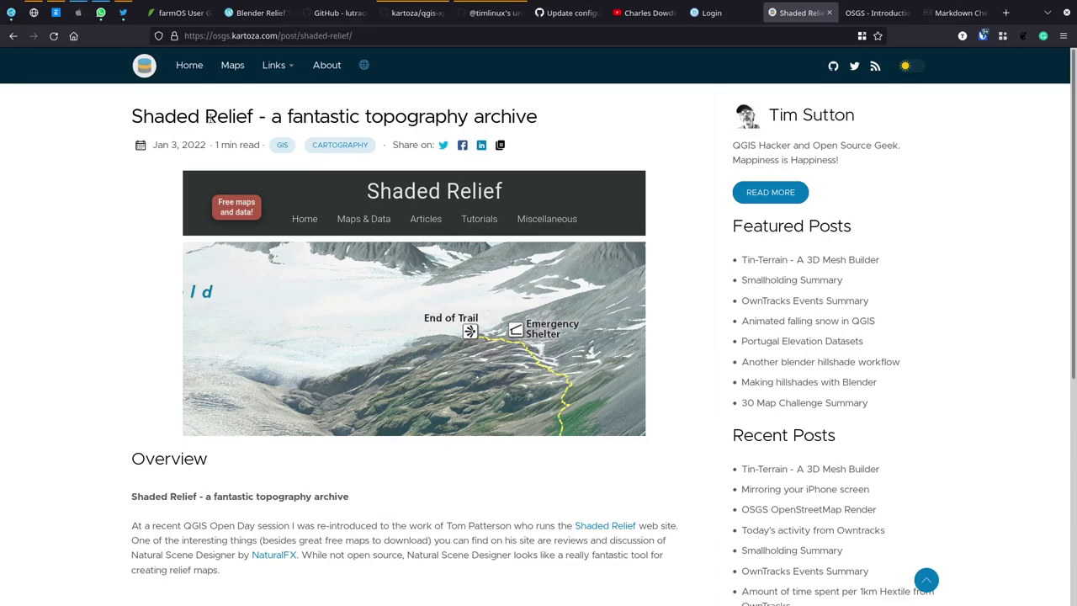
# Step: Open the site's Maps section and scroll down the list of map posts to the 1km Hextile post
pyautogui.click(227, 71)
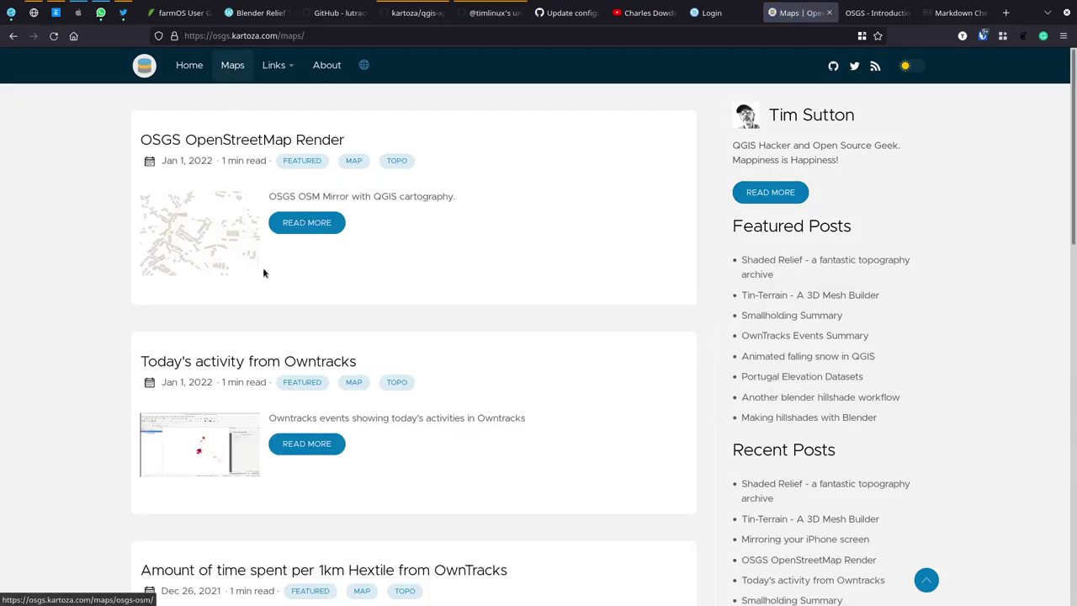
pyautogui.scroll(-3, 333, 292)
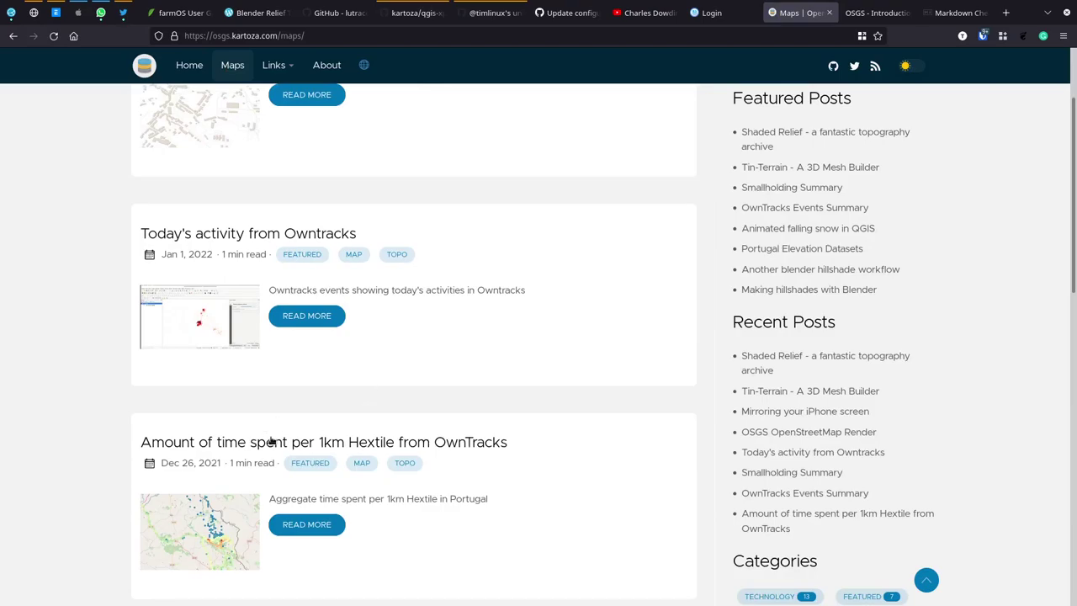
# Step: Open the 'Amount of time spent per 1km Hextile from OwnTracks' post and zoom its heatmap onto the densest hex cluster
pyautogui.click(288, 527)
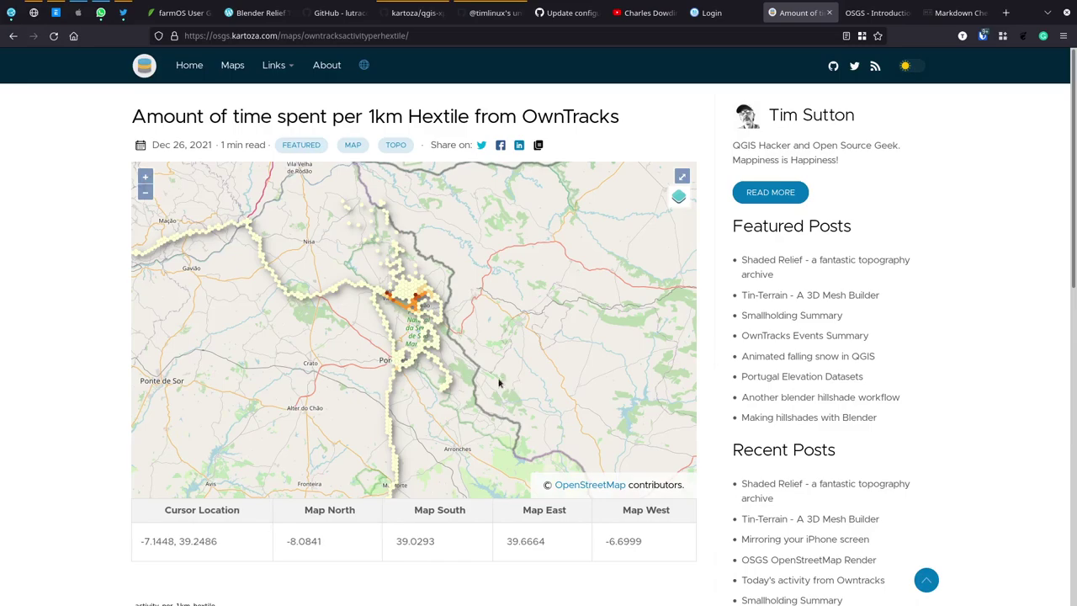
pyautogui.moveTo(509, 380); pyautogui.dragTo(418, 355)
pyautogui.moveTo(496, 438); pyautogui.dragTo(469, 415)
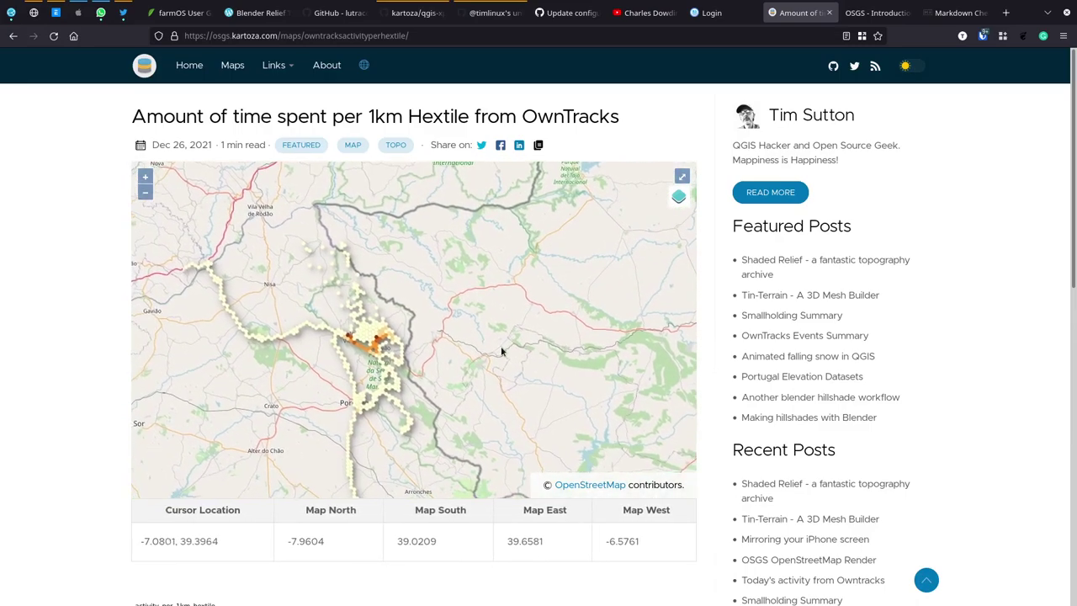
pyautogui.moveTo(335, 296); pyautogui.dragTo(476, 396)
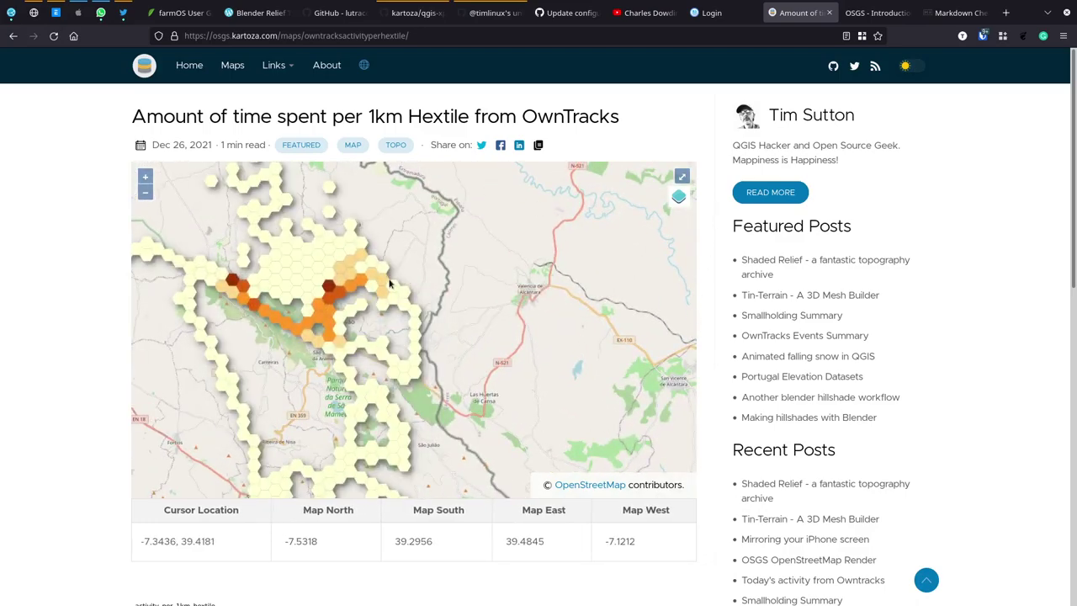
pyautogui.moveTo(263, 301); pyautogui.dragTo(377, 335)
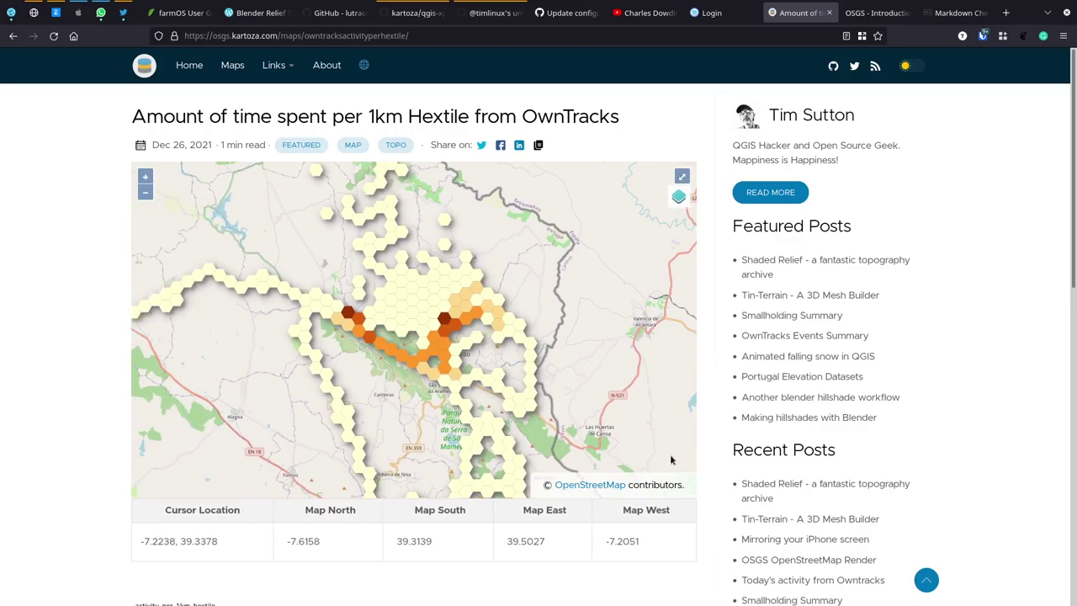
pyautogui.moveTo(374, 289); pyautogui.dragTo(508, 409)
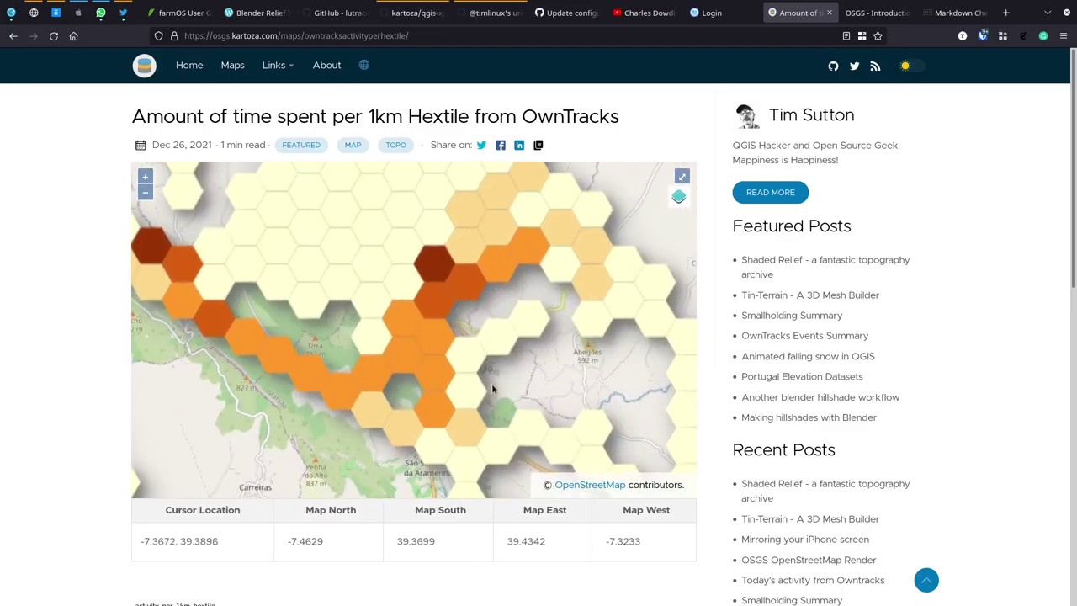
# Step: Query the darkest hex (event_count 64585) and scroll down to the materialized view SQL and pg_cron schedule
pyautogui.click(429, 274)
pyautogui.scroll(-5, 704, 396)
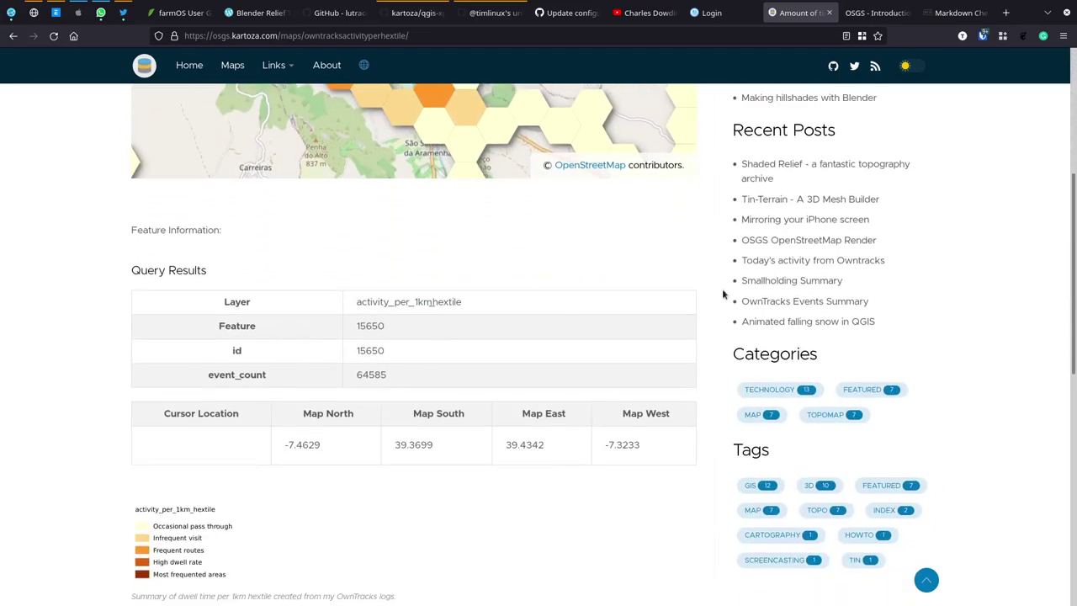
pyautogui.scroll(-3, 723, 293)
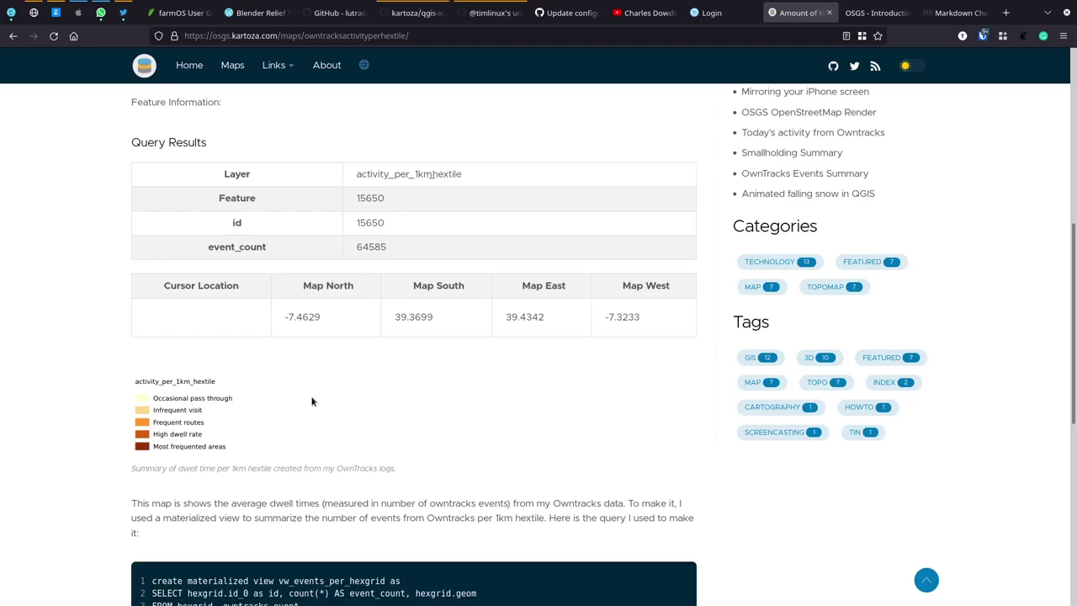
pyautogui.scroll(2, 291, 405)
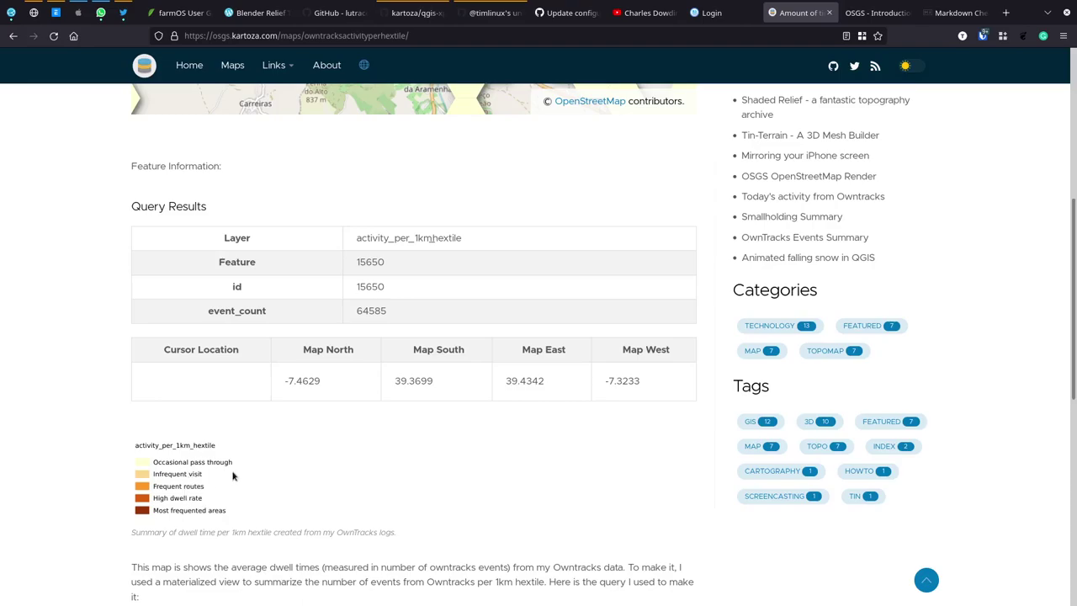
pyautogui.scroll(-3, 408, 481)
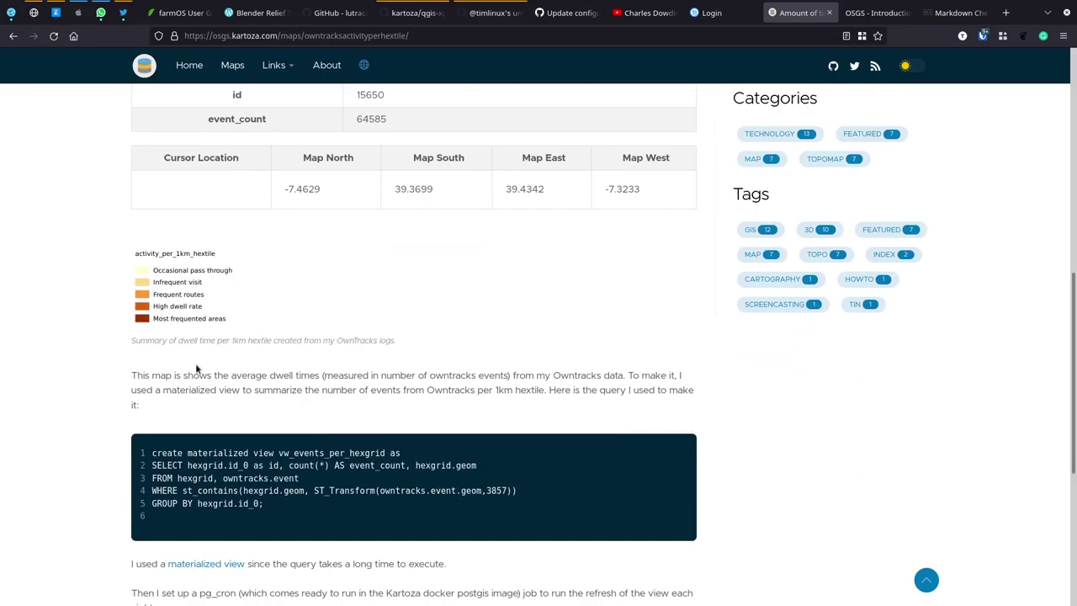
pyautogui.scroll(-3, 382, 431)
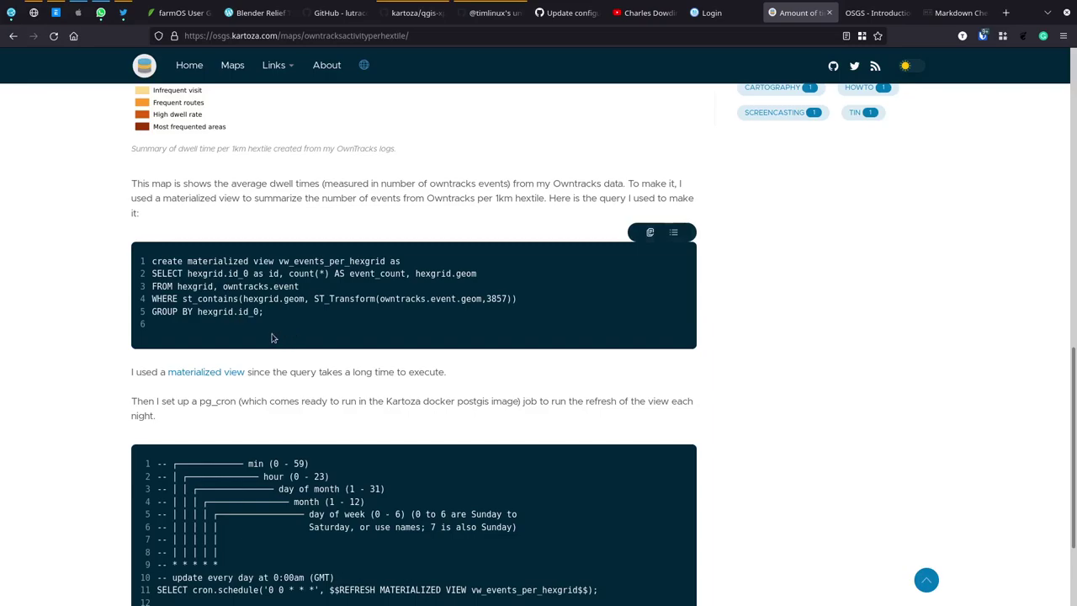
pyautogui.moveTo(263, 312); pyautogui.dragTo(207, 262)
pyautogui.click(317, 296)
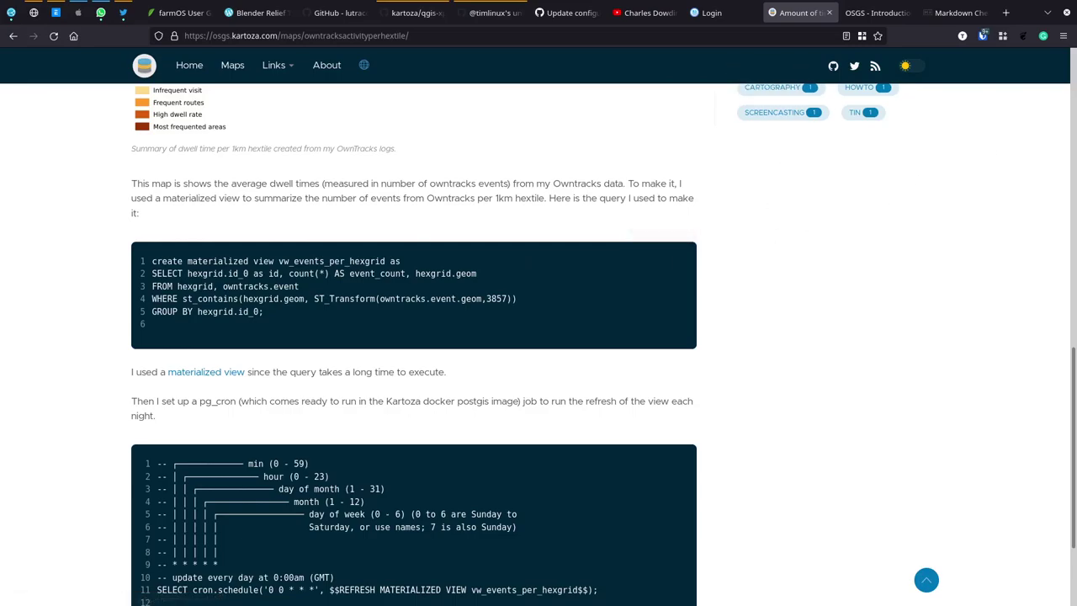
# Step: In markdowndemo.md, add a ``` fenced block containing 'Some code in here' on lines 10–12
pyautogui.hotkey('alt', 'Tab')
pyautogui.press('super+Up')
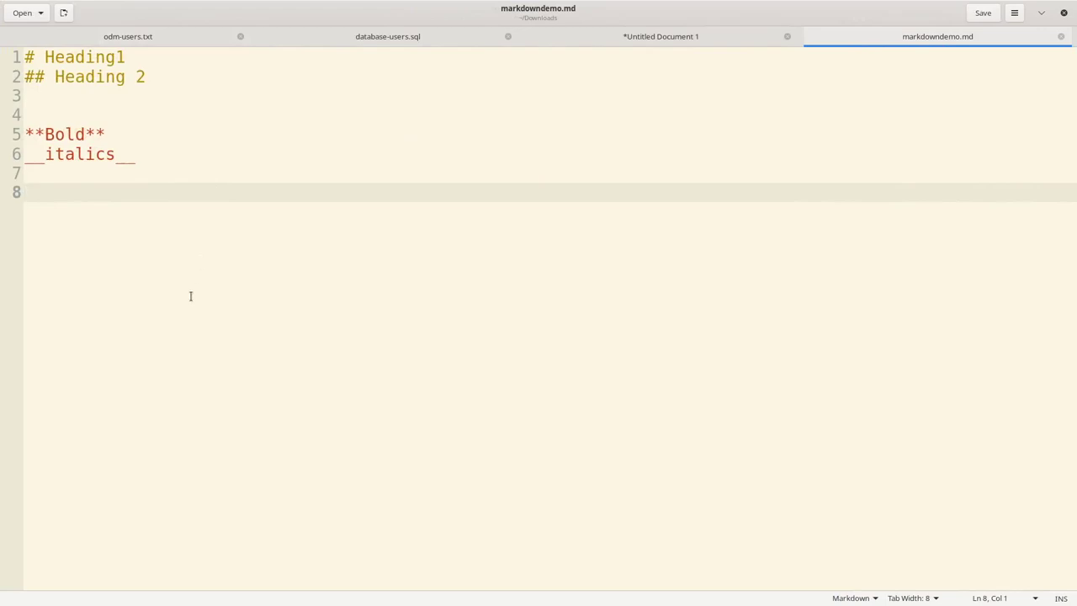
pyautogui.press('Return')
pyautogui.press('Return')
pyautogui.write('`')
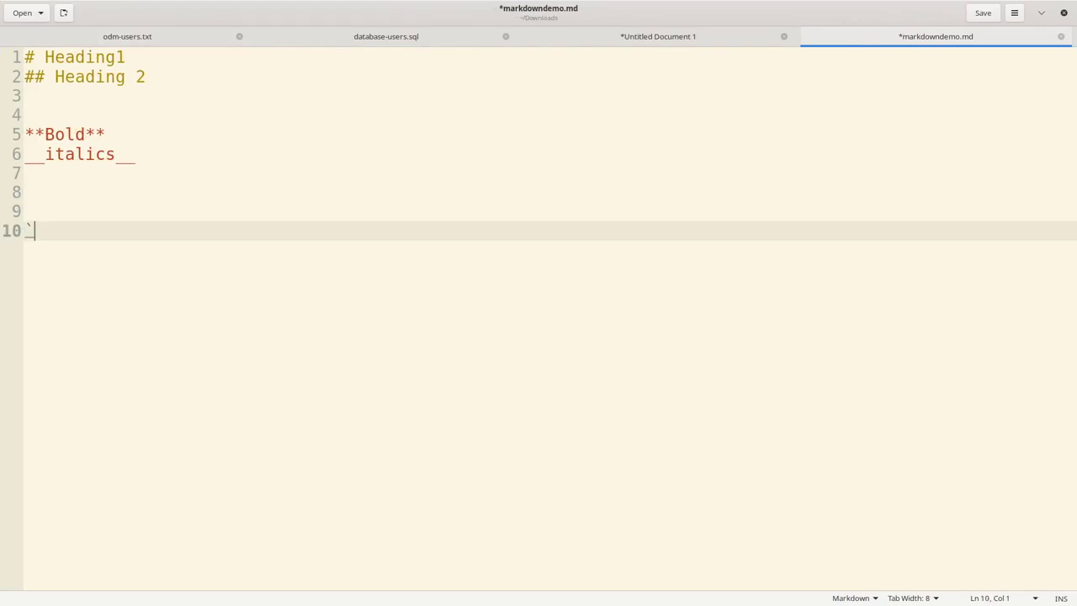
pyautogui.write('``')
pyautogui.press('Return')
pyautogui.press('Return')
pyautogui.write('``')
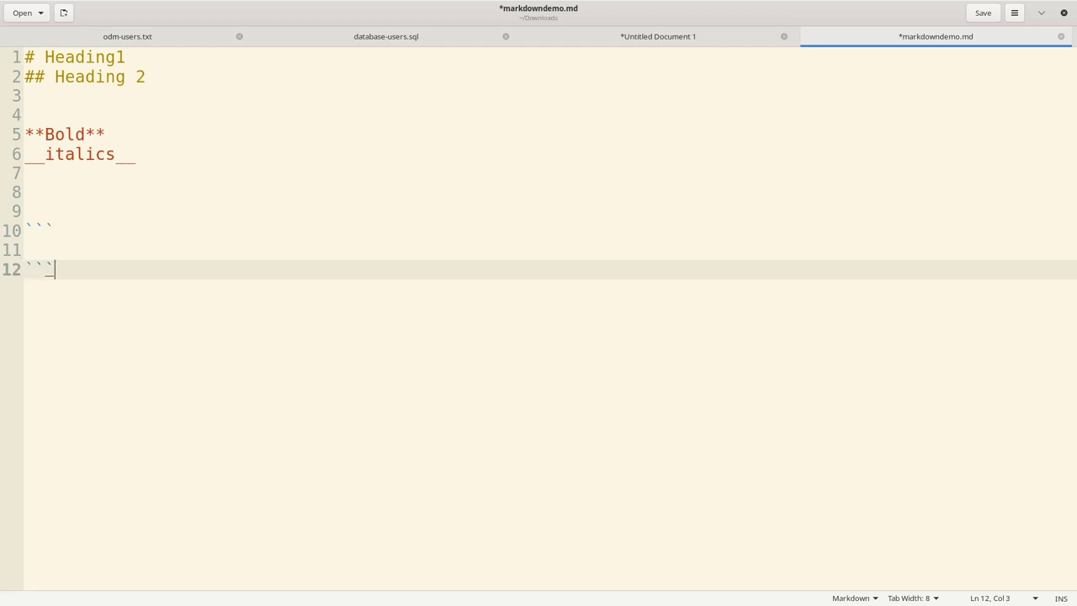
pyautogui.click(25, 250)
pyautogui.write('Some code in here')
pyautogui.click(54, 269)
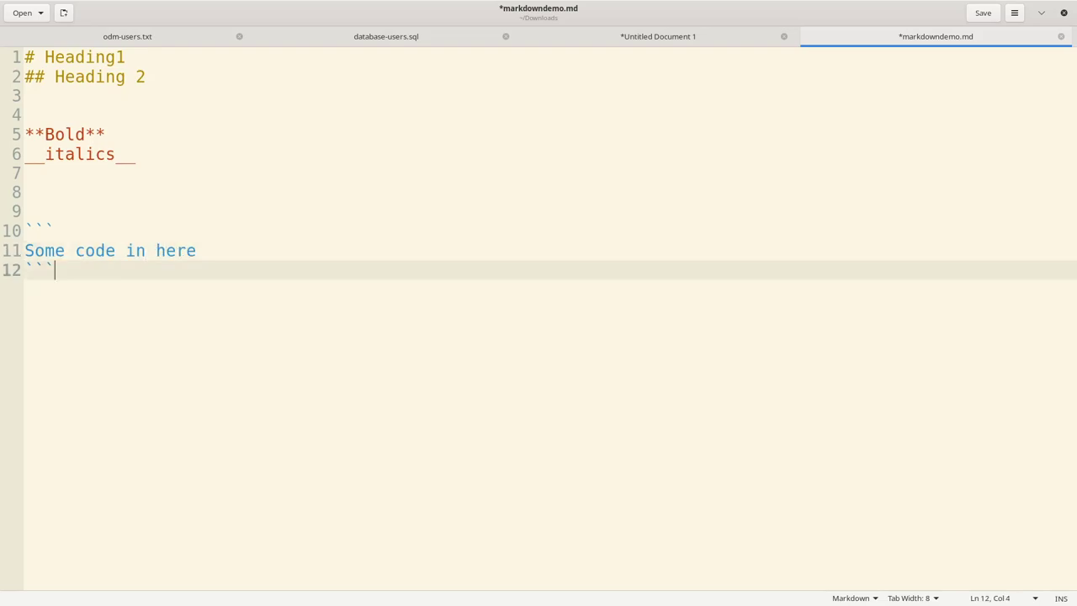
pyautogui.hotkey('alt', 'Tab')
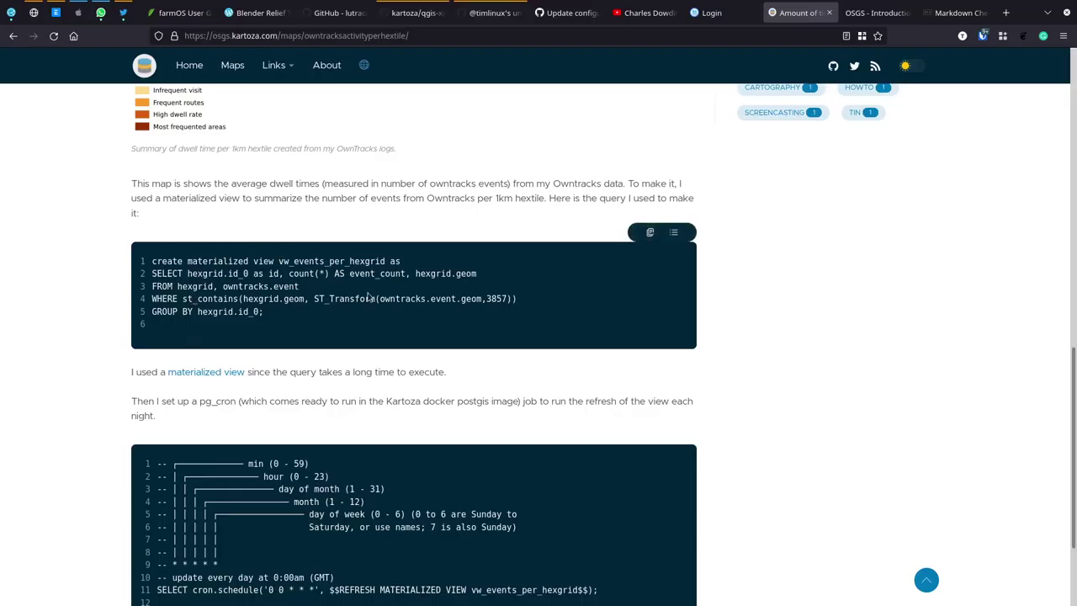
# Step: Hide and then re-show the line numbers on the Hextile post's SQL code block
pyautogui.moveTo(151, 261); pyautogui.dragTo(202, 261)
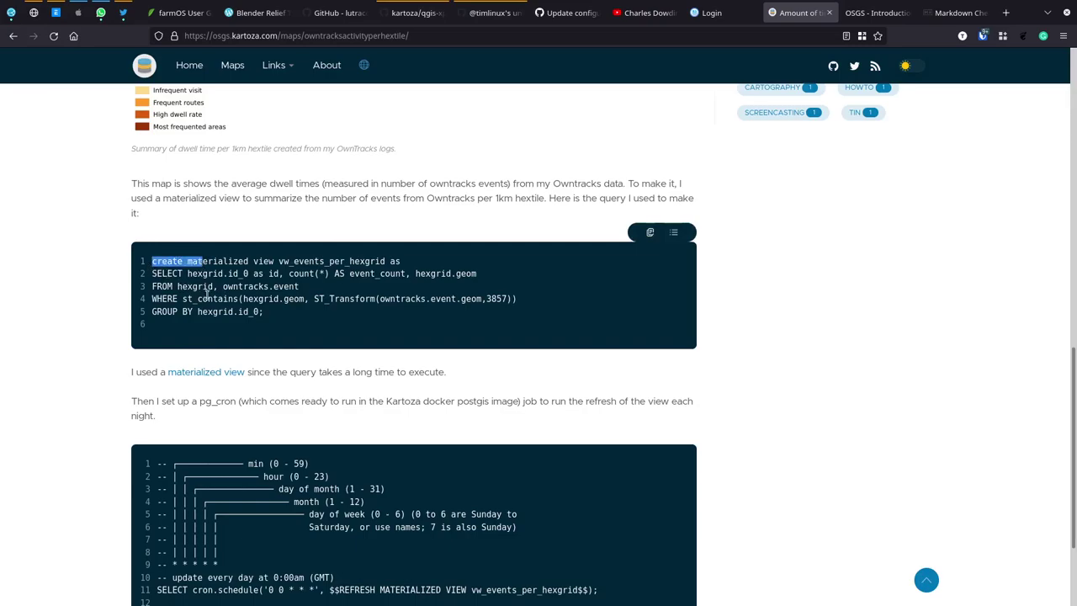
pyautogui.click(276, 299)
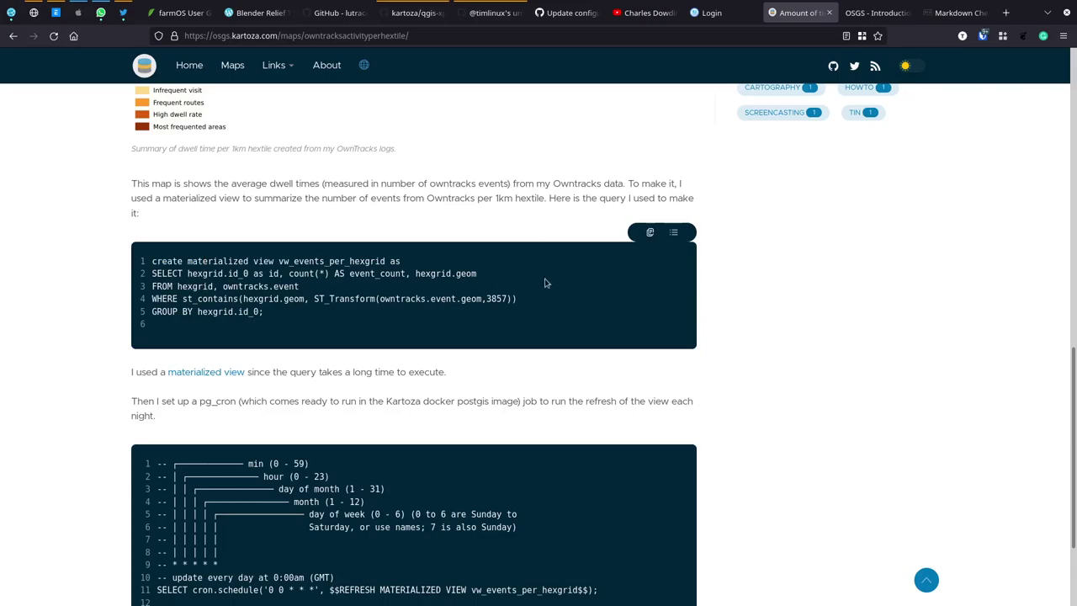
pyautogui.scroll(-2, 568, 389)
pyautogui.scroll(5, 798, 401)
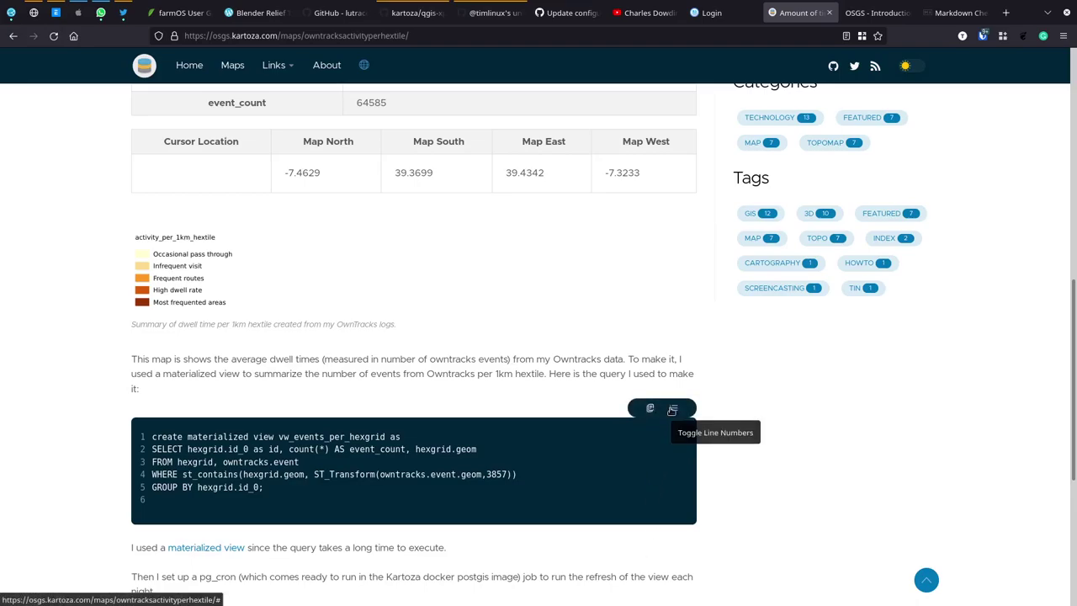
pyautogui.click(671, 410)
pyautogui.click(671, 409)
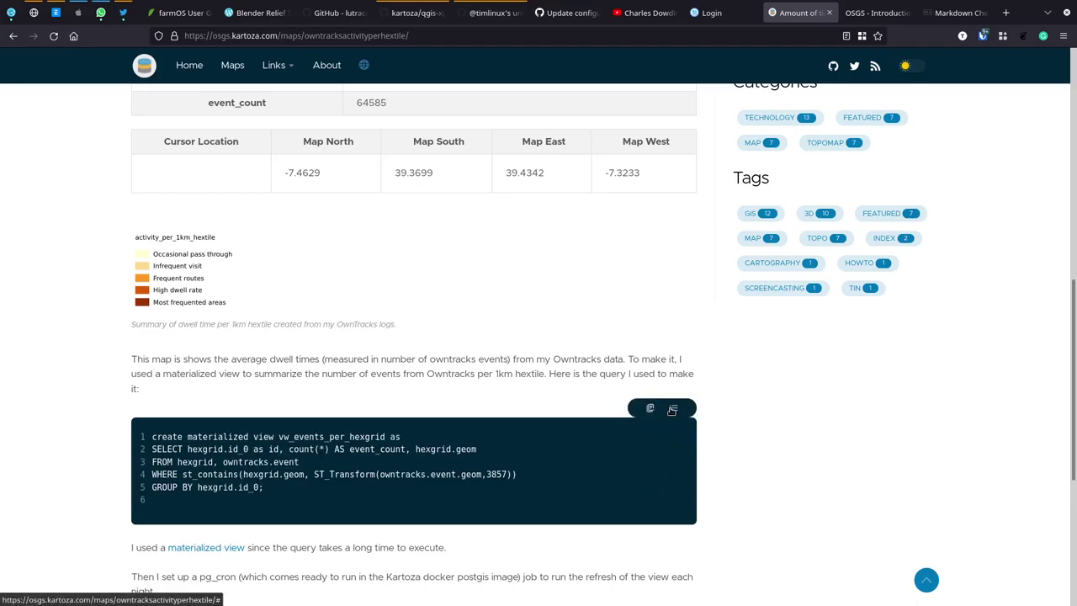
pyautogui.scroll(-2, 513, 441)
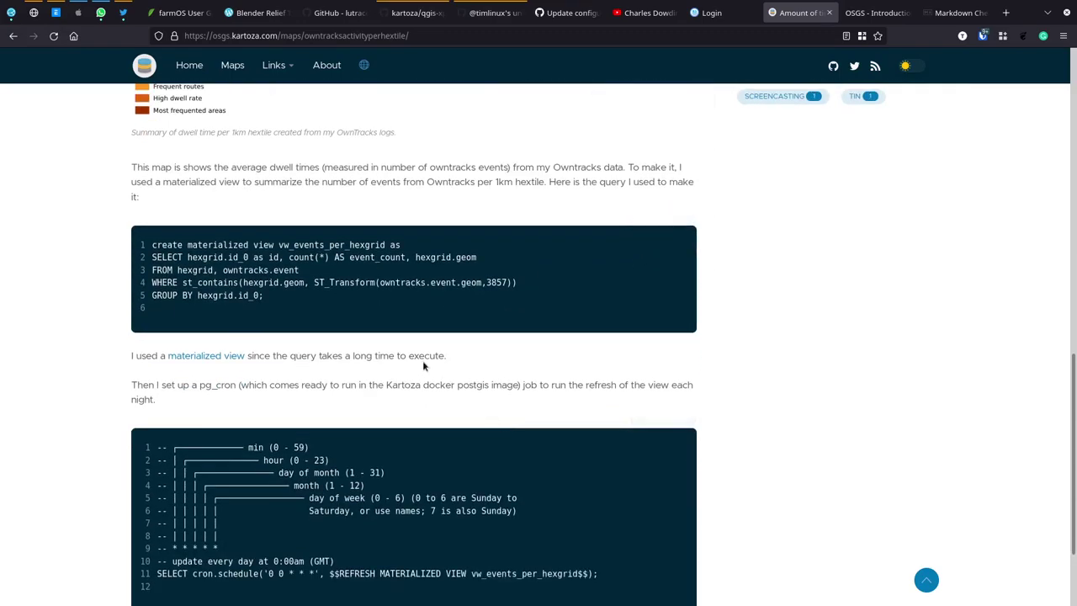
pyautogui.scroll(2, 424, 366)
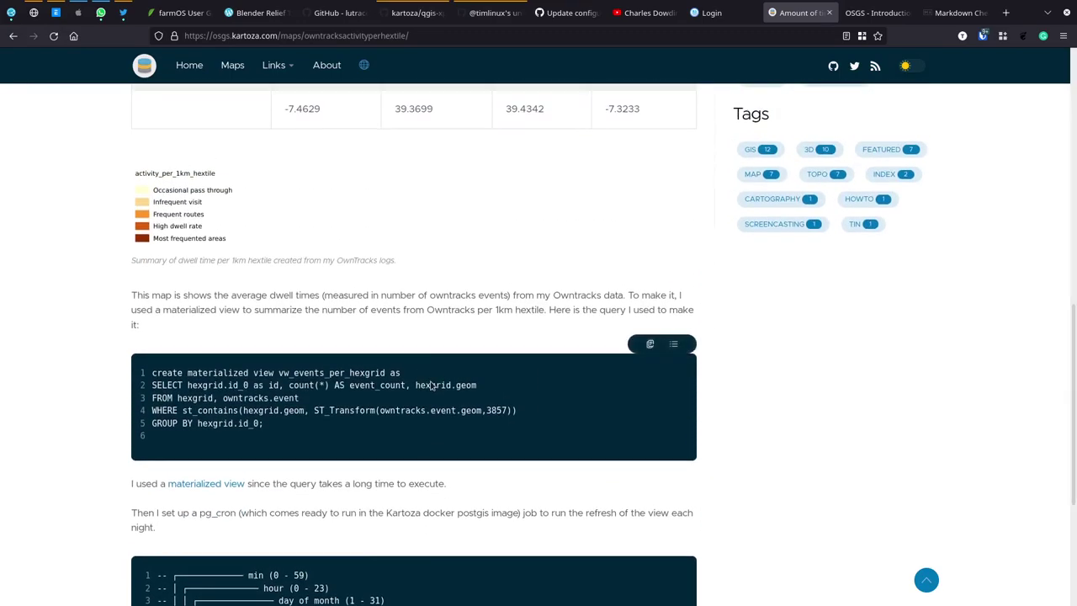
# Step: In markdowndemo.md, type 'python' after the closing fence on line 12, then cut it back out
pyautogui.hotkey('alt', 'Tab')
pyautogui.write('python')
pyautogui.press('Left')
pyautogui.press('Left')
pyautogui.press('Left')
pyautogui.hotkey('shift', 'End')
pyautogui.hotkey('ctrl', 'x')
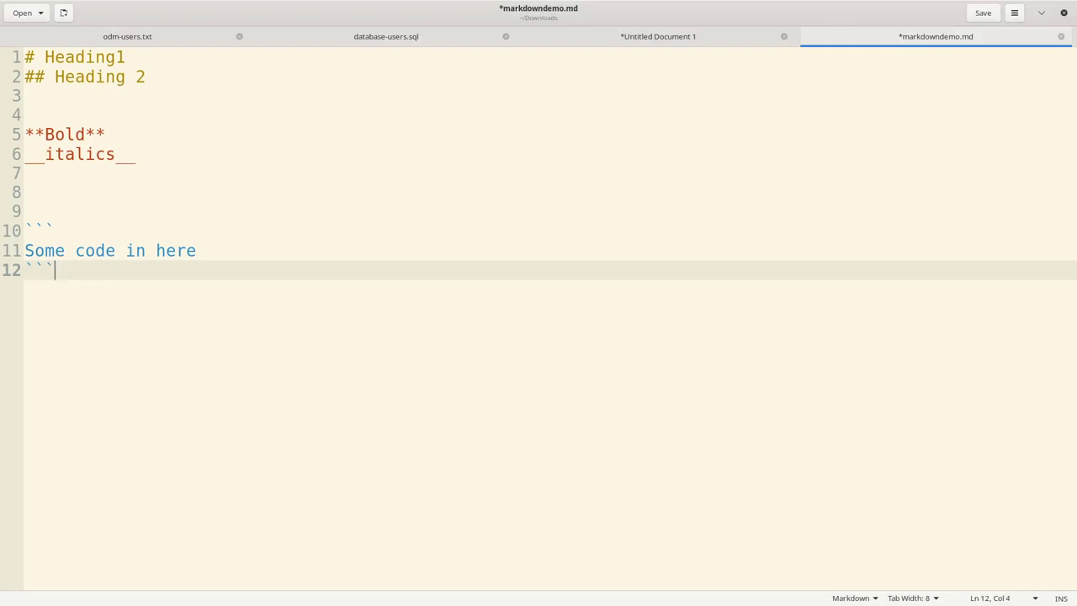
# Step: Paste the language tag onto the opening fence on line 10 and correct it to ```sql
pyautogui.press('Up')
pyautogui.press('Up')
pyautogui.hotkey('ctrl', 'v')
pyautogui.press('BackSpace')
pyautogui.press('BackSpace')
pyautogui.press('BackSpace')
pyautogui.press('BackSpace')
pyautogui.press('BackSpace')
pyautogui.press('BackSpace')
pyautogui.write('css')
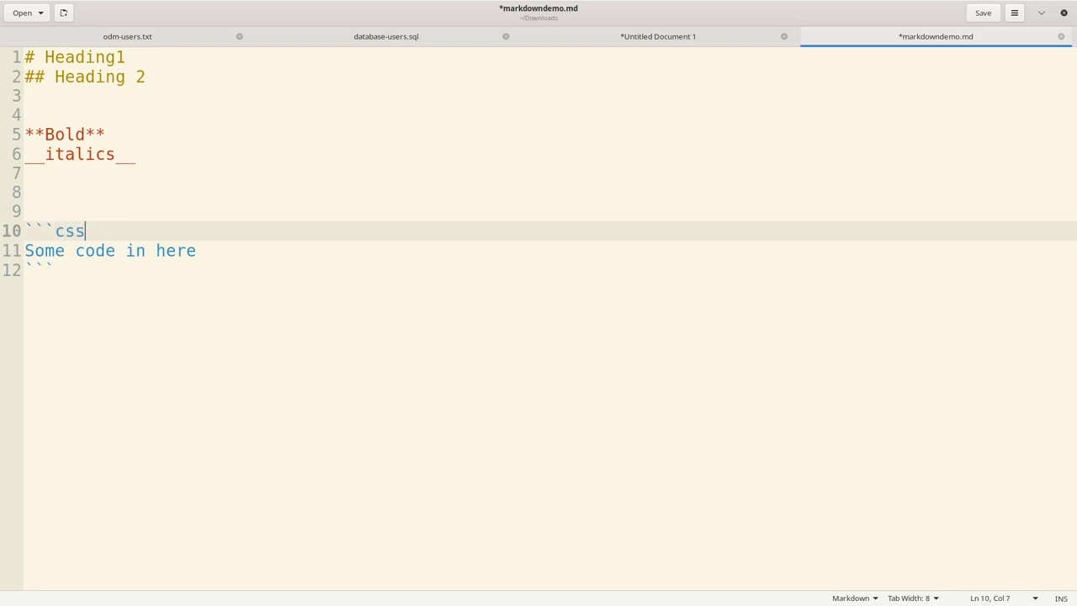
pyautogui.press('BackSpace')
pyautogui.press('BackSpace')
pyautogui.press('BackSpace')
pyautogui.write('sqcl')
pyautogui.press('BackSpace')
pyautogui.press('BackSpace')
pyautogui.write('l')
pyautogui.hotkey('alt', 'Tab')
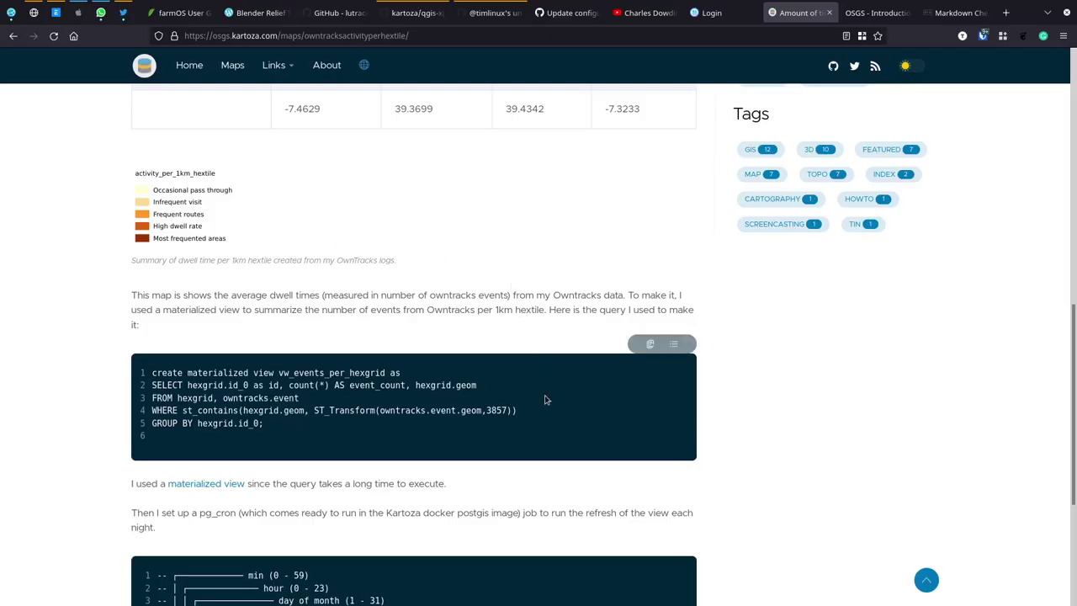
# Step: Scroll through the Hextile post, then go back to the /maps/ listing of posts
pyautogui.scroll(-1, 341, 425)
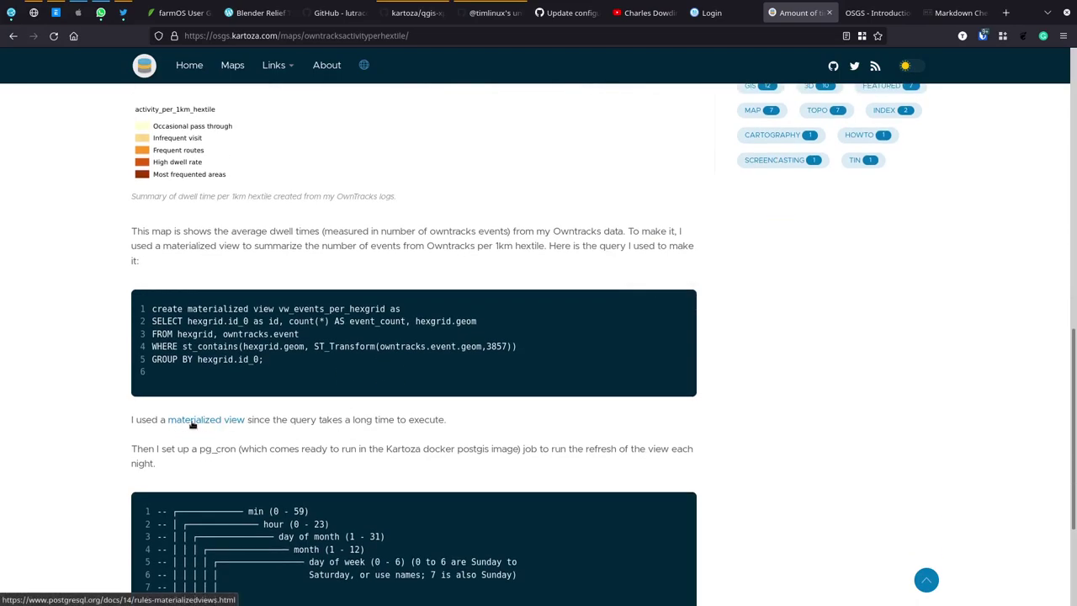
pyautogui.scroll(-3, 425, 431)
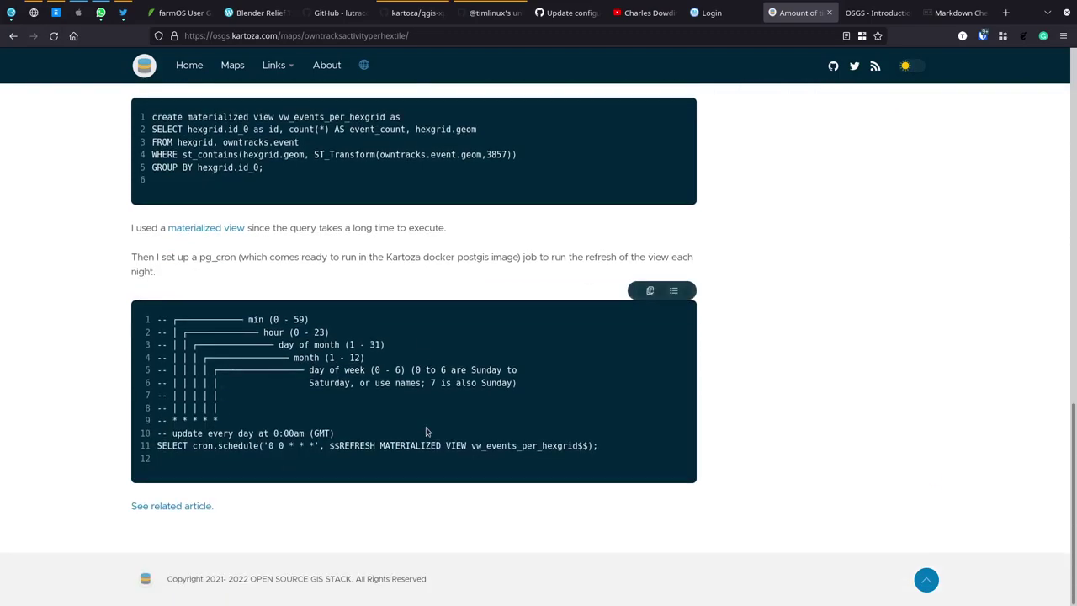
pyautogui.scroll(10, 381, 452)
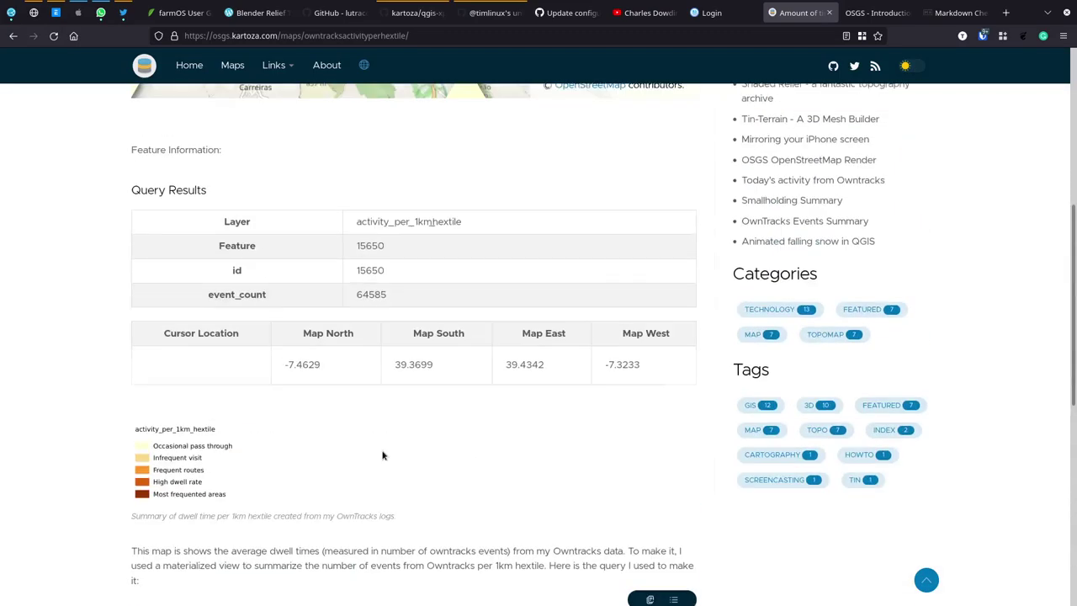
pyautogui.scroll(3, 93, 353)
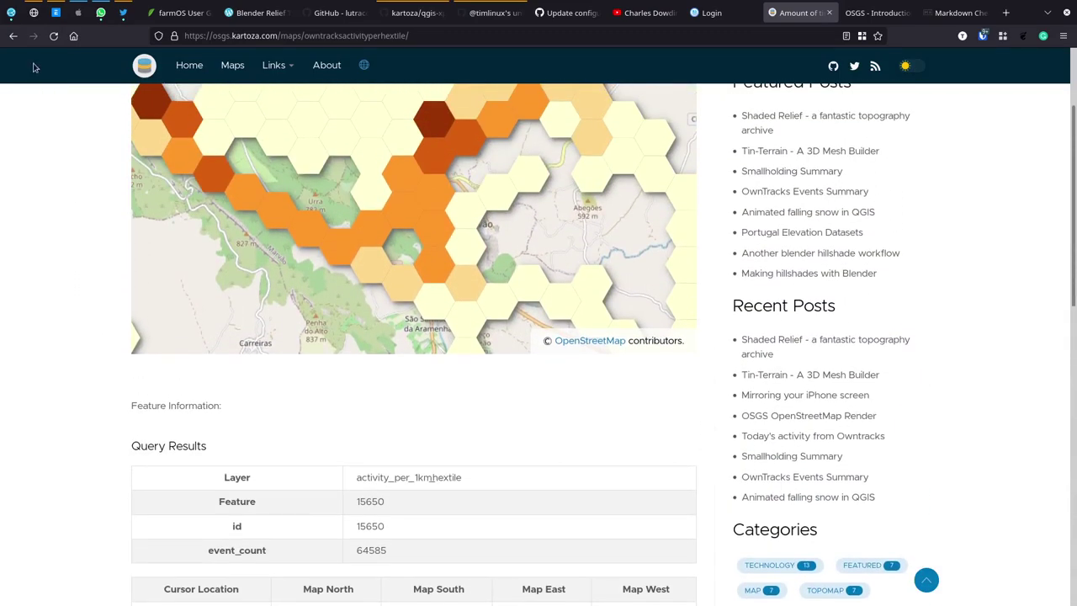
pyautogui.click(13, 35)
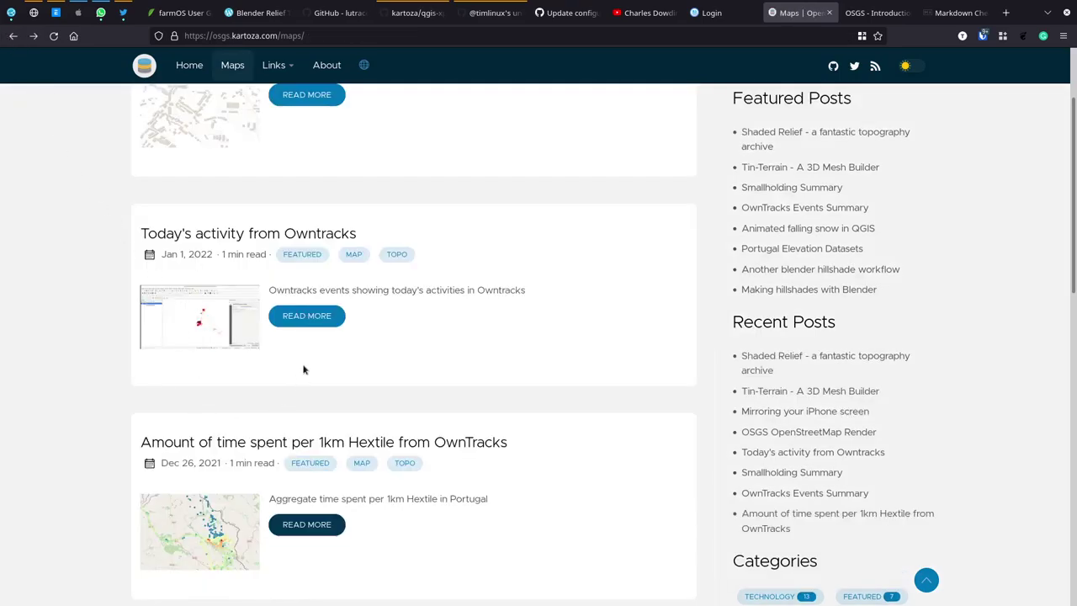
# Step: Read through the Today's activity from Owntracks post, then switch to the 'OSGS - Introduction' documentation tab
pyautogui.click(313, 320)
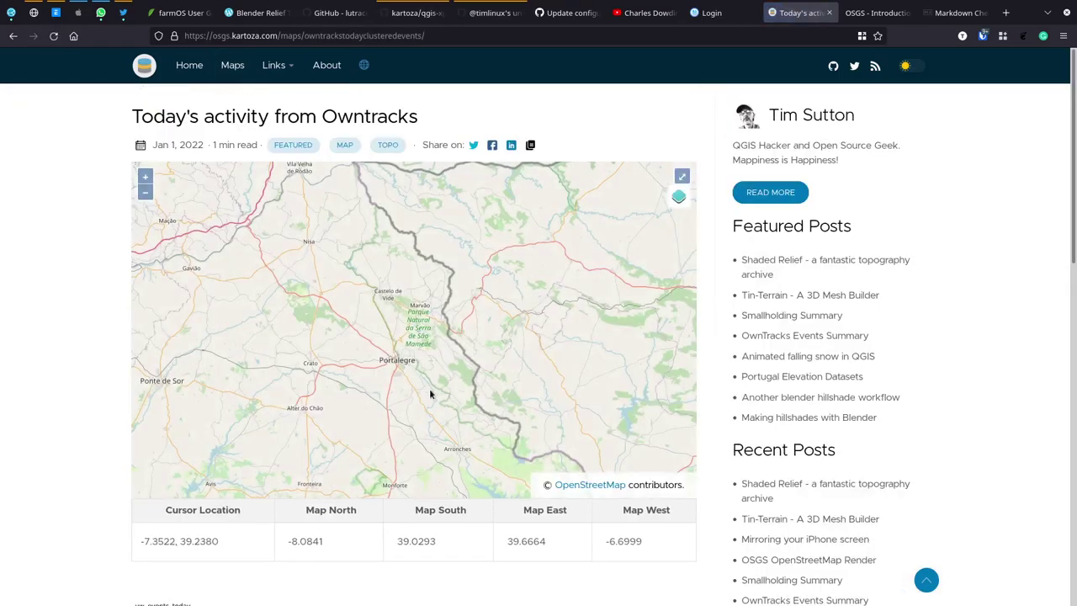
pyautogui.scroll(-4, 82, 457)
pyautogui.scroll(-1, 81, 458)
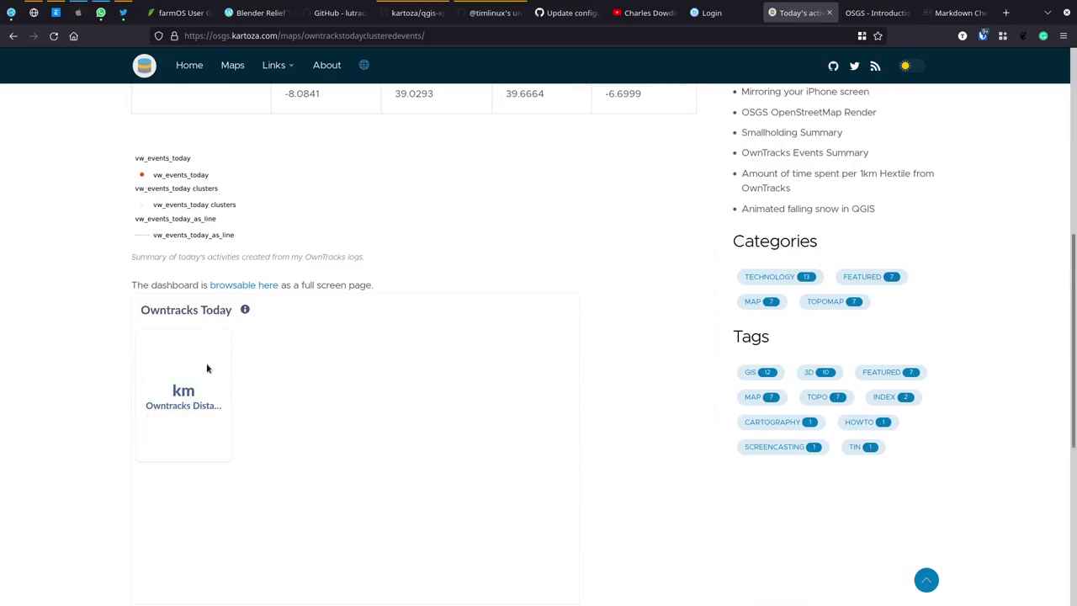
pyautogui.scroll(4, 469, 351)
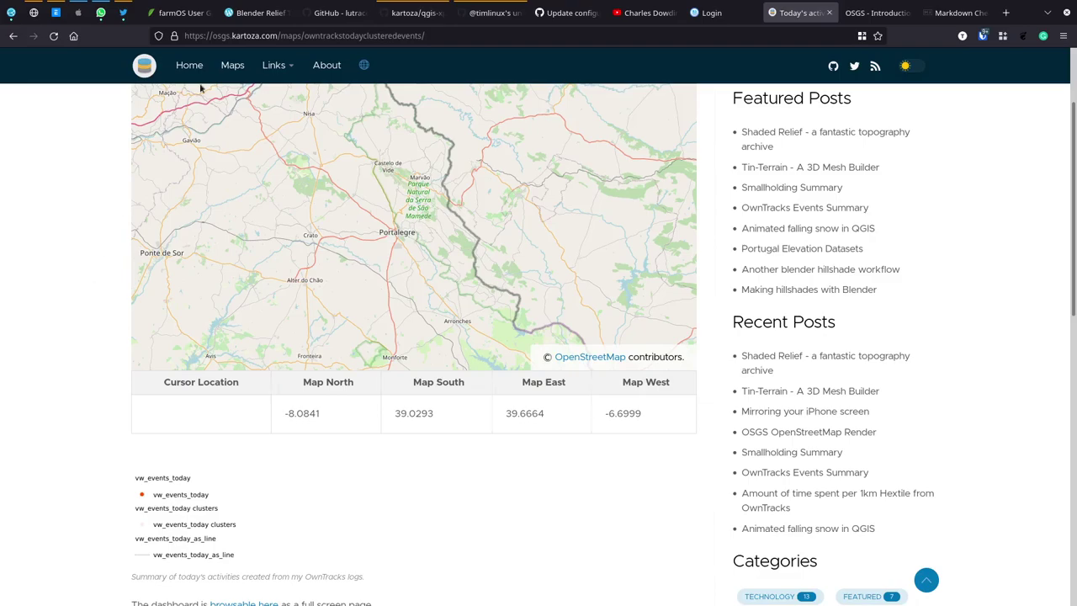
pyautogui.click(871, 15)
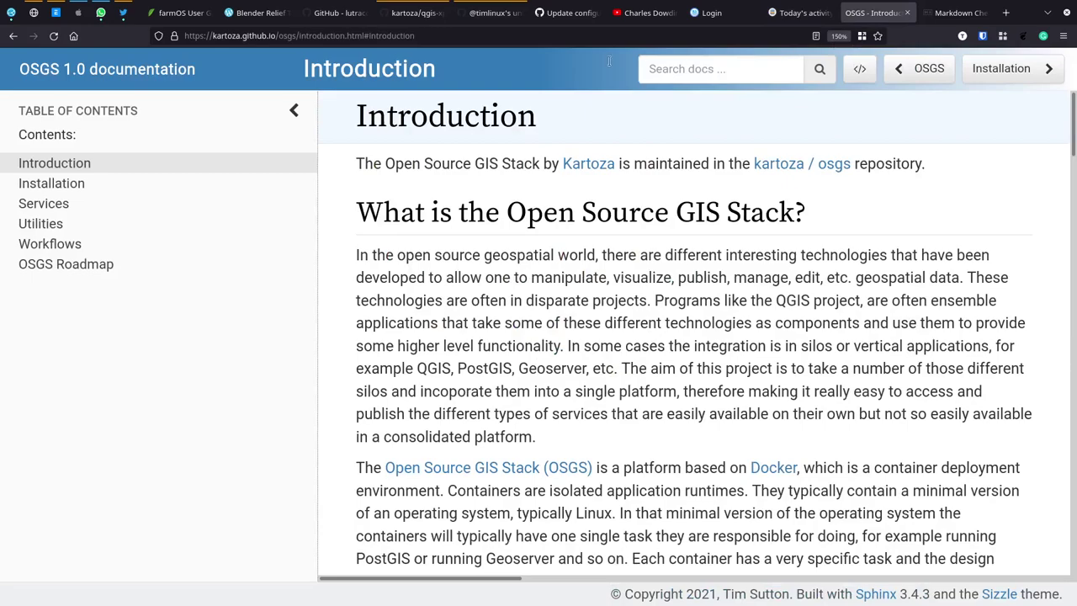
# Step: Browse the OSGS documentation's Services page, then return to the Today's activity post tab
pyautogui.click(72, 206)
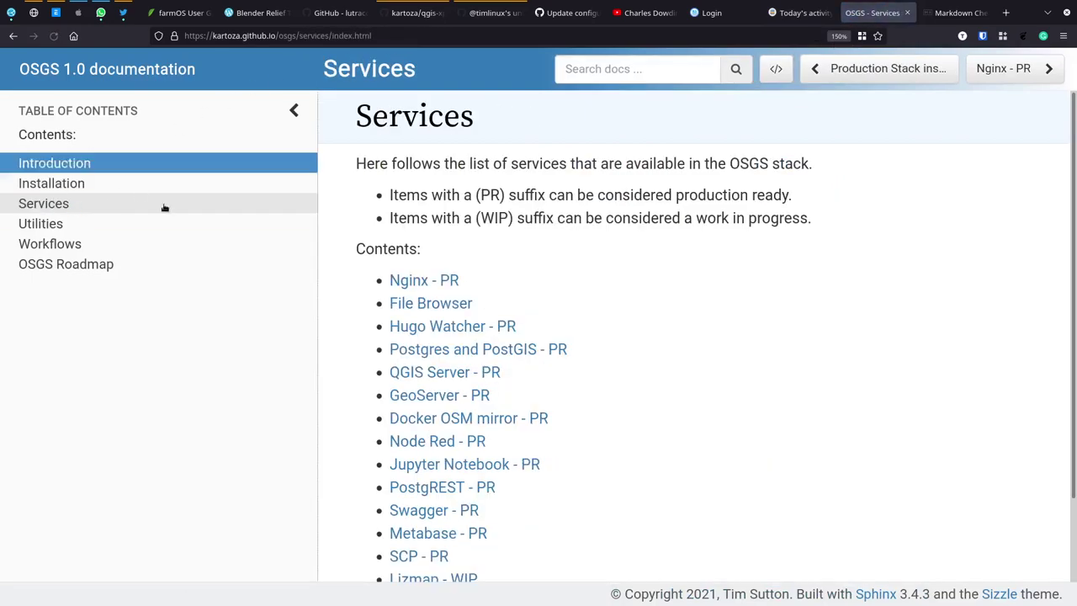
pyautogui.scroll(-2, 517, 396)
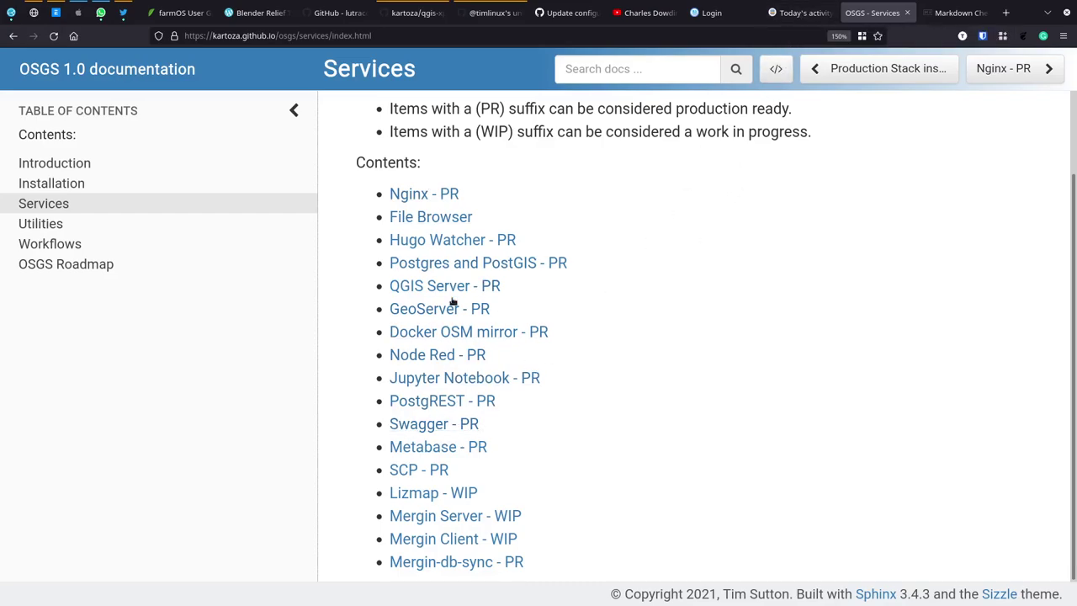
pyautogui.click(808, 12)
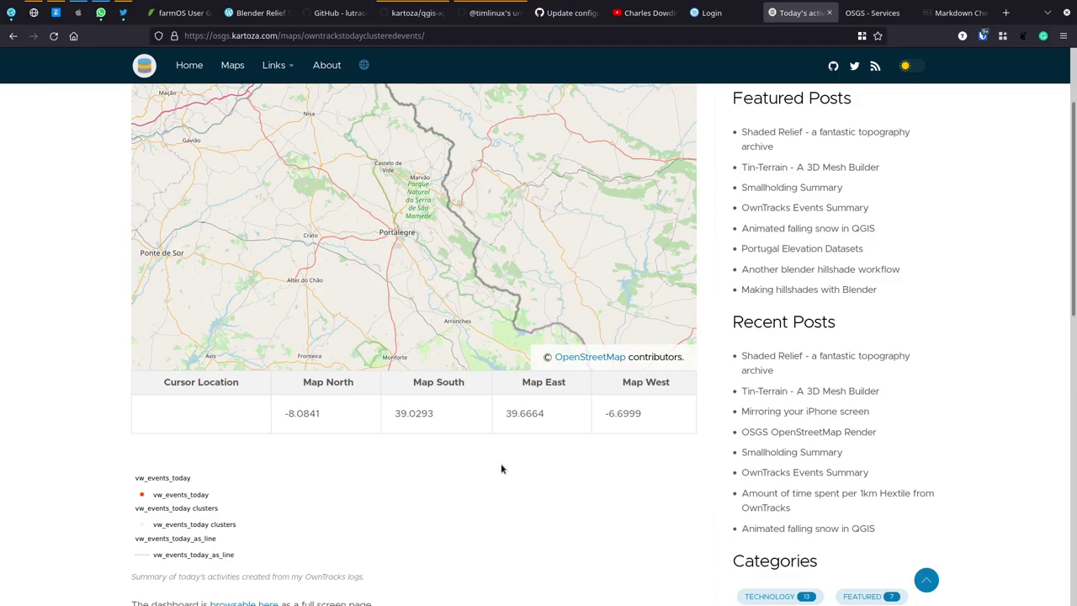
# Step: Reload the Owntracks activity post twice to refresh its map
pyautogui.scroll(1, 74, 385)
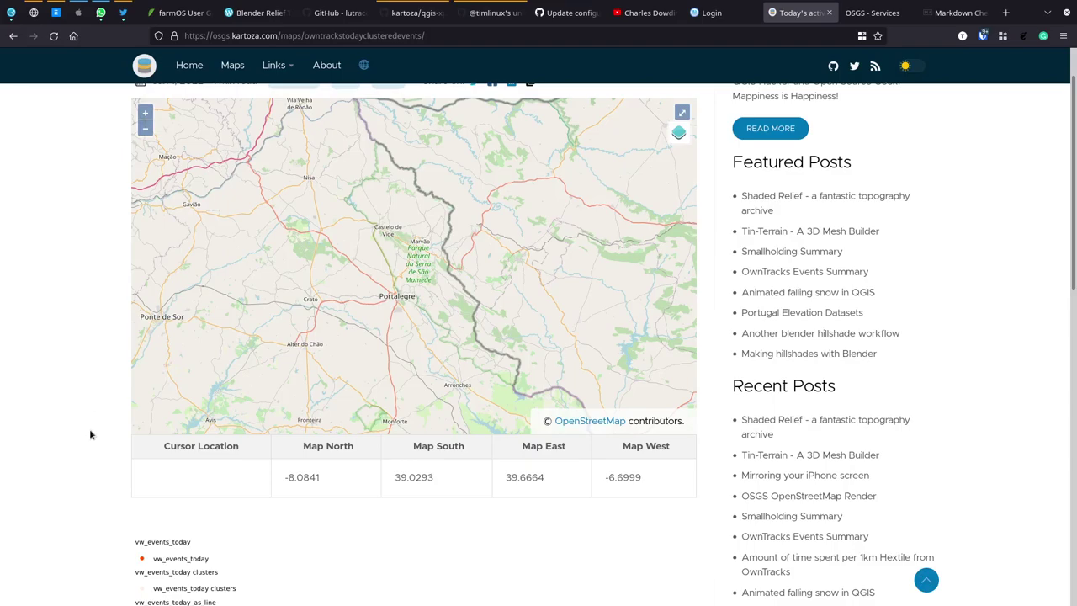
pyautogui.scroll(1, 81, 371)
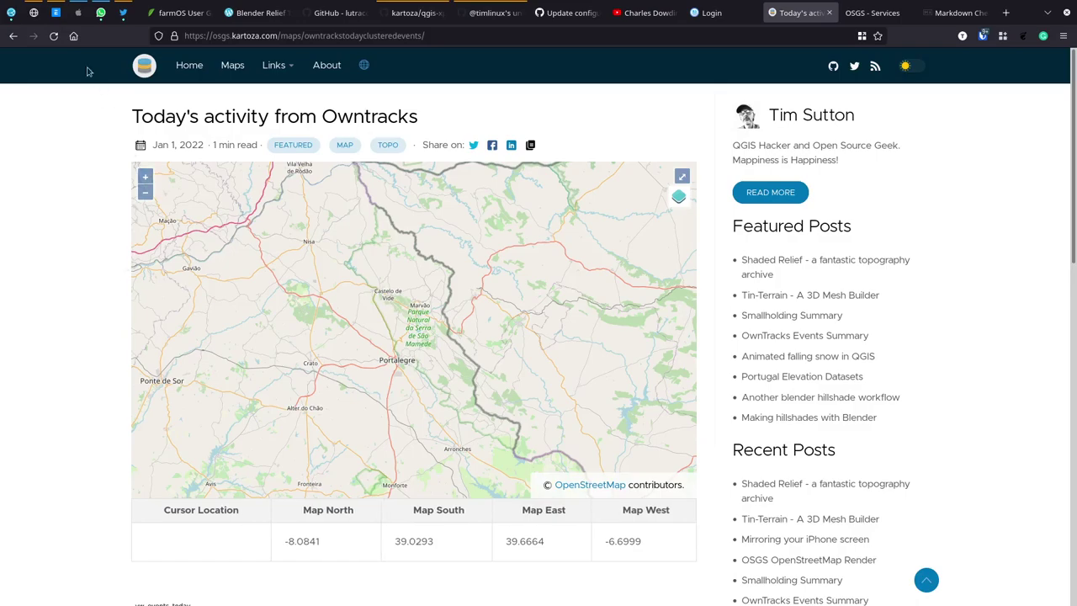
pyautogui.click(54, 37)
pyautogui.scroll(-1, 145, 416)
pyautogui.scroll(-3, 90, 421)
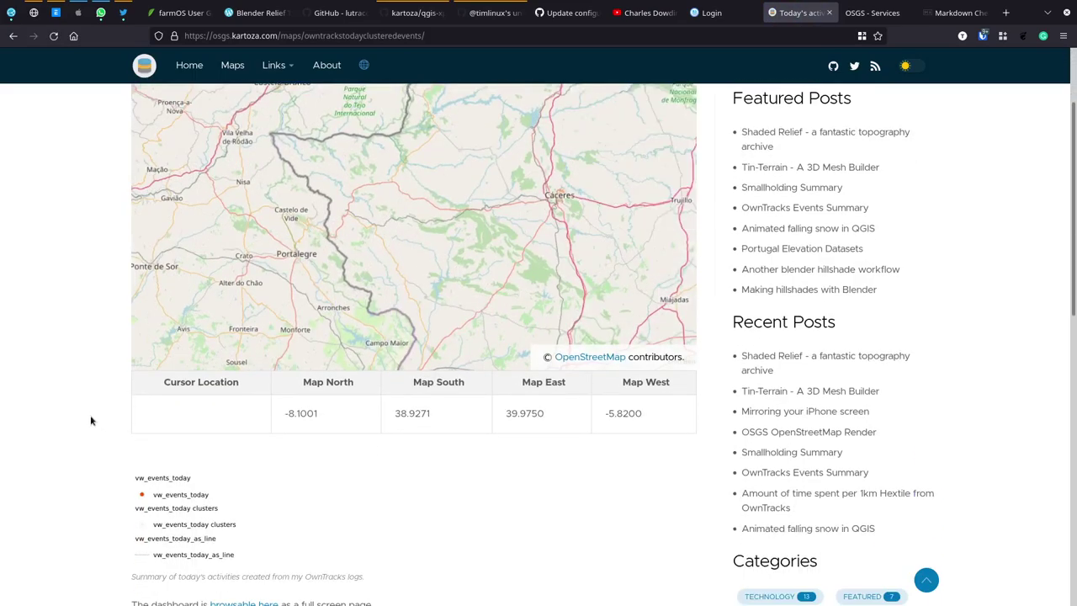
pyautogui.scroll(-3, 90, 414)
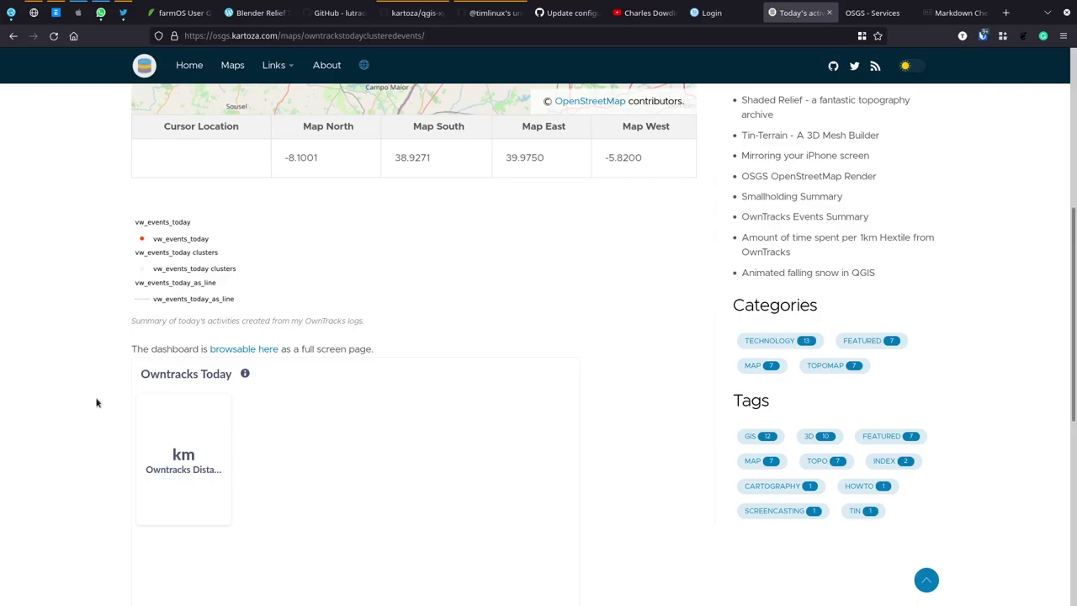
pyautogui.scroll(5, 69, 308)
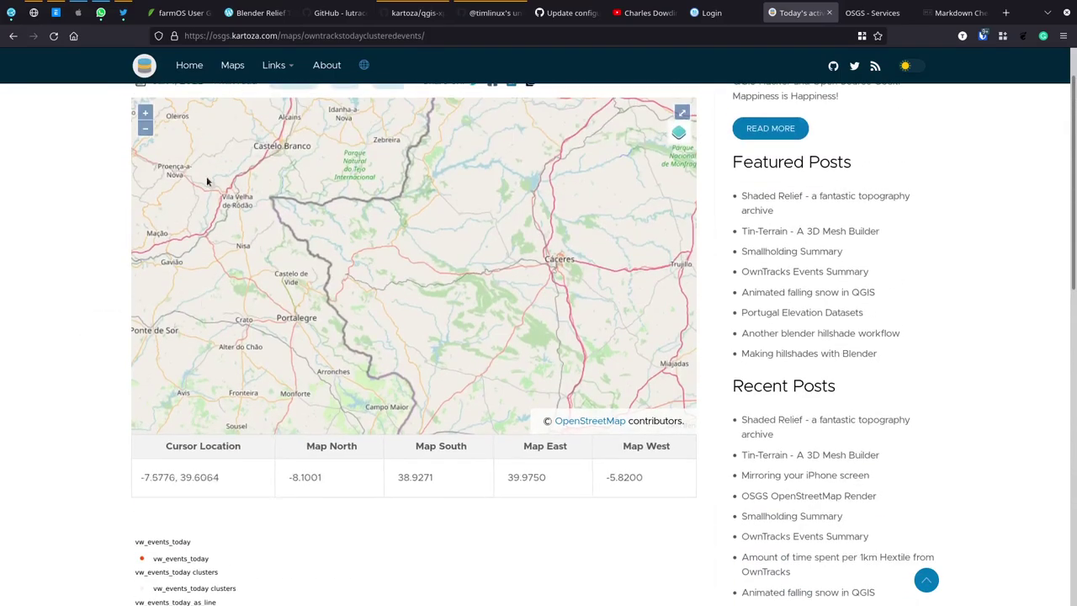
pyautogui.click(55, 38)
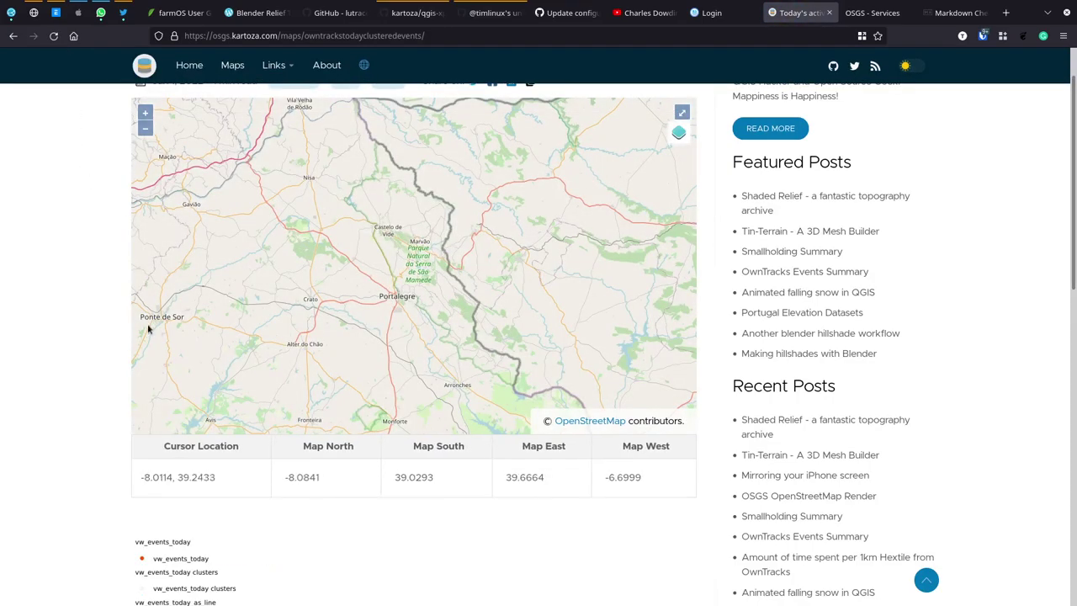
pyautogui.scroll(-3, 93, 357)
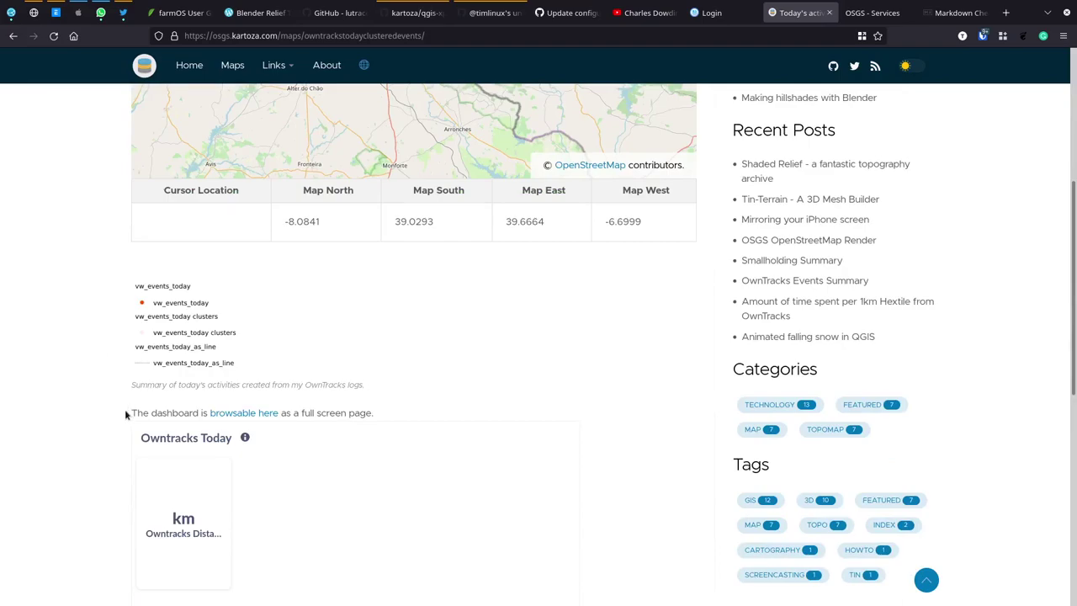
# Step: Open the Owntracks Today dashboard full screen, reload it, and return to the post
pyautogui.click(236, 416)
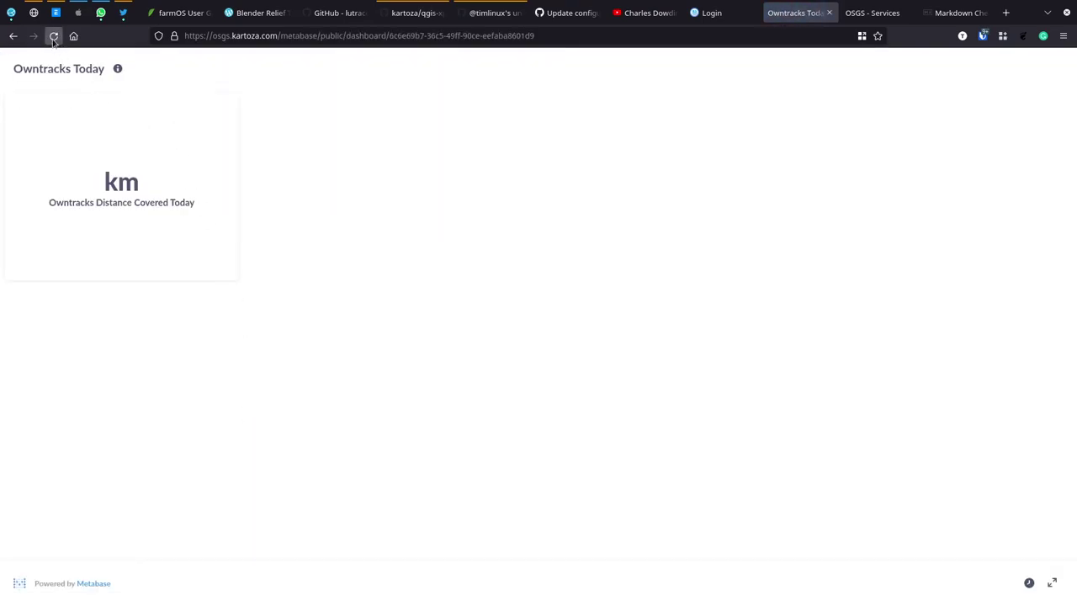
pyautogui.click(53, 36)
pyautogui.click(13, 36)
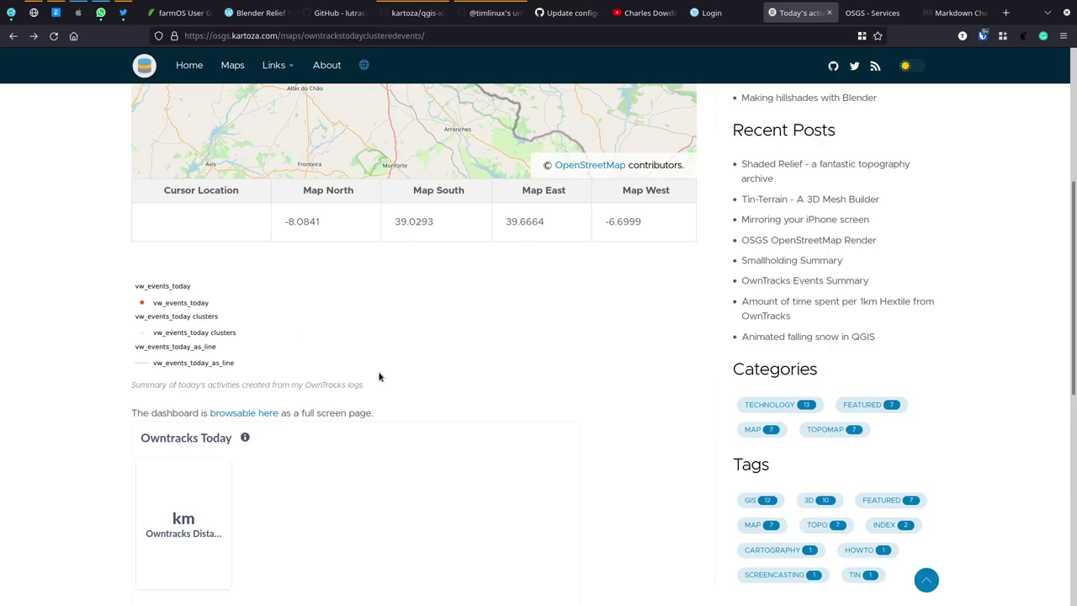
# Step: Go back to the Maps list and open the Average Road Velocities from OwnTracks post
pyautogui.scroll(5, 452, 356)
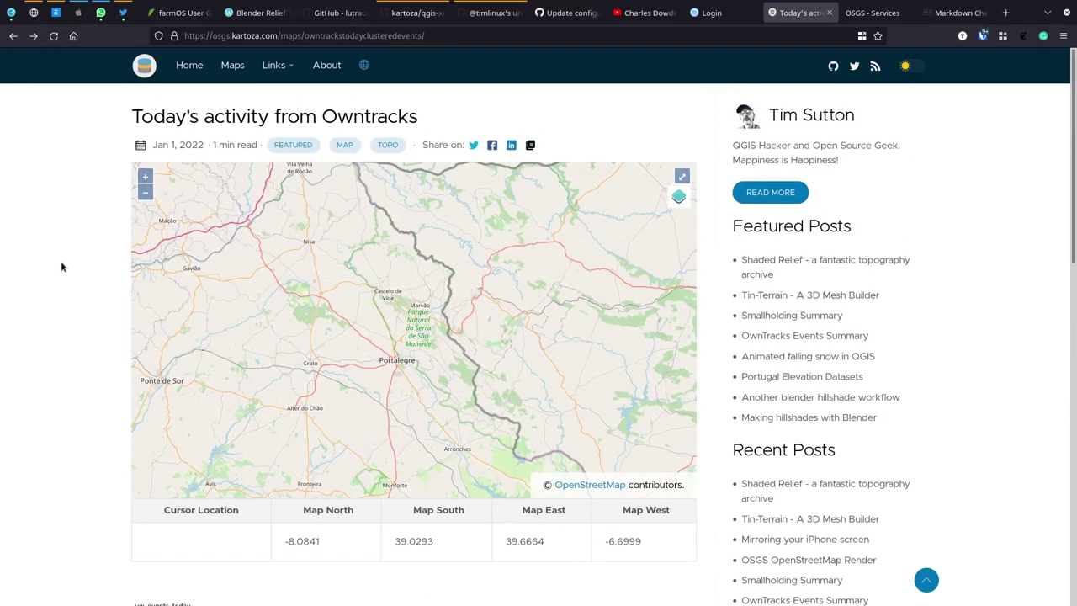
pyautogui.click(14, 37)
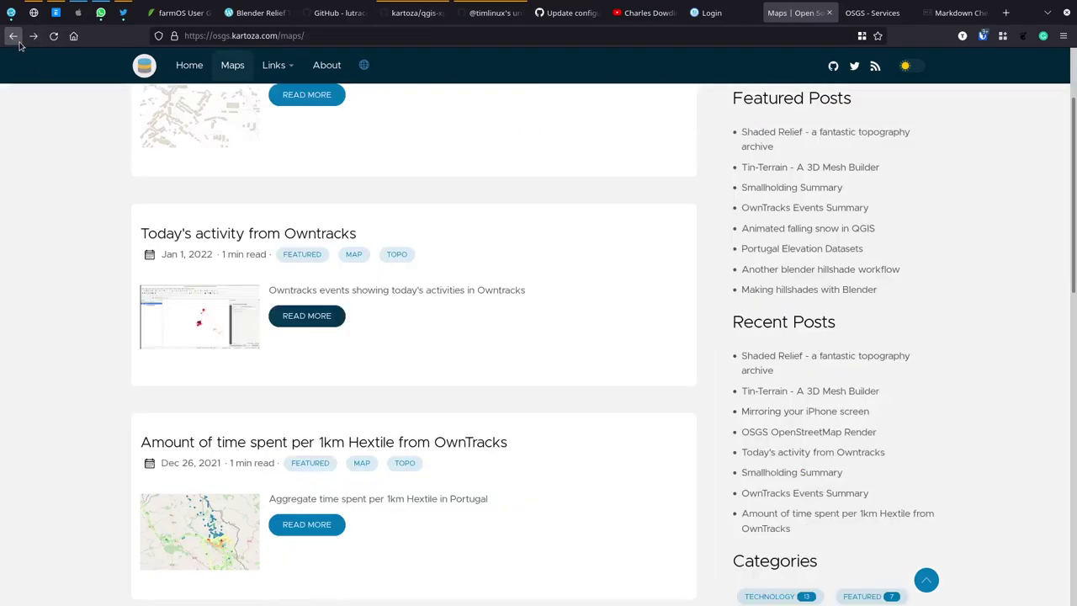
pyautogui.scroll(-3, 425, 471)
pyautogui.scroll(-3, 425, 471)
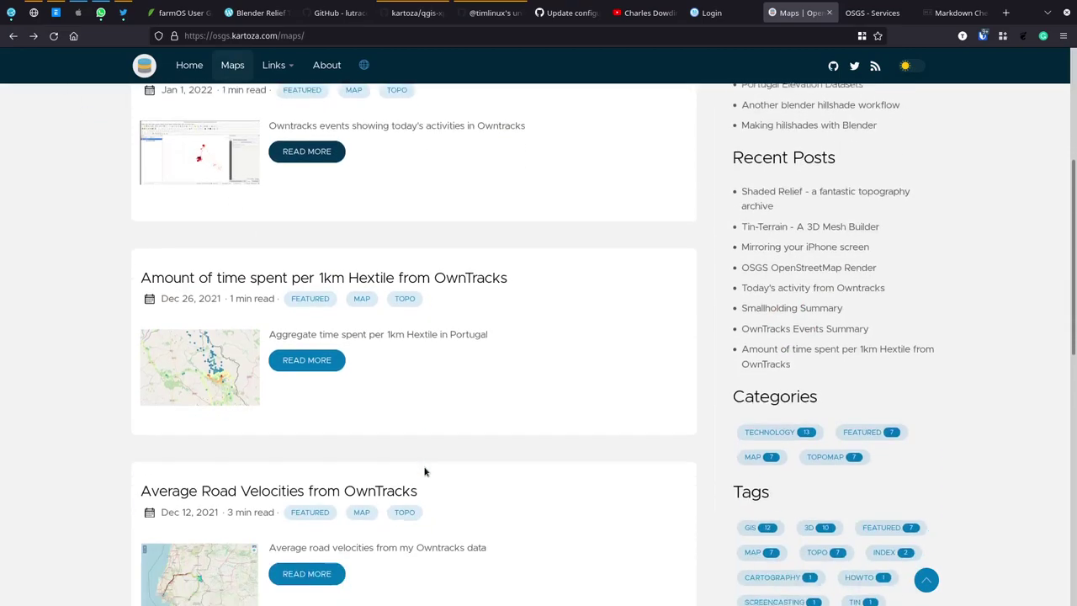
pyautogui.click(305, 418)
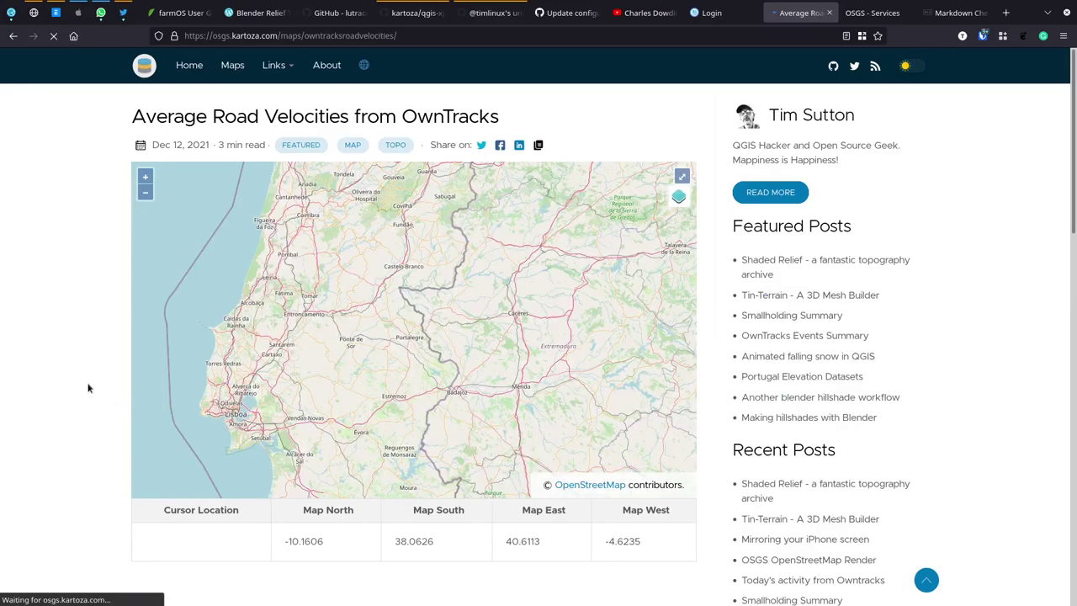
# Step: Pan the road velocity map so Lisboa shifts to the right
pyautogui.scroll(-5, 87, 388)
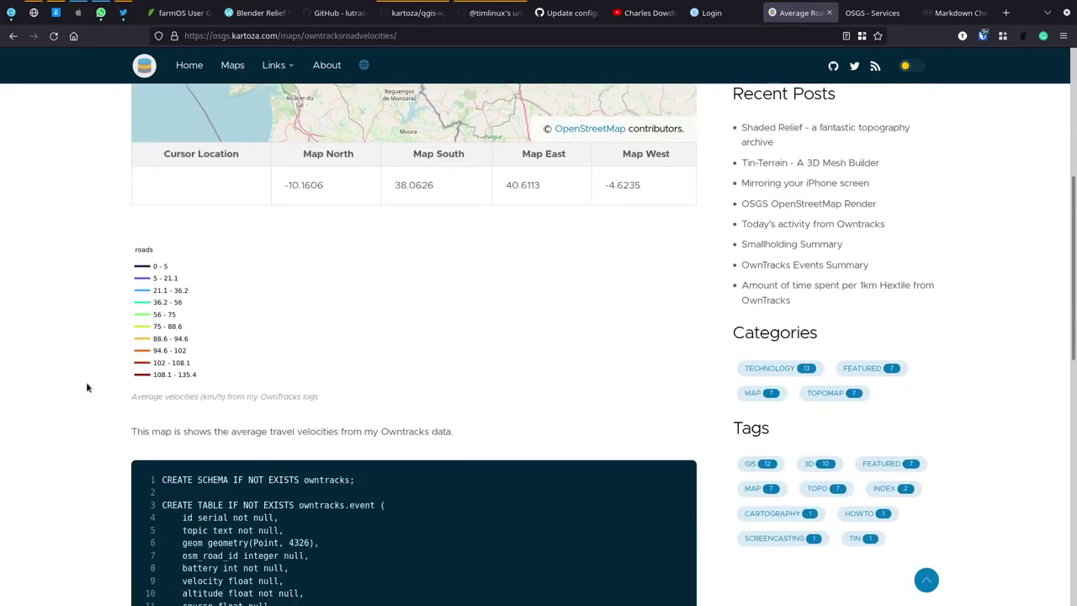
pyautogui.scroll(-9, 87, 387)
pyautogui.scroll(15, 86, 387)
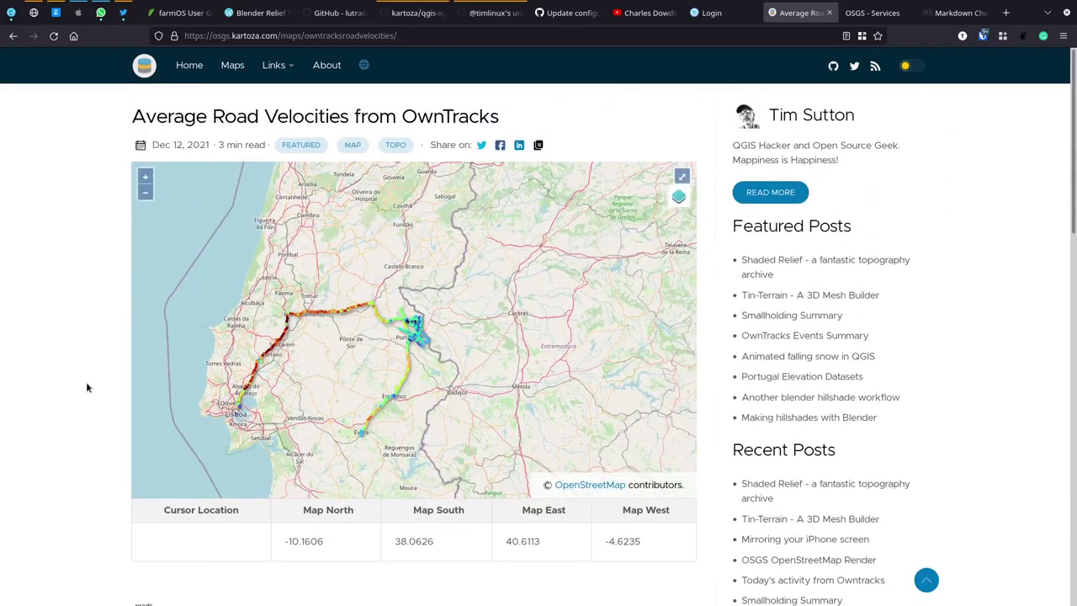
pyautogui.moveTo(290, 365); pyautogui.dragTo(364, 357)
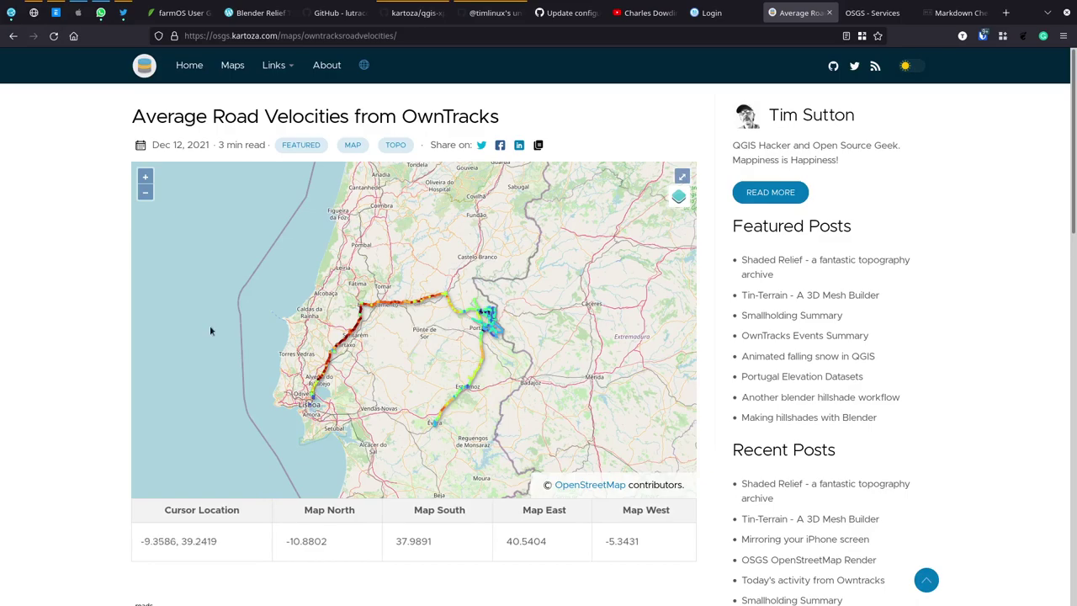
pyautogui.scroll(-8, 91, 309)
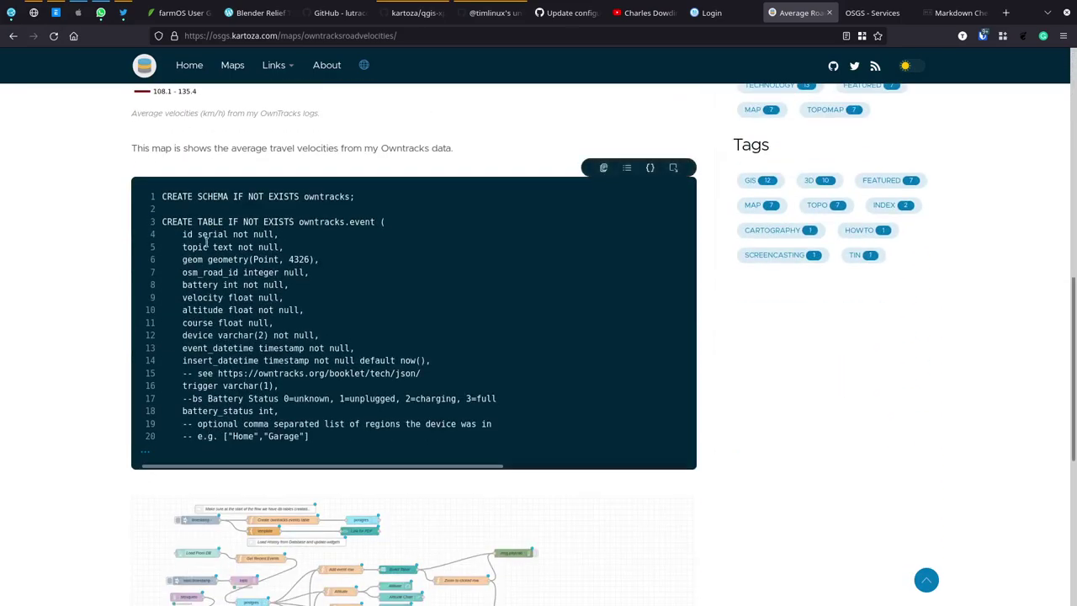
pyautogui.scroll(-3, 311, 337)
pyautogui.scroll(3, 353, 317)
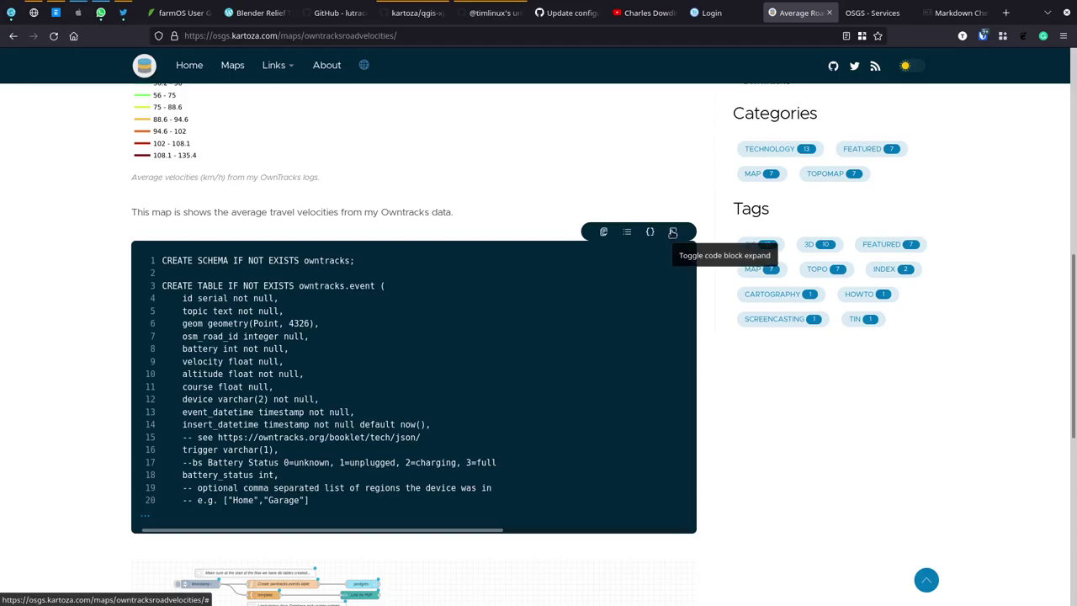
# Step: Expand the SQL code block to show every line and scroll through it
pyautogui.click(672, 231)
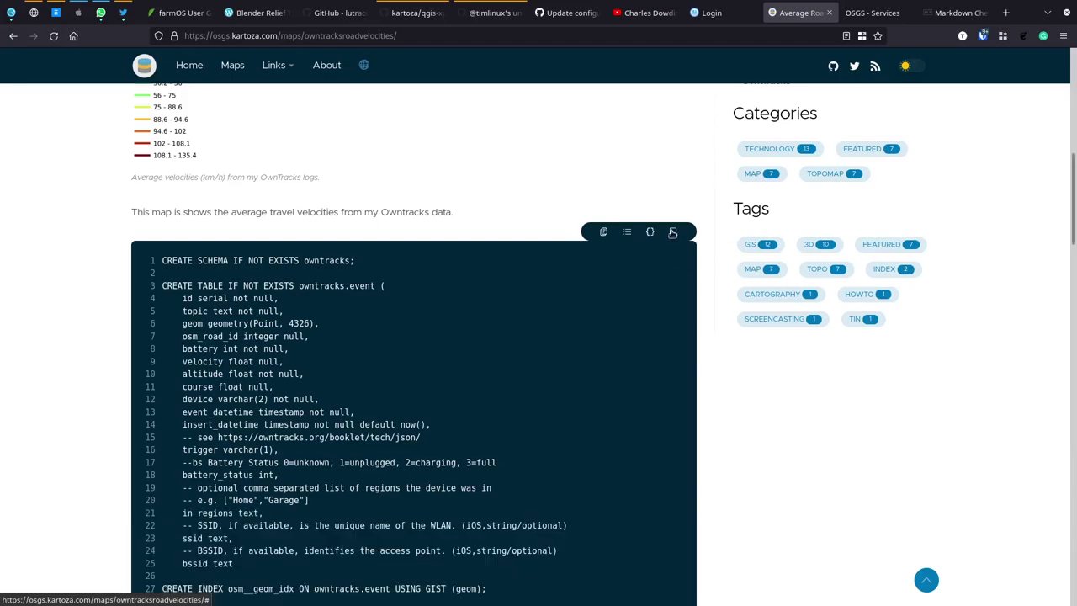
pyautogui.scroll(-4, 683, 345)
pyautogui.scroll(-10, 682, 351)
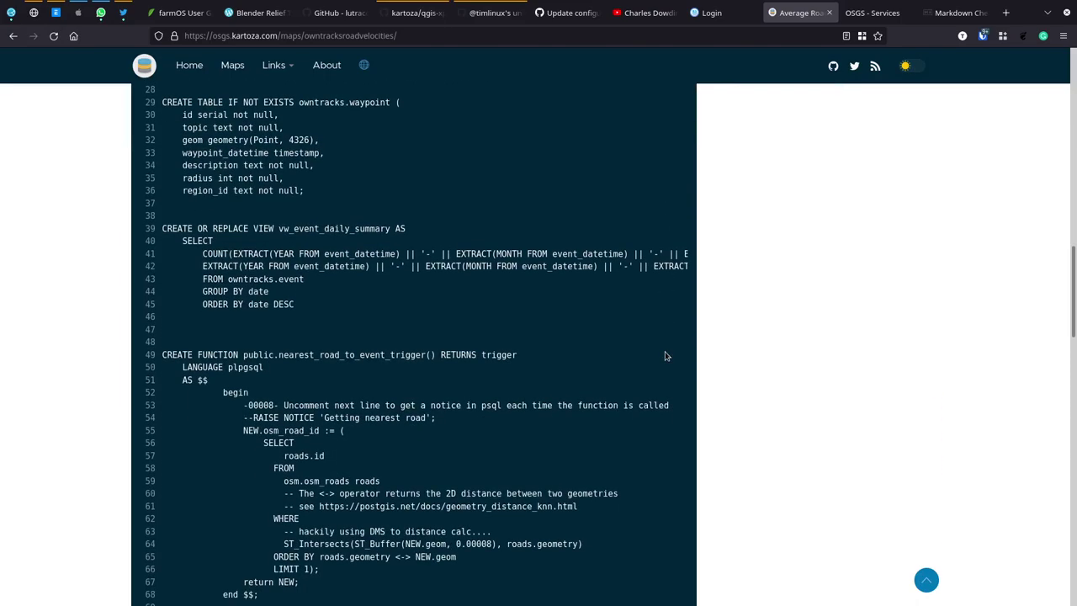
pyautogui.scroll(-8, 665, 355)
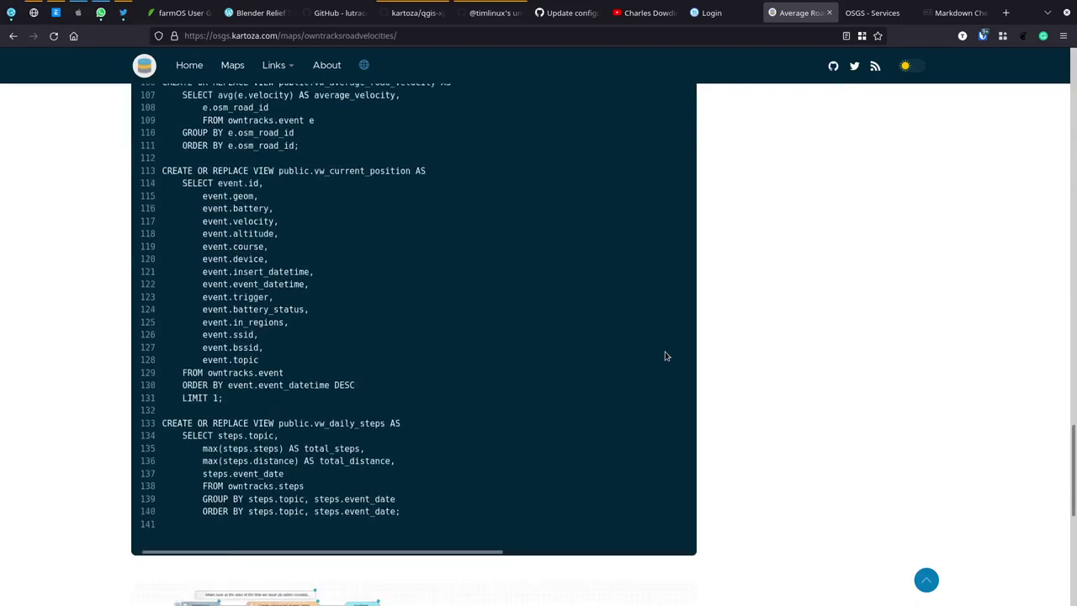
pyautogui.scroll(13, 555, 257)
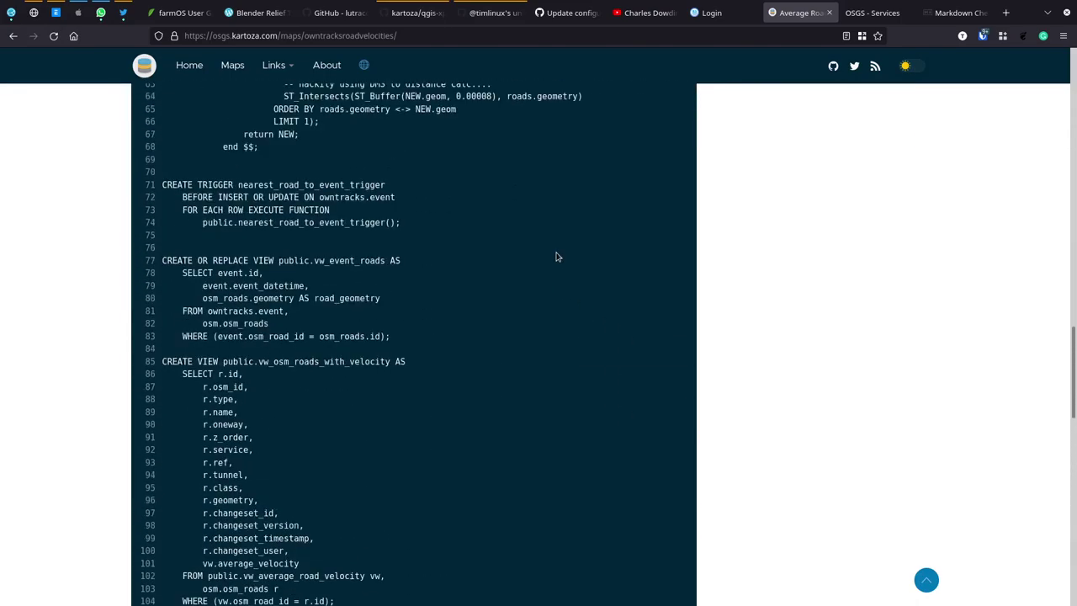
pyautogui.scroll(5, 556, 257)
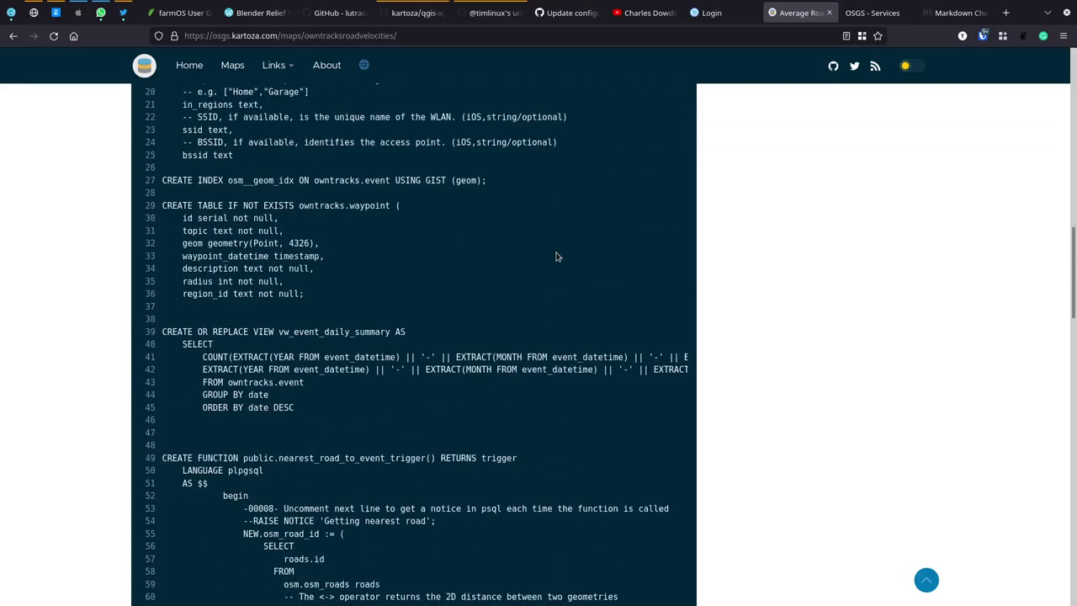
pyautogui.scroll(3, 555, 257)
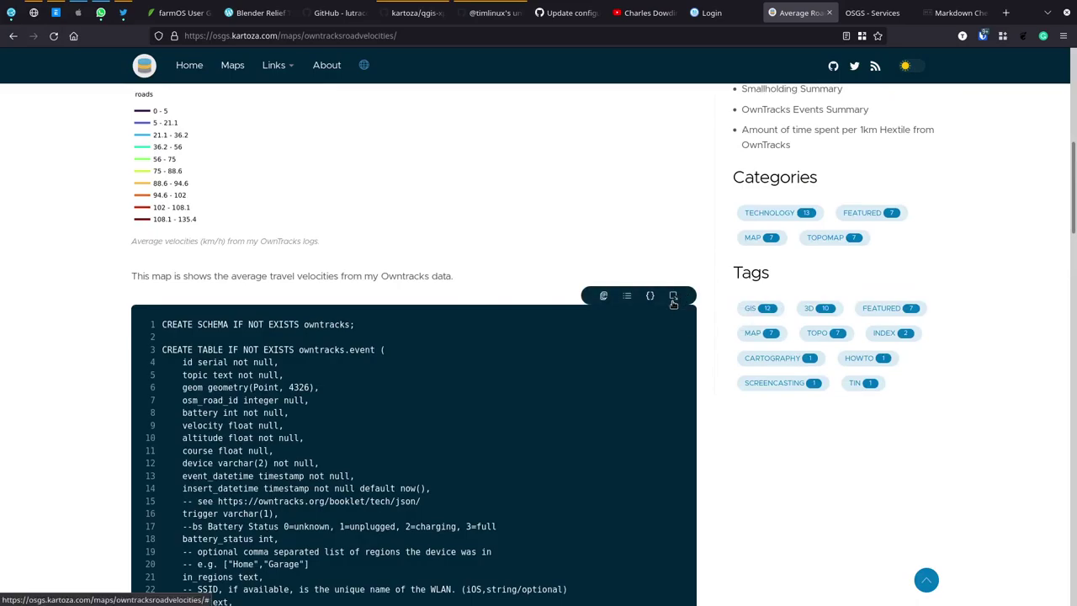
# Step: Collapse the long SQL code block back to its first 20 lines
pyautogui.click(675, 298)
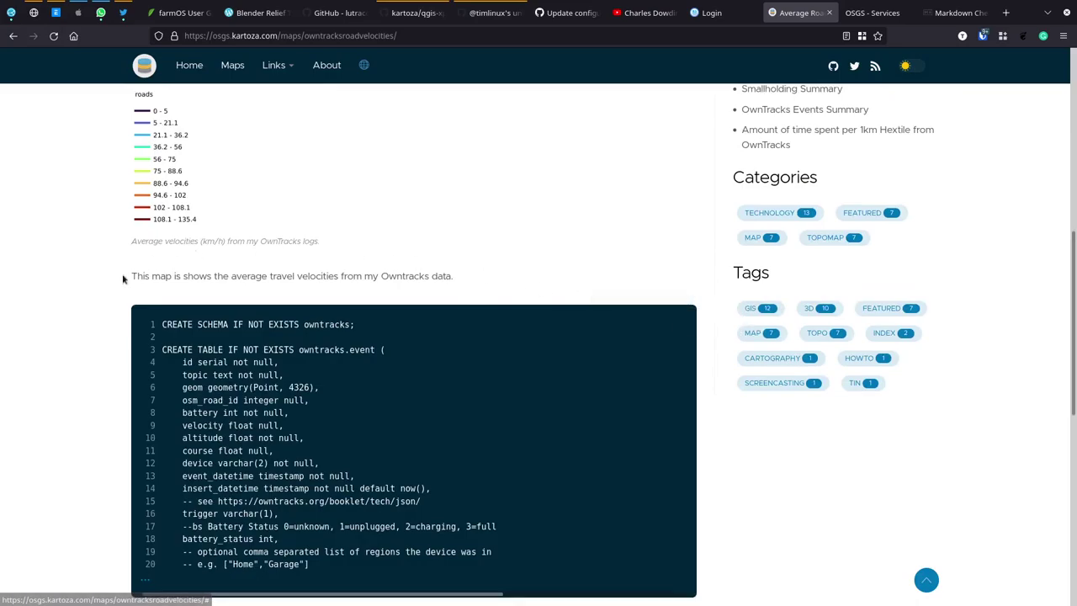
pyautogui.scroll(-3, 123, 272)
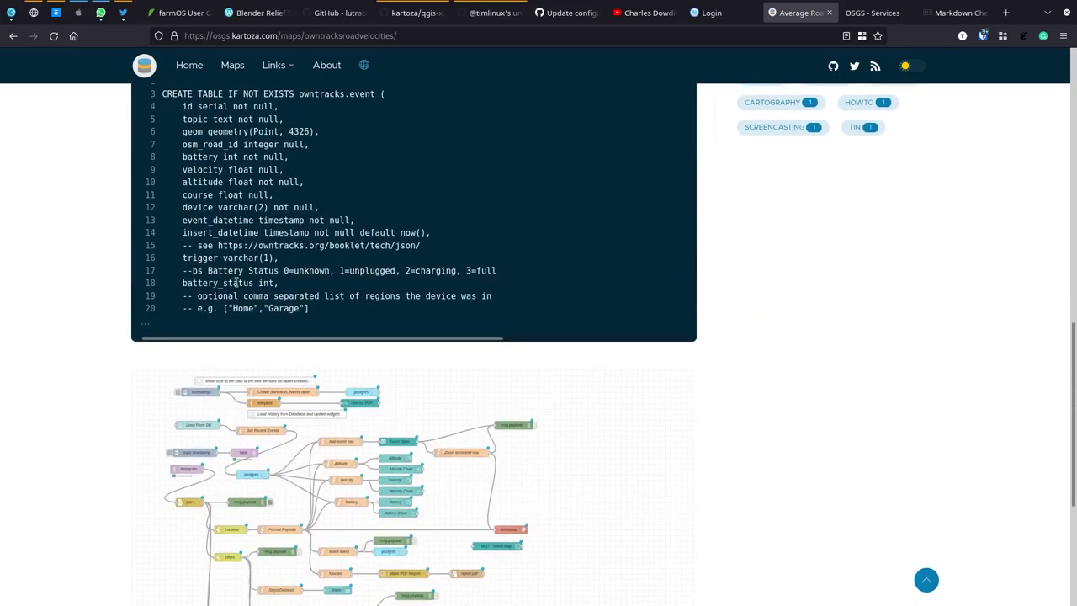
pyautogui.scroll(-2, 122, 379)
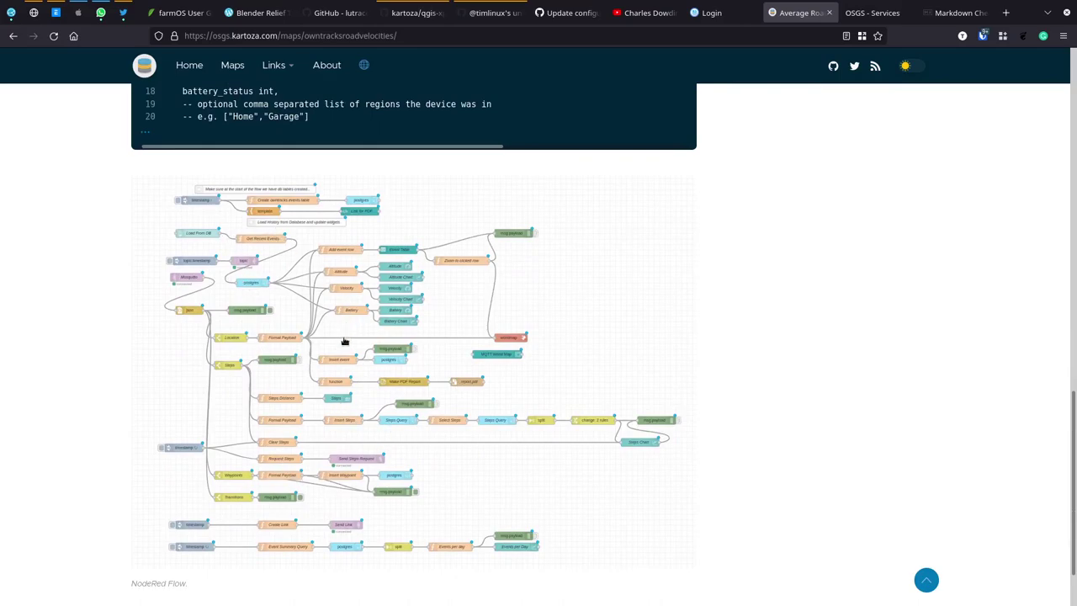
pyautogui.scroll(10, 82, 360)
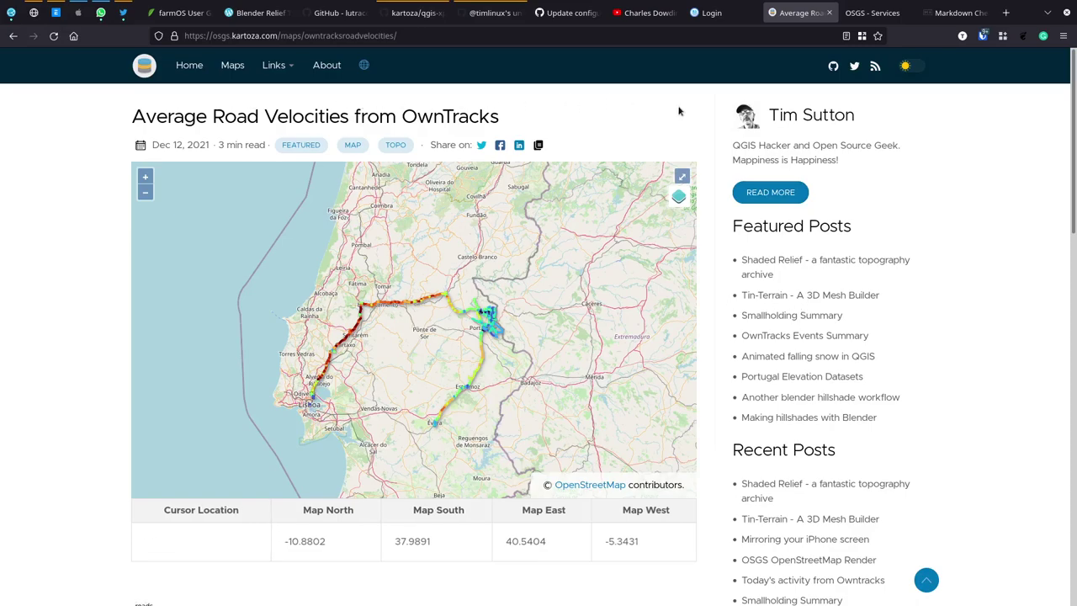
# Step: Browse the Maps listing of map posts
pyautogui.click(192, 67)
pyautogui.click(230, 67)
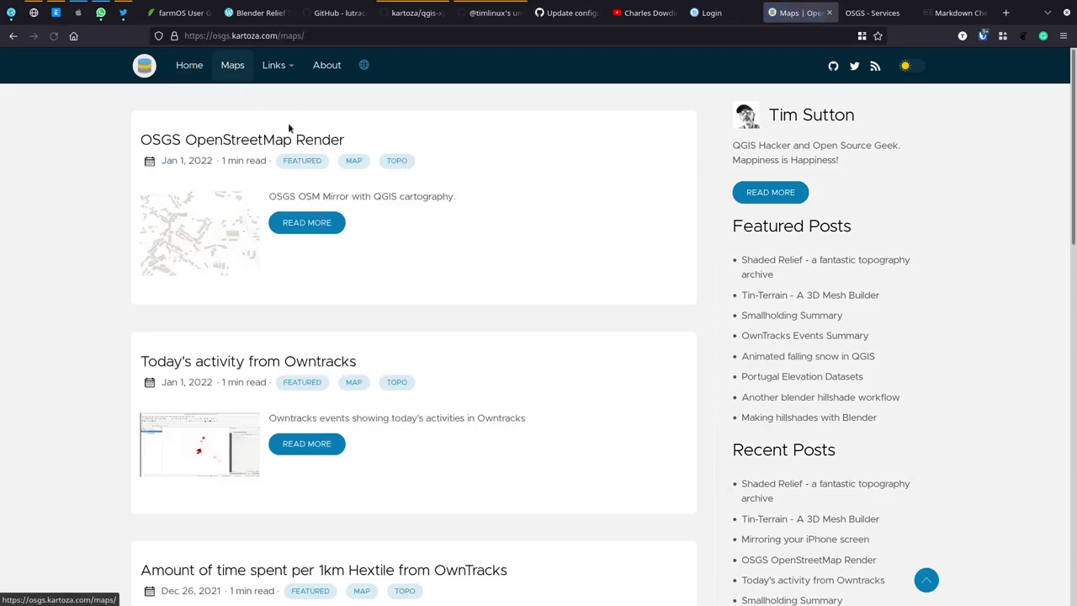
pyautogui.scroll(-5, 467, 355)
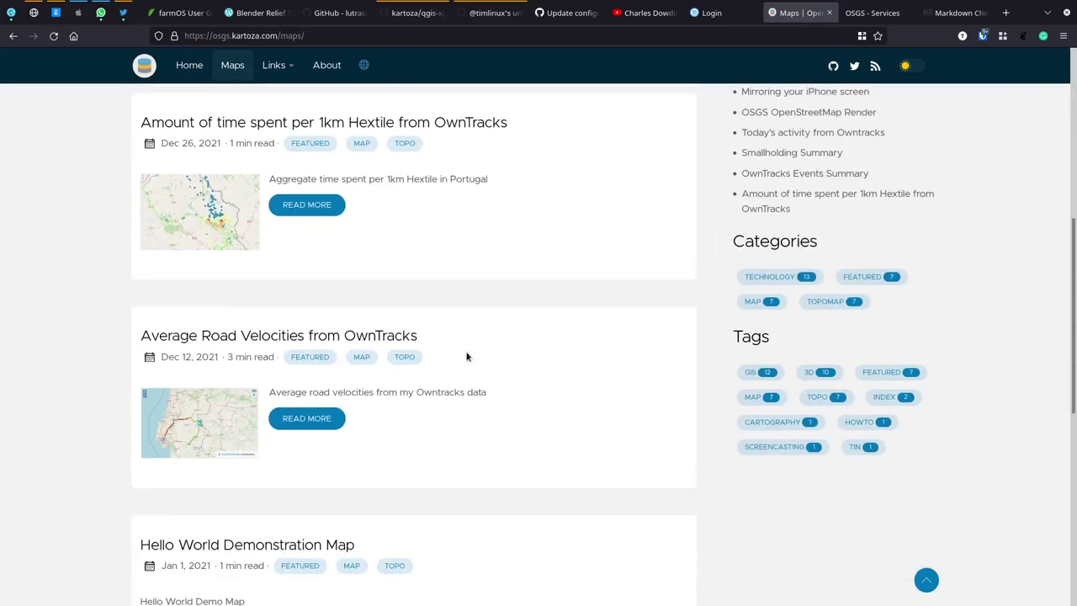
pyautogui.scroll(-4, 399, 488)
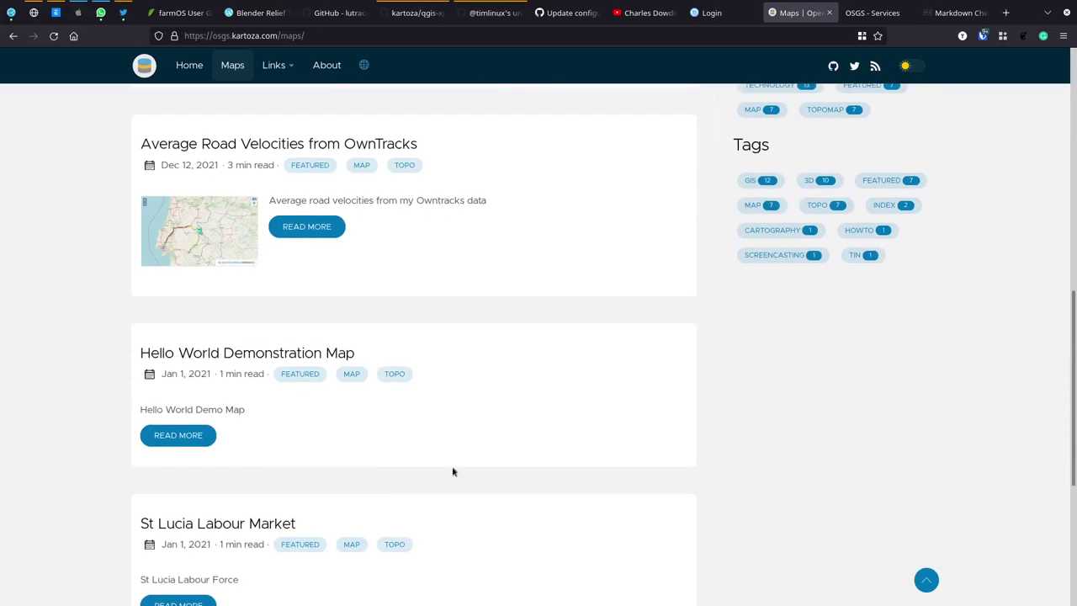
pyautogui.scroll(9, 509, 429)
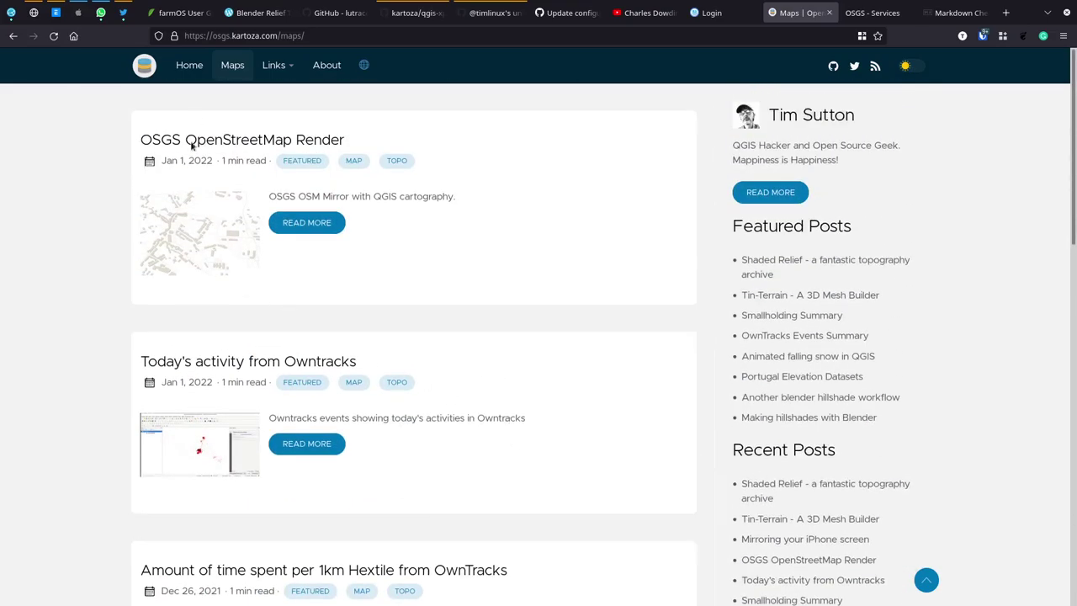
# Step: Return to the blog home page and scroll its post list headed by Shaded Relief
pyautogui.click(197, 69)
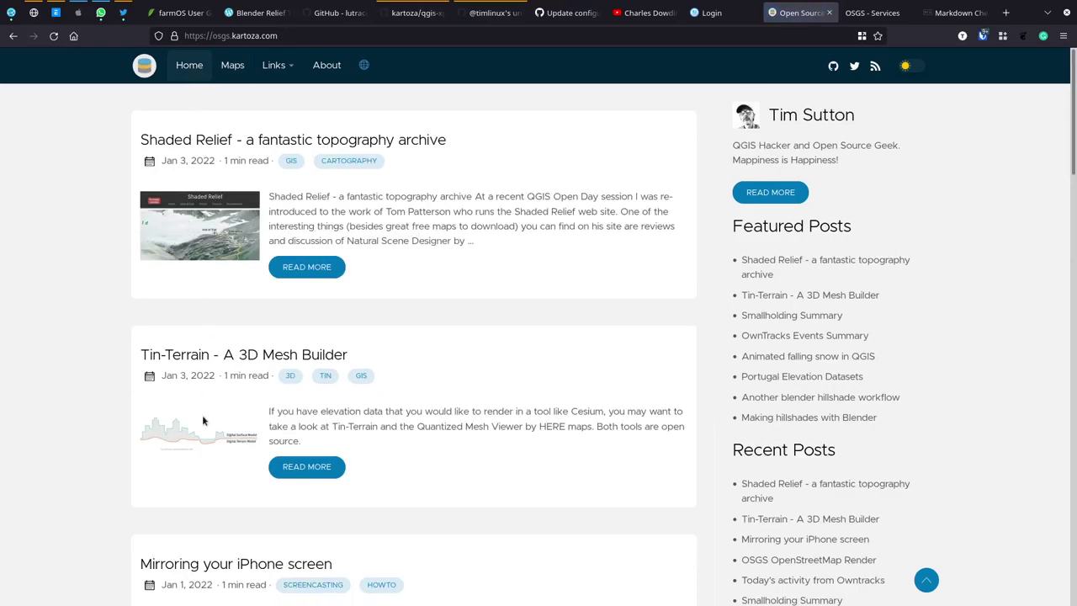
pyautogui.scroll(-3, 491, 437)
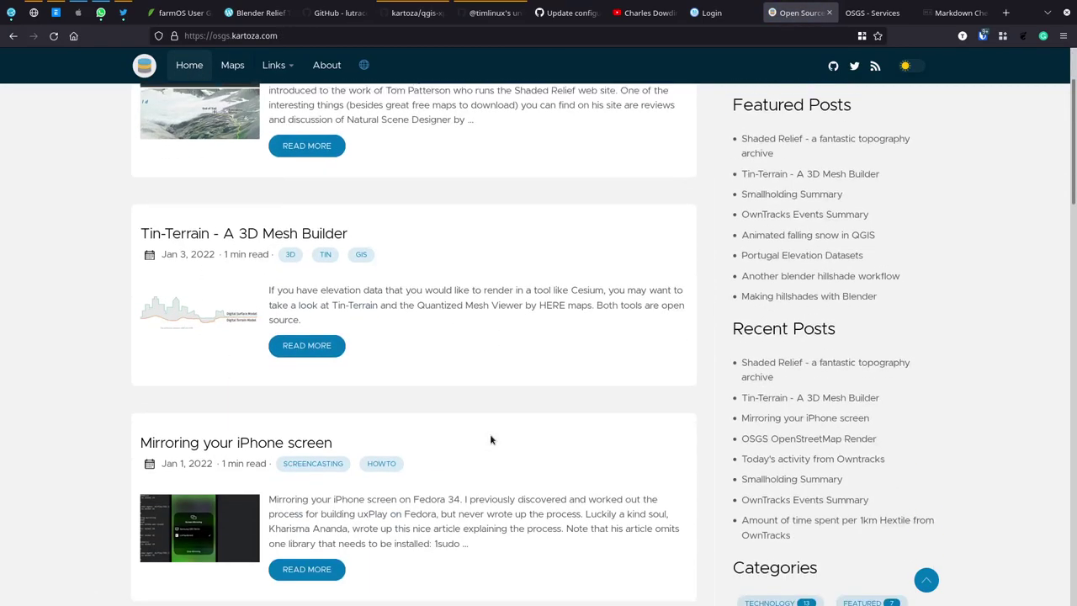
pyautogui.scroll(3, 488, 404)
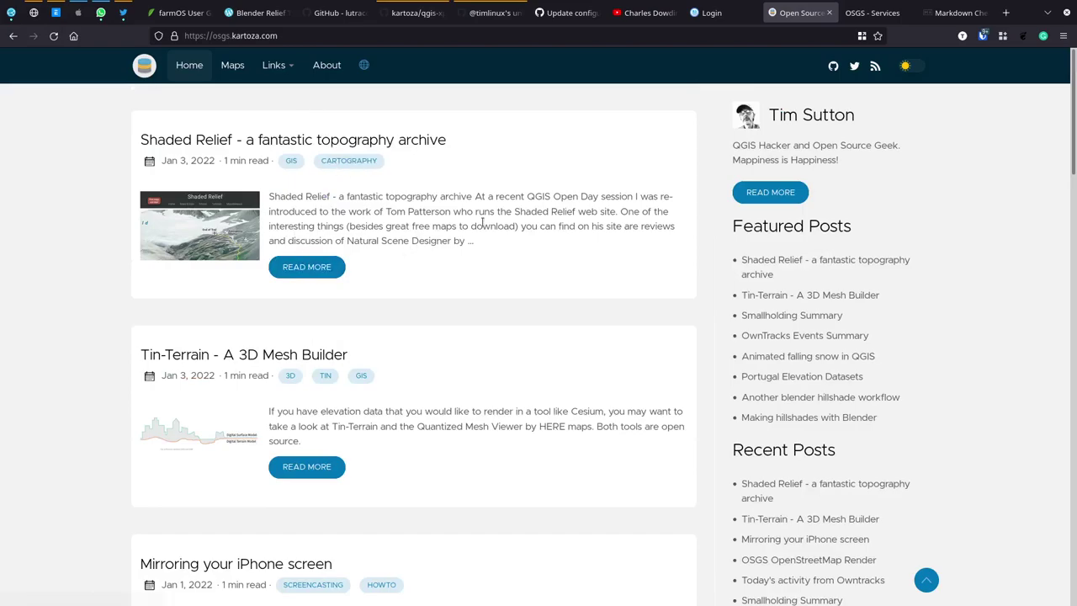
pyautogui.scroll(-3, 897, 266)
pyautogui.scroll(3, 898, 271)
# Step: Log into the File Browser using the saved file browser login auto-filled from Bitwarden
pyautogui.click(724, 13)
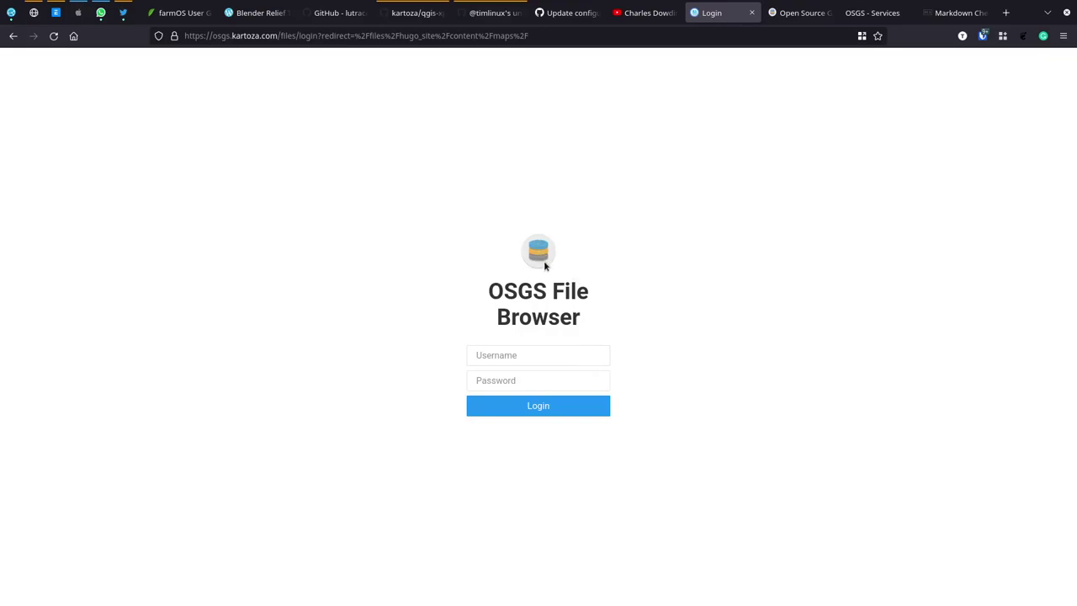
pyautogui.rightClick(490, 354)
pyautogui.moveTo(569, 533)
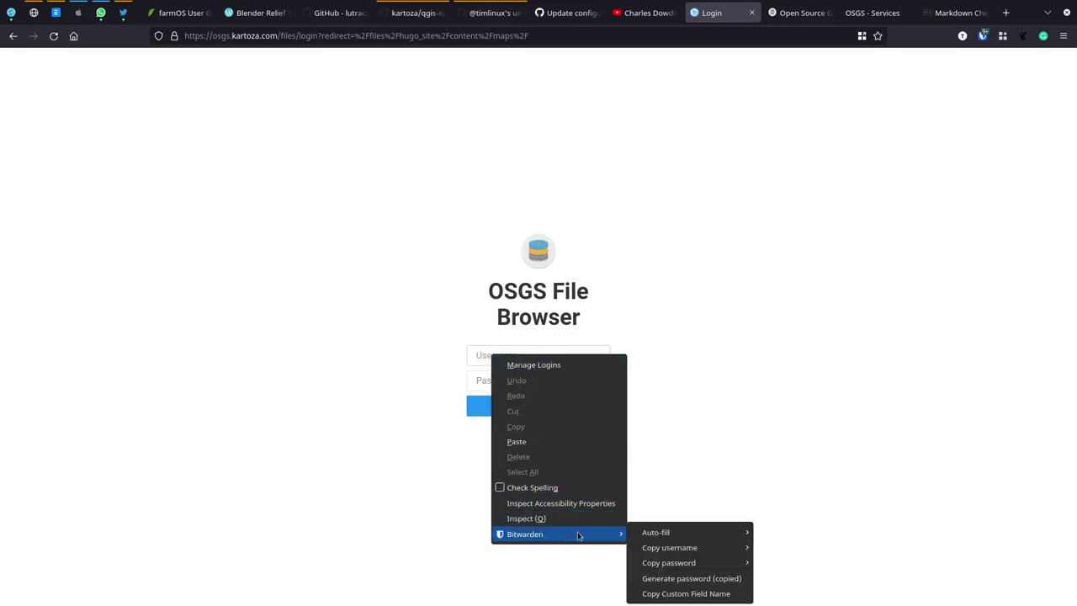
pyautogui.moveTo(688, 533)
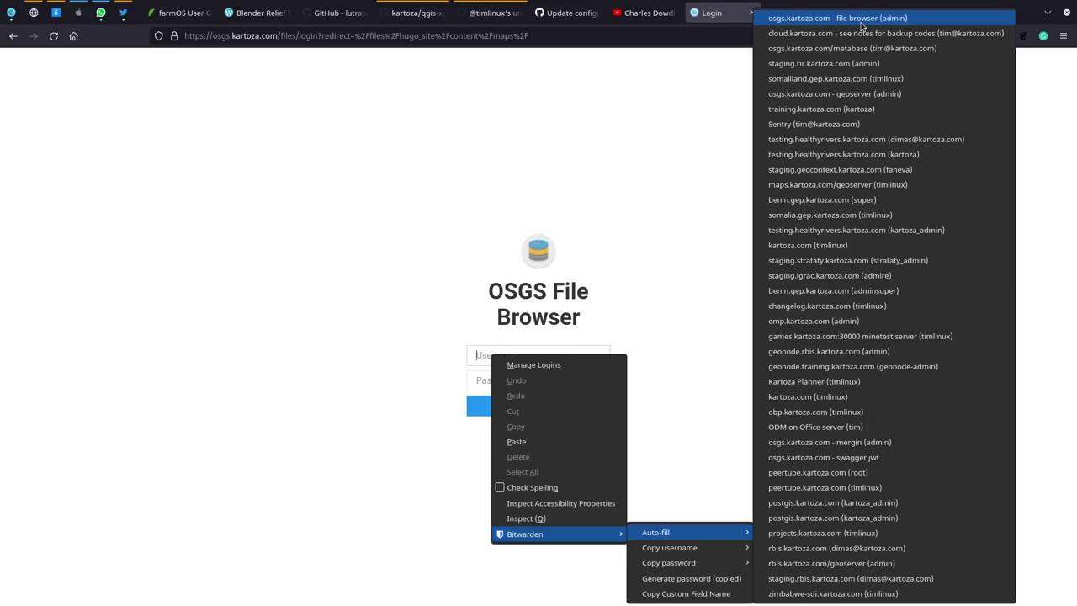
pyautogui.click(862, 18)
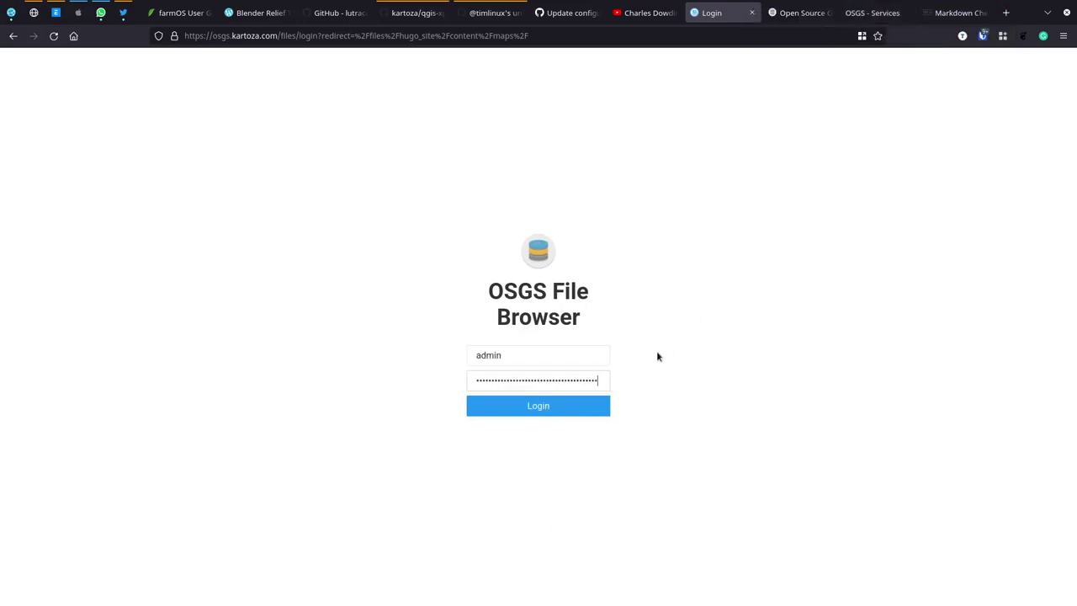
pyautogui.click(551, 407)
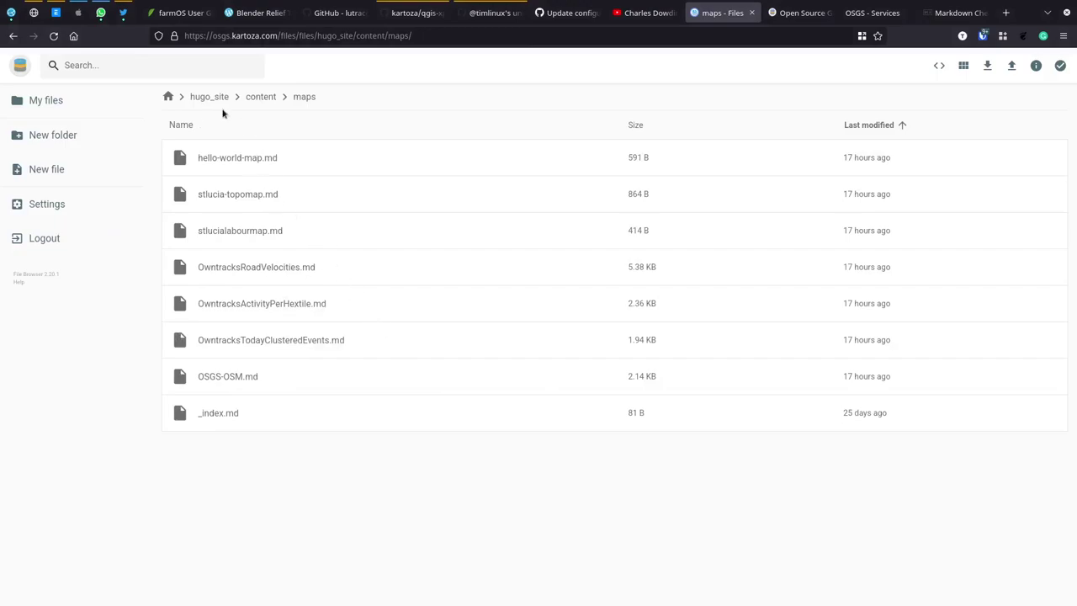
# Step: Go to the root folder, open hugo_site, and check the live Shaded Relief post
pyautogui.click(169, 96)
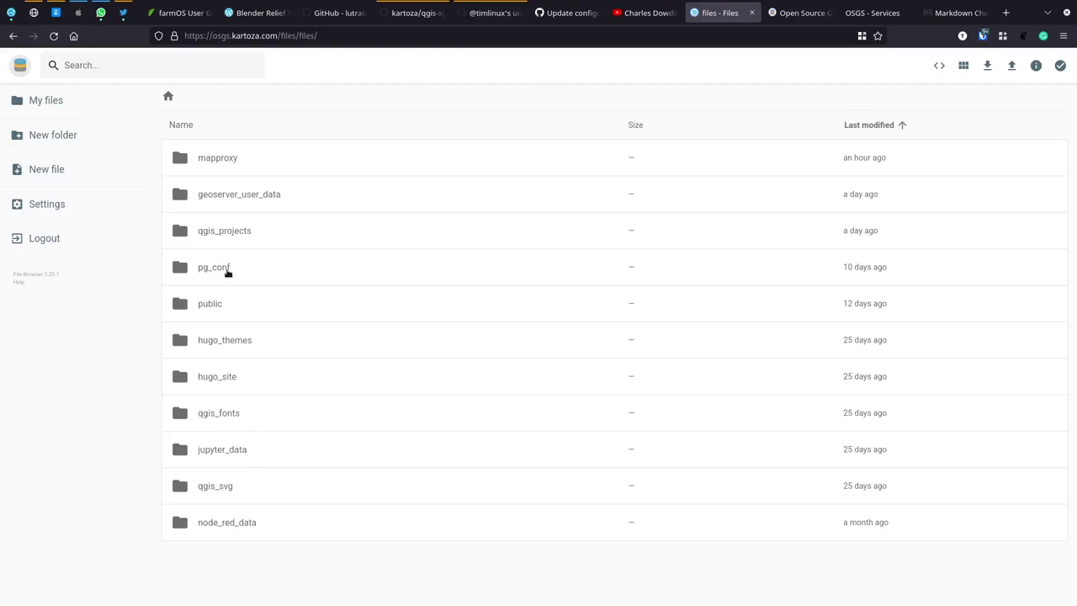
pyautogui.doubleClick(223, 379)
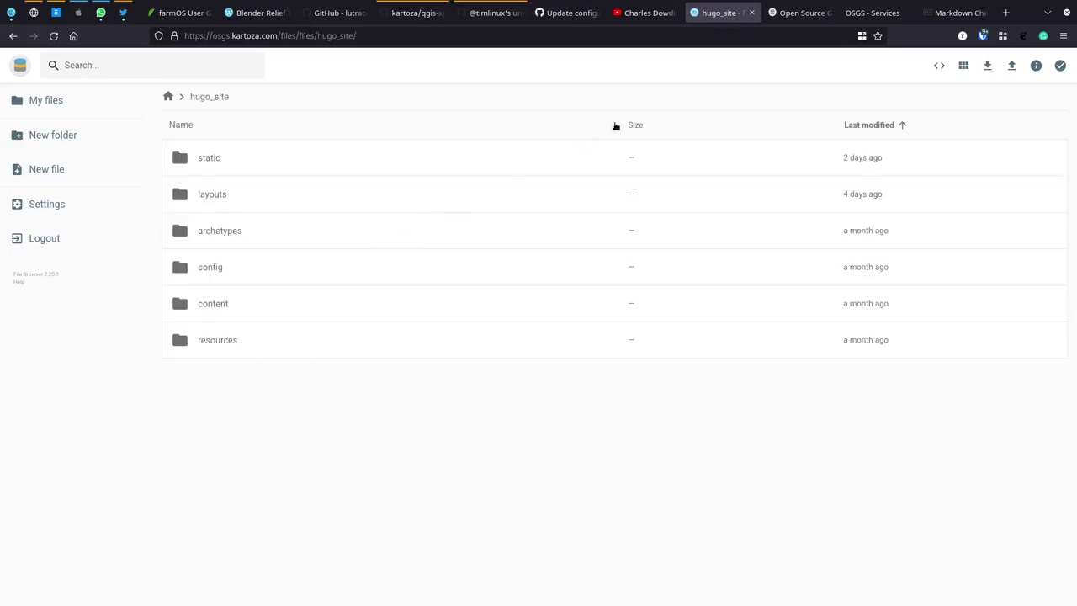
pyautogui.click(795, 13)
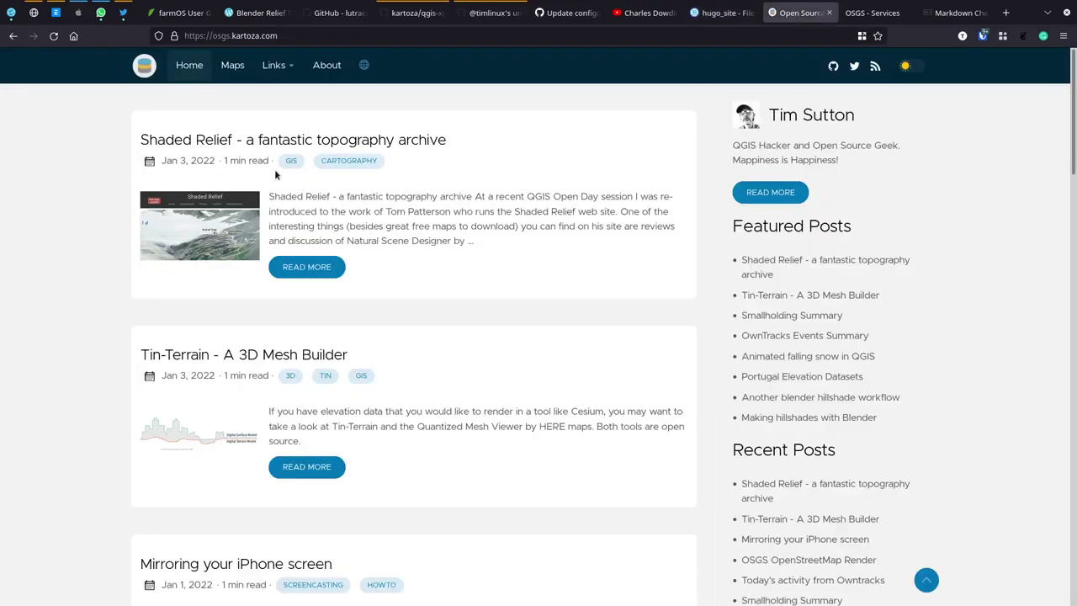
pyautogui.click(308, 269)
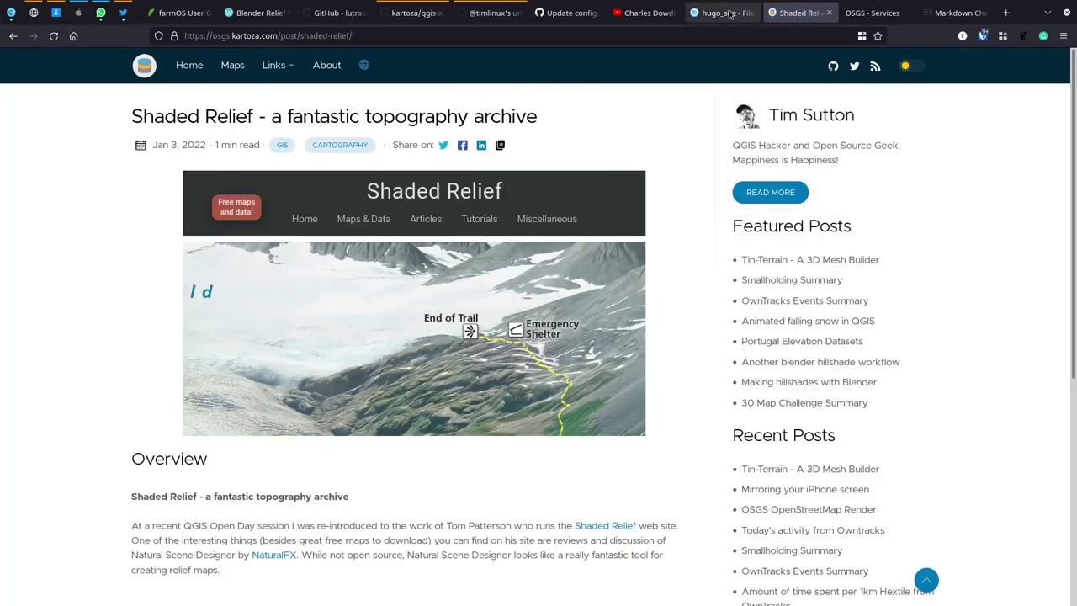
pyautogui.click(720, 13)
# Step: Open the content and post folders and select shaded-relief.md
pyautogui.doubleClick(233, 303)
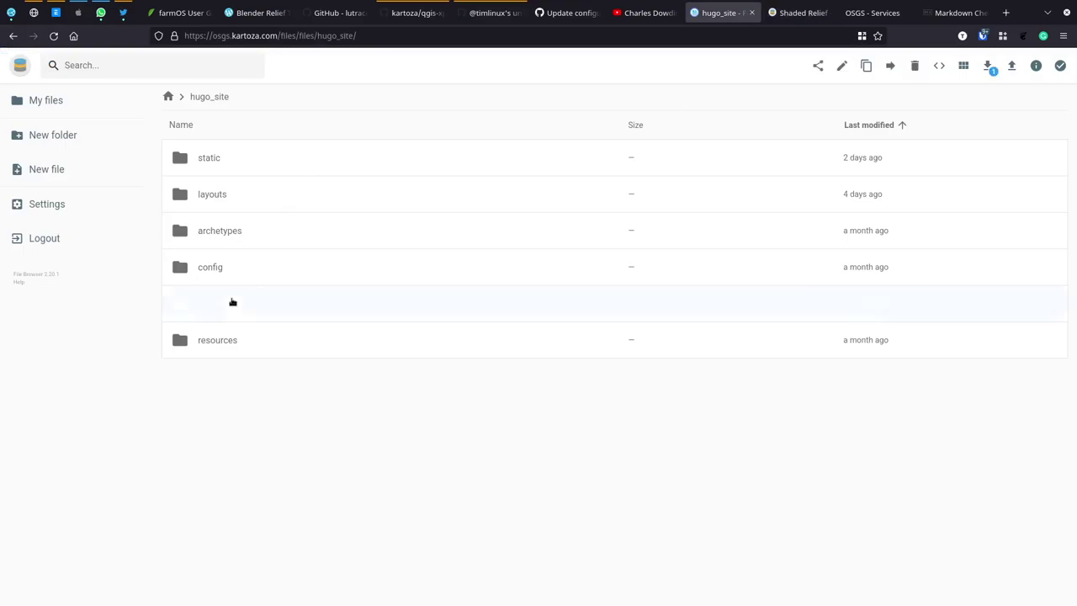
pyautogui.click(206, 158)
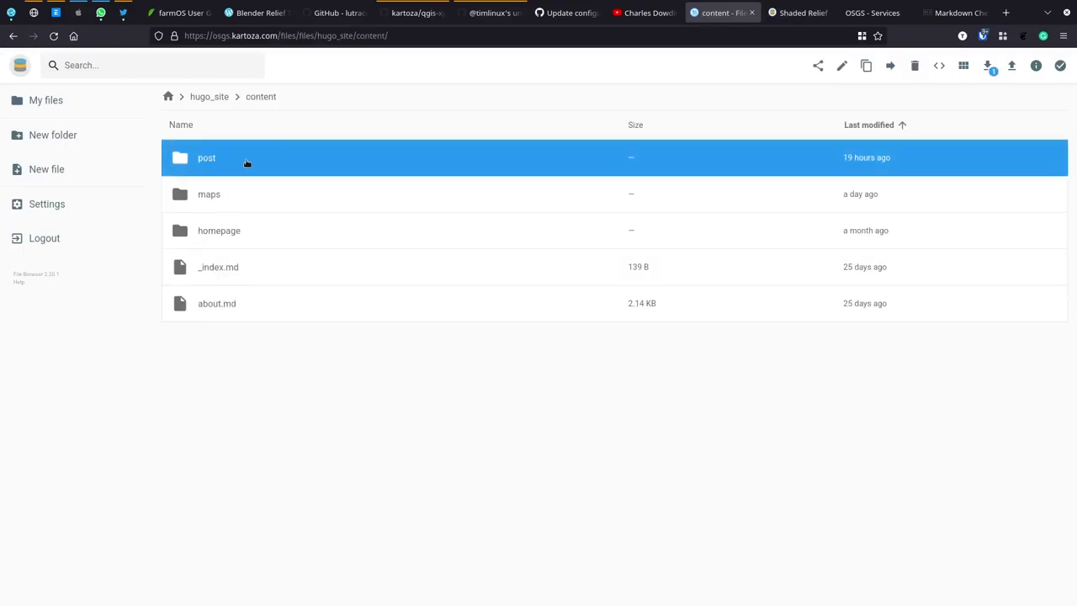
pyautogui.doubleClick(211, 163)
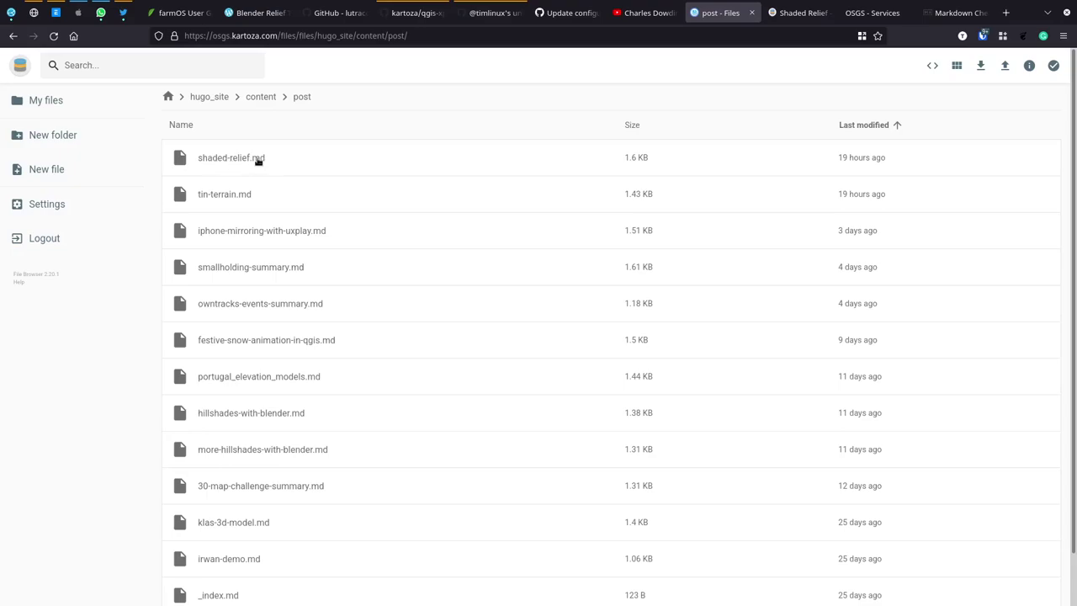
pyautogui.click(220, 160)
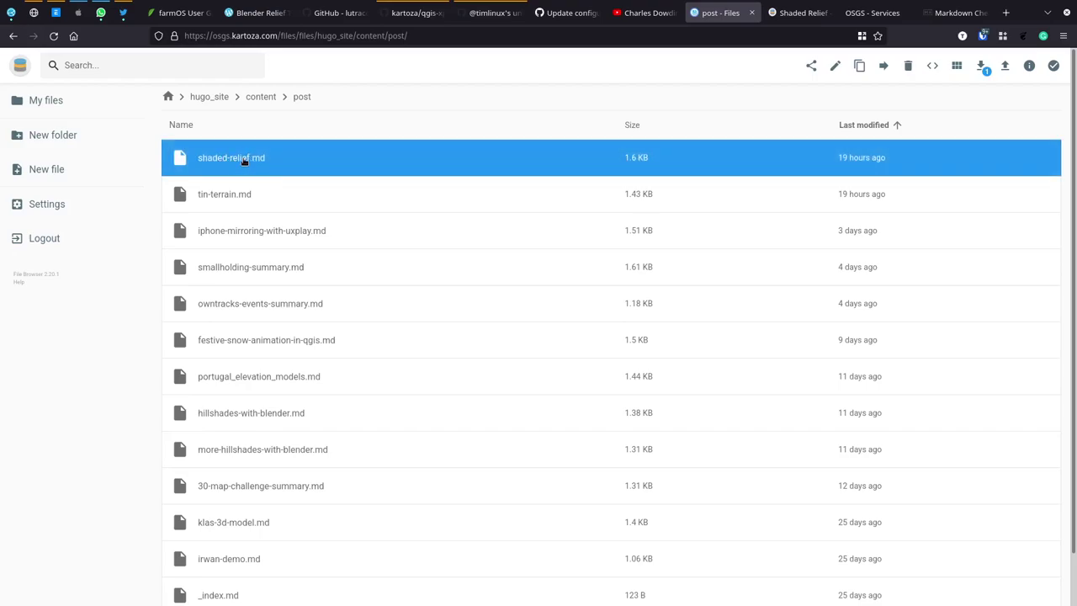
# Step: Inspect shaded-relief.md's front matter and title line in the editor, then close it and reselect the file
pyautogui.doubleClick(225, 163)
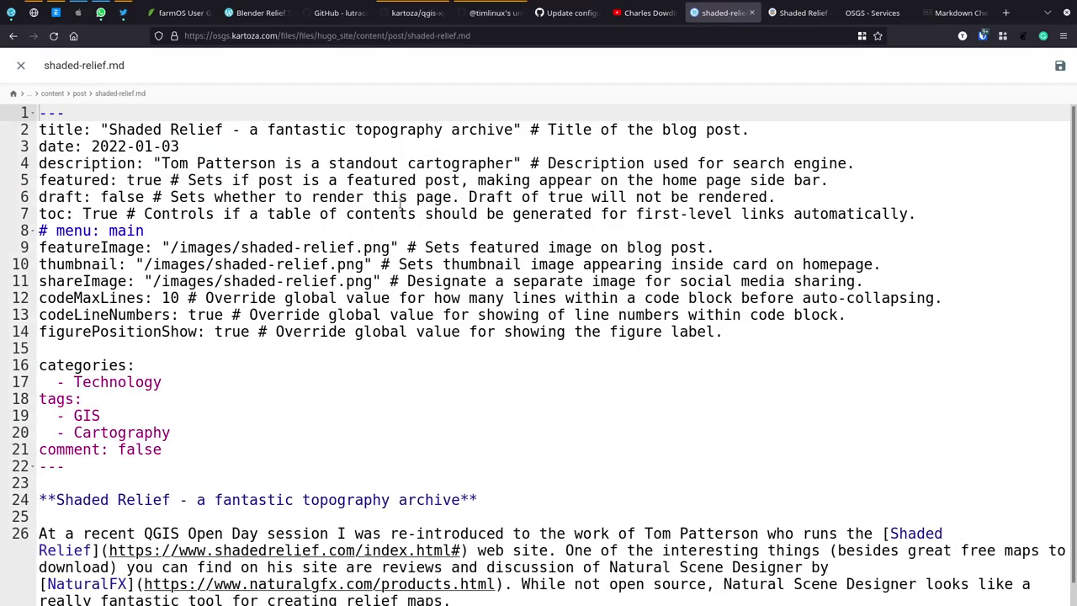
pyautogui.scroll(-1, 400, 204)
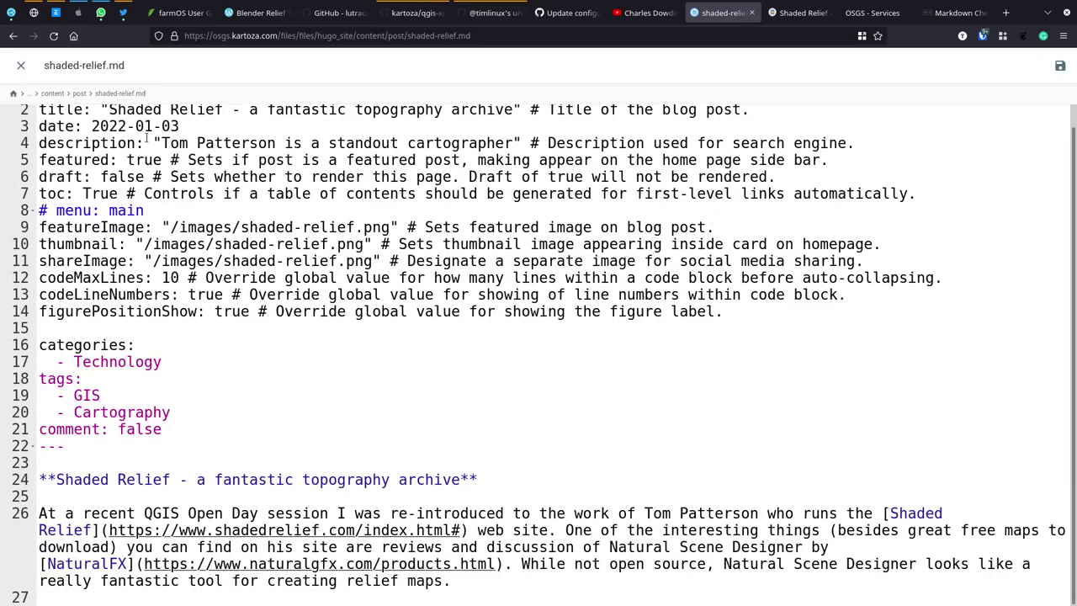
pyautogui.scroll(1, 199, 165)
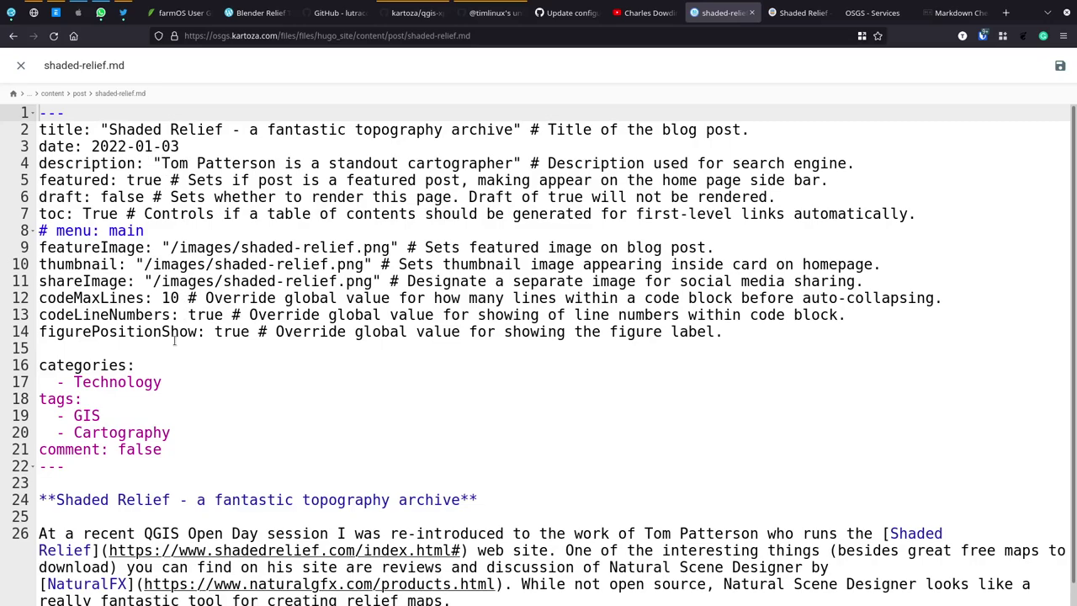
pyautogui.click(81, 471)
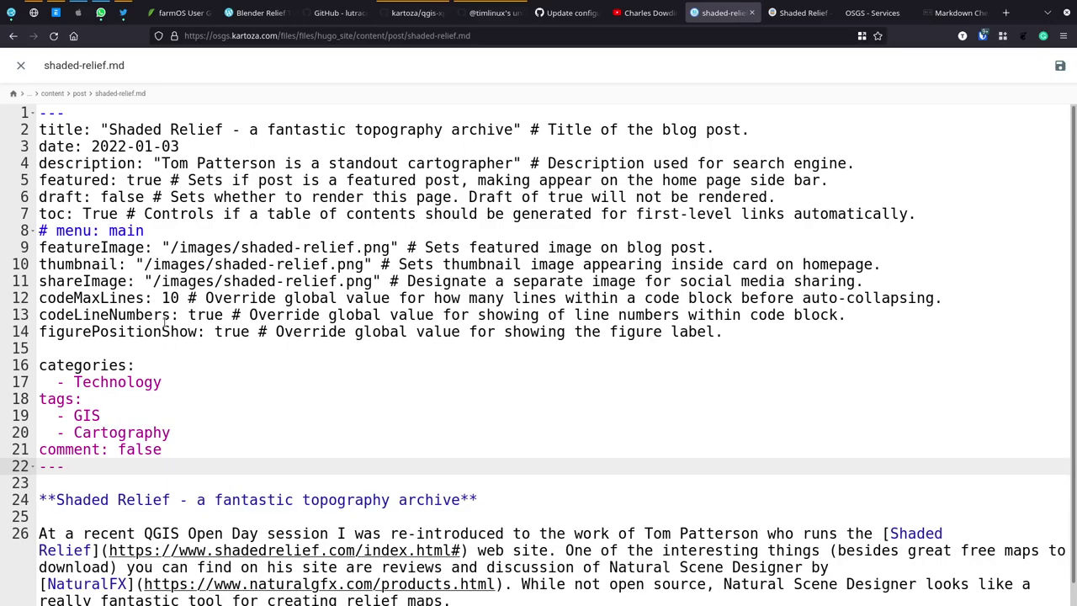
pyautogui.click(99, 129)
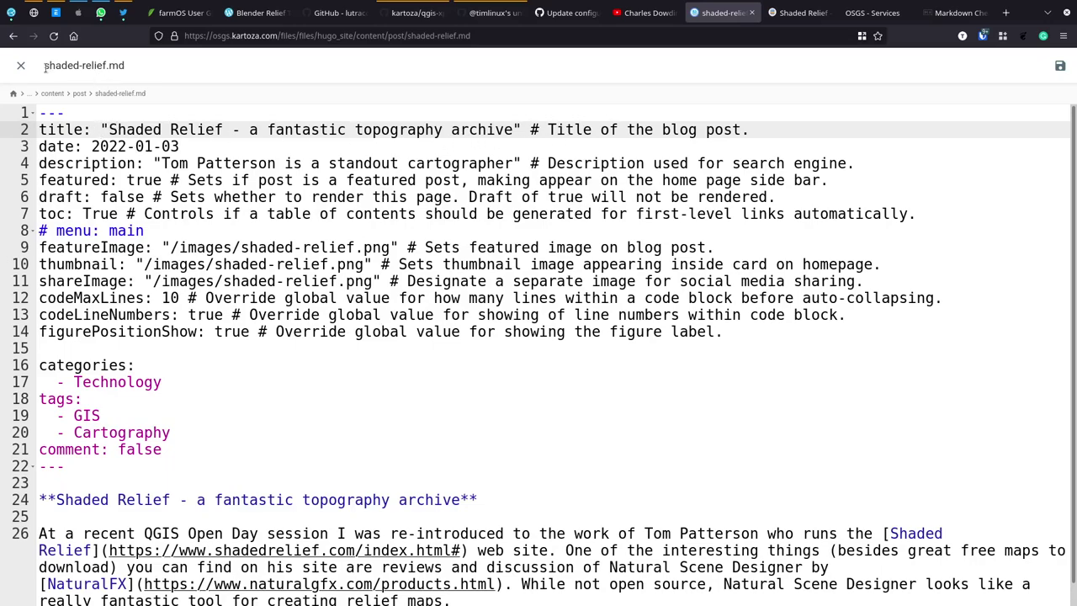
pyautogui.click(21, 67)
pyautogui.click(229, 169)
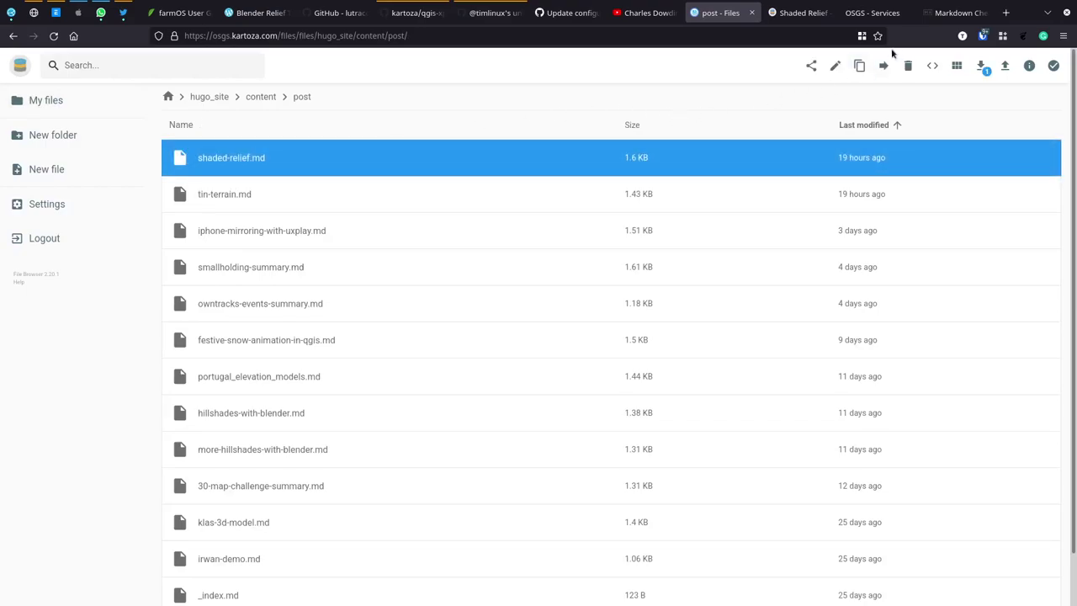
# Step: Cancel a Copy, reopen shaded-relief.md, and select its front matter, lines 1–22
pyautogui.click(859, 66)
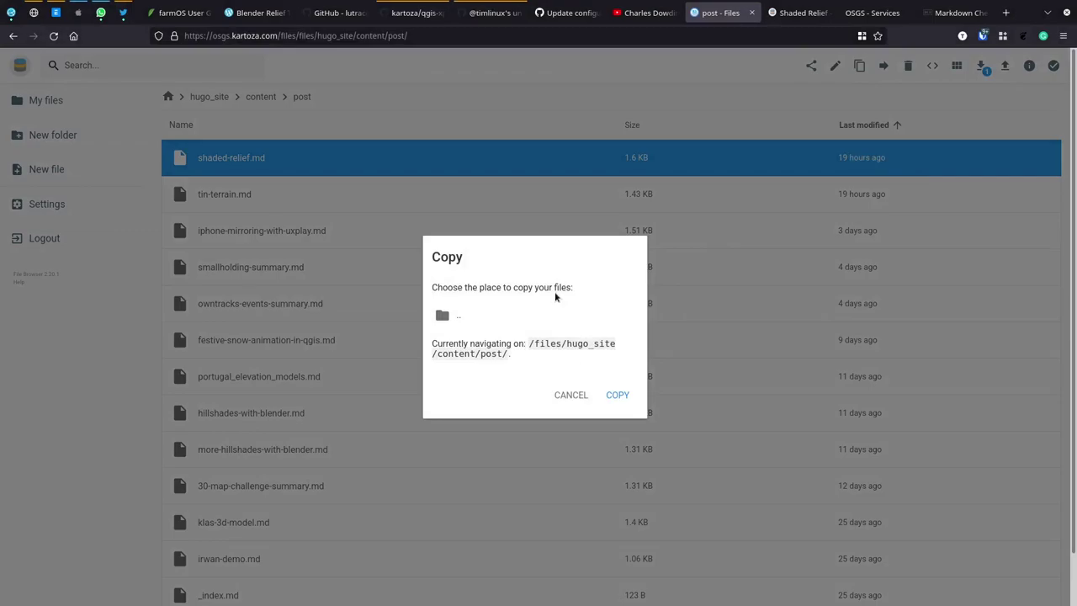
pyautogui.click(560, 394)
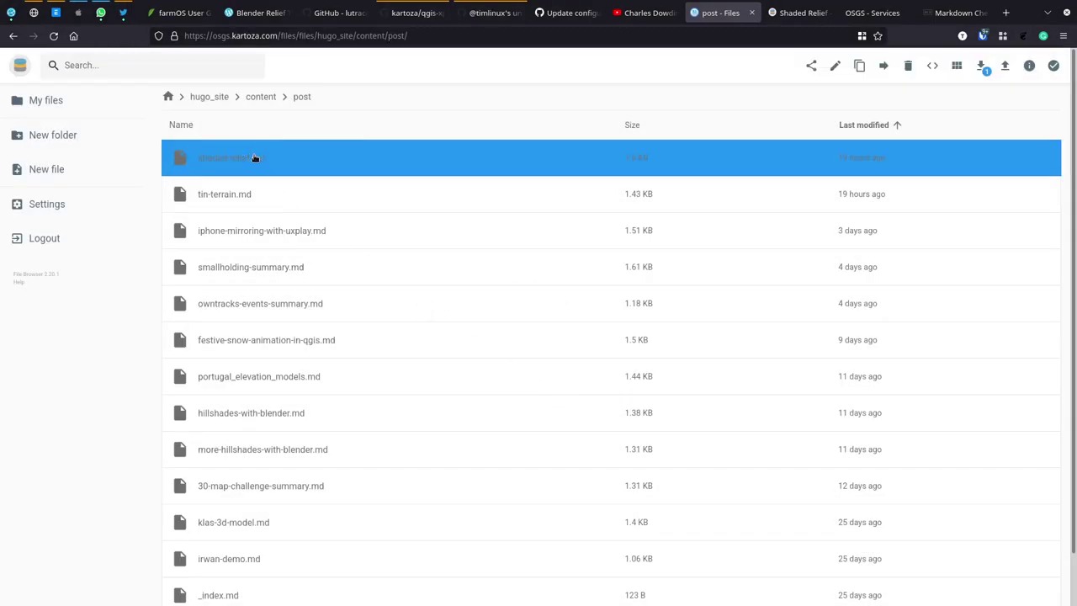
pyautogui.doubleClick(257, 158)
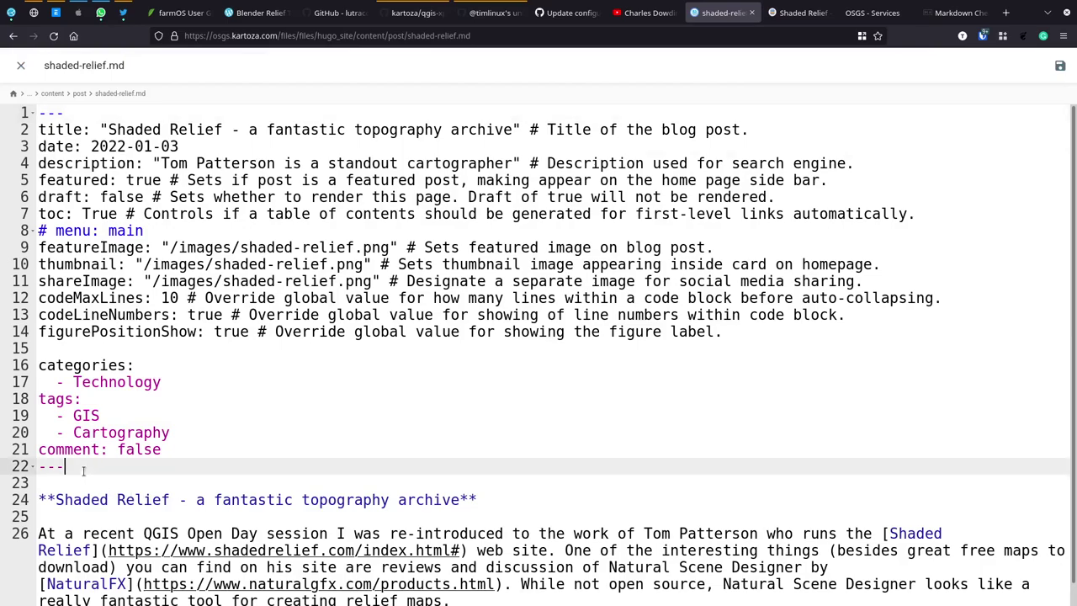
pyautogui.moveTo(66, 468); pyautogui.dragTo(37, 112)
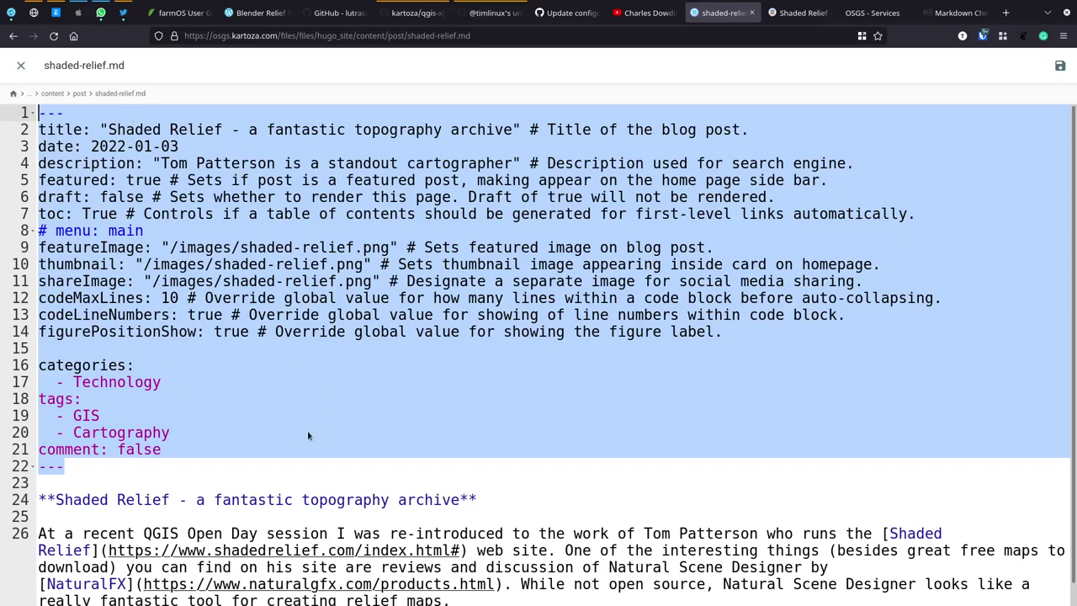
# Step: Duplicate shaded-relief.md within the post folder
pyautogui.click(21, 65)
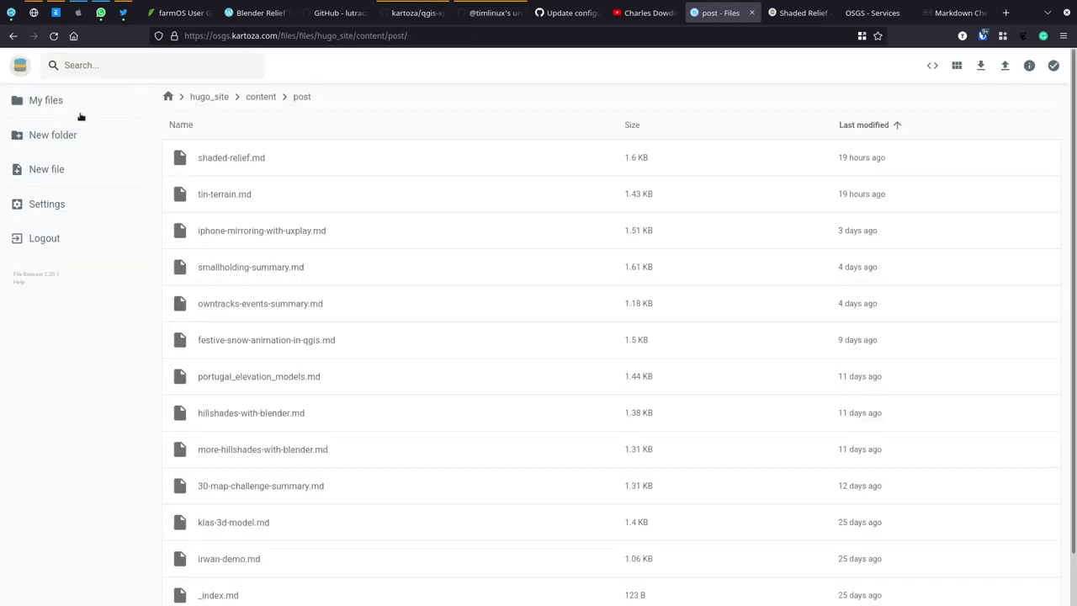
pyautogui.click(514, 152)
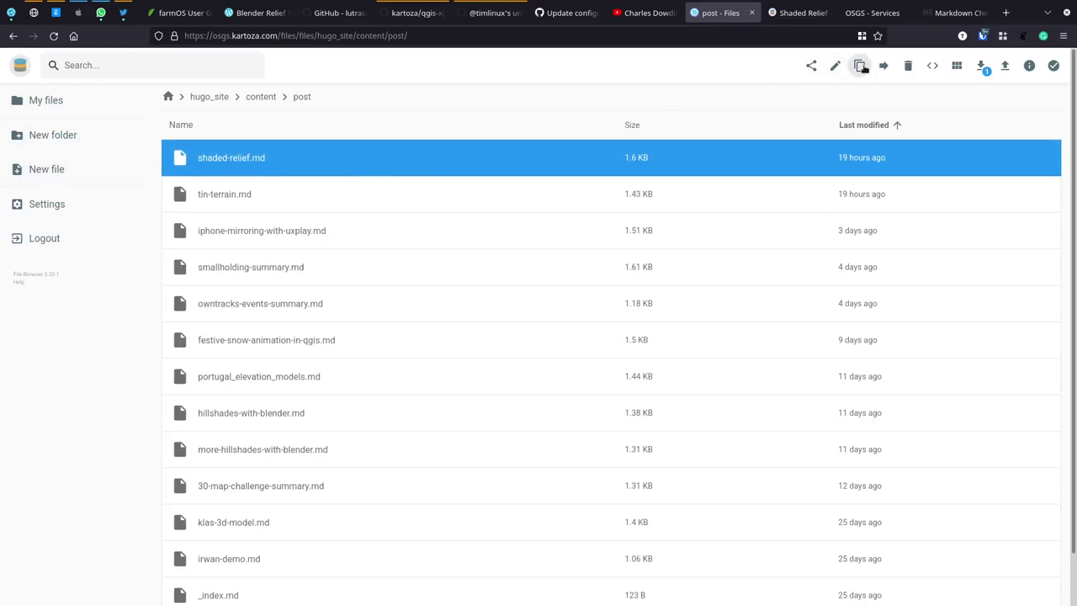
pyautogui.click(859, 66)
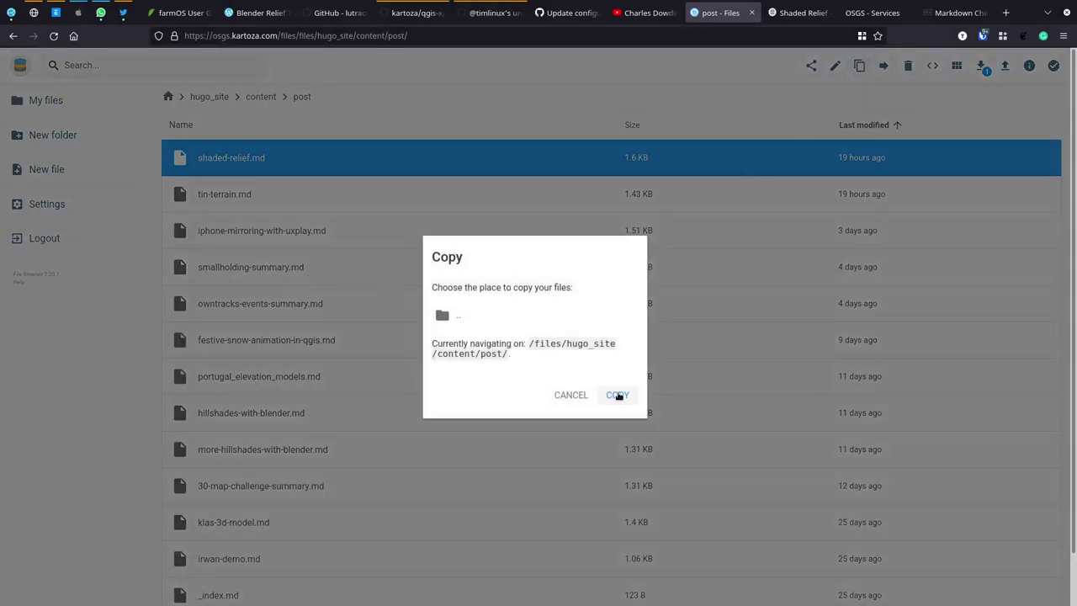
pyautogui.click(618, 395)
# Step: Rename the shaded-relief(1).md copy to community-of-practice.md
pyautogui.click(229, 163)
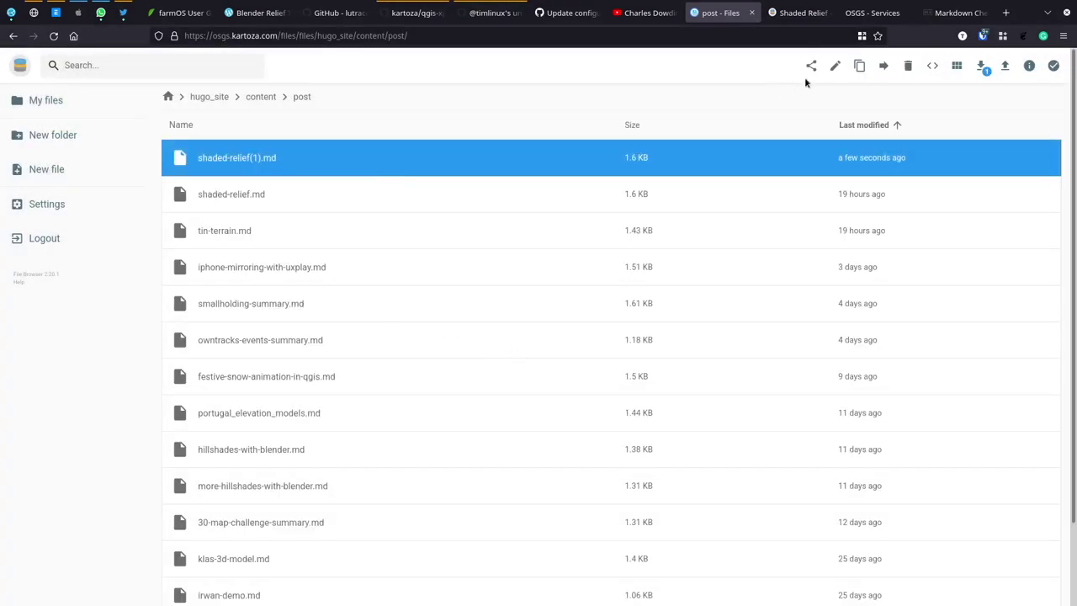
pyautogui.click(835, 66)
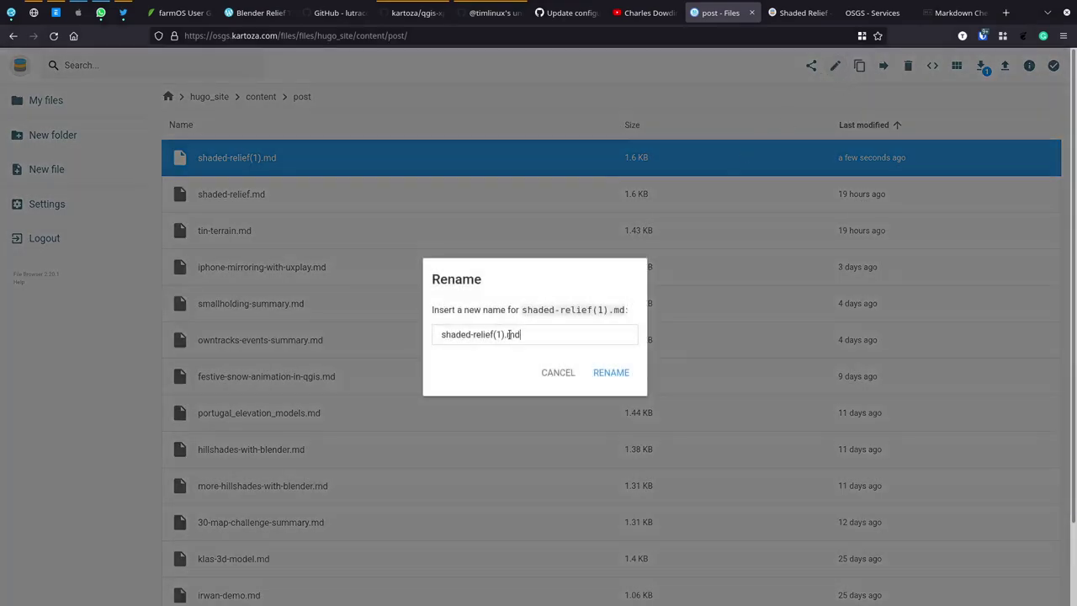
pyautogui.moveTo(504, 334); pyautogui.dragTo(436, 334)
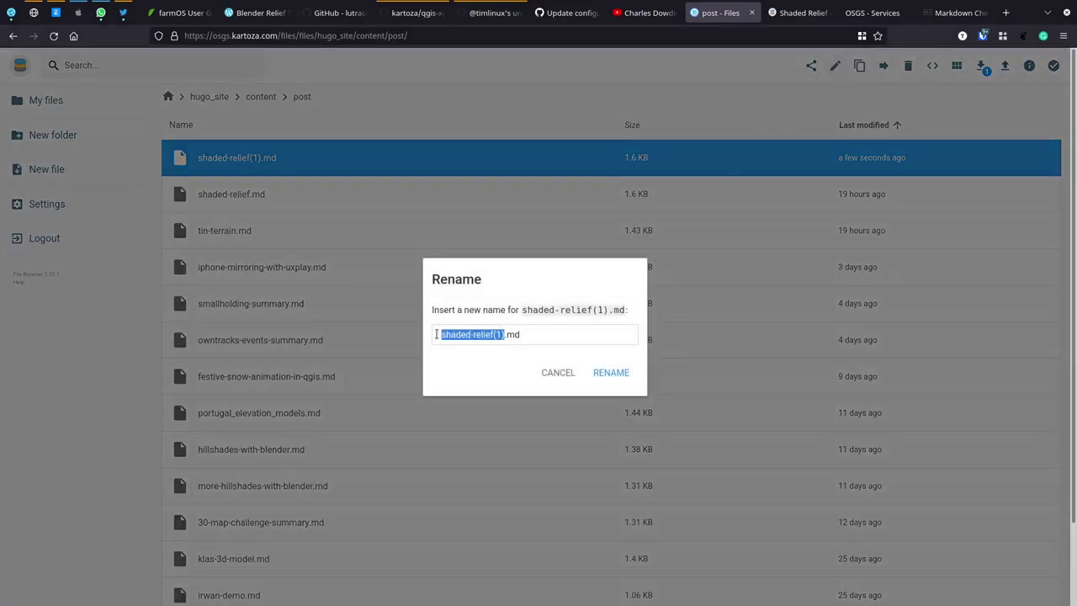
pyautogui.write('community')
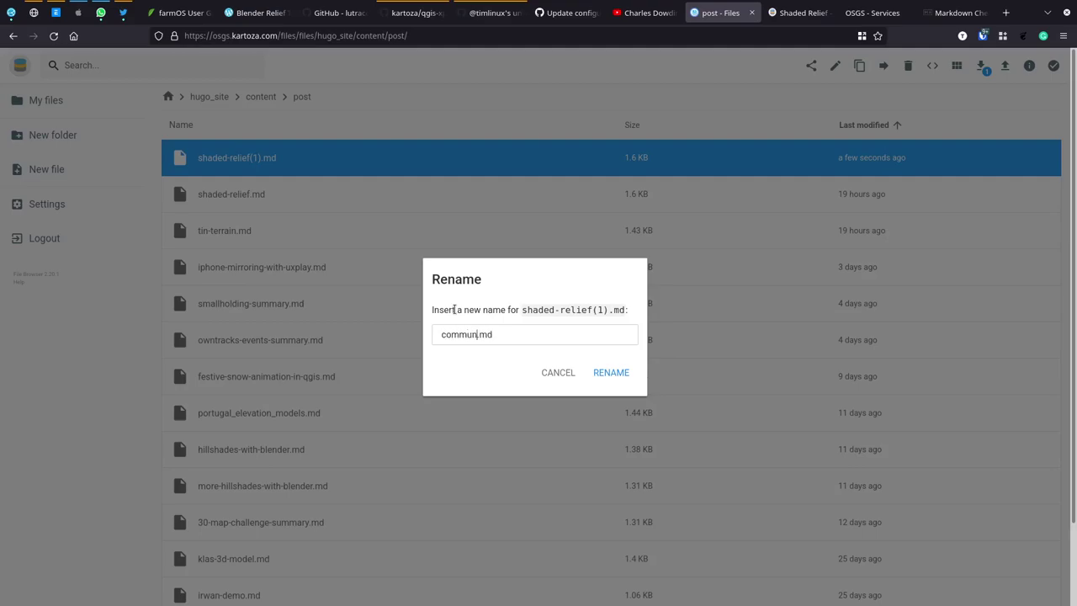
pyautogui.write('-of-practice')
pyautogui.click(618, 373)
pyautogui.click(255, 159)
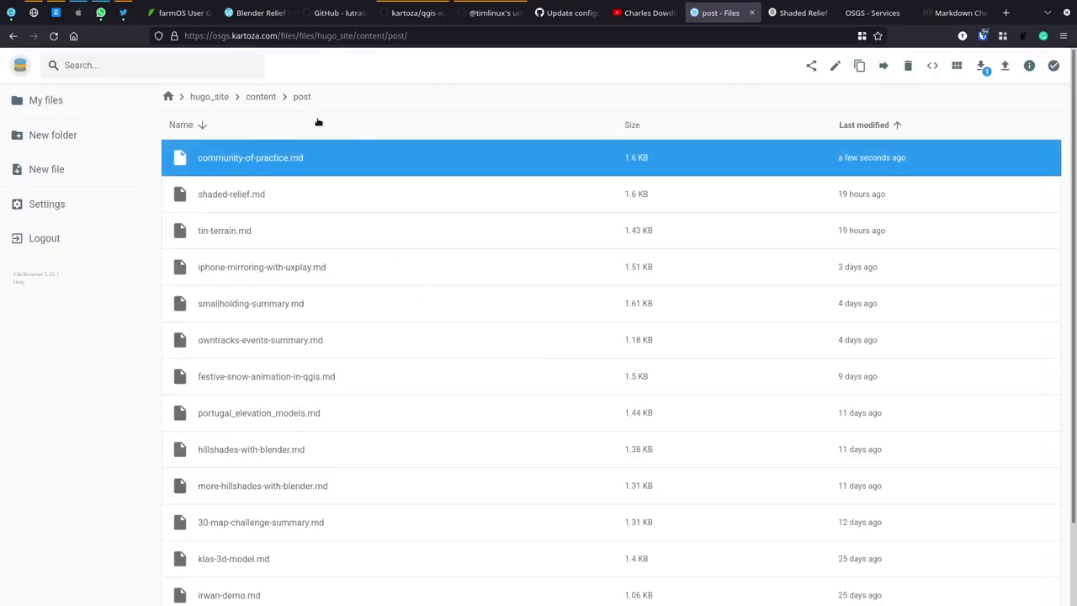
pyautogui.click(877, 13)
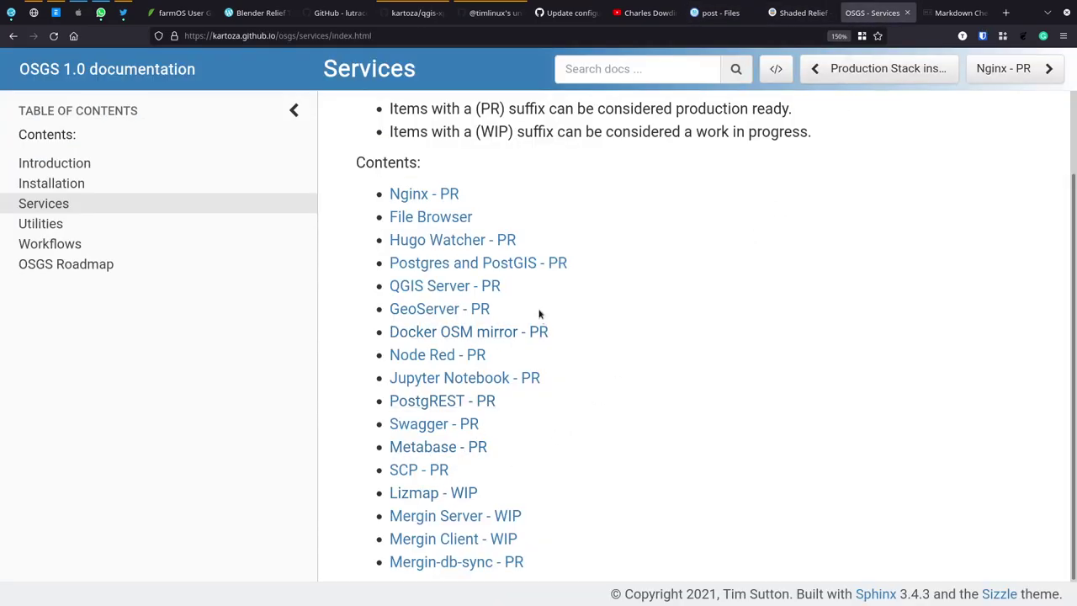
# Step: Highlight the Hugo Watcher - PR entry in the docs, then open the live blog's home page
pyautogui.moveTo(532, 239); pyautogui.dragTo(389, 240)
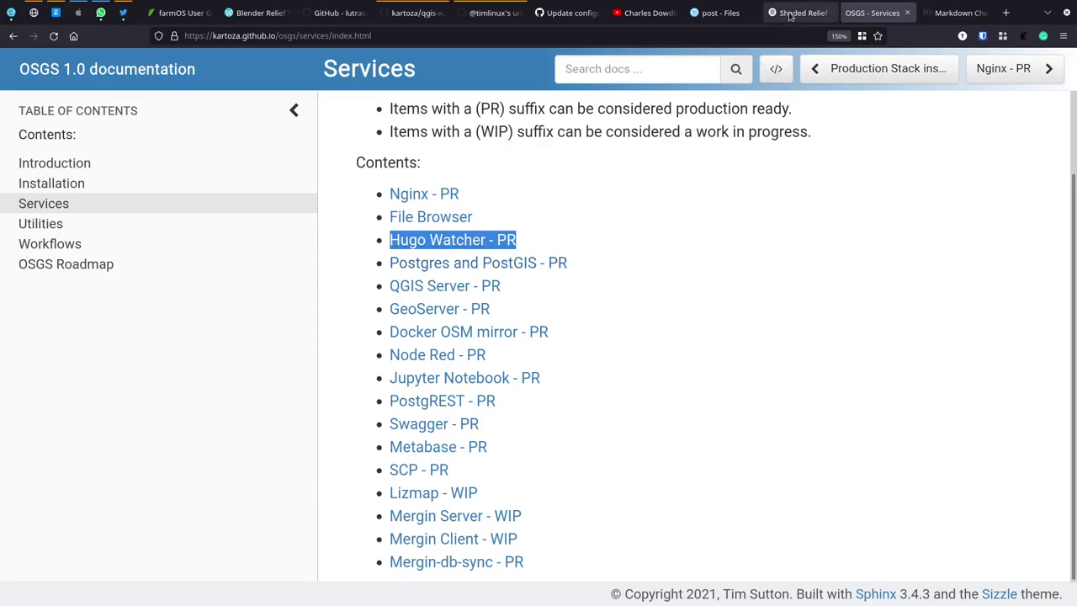
pyautogui.click(720, 12)
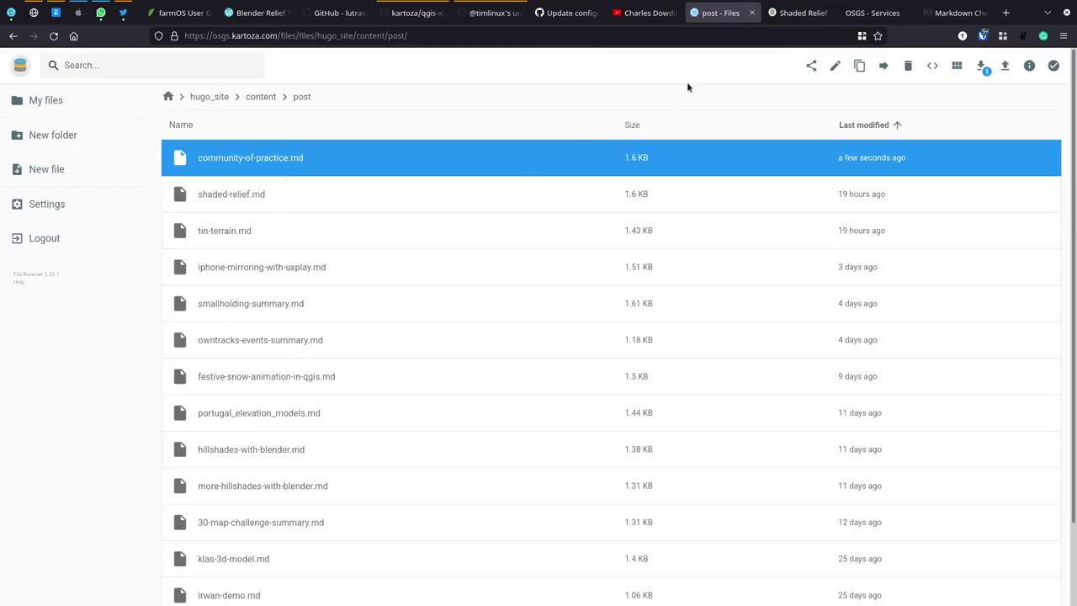
pyautogui.click(794, 15)
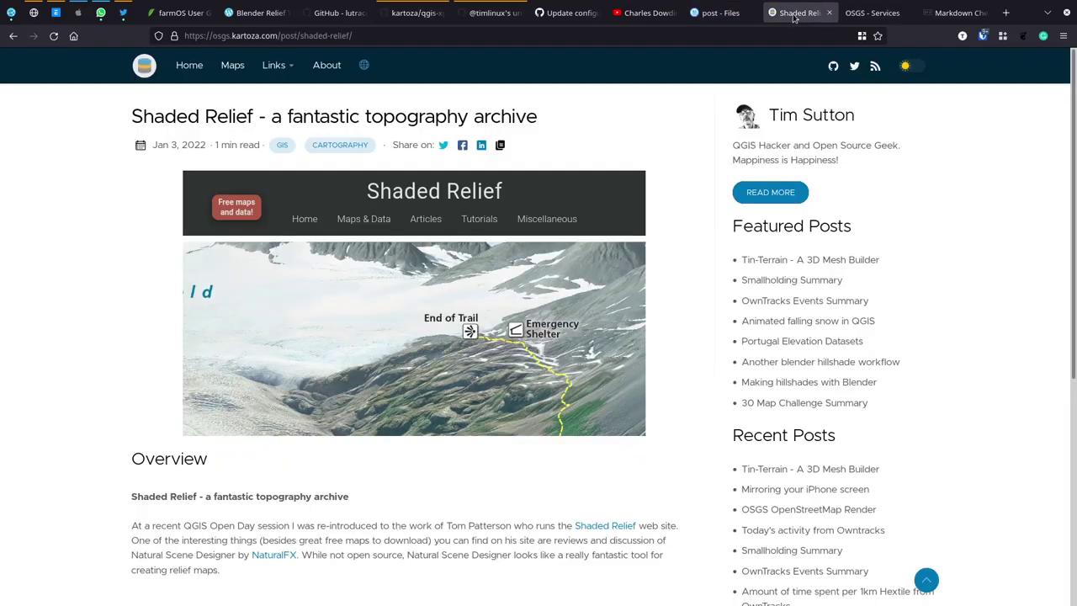
pyautogui.click(149, 67)
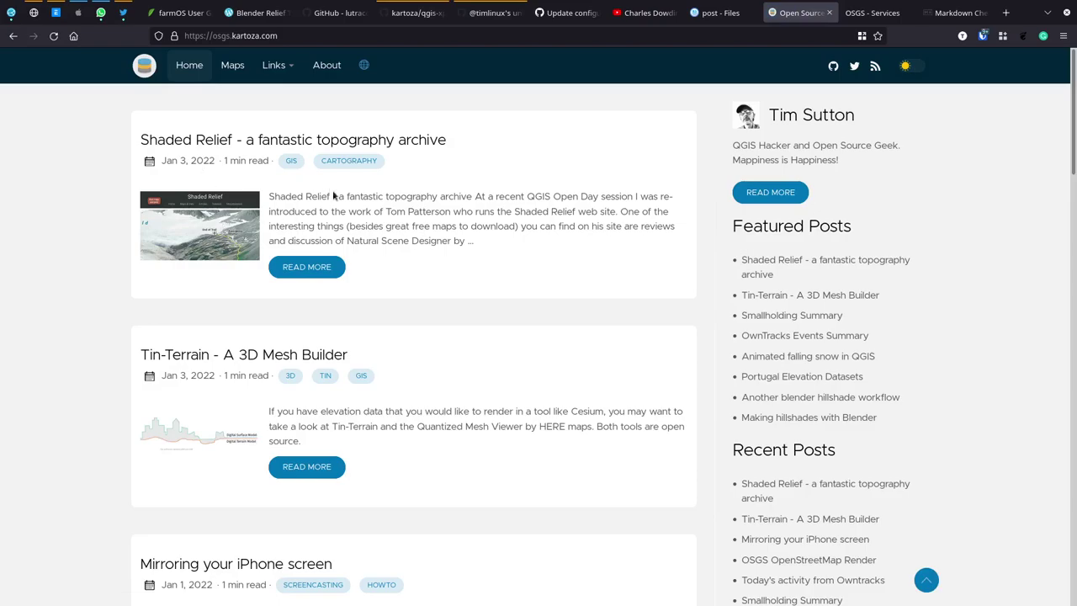
# Step: Scroll the blog home page's post list, then return to the post folder listing
pyautogui.scroll(-3, 429, 210)
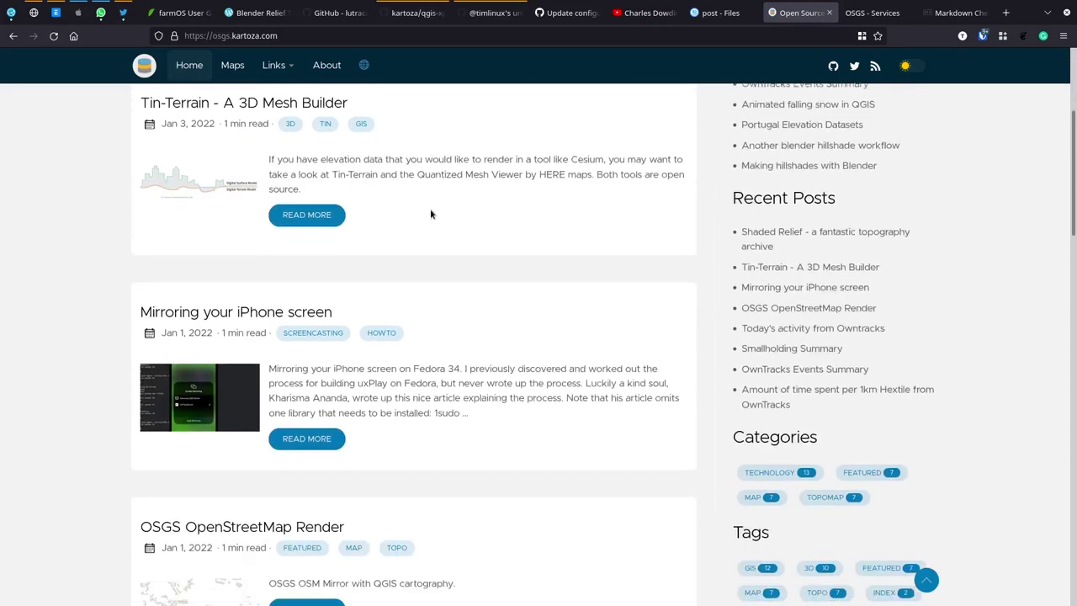
pyautogui.scroll(3, 431, 214)
pyautogui.scroll(-8, 431, 214)
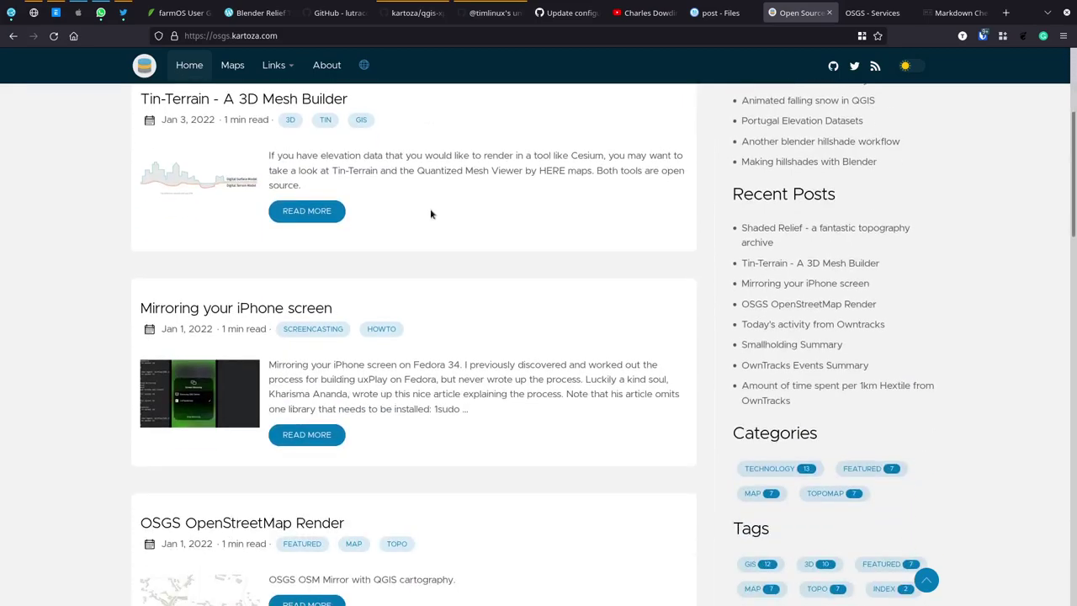
pyautogui.scroll(-8, 431, 214)
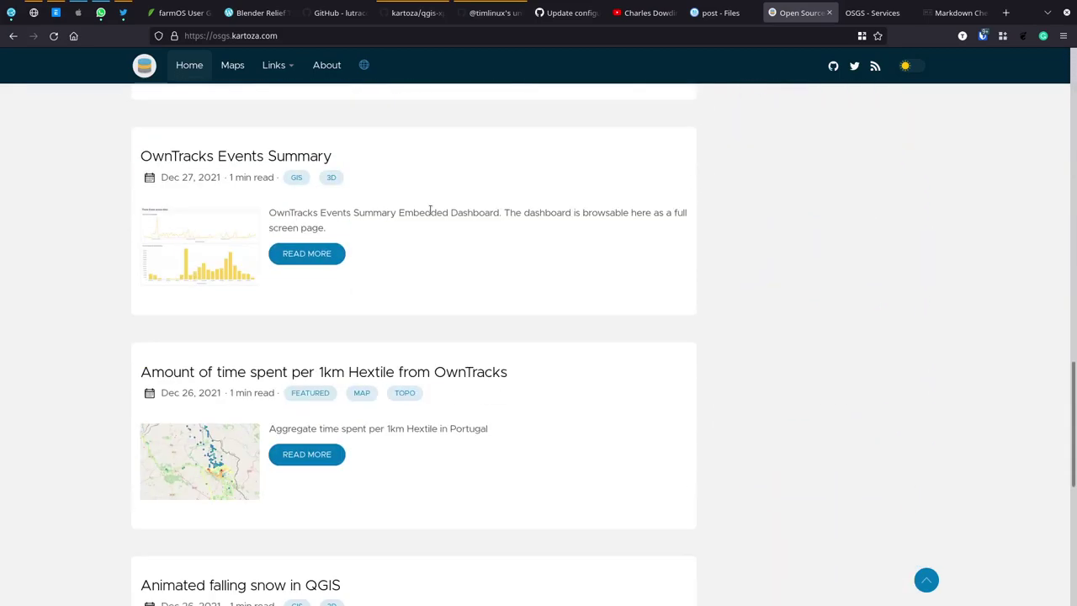
pyautogui.scroll(15, 430, 211)
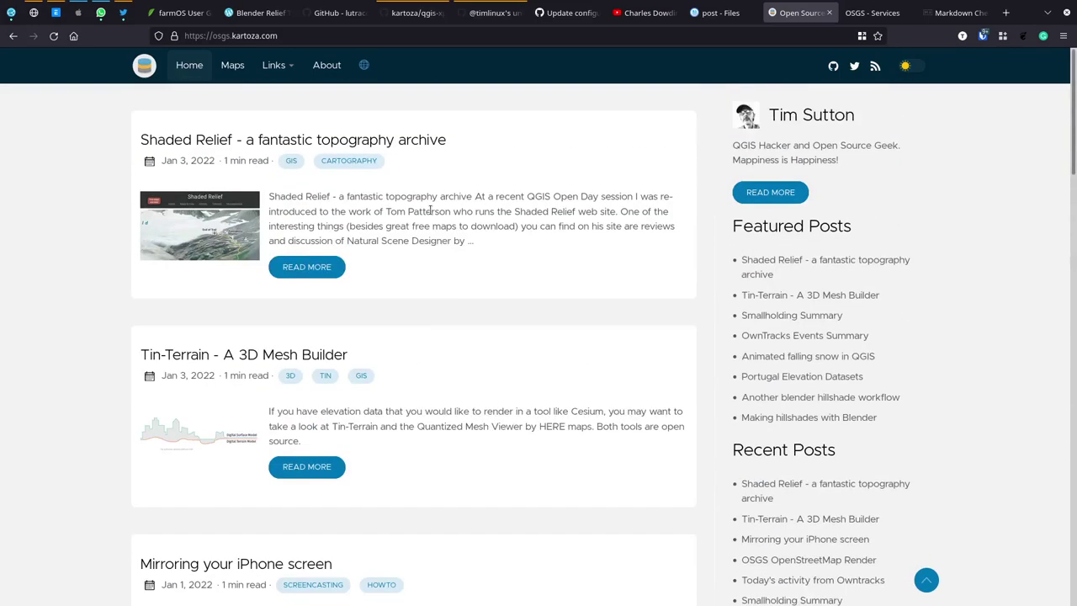
pyautogui.click(876, 12)
pyautogui.click(792, 12)
pyautogui.click(720, 13)
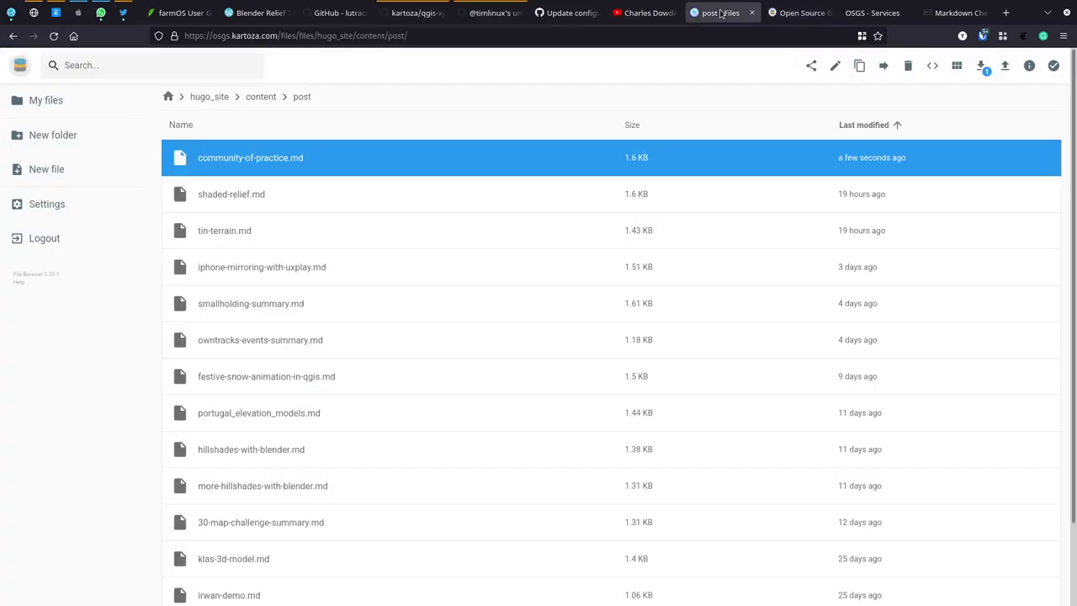
# Step: Open community-of-practice.md, title it 'Kartoza GIS Community of Practice' and change the date to 2022-01-04
pyautogui.click(267, 160)
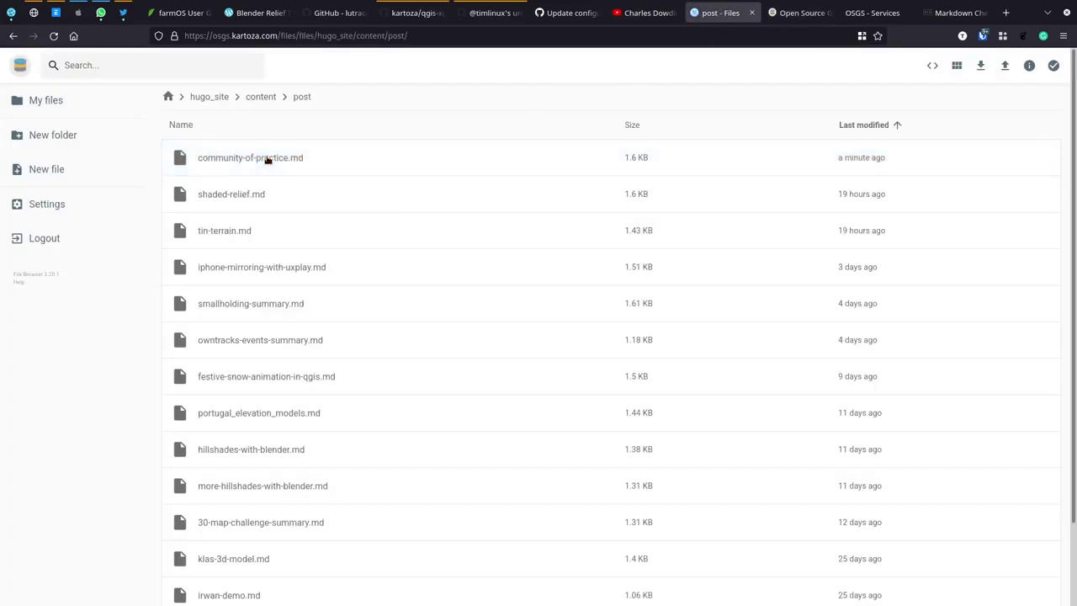
pyautogui.doubleClick(267, 160)
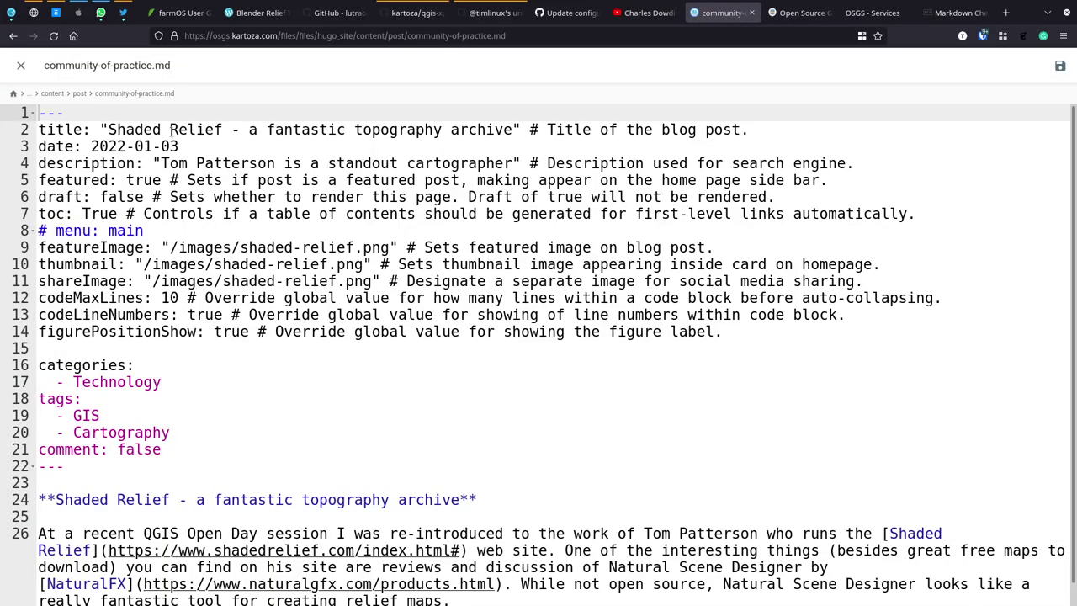
pyautogui.moveTo(108, 129)
pyautogui.mouseDown()
pyautogui.moveTo(520, 141)
pyautogui.moveTo(513, 129)
pyautogui.mouseUp()
pyautogui.write('GIS')
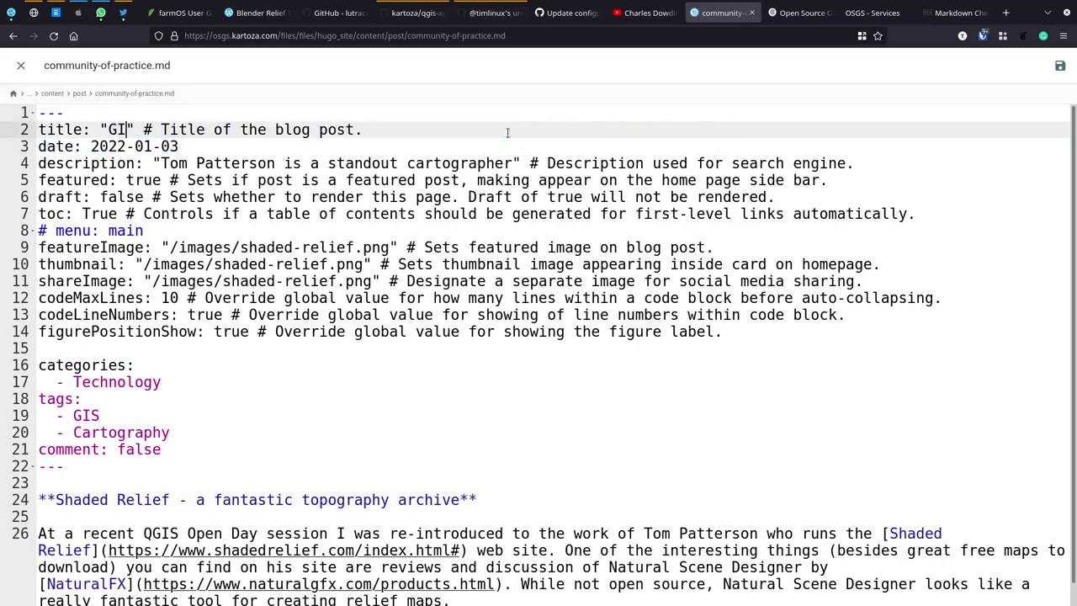
pyautogui.press('BackSpace')
pyautogui.press('BackSpace')
pyautogui.press('BackSpace')
pyautogui.press('BackSpace')
pyautogui.write('Kartoz')
pyautogui.write('a GIS ')
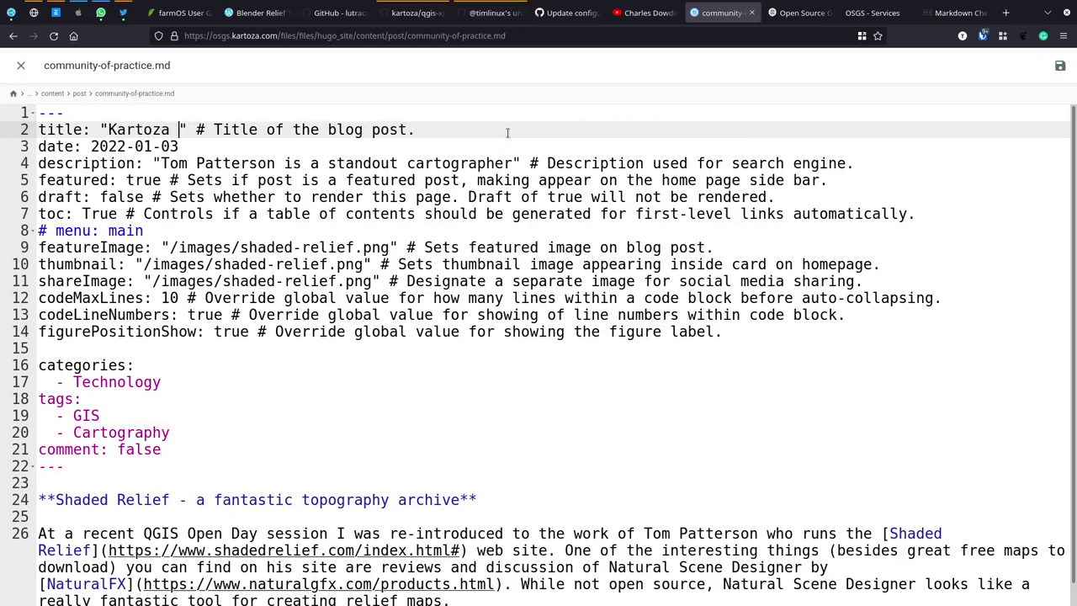
pyautogui.write('Community of Practice')
pyautogui.press('Down')
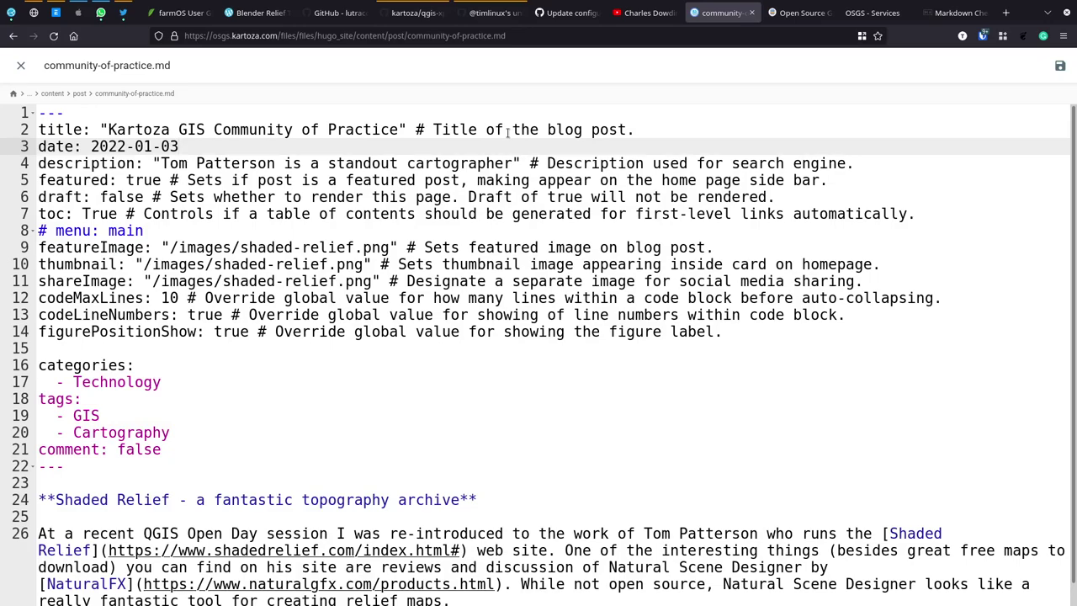
pyautogui.press('BackSpace')
pyautogui.write('4')
# Step: Set the description to 'One of the new things we are doing starting 2022 is to create a community of practice among our GIS staff.'
pyautogui.press('Down')
pyautogui.press('Left')
pyautogui.press('Left')
pyautogui.hotkey('shift', 'Right')
pyautogui.hotkey('shift', 'Right')
pyautogui.hotkey('shift', 'Right')
pyautogui.hotkey('shift', 'Right')
pyautogui.hotkey('shift', 'Right')
pyautogui.hotkey('shift', 'Right')
pyautogui.hotkey('shift', 'Right')
pyautogui.hotkey('shift', 'Right')
pyautogui.hotkey('shift', 'Right')
pyautogui.hotkey('shift', 'Right')
pyautogui.hotkey('shift', 'Right')
pyautogui.hotkey('shift', 'Right')
pyautogui.hotkey('shift', 'Right')
pyautogui.hotkey('shift', 'Right')
pyautogui.hotkey('shift', 'Right')
pyautogui.hotkey('shift', 'Right')
pyautogui.hotkey('shift', 'Right')
pyautogui.hotkey('shift', 'Right')
pyautogui.hotkey('shift', 'Right')
pyautogui.hotkey('shift', 'Right')
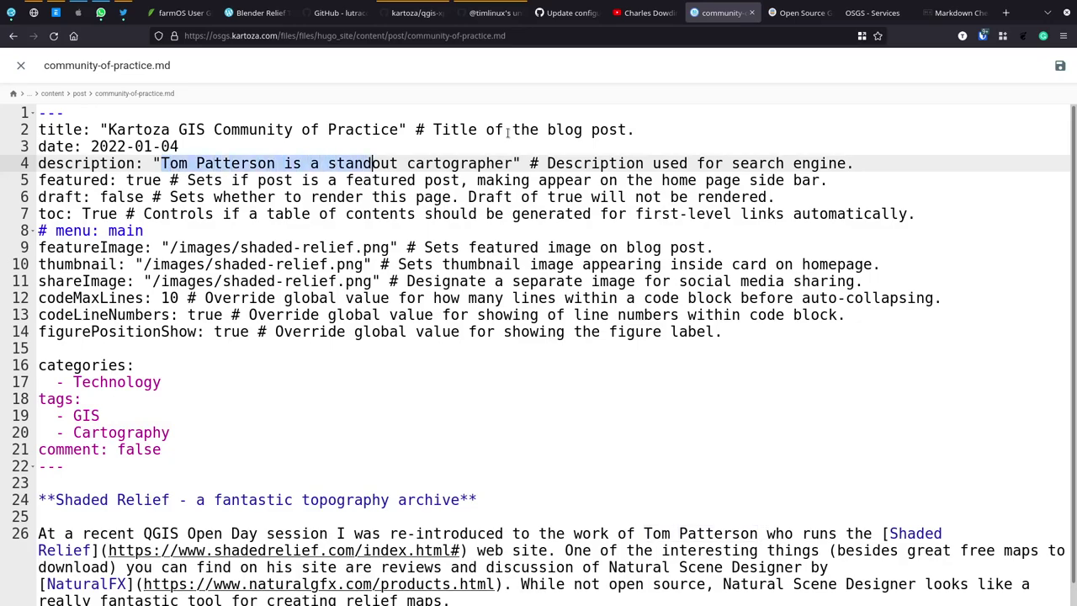
pyautogui.write('One of the ')
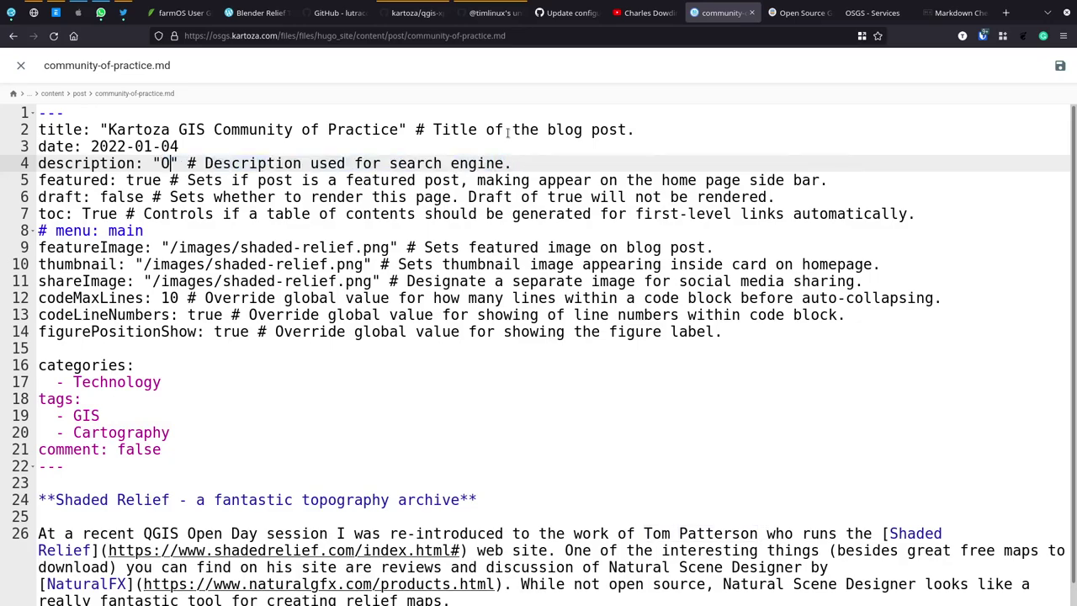
pyautogui.write('new things we are doing " # Description used for')
pyautogui.press('BackSpace')
pyautogui.press('BackSpace')
pyautogui.press('BackSpace')
pyautogui.write('starting 2022')
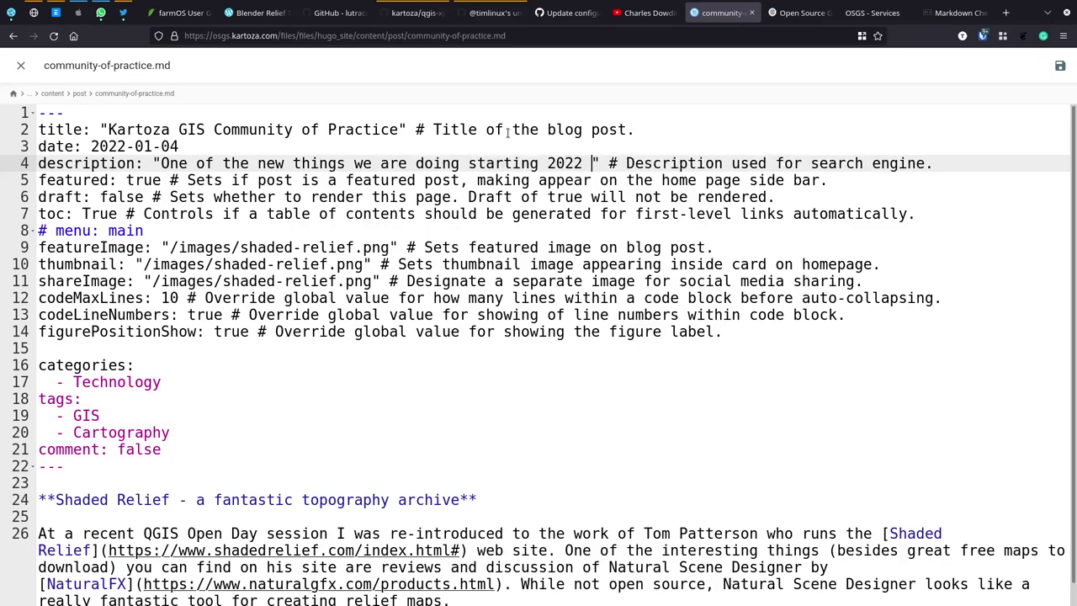
pyautogui.write(' is to create a community of practice among our GIS sta')
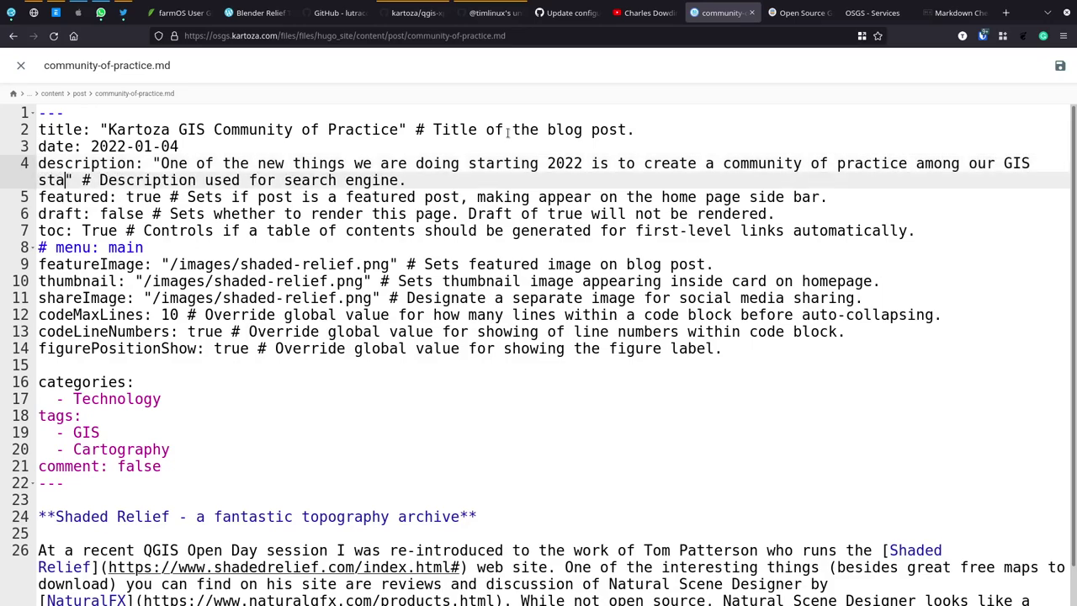
pyautogui.write('ff')
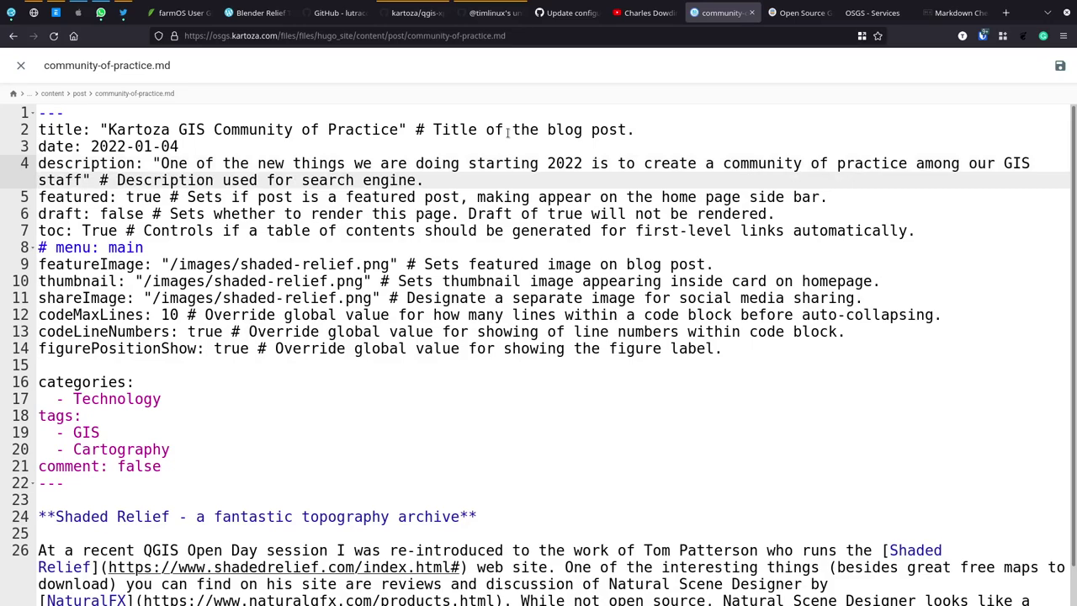
pyautogui.write('.')
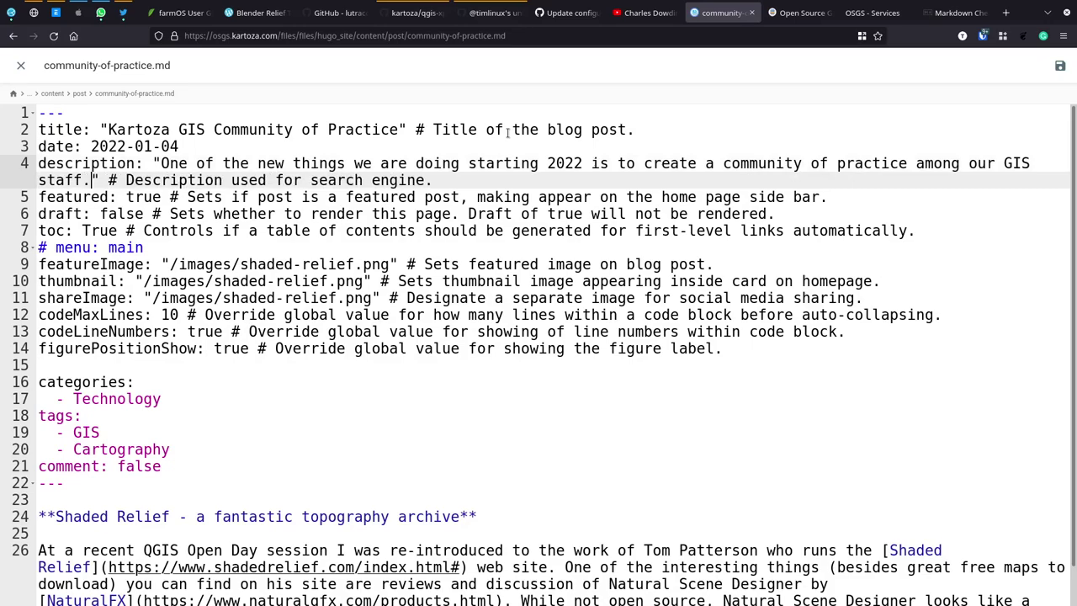
pyautogui.press('Down')
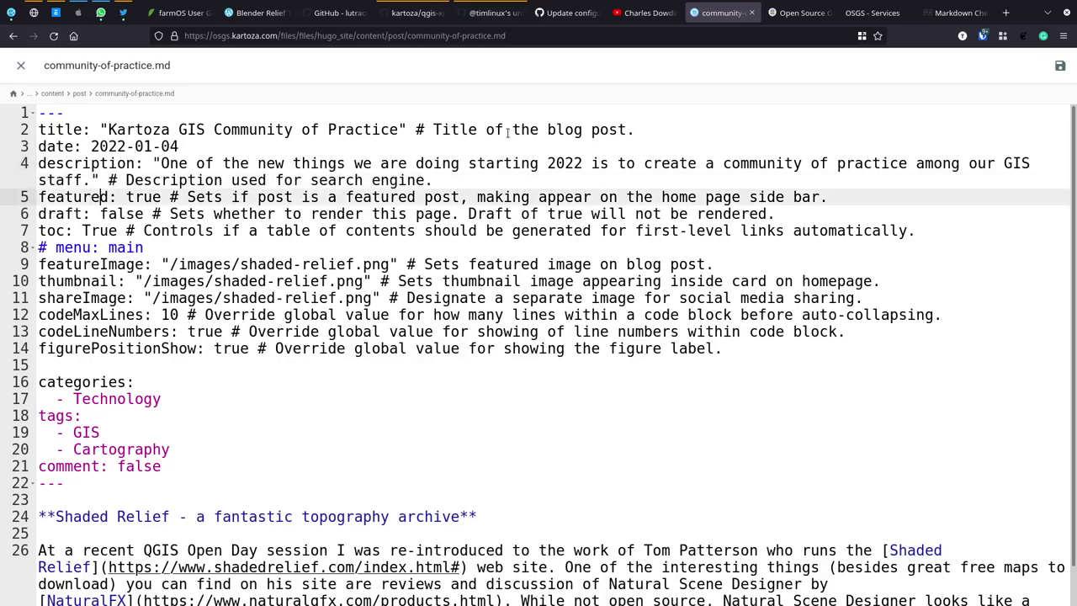
# Step: Step through the featured, draft, menu and thumbnail front-matter lines to featureImage
pyautogui.press('Right')
pyautogui.press('Down')
pyautogui.press('Down')
pyautogui.press('Down')
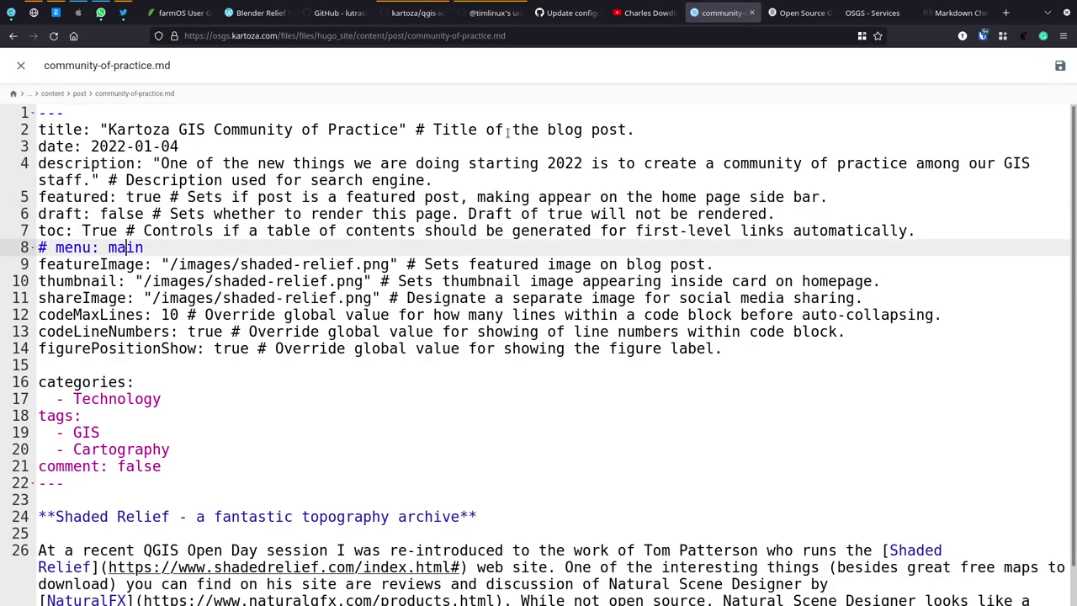
pyautogui.press('Down')
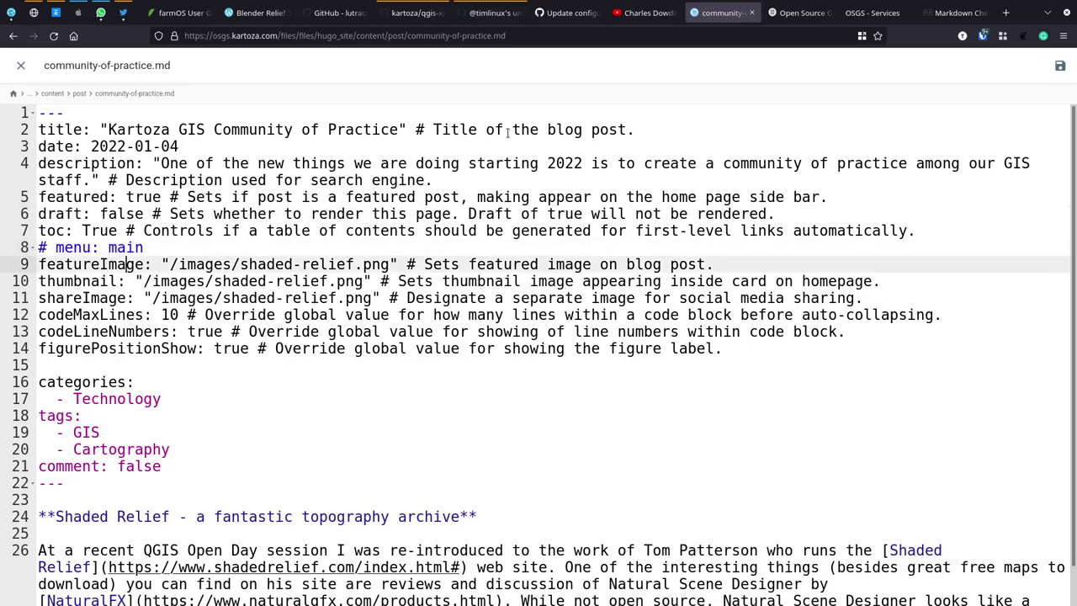
pyautogui.press('Down')
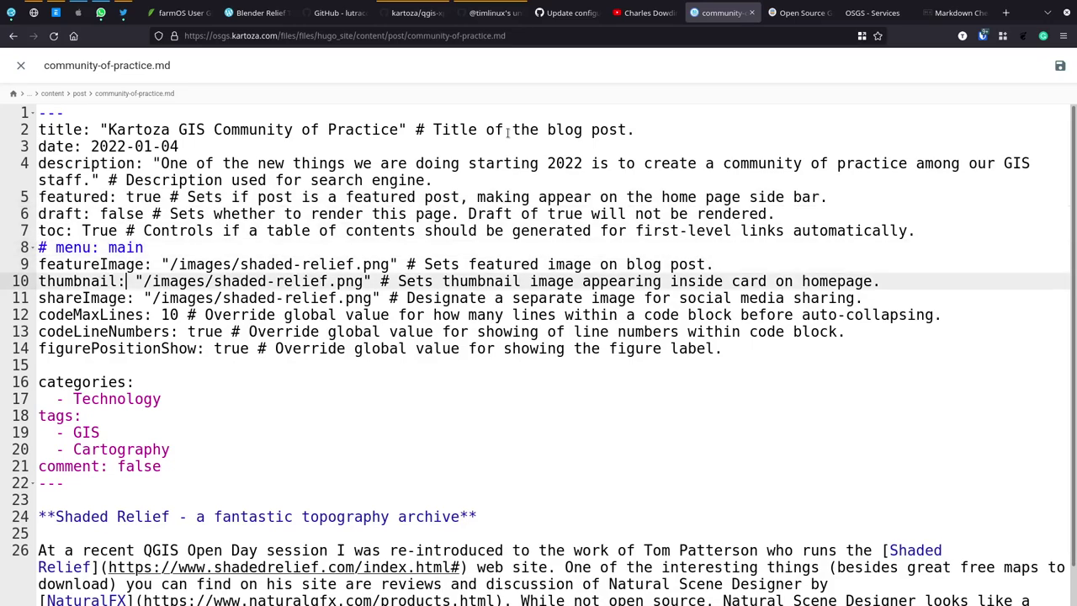
pyautogui.press('Up')
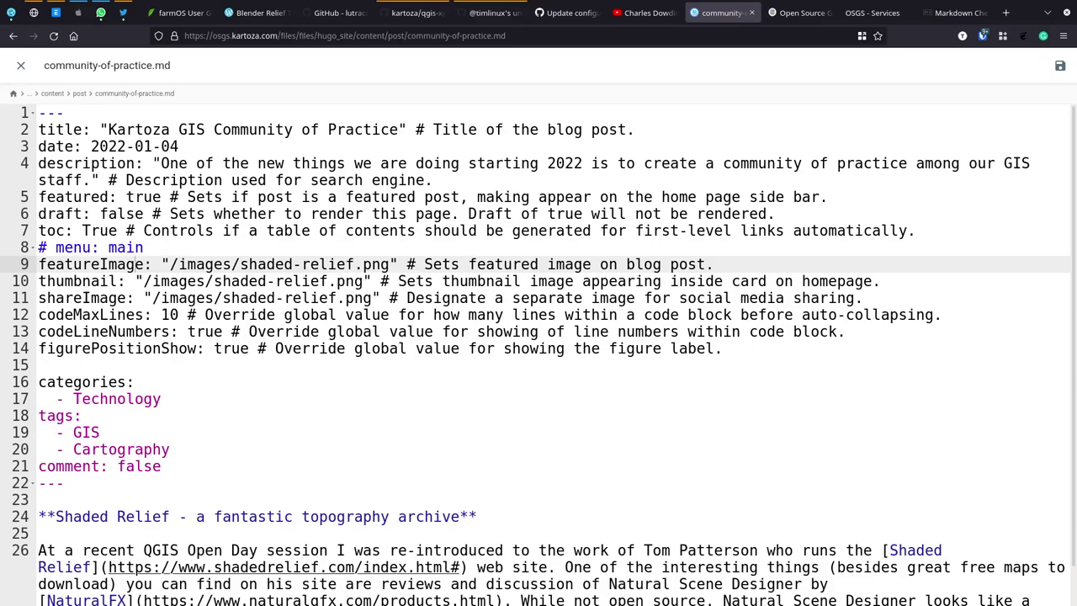
# Step: Save the PNG image as community-of-practice in the Downloads folder
pyautogui.hotkey('ctrl', 's')
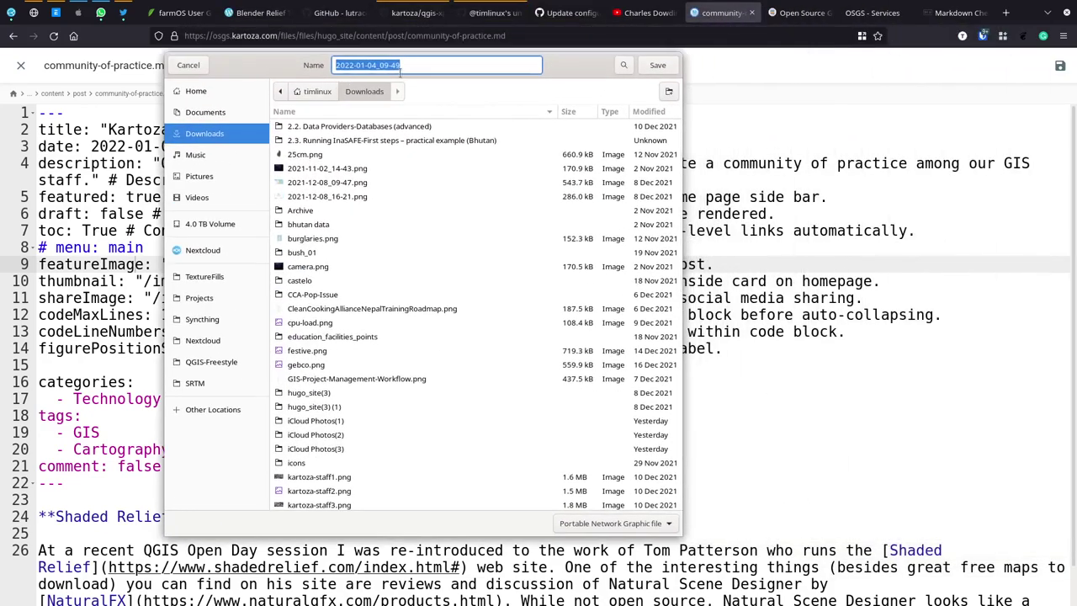
pyautogui.write('commu')
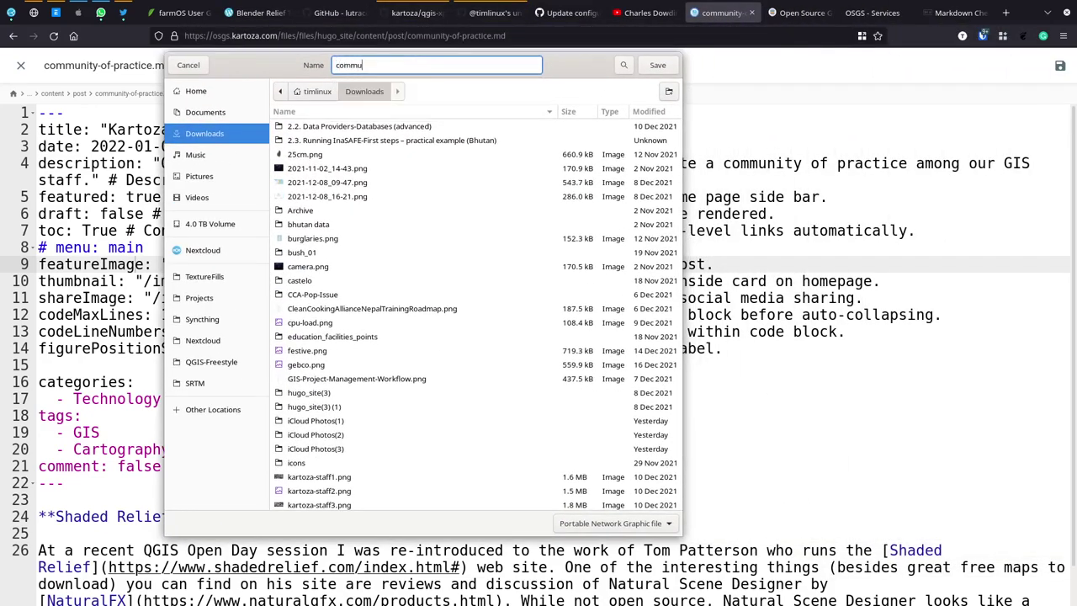
pyautogui.write('nity-of-practice')
pyautogui.press('Return')
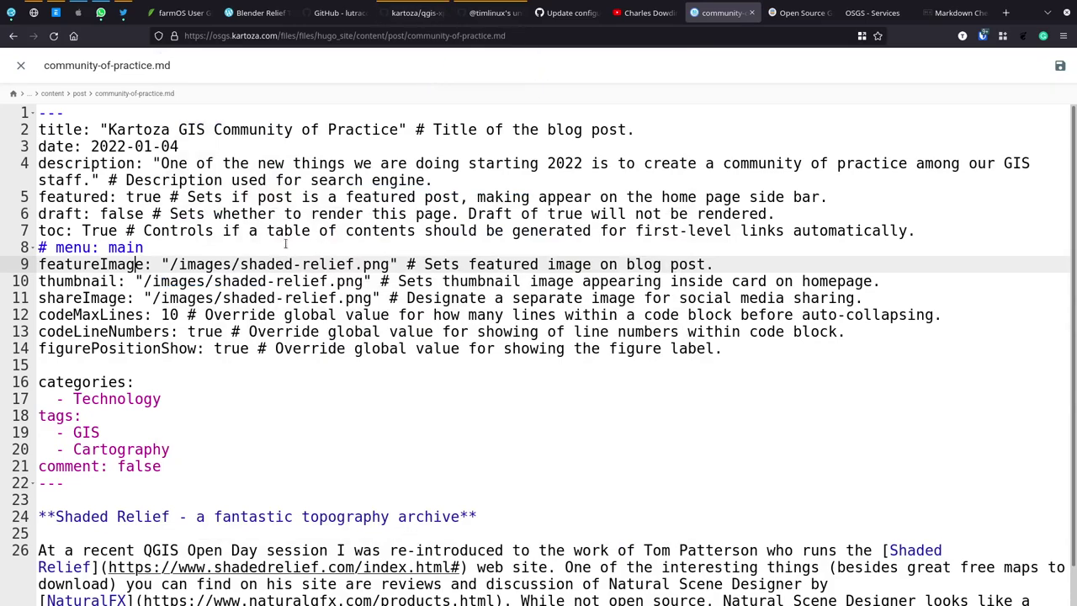
# Step: Replace shaded-relief.png with community-of-practice.png in the featured image field
pyautogui.doubleClick(382, 264)
pyautogui.moveTo(340, 265); pyautogui.dragTo(241, 266)
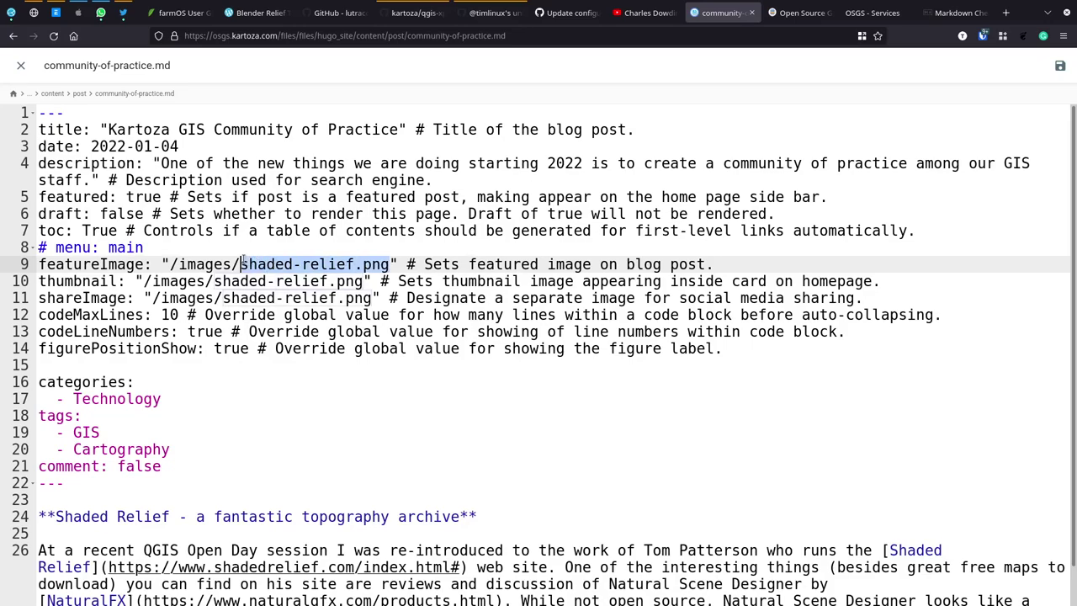
pyautogui.write('communit')
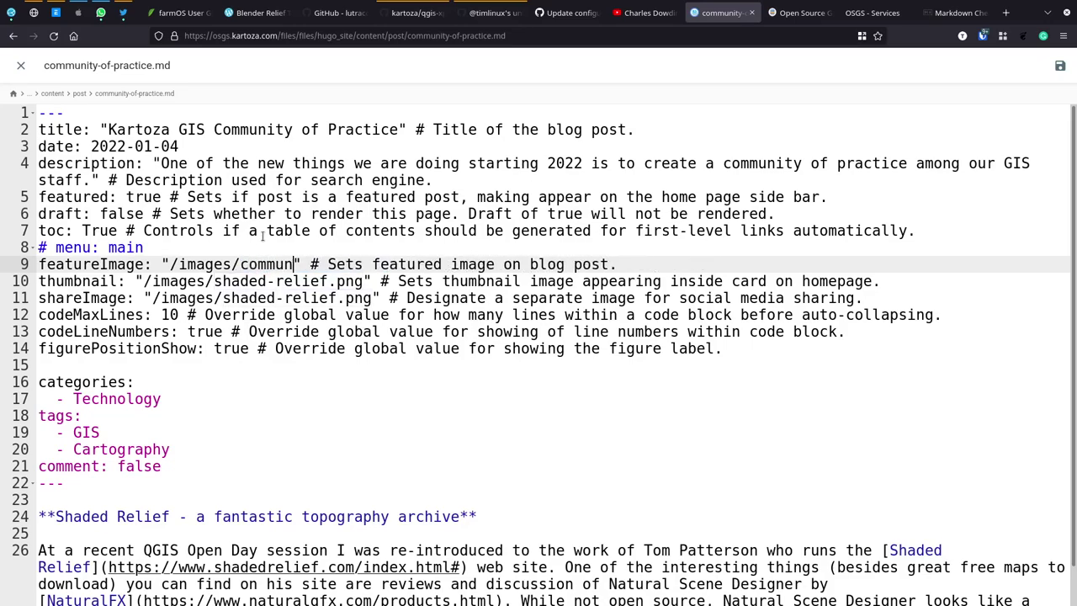
pyautogui.write('y-of-o')
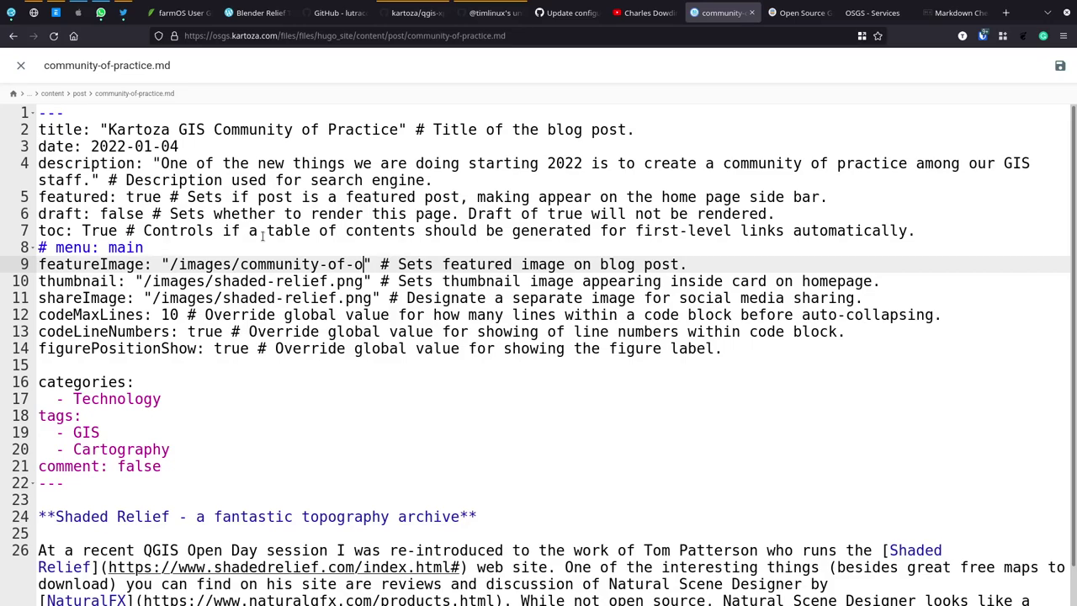
pyautogui.press('BackSpace')
pyautogui.write('prrac')
pyautogui.press('BackSpace')
pyautogui.press('BackSpace')
pyautogui.press('BackSpace')
pyautogui.write('actice')
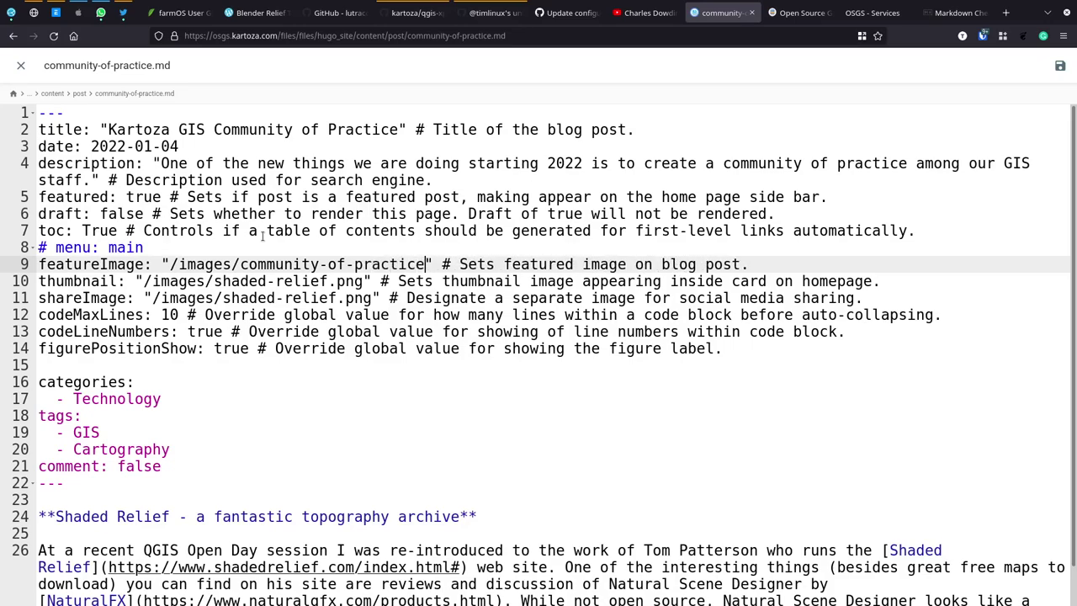
pyautogui.write('.png')
pyautogui.hotkey('shift', 'Left')
pyautogui.hotkey('shift', 'Left')
pyautogui.hotkey('shift', 'Left')
pyautogui.hotkey('shift', 'Left')
pyautogui.hotkey('shift', 'Left')
pyautogui.hotkey('shift', 'Left')
pyautogui.hotkey('shift', 'Left')
pyautogui.hotkey('shift', 'Left')
pyautogui.hotkey('shift', 'Left')
pyautogui.hotkey('shift', 'Left')
pyautogui.hotkey('shift', 'Left')
pyautogui.hotkey('shift', 'Left')
pyautogui.hotkey('shift', 'Left')
pyautogui.hotkey('shift', 'Left')
pyautogui.hotkey('shift', 'Left')
pyautogui.hotkey('shift', 'Left')
pyautogui.hotkey('shift', 'Left')
pyautogui.hotkey('shift', 'Left')
pyautogui.hotkey('shift', 'Left')
pyautogui.hotkey('shift', 'Left')
pyautogui.hotkey('ctrl', 'c')
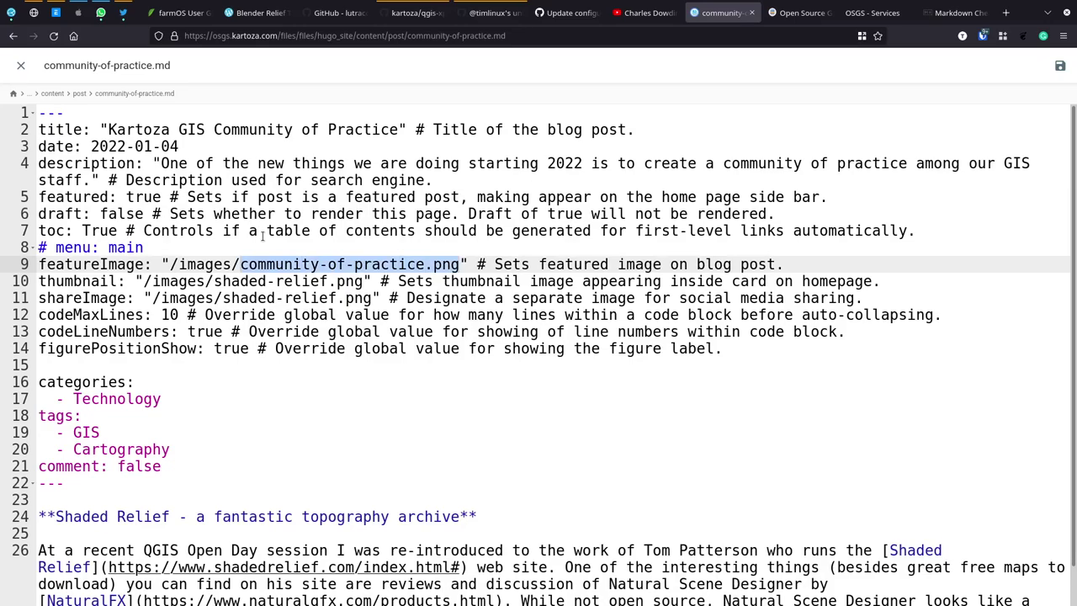
# Step: Paste community-of-practice.png over shaded-relief.png in the thumbnail and shareImage fields
pyautogui.press('Down')
pyautogui.hotkey('shift', 'Right')
pyautogui.hotkey('shift', 'Right')
pyautogui.hotkey('shift', 'Right')
pyautogui.hotkey('shift', 'Right')
pyautogui.hotkey('shift', 'Right')
pyautogui.hotkey('shift', 'Right')
pyautogui.hotkey('shift', 'Right')
pyautogui.hotkey('shift', 'Right')
pyautogui.hotkey('shift', 'Right')
pyautogui.hotkey('shift', 'Right')
pyautogui.hotkey('shift', 'Right')
pyautogui.hotkey('shift', 'Right')
pyautogui.hotkey('shift', 'Right')
pyautogui.hotkey('shift', 'Right')
pyautogui.hotkey('shift', 'Right')
pyautogui.hotkey('shift', 'Right')
pyautogui.hotkey('shift', 'Right')
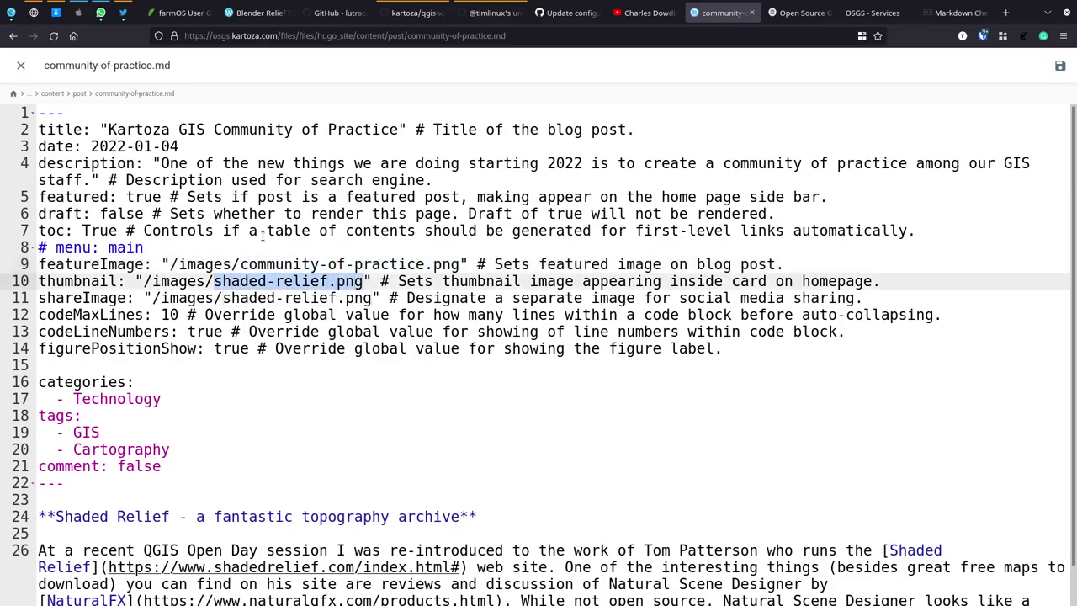
pyautogui.hotkey('ctrl', 'v')
pyautogui.press('Down')
pyautogui.press('Left')
pyautogui.press('Left')
pyautogui.press('Left')
pyautogui.press('Left')
pyautogui.press('Left')
pyautogui.press('Left')
pyautogui.press('Left')
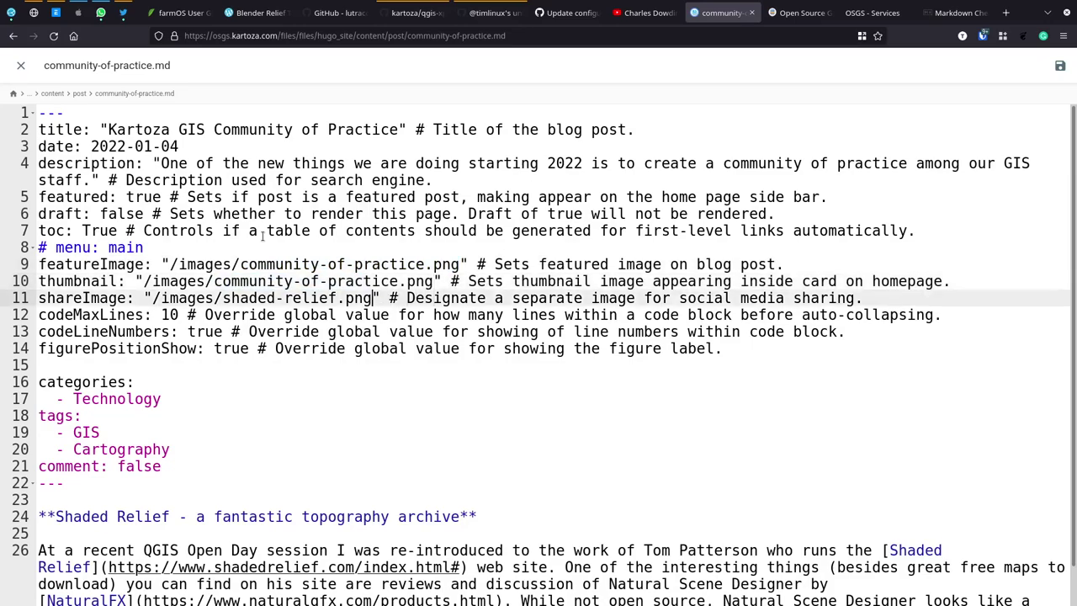
pyautogui.hotkey('shift', 'Left')
pyautogui.hotkey('shift', 'Left')
pyautogui.hotkey('shift', 'Left')
pyautogui.hotkey('shift', 'Left')
pyautogui.hotkey('shift', 'Left')
pyautogui.hotkey('shift', 'Left')
pyautogui.hotkey('shift', 'Left')
pyautogui.hotkey('shift', 'Left')
pyautogui.hotkey('shift', 'Left')
pyautogui.hotkey('shift', 'Left')
pyautogui.hotkey('shift', 'Left')
pyautogui.hotkey('shift', 'Left')
pyautogui.hotkey('shift', 'Left')
pyautogui.hotkey('shift', 'Left')
pyautogui.hotkey('shift', 'Left')
pyautogui.hotkey('shift', 'Left')
pyautogui.hotkey('shift', 'Left')
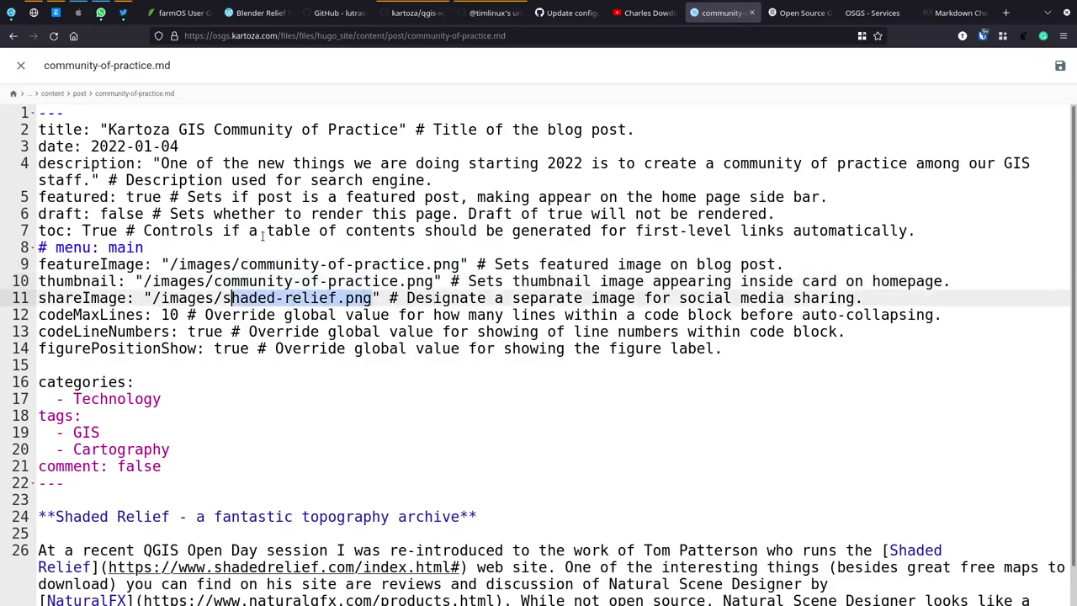
pyautogui.hotkey('ctrl', 'v')
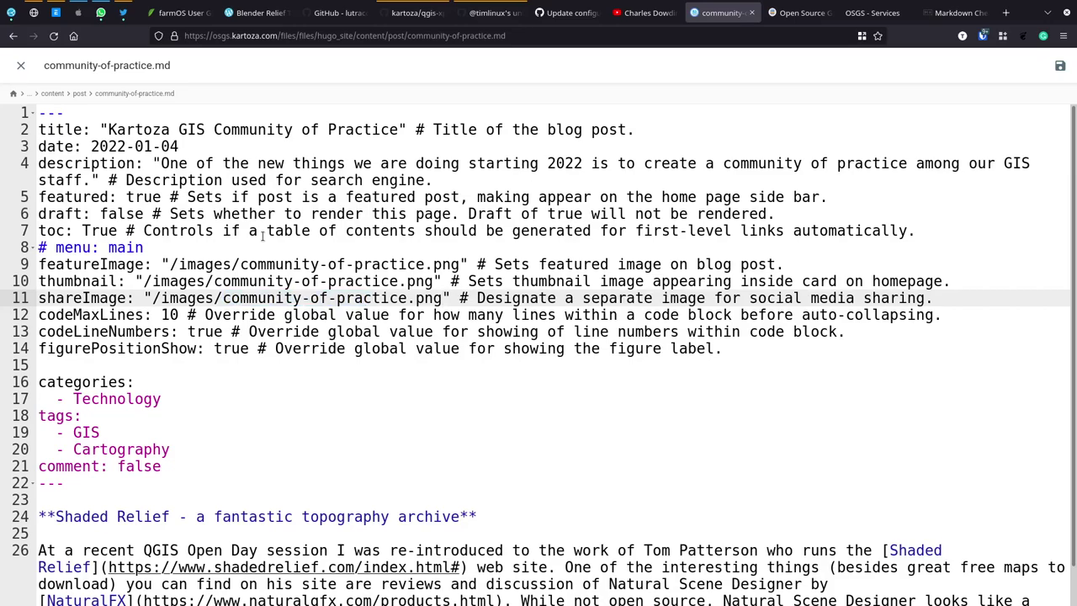
pyautogui.press('Down')
pyautogui.press('Down')
pyautogui.press('Down')
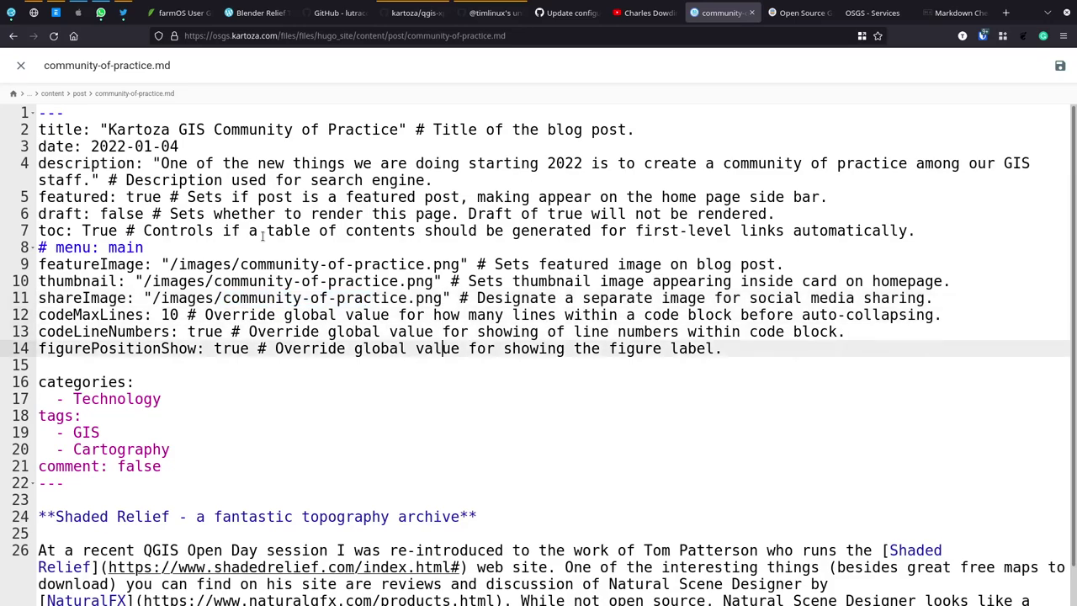
pyautogui.press('Down')
pyautogui.press('Down')
pyautogui.press('Up')
pyautogui.press('Up')
pyautogui.press('Down')
pyautogui.press('Down')
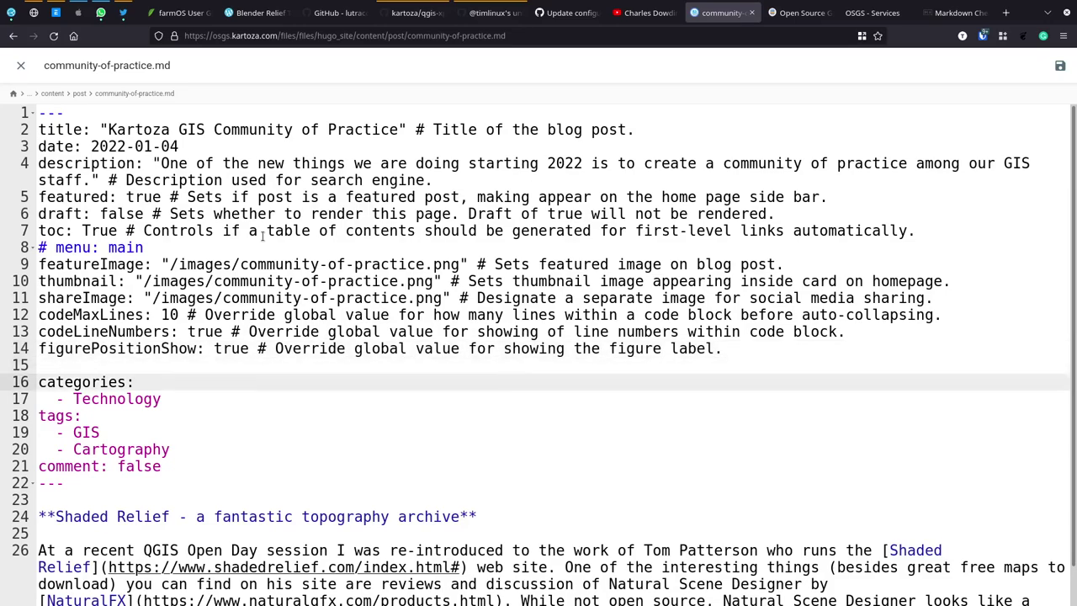
pyautogui.hotkey('alt', 'Tab')
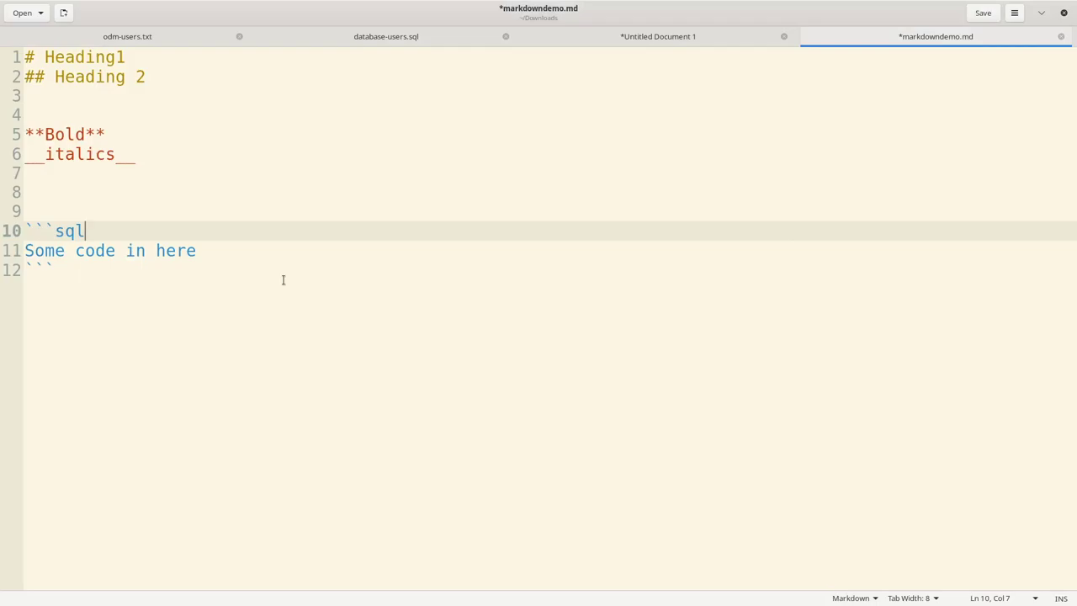
# Step: In Konsole's bash tab, run cd Downloads and ls *.png to confirm community-of-practice.png exists
pyautogui.hotkey('alt', 'Tab')
pyautogui.hotkey('alt', 'Tab')
pyautogui.hotkey('alt', 'Tab')
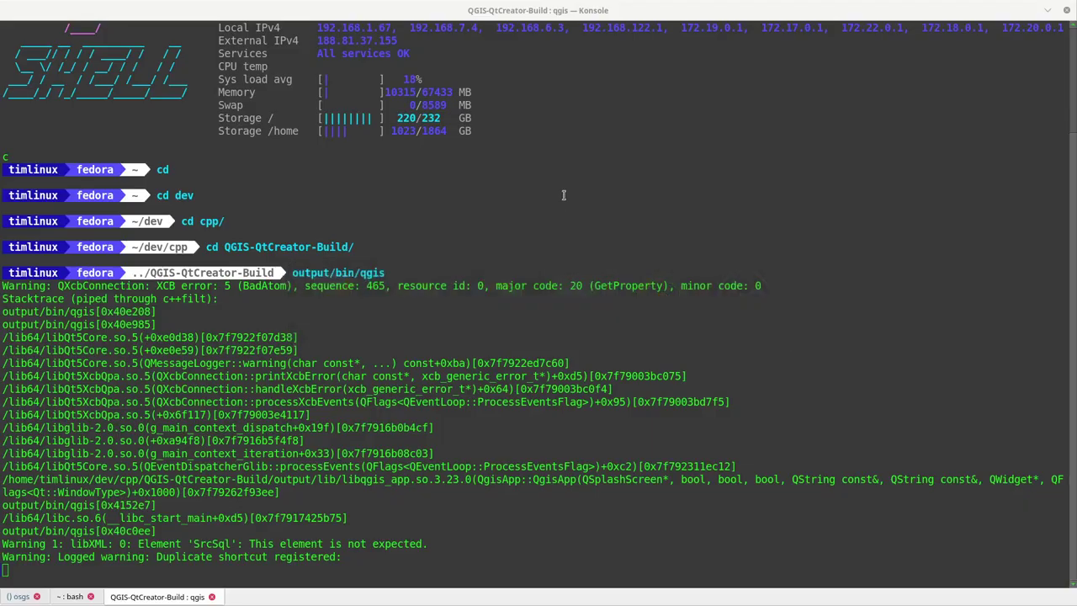
pyautogui.hotkey('shift', 'Left')
pyautogui.write('cd Doc')
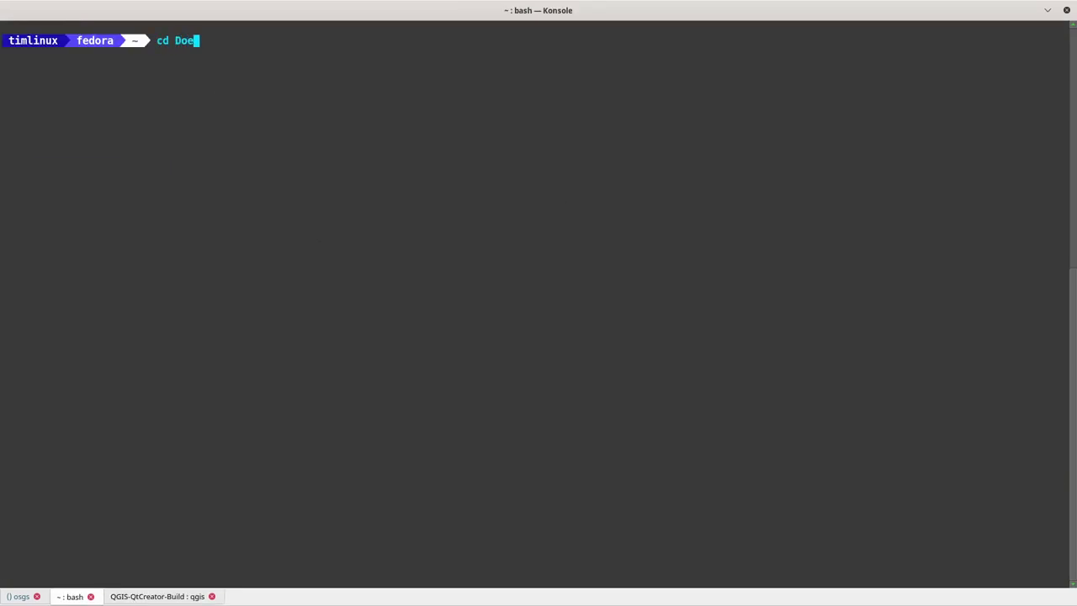
pyautogui.press('BackSpace')
pyautogui.write('w')
pyautogui.press('Tab')
pyautogui.press('Return')
pyautogui.write('ls')
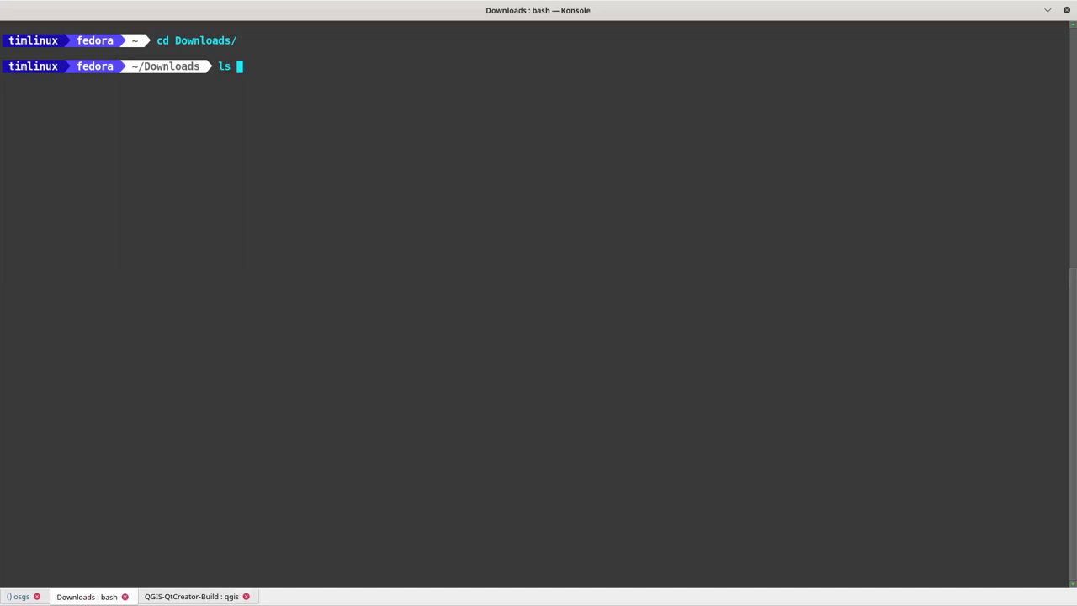
pyautogui.write(' *.png')
pyautogui.press('Return')
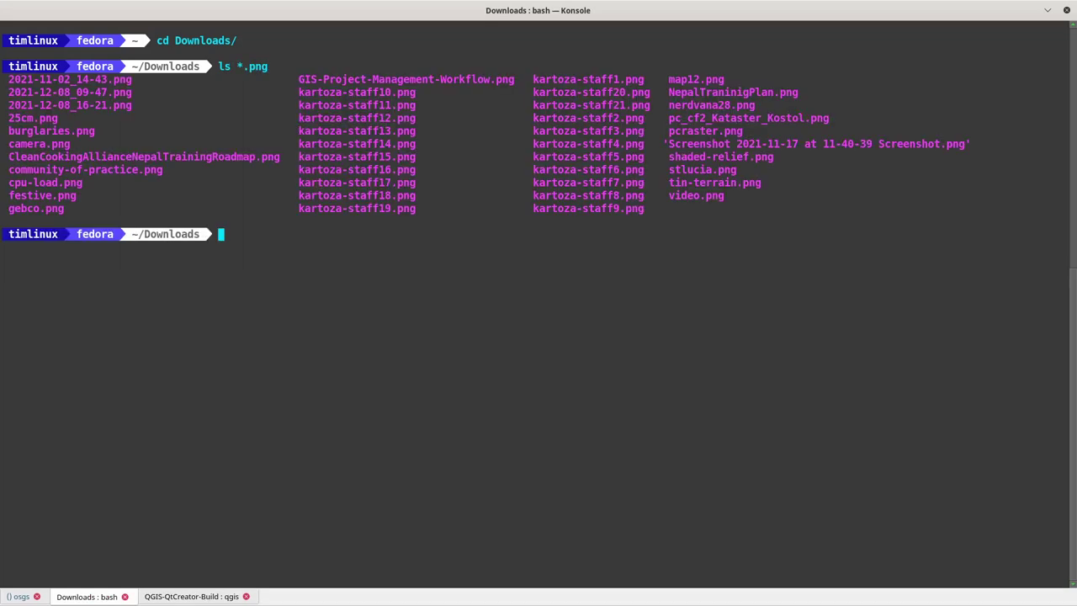
pyautogui.moveTo(128, 169)
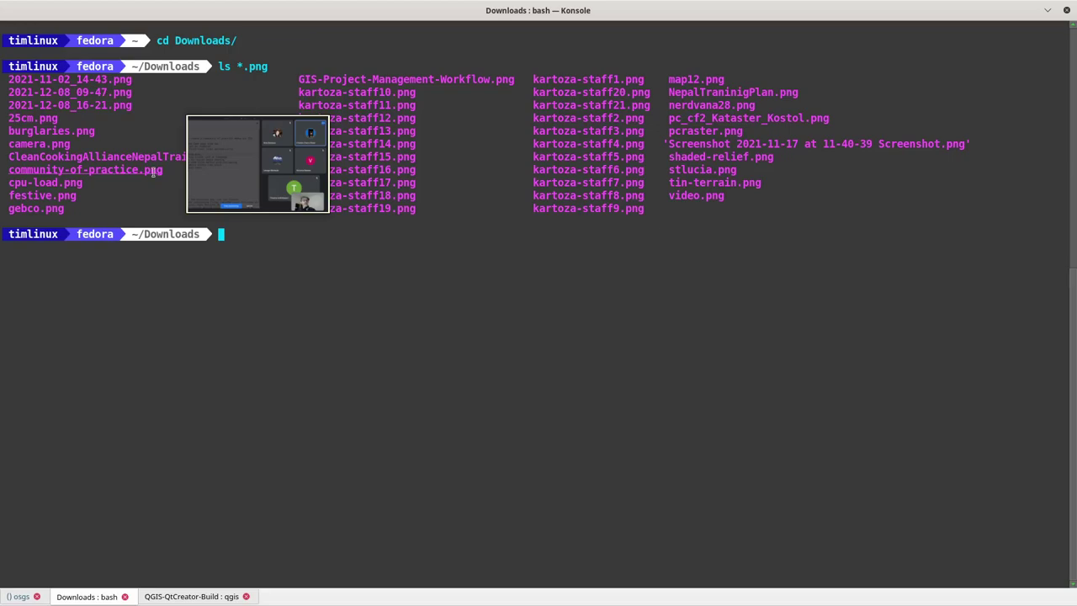
pyautogui.hotkey('alt', 'Tab')
pyautogui.hotkey('alt', 'Tab')
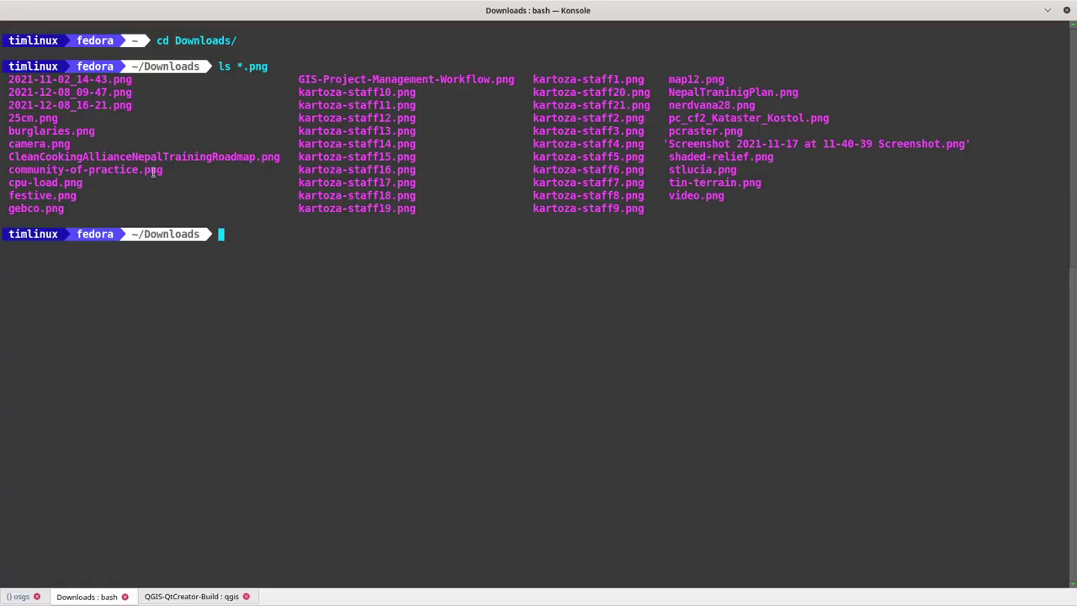
pyautogui.hotkey('alt', 'Tab')
pyautogui.hotkey('alt', 'Tab')
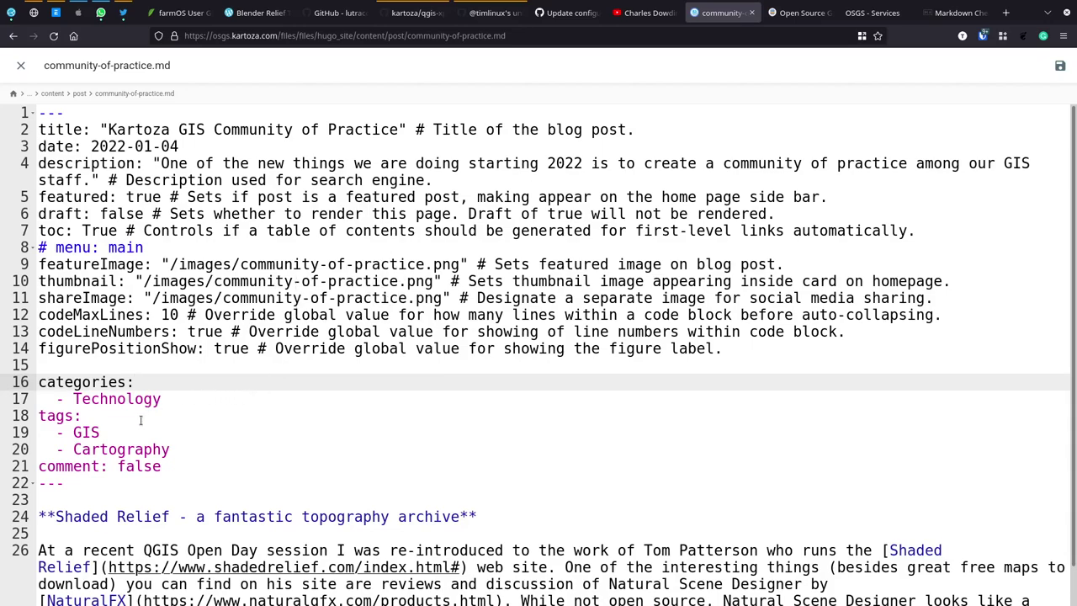
# Step: Replace the Cartography tag with BestPractice and add a SkillSharing tag below it
pyautogui.doubleClick(120, 454)
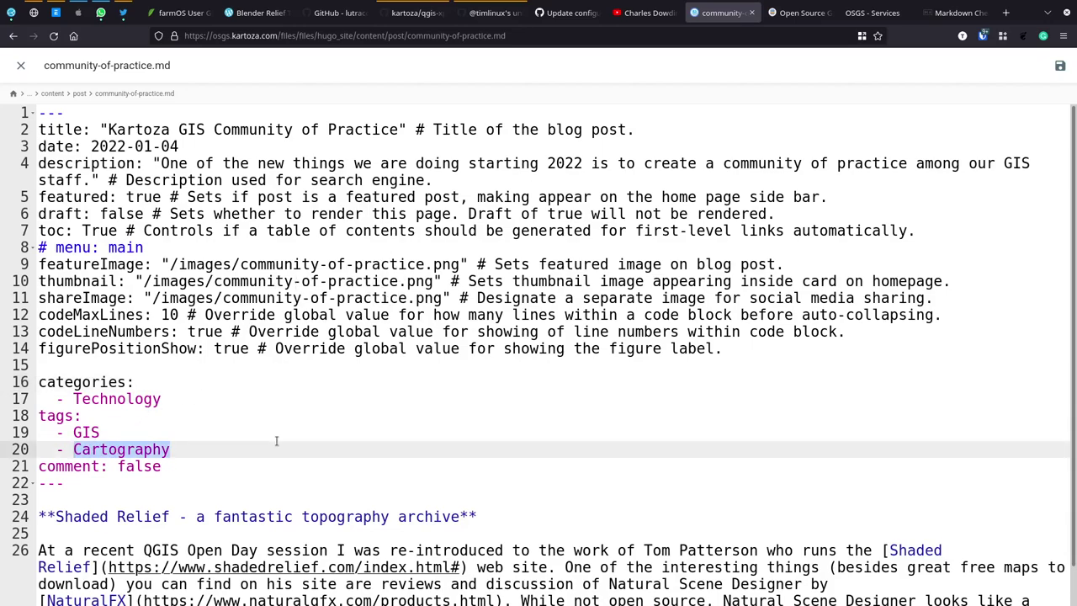
pyautogui.write('B')
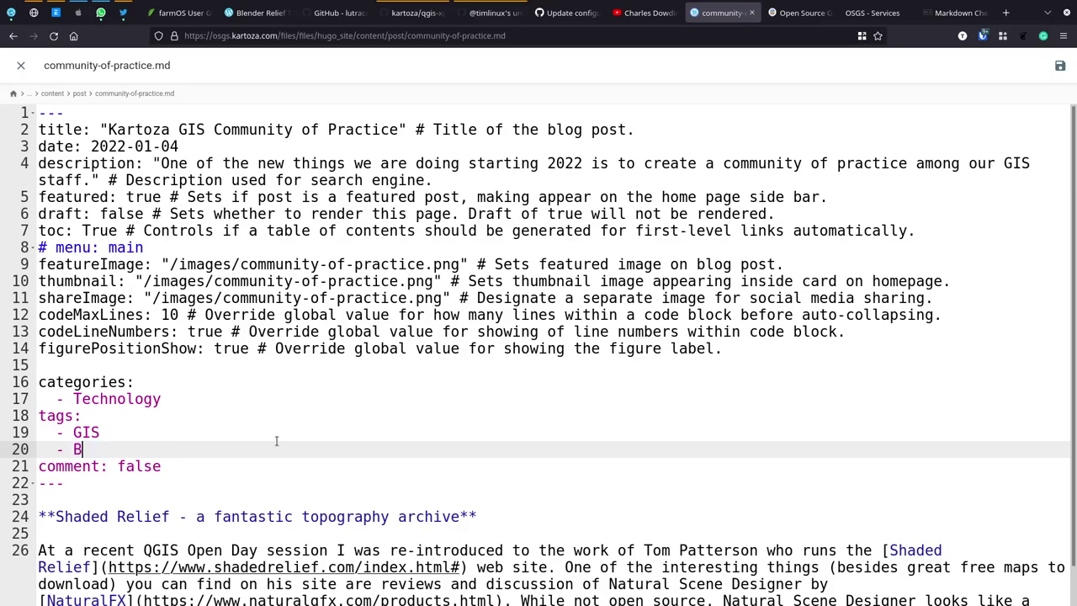
pyautogui.write('estPractice')
pyautogui.press('Return')
pyautogui.write('Ski')
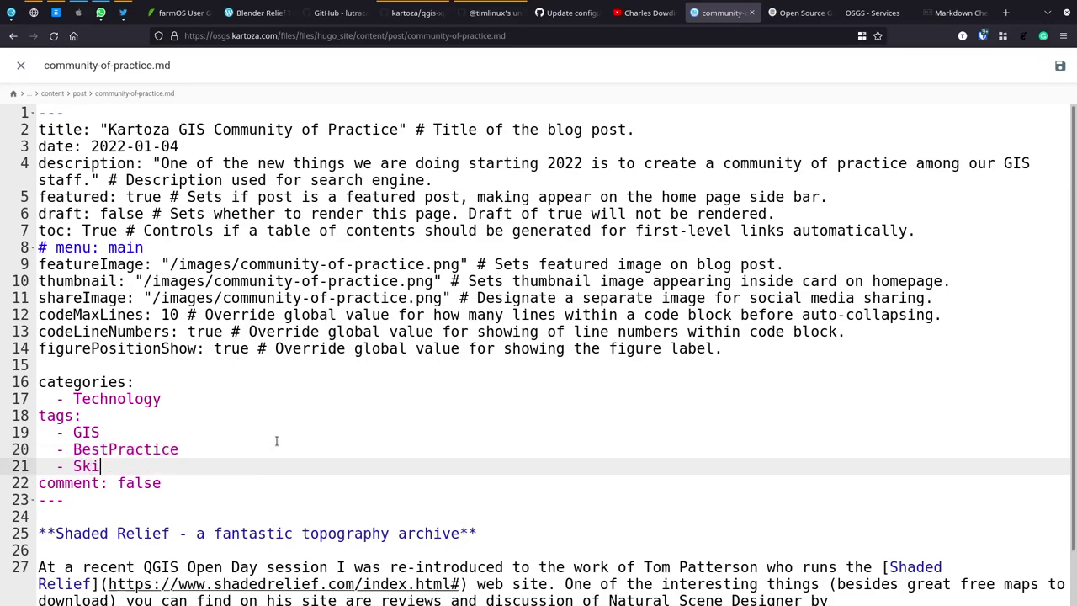
pyautogui.write('llSharing')
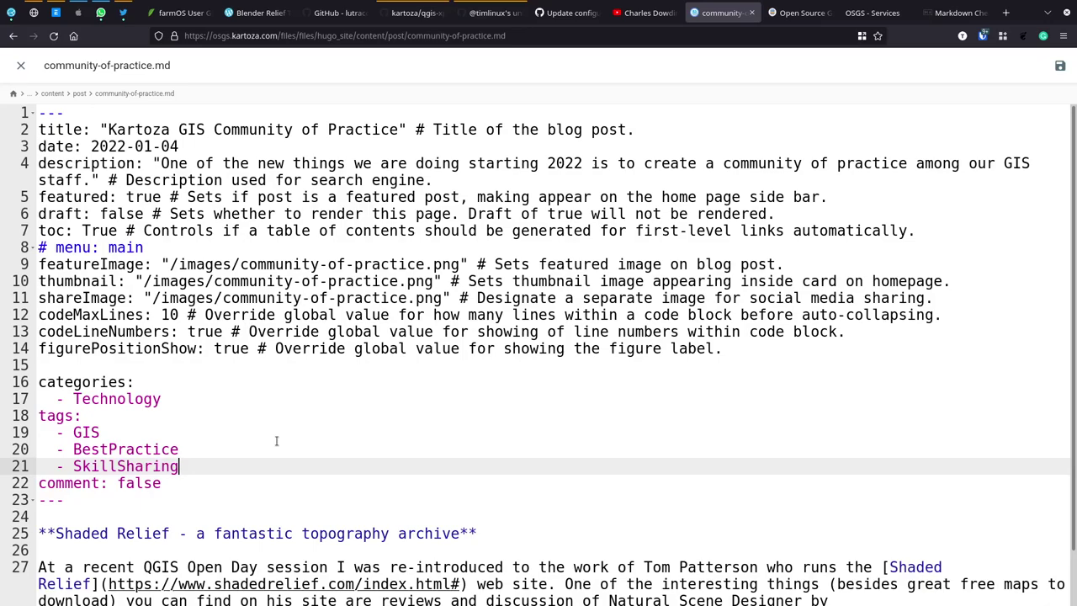
pyautogui.click(150, 482)
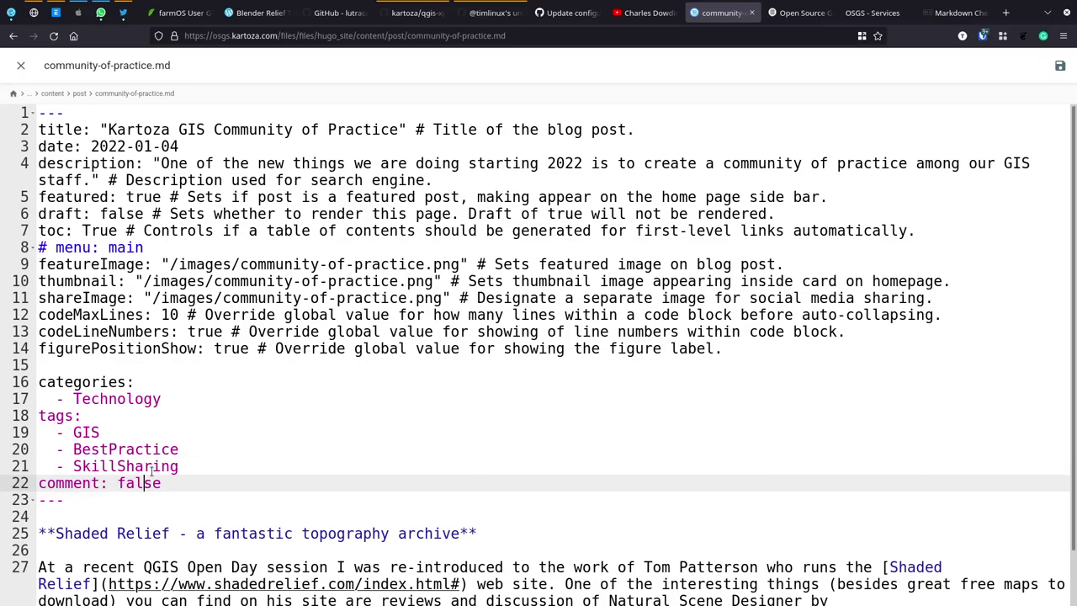
# Step: Replace the Shaded Relief bold heading with the community-of-practice sentence ending 'cutting edge.'
pyautogui.press('Down')
pyautogui.press('Down')
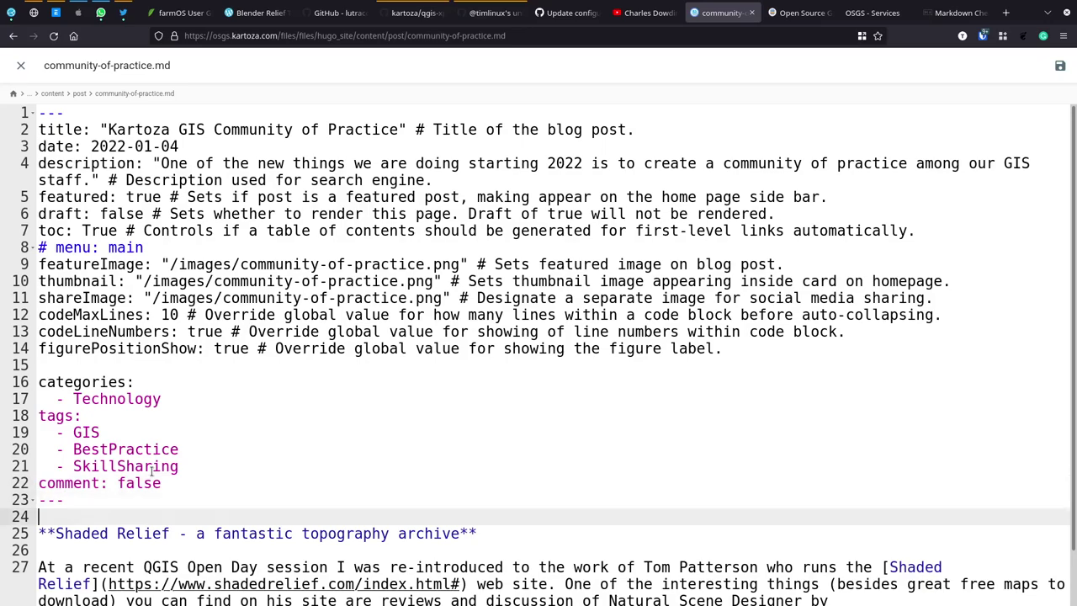
pyautogui.press('Down')
pyautogui.press('Home')
pyautogui.press('Right')
pyautogui.hotkey('shift', 'End')
pyautogui.hotkey('shift', 'Left')
pyautogui.hotkey('shift', 'Left')
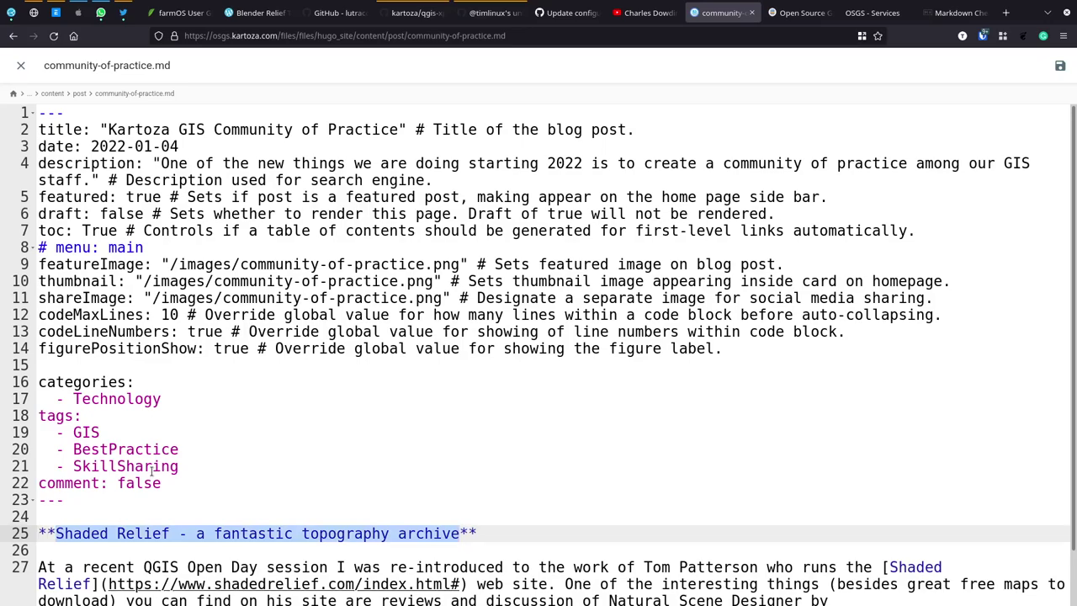
pyautogui.write('Creating a community of practice in your com')
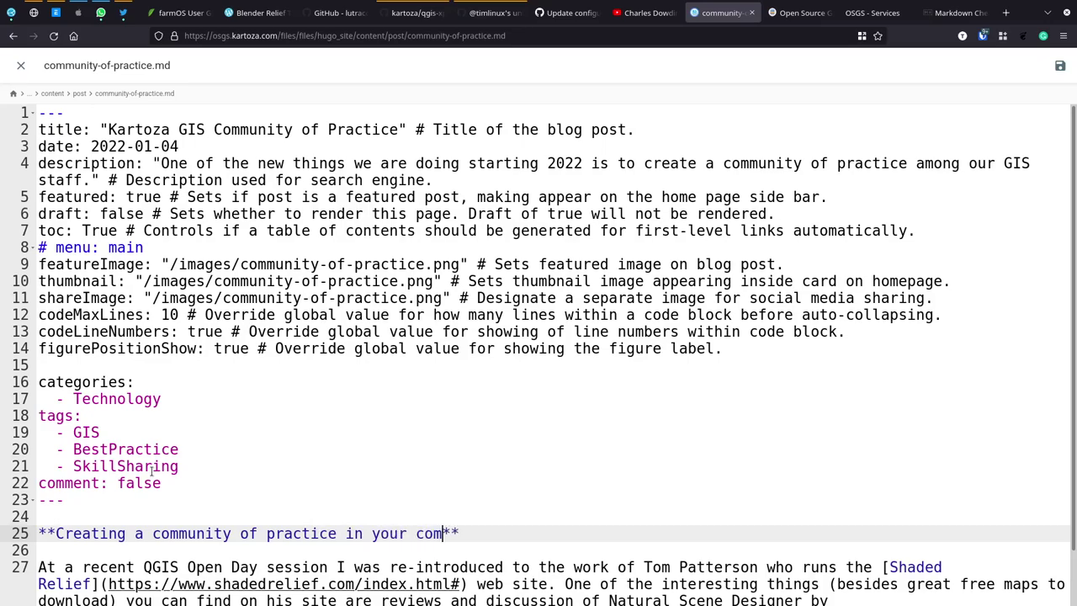
pyautogui.write('pany can help all of your staff to ')
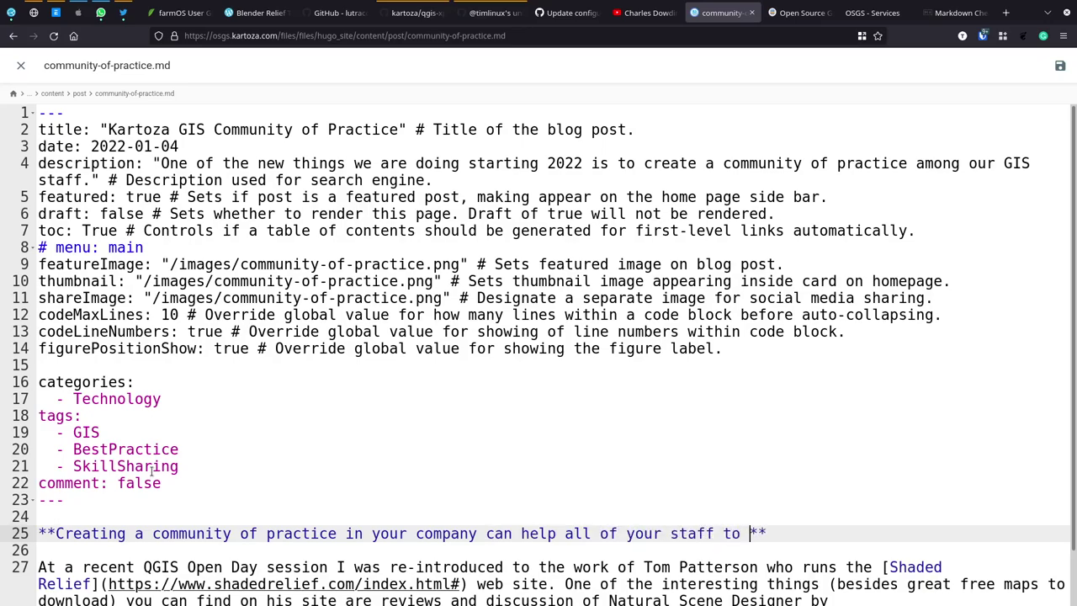
pyautogui.write('keep the')
pyautogui.write('ir p')
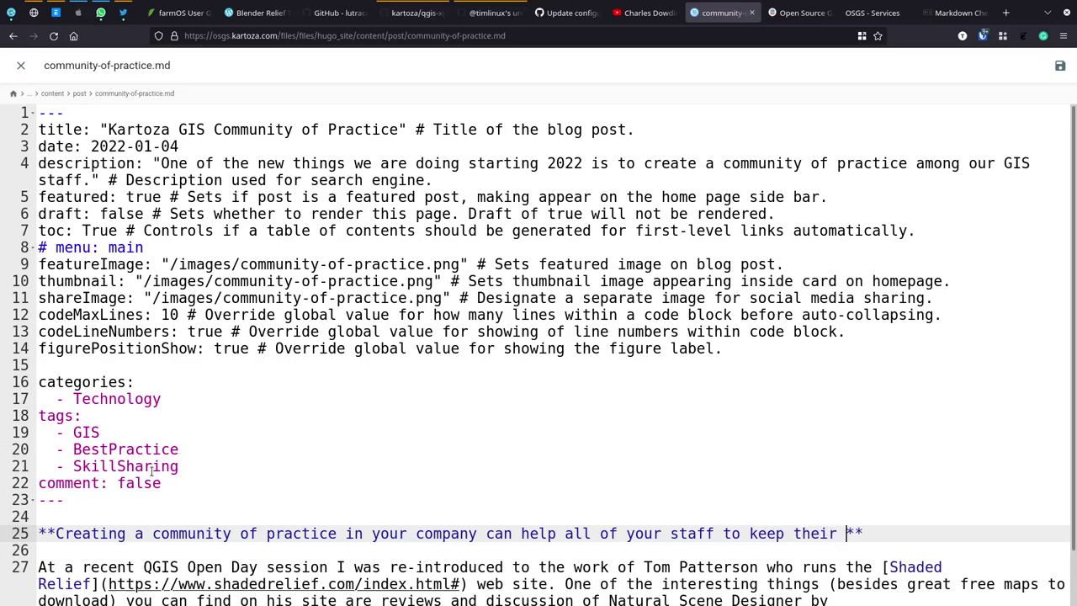
pyautogui.write('rod')
pyautogui.write('essional sk')
pyautogui.write('ills ')
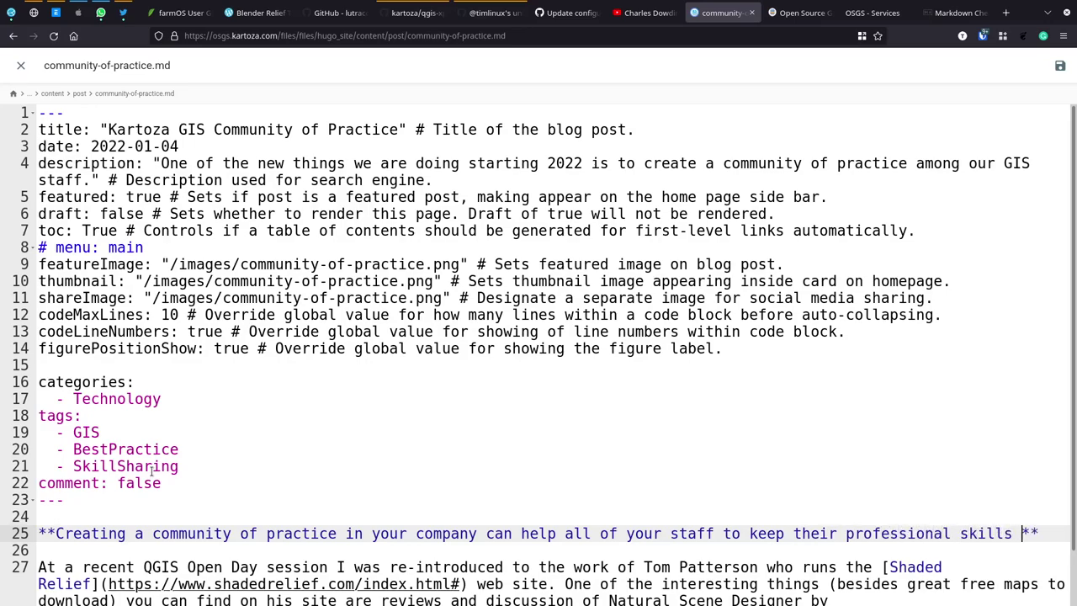
pyautogui.write('at')
pyautogui.write(' the curr')
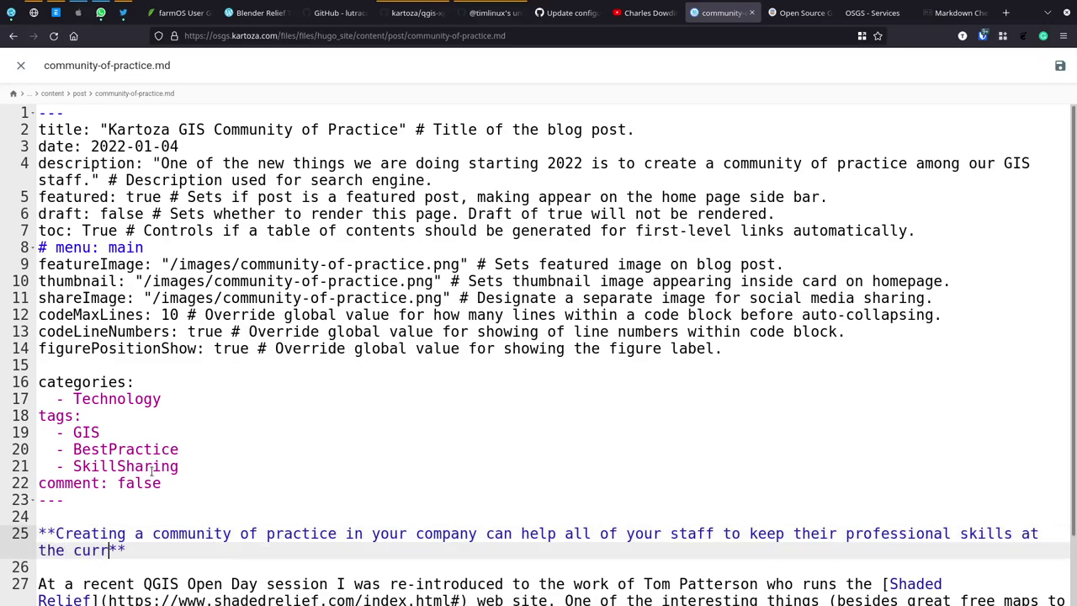
pyautogui.press('BackSpace')
pyautogui.write('tting edge.')
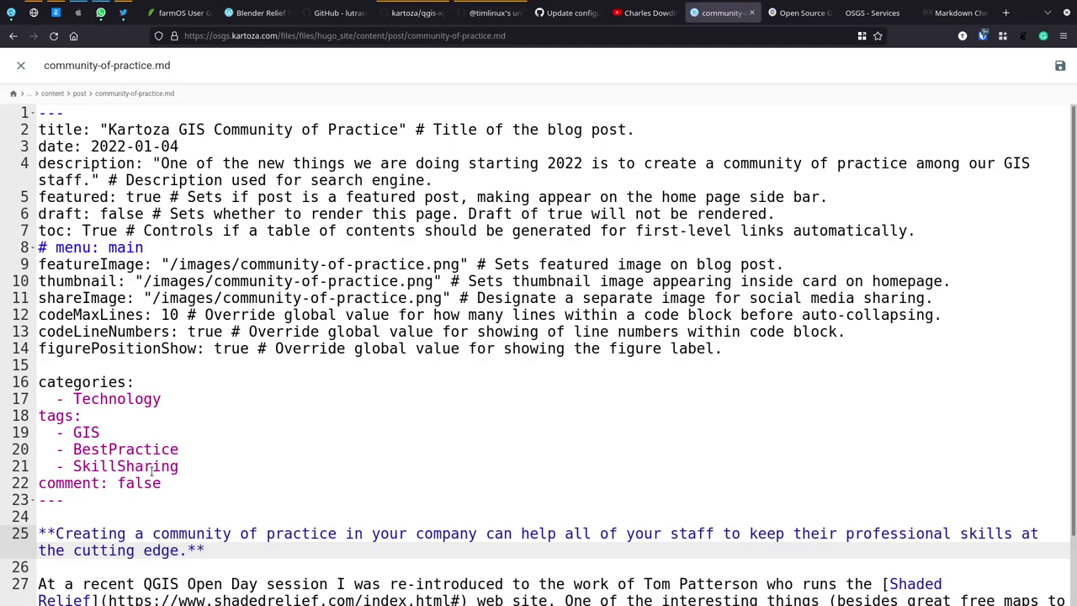
pyautogui.press('Down')
pyautogui.press('Down')
pyautogui.press('Down')
pyautogui.press('Down')
pyautogui.press('Down')
pyautogui.press('Down')
pyautogui.press('Down')
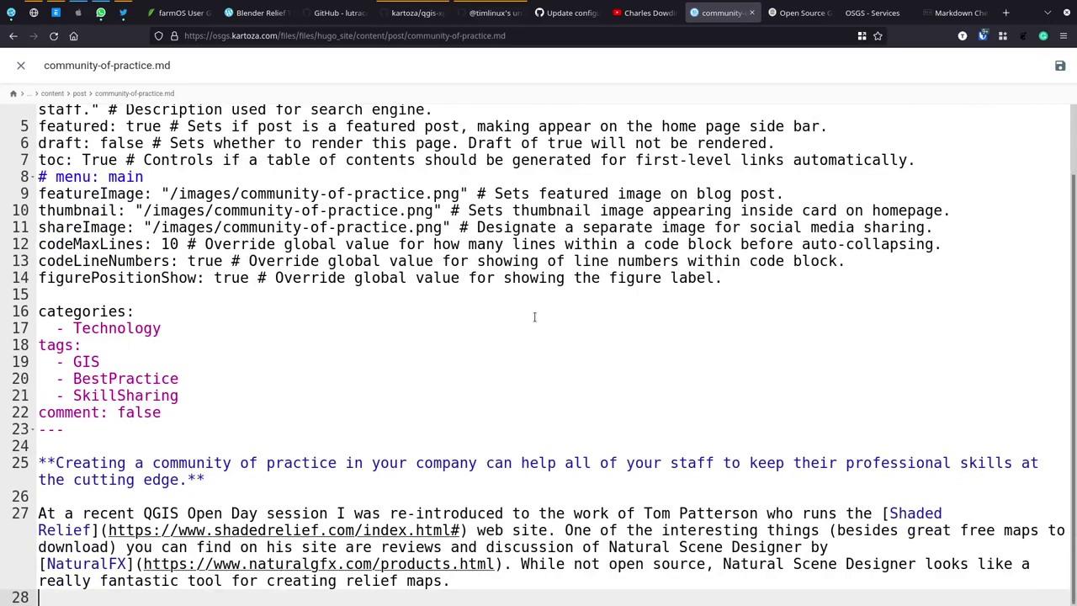
# Step: Rewrite the paragraph opening as 'Today we launched the first community of practice session...'
pyautogui.moveTo(880, 515); pyautogui.dragTo(15, 509)
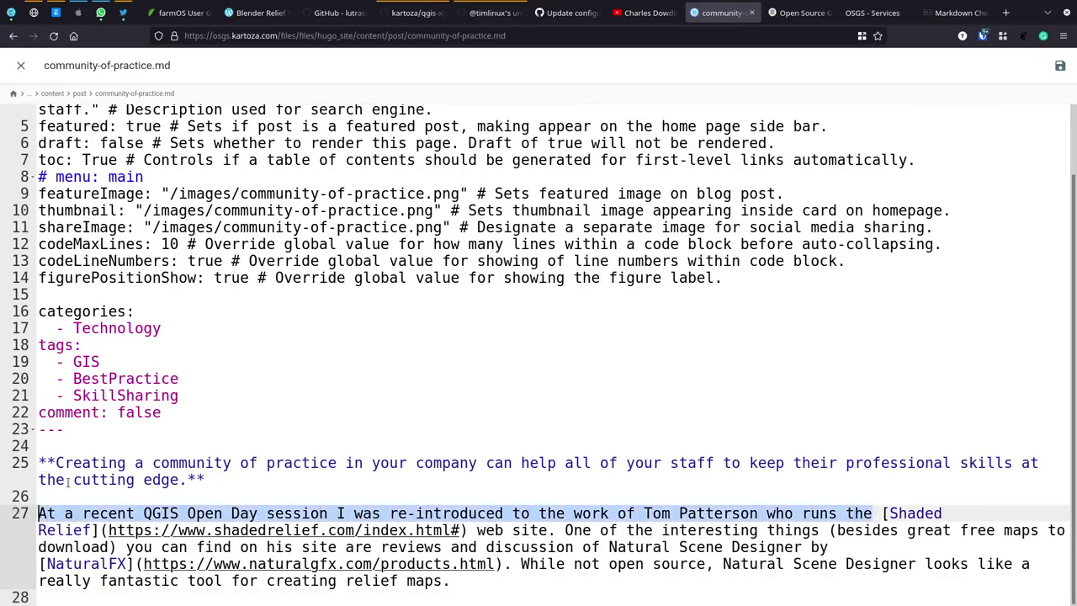
pyautogui.write('Today we ')
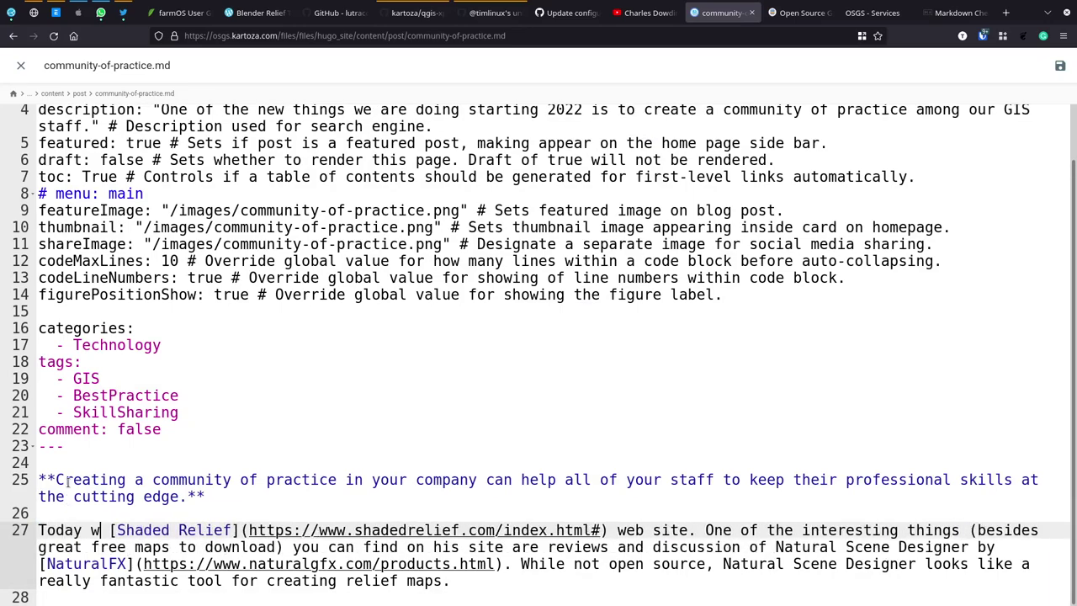
pyautogui.write('launc')
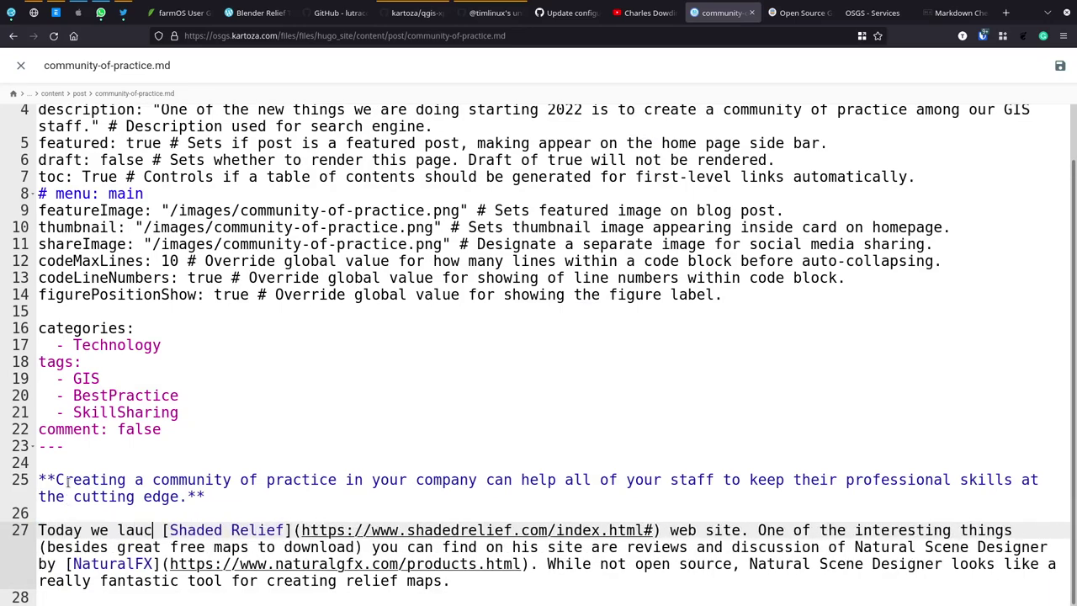
pyautogui.write('hed the fi')
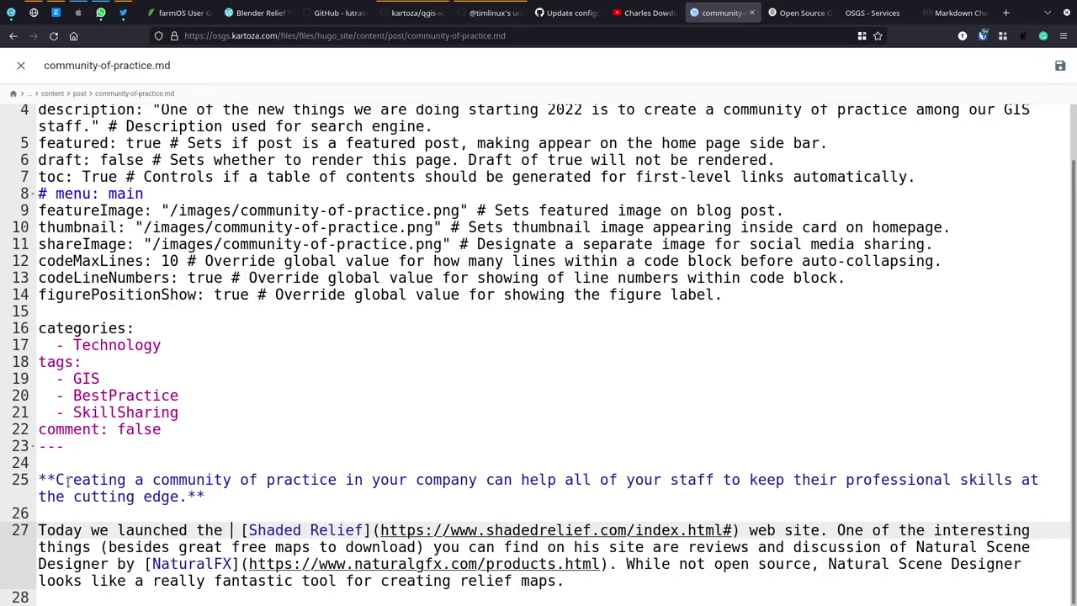
pyautogui.write('rst co')
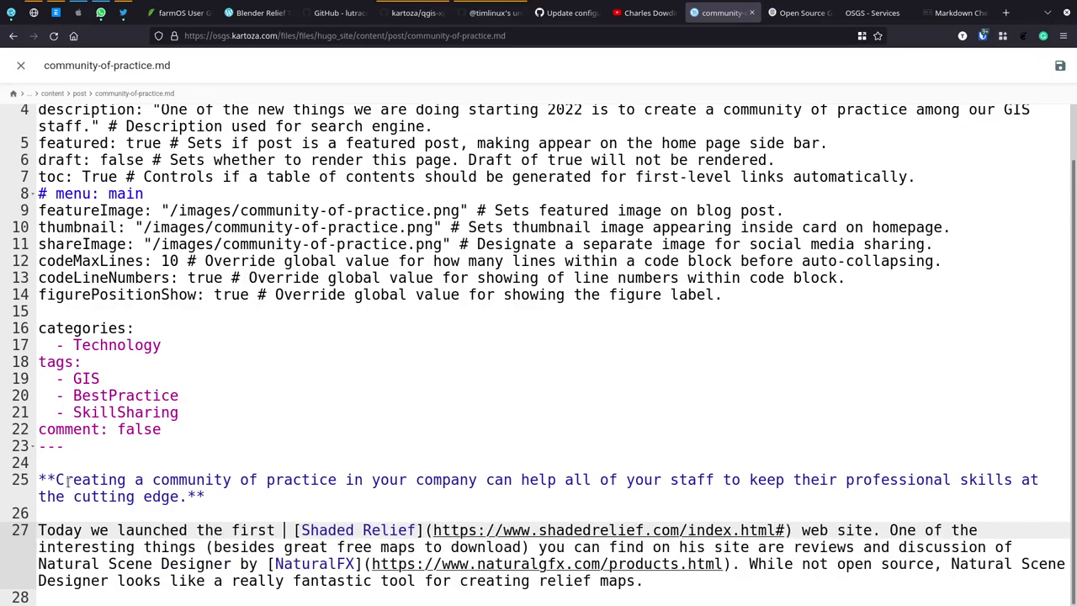
pyautogui.write('mmunity of ')
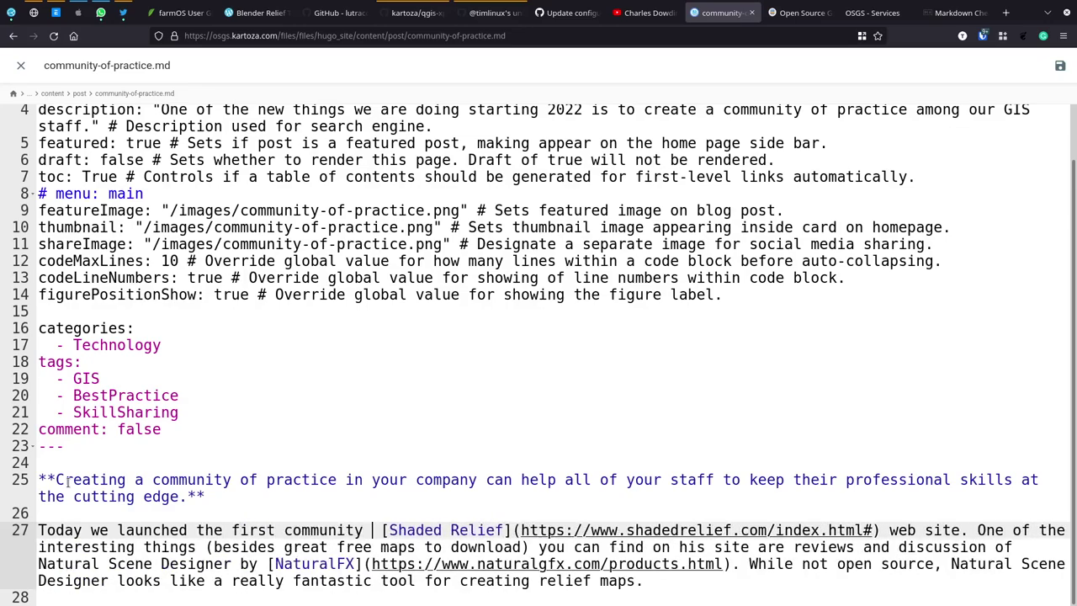
pyautogui.write('practi')
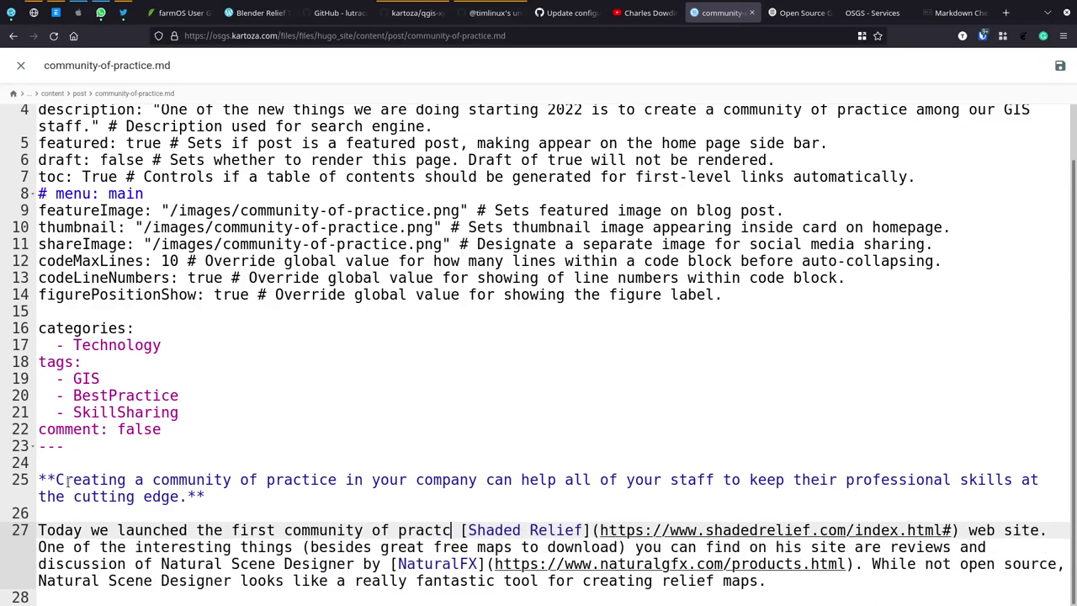
pyautogui.write('ce session')
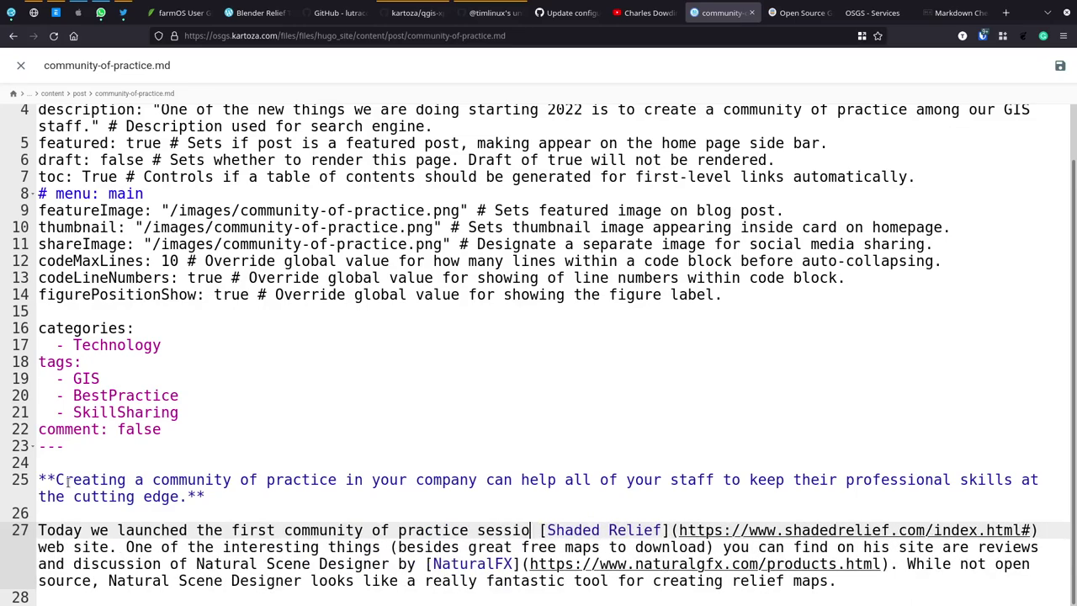
pyautogui.write('. We will ')
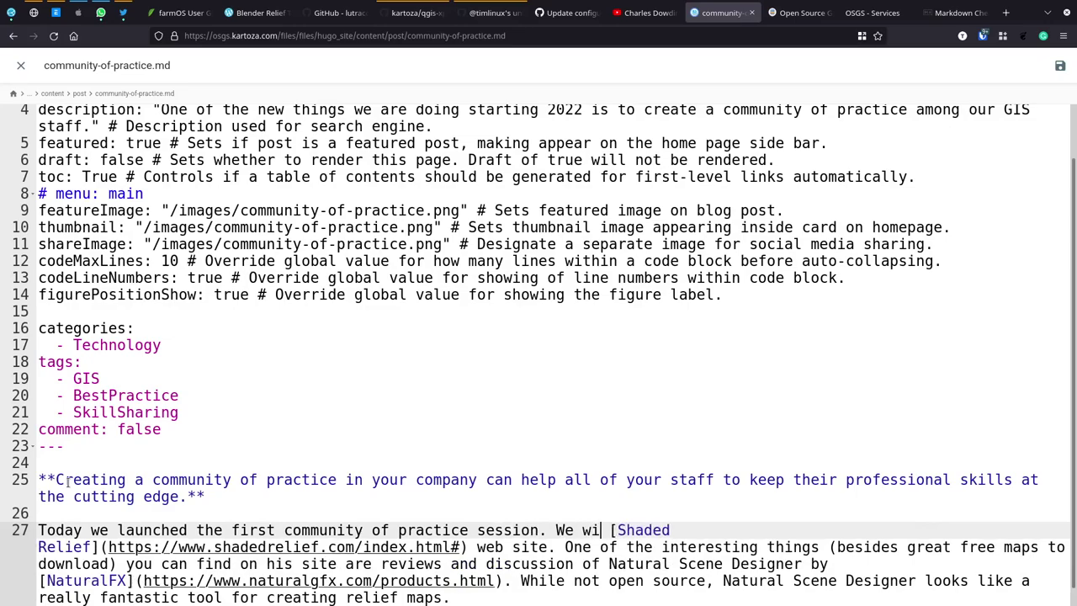
pyautogui.write('be sharing the ')
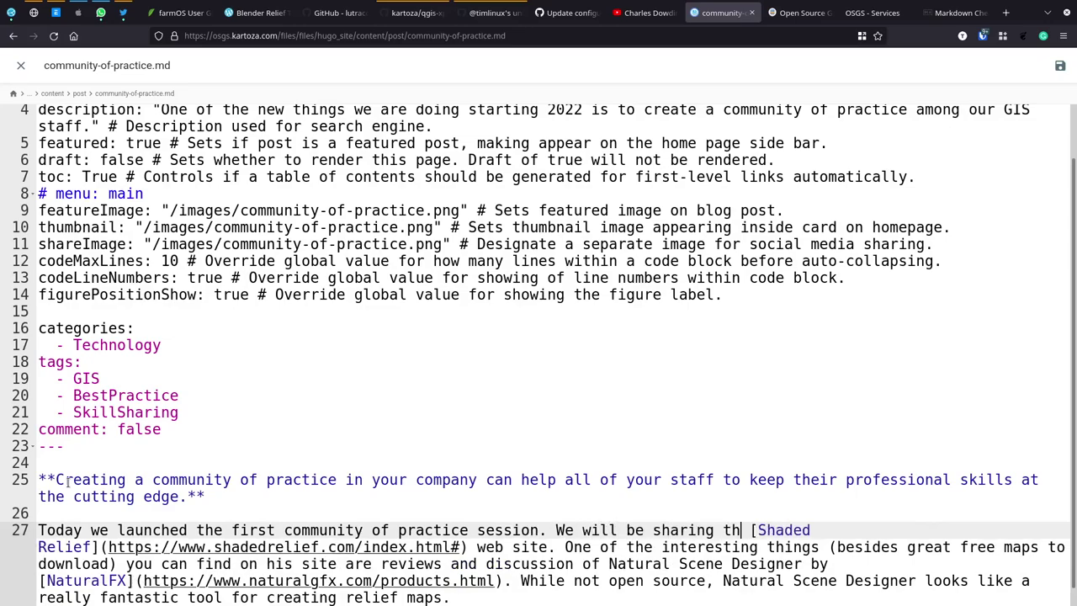
pyautogui.write('content on ou')
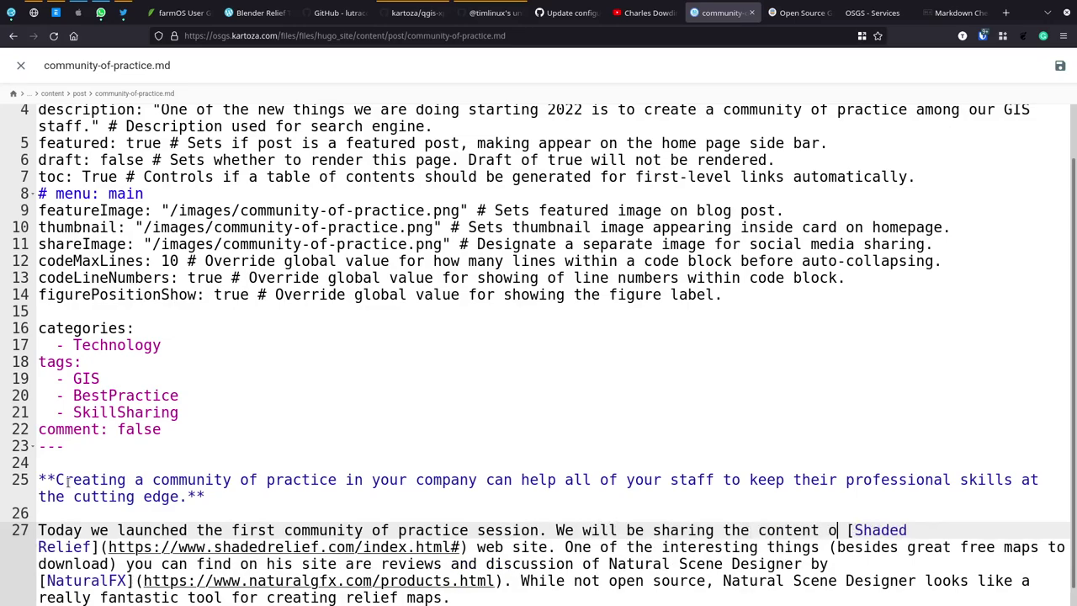
pyautogui.write('r')
pyautogui.press('Right')
pyautogui.press('BackSpace')
# Step: Rename the Shaded Relief link to 'YouTube Channel' and delete its shadedrelief URL
pyautogui.press('Right')
pyautogui.hotkey('shift', 'Right')
pyautogui.hotkey('shift', 'Right')
pyautogui.hotkey('shift', 'Right')
pyautogui.hotkey('shift', 'Right')
pyautogui.hotkey('shift', 'Right')
pyautogui.hotkey('shift', 'Right')
pyautogui.hotkey('shift', 'Right')
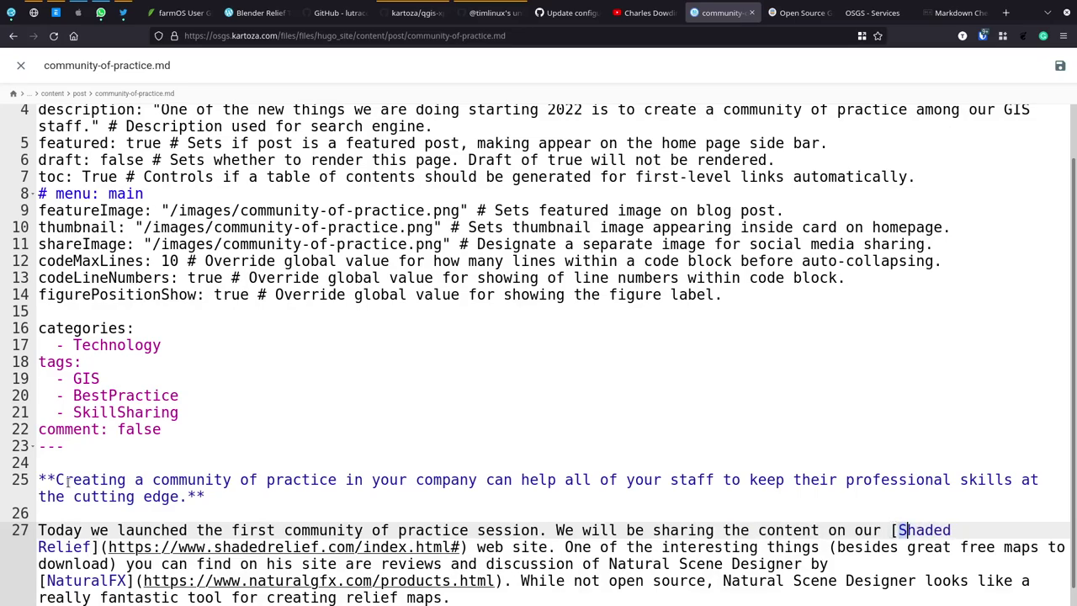
pyautogui.hotkey('shift', 'Right')
pyautogui.hotkey('shift', 'Right')
pyautogui.hotkey('shift', 'Right')
pyautogui.hotkey('shift', 'Right')
pyautogui.hotkey('shift', 'Right')
pyautogui.hotkey('shift', 'Right')
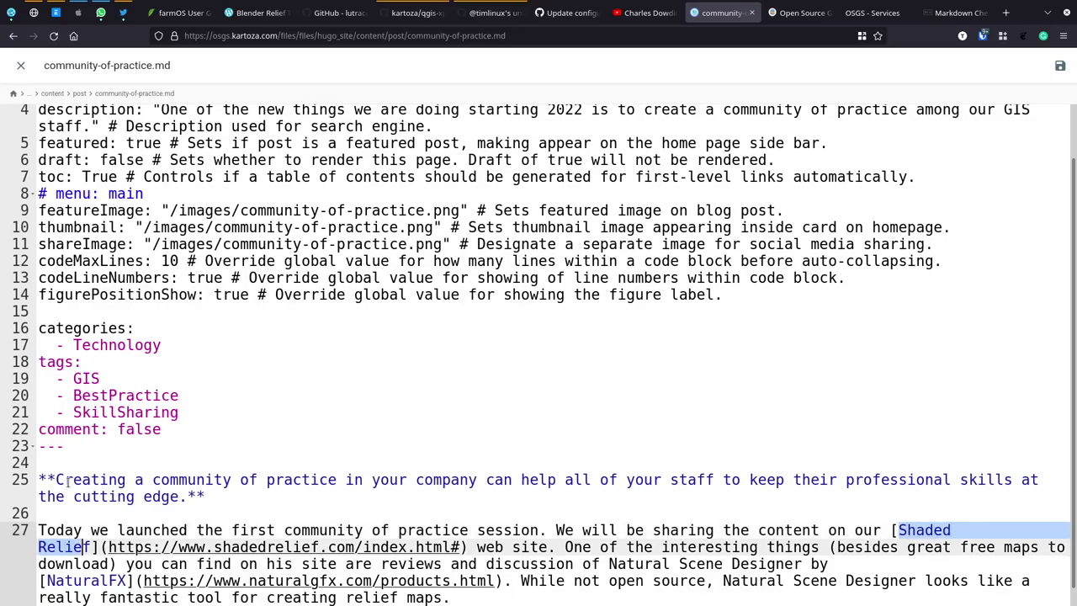
pyautogui.write('YouTube ')
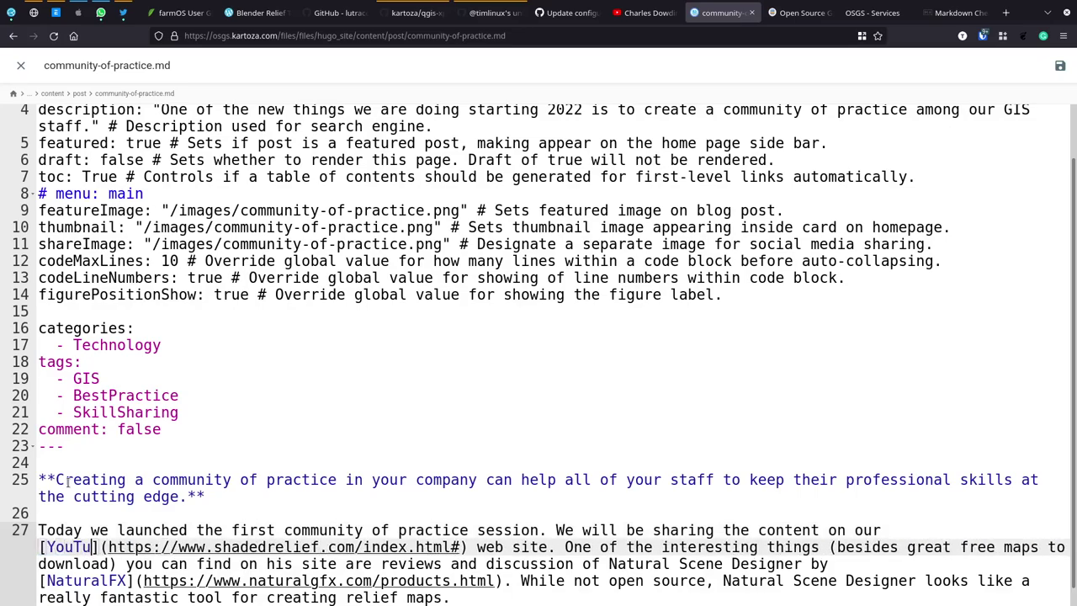
pyautogui.write('Channel')
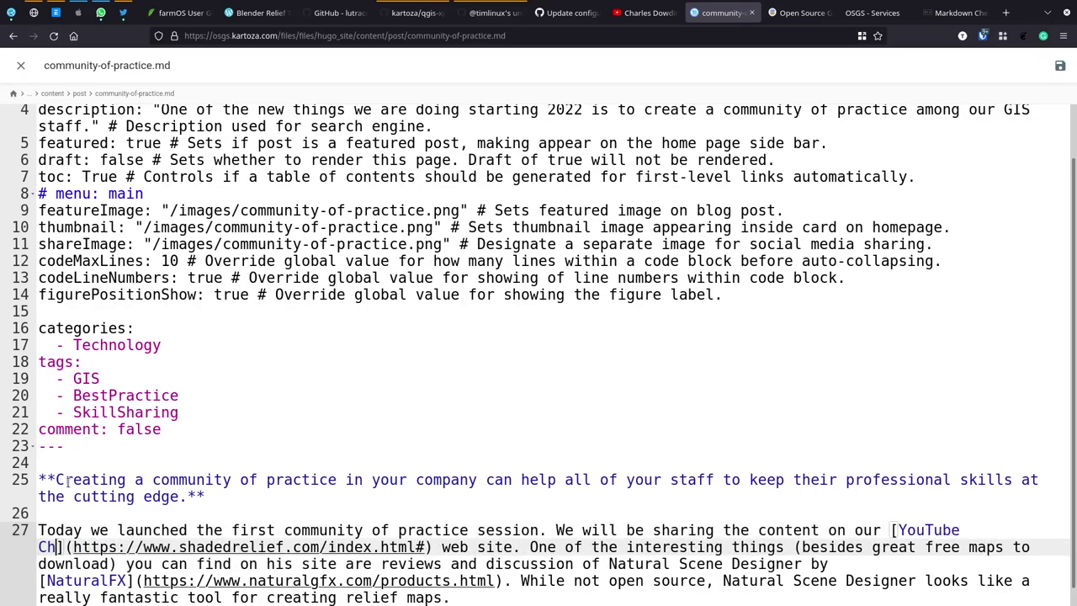
pyautogui.press('Right')
pyautogui.hotkey('shift', 'Right')
pyautogui.hotkey('shift', 'Right')
pyautogui.hotkey('shift', 'Right')
pyautogui.hotkey('shift', 'Right')
pyautogui.hotkey('shift', 'Right')
pyautogui.hotkey('shift', 'Right')
pyautogui.hotkey('shift', 'Right')
pyautogui.hotkey('shift', 'Right')
pyautogui.hotkey('shift', 'Right')
pyautogui.hotkey('shift', 'Right')
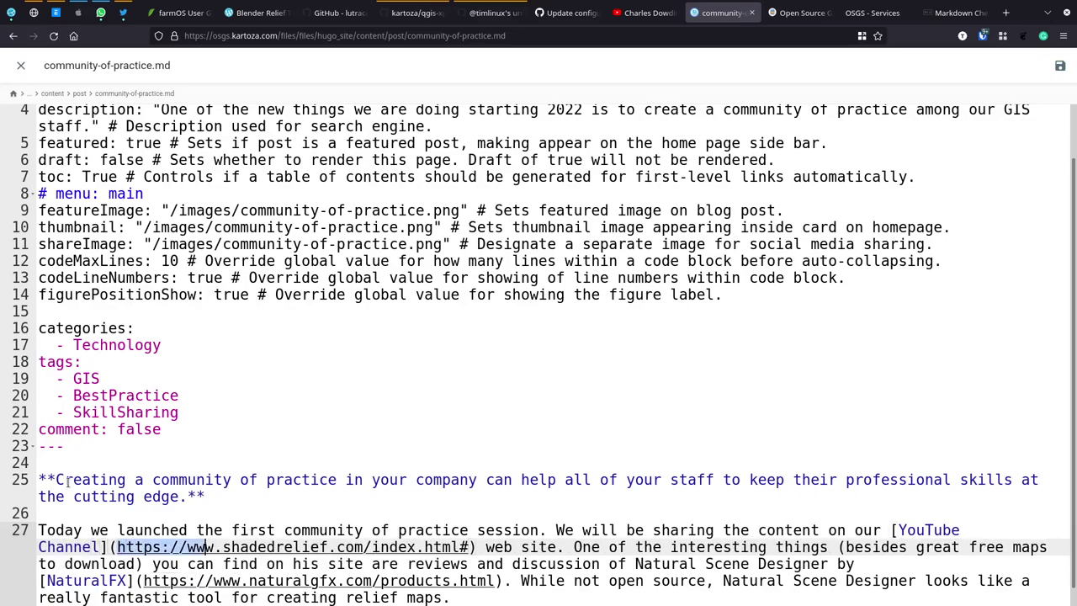
pyautogui.hotkey('shift', 'Right')
pyautogui.hotkey('shift', 'Right')
pyautogui.hotkey('shift', 'Right')
pyautogui.hotkey('shift', 'Right')
pyautogui.hotkey('shift', 'Right')
pyautogui.hotkey('shift', 'Right')
pyautogui.hotkey('shift', 'Right')
pyautogui.hotkey('shift', 'Right')
pyautogui.hotkey('shift', 'Right')
pyautogui.hotkey('shift', 'Right')
pyautogui.hotkey('shift', 'Right')
pyautogui.hotkey('shift', 'Right')
pyautogui.hotkey('shift', 'Right')
pyautogui.hotkey('shift', 'Right')
pyautogui.hotkey('shift', 'Right')
pyautogui.hotkey('shift', 'Right')
pyautogui.hotkey('shift', 'Right')
pyautogui.hotkey('shift', 'Right')
pyautogui.hotkey('shift', 'Right')
pyautogui.hotkey('shift', 'Right')
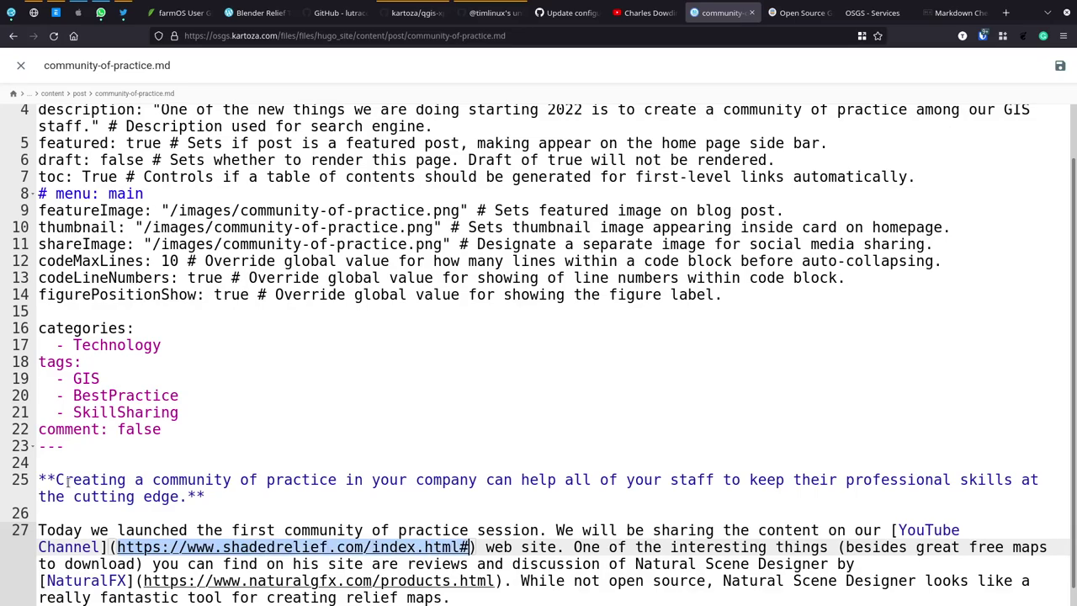
pyautogui.press('BackSpace')
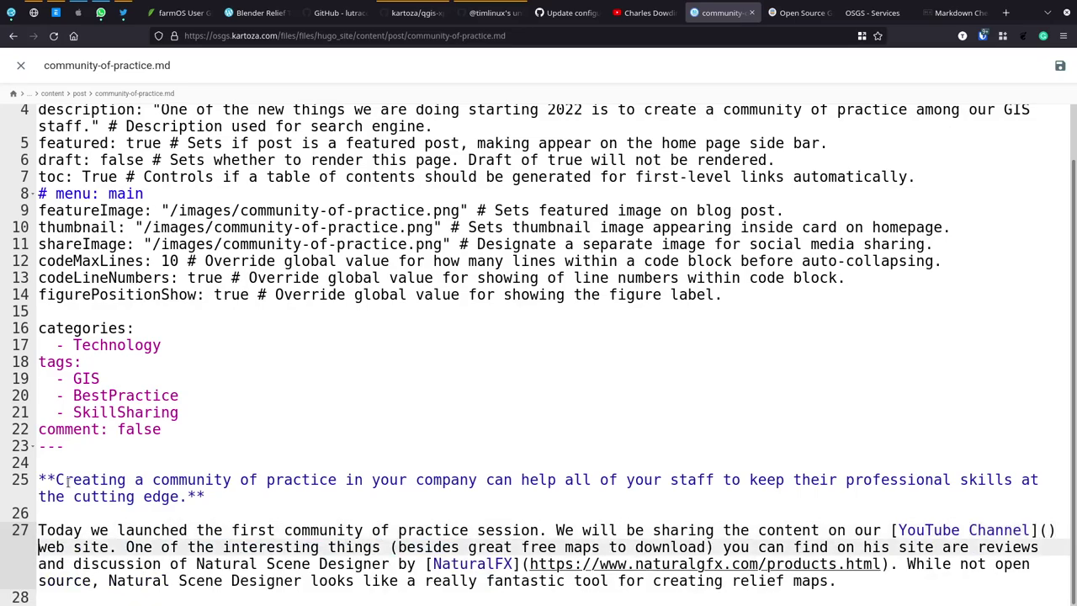
pyautogui.hotkey('alt', 'Tab')
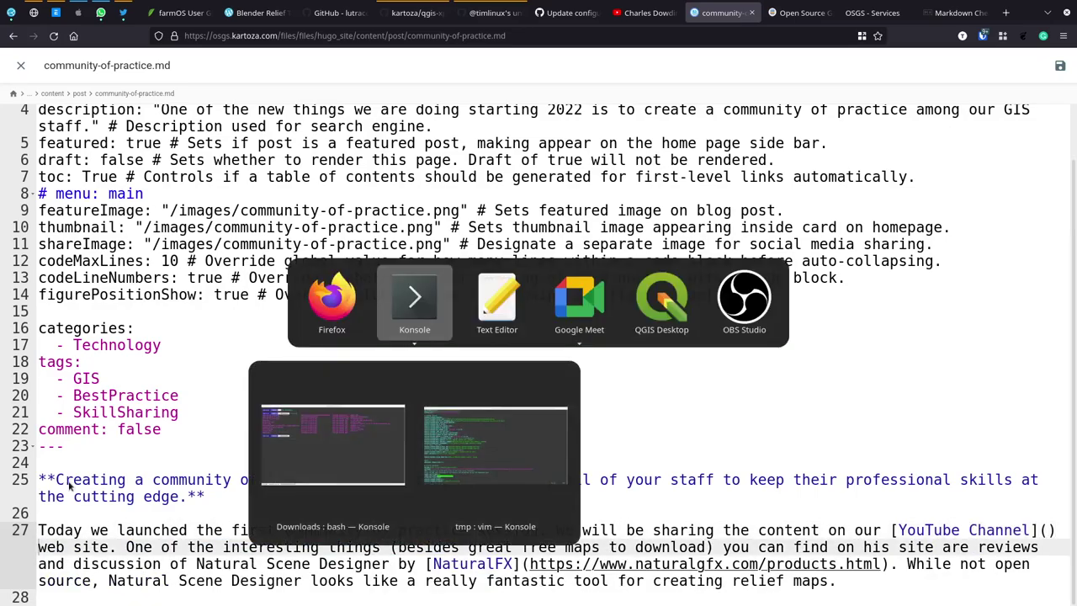
pyautogui.hotkey('alt', 'Tab')
pyautogui.hotkey('alt', 'Tab')
pyautogui.press('Escape')
pyautogui.hotkey('alt', 'Tab')
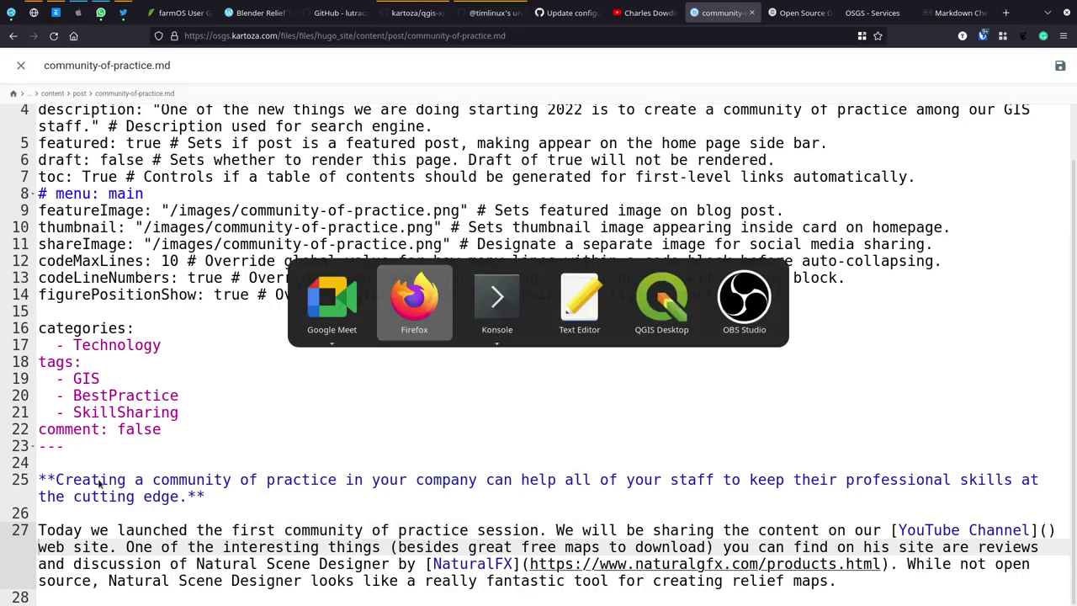
pyautogui.press('super')
pyautogui.write('chr')
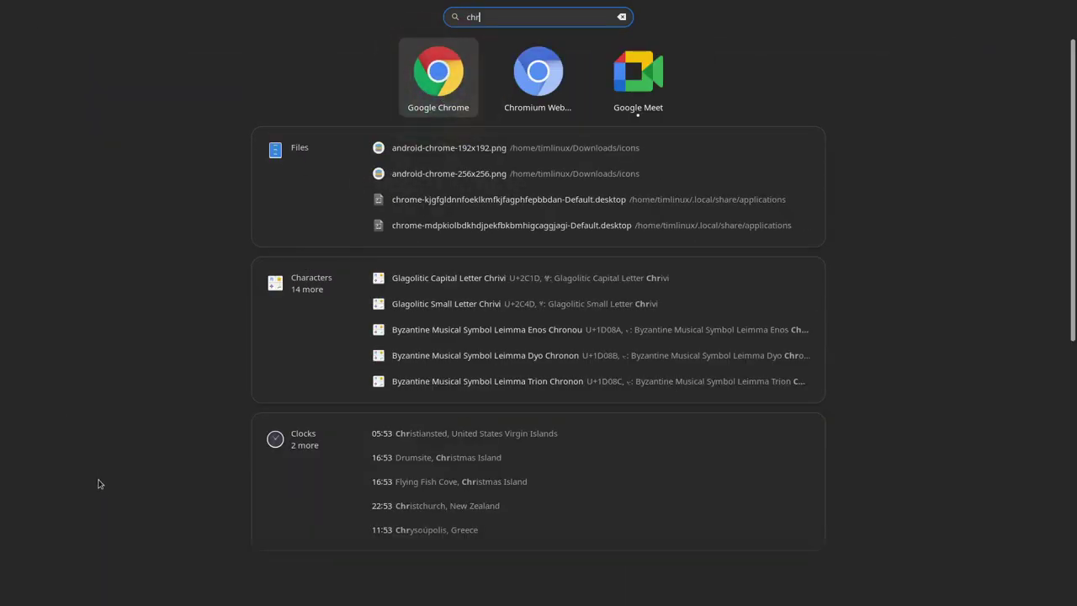
pyautogui.press('Return')
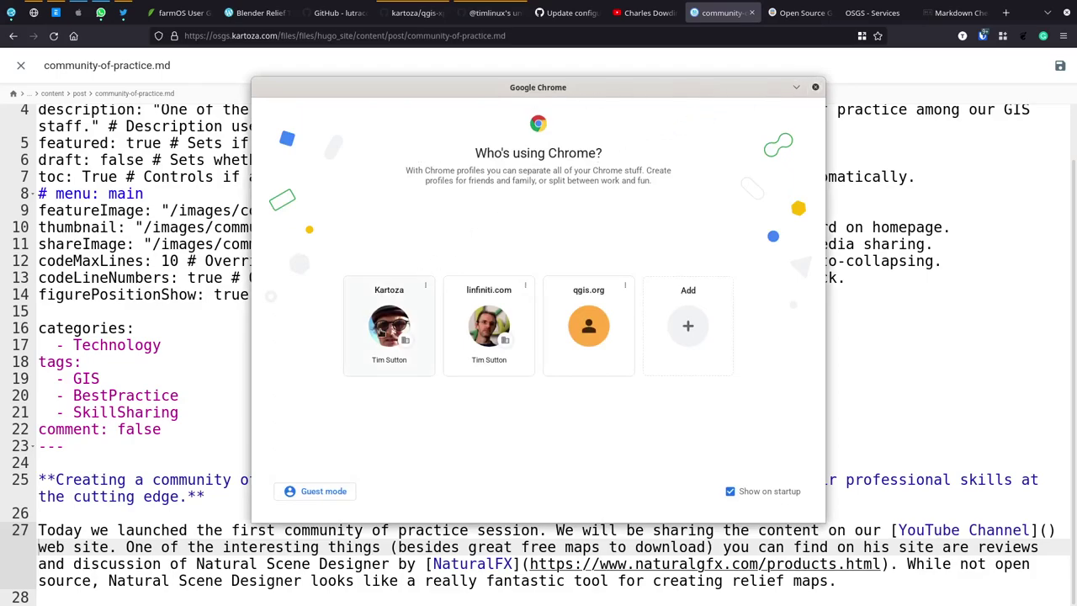
pyautogui.click(388, 328)
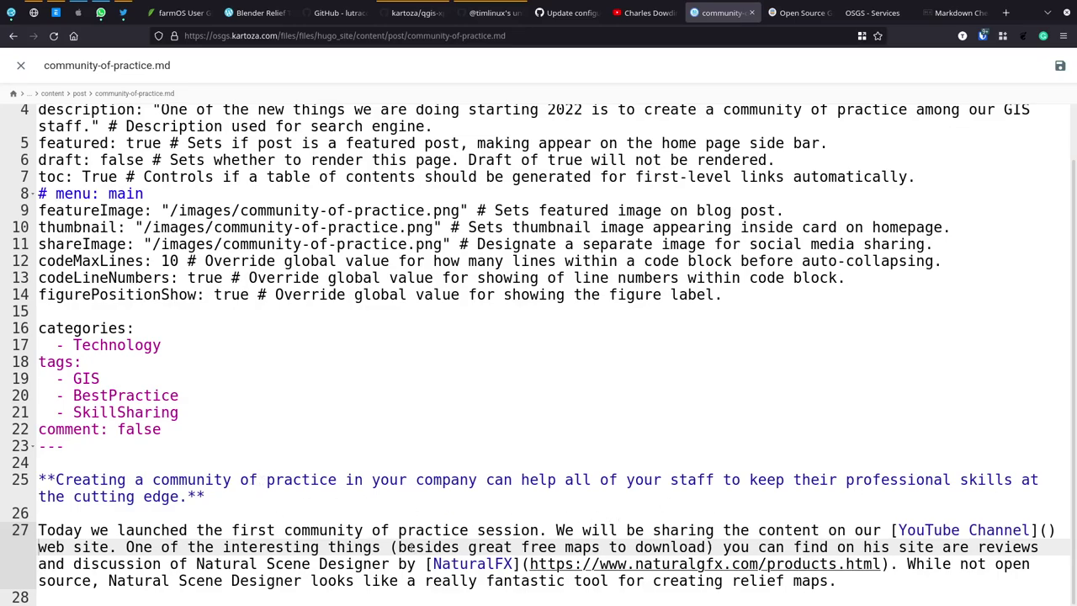
# Step: Replace the leftover shaded relief text with the pasted community-of-practice paragraphs, joined together
pyautogui.click(469, 562)
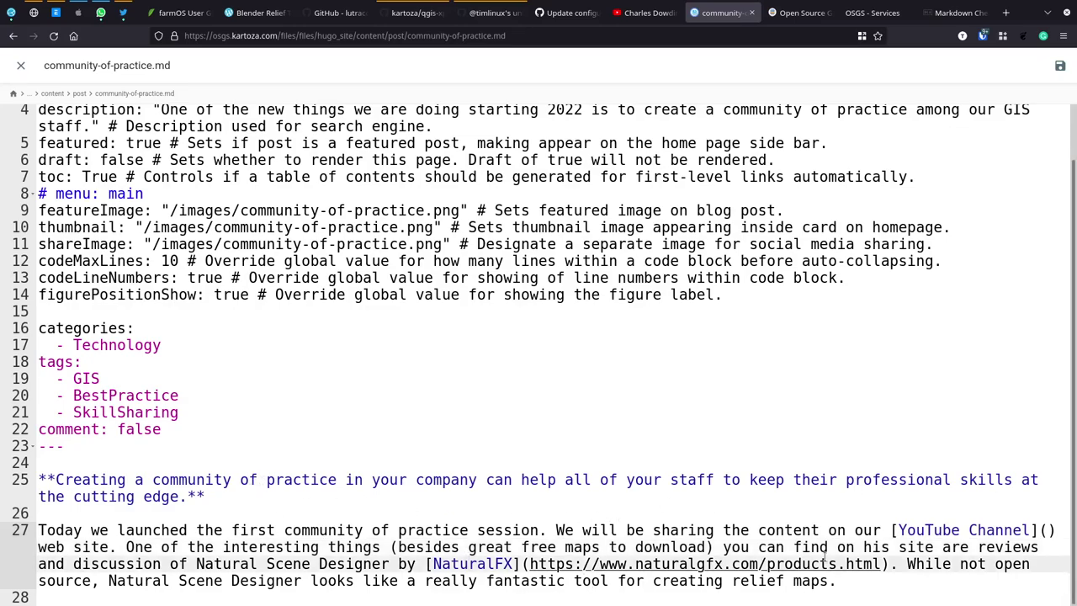
pyautogui.moveTo(880, 592); pyautogui.dragTo(119, 549)
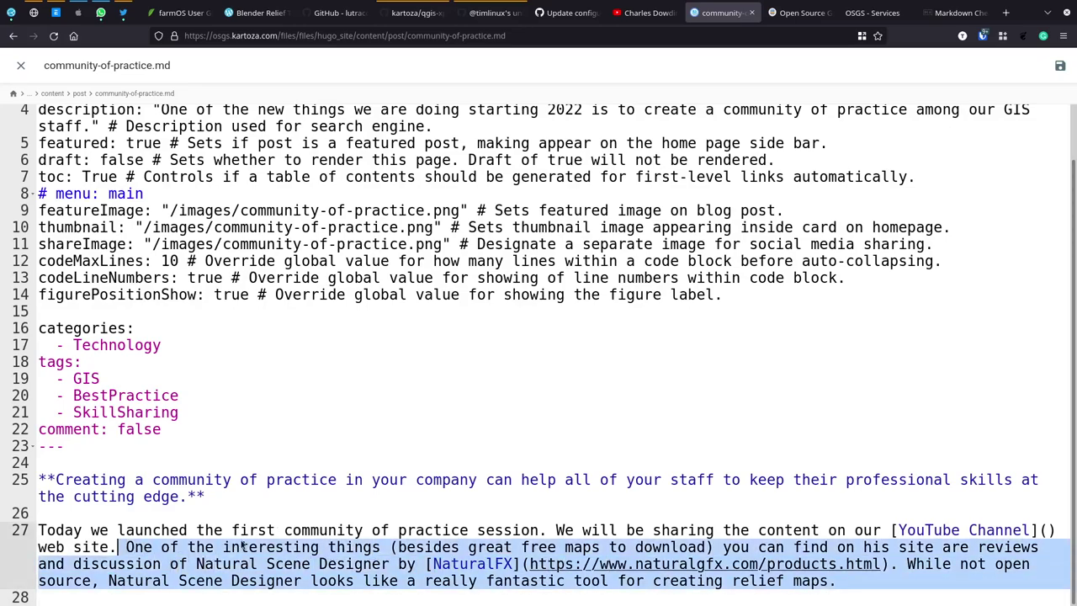
pyautogui.press('Delete')
pyautogui.write('This year we are going to focus a bit more on creating a community of practice among our GIS staff and have this biweekly 2 hour session where we can focus on learning from each other. On a rotational basis I will ask you all to present sessions - deally on a new technique or practice that can improve our collective skills and problem solving abilities.  The format will be roughly:  Hour 1: Presentation of a new topic by one of our team Hour 2: Open Q&A or extension of first hour topic if needed Last 5 min: Selectiing a presenter and topic for the next session 10 minutes befor')
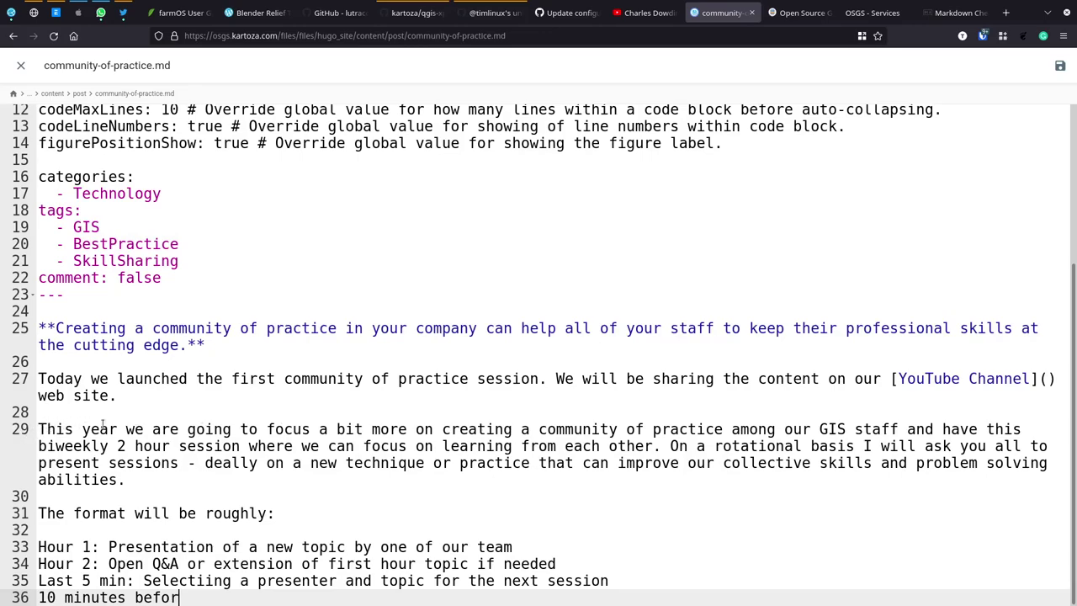
pyautogui.click(130, 429)
pyautogui.moveTo(130, 429); pyautogui.dragTo(131, 400)
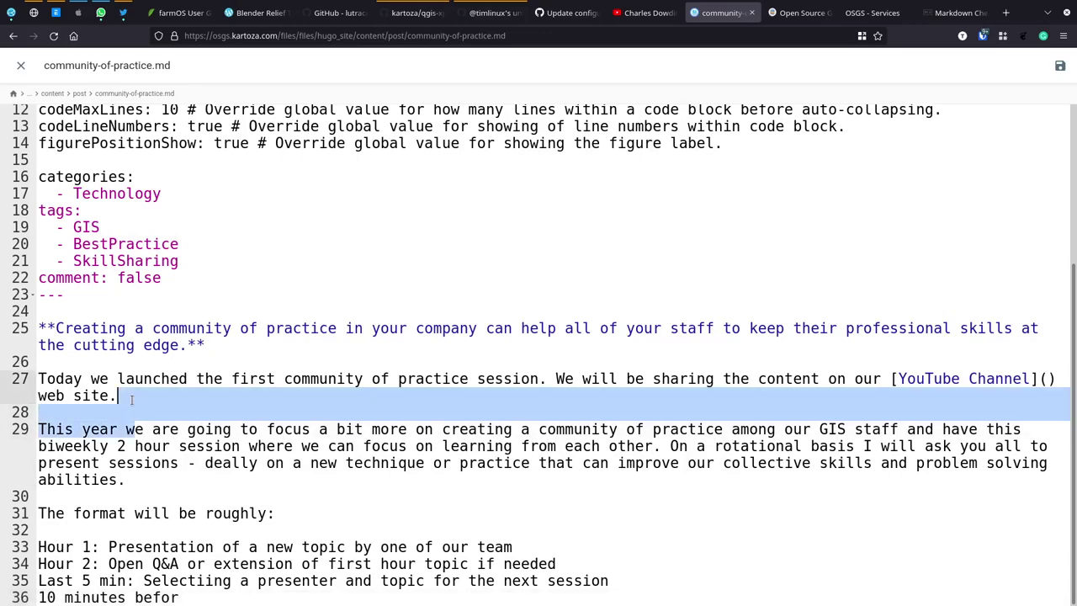
pyautogui.write('W')
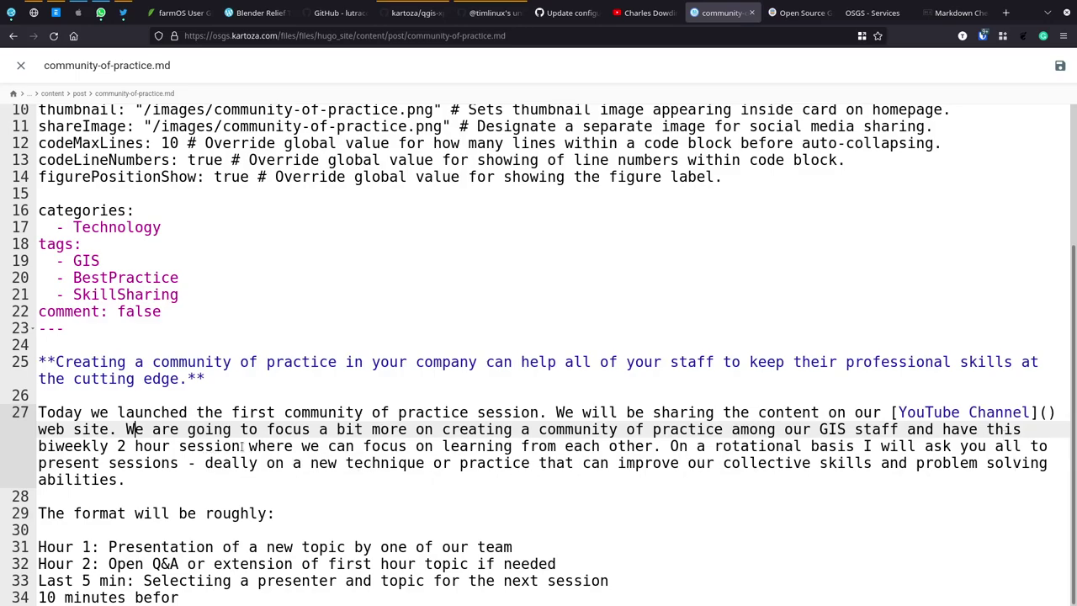
# Step: Change 'this' to 'a', 'you' to 'GIS staff', and correct 'deally' to 'ideally'
pyautogui.doubleClick(1010, 429)
pyautogui.write('a')
pyautogui.doubleClick(974, 446)
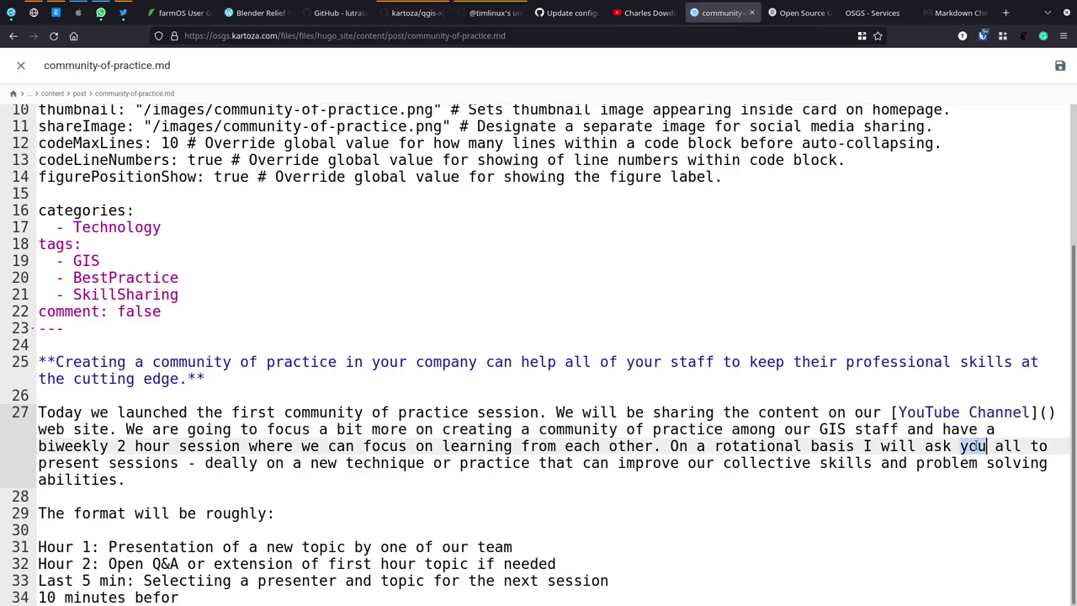
pyautogui.press('BackSpace')
pyautogui.press('Delete')
pyautogui.write('GIS Staff')
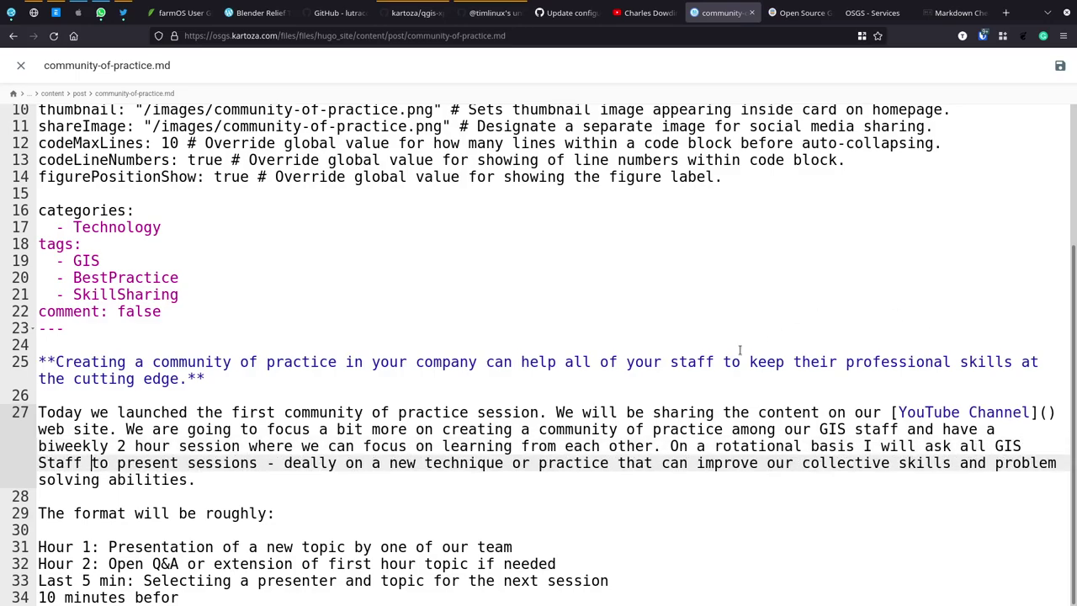
pyautogui.press('Left')
pyautogui.press('Left')
pyautogui.press('Left')
pyautogui.press('BackSpace')
pyautogui.write('s')
pyautogui.click(295, 463)
pyautogui.write('i')
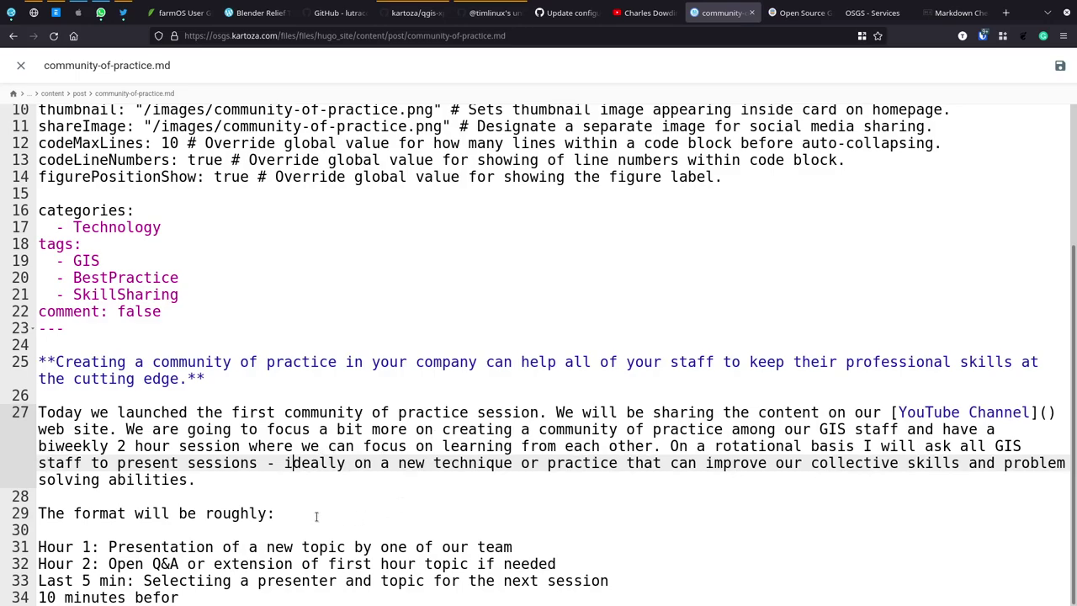
# Step: Finish line 34, fix the 'Selectiing' typo, and delete the '10 minutes before' line
pyautogui.click(188, 596)
pyautogui.write('e')
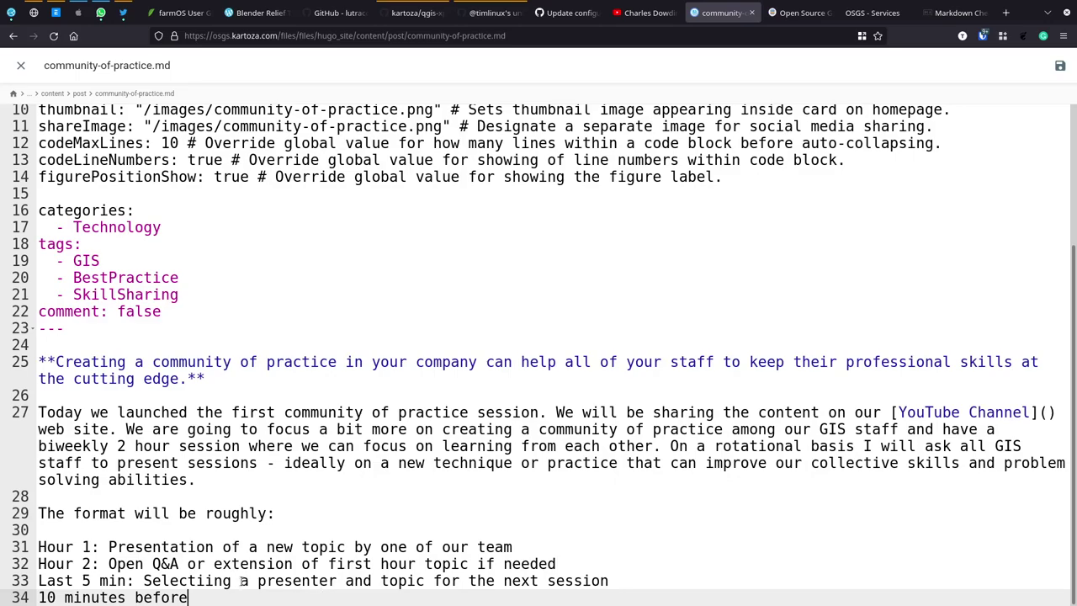
pyautogui.click(205, 581)
pyautogui.press('BackSpace')
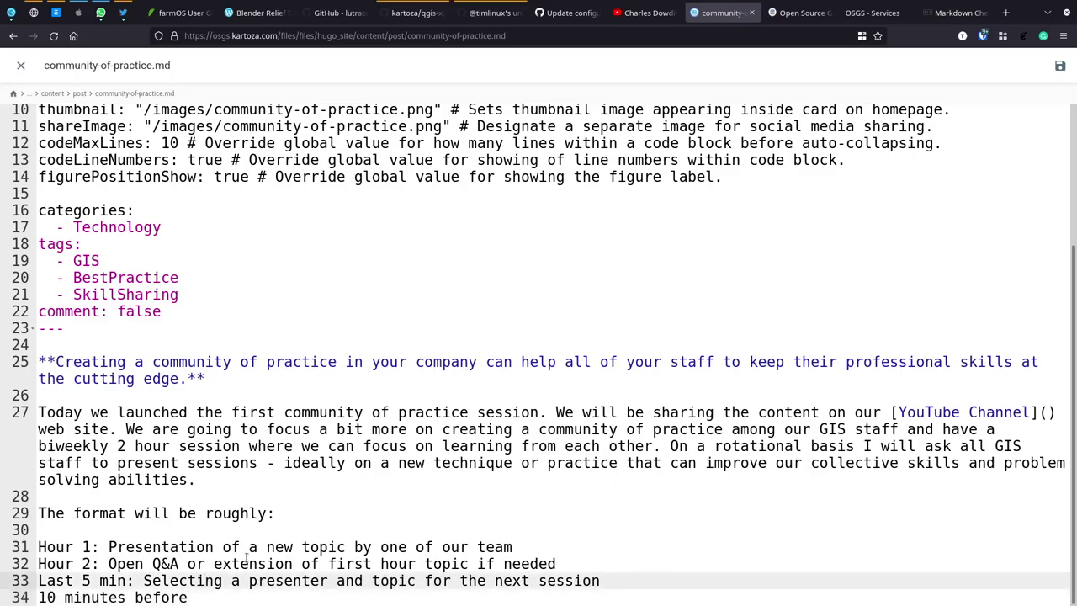
pyautogui.press('Down')
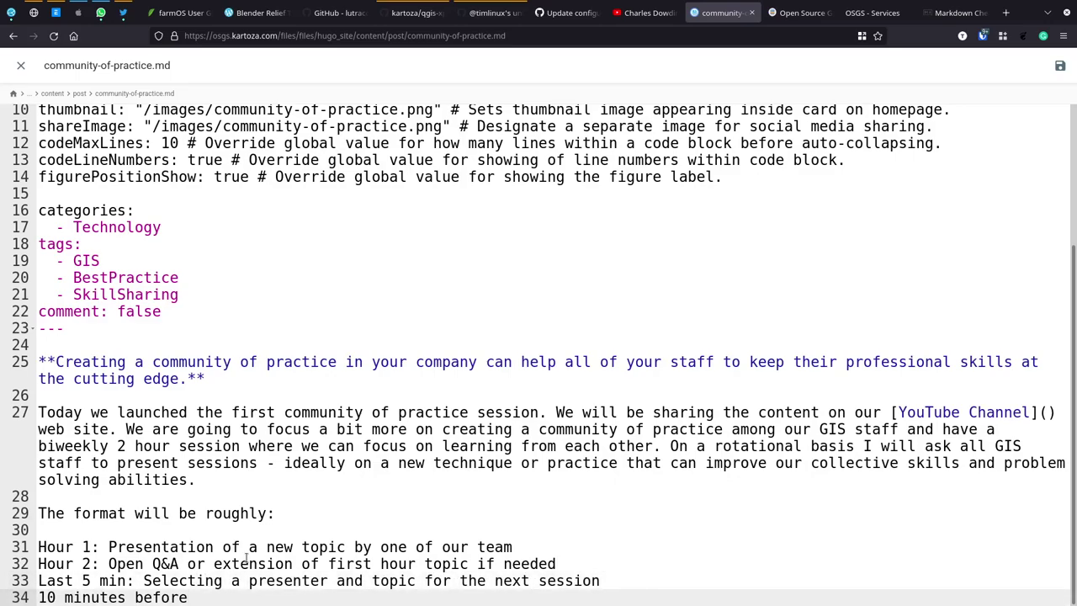
pyautogui.hotkey('shift', 'Home')
pyautogui.press('BackSpace')
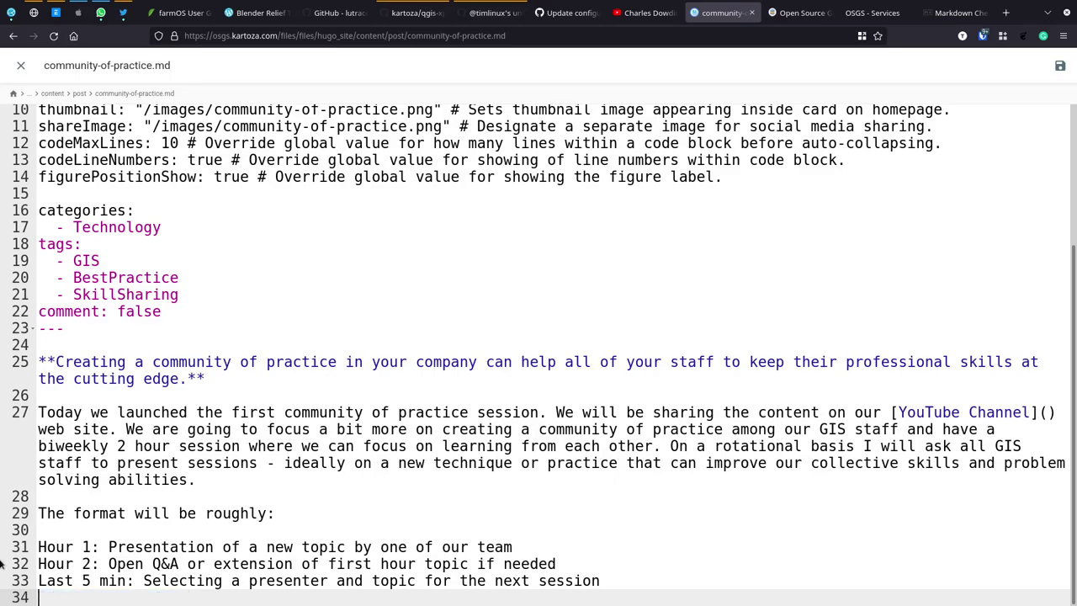
# Step: Turn the Hour 1, Hour 2 and Last 5 minutes lines into a '*' bullet list
pyautogui.click(40, 547)
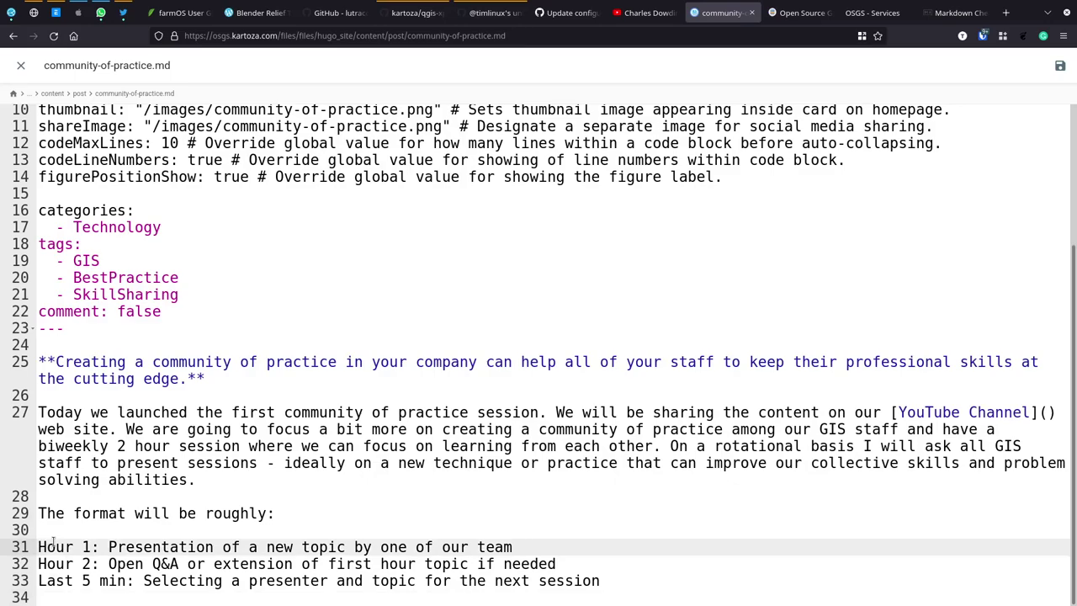
pyautogui.write('**')
pyautogui.press('Delete')
pyautogui.press('BackSpace')
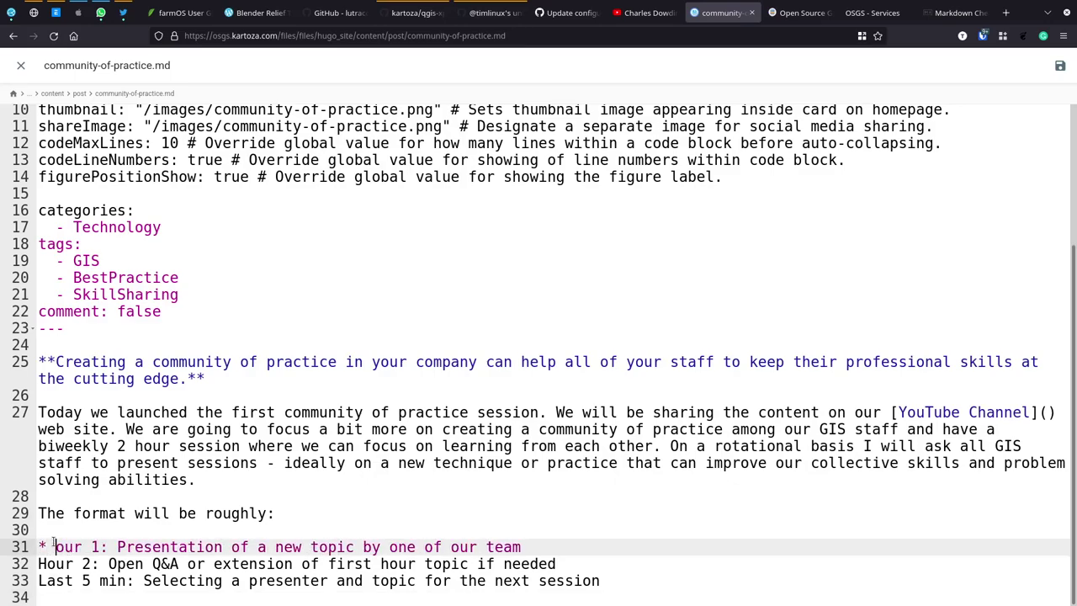
pyautogui.write('H')
pyautogui.press('Down')
pyautogui.press('Left')
pyautogui.press('Home')
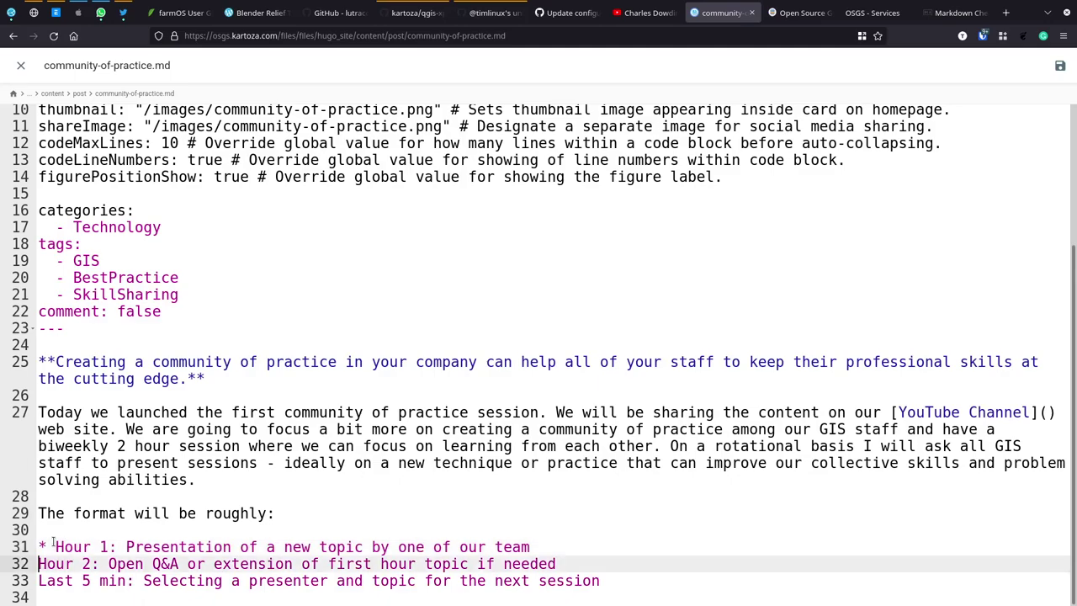
pyautogui.write('*')
pyautogui.press('Down')
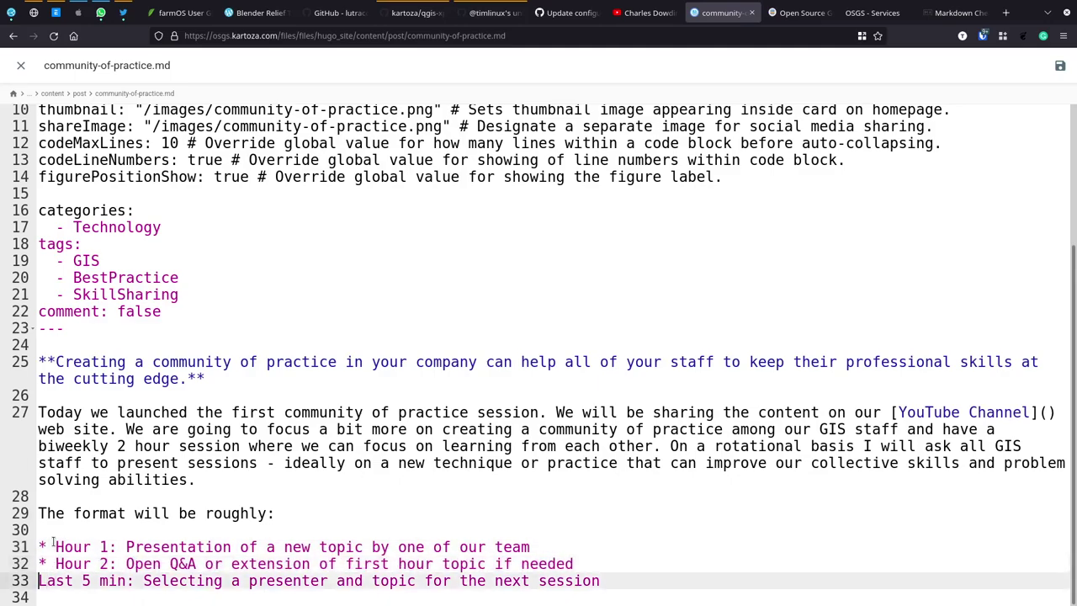
pyautogui.press('Home')
pyautogui.write('*')
pyautogui.press('Return')
pyautogui.write('*')
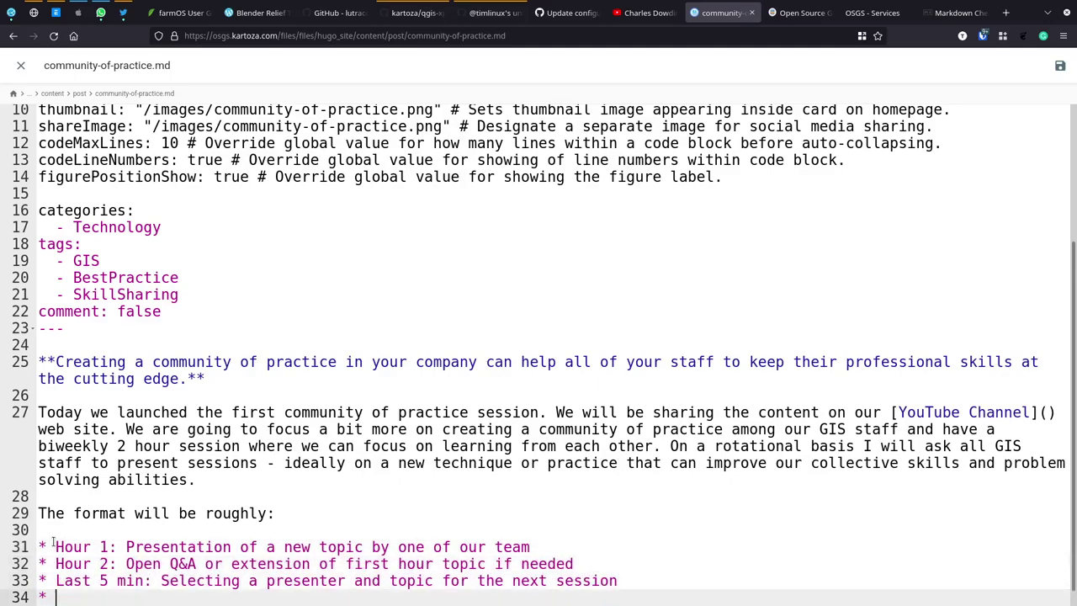
pyautogui.press('Return')
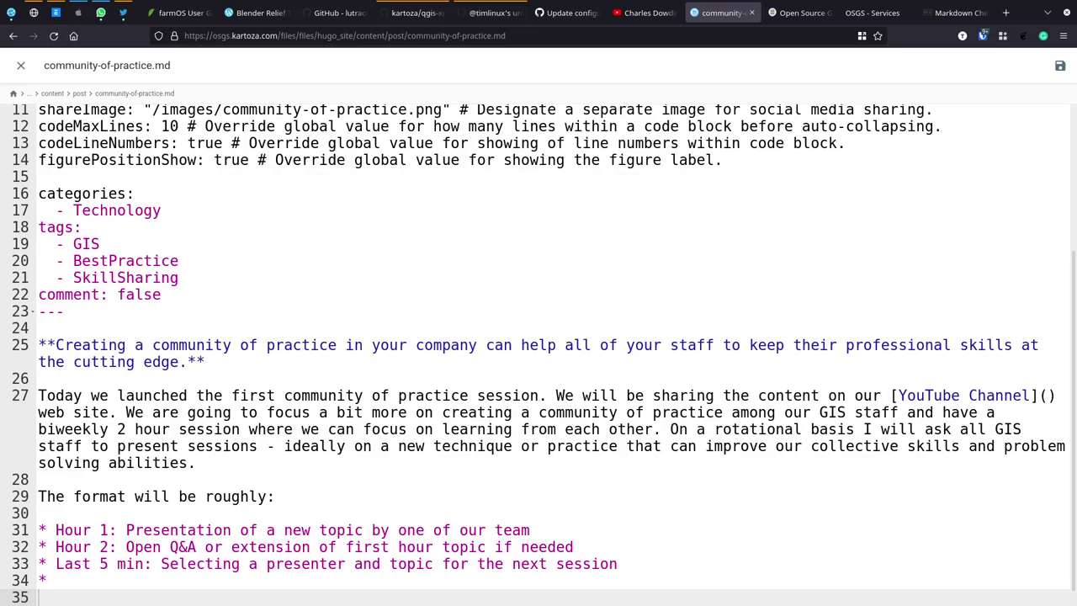
# Step: Paste the Kartoza YouTube channel URL into the link, save the post, and reload the blog
pyautogui.click(1046, 396)
pyautogui.write('https://www.youtube.com/user/kartozachannel')
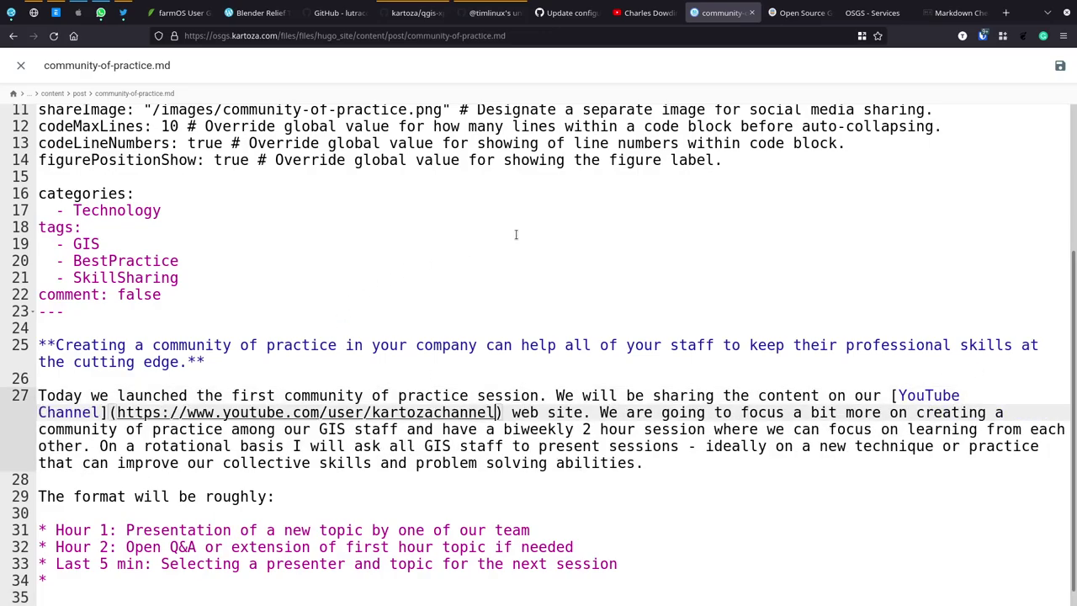
pyautogui.click(1060, 66)
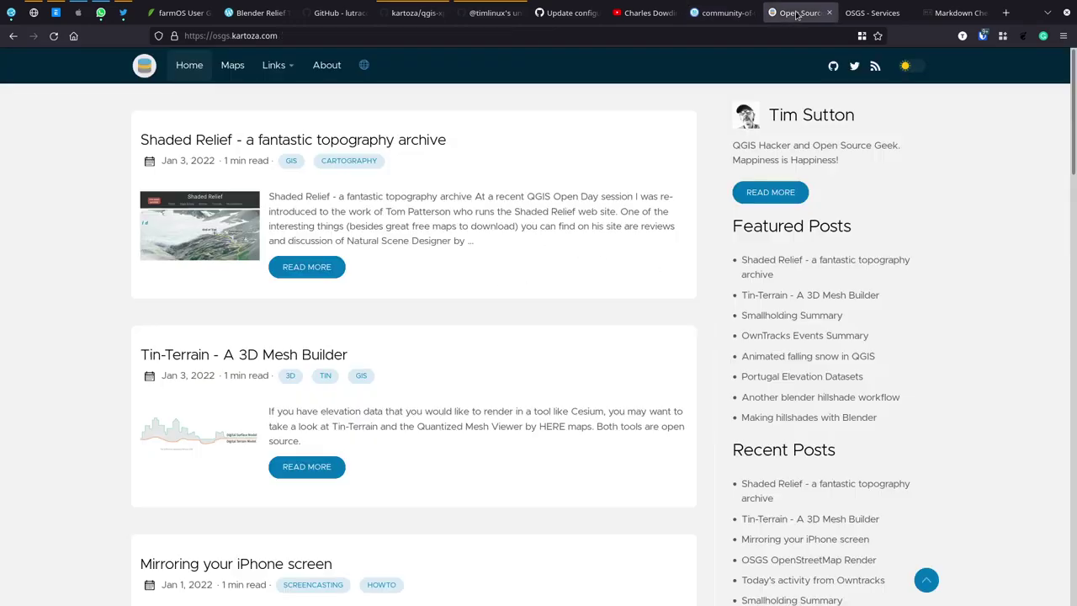
pyautogui.click(798, 14)
pyautogui.click(189, 68)
# Step: Close the post editor and navigate to the hugo_site/static/images folder
pyautogui.click(717, 15)
pyautogui.scroll(4, 250, 197)
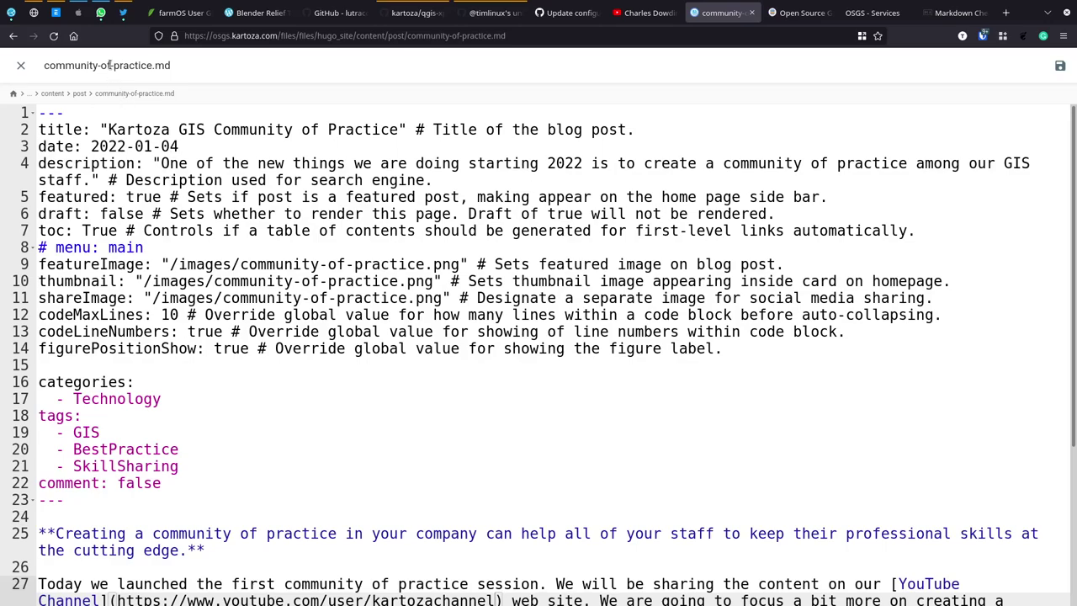
pyautogui.click(21, 66)
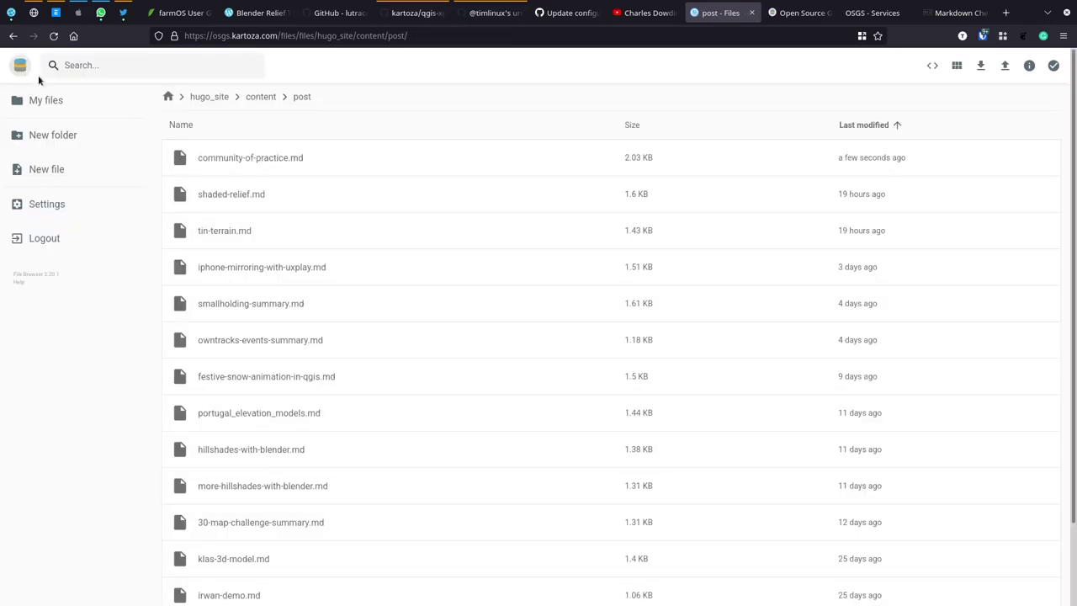
pyautogui.click(253, 98)
pyautogui.click(221, 96)
pyautogui.click(209, 159)
pyautogui.click(209, 158)
pyautogui.click(209, 159)
pyautogui.click(210, 159)
pyautogui.hotkey('alt', 'Tab')
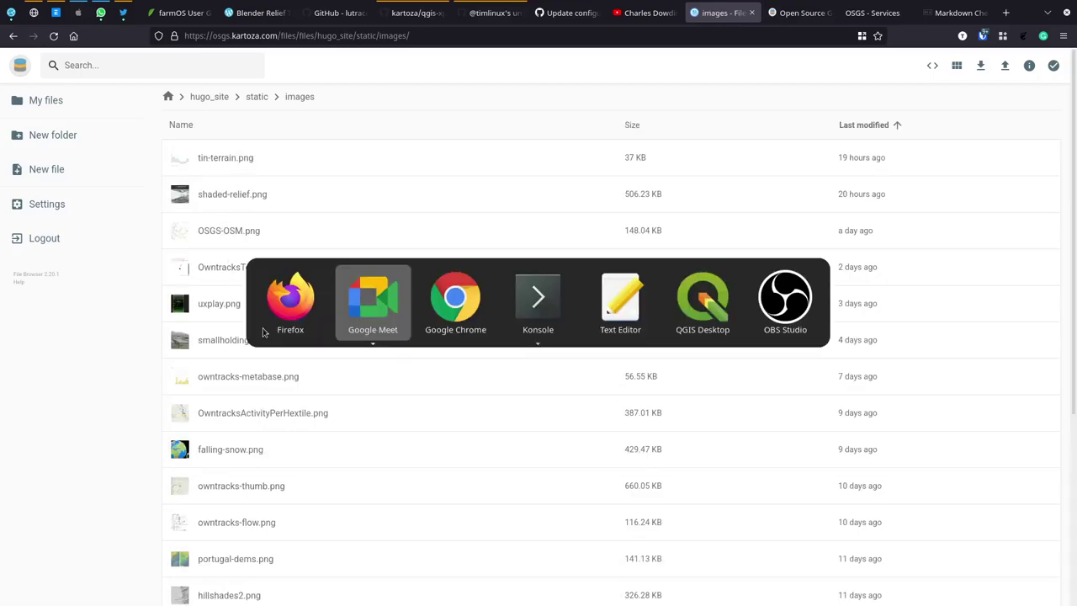
# Step: Upload community-of-practice.png from Downloads, sorted newest first, into the images folder
pyautogui.click(1003, 65)
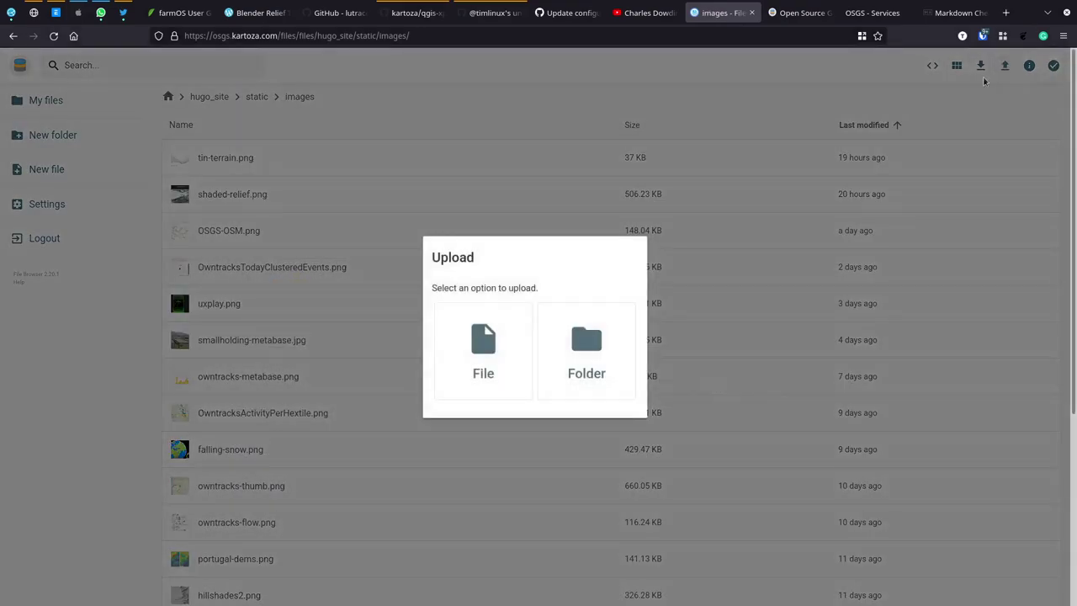
pyautogui.click(483, 349)
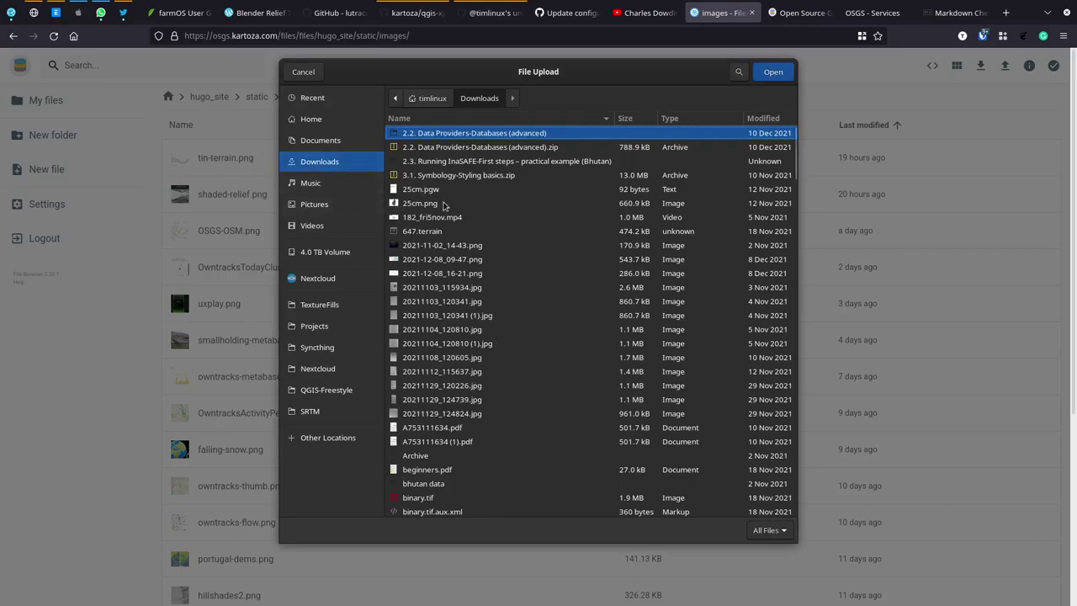
pyautogui.click(746, 120)
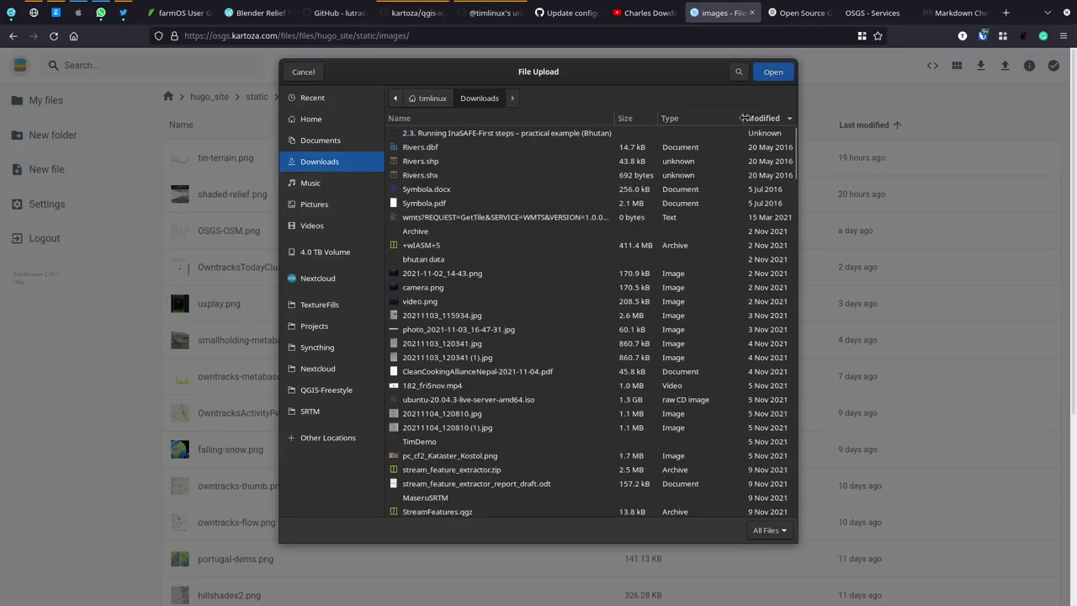
pyautogui.click(749, 120)
pyautogui.doubleClick(483, 135)
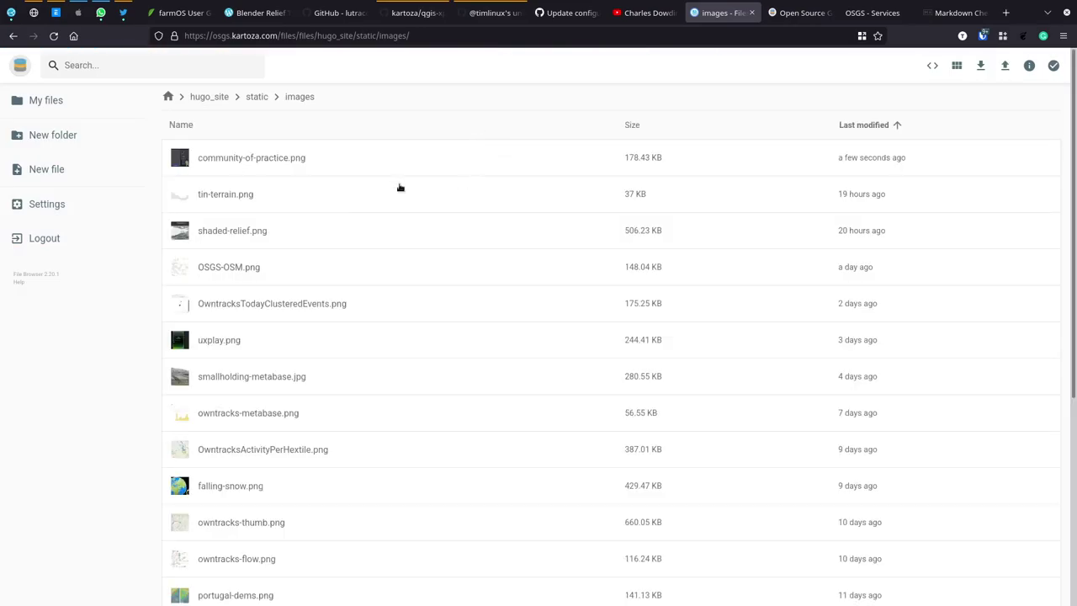
# Step: Reload the live blog home page and scroll through it and the second page of posts
pyautogui.click(785, 13)
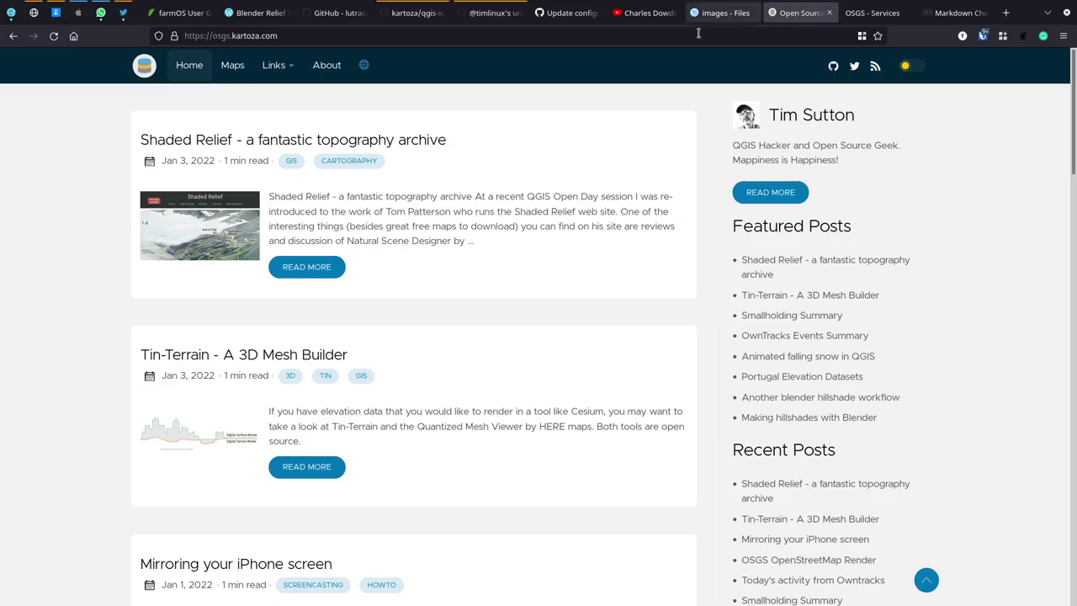
pyautogui.click(189, 67)
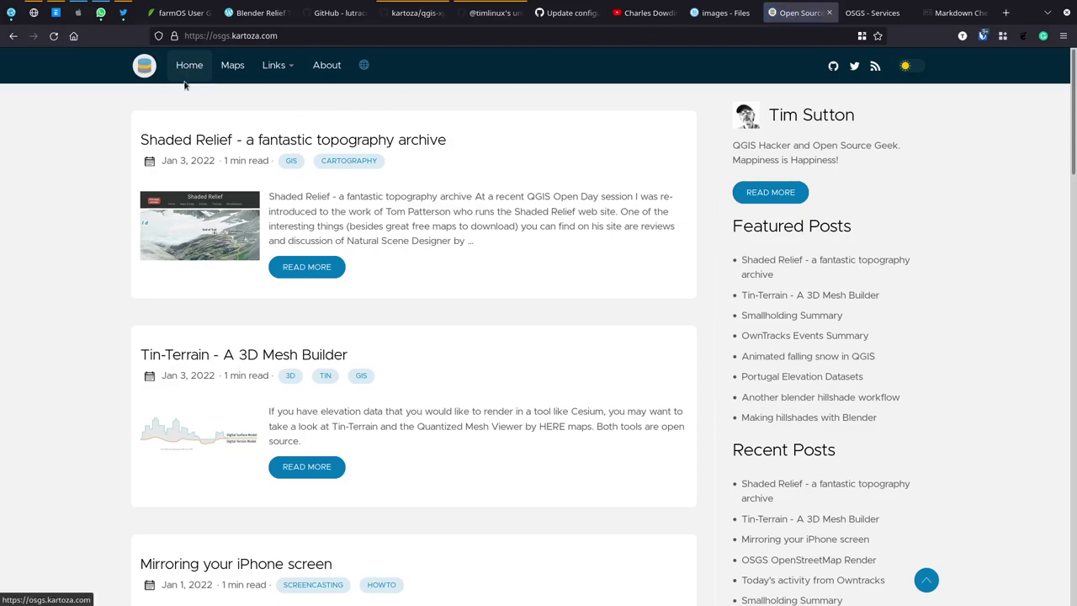
pyautogui.scroll(-7, 65, 281)
pyautogui.scroll(-15, 65, 282)
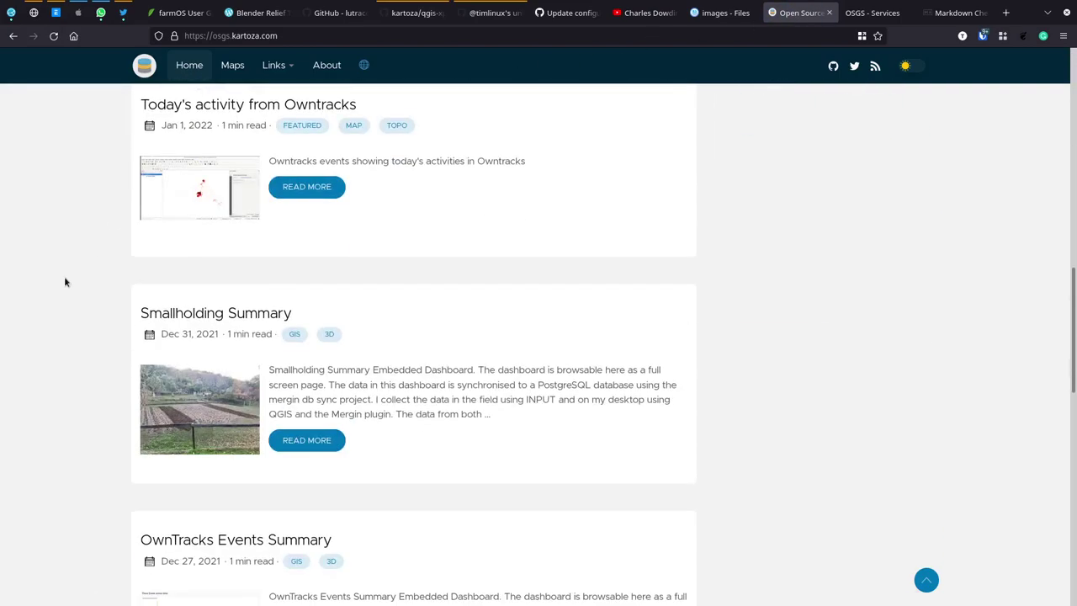
pyautogui.scroll(-3, 65, 282)
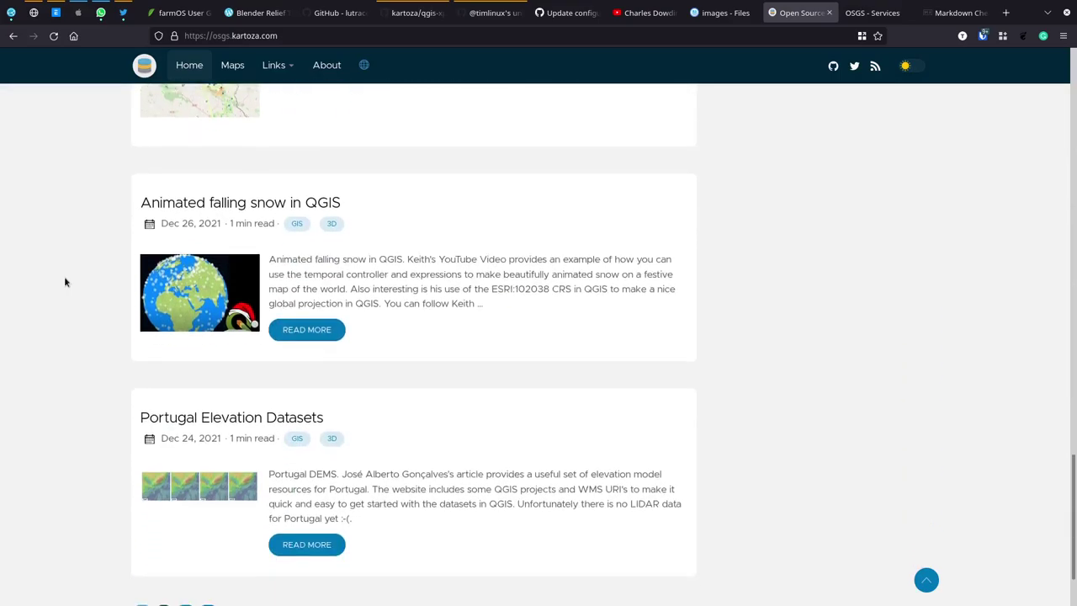
pyautogui.click(186, 511)
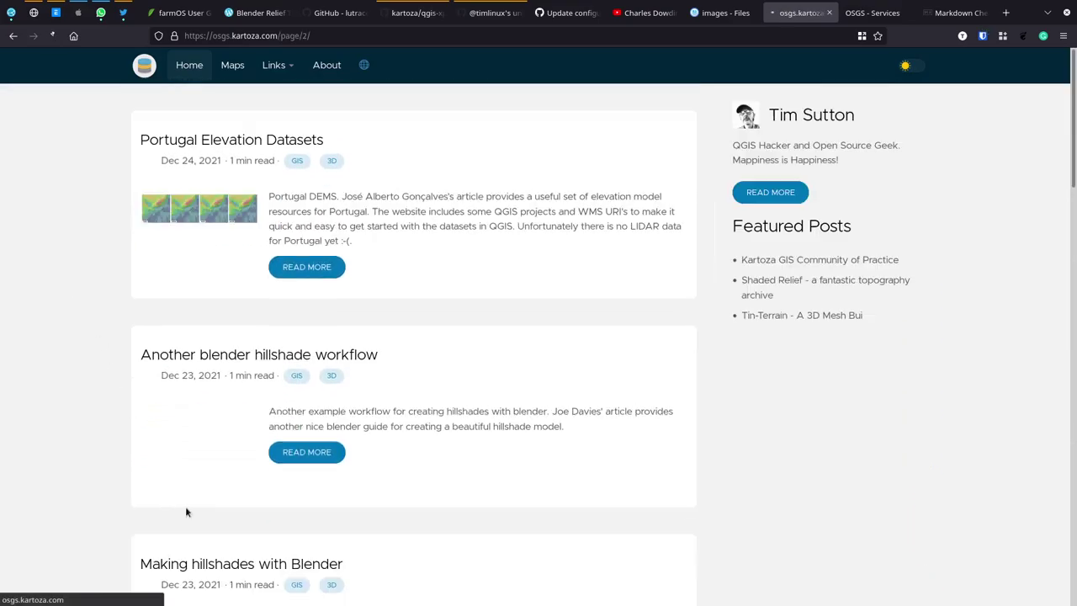
pyautogui.scroll(-3, 317, 323)
pyautogui.scroll(-10, 317, 323)
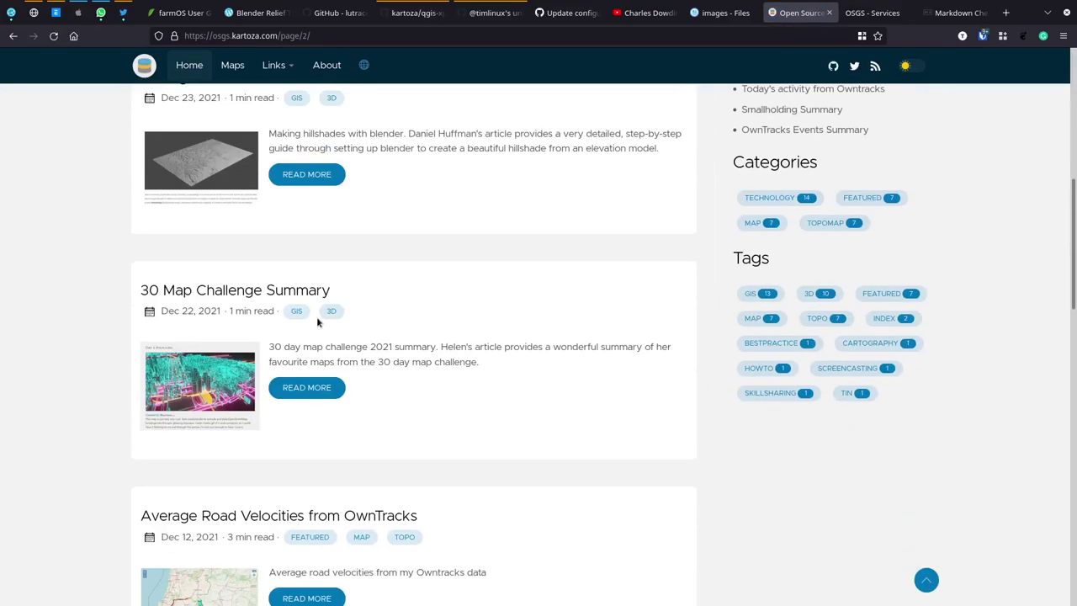
pyautogui.scroll(-7, 317, 323)
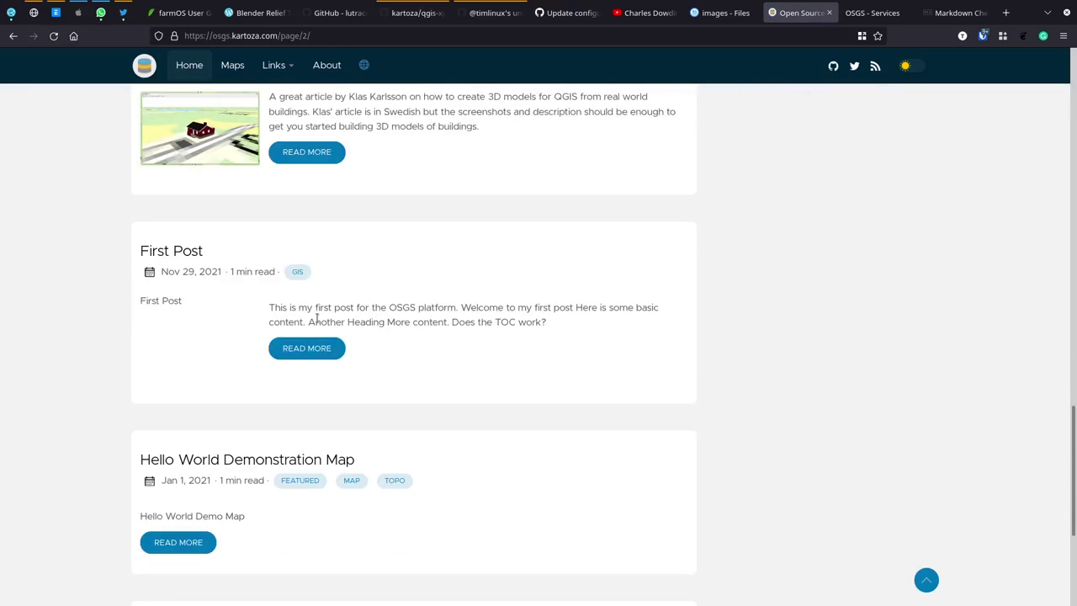
pyautogui.scroll(4, 318, 322)
pyautogui.scroll(3, 316, 323)
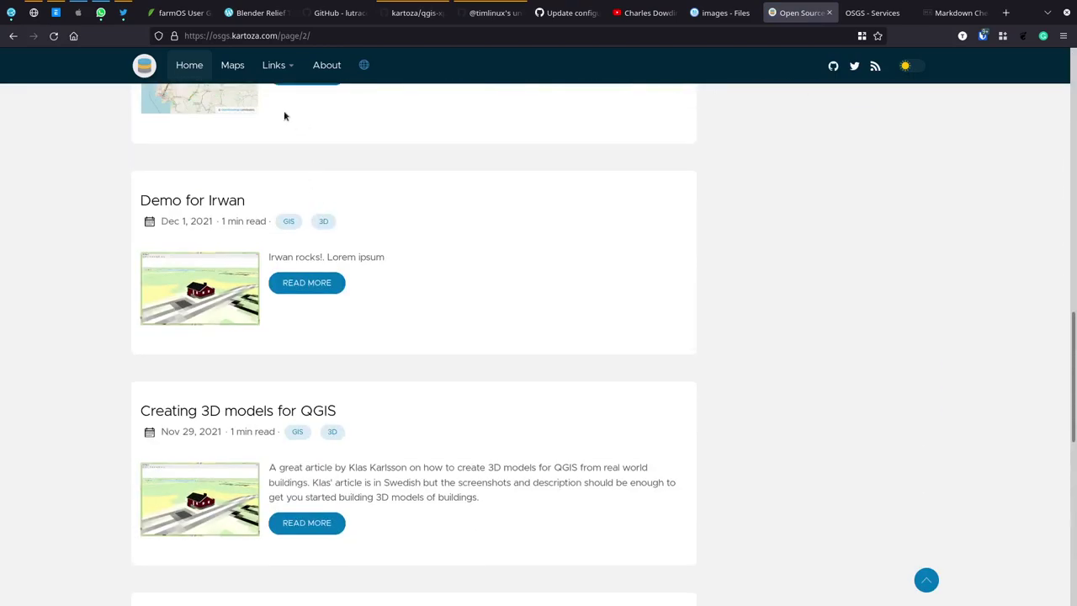
# Step: Browse the Maps page, then return to the blog home page
pyautogui.click(232, 65)
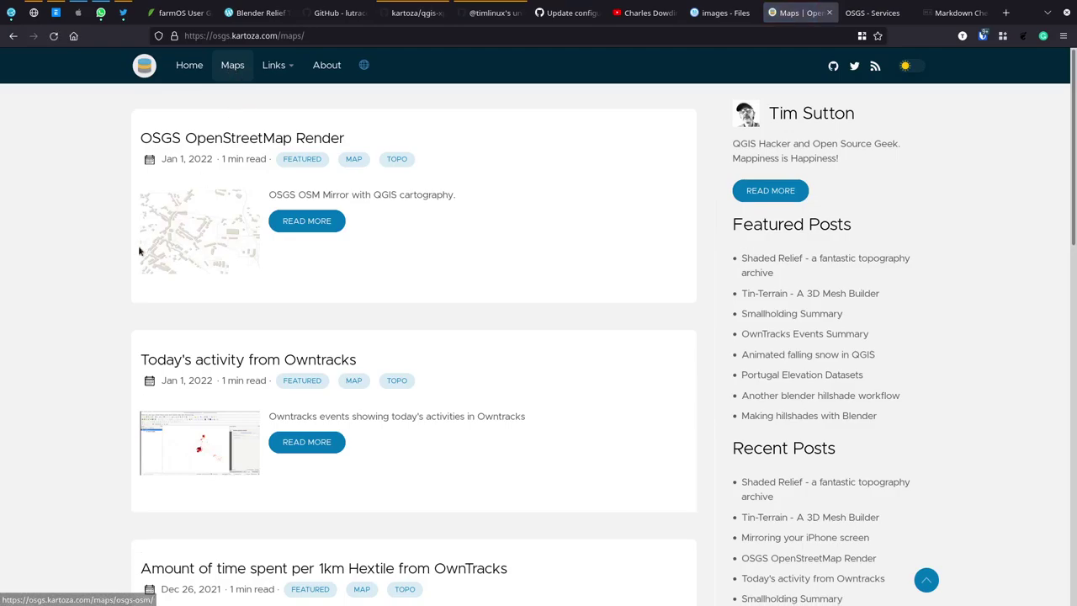
pyautogui.scroll(-7, 139, 247)
pyautogui.scroll(-4, 139, 247)
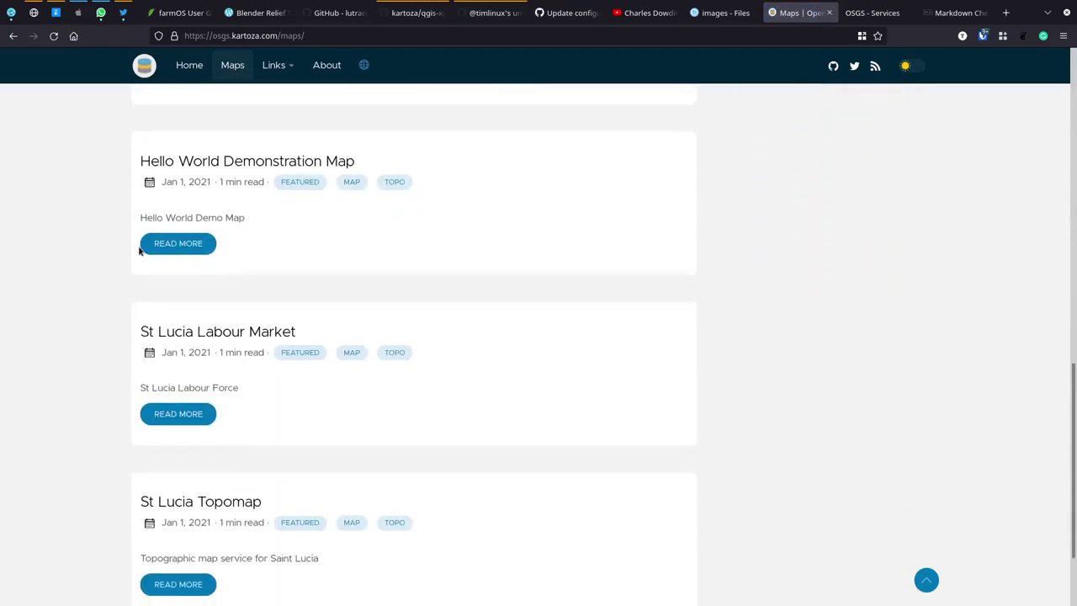
pyautogui.scroll(7, 157, 154)
pyautogui.click(189, 65)
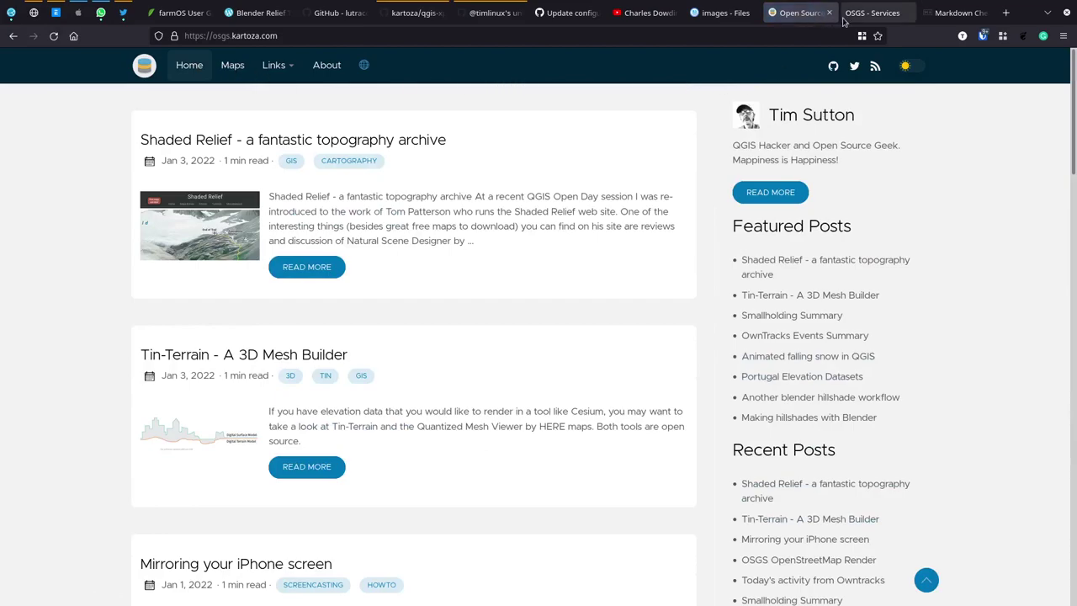
# Step: Browse hugo_site > content > post and open community-of-practice.md, scrolling through its front matter
pyautogui.click(715, 13)
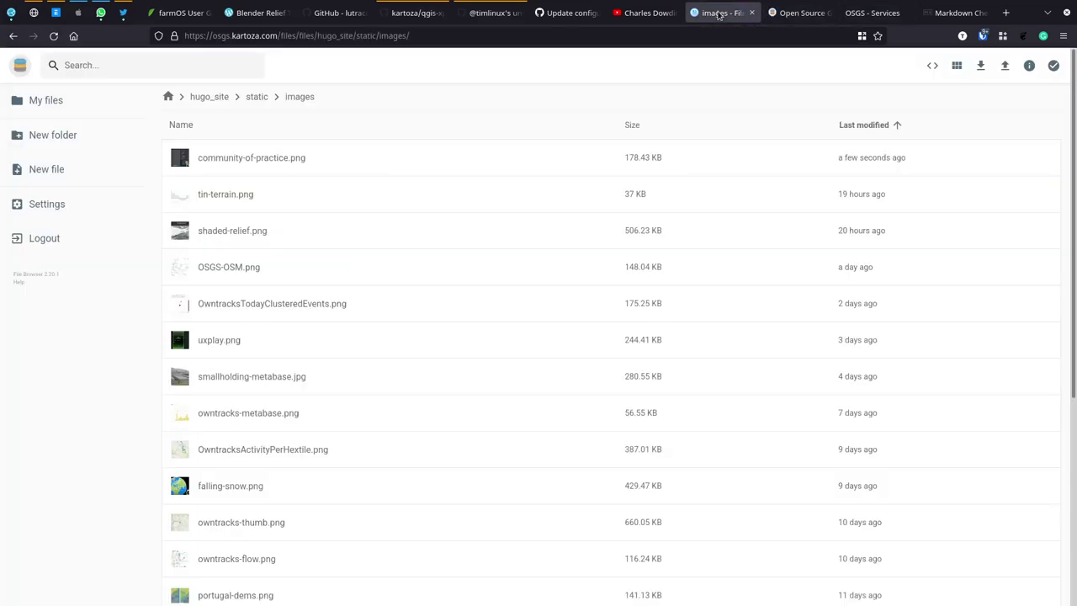
pyautogui.click(207, 98)
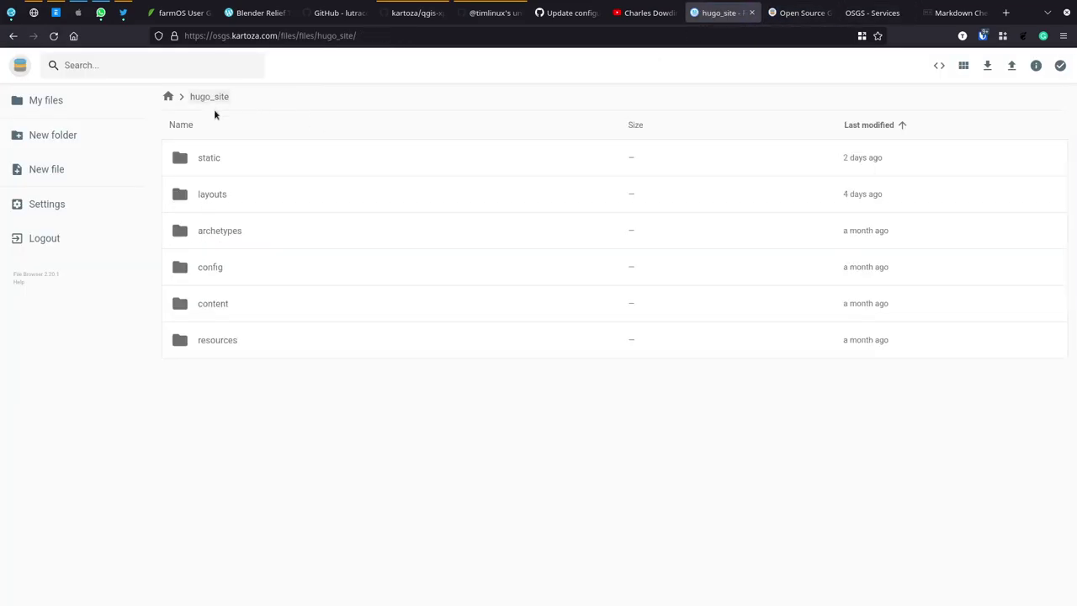
pyautogui.doubleClick(209, 305)
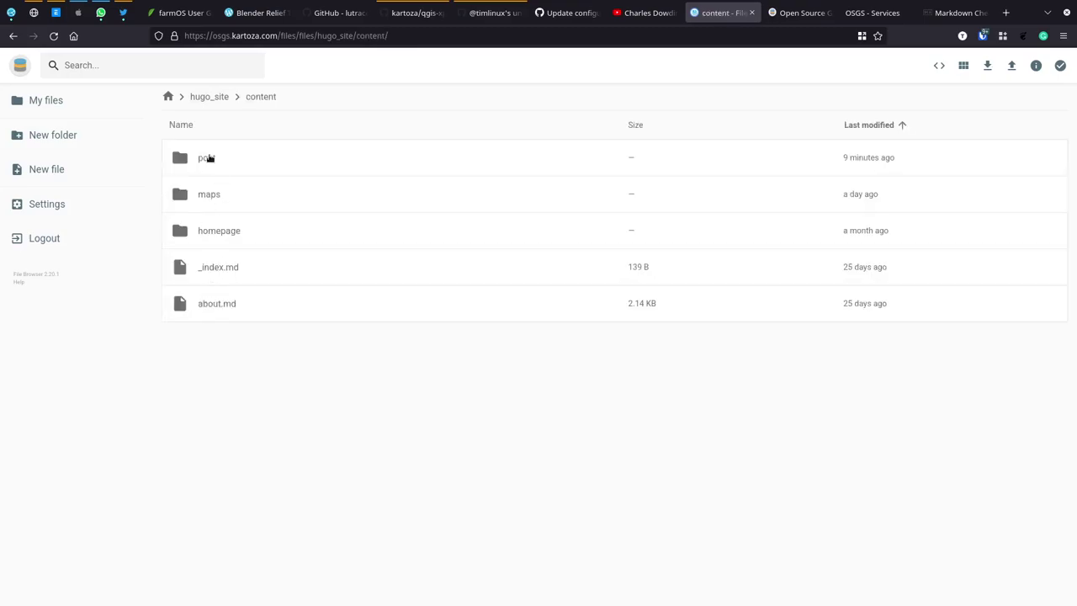
pyautogui.doubleClick(207, 157)
pyautogui.click(262, 158)
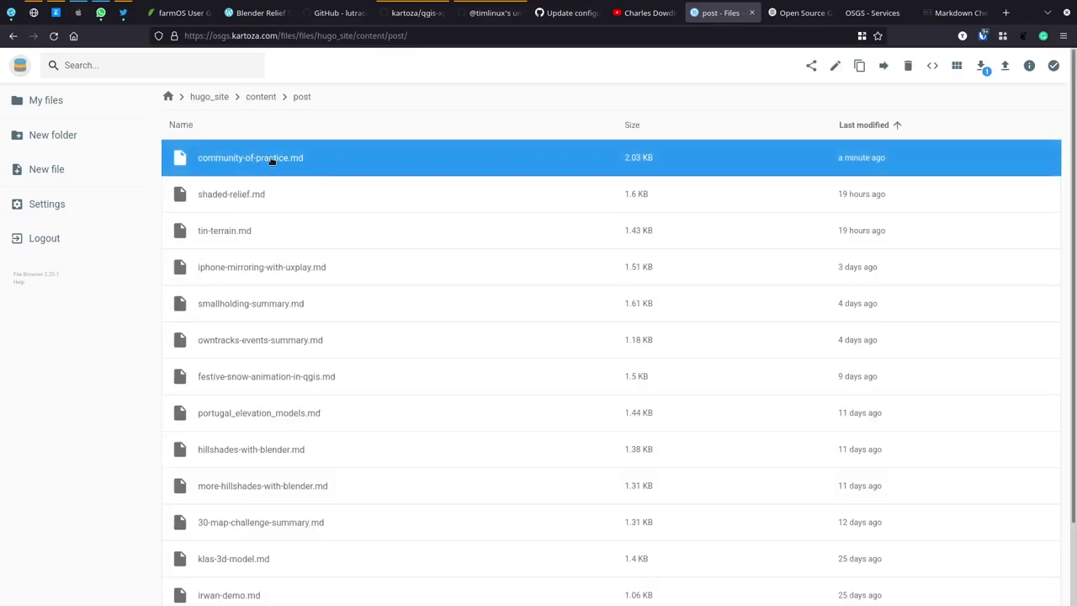
pyautogui.doubleClick(269, 161)
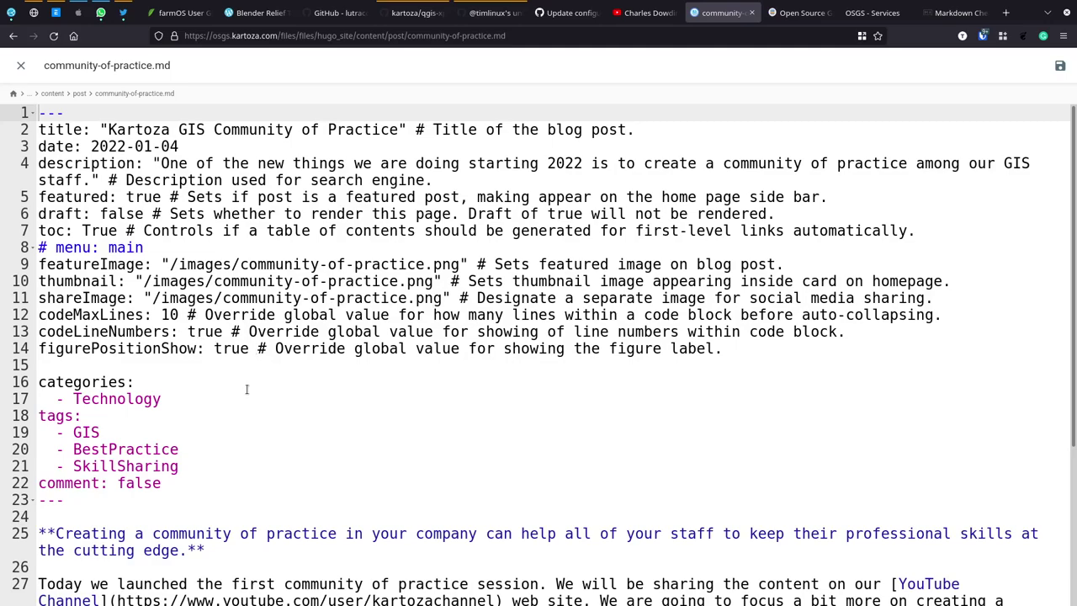
pyautogui.scroll(-3, 246, 389)
pyautogui.scroll(-2, 246, 388)
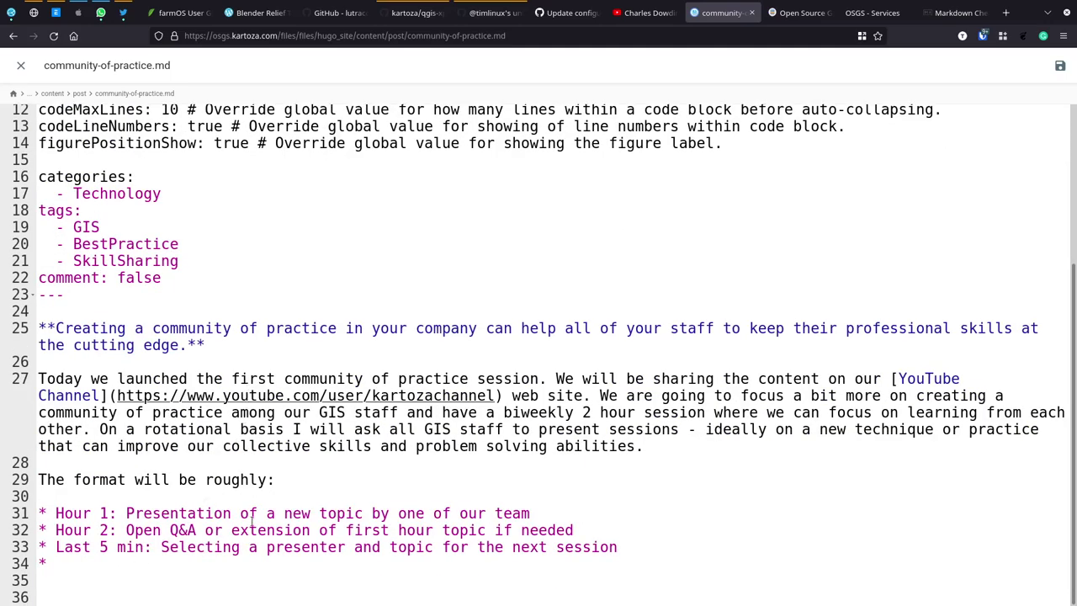
pyautogui.hotkey('alt', 'Tab')
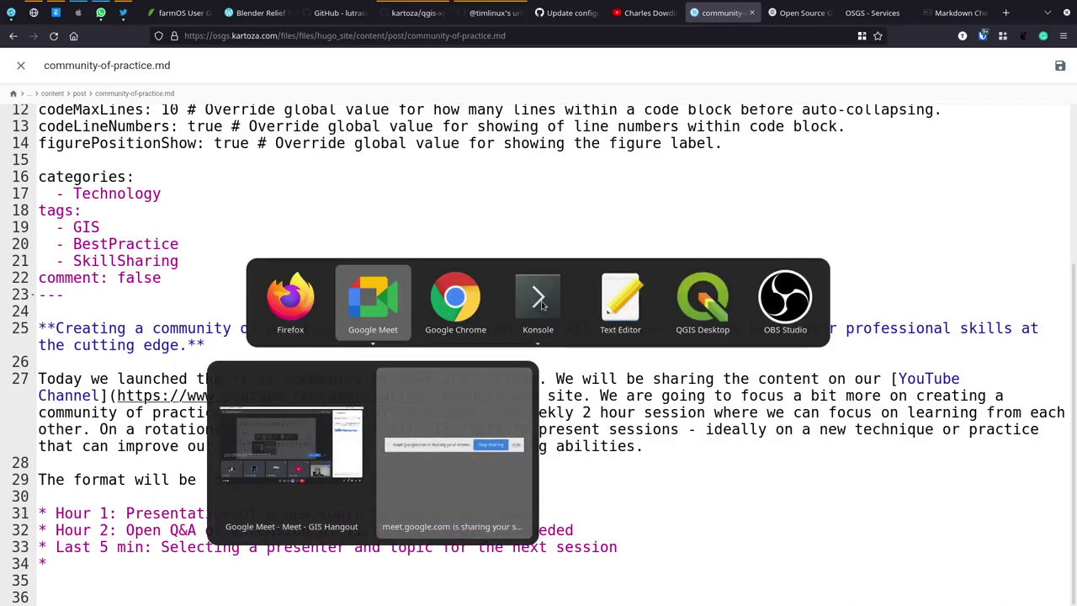
# Step: Run make hugo-logs in Konsole's osgs session to follow the Hugo build logs
pyautogui.click(543, 299)
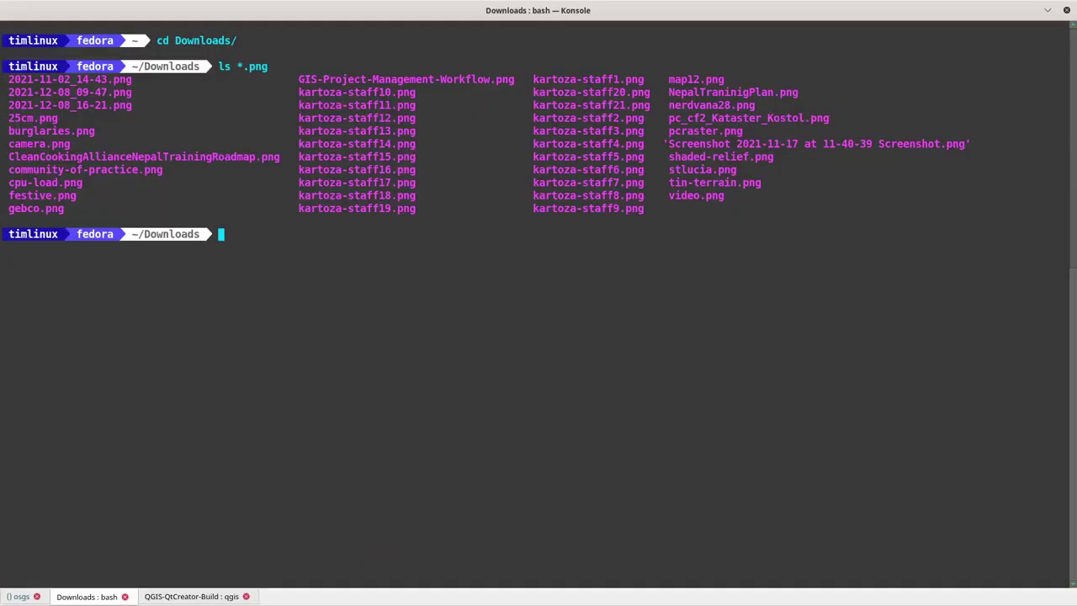
pyautogui.hotkey('shift', 'Left')
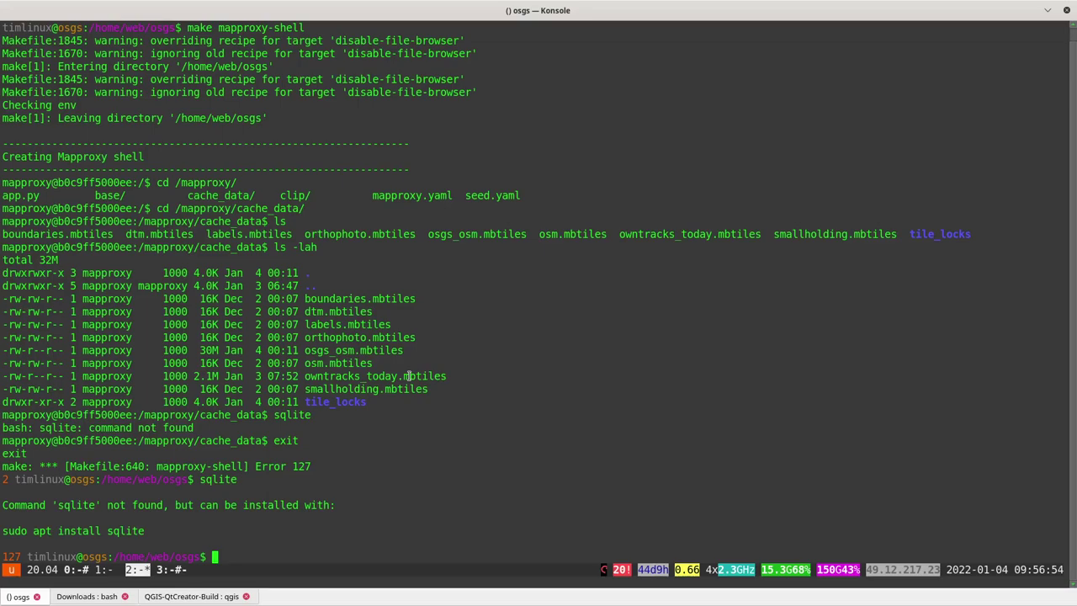
pyautogui.write('make hugo-logs')
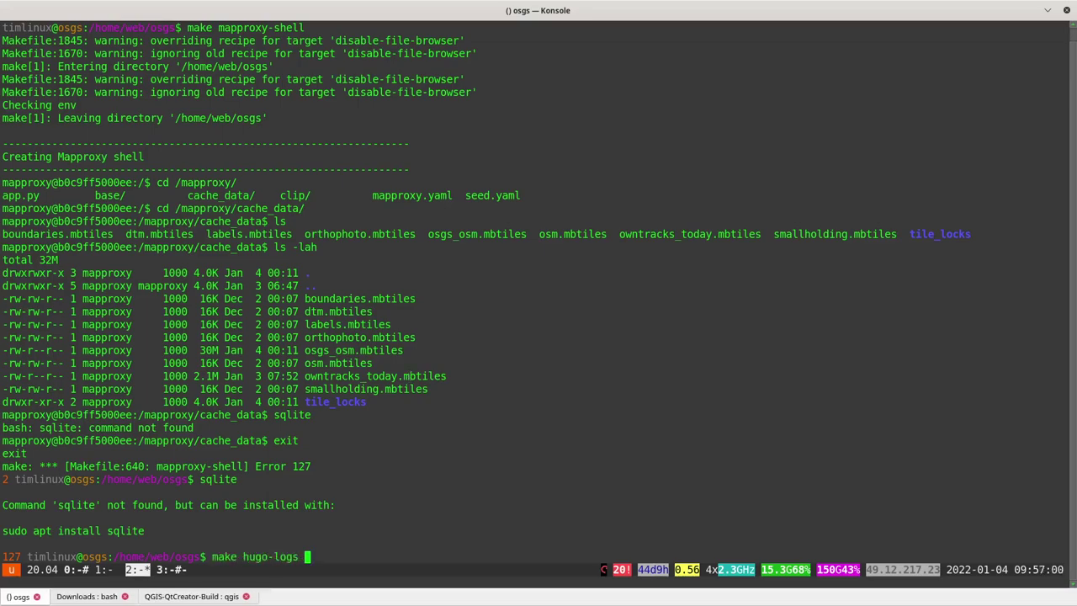
pyautogui.press('Return')
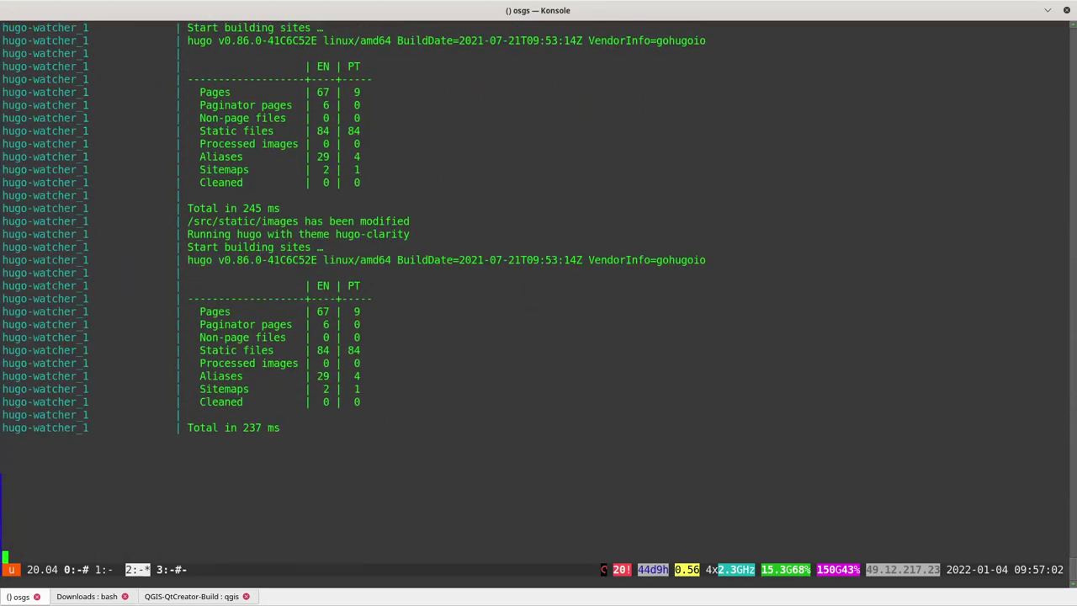
# Step: Save community-of-practice.md and confirm the log shows the site rebuilt in 270 ms
pyautogui.hotkey('alt', 'Tab')
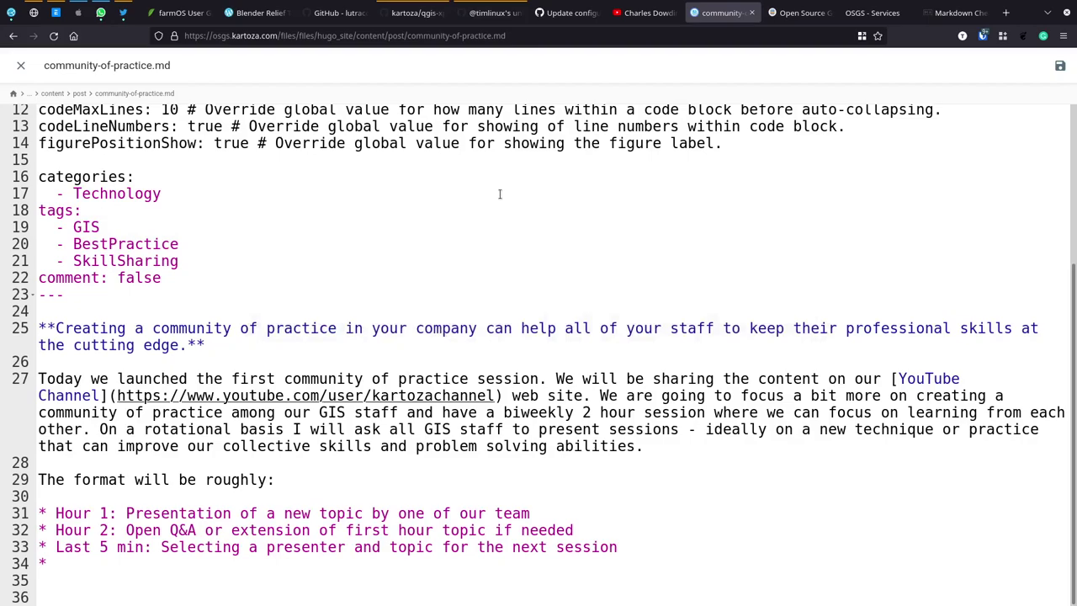
pyautogui.click(1060, 66)
pyautogui.hotkey('alt', 'Tab')
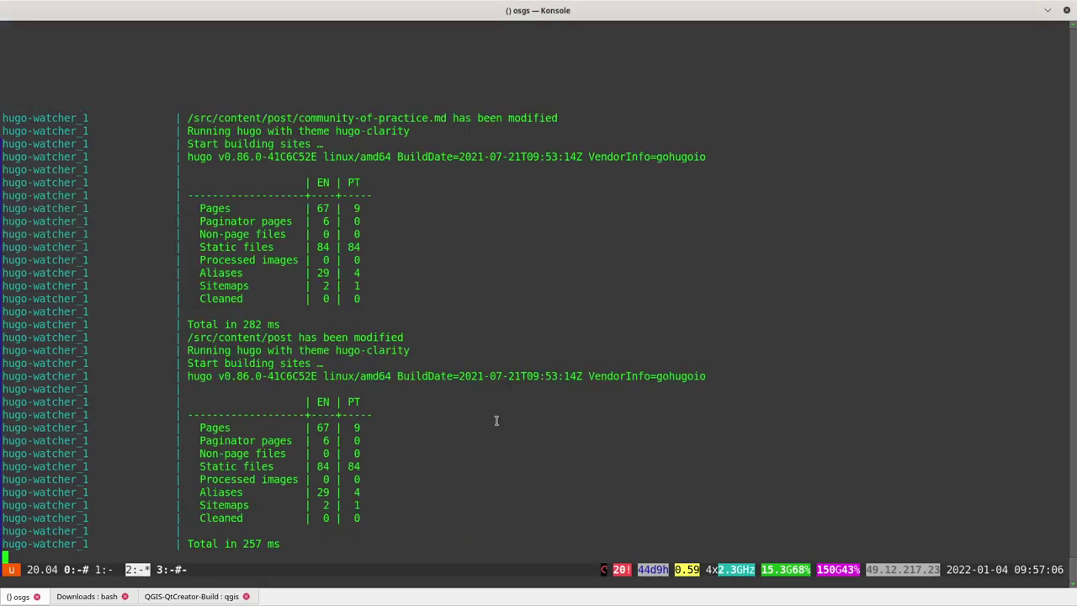
pyautogui.press('Return')
pyautogui.press('Return')
pyautogui.press('Return')
pyautogui.press('Return')
pyautogui.press('Return')
pyautogui.press('Return')
pyautogui.press('Return')
pyautogui.press('Return')
pyautogui.press('Return')
pyautogui.press('Return')
pyautogui.press('Return')
pyautogui.press('Return')
pyautogui.press('Return')
pyautogui.press('Return')
pyautogui.press('Return')
pyautogui.press('Return')
pyautogui.press('Return')
pyautogui.press('Return')
pyautogui.press('Return')
pyautogui.press('Return')
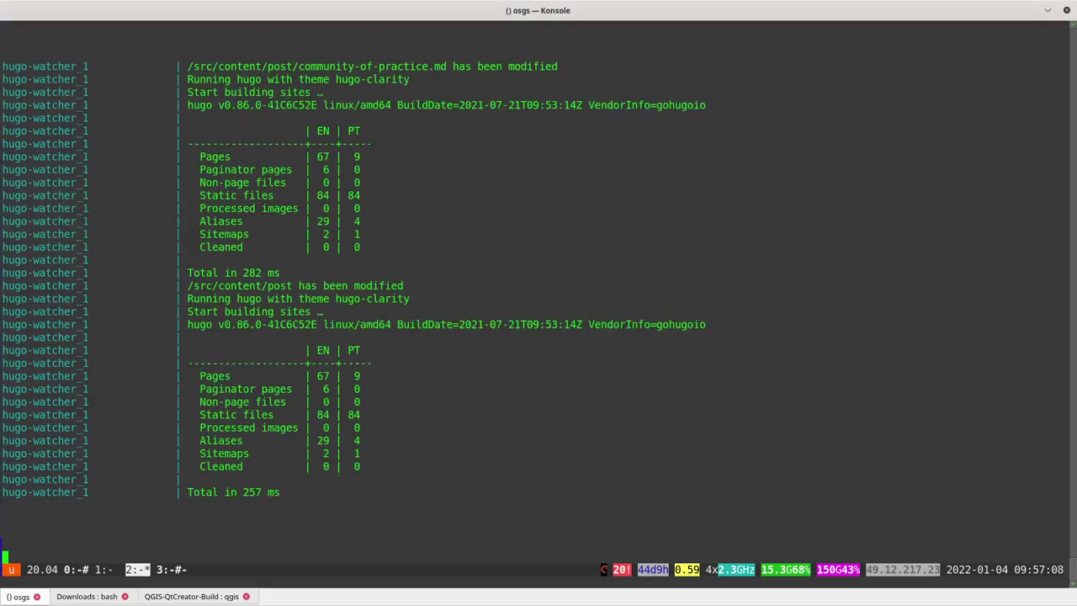
pyautogui.press('Return')
pyautogui.press('Return')
pyautogui.press('Return')
pyautogui.press('Return')
pyautogui.press('Return')
pyautogui.press('Return')
pyautogui.press('Return')
pyautogui.press('Return')
pyautogui.hotkey('alt', 'Tab')
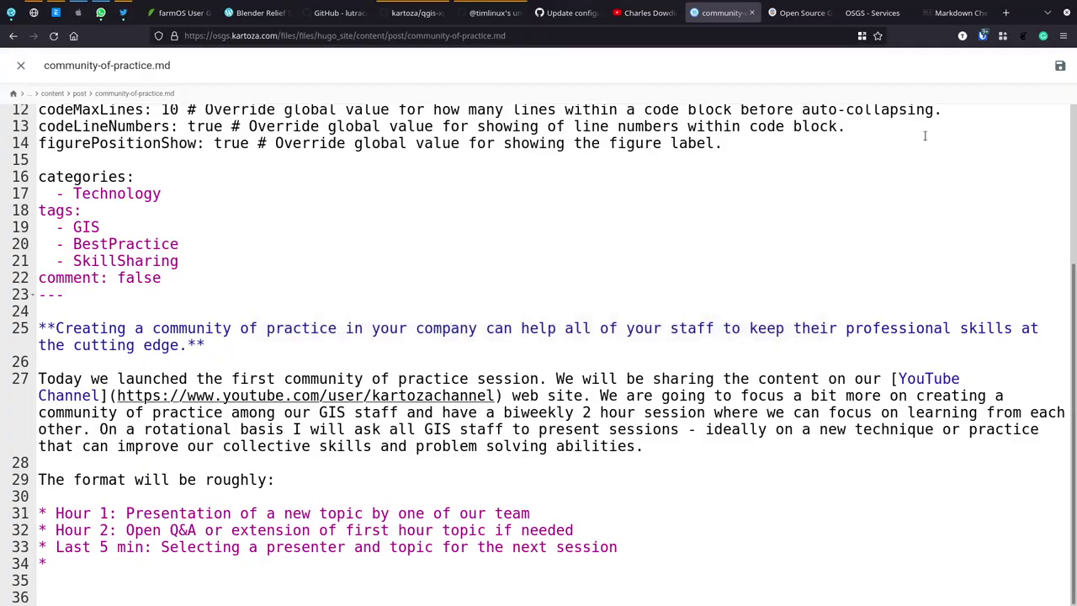
pyautogui.click(1059, 66)
pyautogui.hotkey('alt', 'Tab')
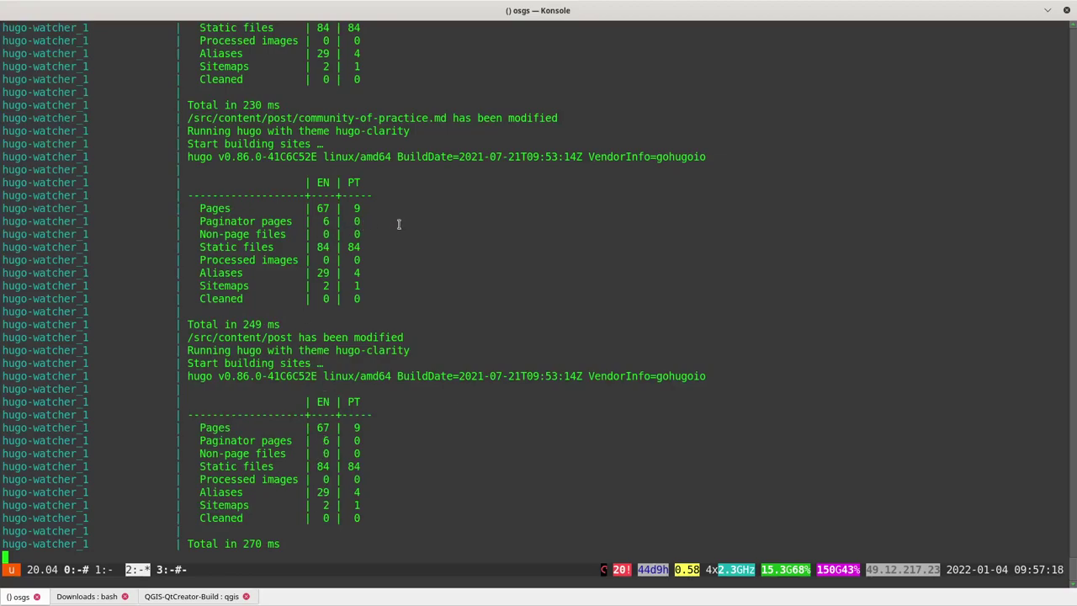
pyautogui.hotkey('alt', 'Tab')
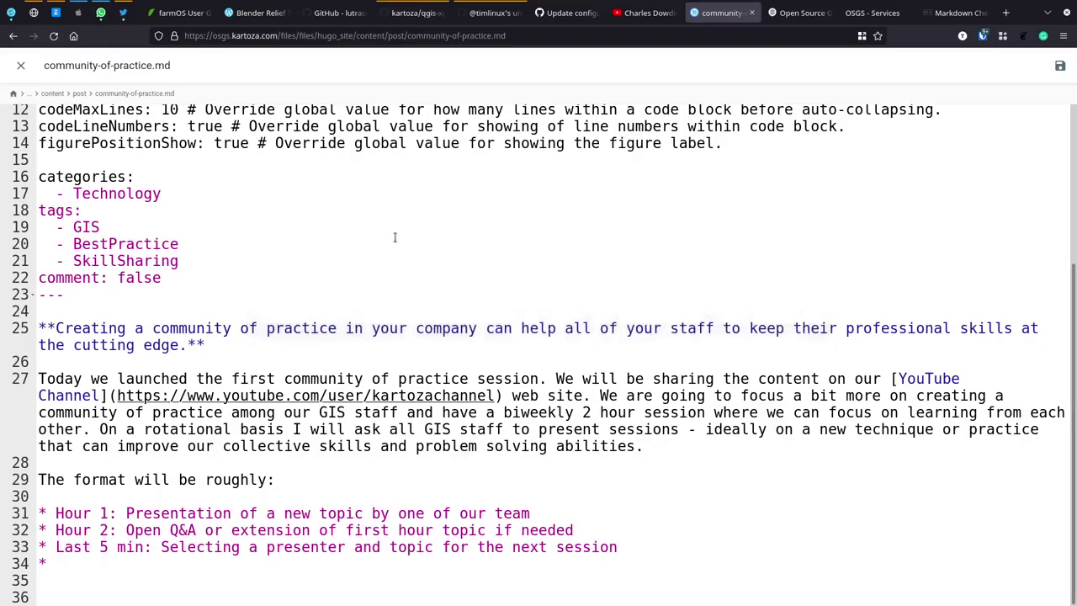
pyautogui.scroll(5, 212, 194)
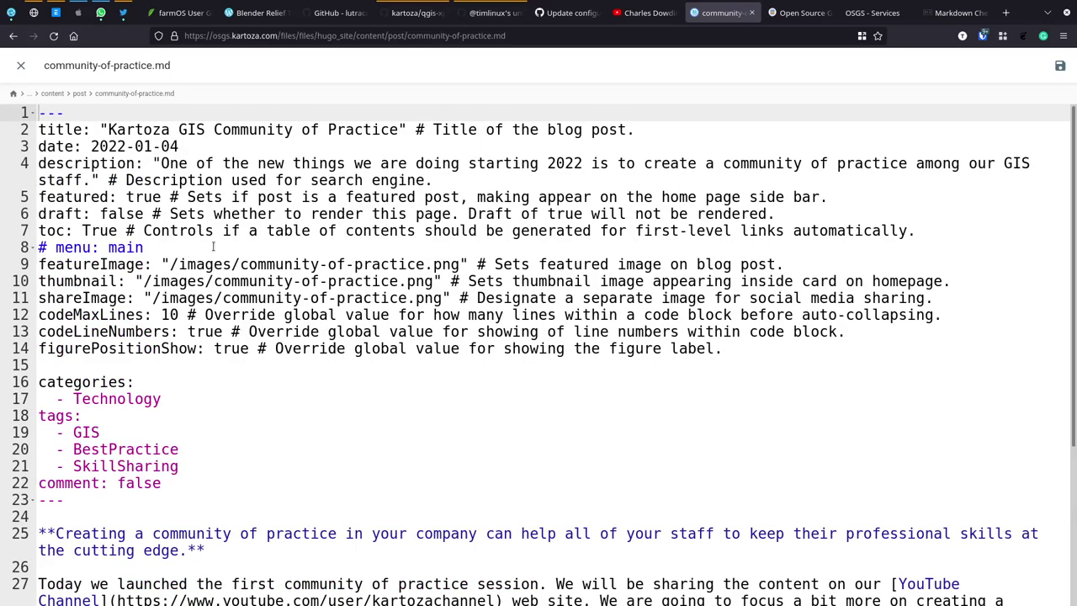
# Step: Close the community-of-practice.md editor and open shaded-relief.md
pyautogui.scroll(-3, 239, 385)
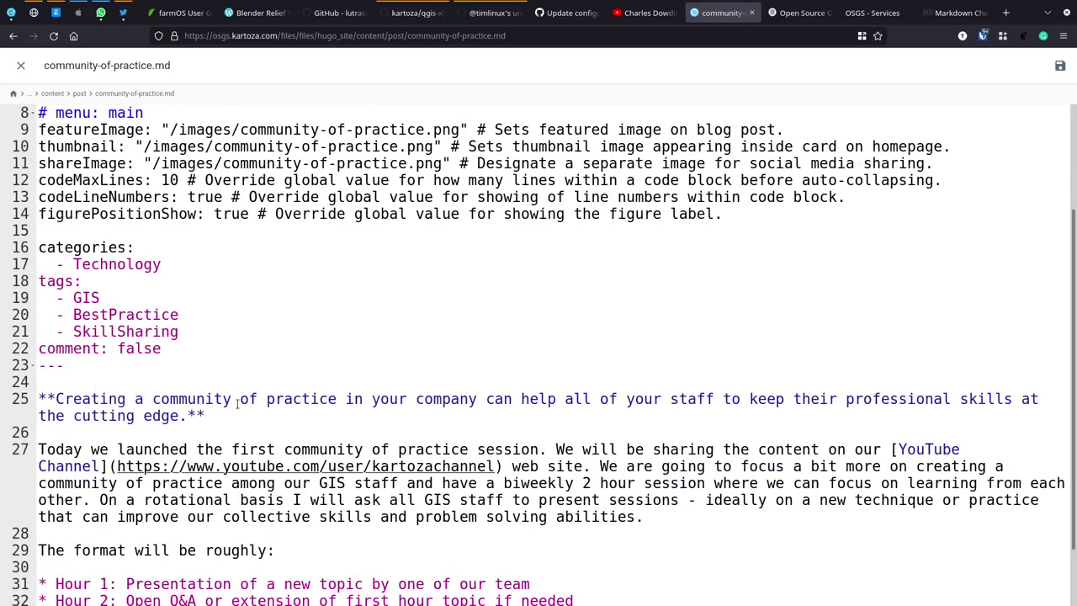
pyautogui.scroll(-2, 237, 402)
pyautogui.scroll(5, 245, 336)
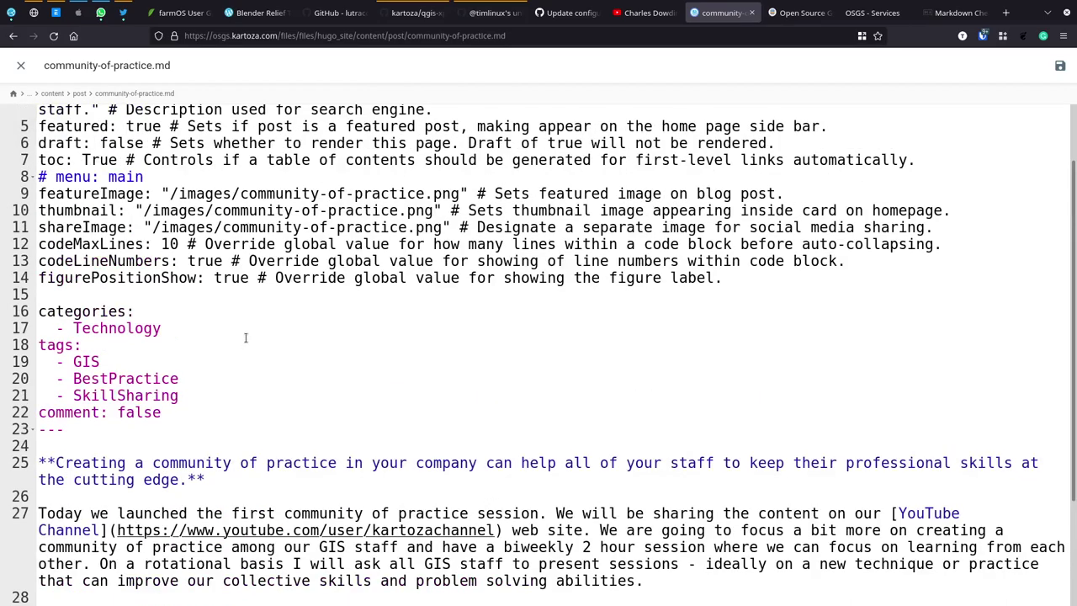
pyautogui.click(21, 65)
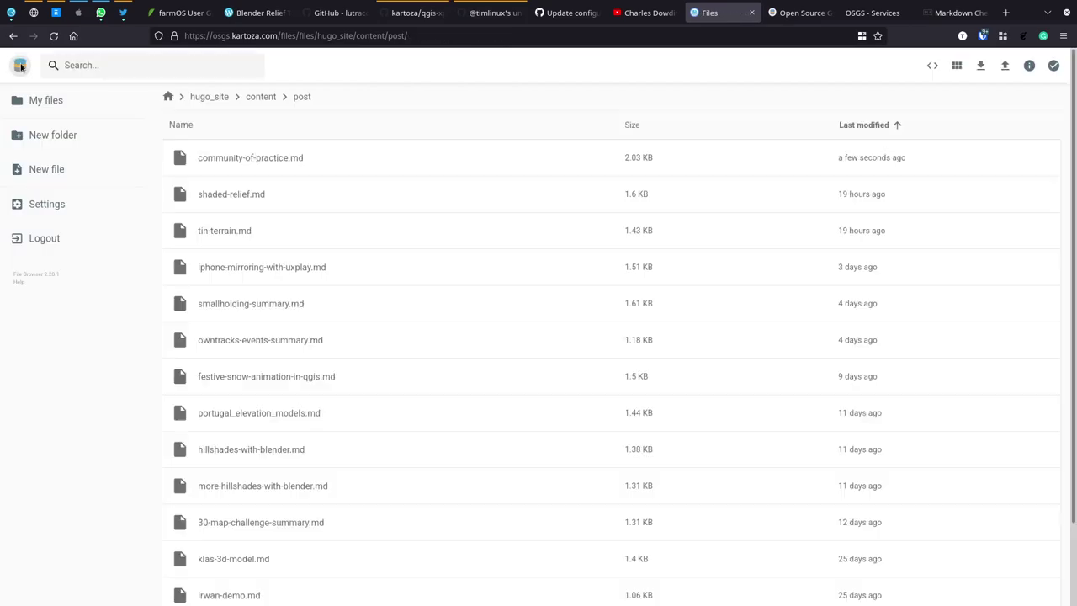
pyautogui.click(229, 194)
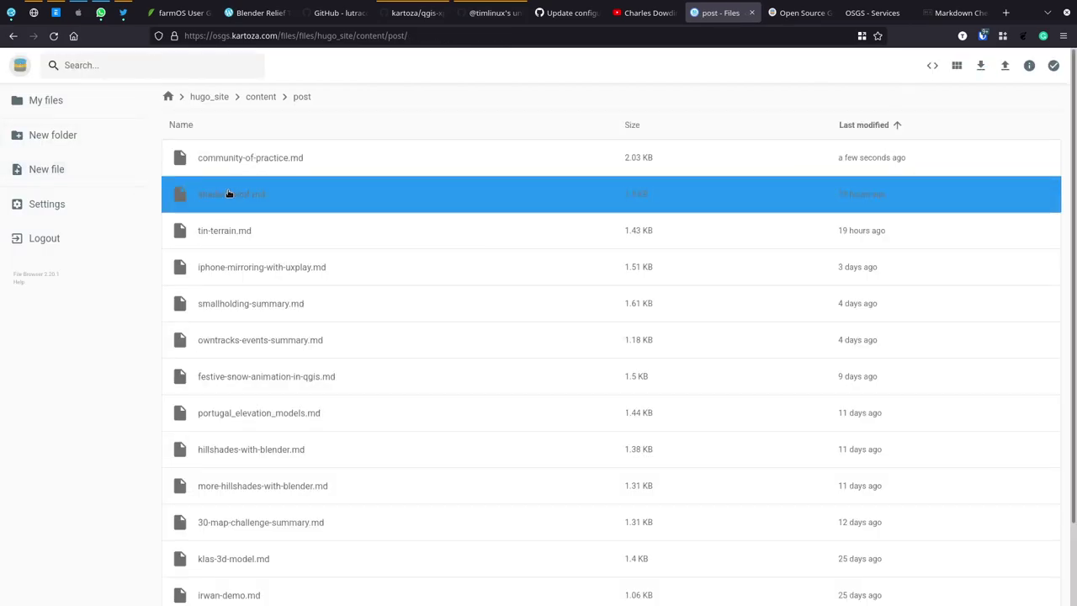
pyautogui.click(229, 195)
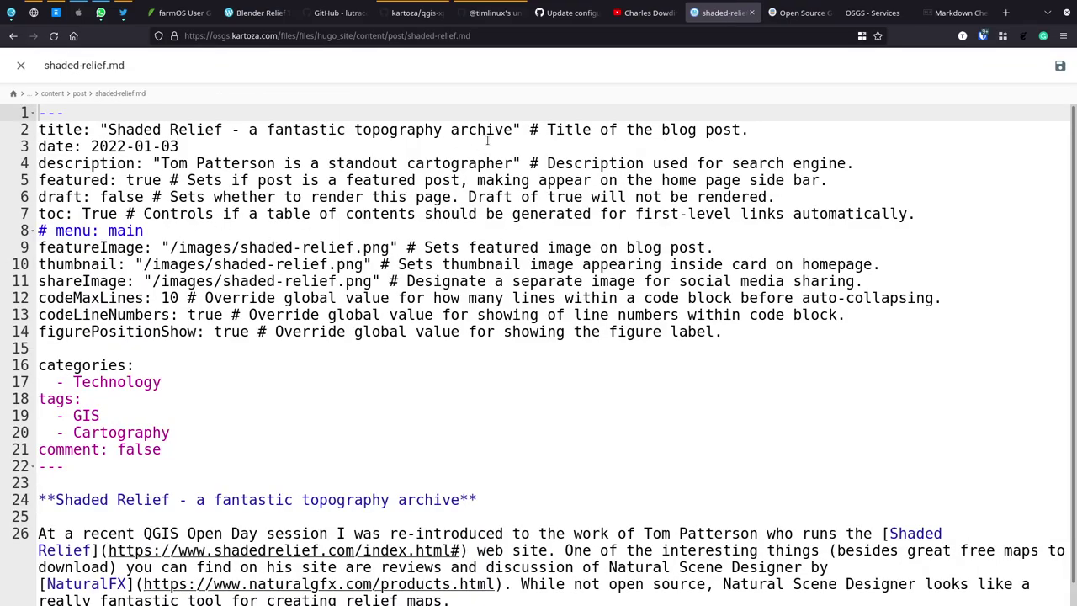
# Step: Append '!' after 'archive' in the shaded-relief.md title and save the file
pyautogui.click(512, 129)
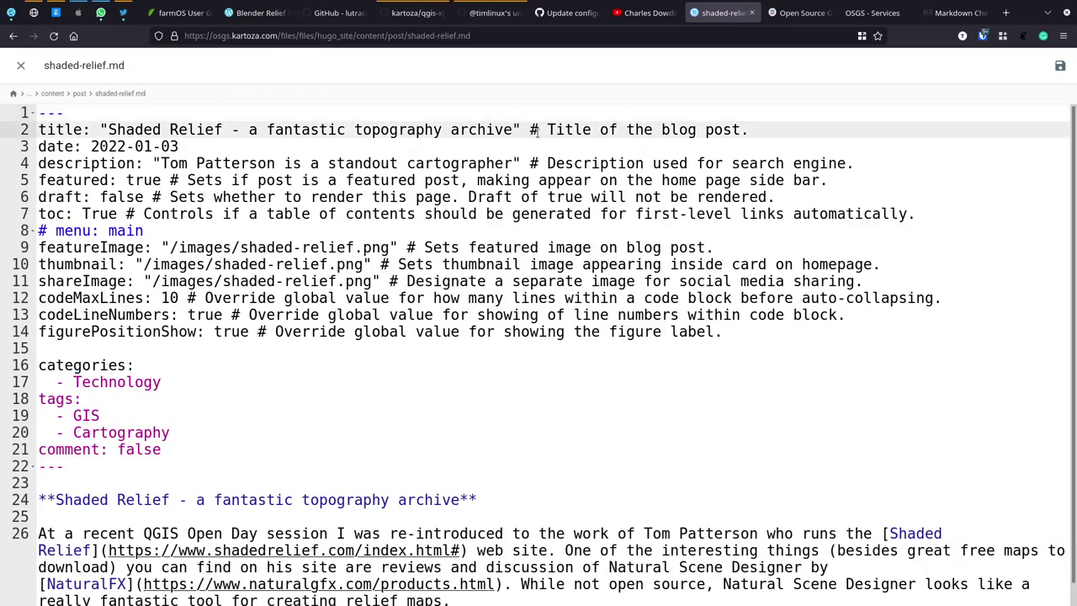
pyautogui.write('!')
pyautogui.click(1060, 65)
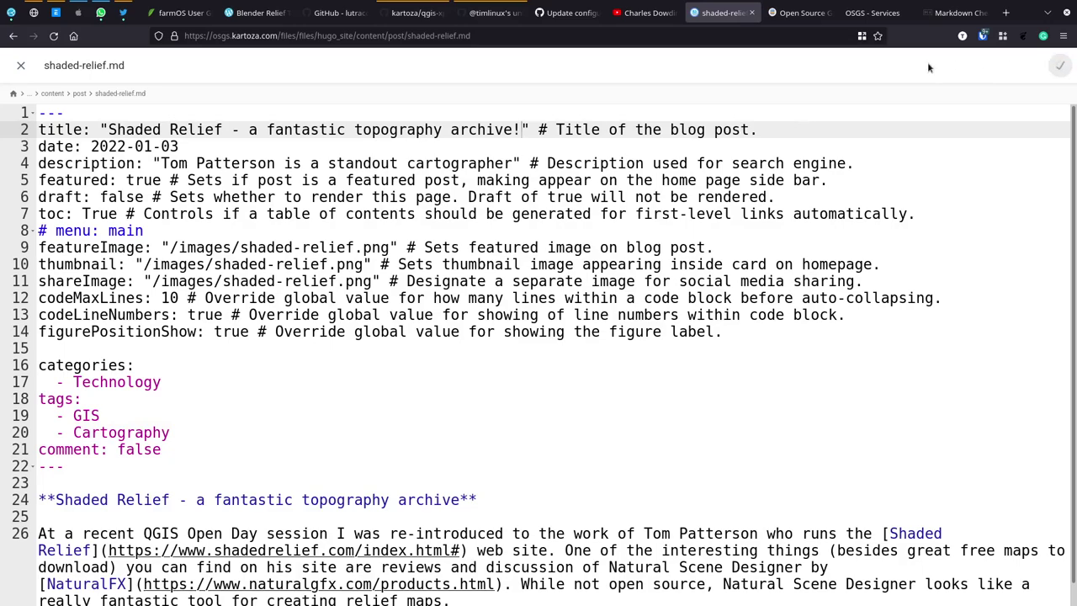
pyautogui.click(800, 13)
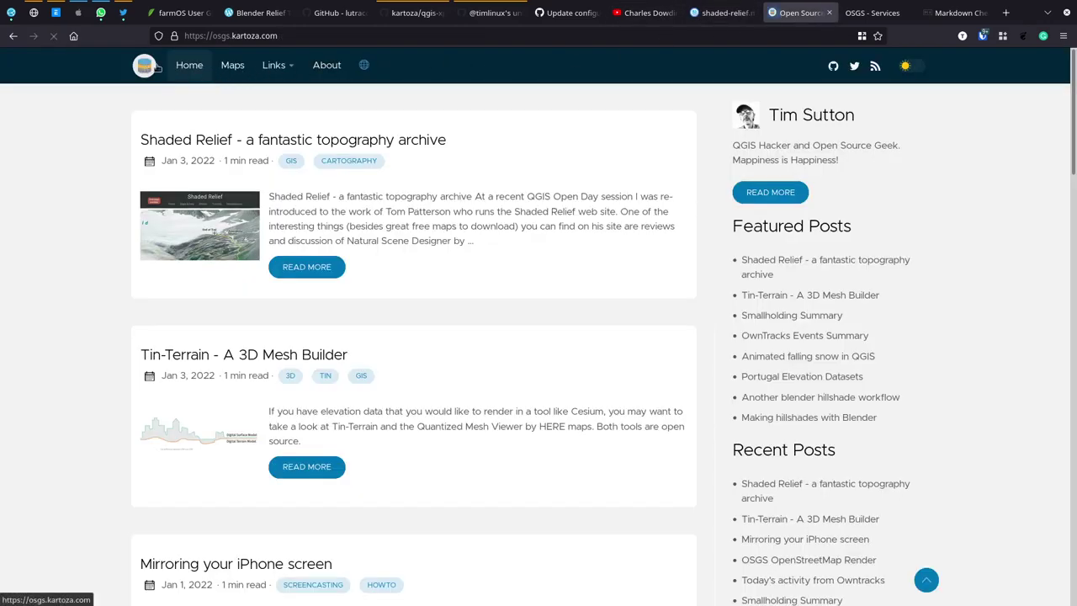
# Step: Reload the blog home page and read the Kartoza GIS Community of Practice post down to its Overview
pyautogui.click(183, 70)
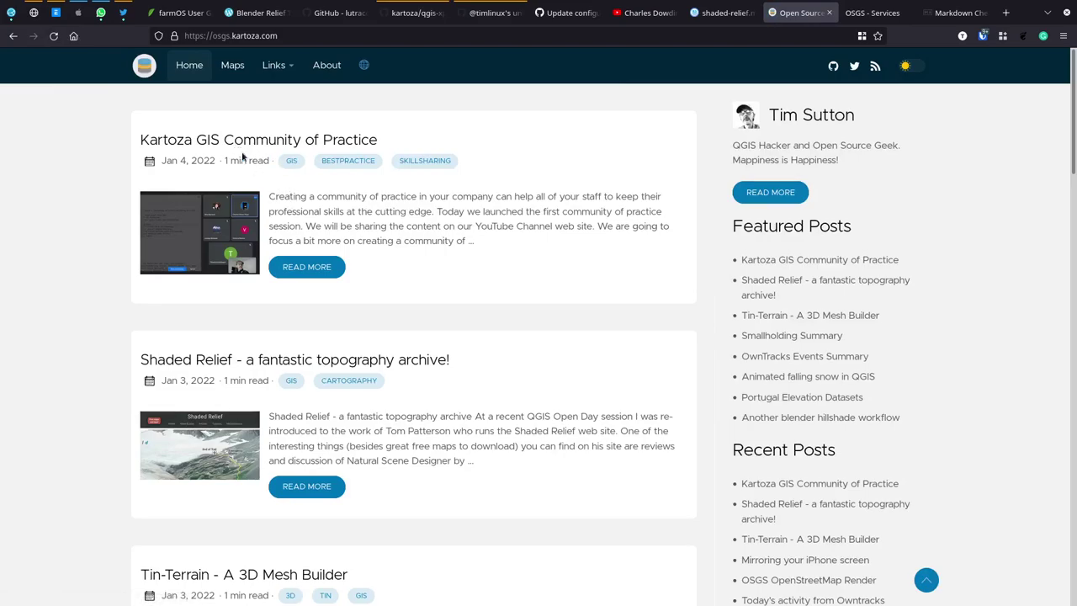
pyautogui.click(231, 141)
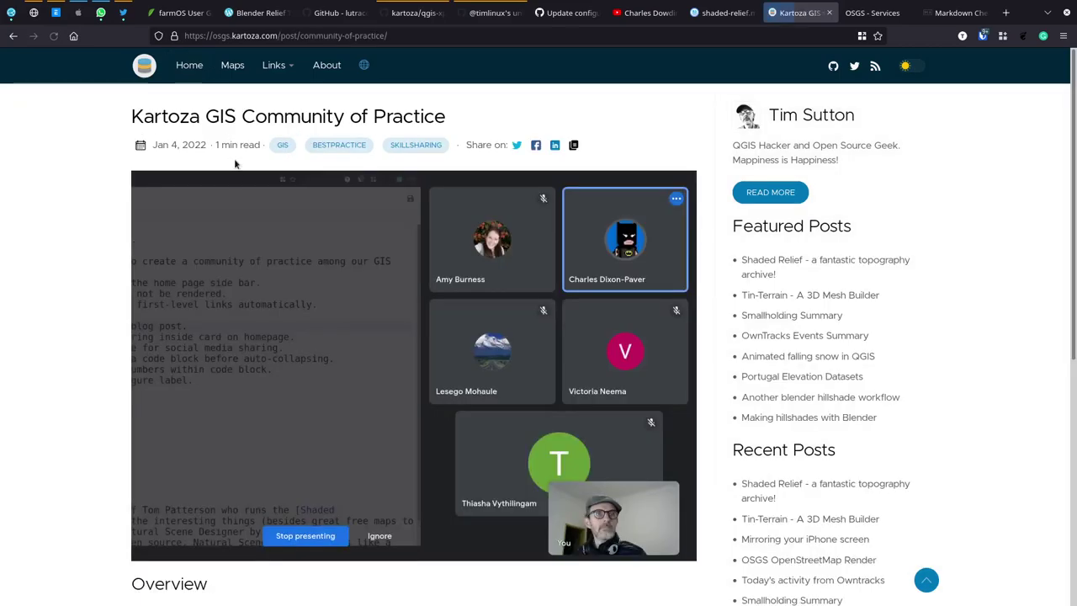
pyautogui.scroll(-4, 290, 326)
pyautogui.scroll(-1, 290, 326)
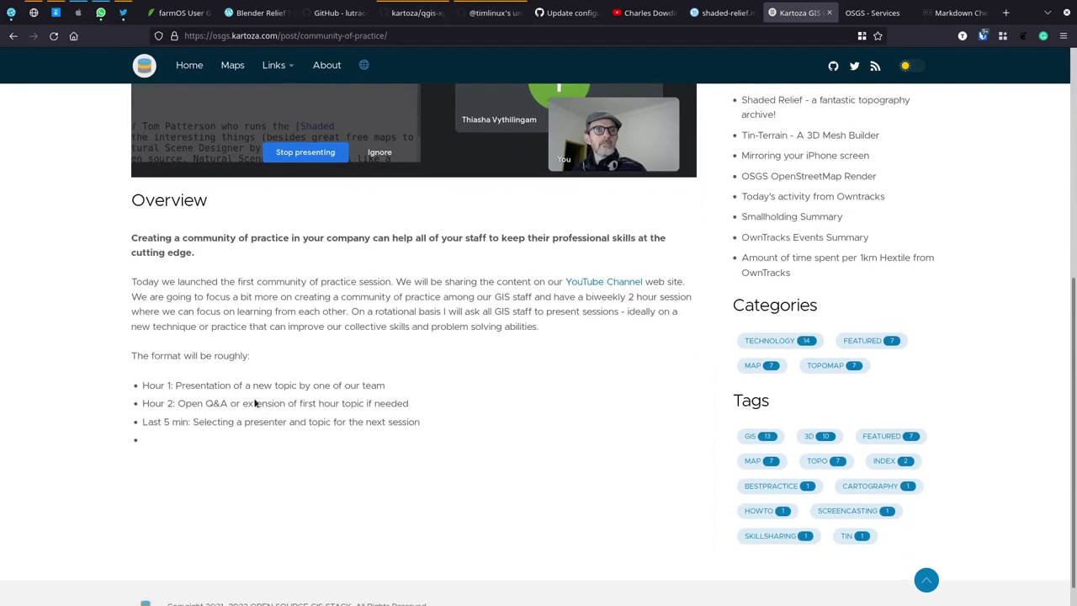
pyautogui.click(722, 13)
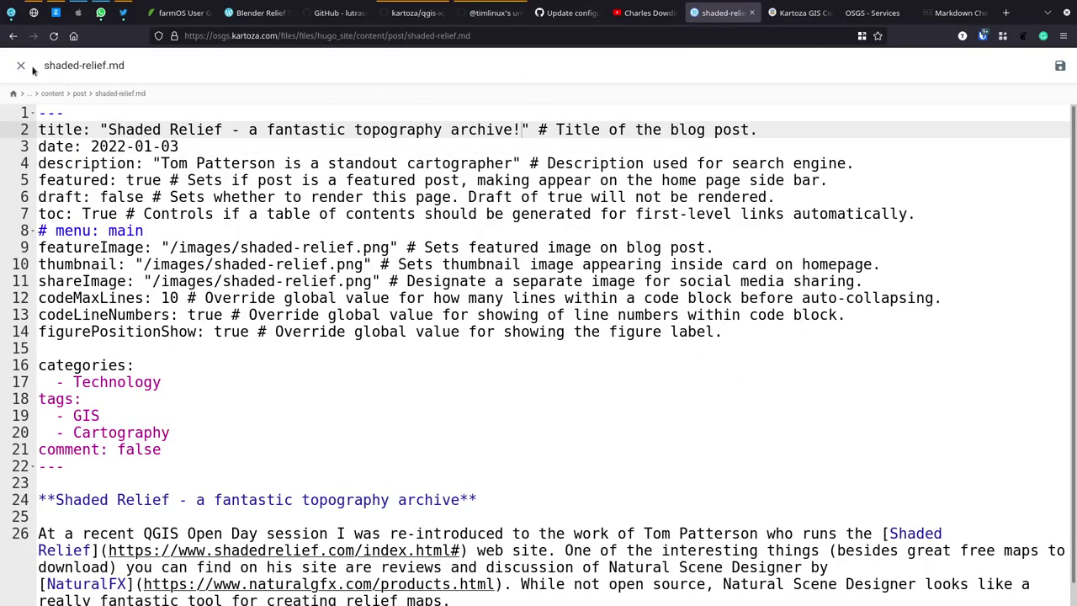
# Step: Delete the lone '*' on line 34 of community-of-practice.md, save, and reload the live post
pyautogui.click(21, 64)
pyautogui.click(225, 168)
pyautogui.doubleClick(217, 206)
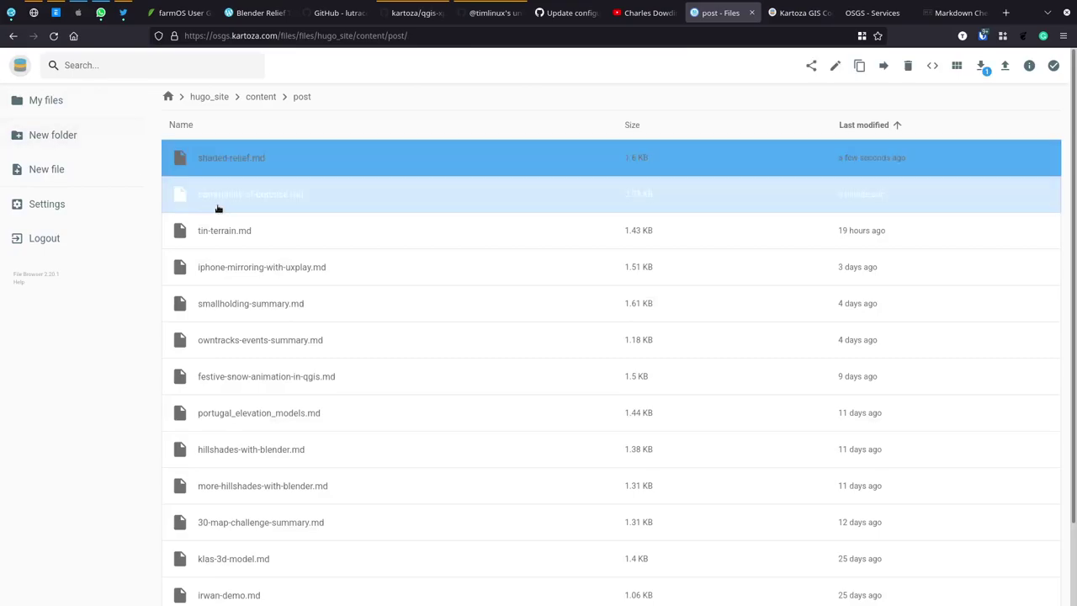
pyautogui.scroll(-5, 178, 464)
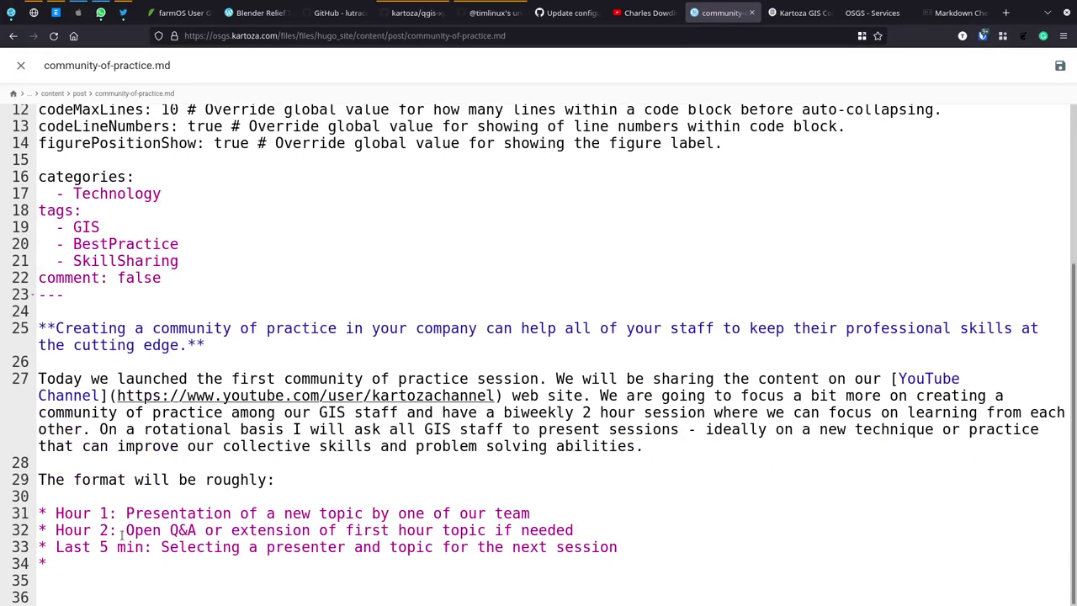
pyautogui.click(94, 561)
pyautogui.press('BackSpace')
pyautogui.press('BackSpace')
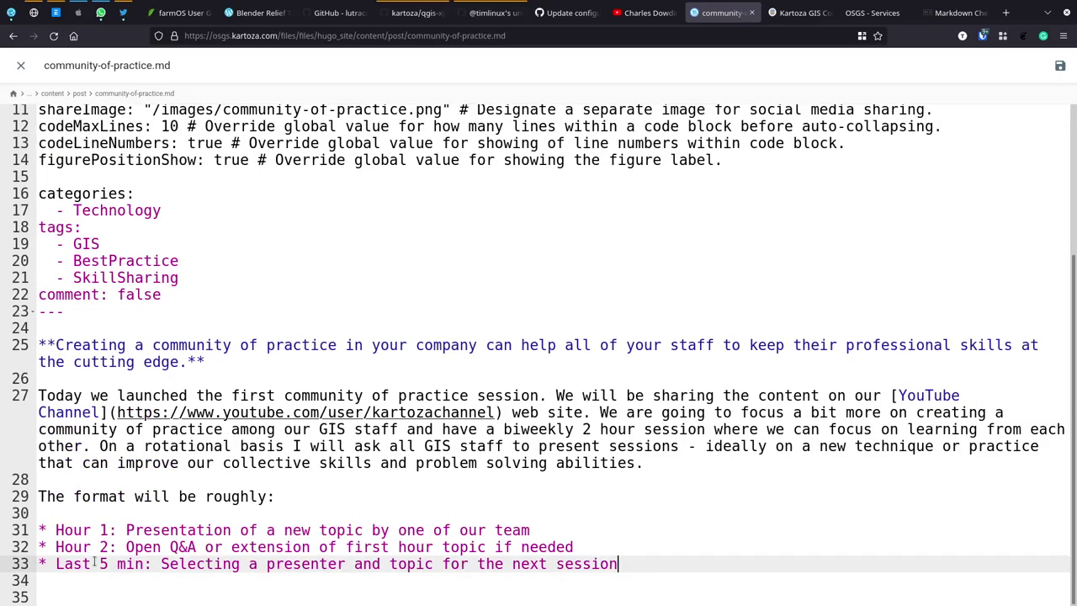
pyautogui.click(1060, 65)
pyautogui.click(801, 17)
pyautogui.click(53, 36)
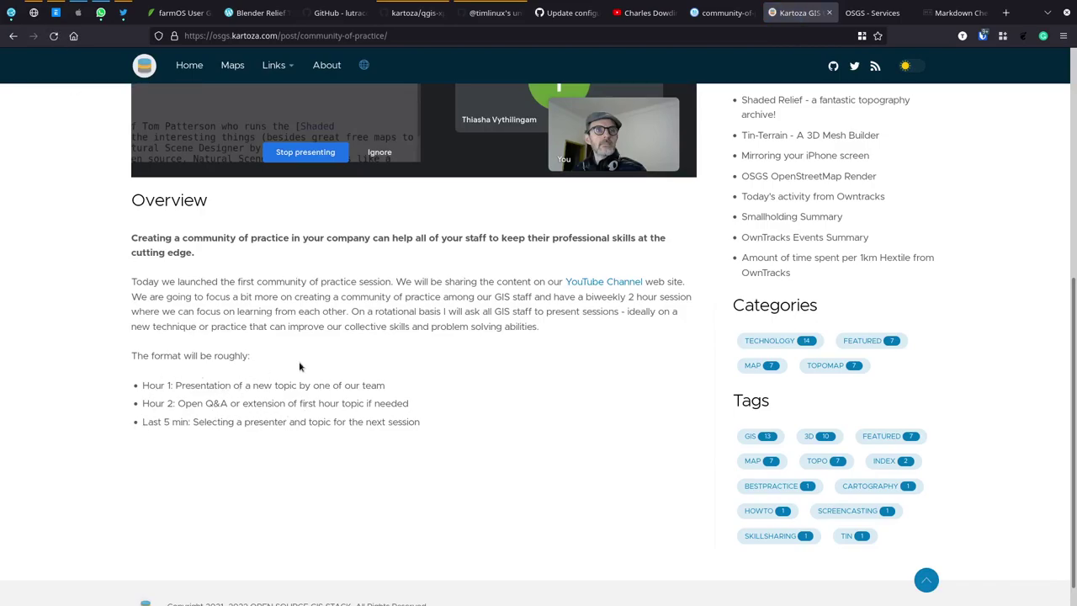
# Step: Return from the post to the blog home page, now headed by Kartoza GIS Community of Practice
pyautogui.scroll(5, 303, 365)
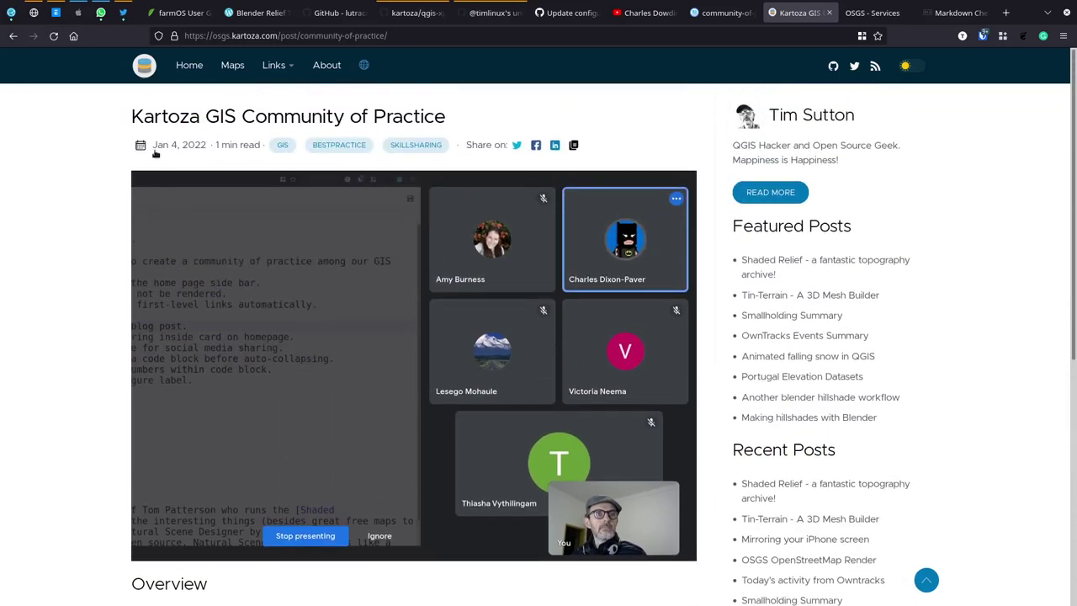
pyautogui.click(143, 65)
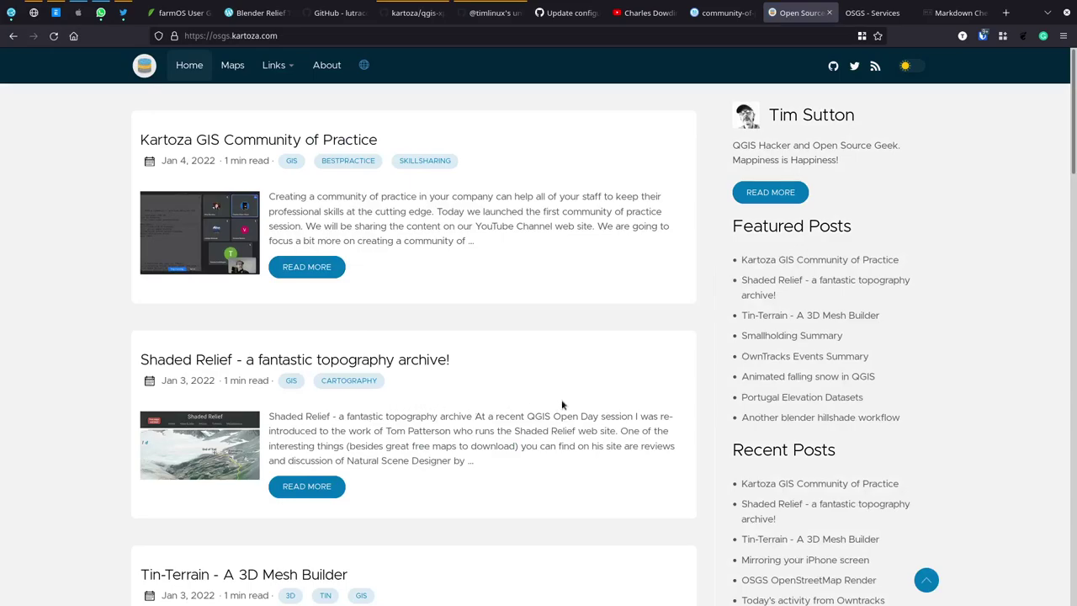
pyautogui.scroll(-3, 562, 402)
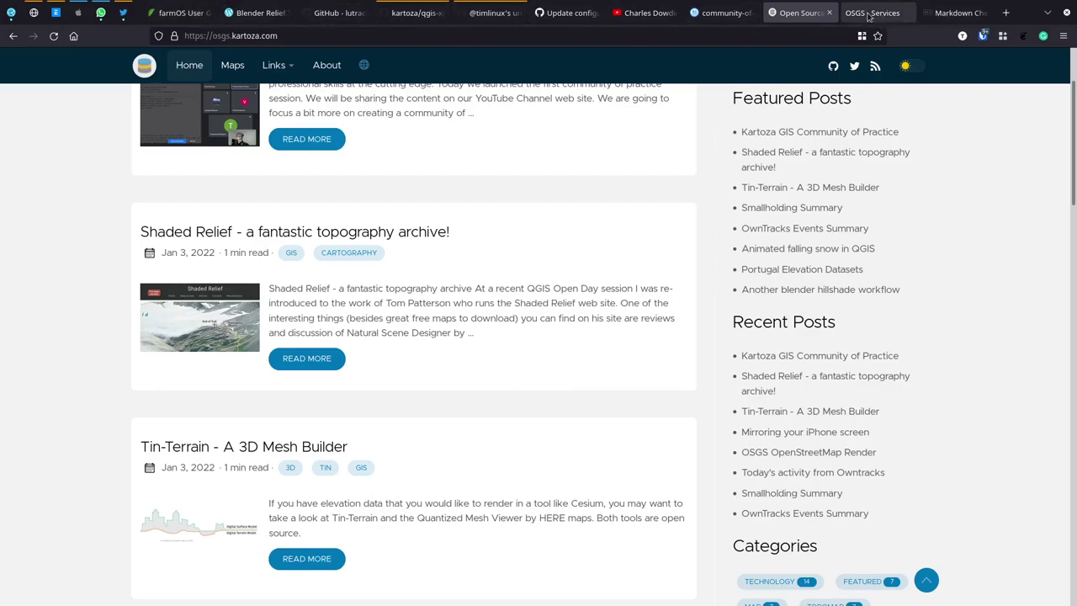
# Step: Zoom the Blender Relief tutorial out to 110% and close the Markdown Cheat Sheet tab
pyautogui.click(259, 17)
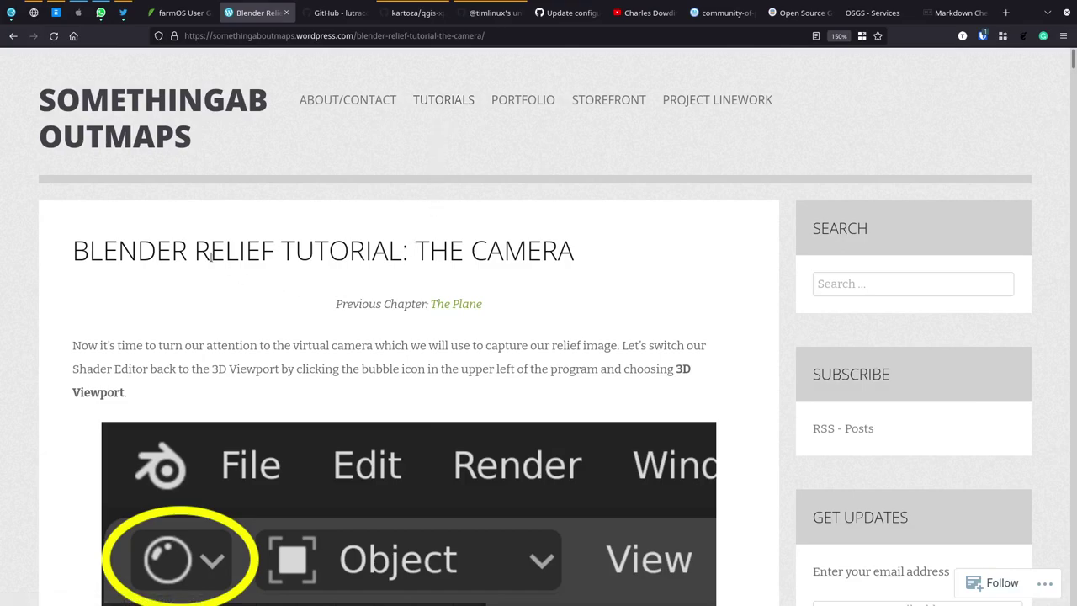
pyautogui.hotkey('ctrl', '-')
pyautogui.hotkey('ctrl', '-')
pyautogui.hotkey('ctrl', '-')
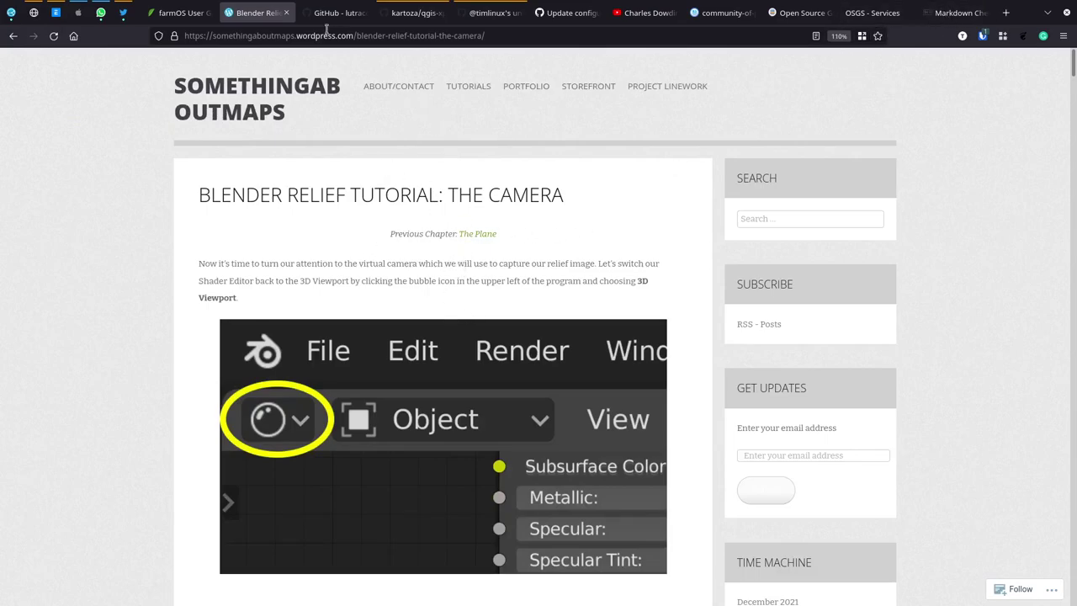
pyautogui.click(953, 13)
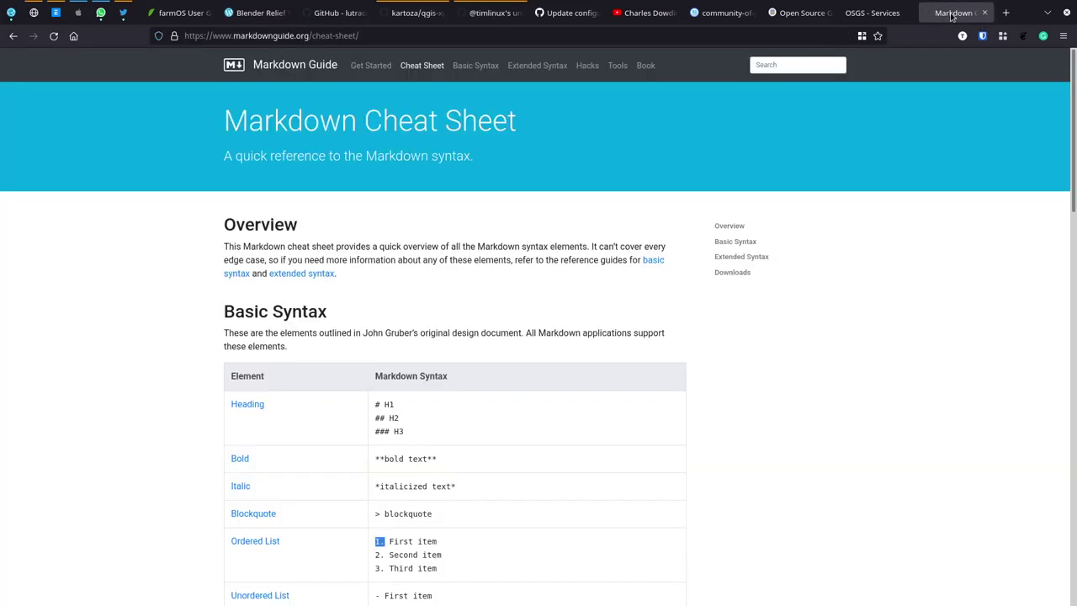
pyautogui.click(984, 13)
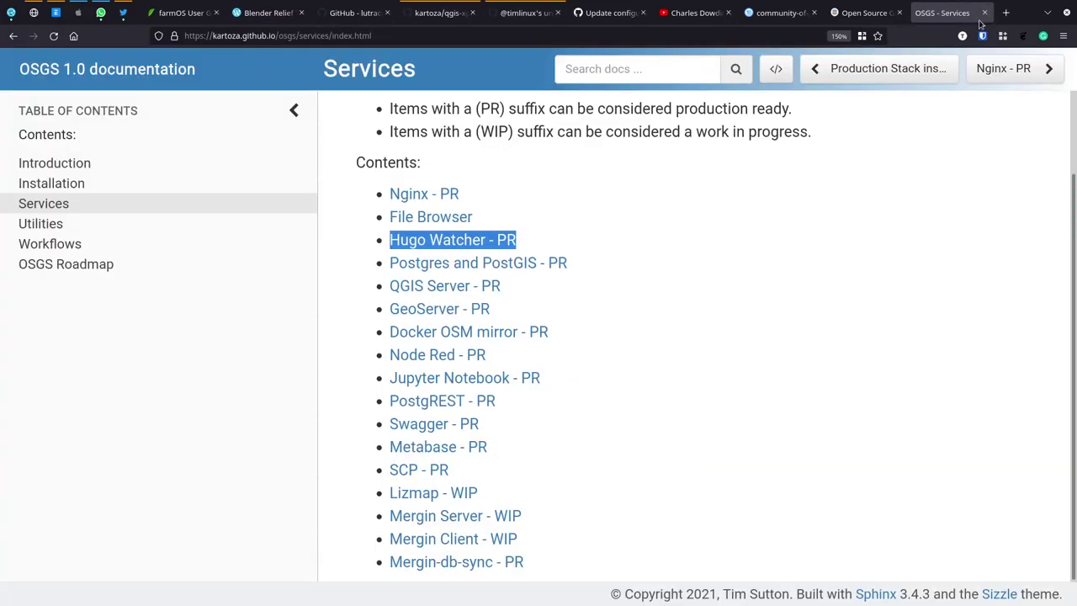
# Step: Close the community-of-practice.md editor and go up to the server's top-level folder listing
pyautogui.click(796, 14)
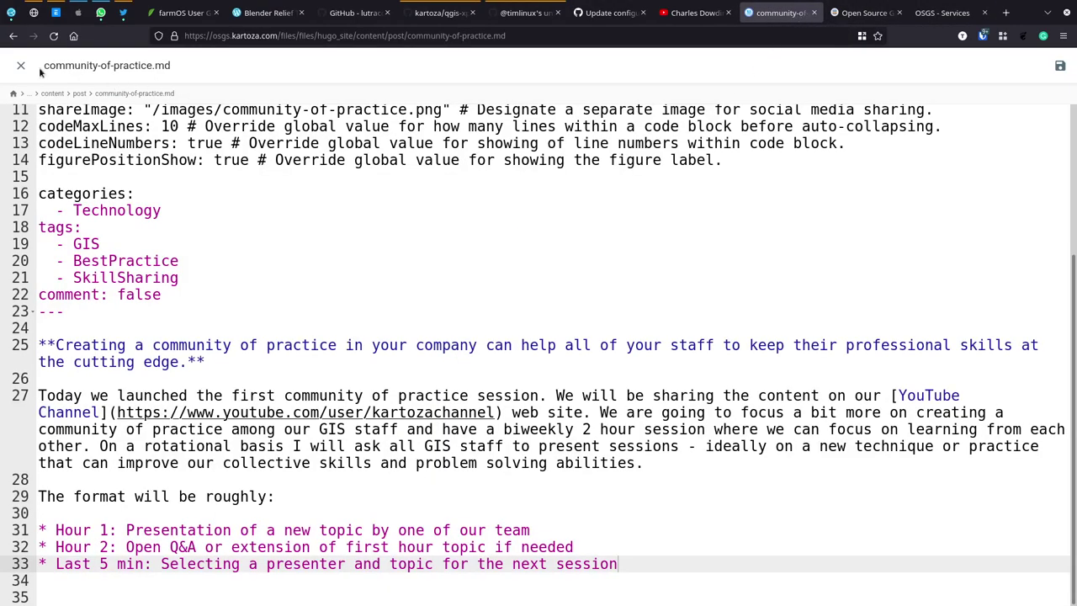
pyautogui.click(21, 65)
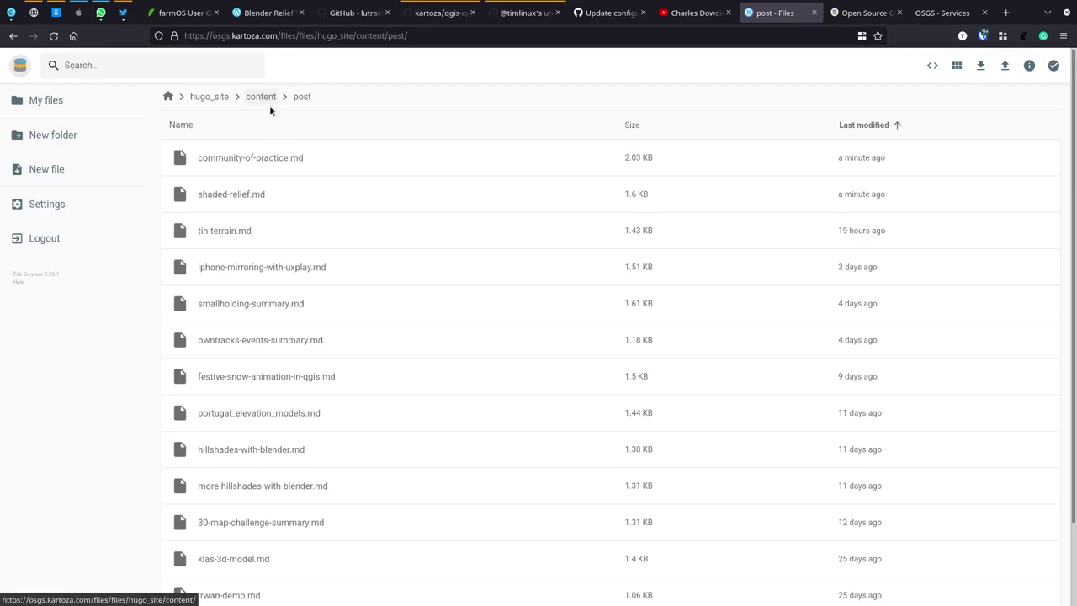
pyautogui.click(169, 97)
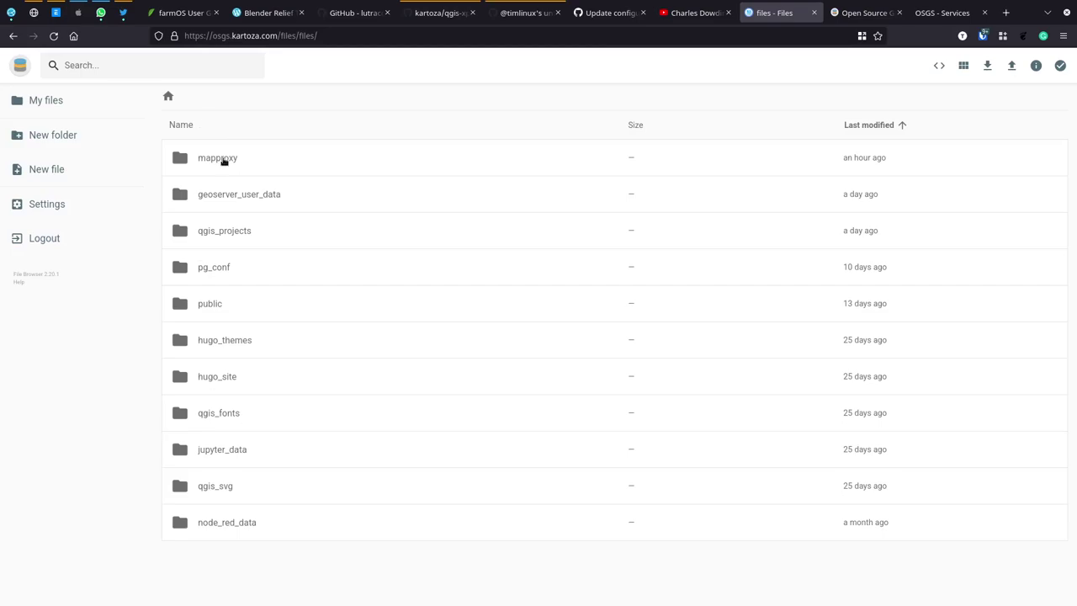
pyautogui.click(943, 13)
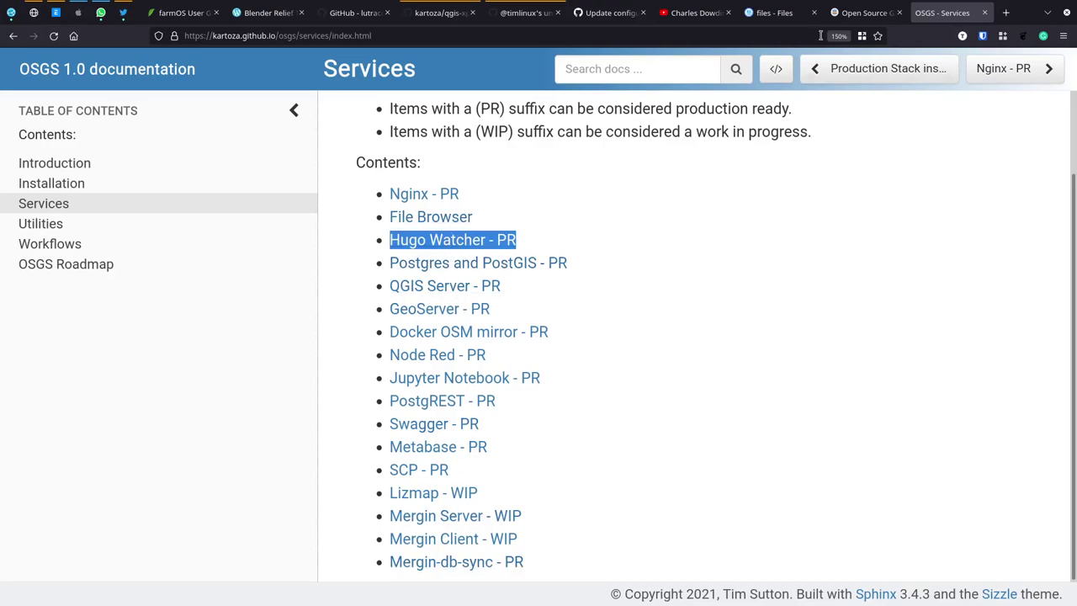
pyautogui.click(866, 13)
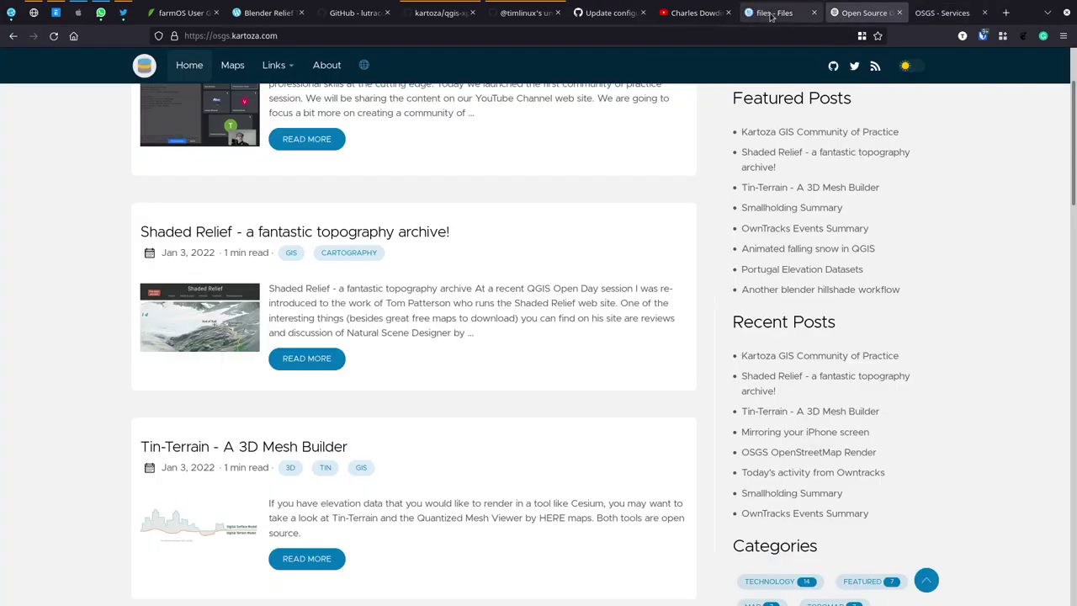
pyautogui.click(773, 12)
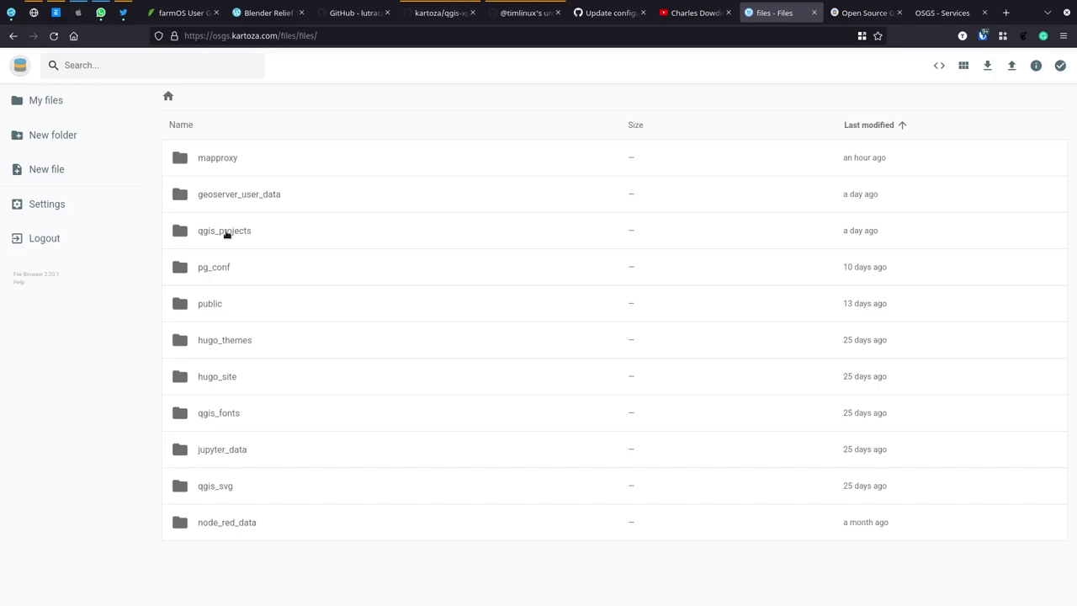
# Step: Look through qgis_projects, public, hugo_themes and hugo_site, then open the qgis_fonts folder
pyautogui.doubleClick(225, 232)
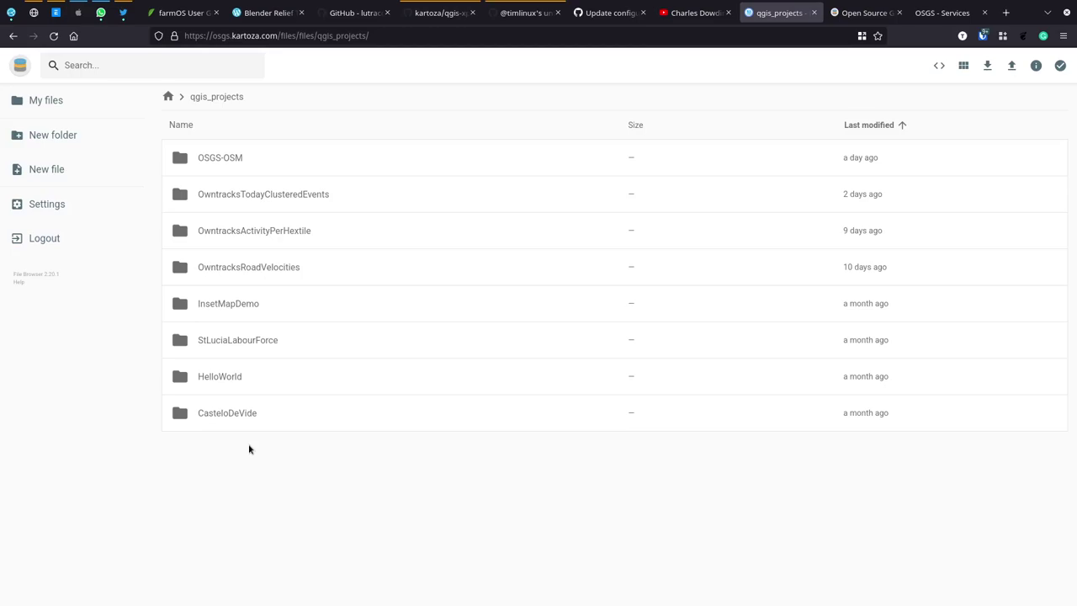
pyautogui.click(168, 96)
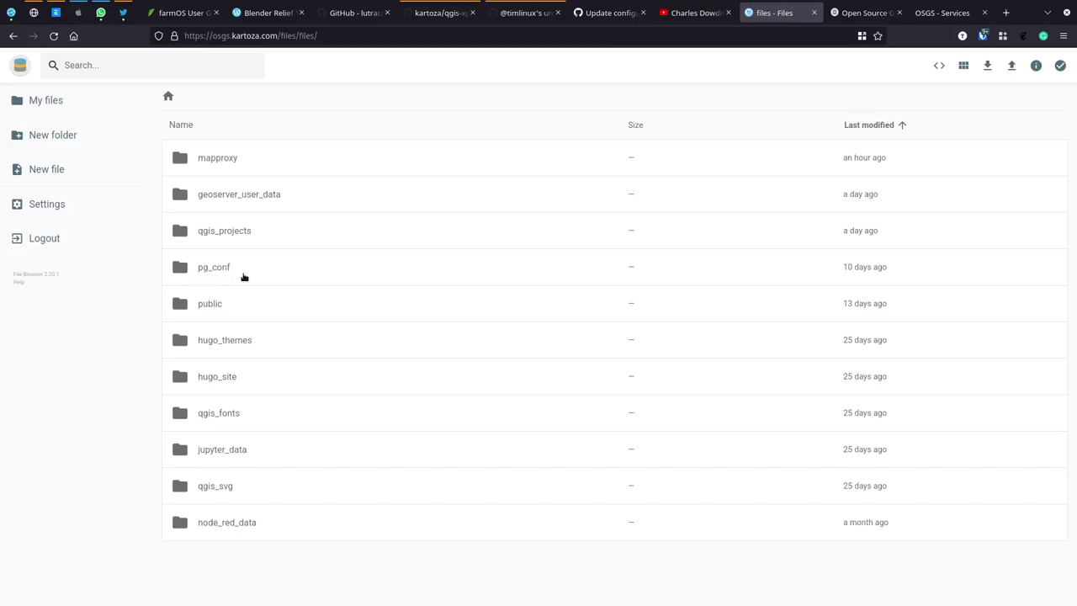
pyautogui.doubleClick(210, 305)
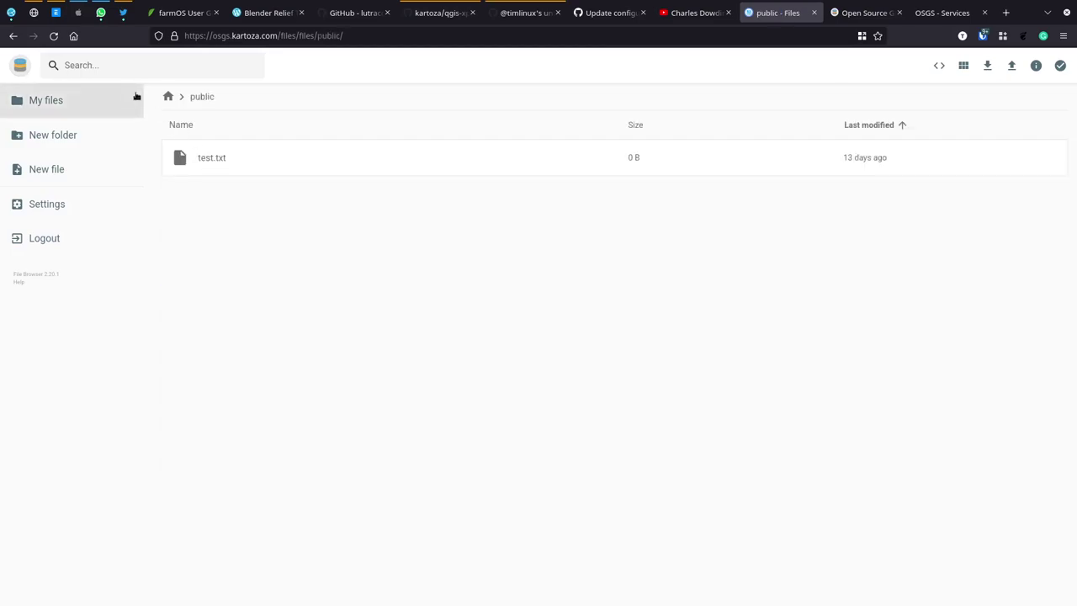
pyautogui.click(14, 38)
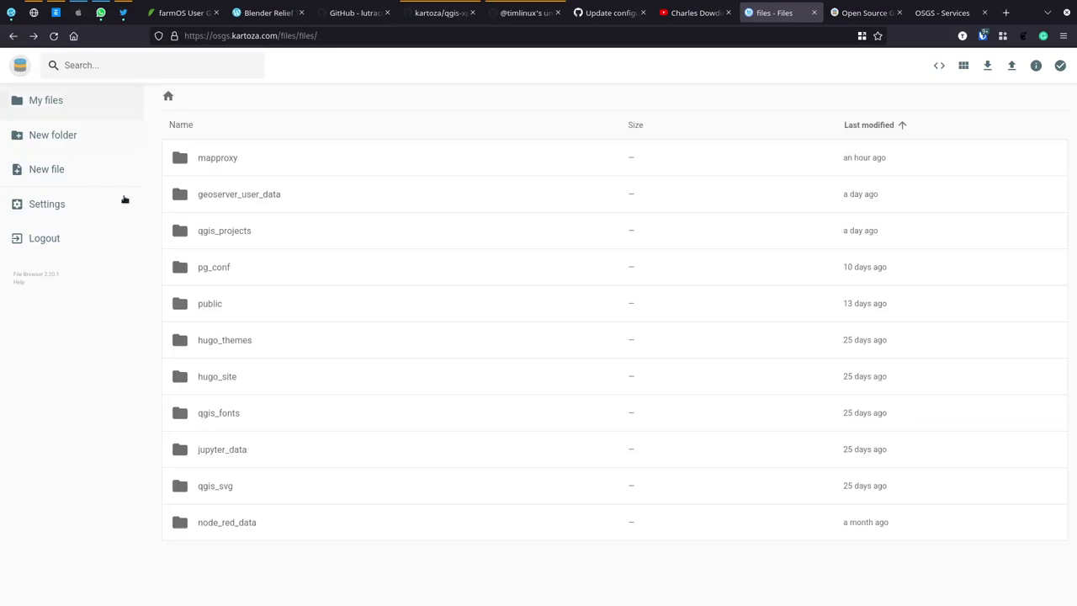
pyautogui.doubleClick(226, 342)
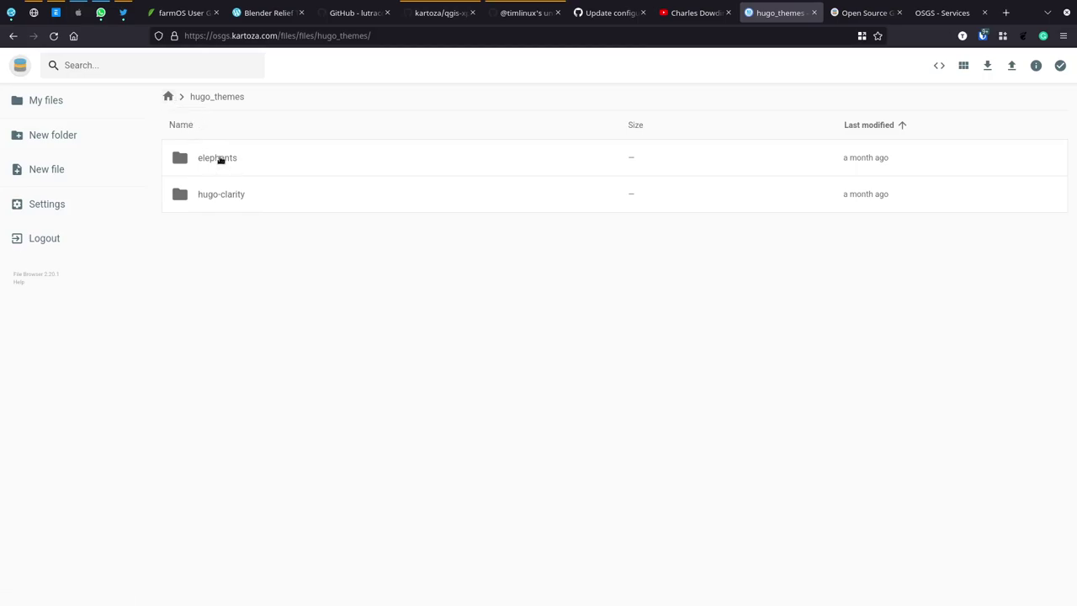
pyautogui.click(169, 98)
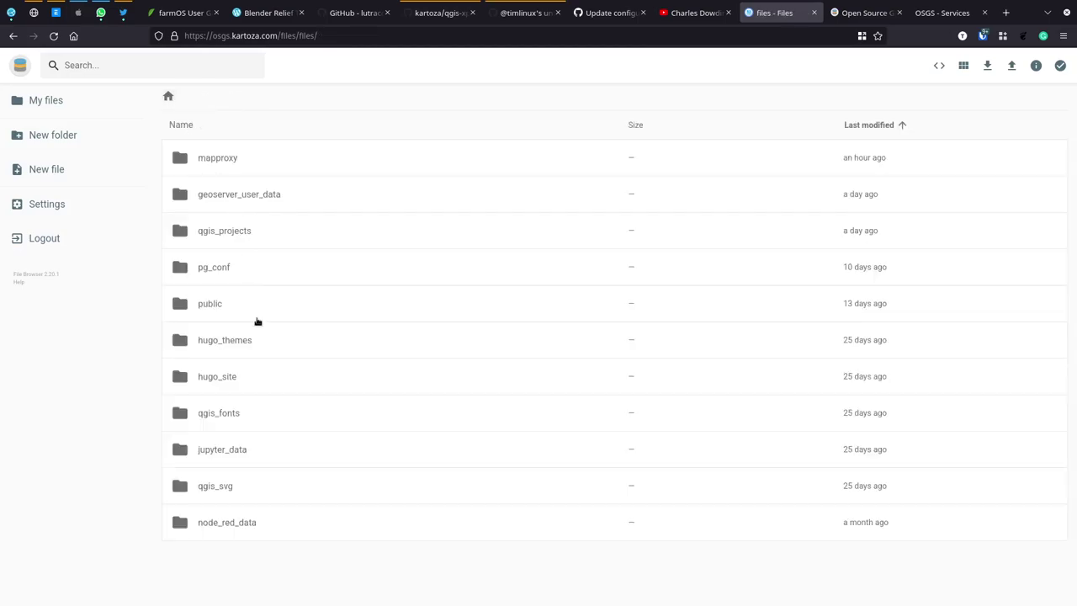
pyautogui.doubleClick(212, 377)
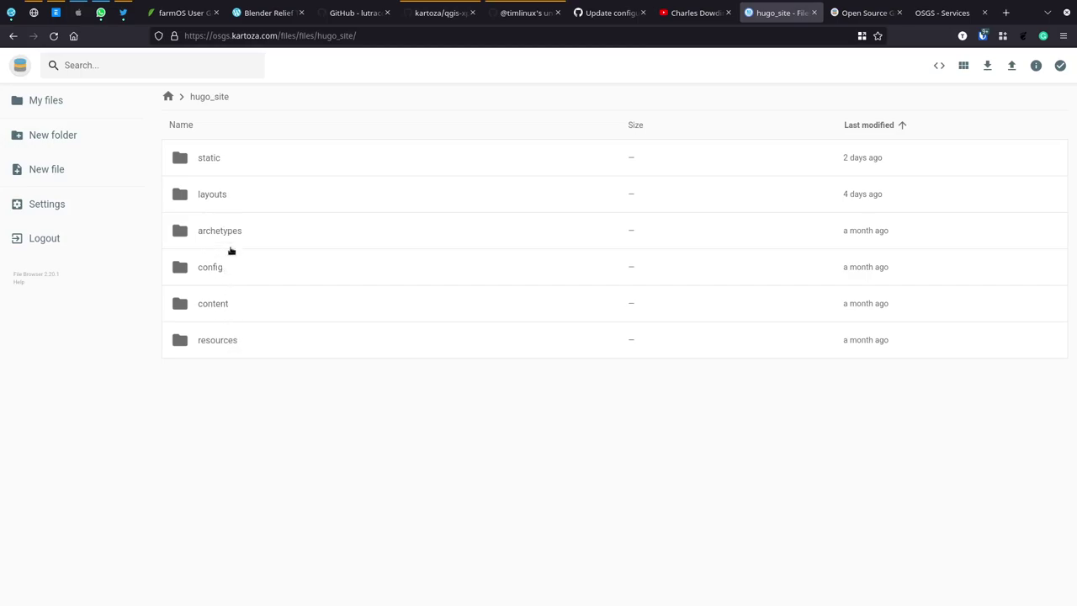
pyautogui.click(168, 96)
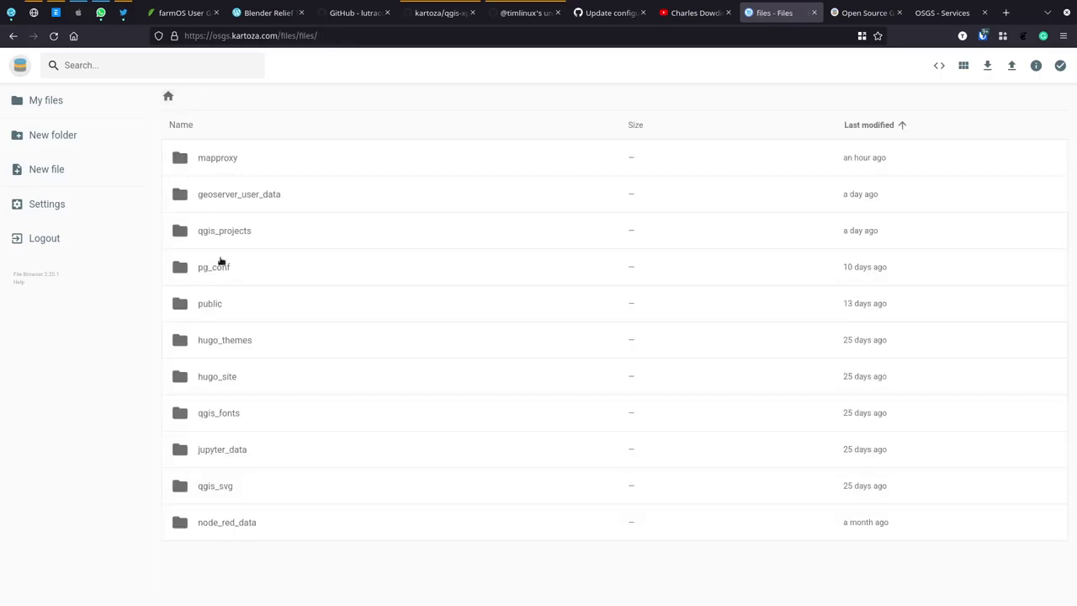
pyautogui.doubleClick(223, 419)
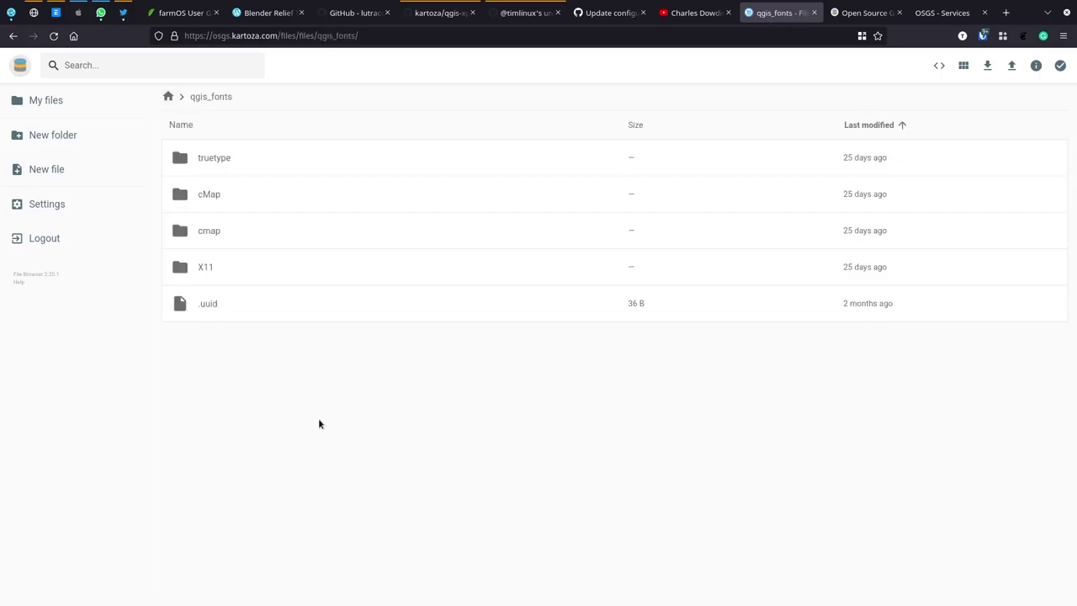
# Step: Select everything in qgis_fonts and try deleting it; the server refuses with 403 Forbidden
pyautogui.click(212, 157)
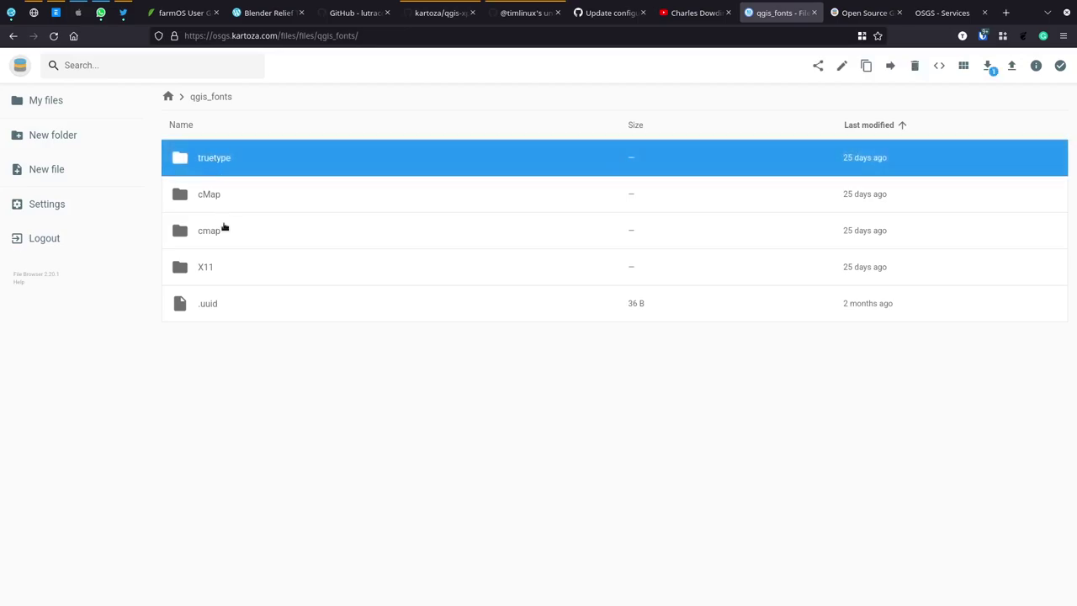
pyautogui.keyDown('shift'); pyautogui.click(211, 305); pyautogui.keyUp('shift')
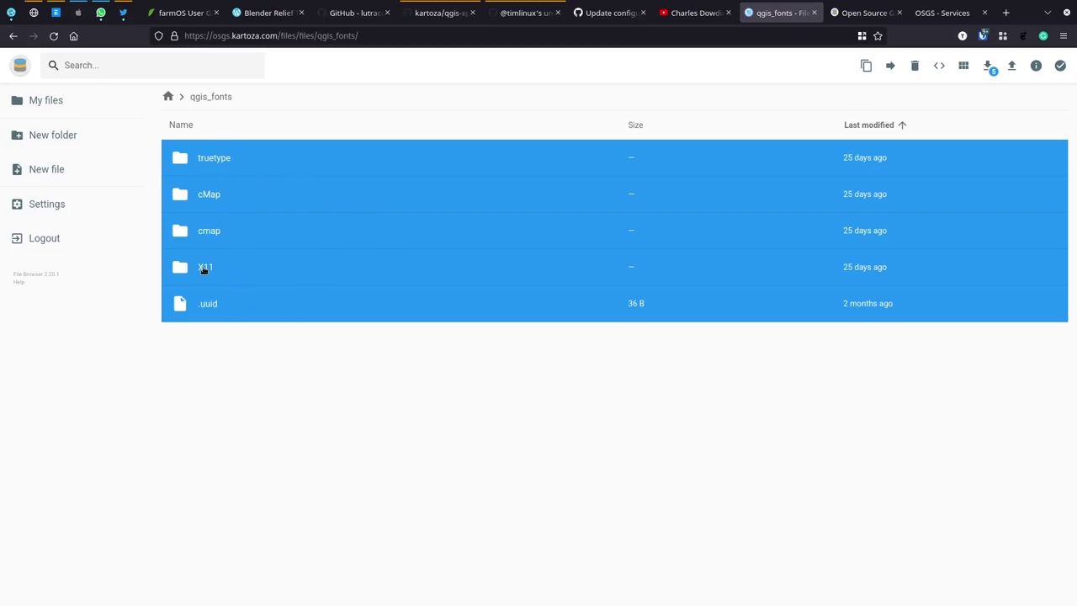
pyautogui.click(914, 68)
pyautogui.click(611, 341)
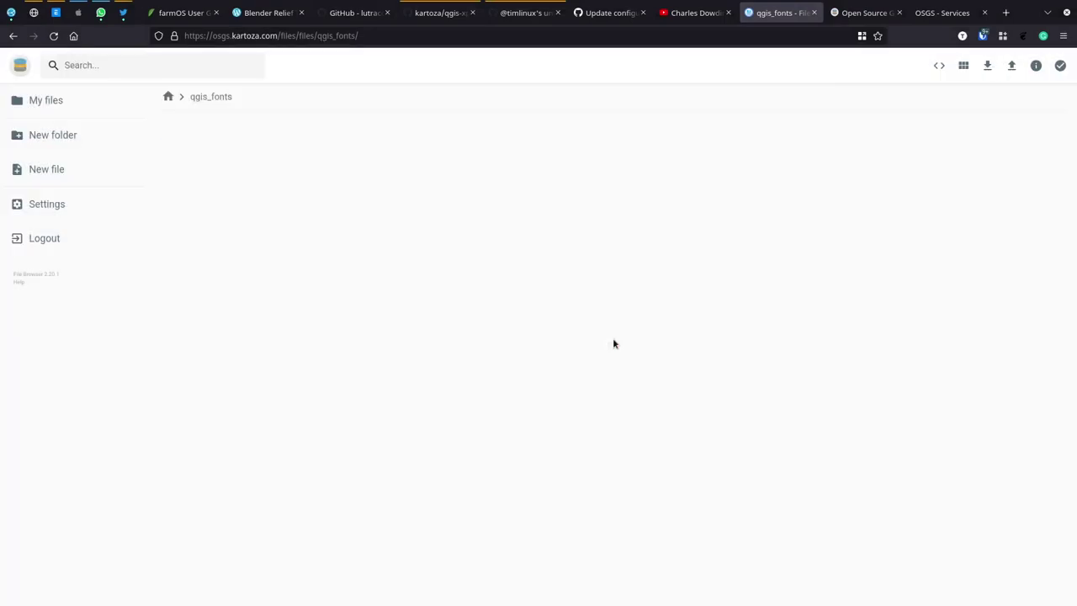
# Step: Browse the jupyter_data, qgis_svg and node_red_data folders from the top-level list
pyautogui.click(168, 96)
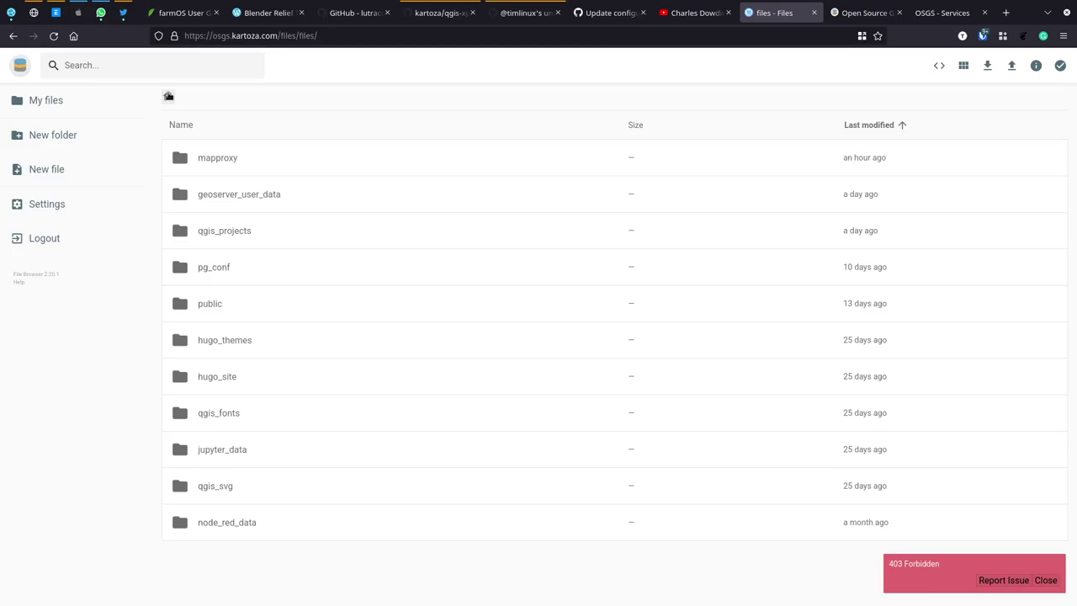
pyautogui.doubleClick(223, 451)
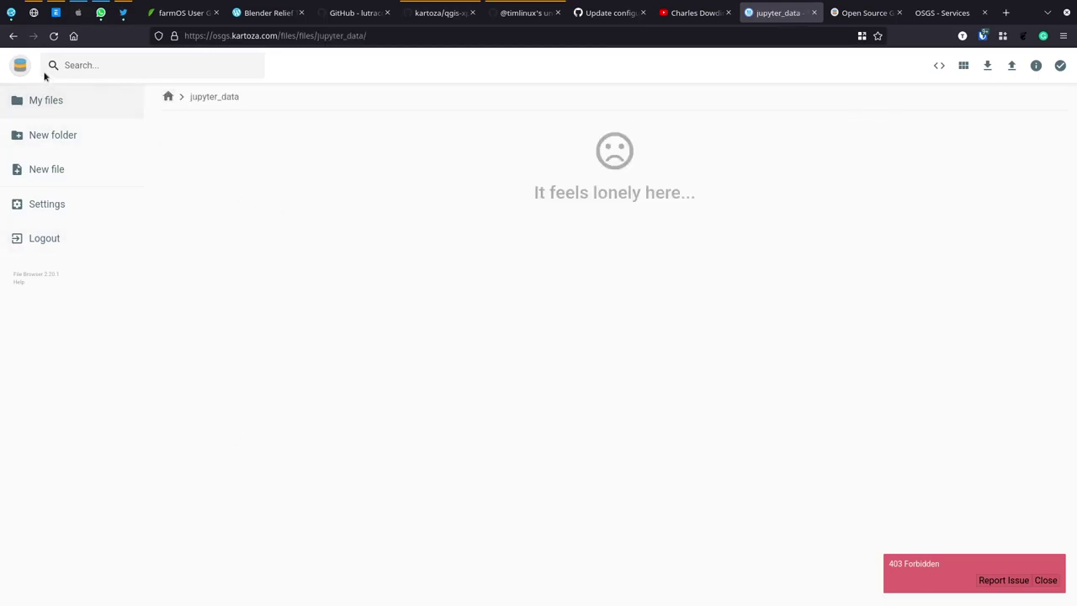
pyautogui.click(13, 35)
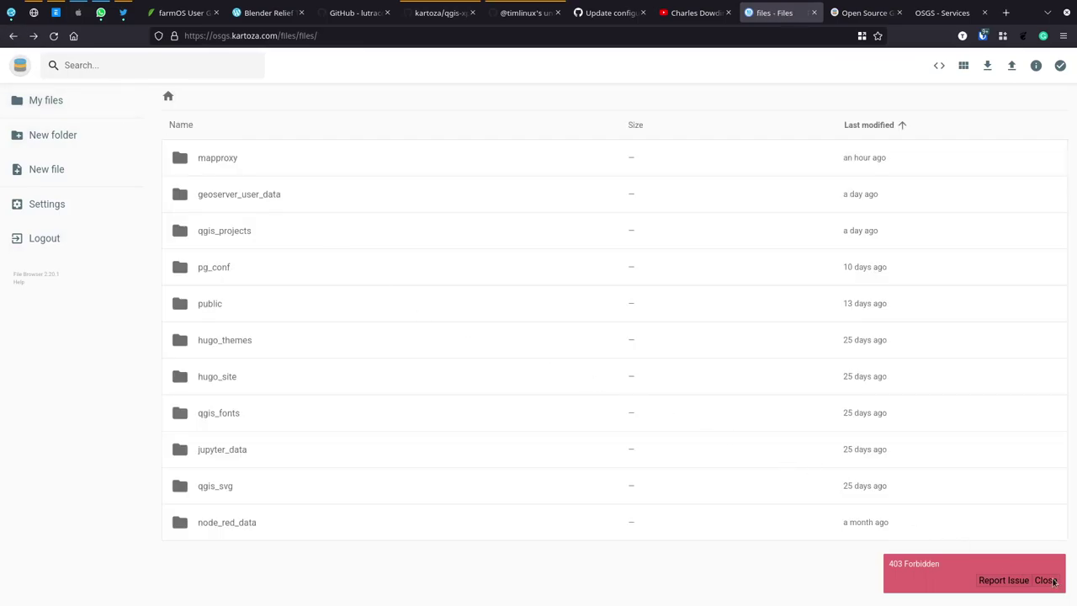
pyautogui.doubleClick(211, 486)
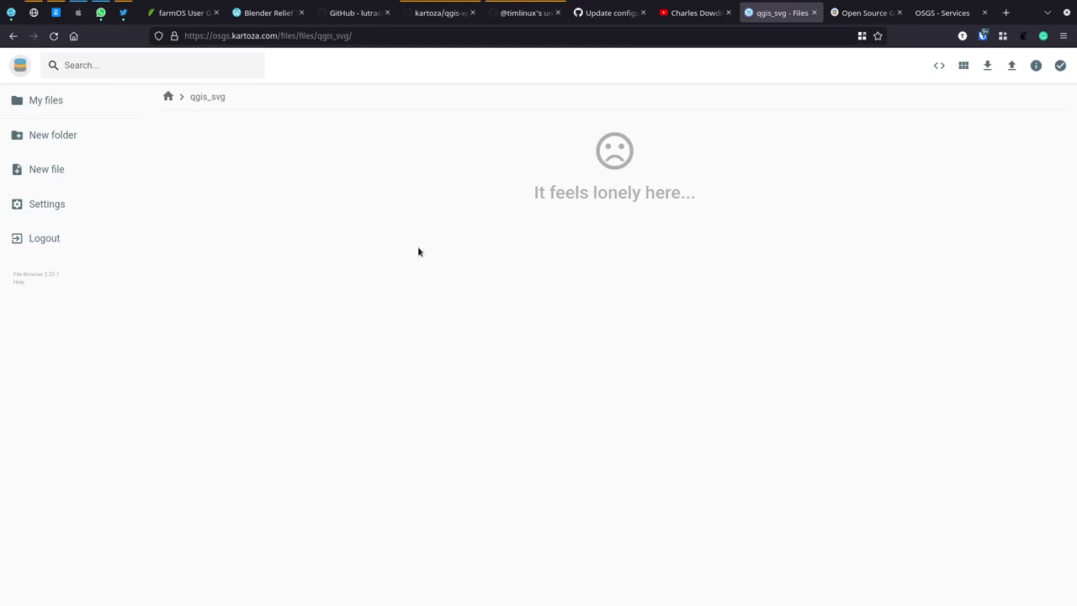
pyautogui.click(12, 36)
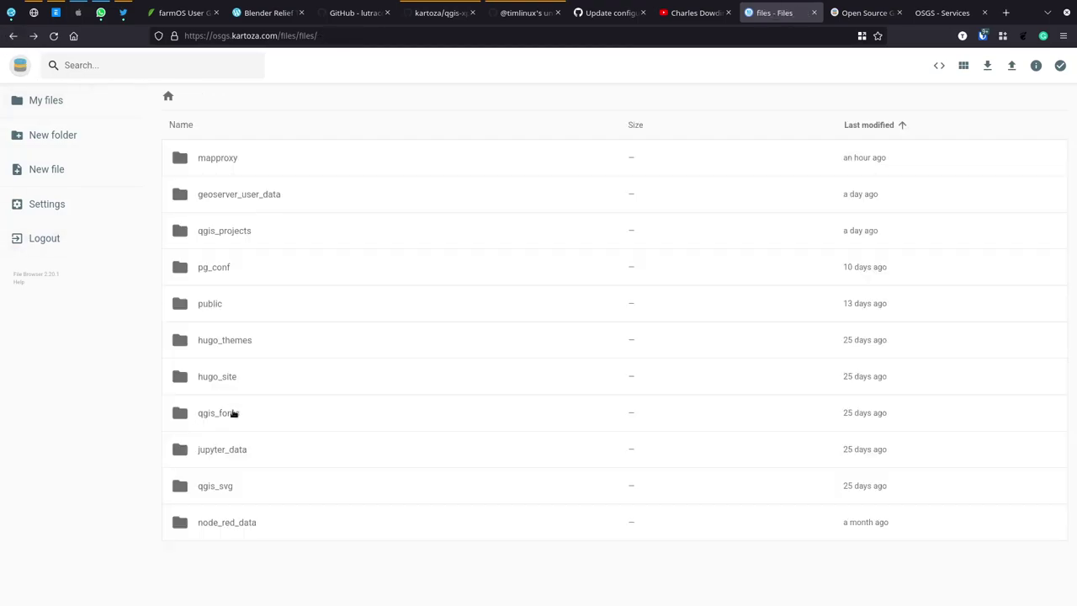
pyautogui.doubleClick(237, 523)
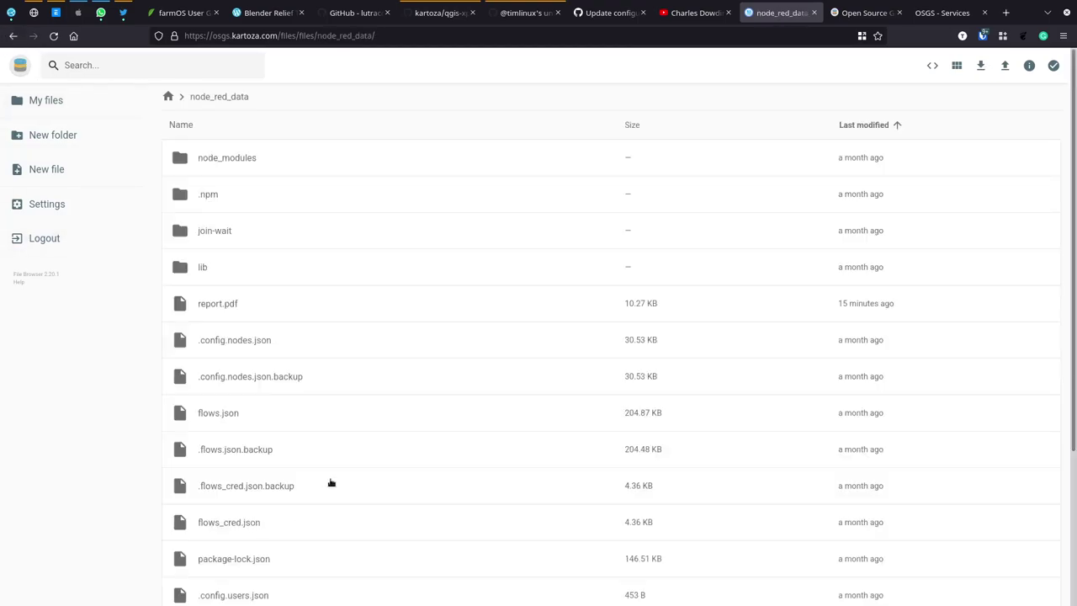
pyautogui.scroll(-4, 345, 426)
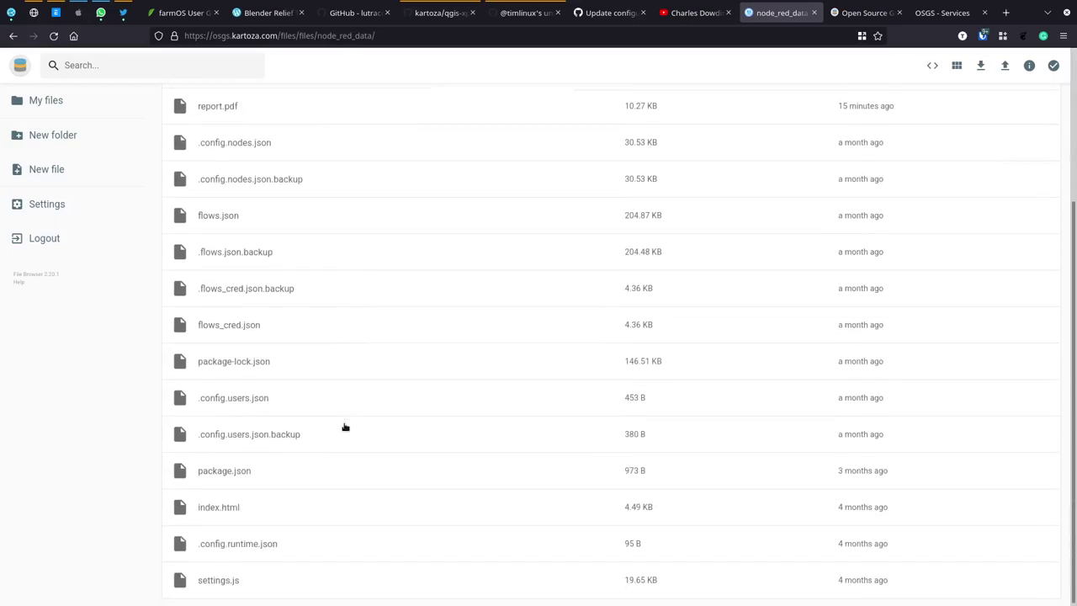
pyautogui.click(13, 36)
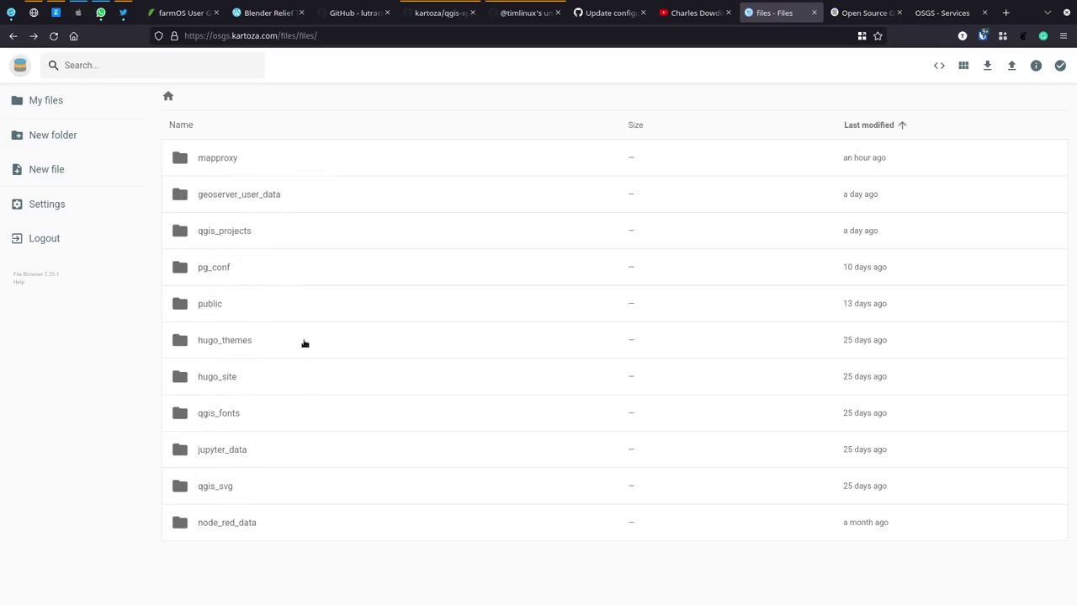
# Step: Switch to QGIS Desktop and start a new empty project
pyautogui.hotkey('alt', 'Tab')
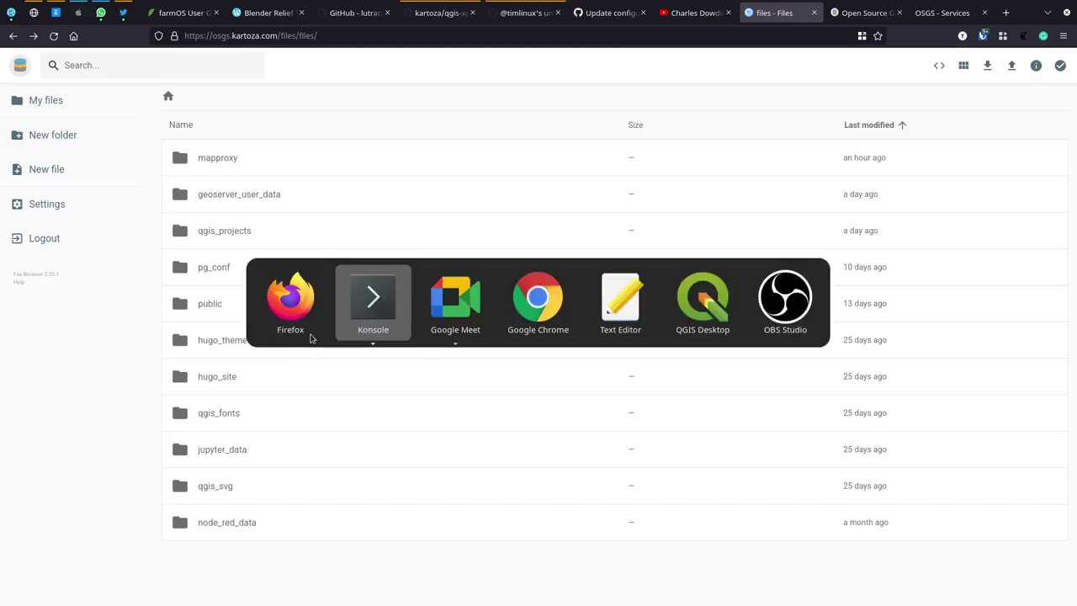
pyautogui.hotkey('alt', 'Tab')
pyautogui.hotkey('alt', 'Tab')
pyautogui.hotkey('alt', 'Tab')
pyautogui.hotkey('alt', 'Tab')
pyautogui.hotkey('alt', 'Tab')
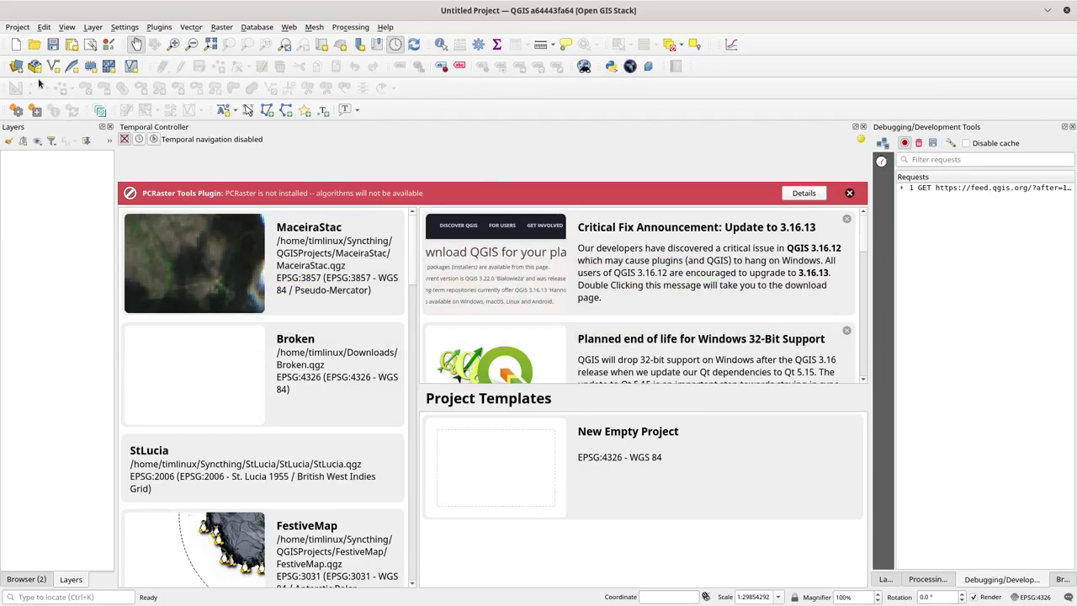
pyautogui.click(16, 44)
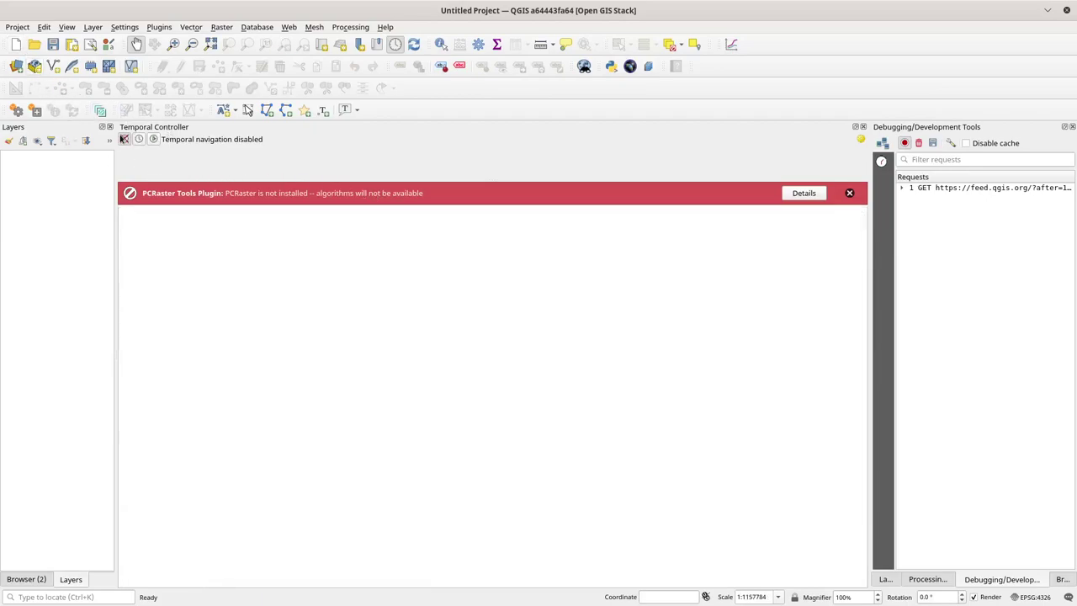
# Step: Close the Temporal Controller and PCRaster warning, and widen the Layers panel
pyautogui.click(395, 44)
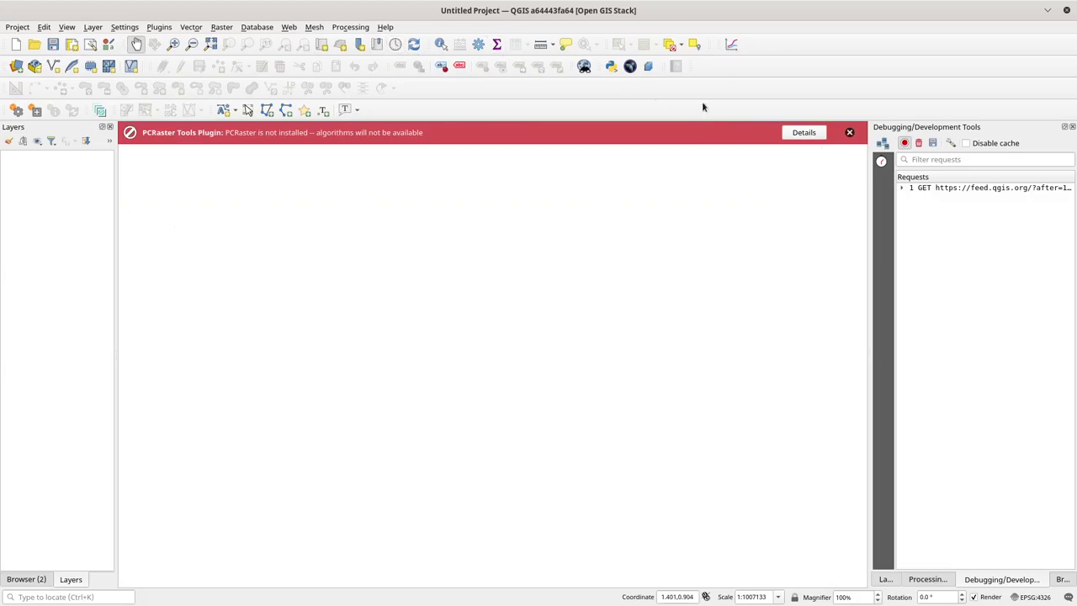
pyautogui.click(850, 133)
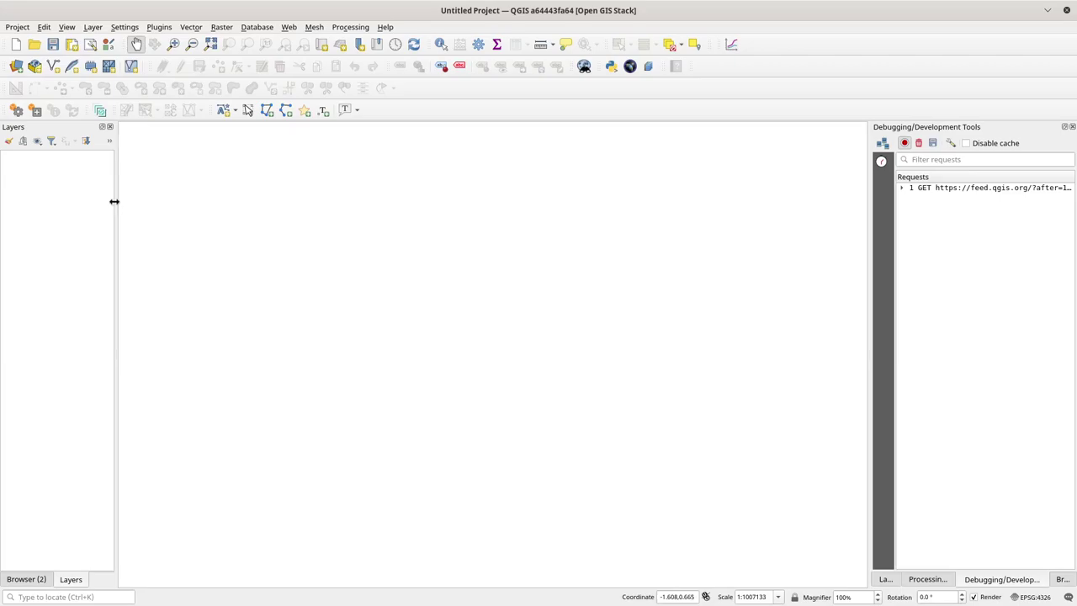
pyautogui.moveTo(114, 202); pyautogui.dragTo(188, 211)
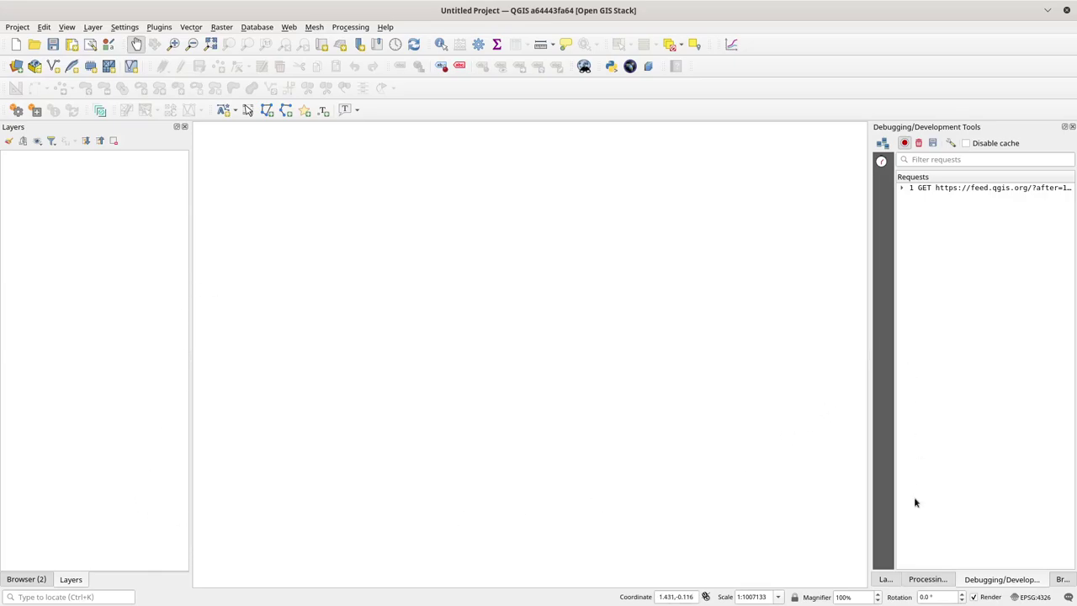
# Step: Add the OpenStreetMap XYZ tile layer from the Browser panel to the map
pyautogui.click(1064, 580)
pyautogui.scroll(-2, 940, 503)
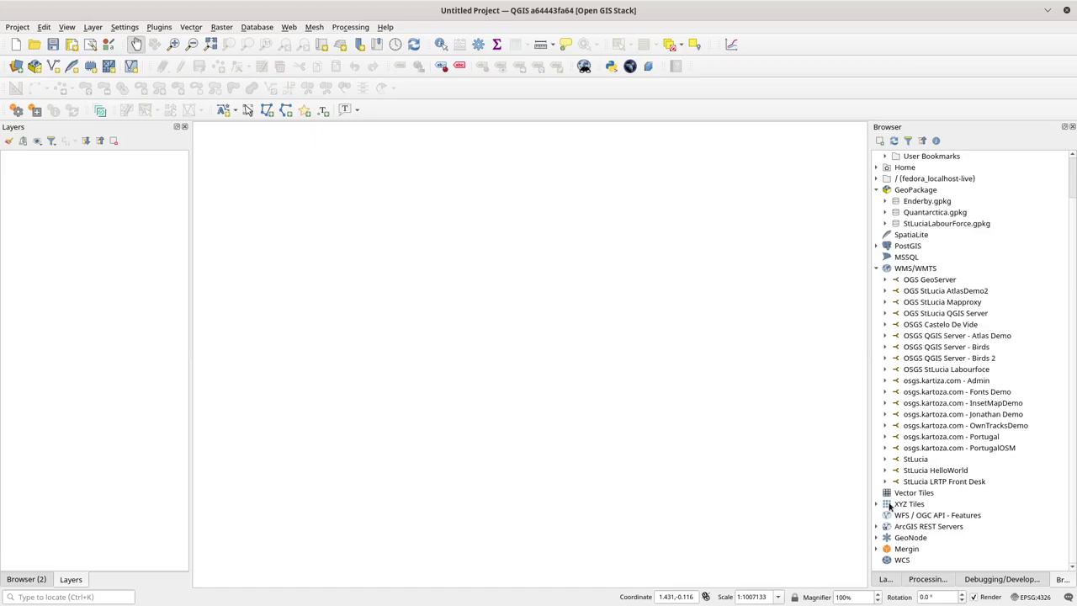
pyautogui.click(877, 504)
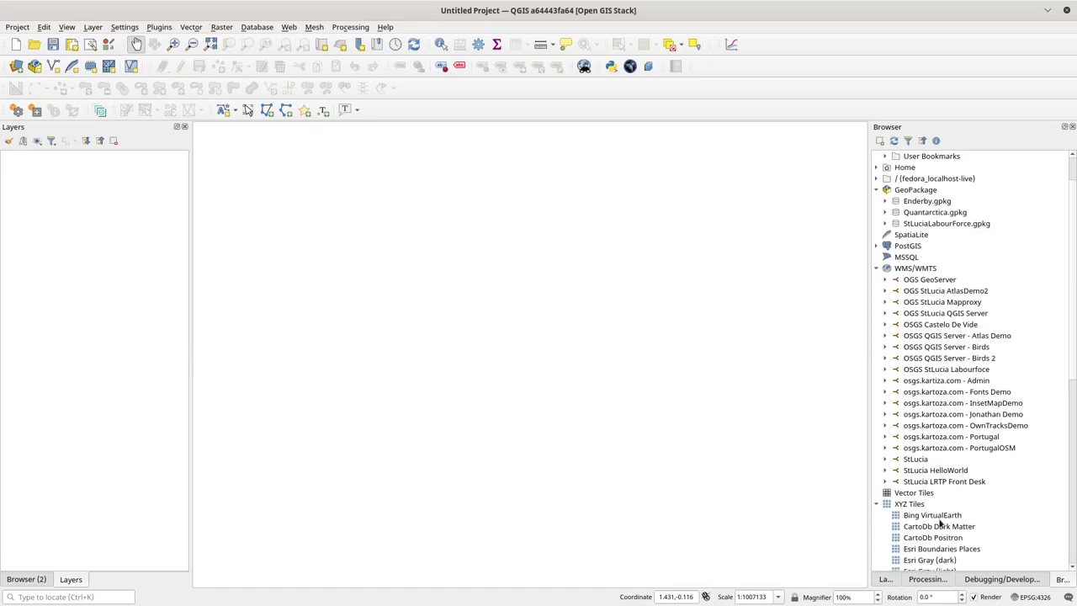
pyautogui.scroll(-5, 943, 530)
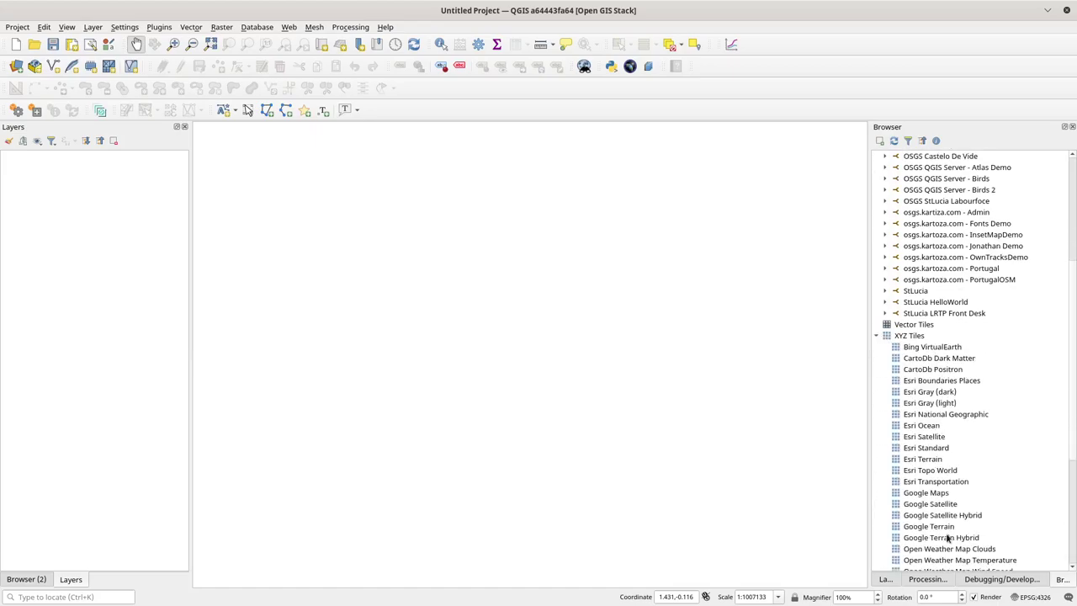
pyautogui.scroll(-3, 948, 538)
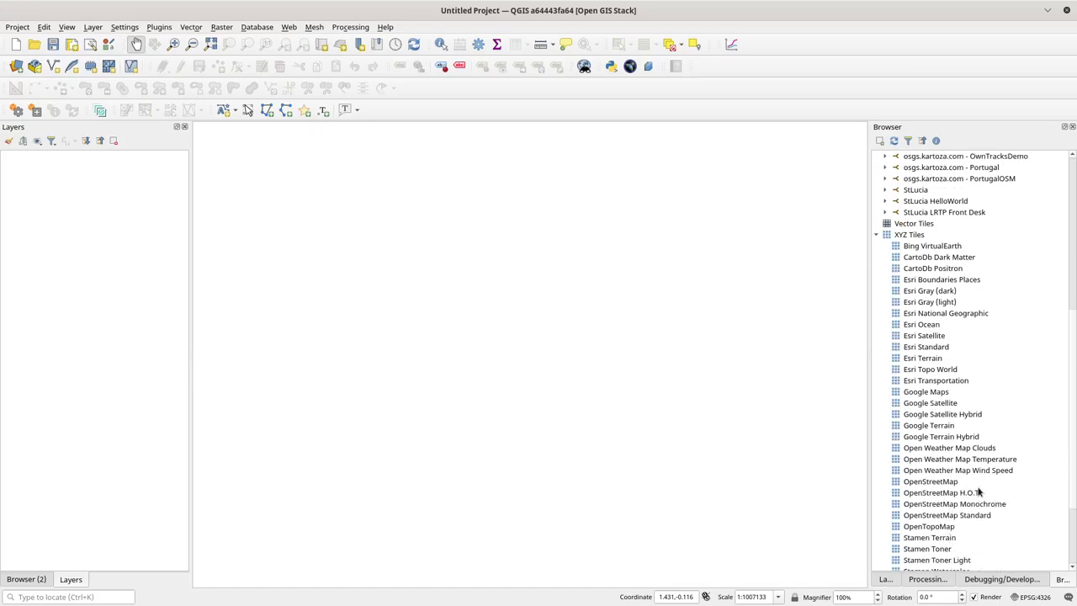
pyautogui.moveTo(929, 482); pyautogui.dragTo(543, 353)
# Step: Zoom and pan the map to centre Marvão at about 1:35,000
pyautogui.scroll(7, 521, 268)
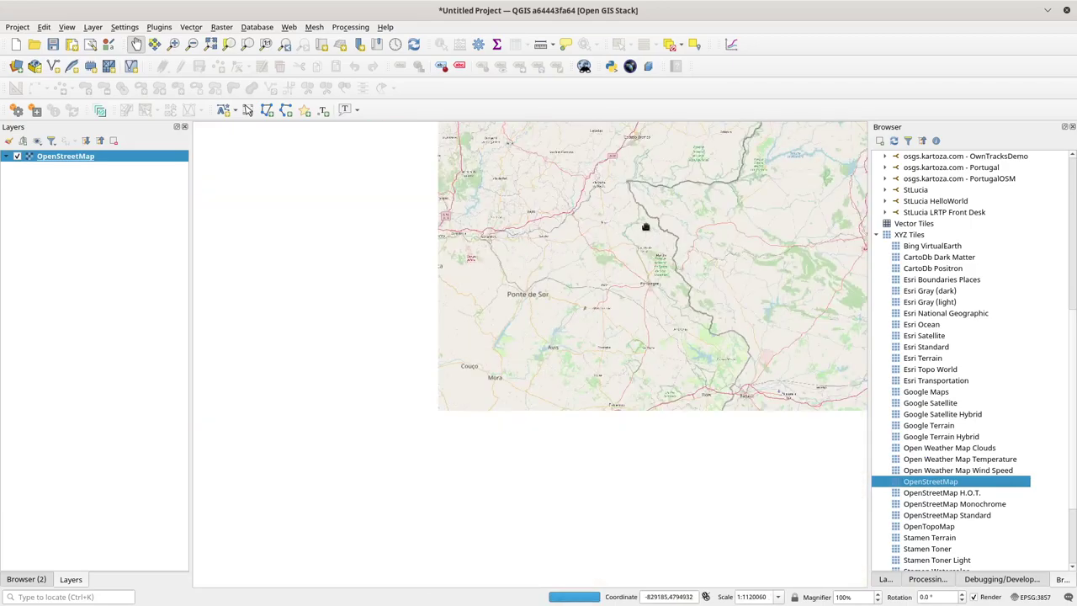
pyautogui.scroll(3, 645, 228)
pyautogui.moveTo(722, 362); pyautogui.dragTo(555, 373)
pyautogui.scroll(2, 620, 362)
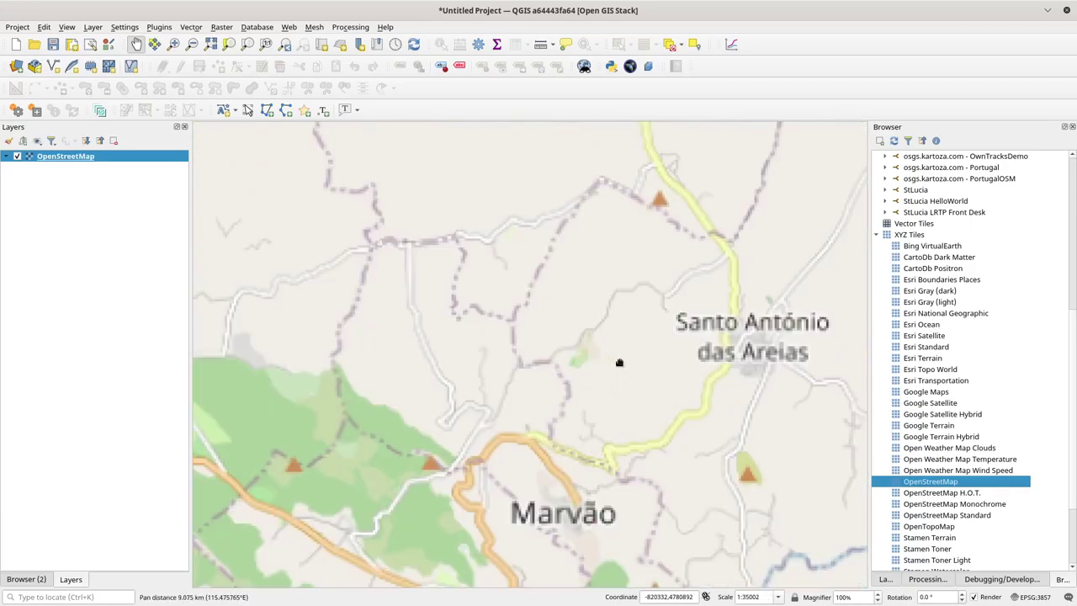
pyautogui.moveTo(513, 440); pyautogui.dragTo(561, 311)
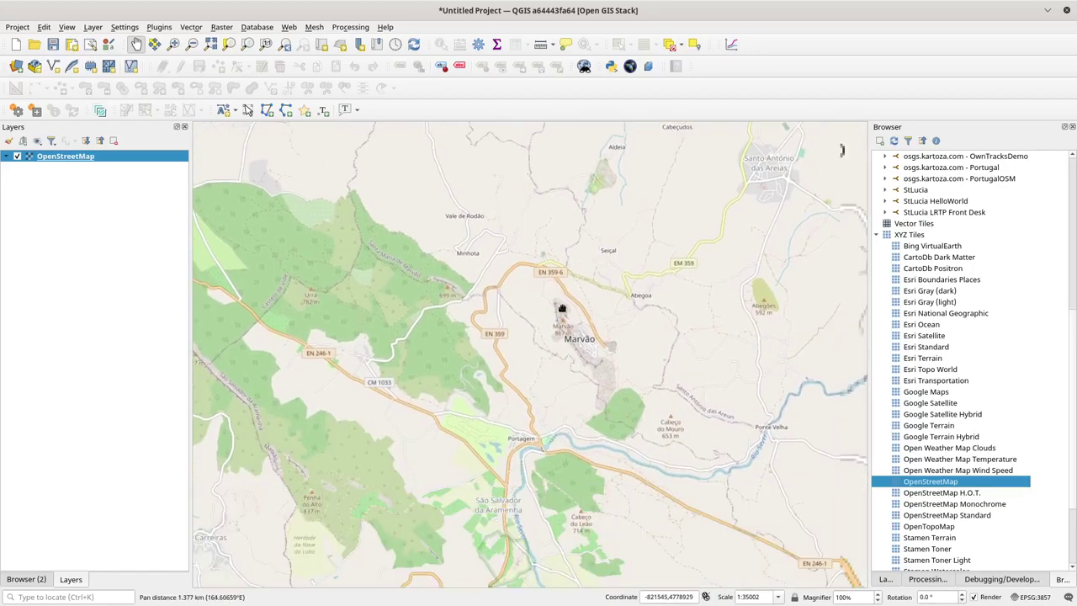
# Step: Start a New GeoPackage Layer and browse its save location to Syncthing/QGISProjects
pyautogui.click(93, 27)
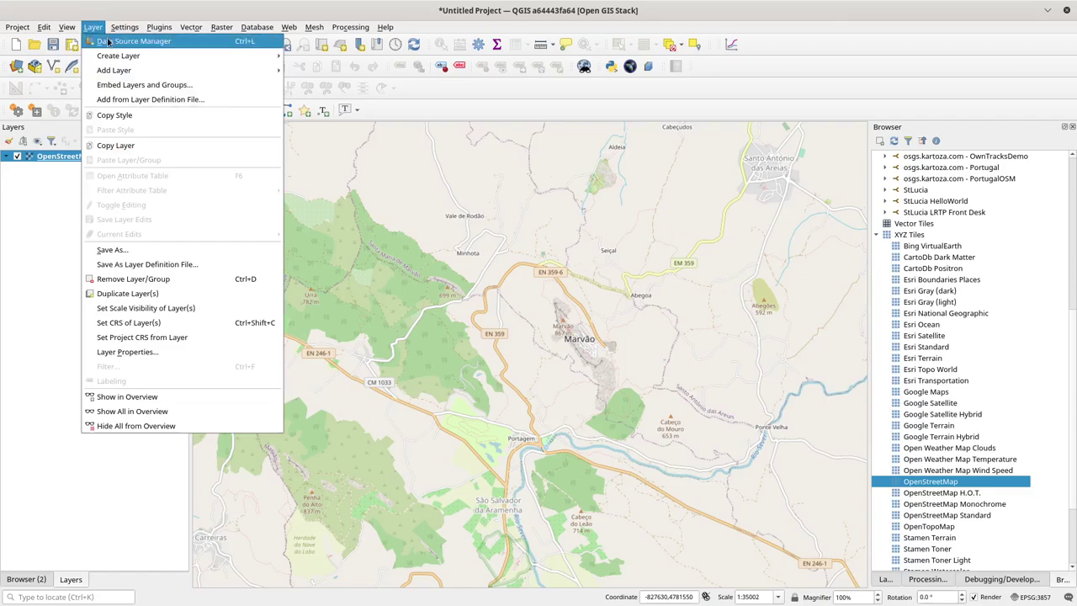
pyautogui.moveTo(126, 55)
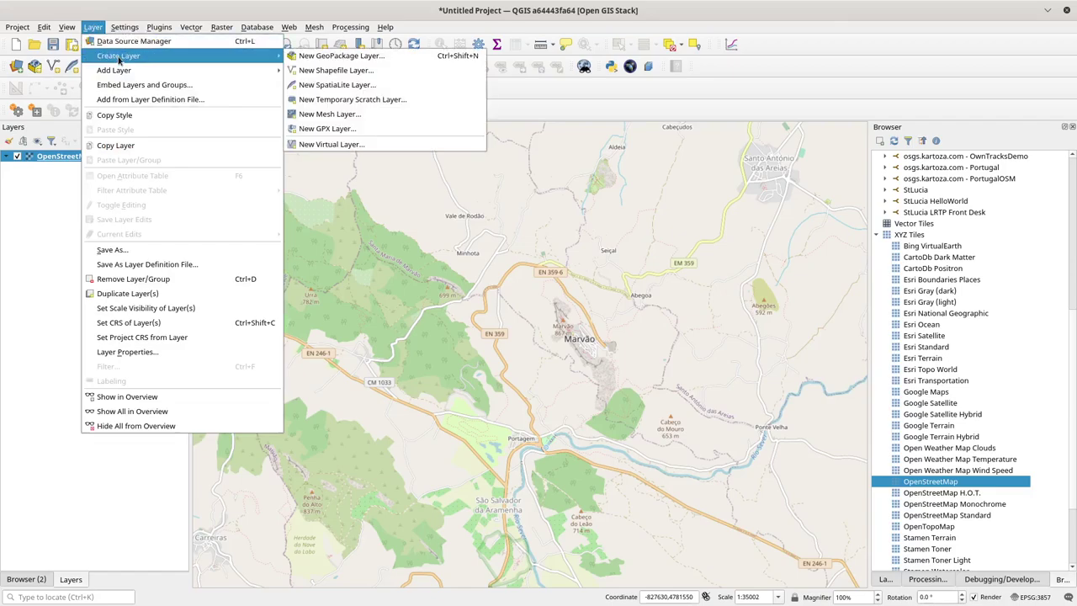
pyautogui.click(334, 58)
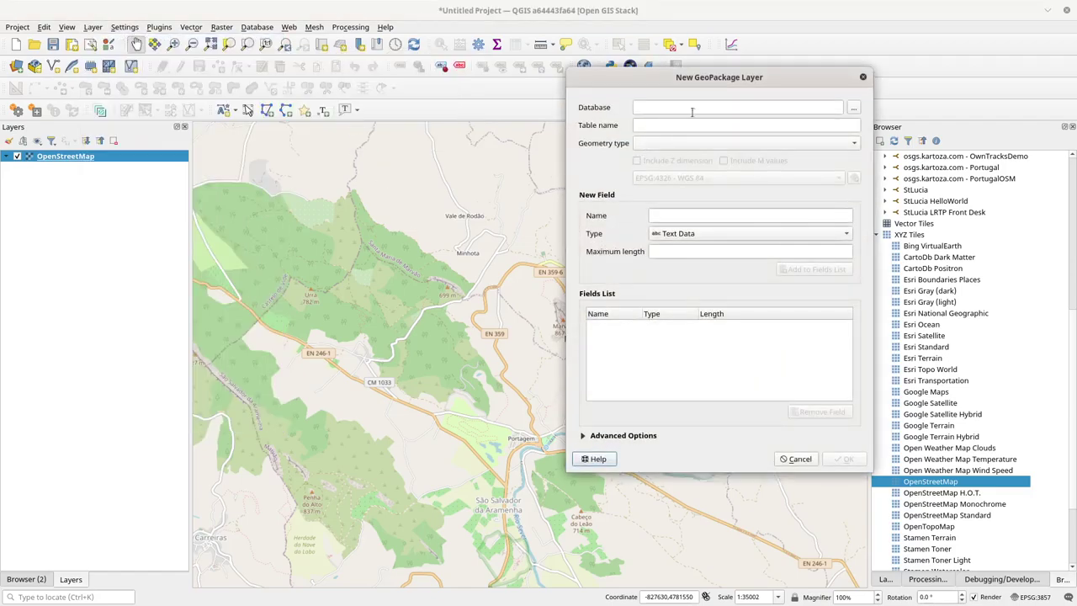
pyautogui.click(856, 109)
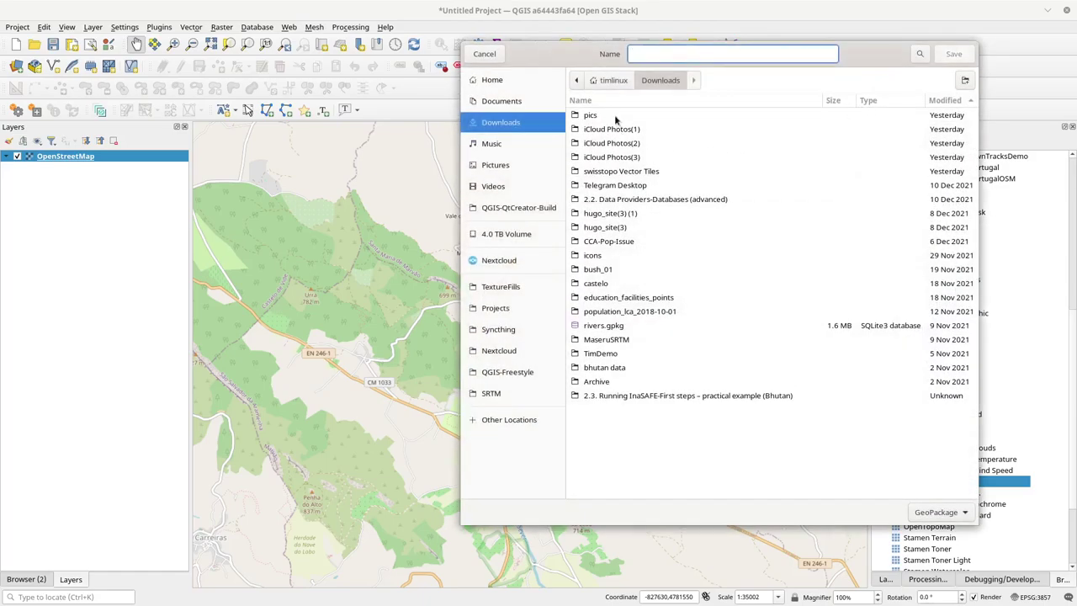
pyautogui.click(507, 331)
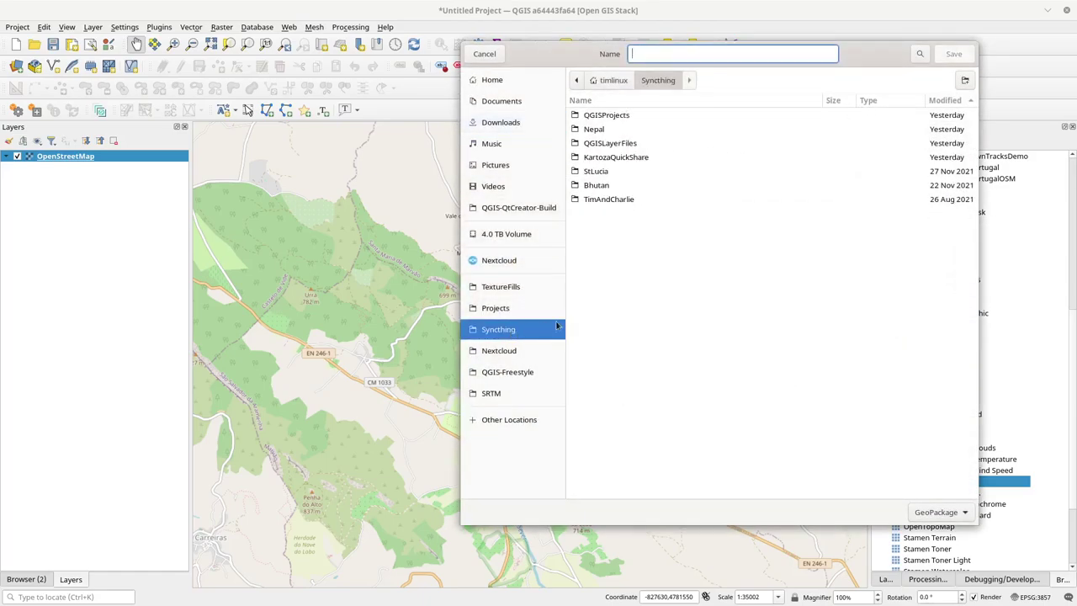
pyautogui.doubleClick(611, 116)
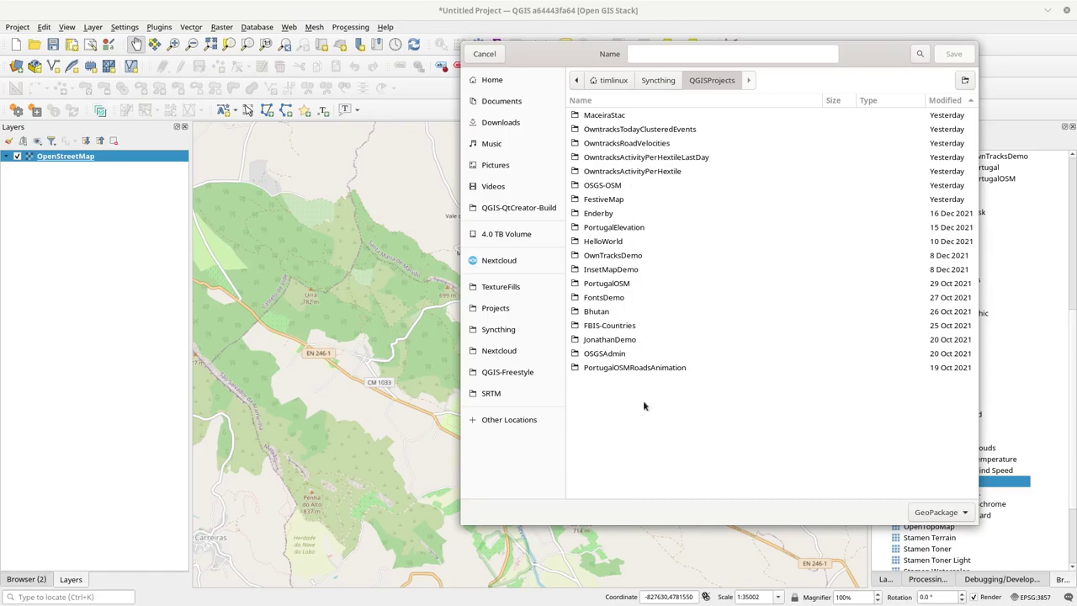
# Step: Create a MarvaoBasicMap folder and enter MarvaoBasicMap as the GeoPackage file name
pyautogui.click(965, 80)
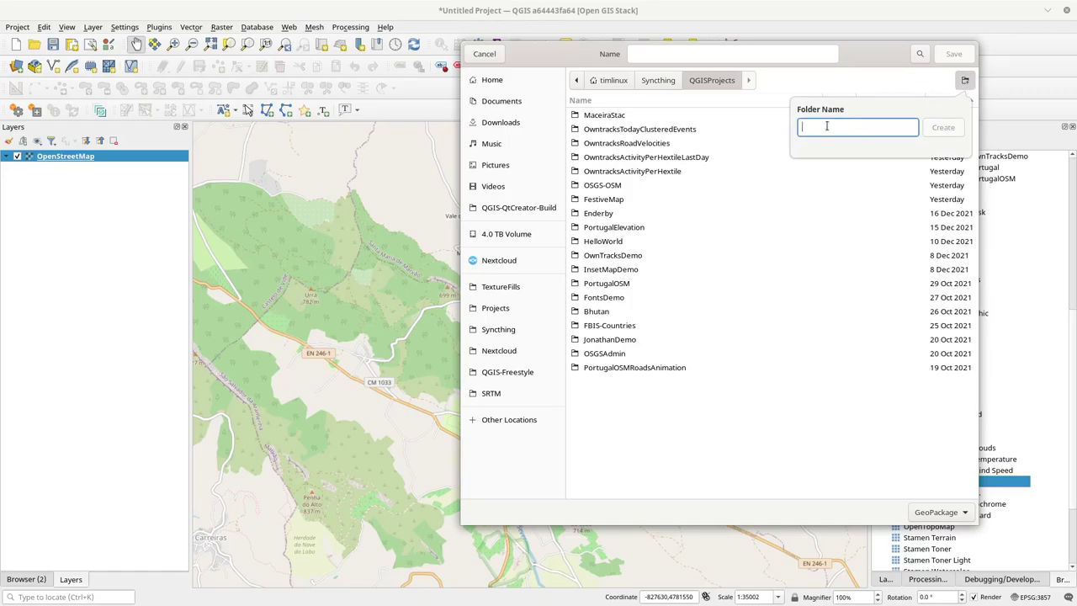
pyautogui.write('Marvao')
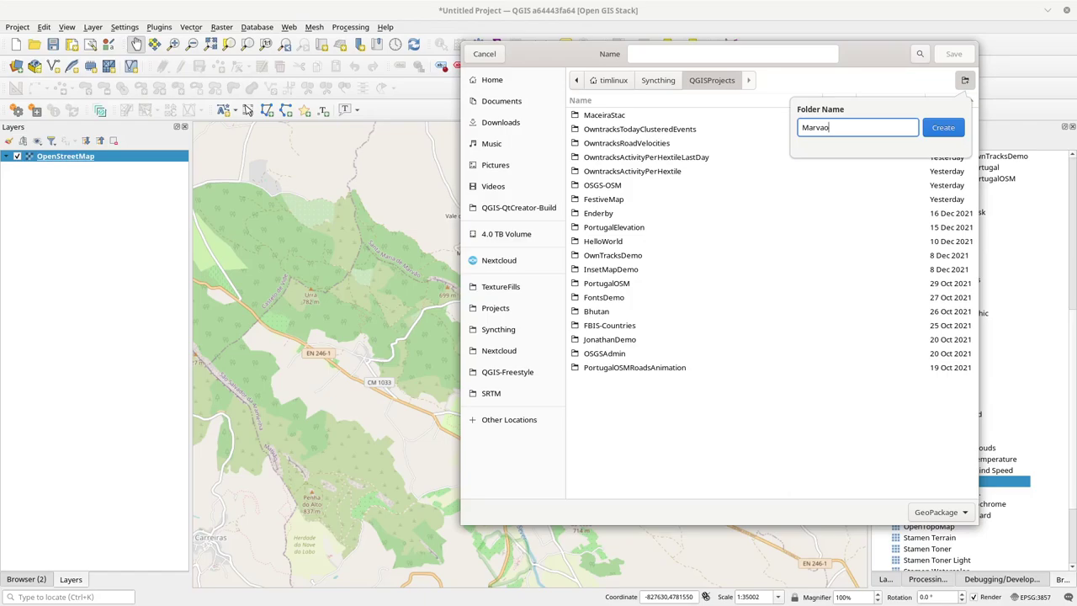
pyautogui.write('BasicMap')
pyautogui.press('Return')
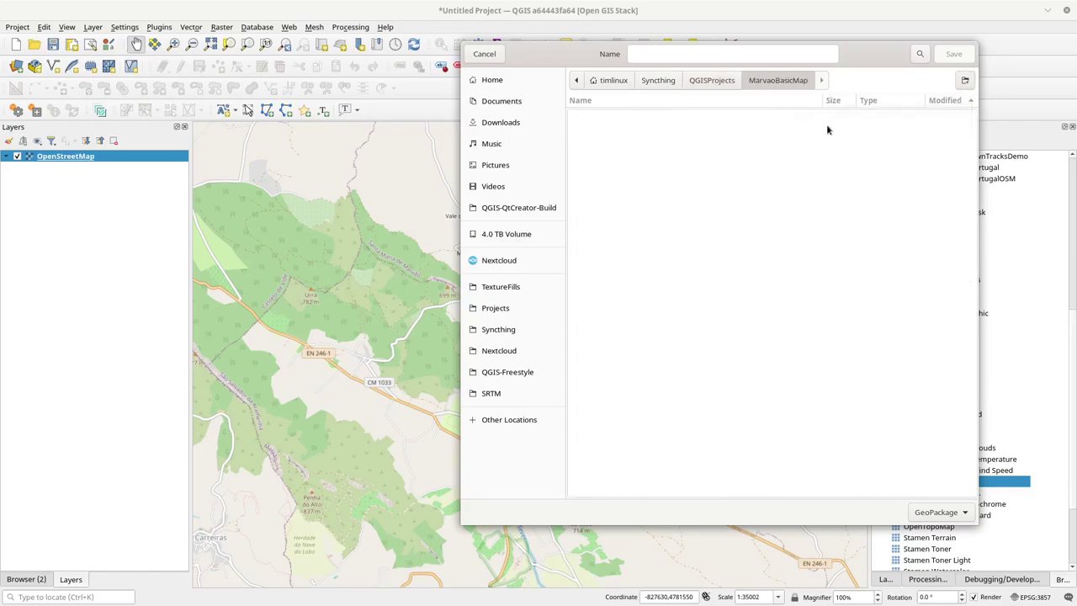
pyautogui.click(660, 58)
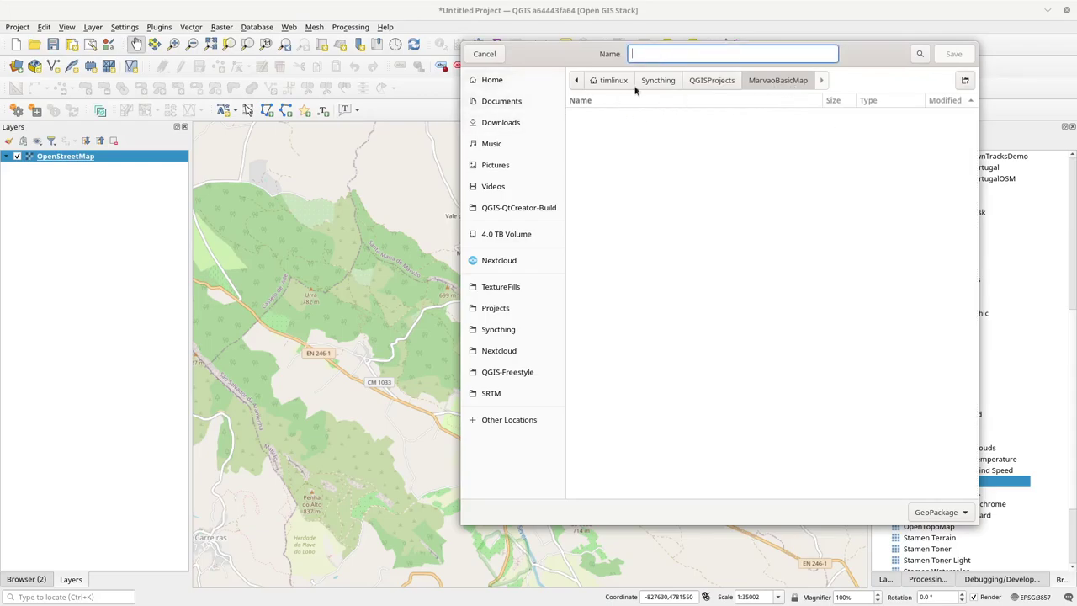
pyautogui.write('MarvaoBasicMap')
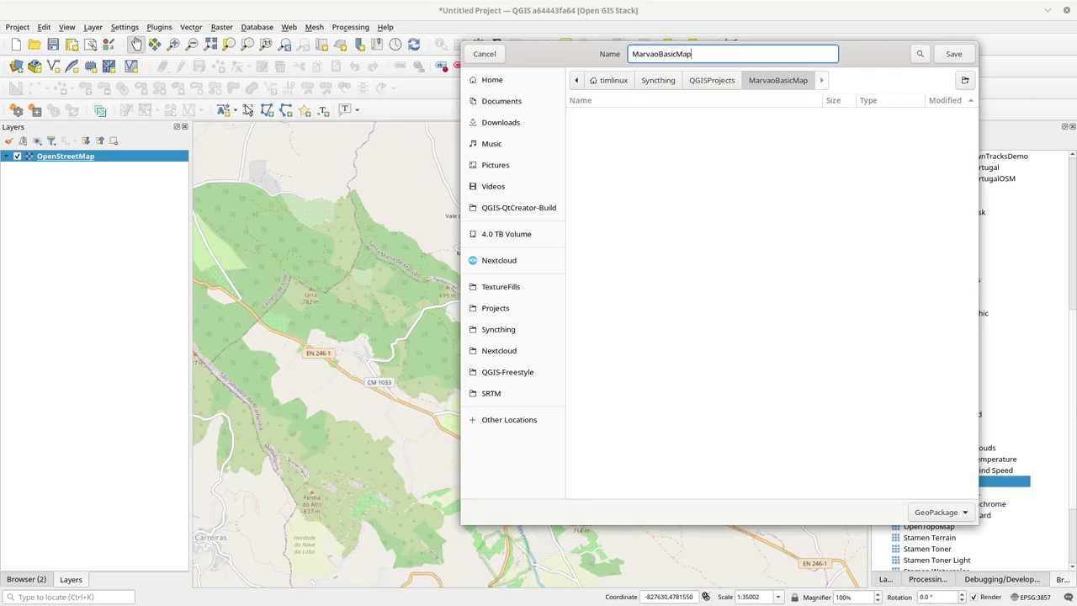
# Step: Name the table town, with Polygon geometry and the project CRS EPSG:3857
pyautogui.press('Return')
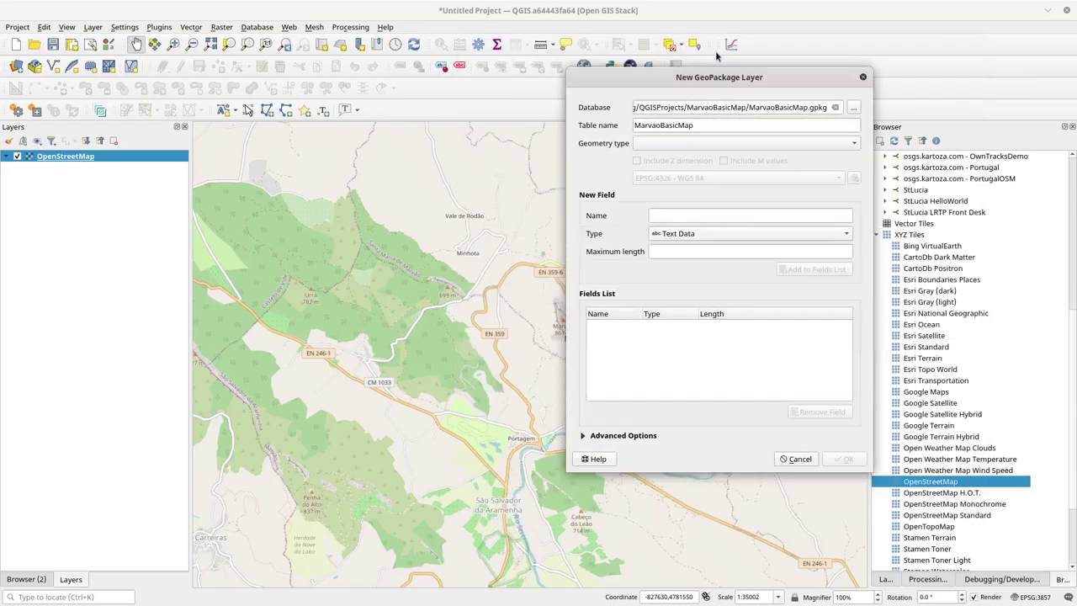
pyautogui.moveTo(702, 126); pyautogui.dragTo(599, 125)
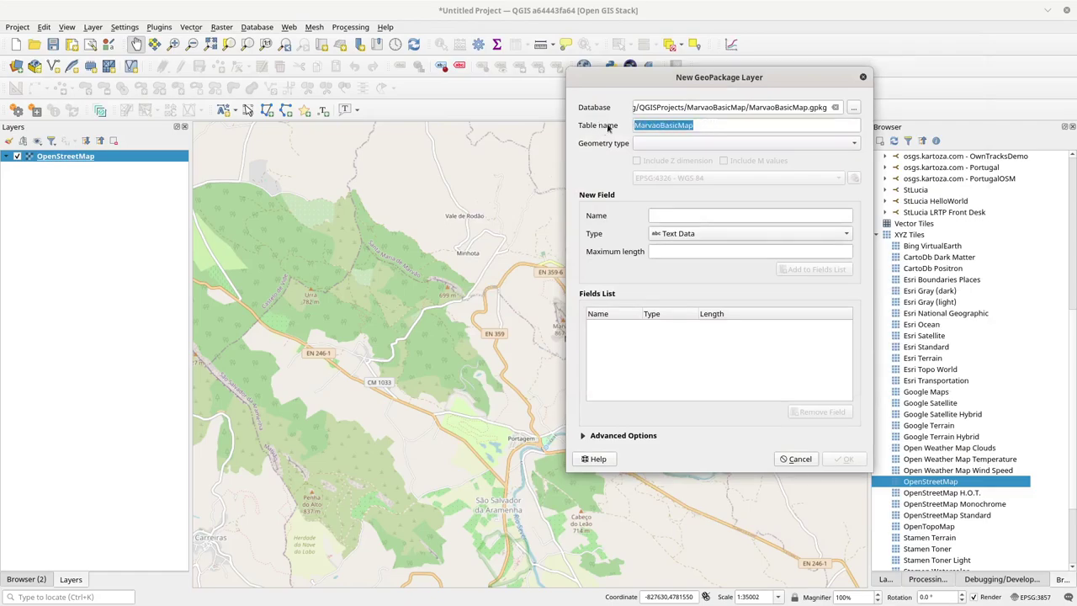
pyautogui.doubleClick(721, 130)
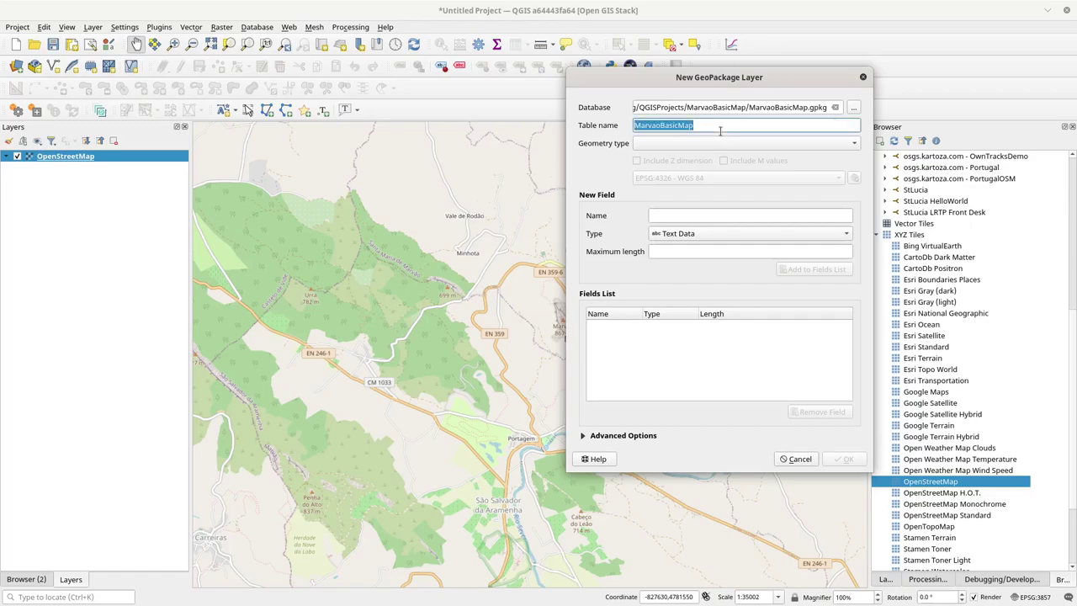
pyautogui.write('tow')
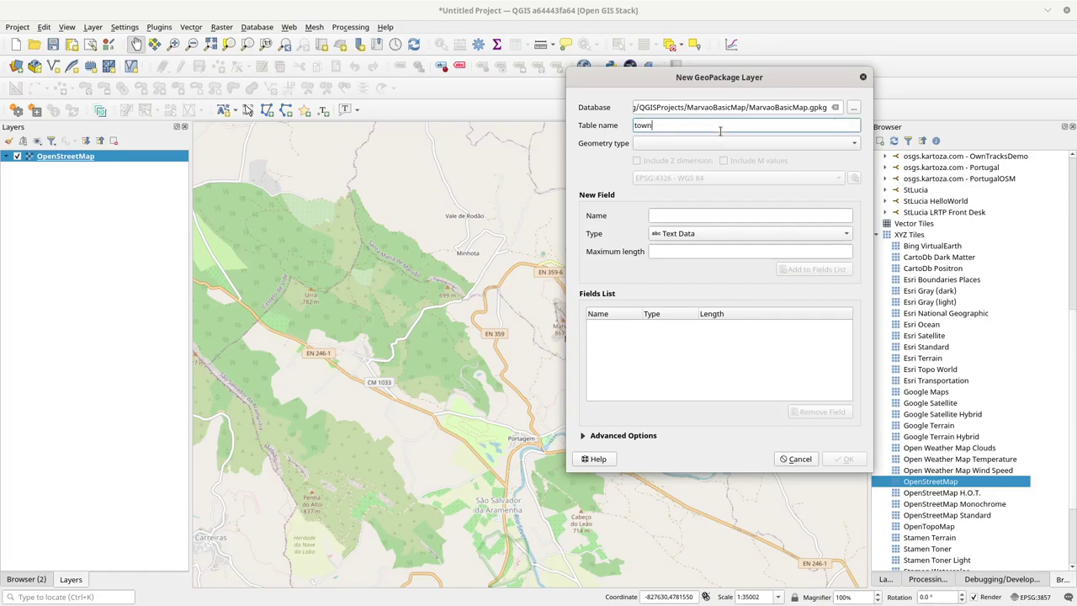
pyautogui.write('n')
pyautogui.click(724, 143)
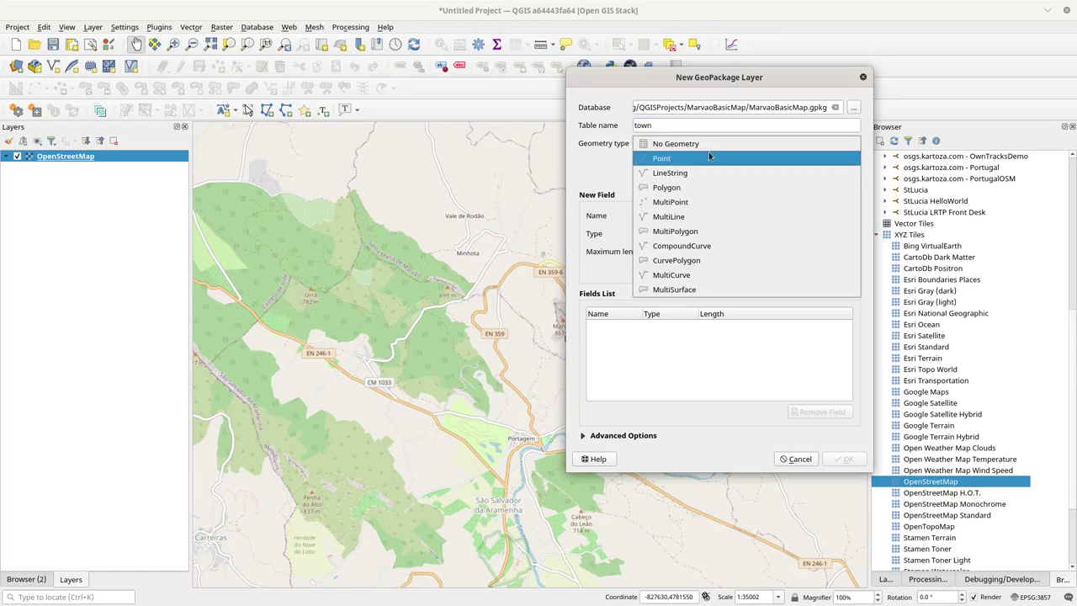
pyautogui.click(680, 187)
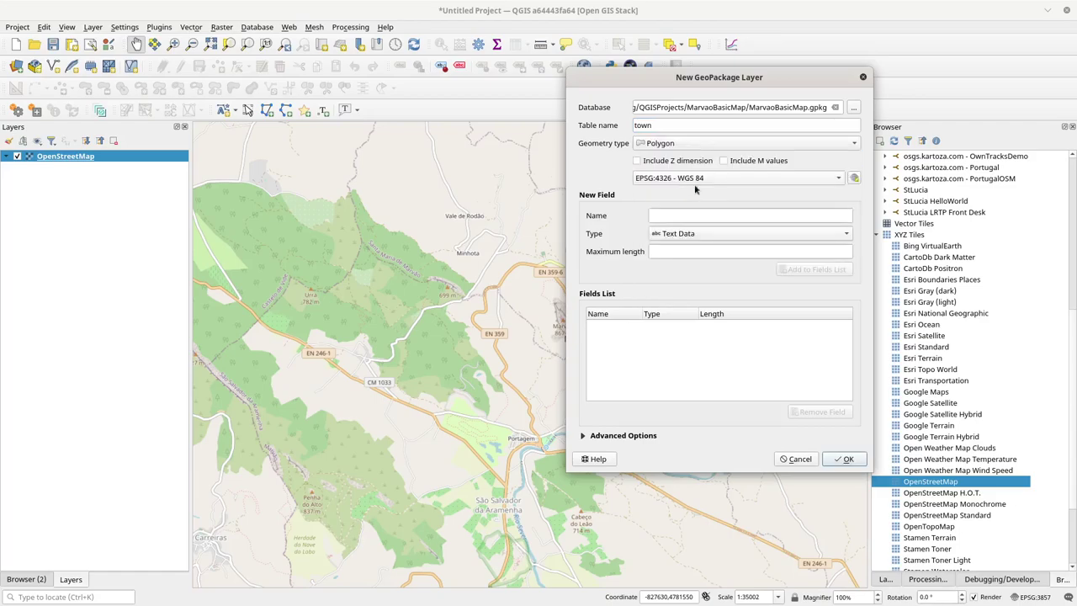
pyautogui.click(707, 181)
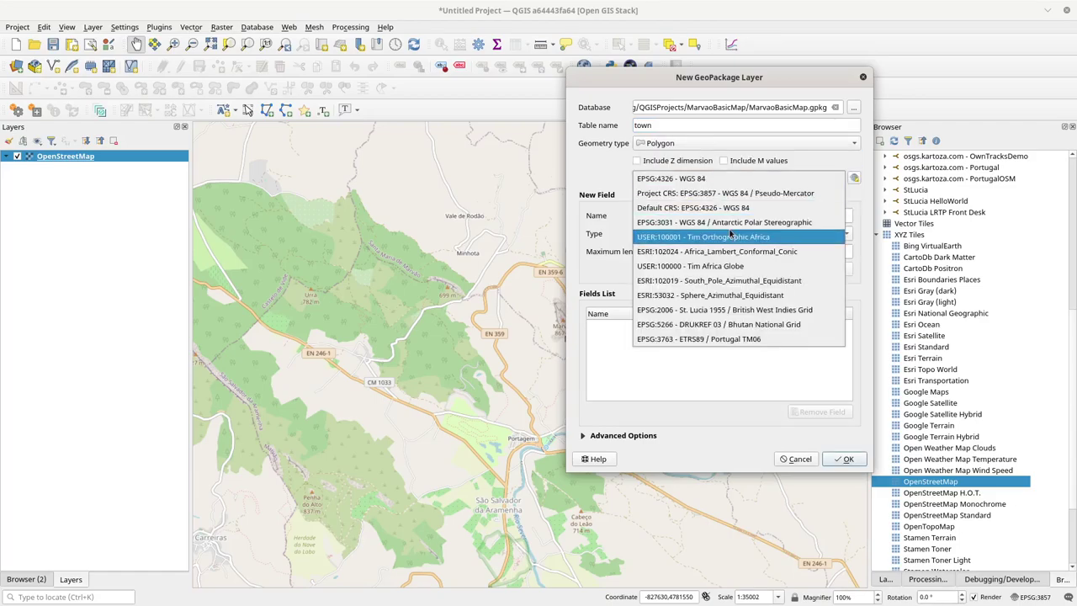
pyautogui.click(722, 196)
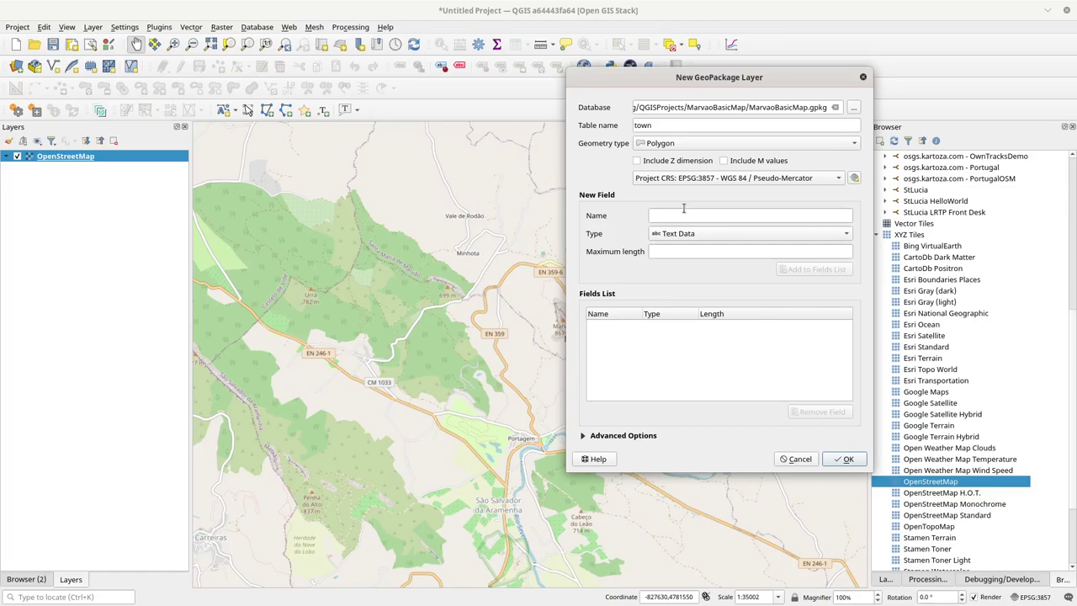
# Step: Add a text field called name and create the town layer
pyautogui.click(695, 218)
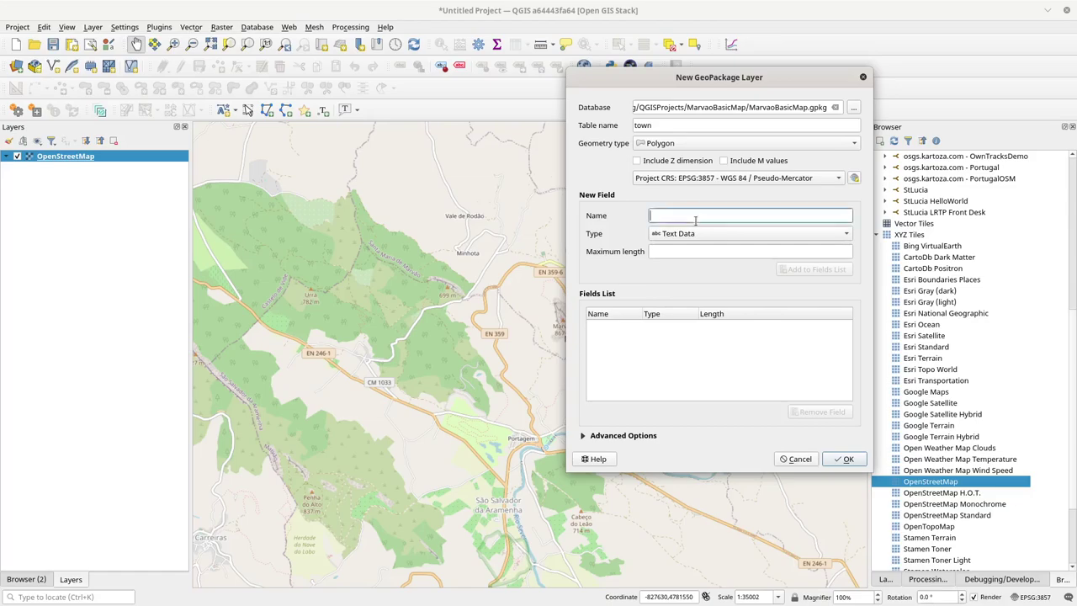
pyautogui.write('name')
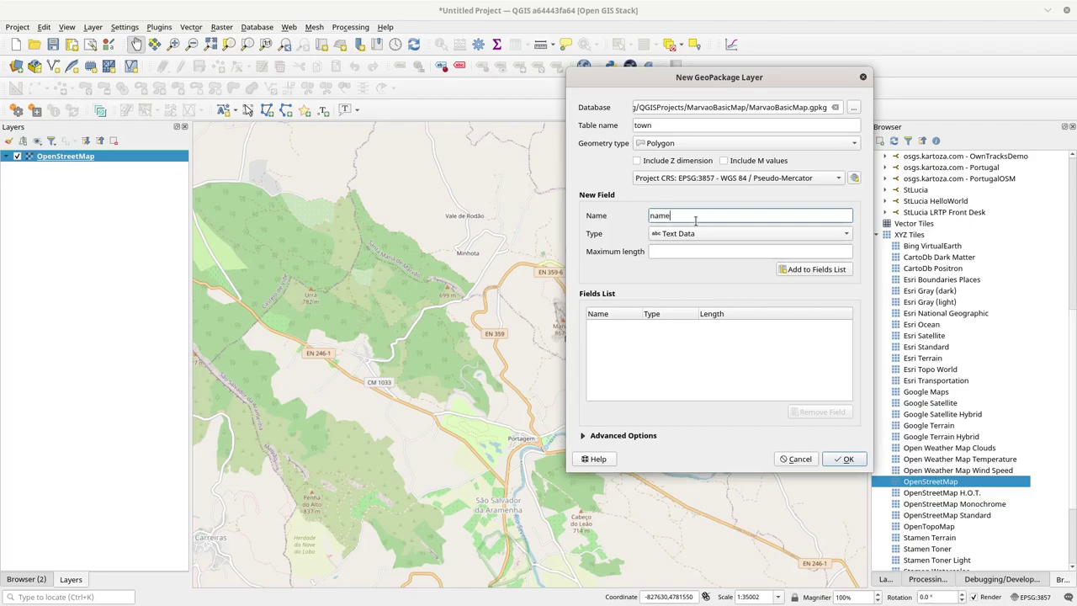
pyautogui.click(803, 269)
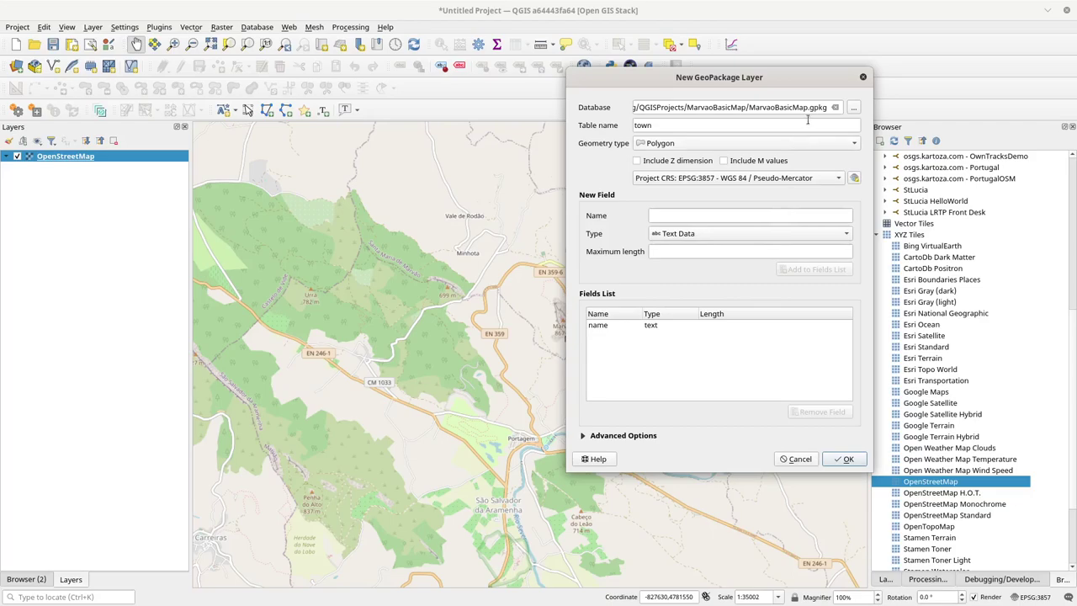
pyautogui.moveTo(808, 108); pyautogui.dragTo(748, 108)
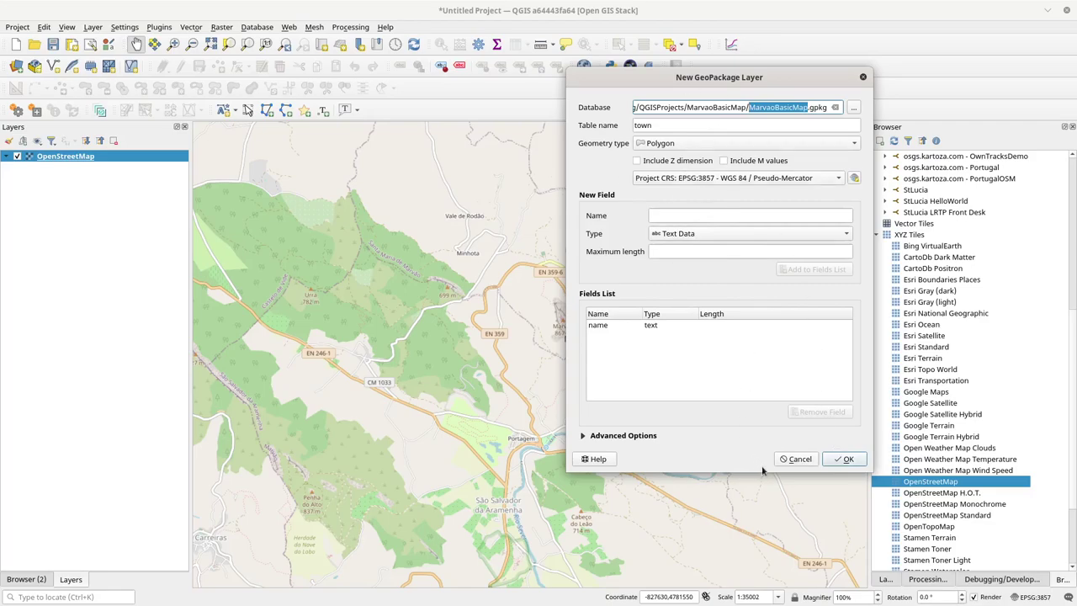
pyautogui.click(844, 460)
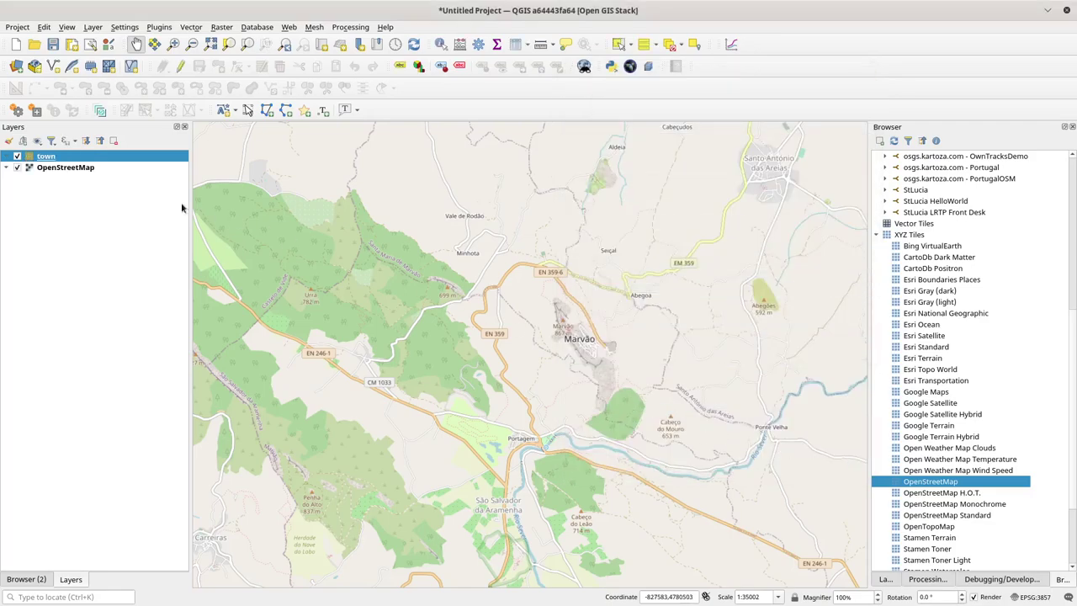
# Step: Toggle editing on town and digitize a polygon outlining the Marvão town area
pyautogui.click(180, 66)
pyautogui.click(214, 68)
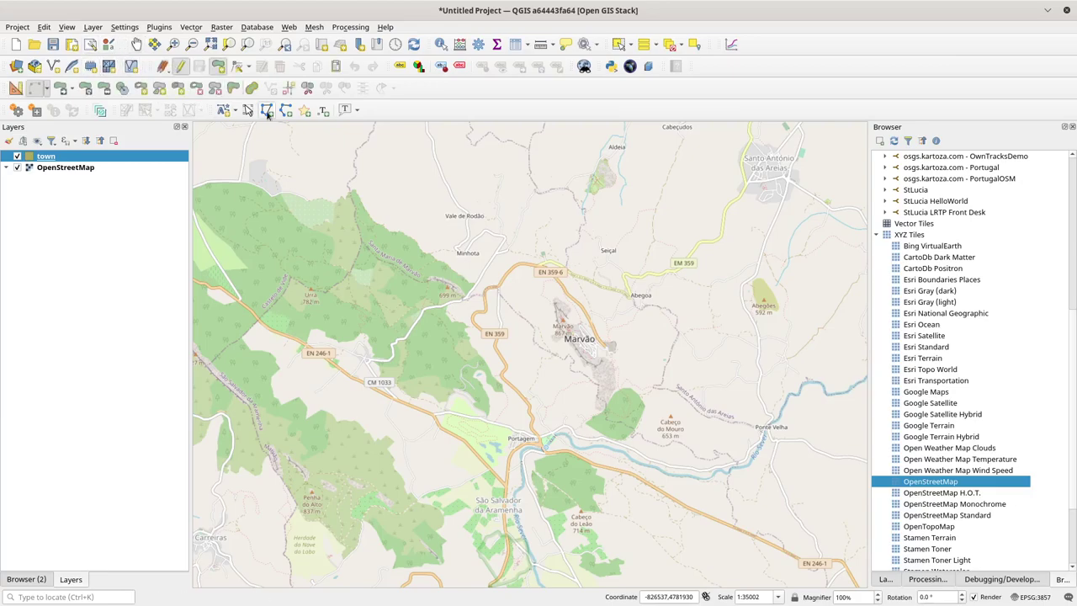
pyautogui.click(614, 339)
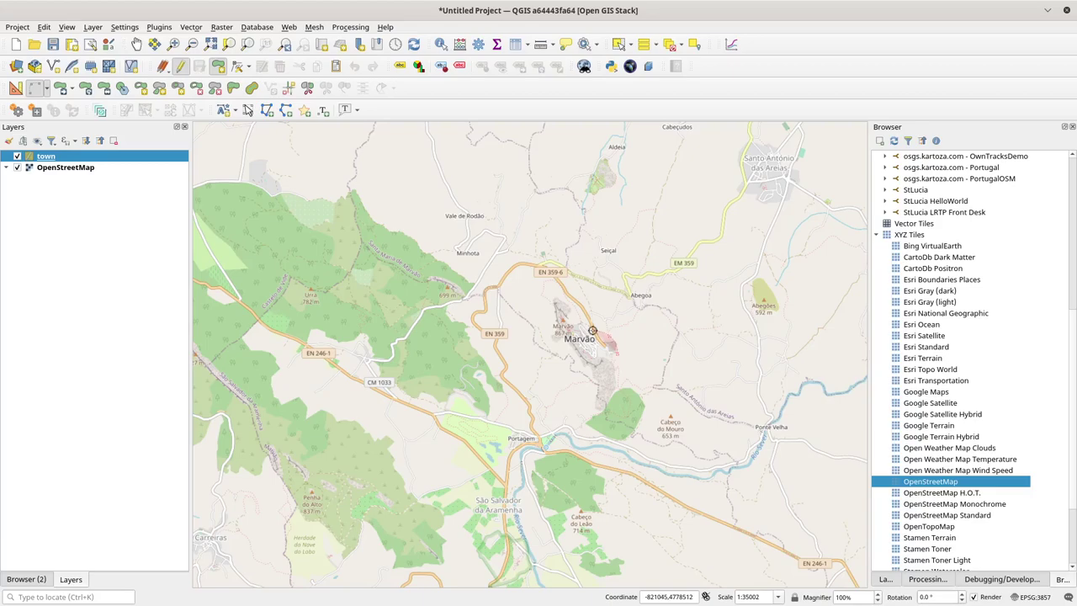
pyautogui.click(551, 302)
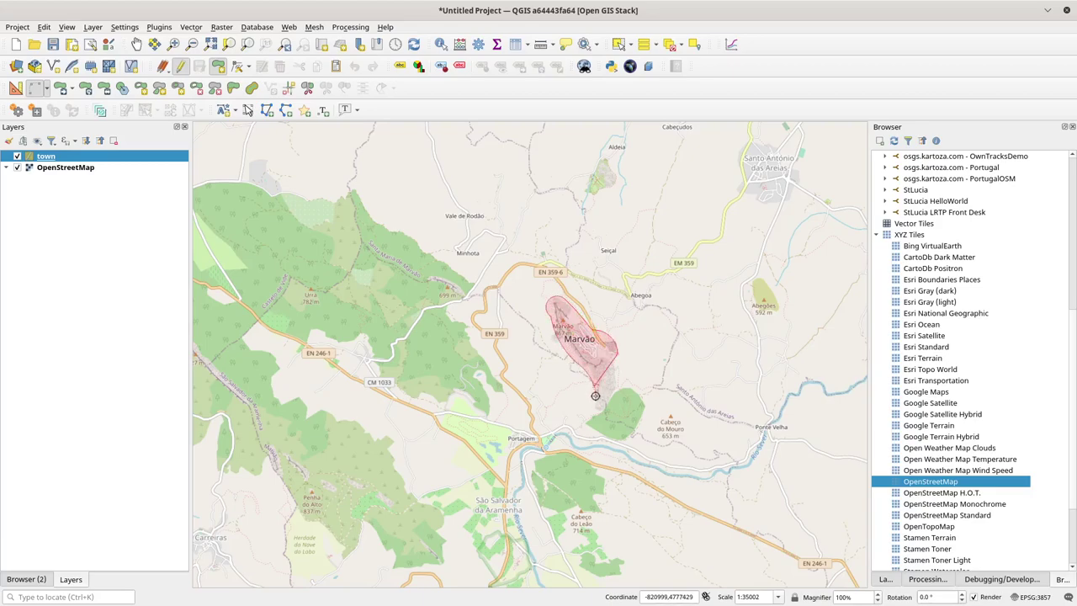
pyautogui.click(597, 419)
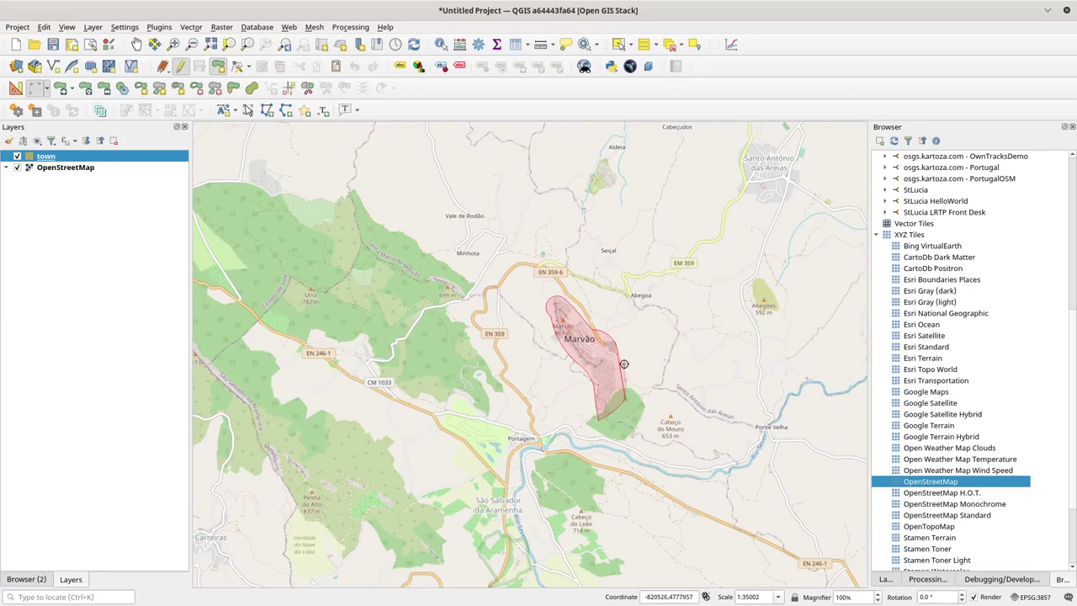
pyautogui.rightClick(622, 360)
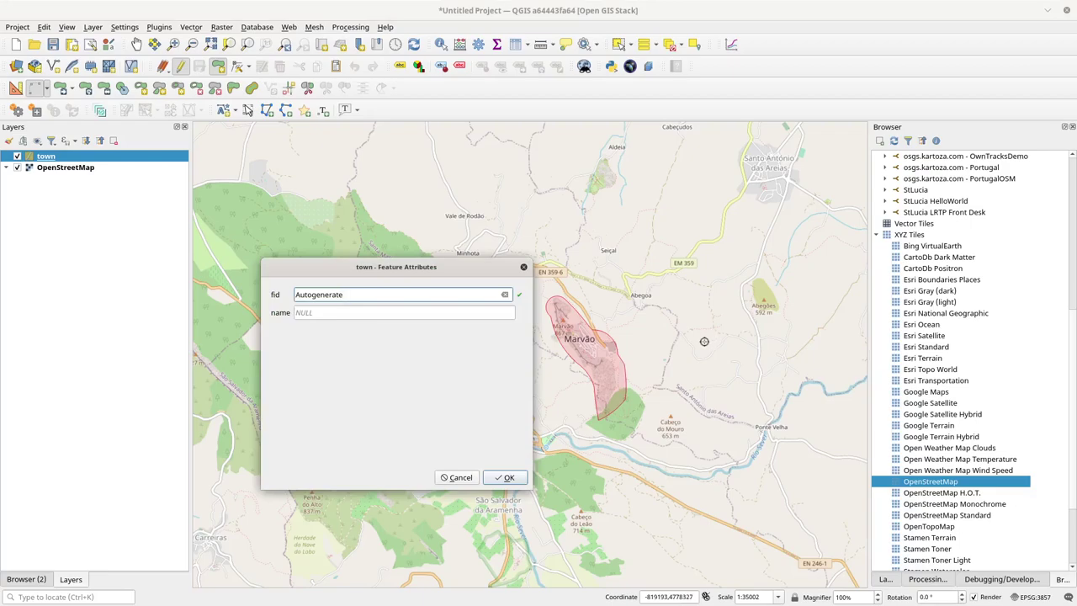
# Step: Fill in the polygon's name attribute, save it, and open town's Layer Styling panel
pyautogui.click(341, 309)
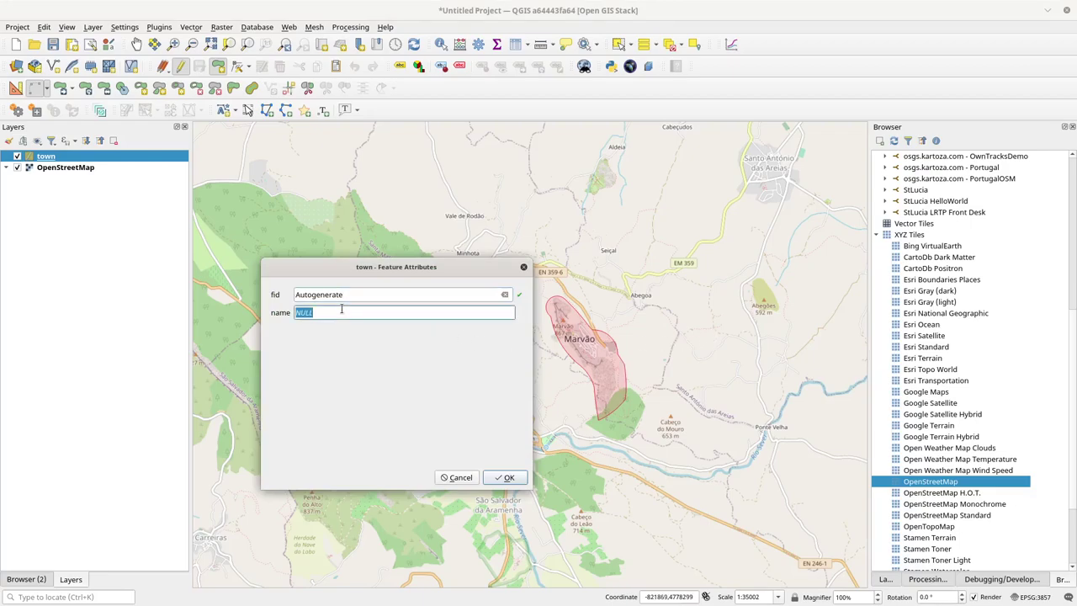
pyautogui.write('Marvao')
pyautogui.press('Return')
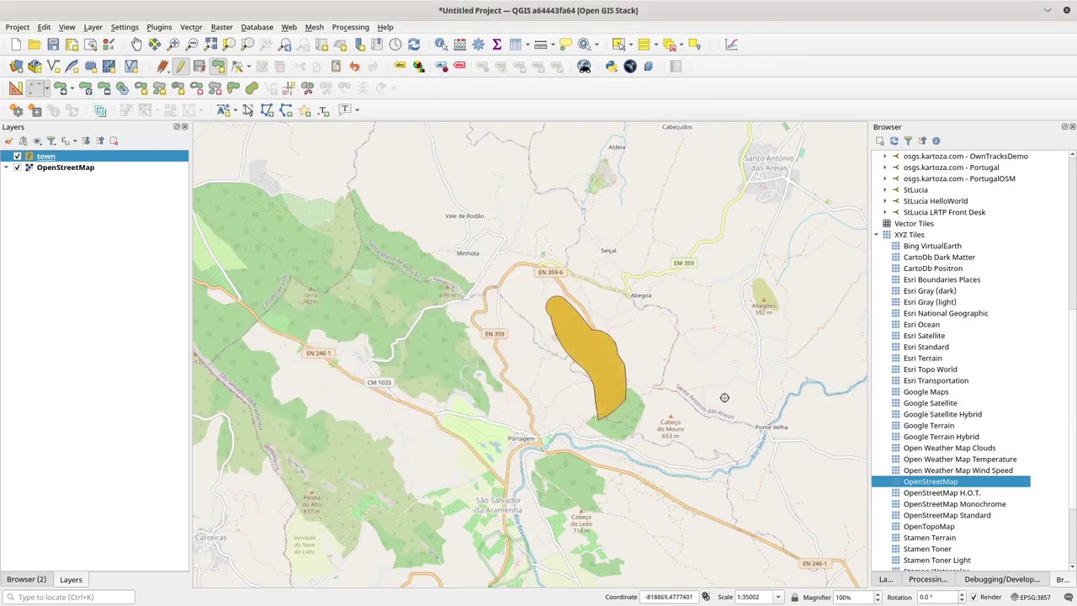
pyautogui.click(888, 580)
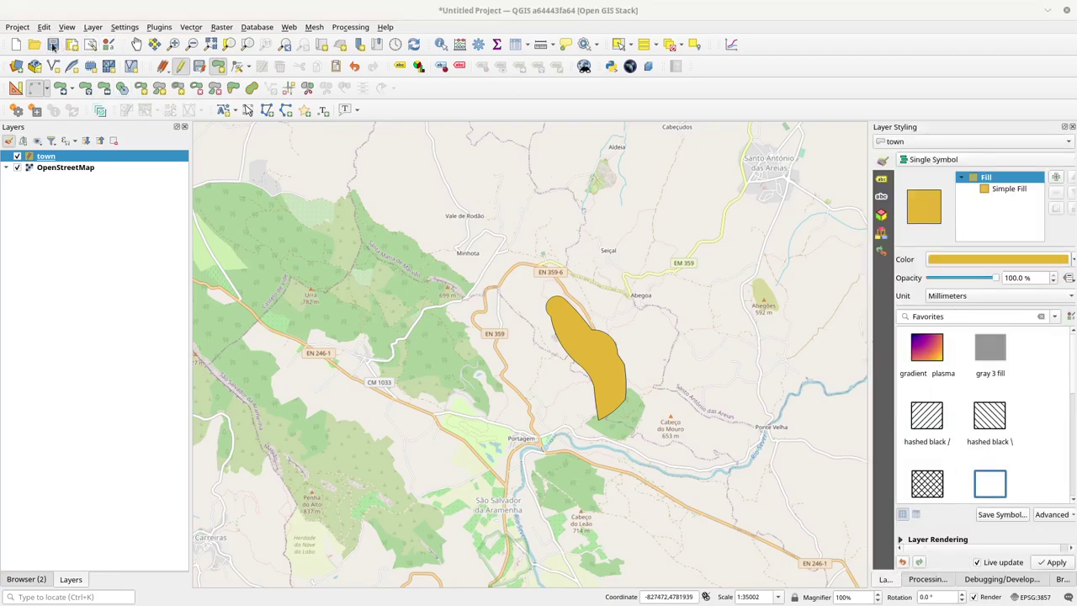
# Step: Cancel an early save attempt and toggle editing off on the town layer
pyautogui.click(53, 46)
pyautogui.click(303, 53)
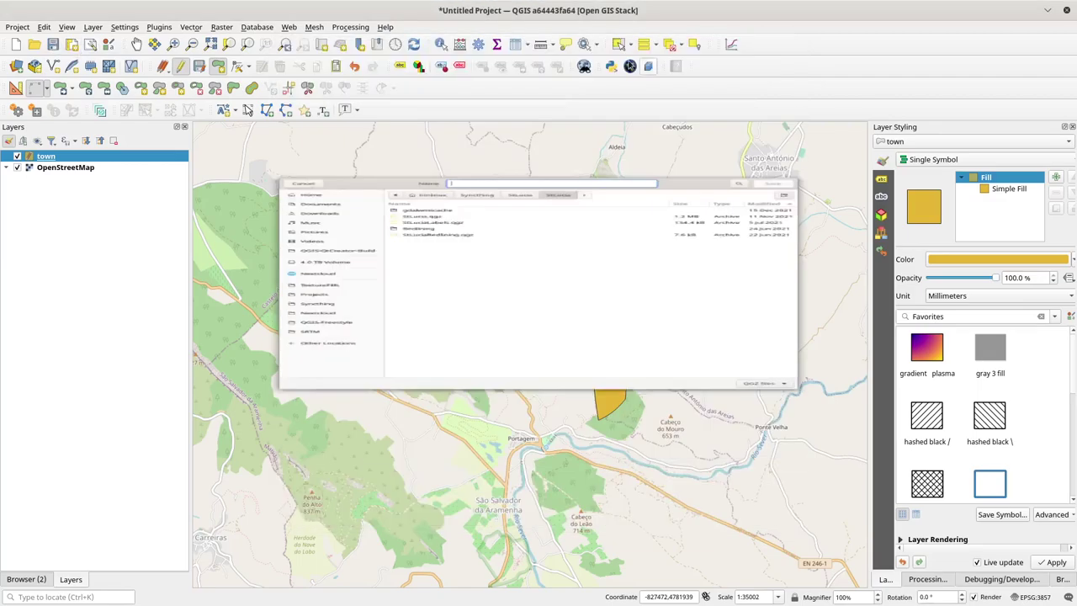
pyautogui.click(180, 66)
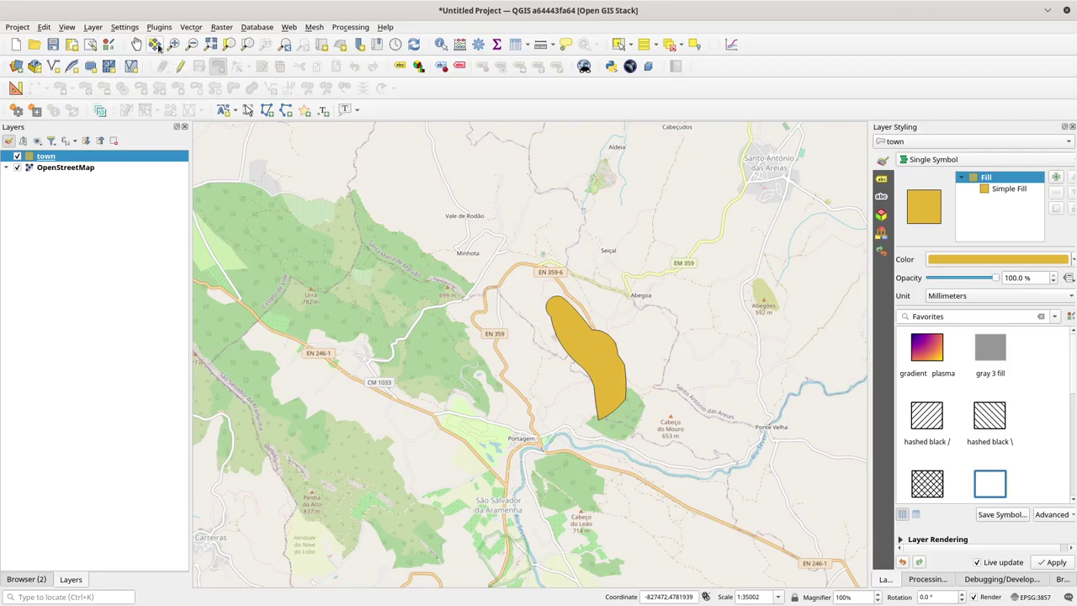
# Step: Save the project as MarvaoBasicMap in Syncthing/QGISProjects/MarvaoBasicMap
pyautogui.click(54, 45)
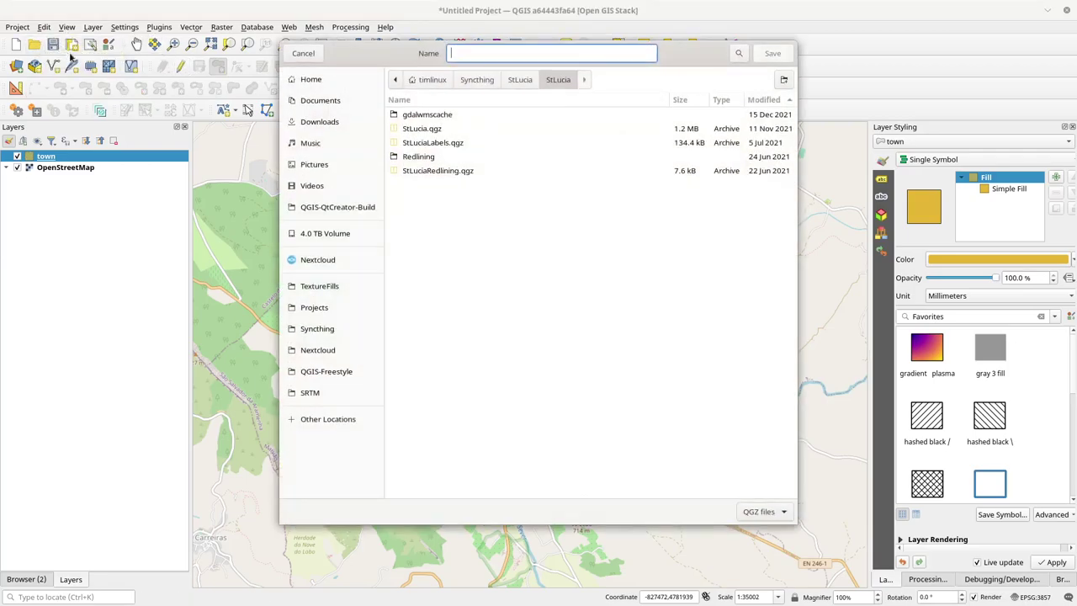
pyautogui.click(476, 80)
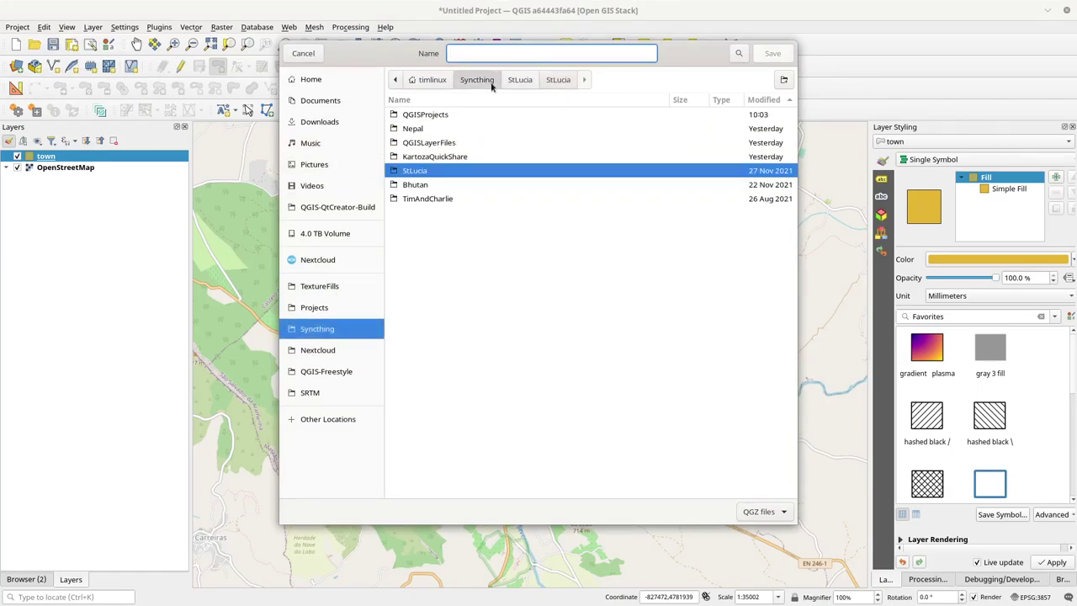
pyautogui.doubleClick(414, 117)
pyautogui.doubleClick(415, 115)
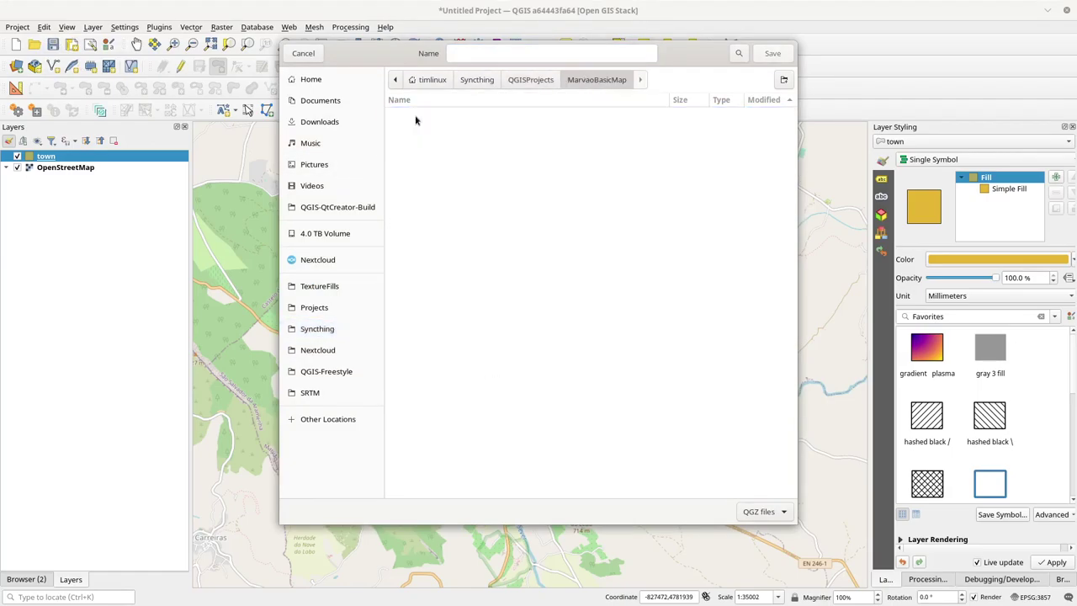
pyautogui.click(467, 55)
pyautogui.write('Marvao')
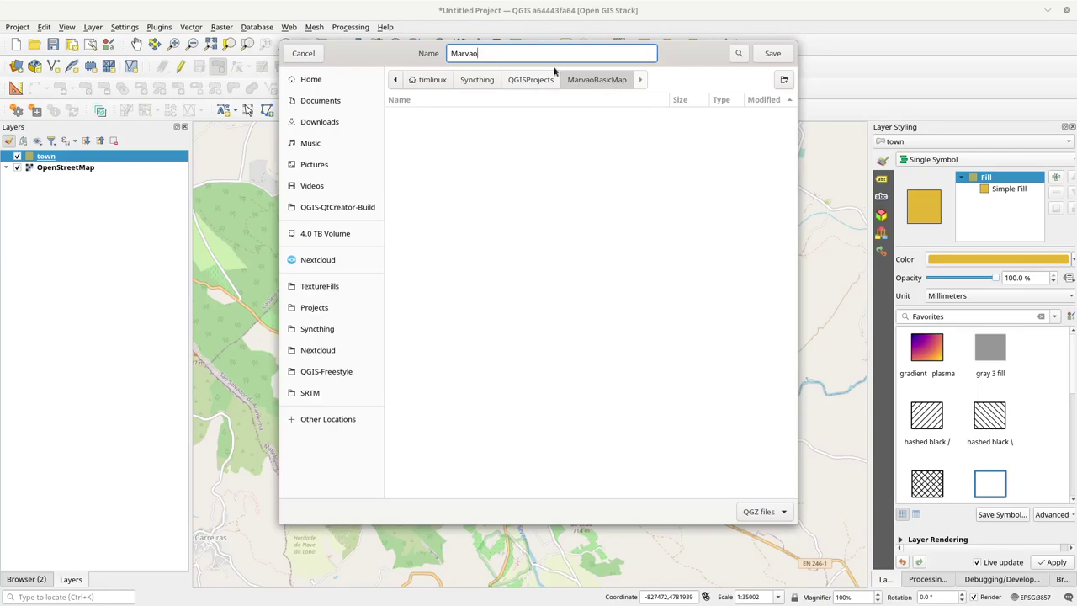
pyautogui.write('BasicMap')
pyautogui.press('Return')
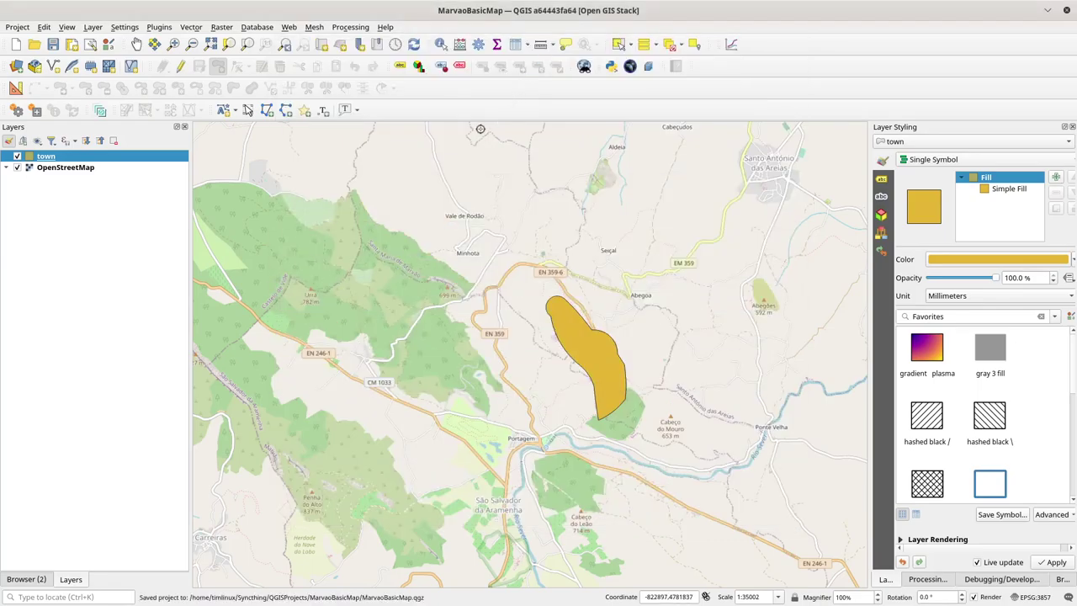
pyautogui.hotkey('alt', 'Tab')
pyautogui.hotkey('alt', 'Tab')
pyautogui.hotkey('alt', 'Tab')
# Step: Launch Files and browse to Syncthing/QGISProjects/MarvaoBasicMap to see the .qgz and .gpkg files
pyautogui.press('Escape')
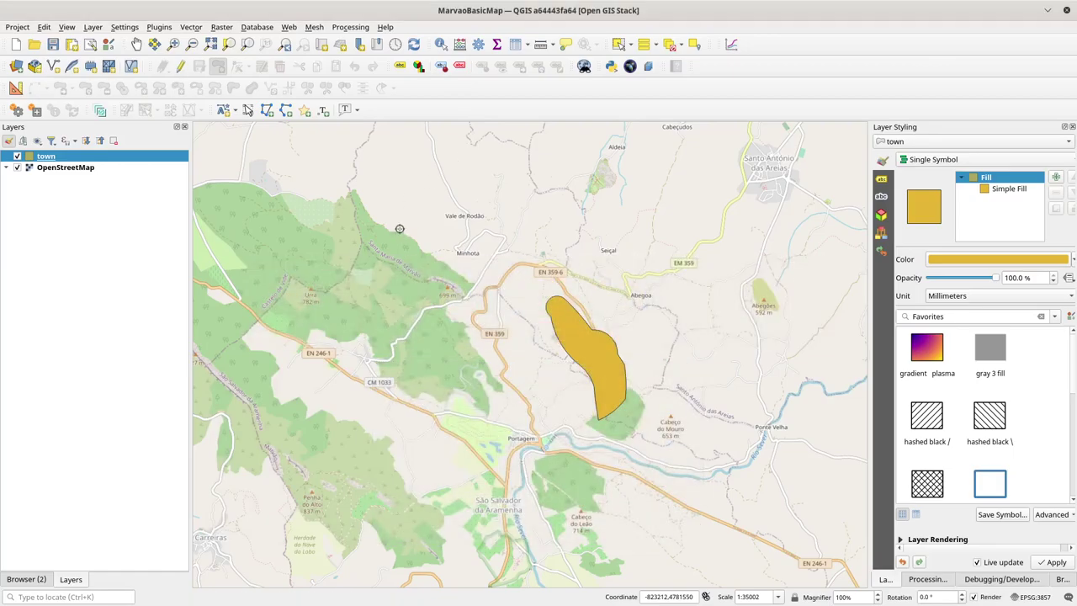
pyautogui.press('super')
pyautogui.write('fil')
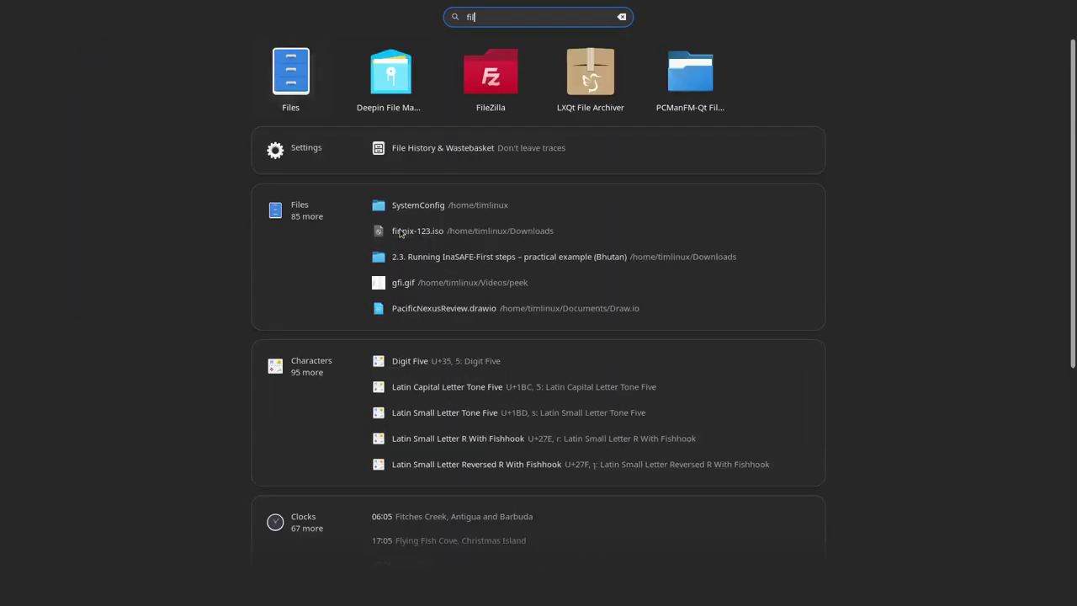
pyautogui.press('Return')
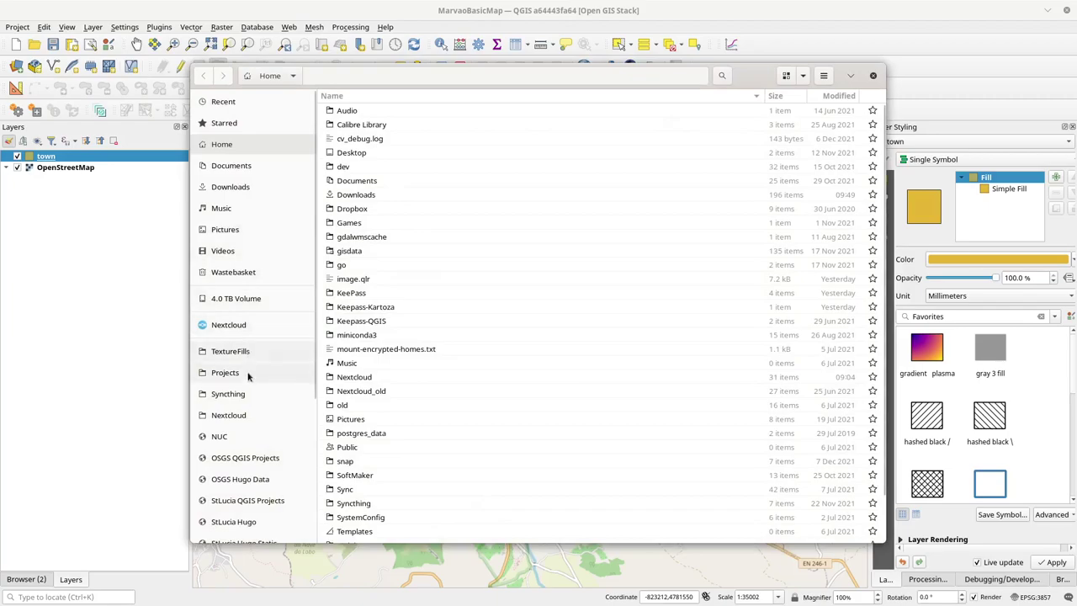
pyautogui.click(246, 394)
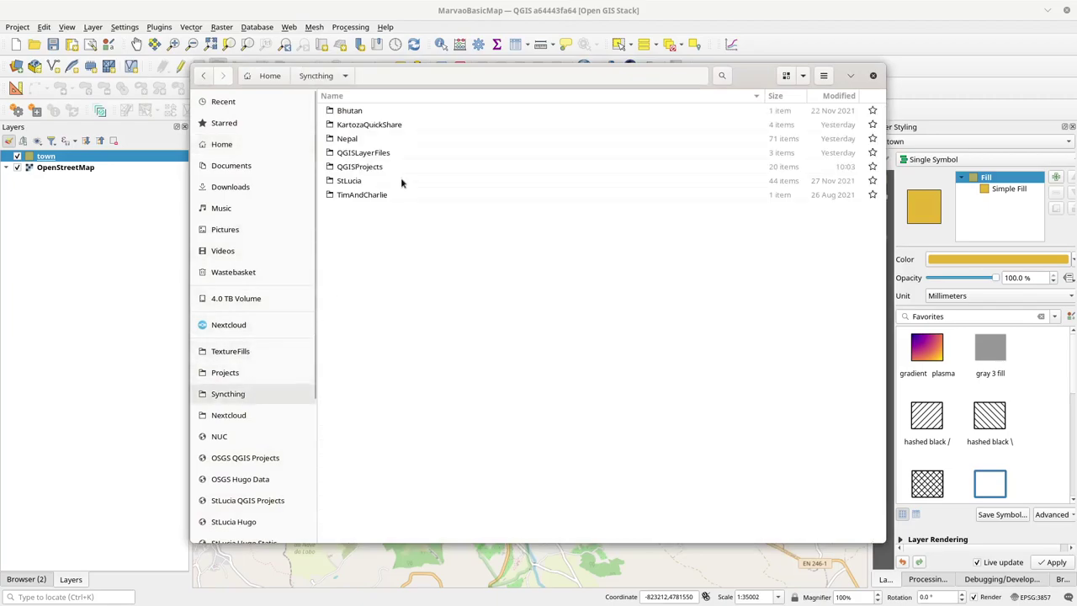
pyautogui.doubleClick(359, 167)
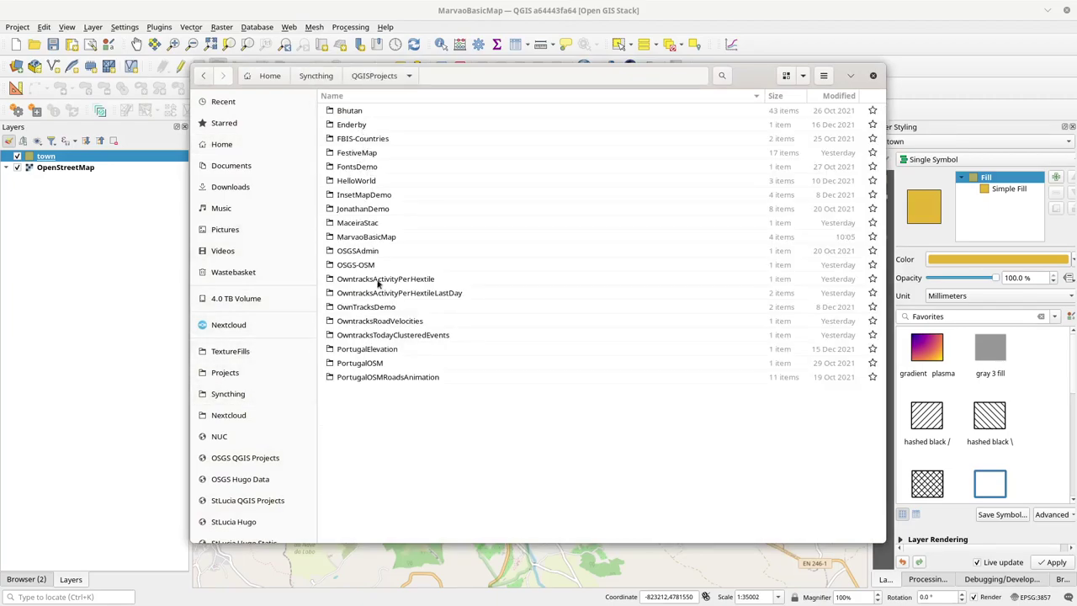
pyautogui.doubleClick(354, 237)
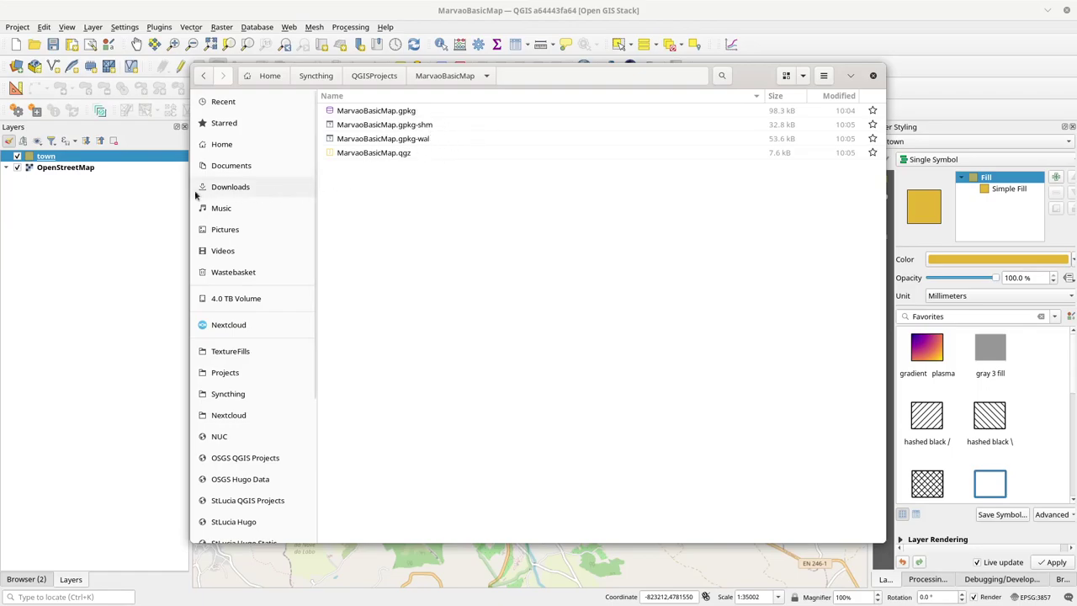
# Step: Save the QGIS project again, then open qgis_projects in the server File Browser
pyautogui.click(53, 46)
pyautogui.click(54, 46)
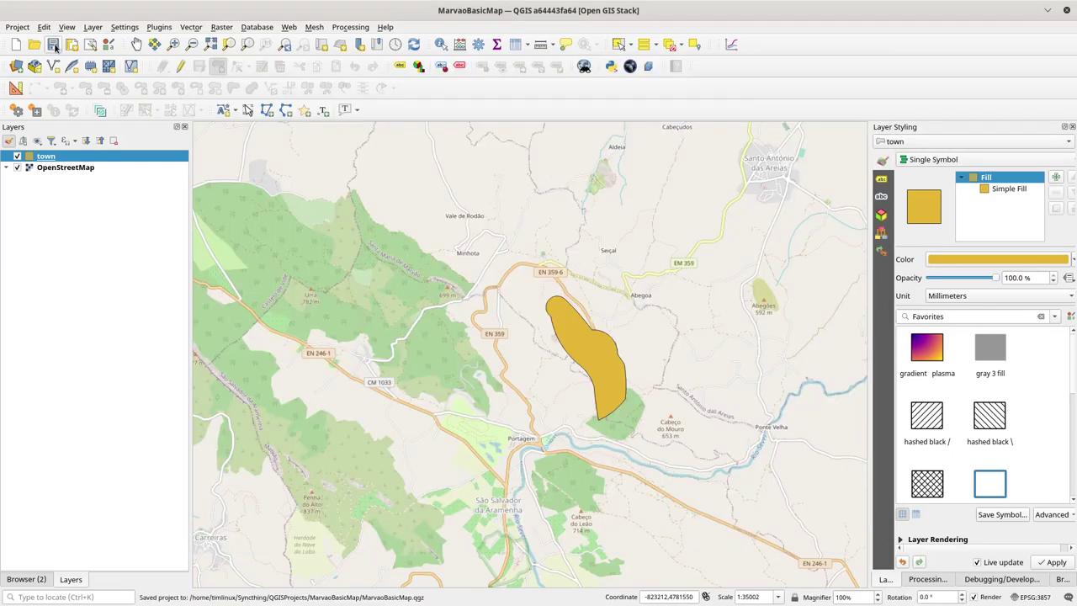
pyautogui.hotkey('alt', 'Tab')
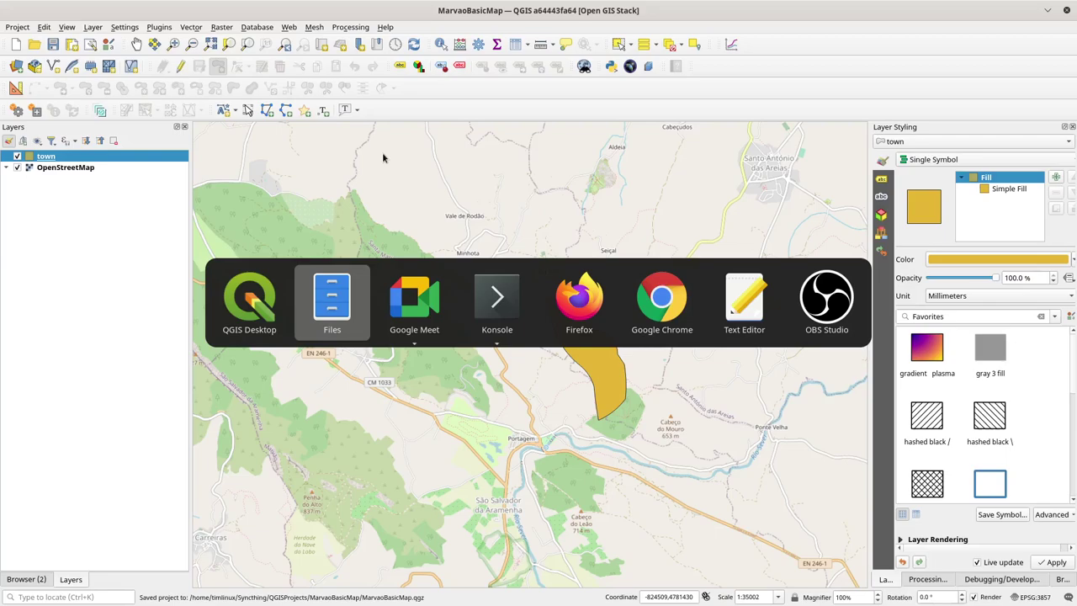
pyautogui.hotkey('alt', 'Tab')
pyautogui.hotkey('alt', 'Tab')
pyautogui.hotkey('alt', 'Tab')
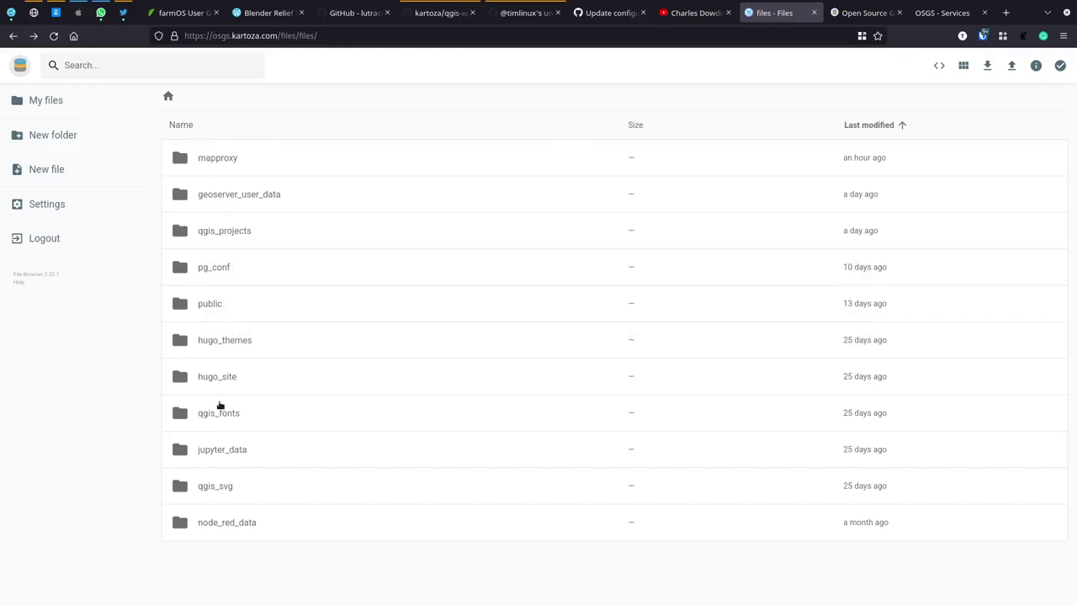
pyautogui.doubleClick(222, 234)
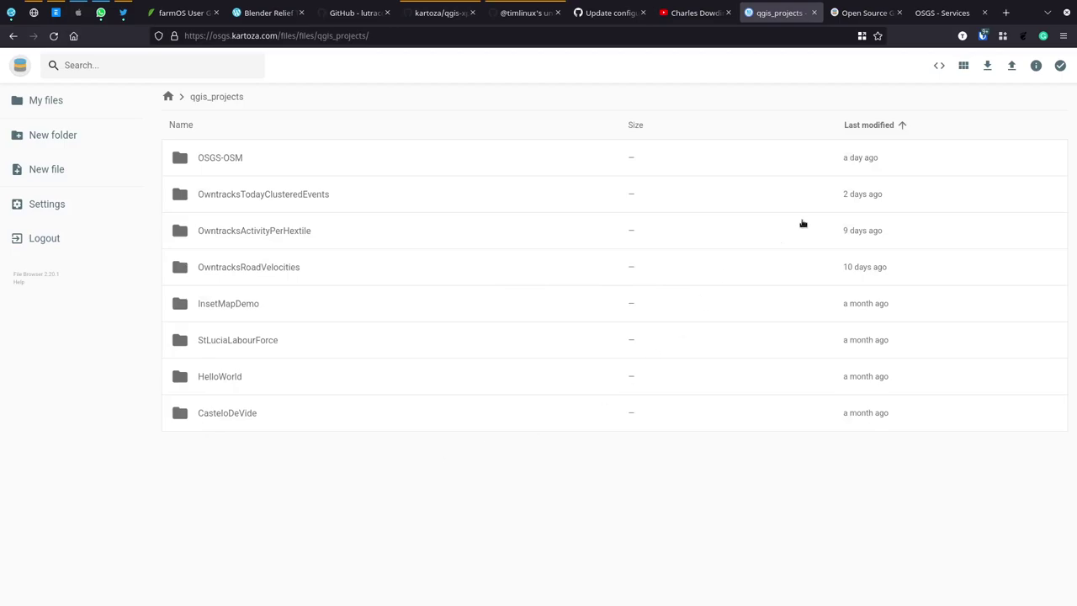
# Step: Upload the Syncthing/QGISProjects/MarvaoBasicMap folder into qgis_projects
pyautogui.click(1012, 67)
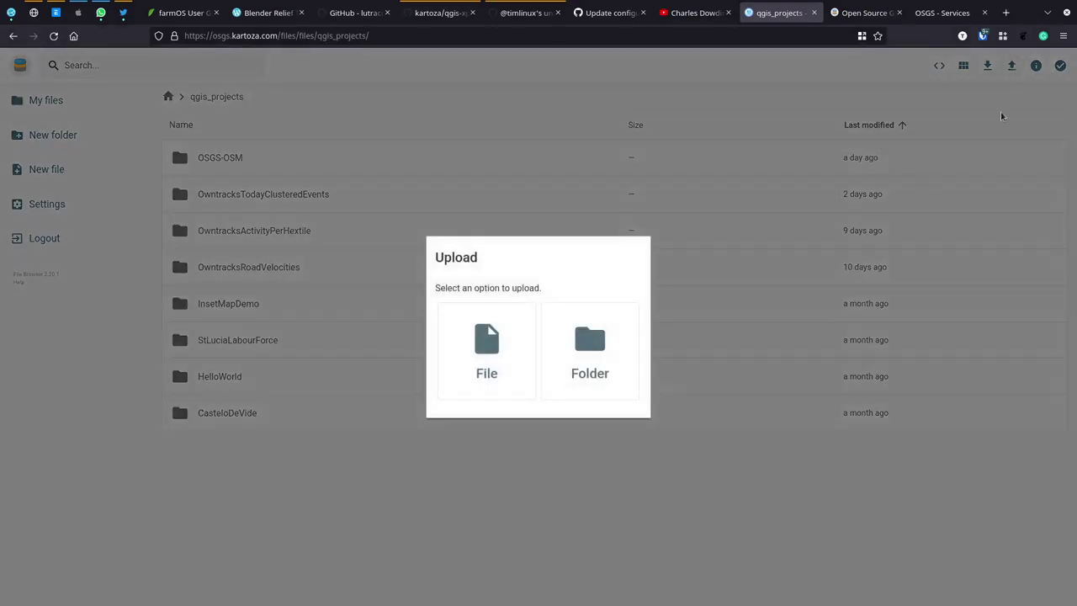
pyautogui.click(610, 349)
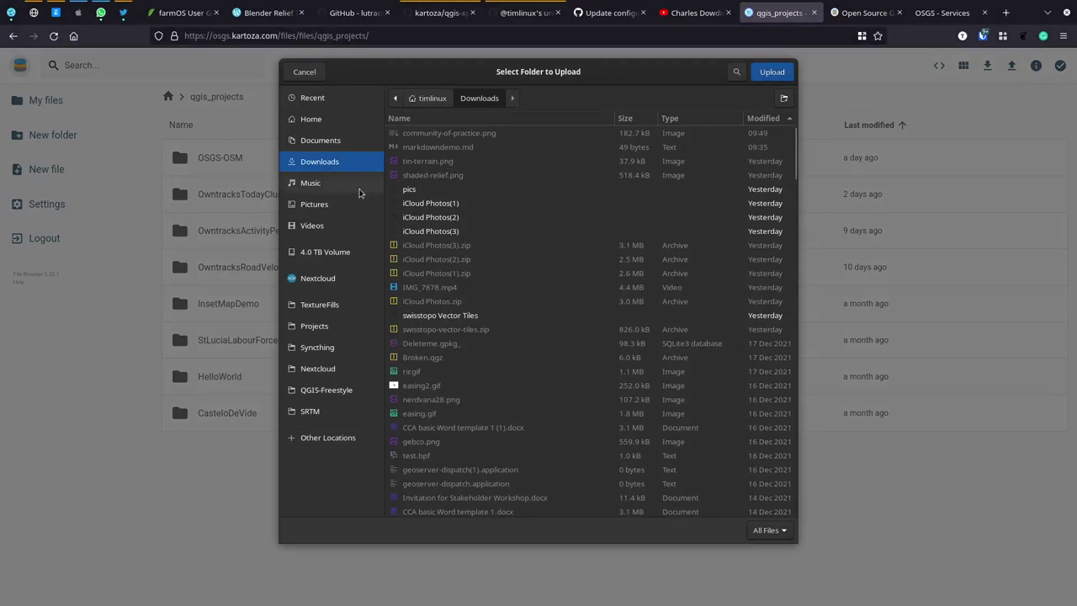
pyautogui.click(318, 348)
pyautogui.click(426, 134)
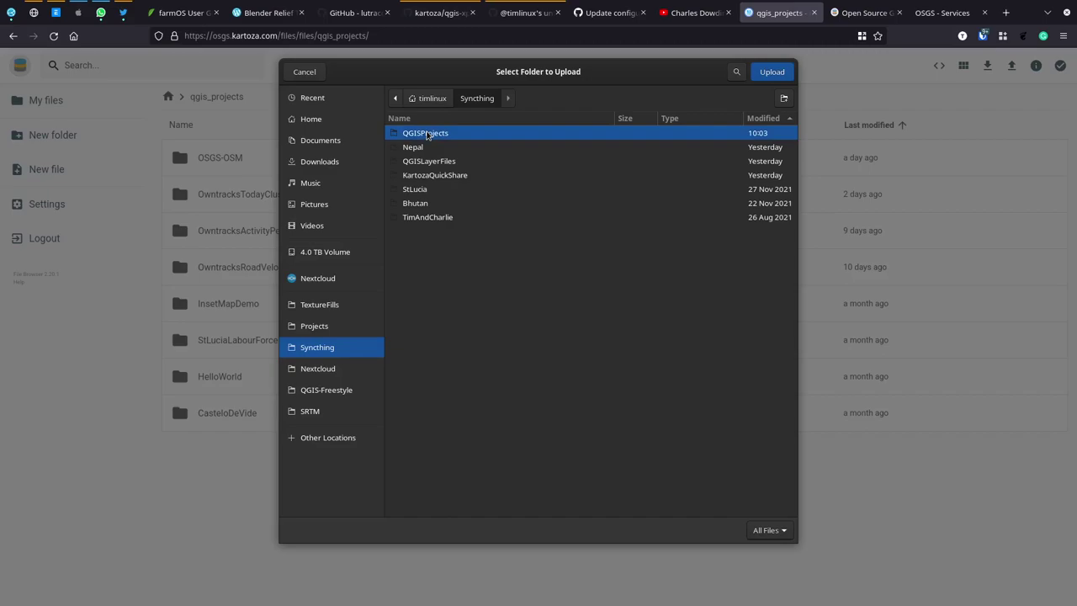
pyautogui.doubleClick(427, 135)
pyautogui.click(435, 137)
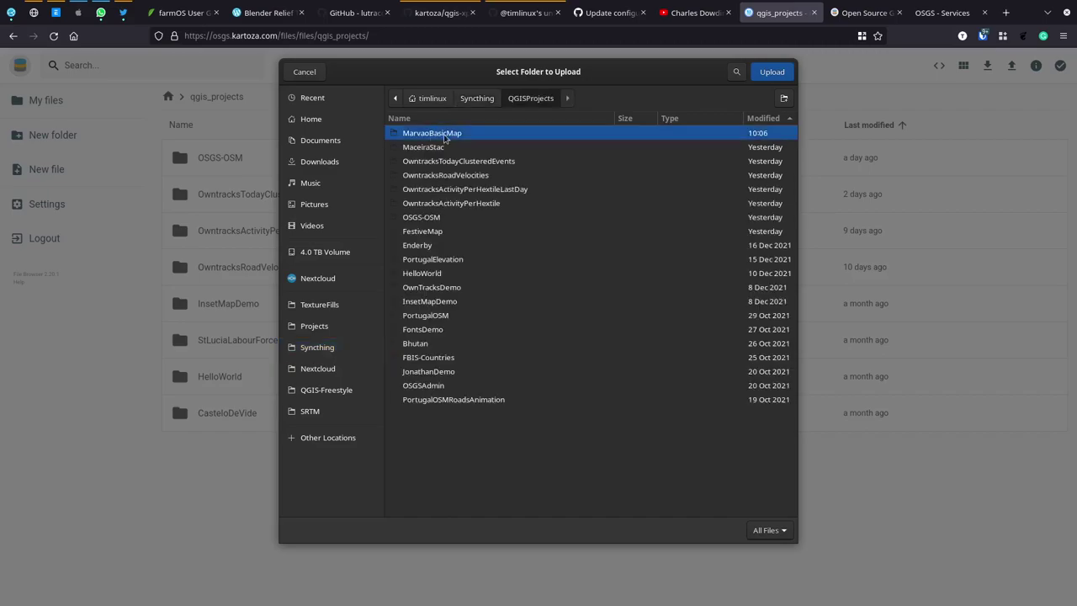
pyautogui.click(790, 76)
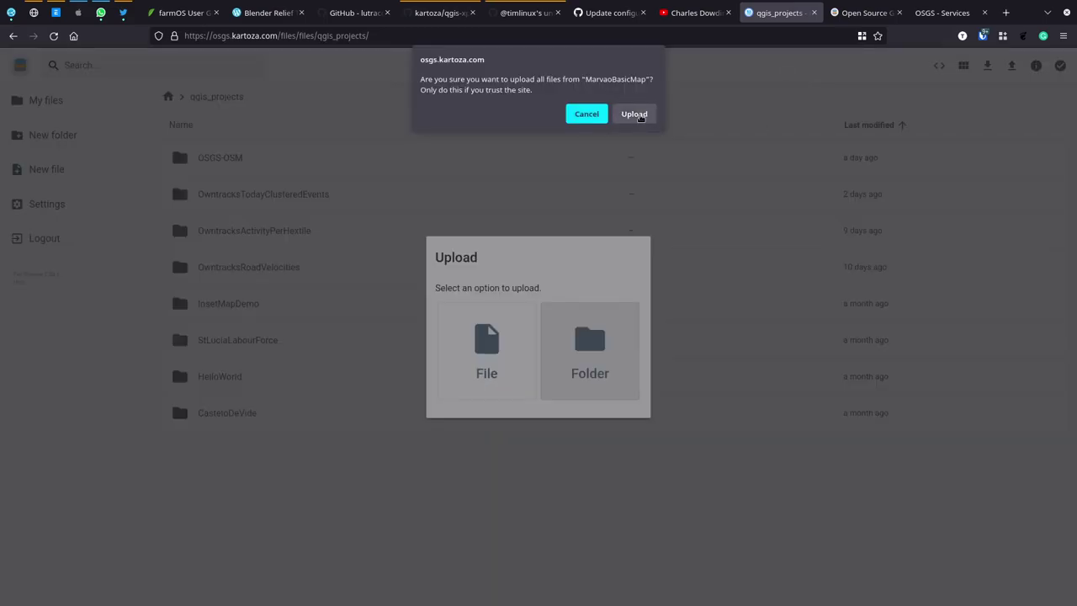
pyautogui.click(635, 113)
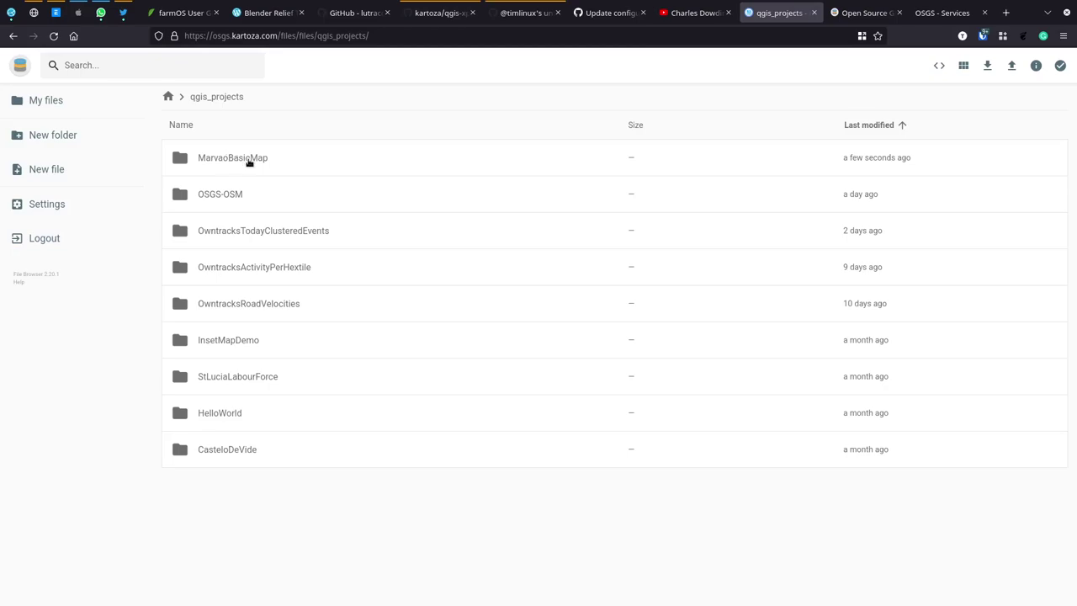
pyautogui.hotkey('alt', 'Tab')
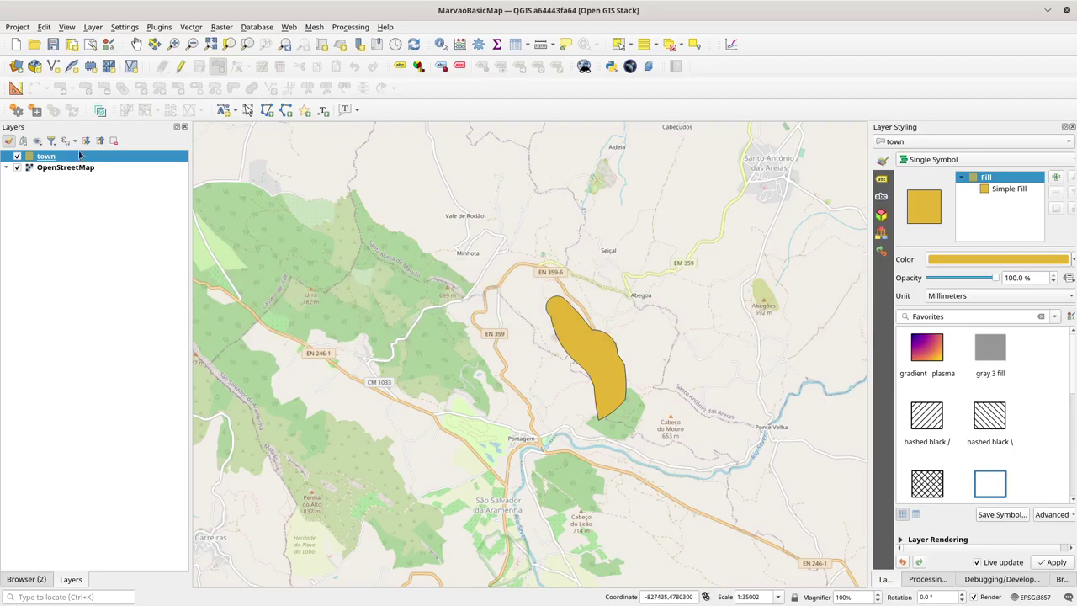
# Step: Start a new empty project and show the Browser panel with XYZ Tiles collapsed
pyautogui.click(16, 45)
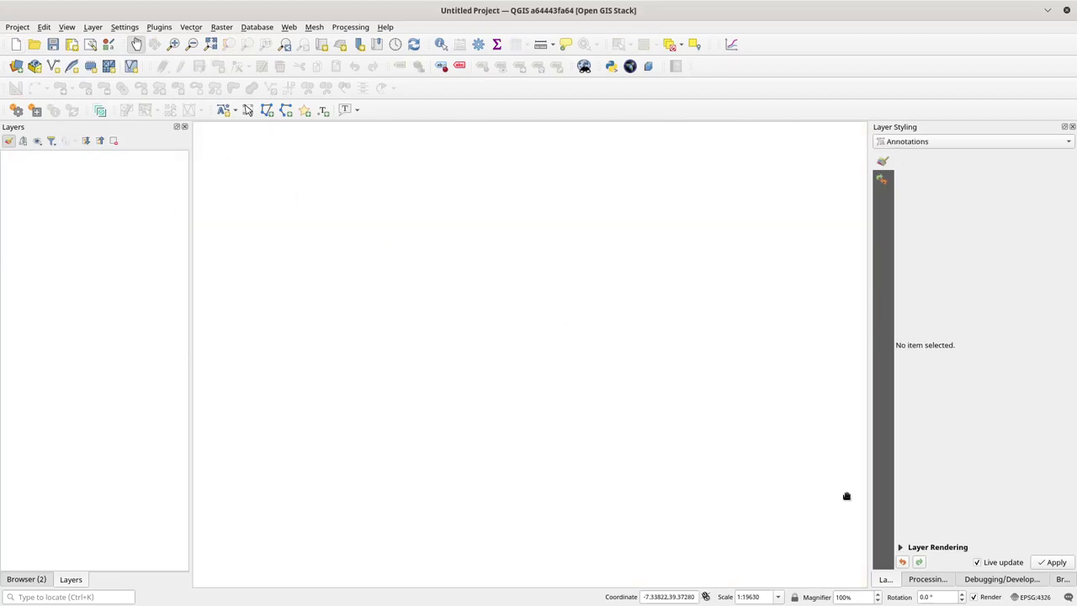
pyautogui.click(1062, 579)
pyautogui.click(877, 235)
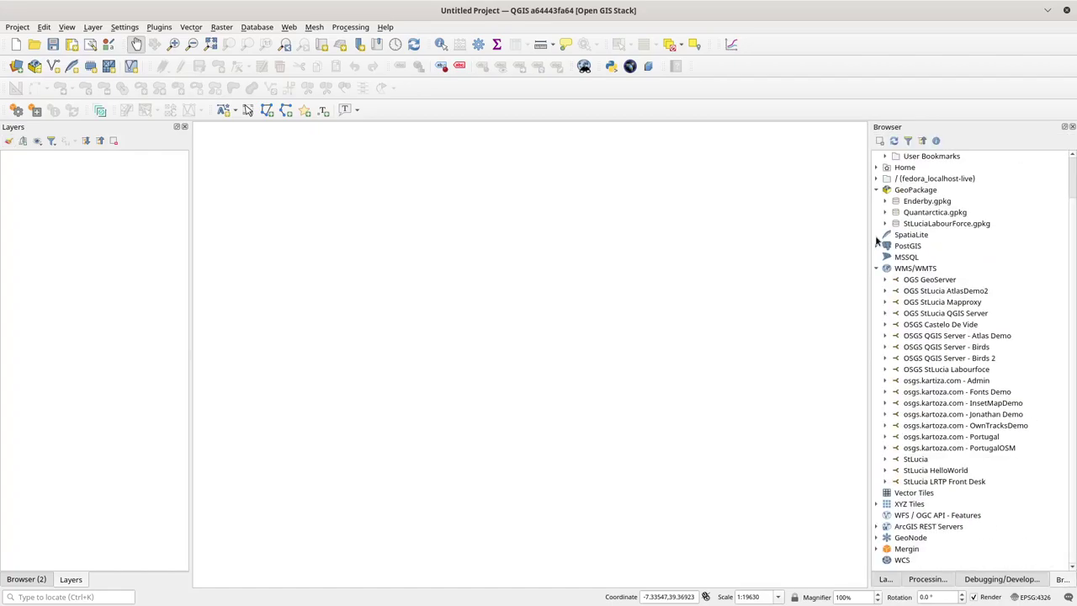
pyautogui.rightClick(905, 270)
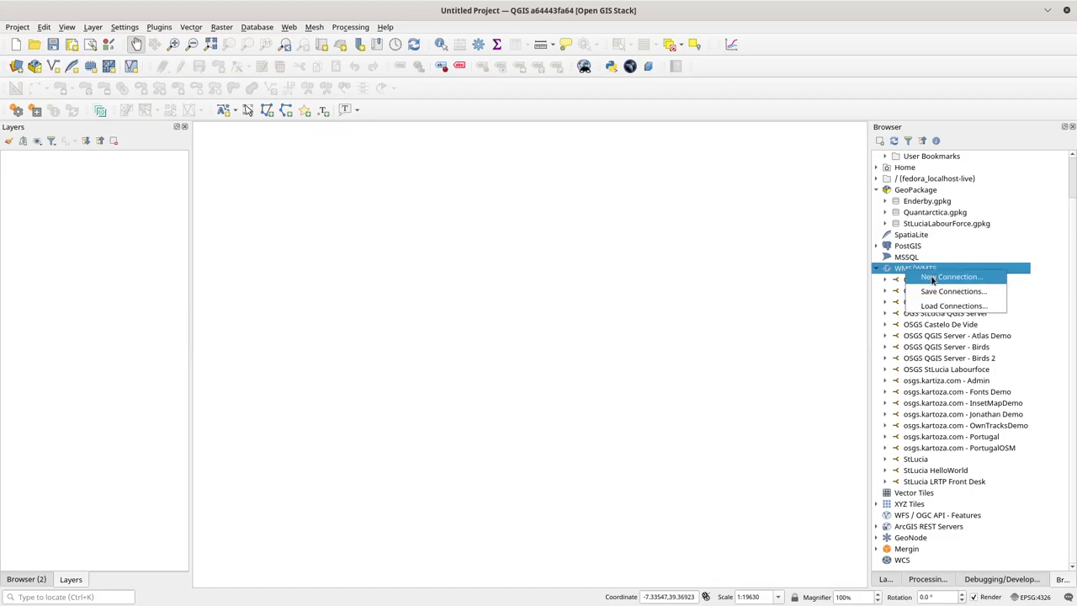
pyautogui.click(932, 281)
pyautogui.click(522, 101)
pyautogui.write('OSGS ')
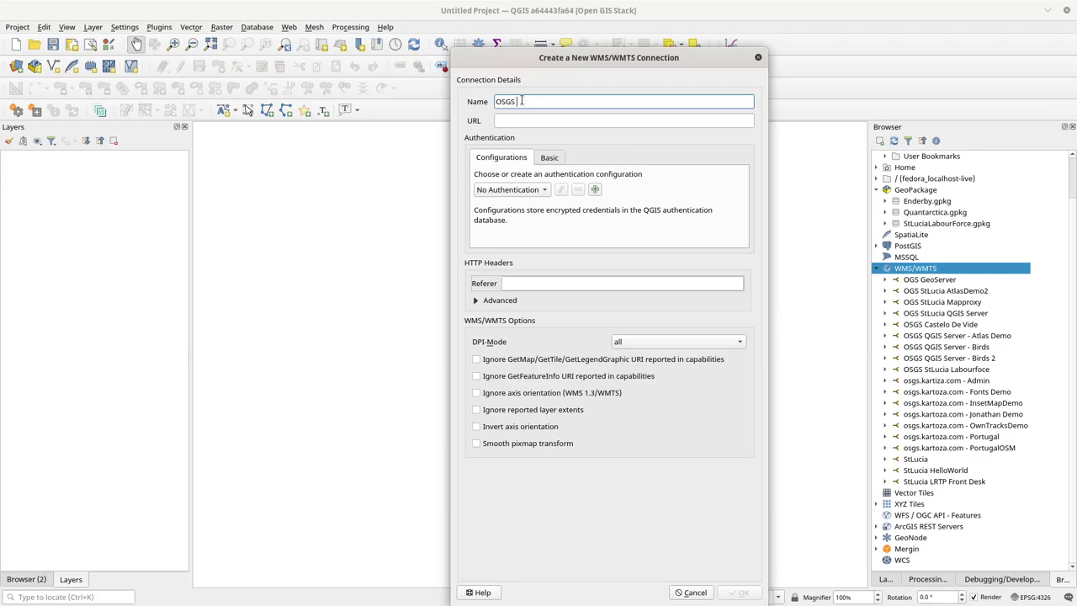
pyautogui.write('N')
pyautogui.write('ar')
pyautogui.write('va')
pyautogui.write('oBasicMap')
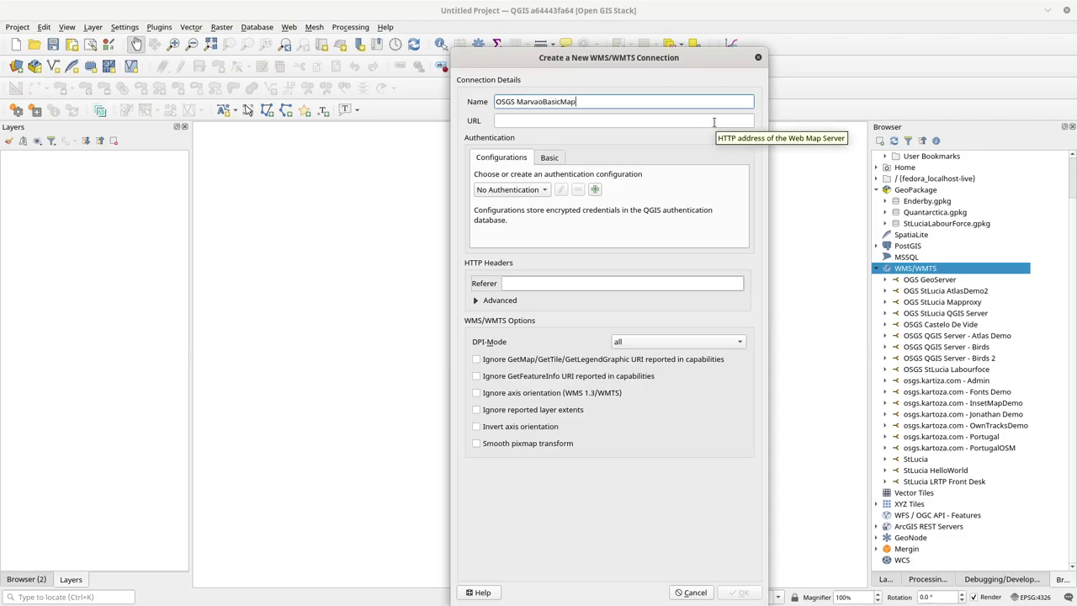
pyautogui.click(713, 122)
pyautogui.write('ht')
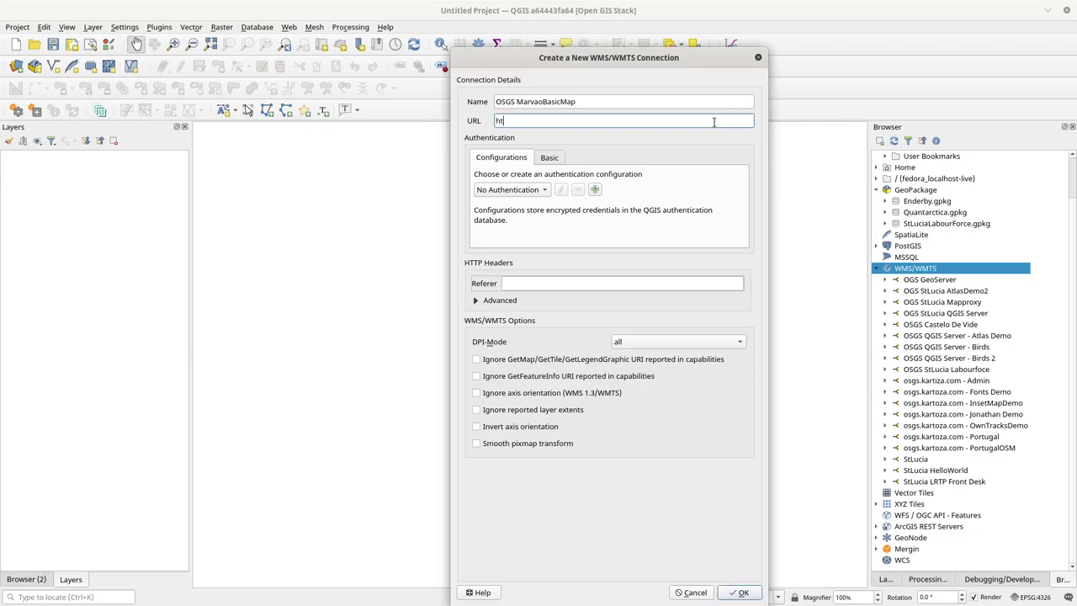
pyautogui.write('tps://osgs.kartoza.com/ogc/Marva')
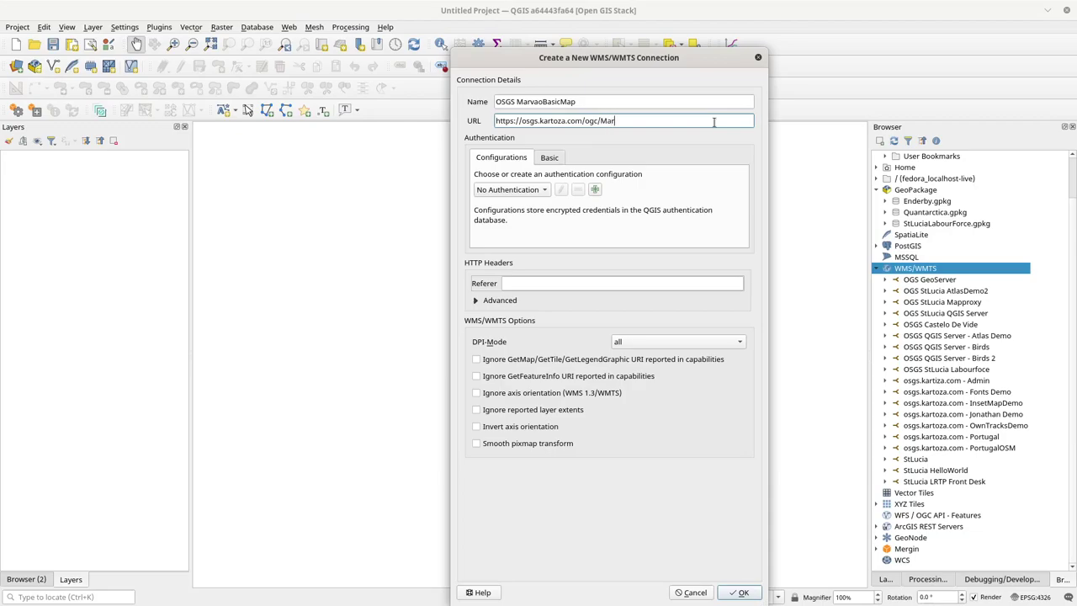
pyautogui.write('oBasicMap')
# Step: In Konsole, stop the Hugo log watcher and run 'make qgis-server-logs'
pyautogui.hotkey('alt', 'Tab')
pyautogui.hotkey('alt', 'Tab')
pyautogui.hotkey('alt', 'Tab')
pyautogui.hotkey('alt', 'Tab')
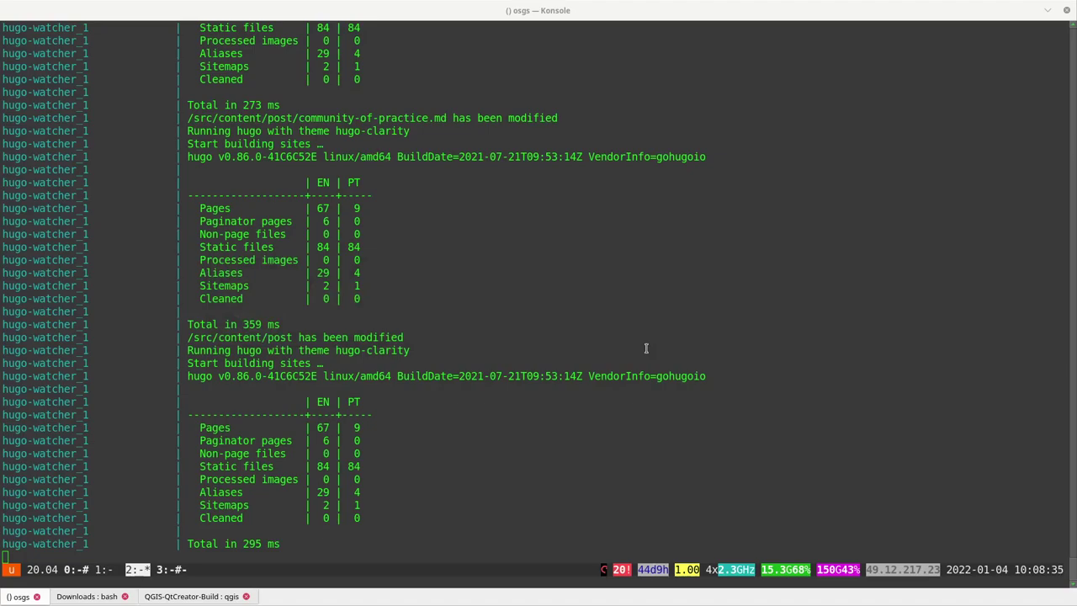
pyautogui.hotkey('ctrl', 'c')
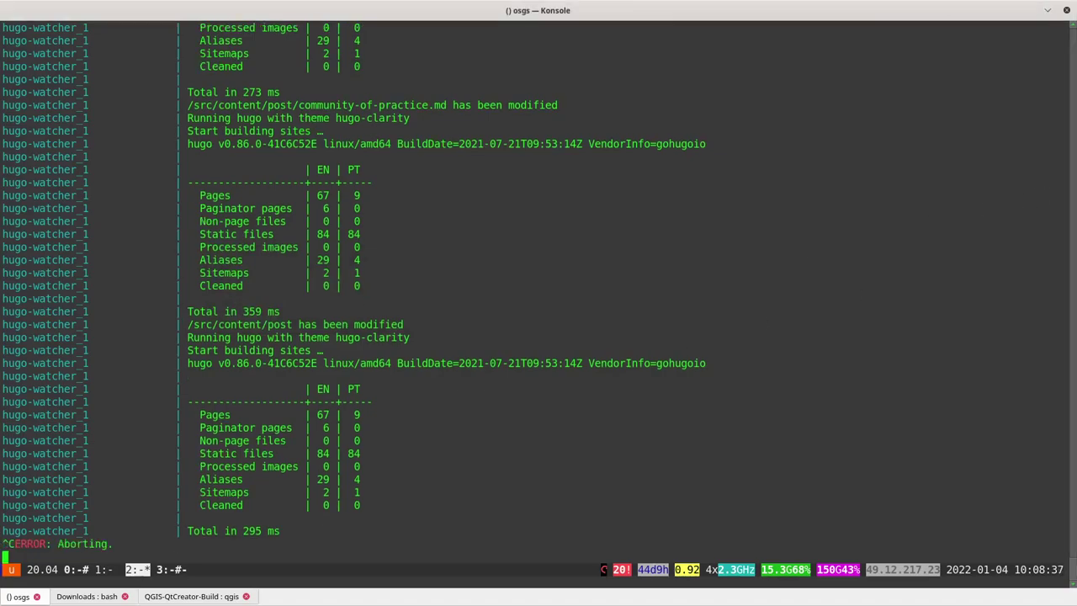
pyautogui.write('make qgis-')
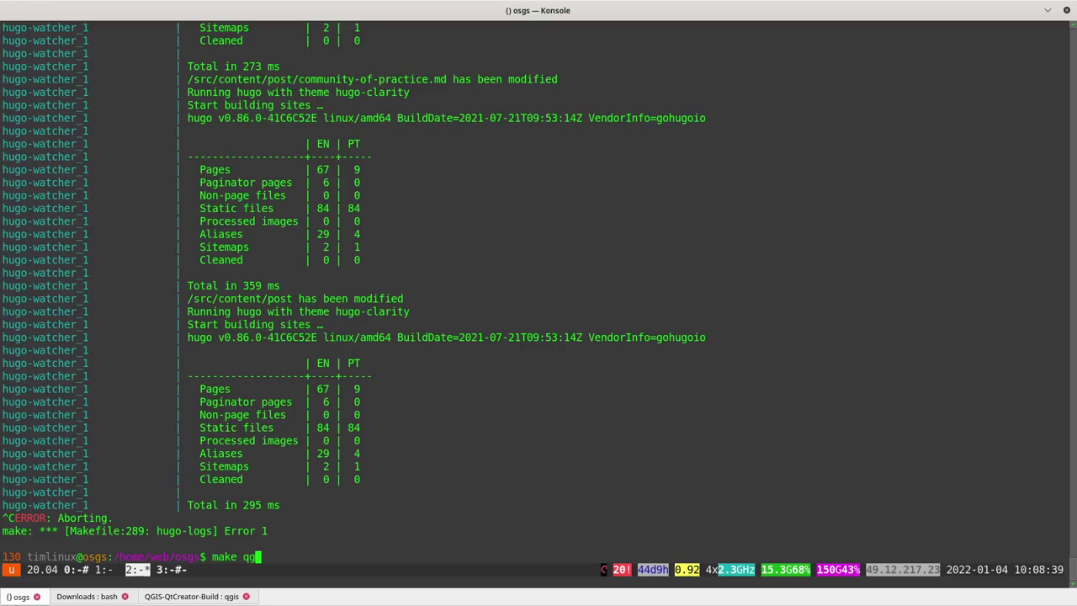
pyautogui.write('server-logs')
pyautogui.press('Return')
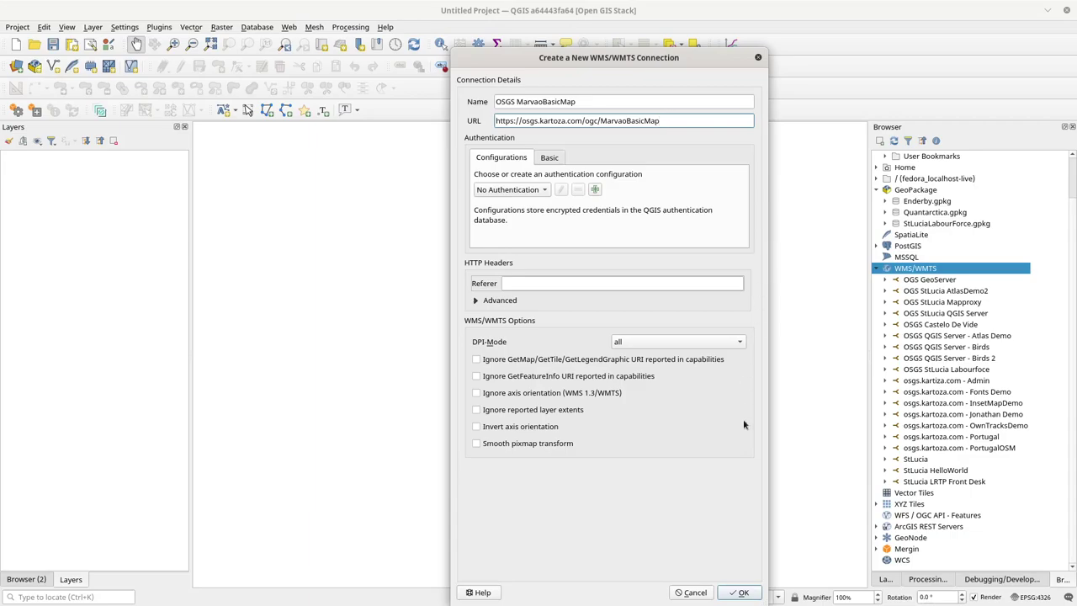
# Step: Resize the connection dialog, review the host, ogc and MarvaoBasicMap parts of the URL, and save the connection
pyautogui.moveTo(767, 601); pyautogui.dragTo(824, 533)
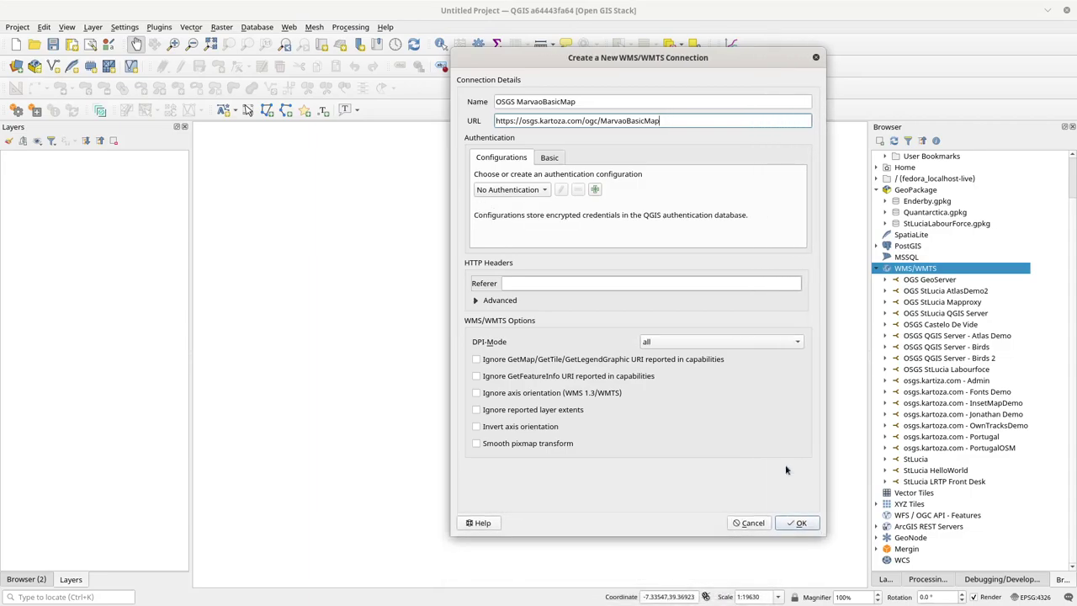
pyautogui.moveTo(611, 59); pyautogui.dragTo(544, 63)
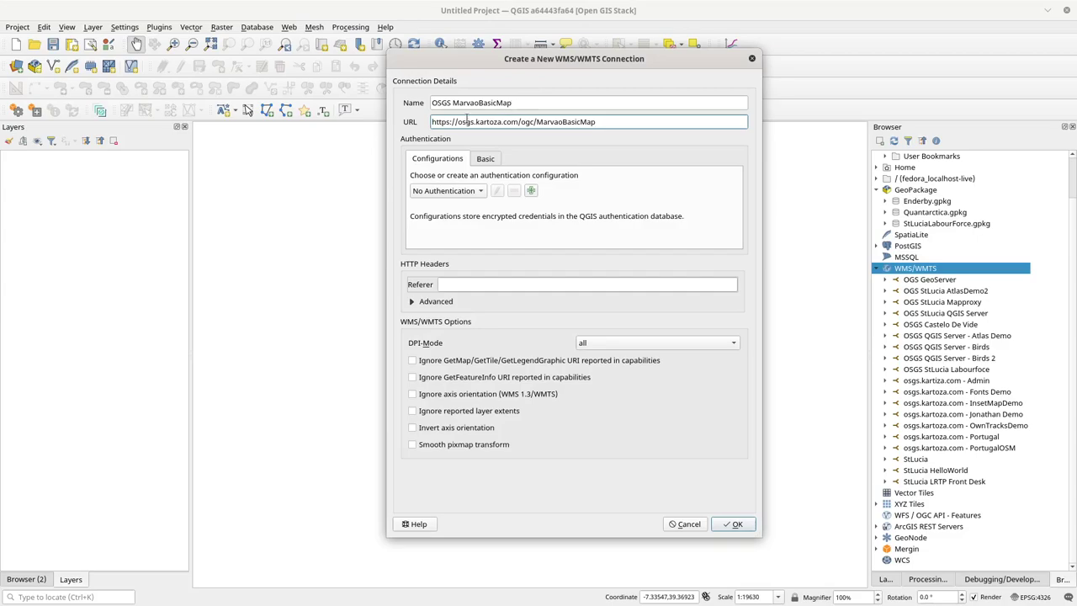
pyautogui.moveTo(457, 122); pyautogui.dragTo(520, 122)
pyautogui.doubleClick(527, 122)
pyautogui.doubleClick(543, 123)
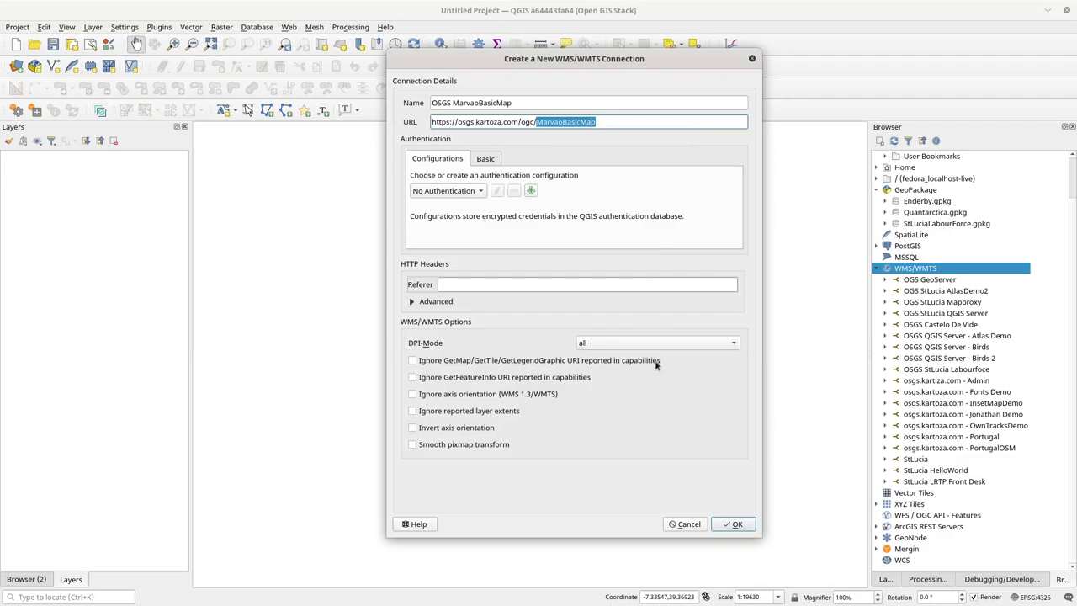
pyautogui.click(734, 525)
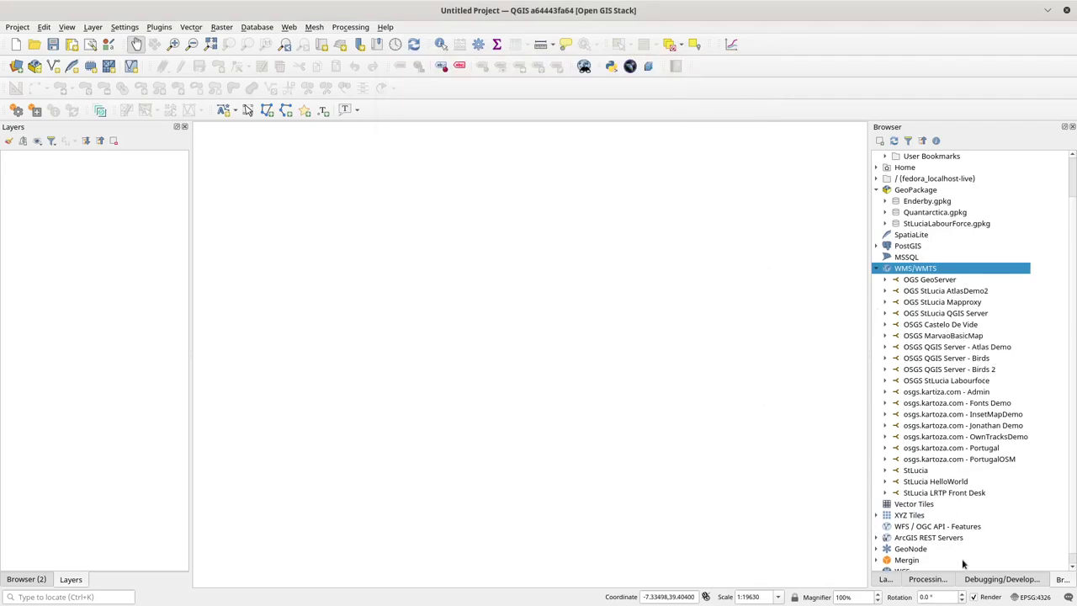
# Step: Dock the Debugging/Development Tools panel on the left, widen it, and clear its network request log
pyautogui.click(998, 580)
pyautogui.moveTo(1000, 581); pyautogui.dragTo(144, 207)
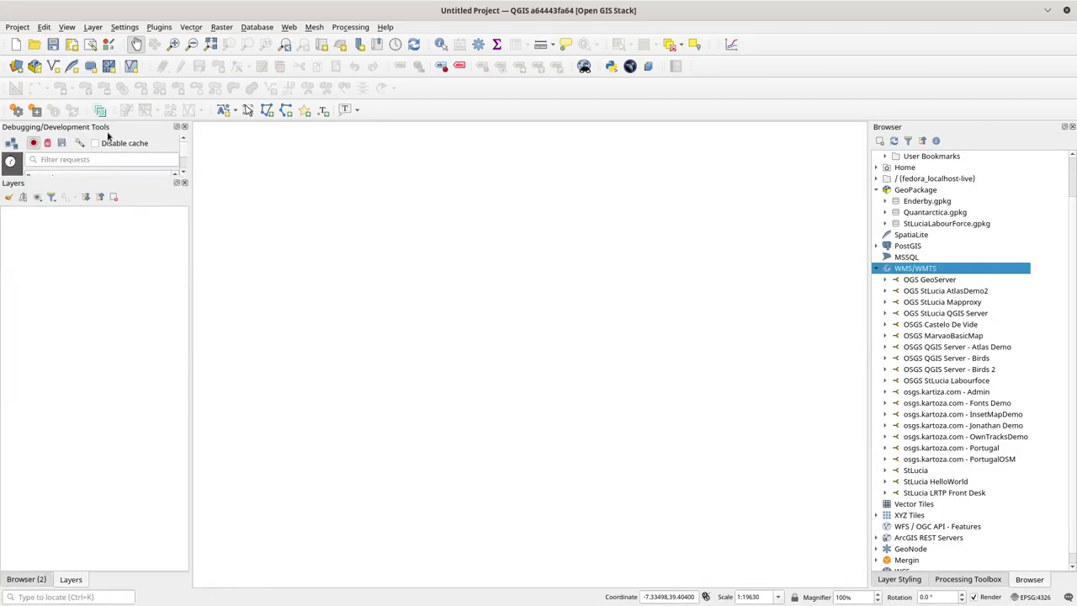
pyautogui.moveTo(107, 128); pyautogui.dragTo(149, 211)
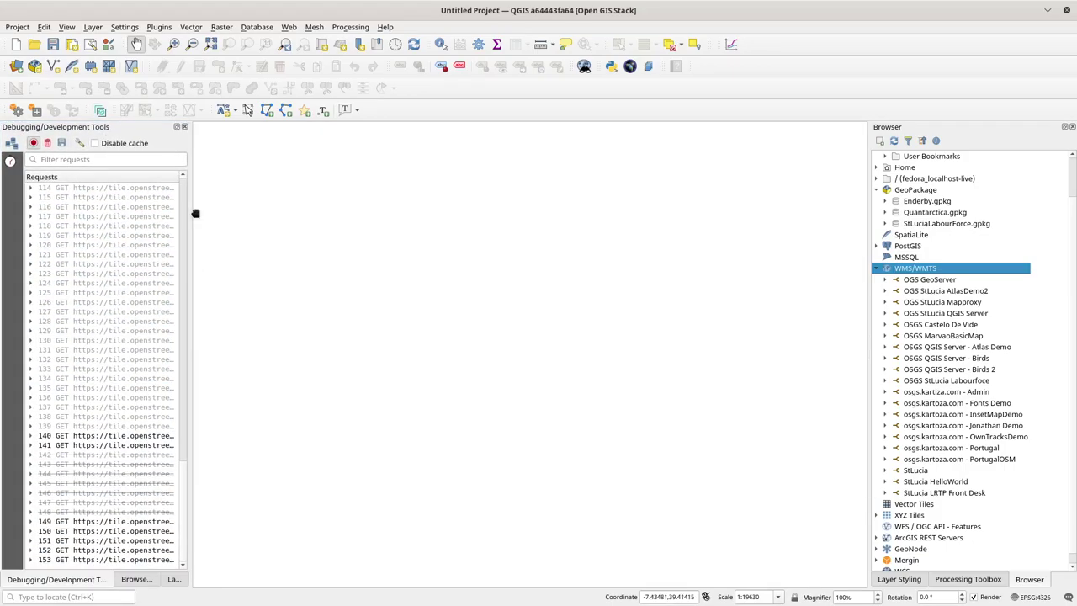
pyautogui.moveTo(190, 212); pyautogui.dragTo(325, 213)
pyautogui.click(47, 144)
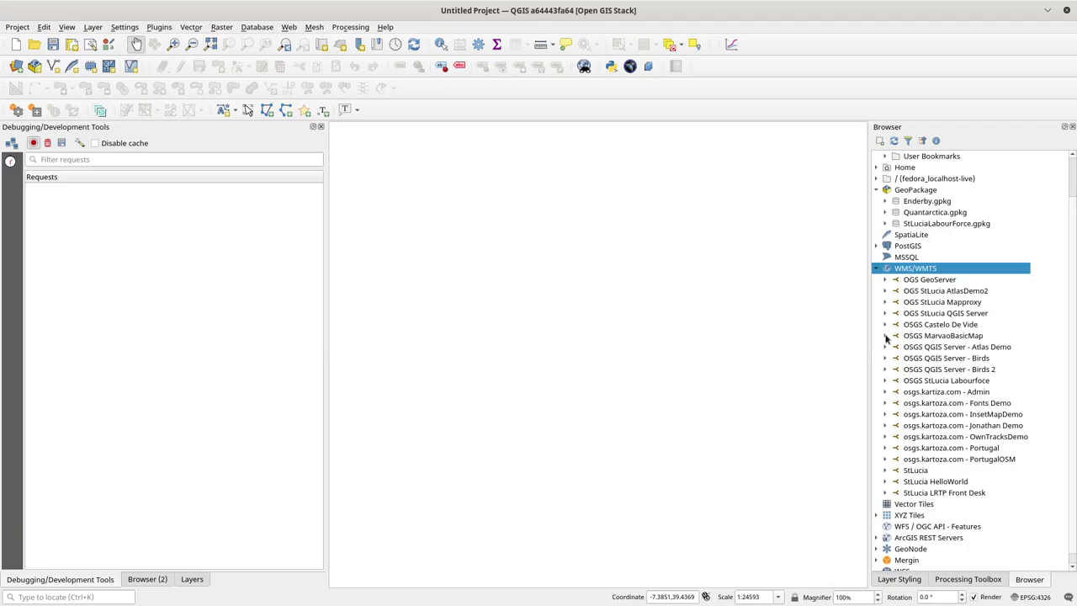
# Step: Drag the town layer from OSGS MarvaoBasicMap > Untitled onto the map canvas, then widen the debugging panel
pyautogui.click(885, 336)
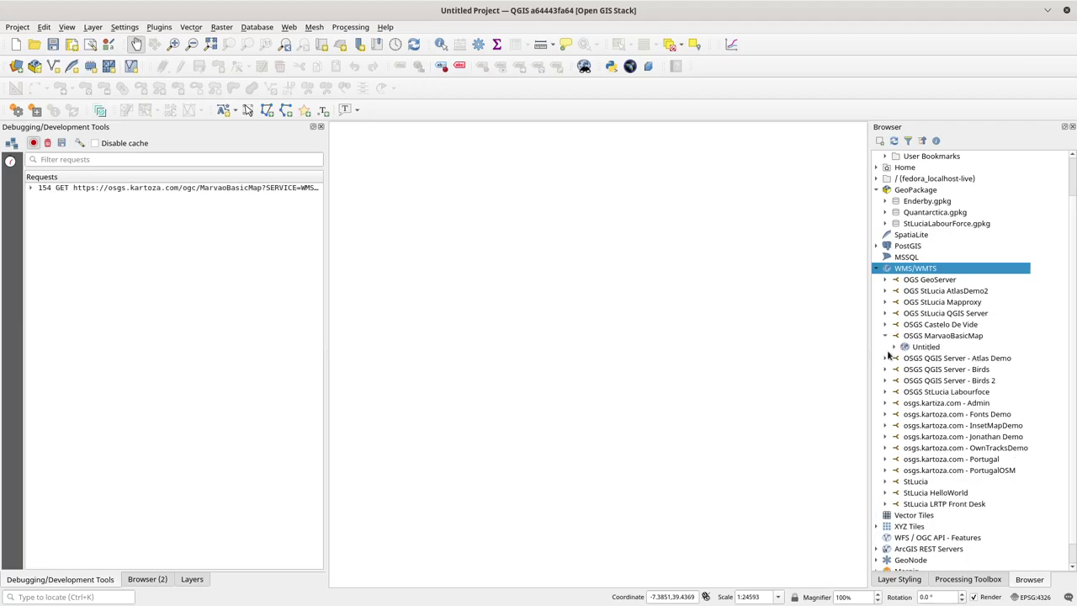
pyautogui.click(894, 348)
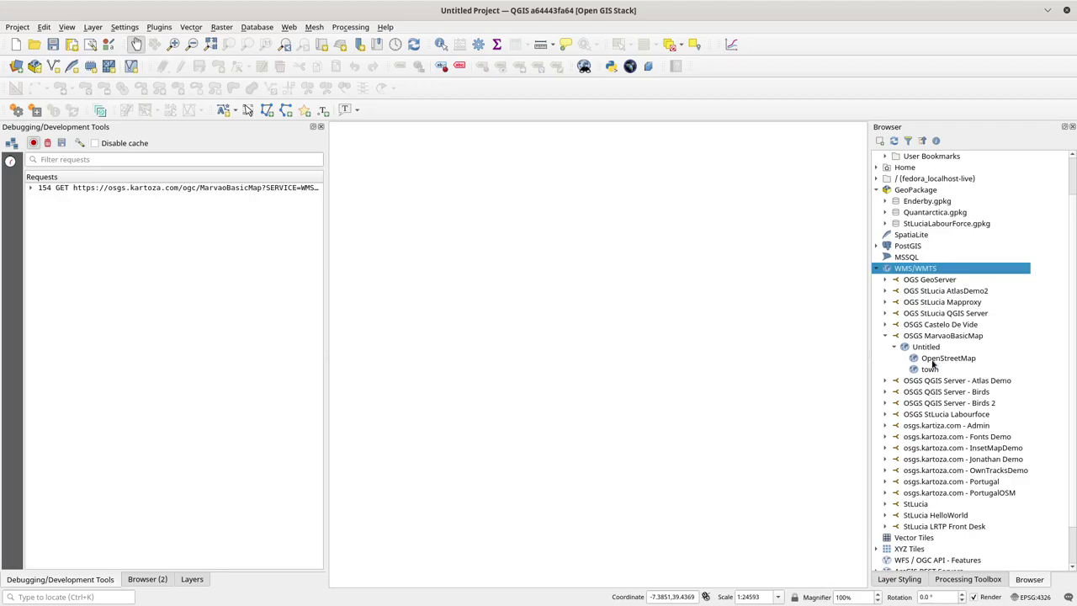
pyautogui.click(930, 370)
pyautogui.moveTo(930, 370)
pyautogui.mouseDown()
pyautogui.moveTo(625, 300)
pyautogui.moveTo(633, 305)
pyautogui.mouseUp()
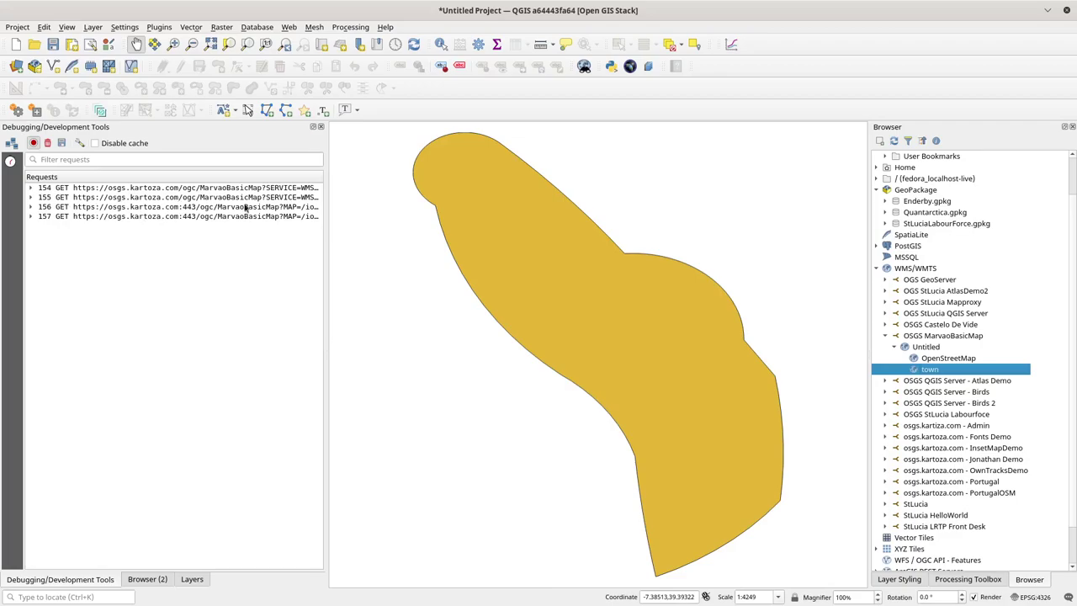
pyautogui.moveTo(324, 199); pyautogui.dragTo(435, 198)
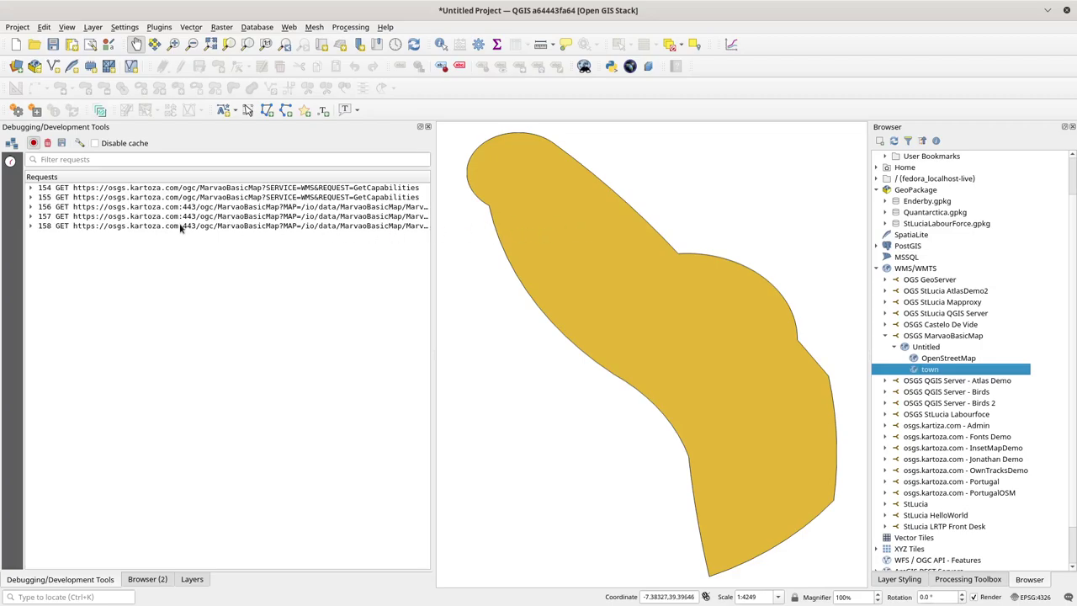
# Step: Expand request 158's details, highlighting FORMAT image/png and LAYERS town, then check the server log
pyautogui.click(31, 226)
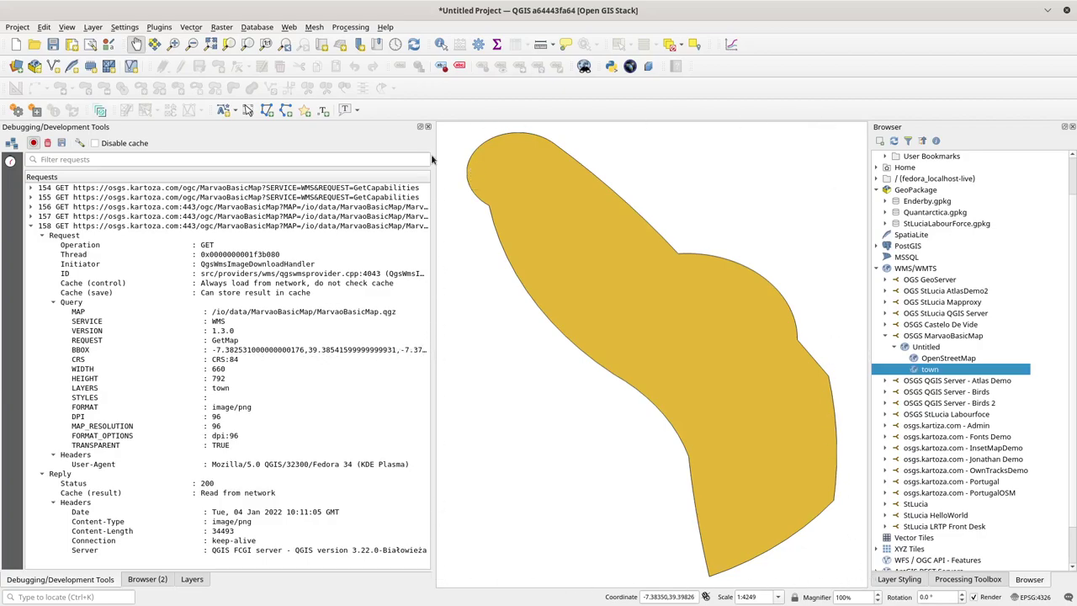
pyautogui.click(248, 409)
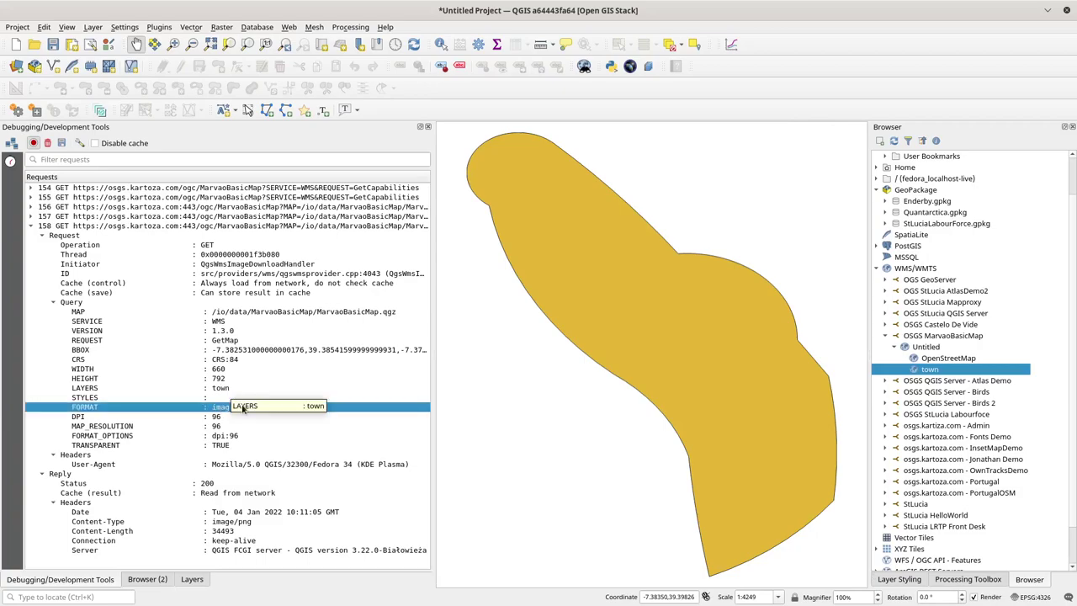
pyautogui.click(230, 390)
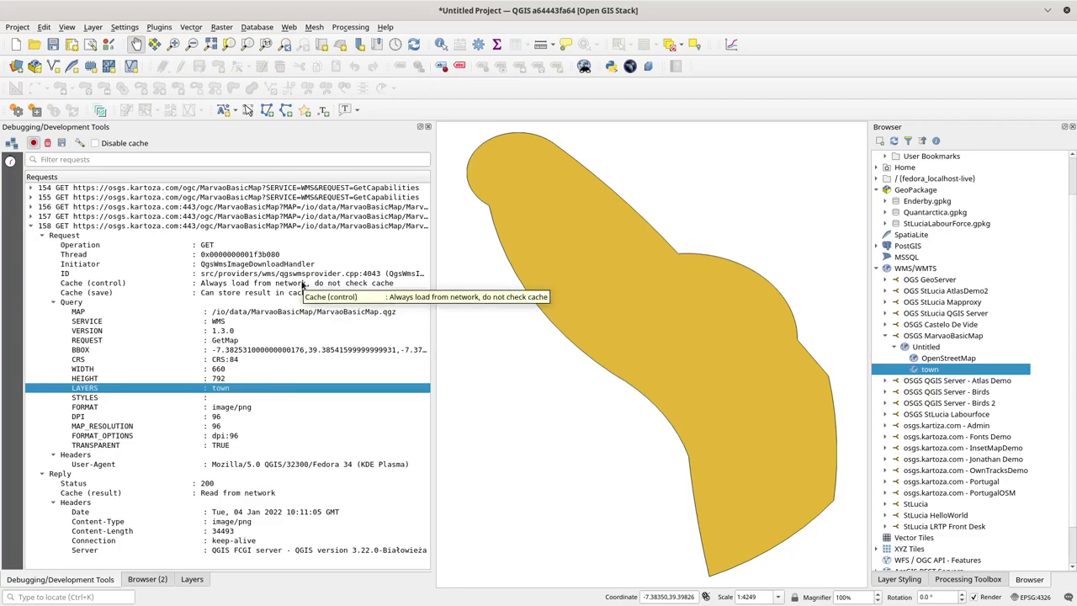
pyautogui.hotkey('alt', 'Tab')
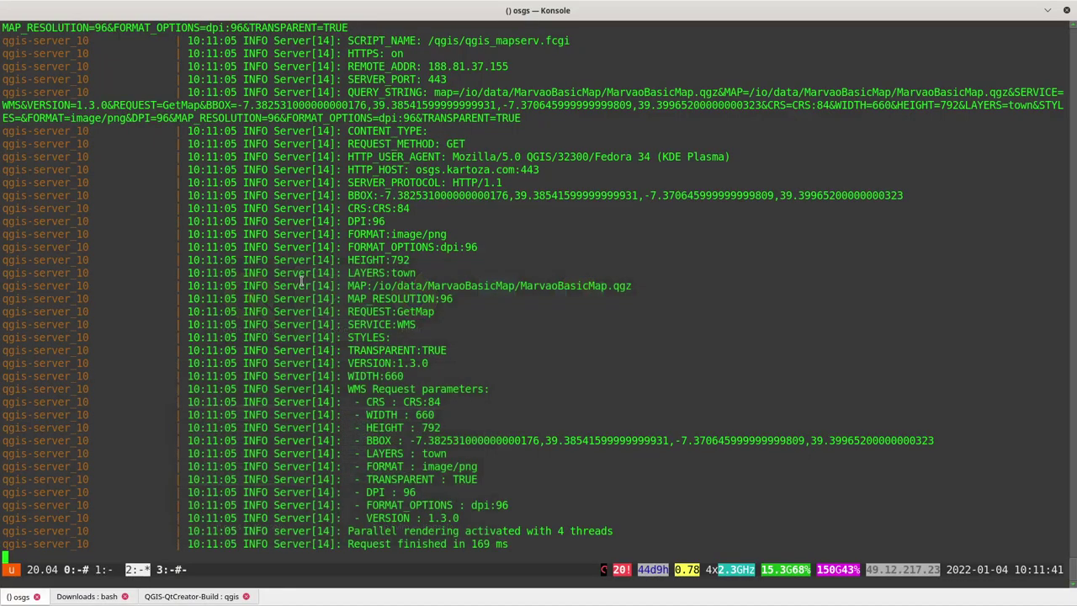
pyautogui.scroll(4, 432, 206)
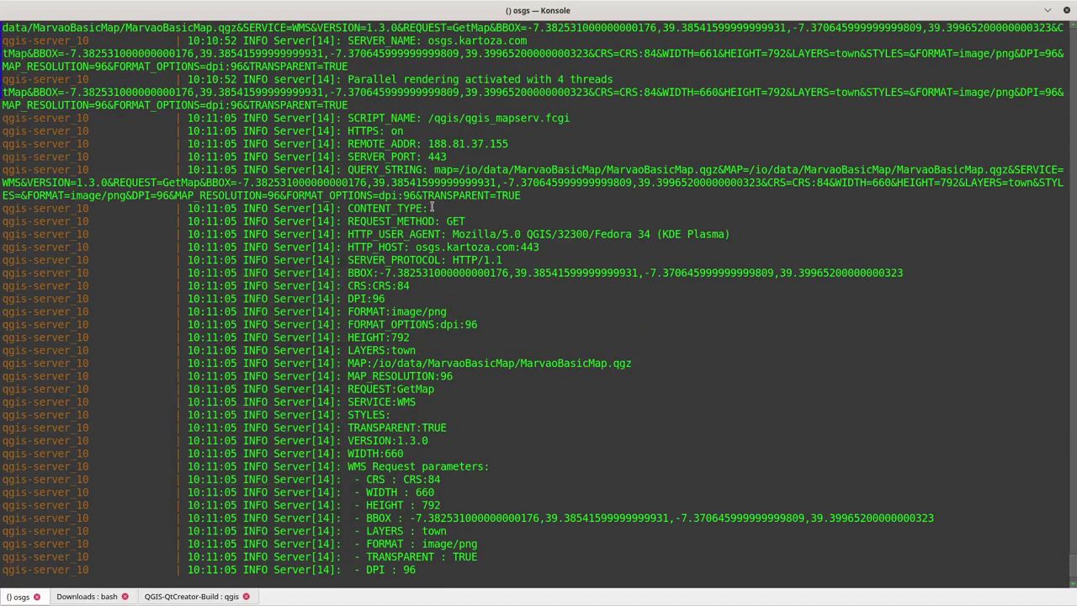
pyautogui.scroll(1, 431, 206)
pyautogui.scroll(-2, 432, 206)
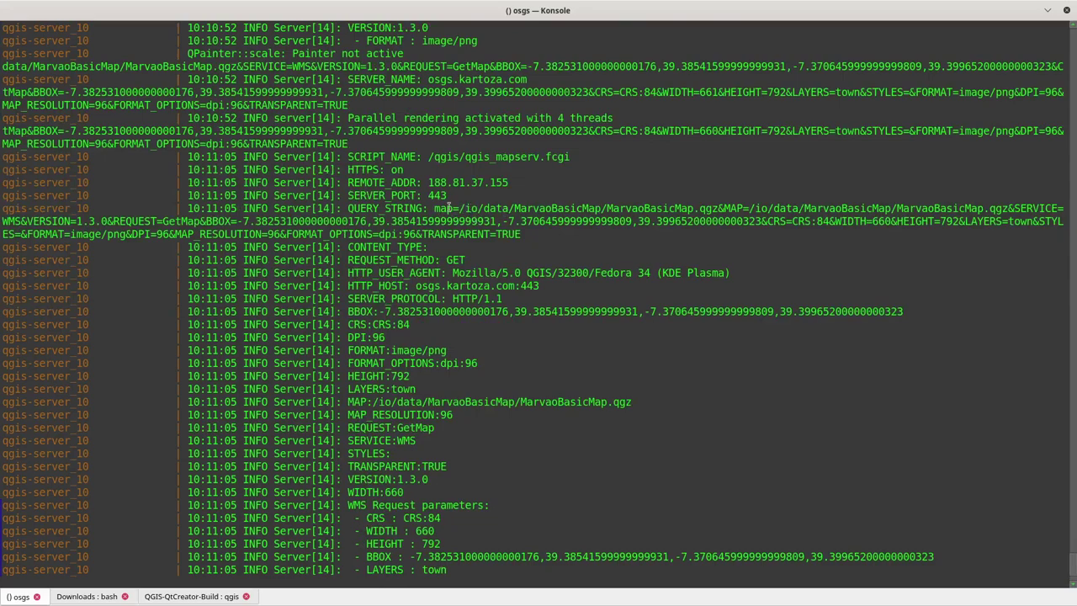
pyautogui.moveTo(463, 208); pyautogui.dragTo(478, 207)
pyautogui.moveTo(717, 208); pyautogui.dragTo(458, 208)
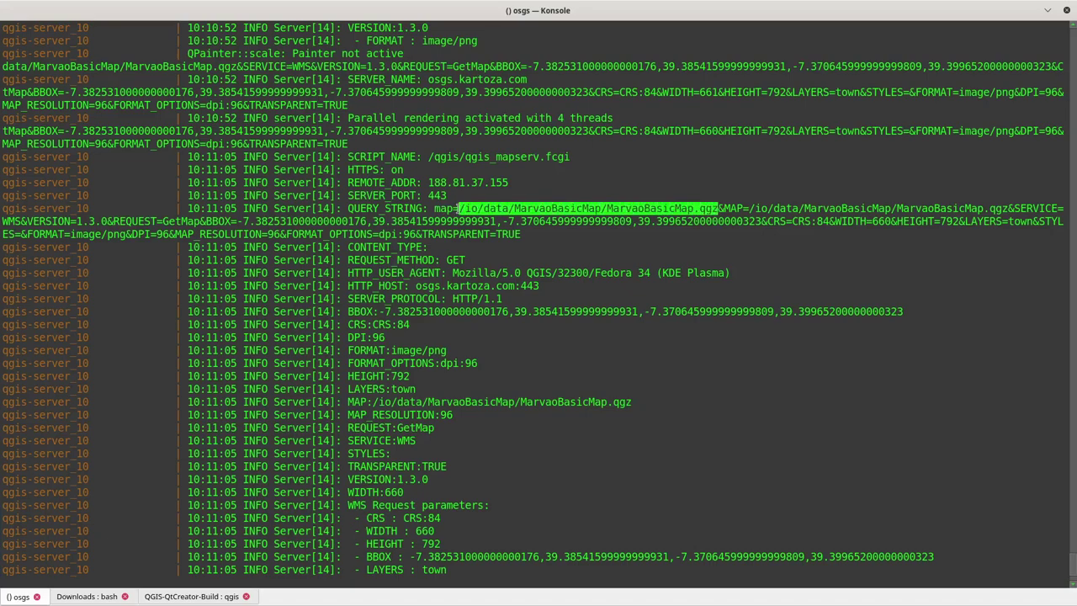
pyautogui.click(637, 211)
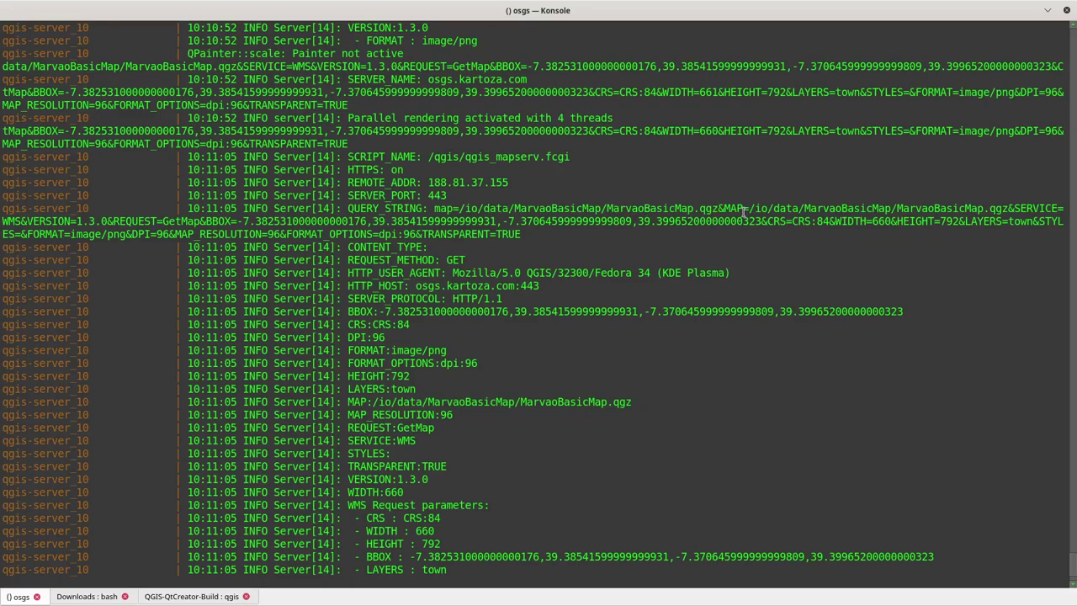
pyautogui.moveTo(241, 221); pyautogui.dragTo(757, 221)
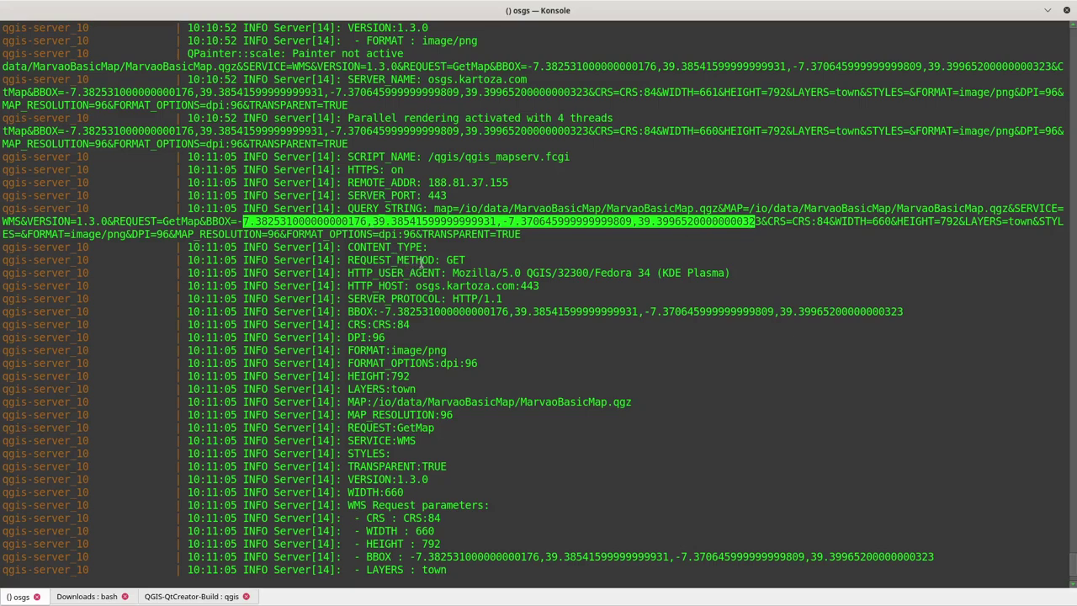
pyautogui.moveTo(454, 274); pyautogui.dragTo(656, 272)
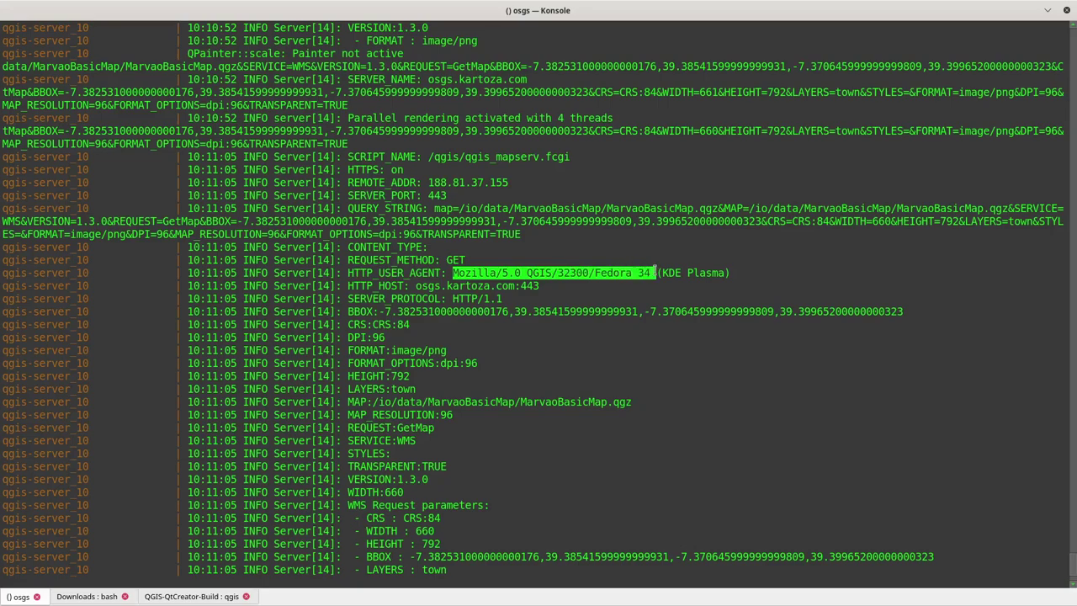
pyautogui.click(540, 273)
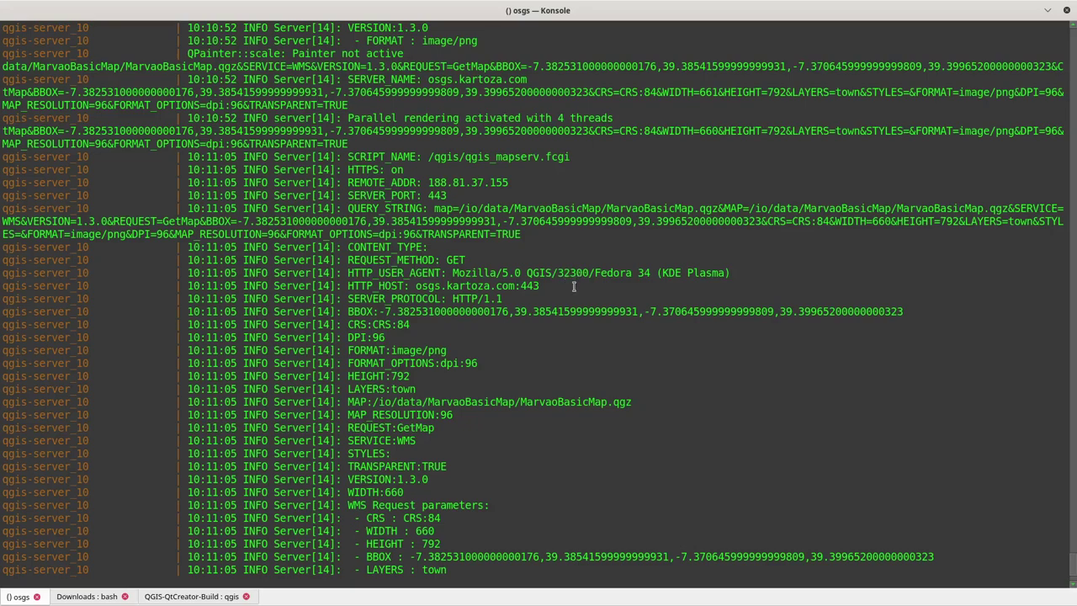
pyautogui.moveTo(596, 272); pyautogui.dragTo(715, 273)
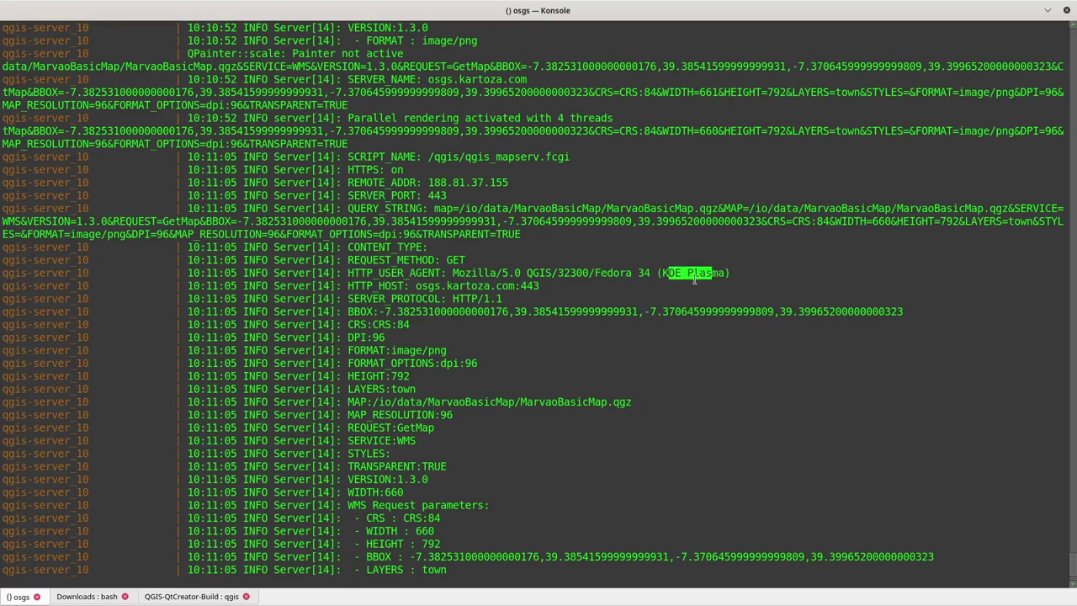
pyautogui.click(683, 279)
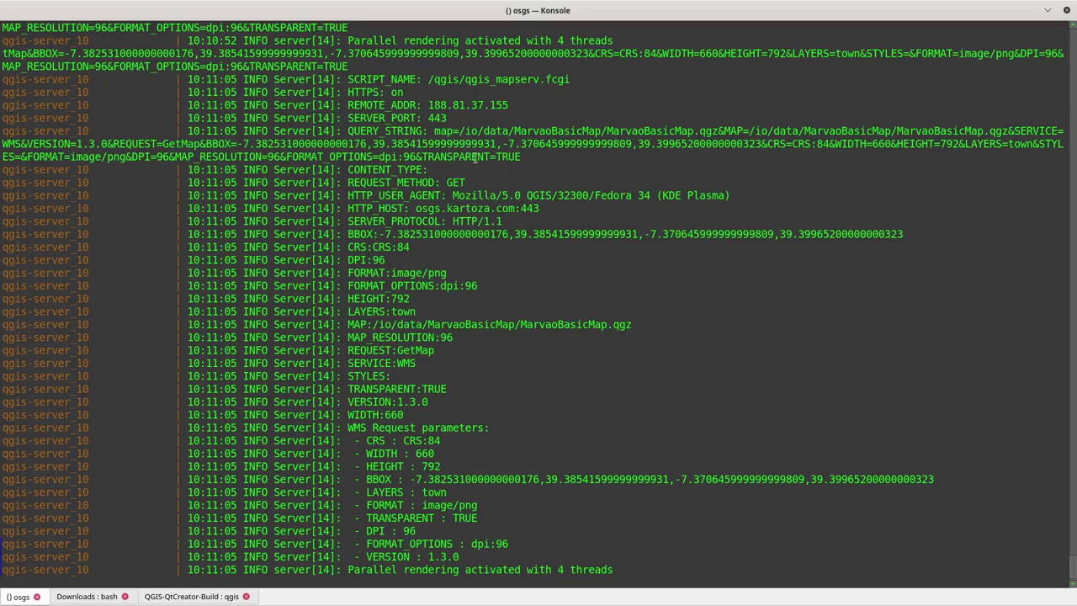
# Step: Back in QGIS, open the URL of town GetMap request 158 in the web browser
pyautogui.hotkey('alt', 'Tab')
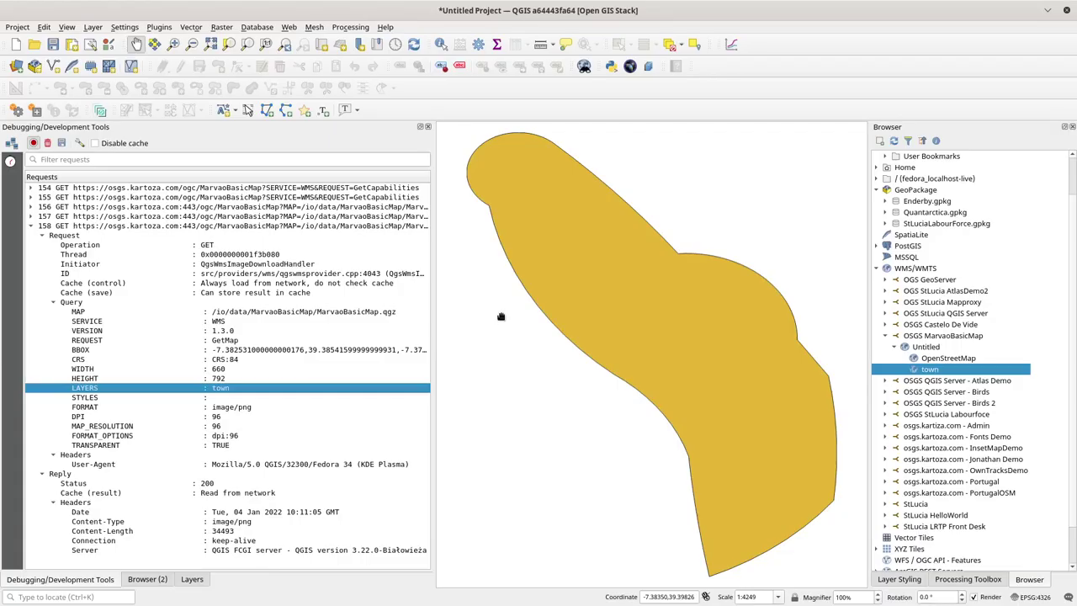
pyautogui.rightClick(247, 228)
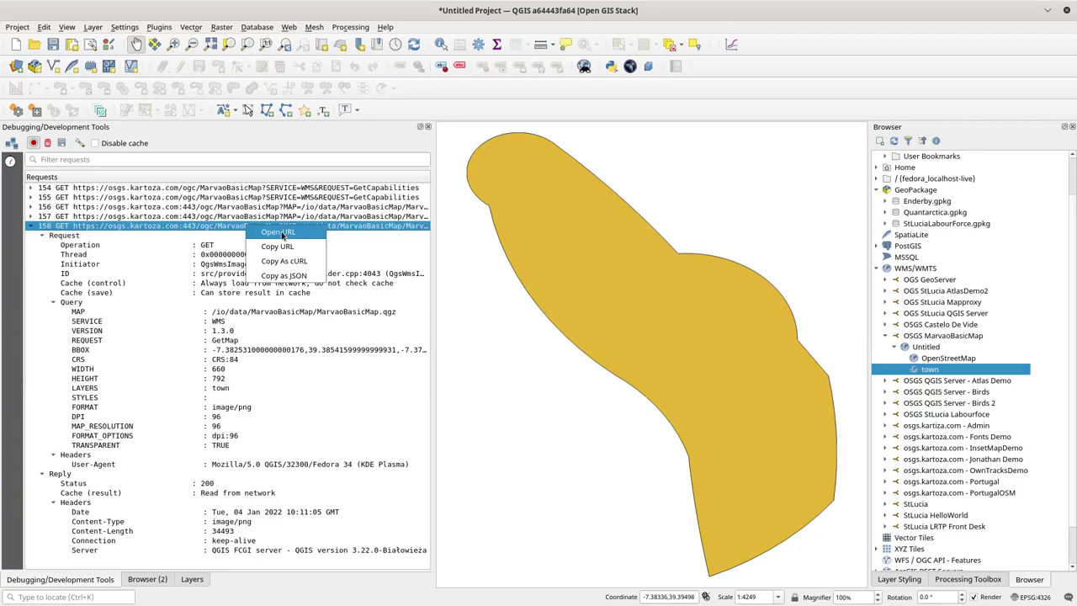
pyautogui.click(280, 233)
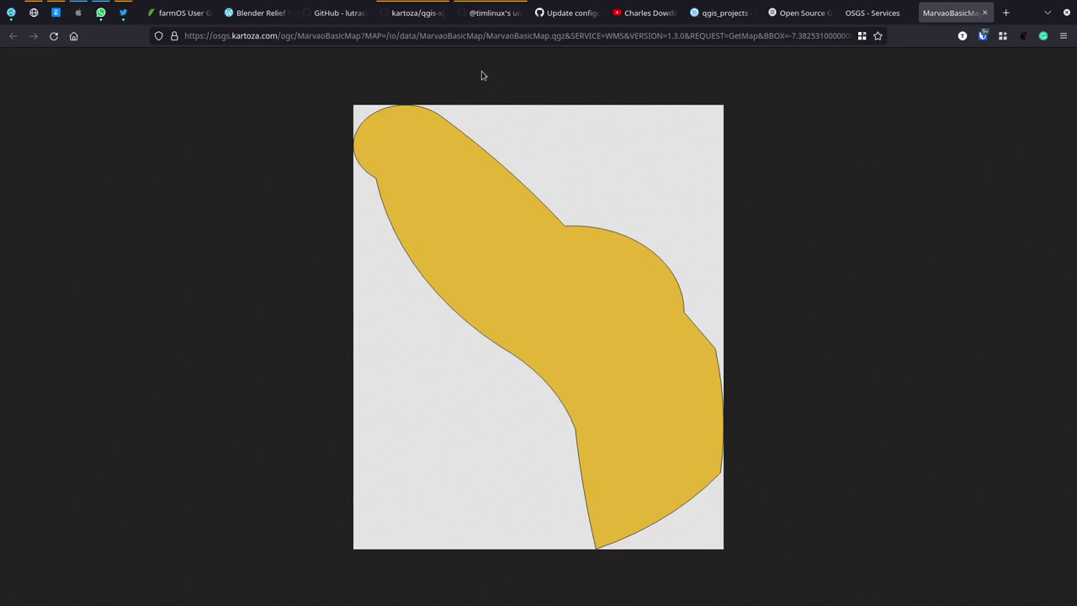
# Step: View the town GetMap image returned in Firefox, then return to QGIS
pyautogui.click(483, 36)
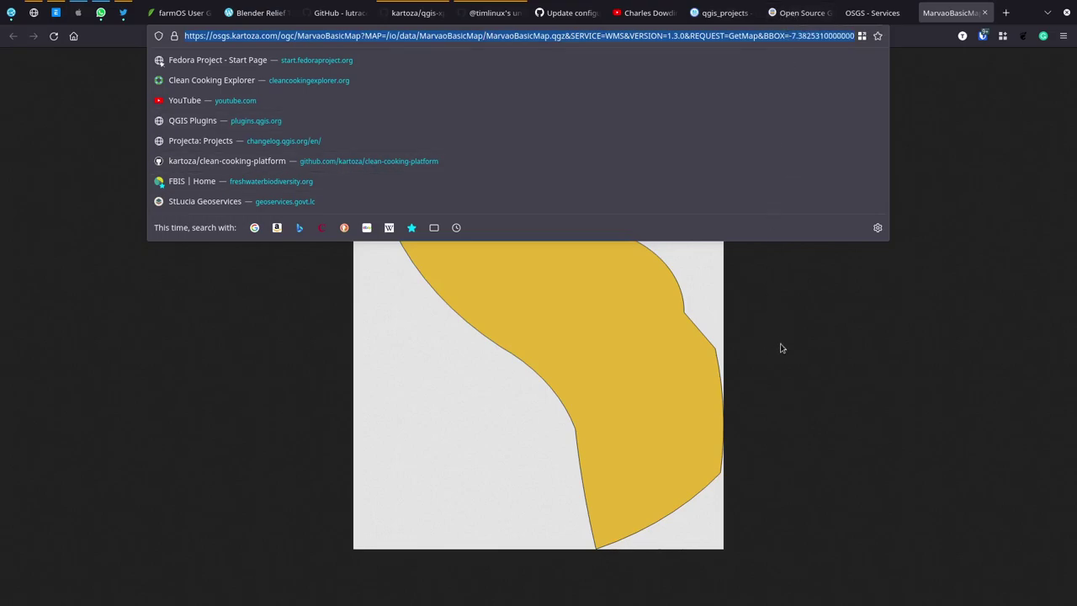
pyautogui.click(782, 377)
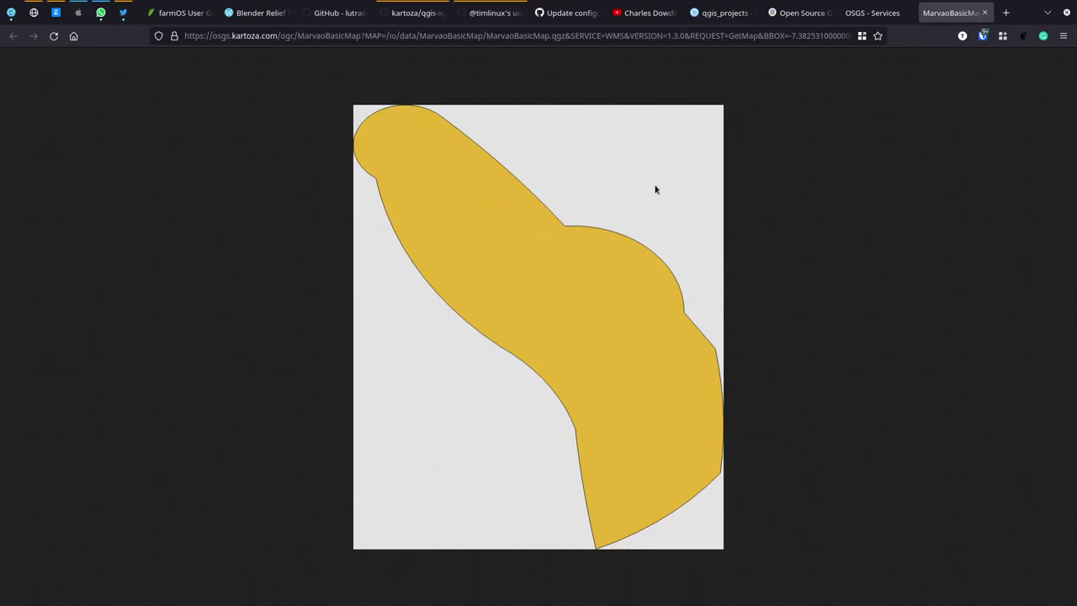
pyautogui.hotkey('alt', 'Tab')
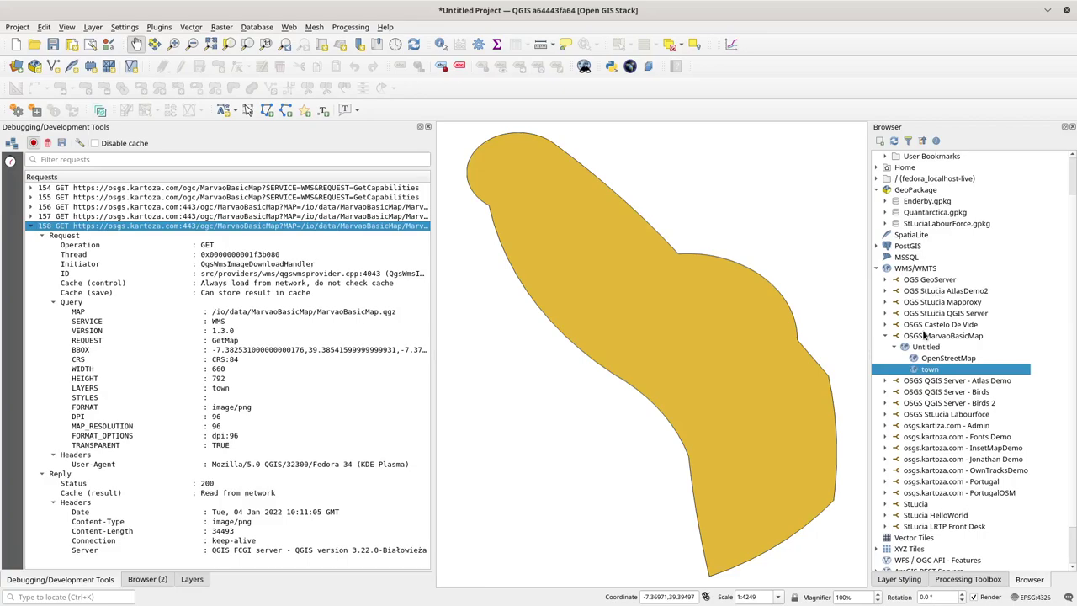
# Step: Edit the OSGS MarvaoBasicMap connection to select its URL, then switch to Firefox
pyautogui.rightClick(928, 337)
pyautogui.click(930, 338)
pyautogui.rightClick(932, 340)
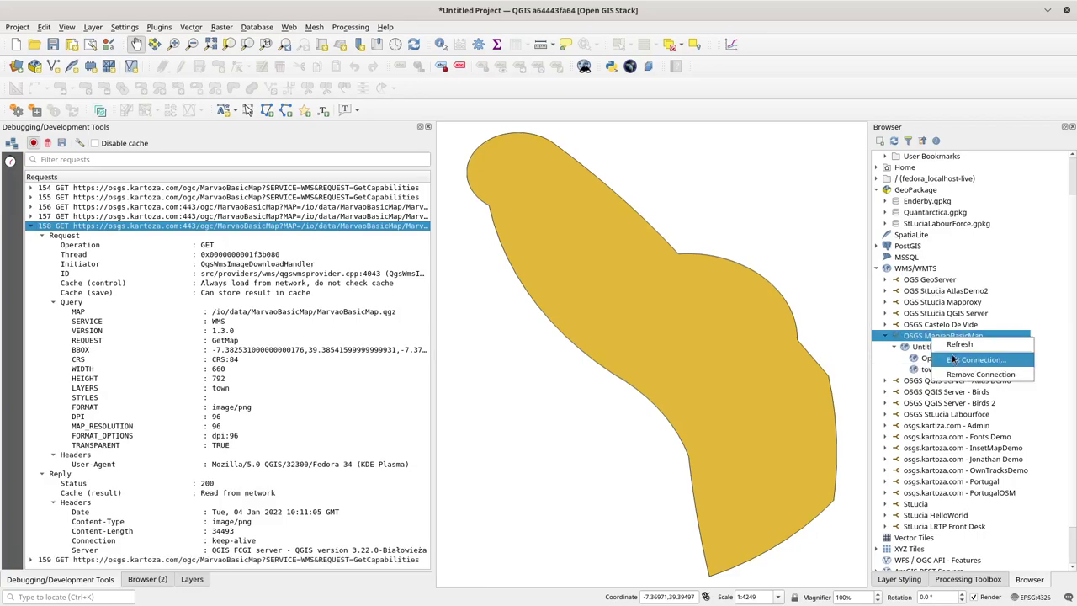
pyautogui.click(963, 359)
pyautogui.moveTo(600, 121); pyautogui.dragTo(399, 128)
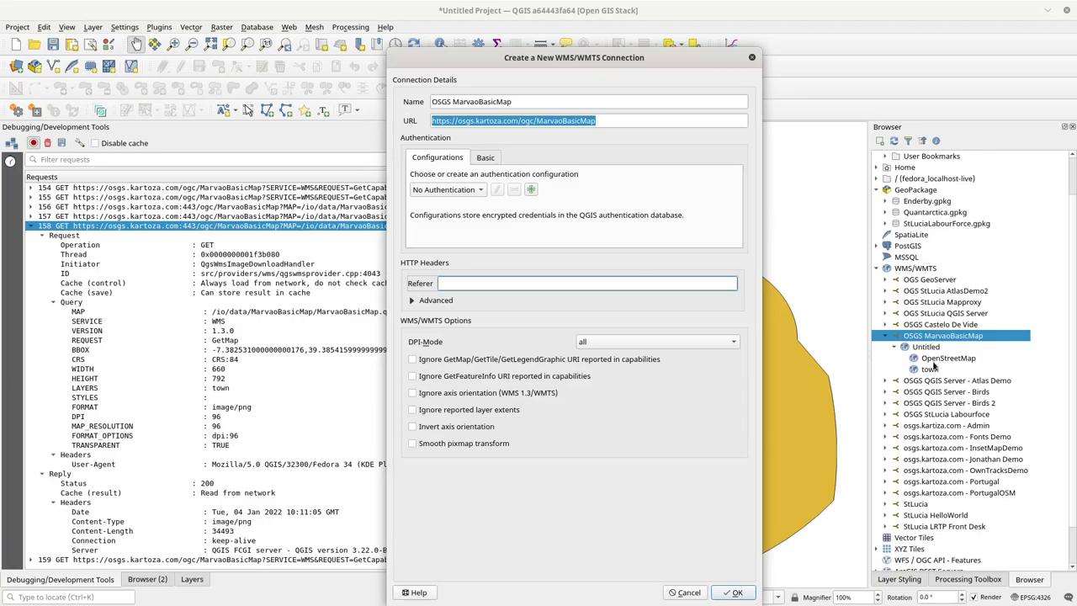
pyautogui.hotkey('alt', 'Tab')
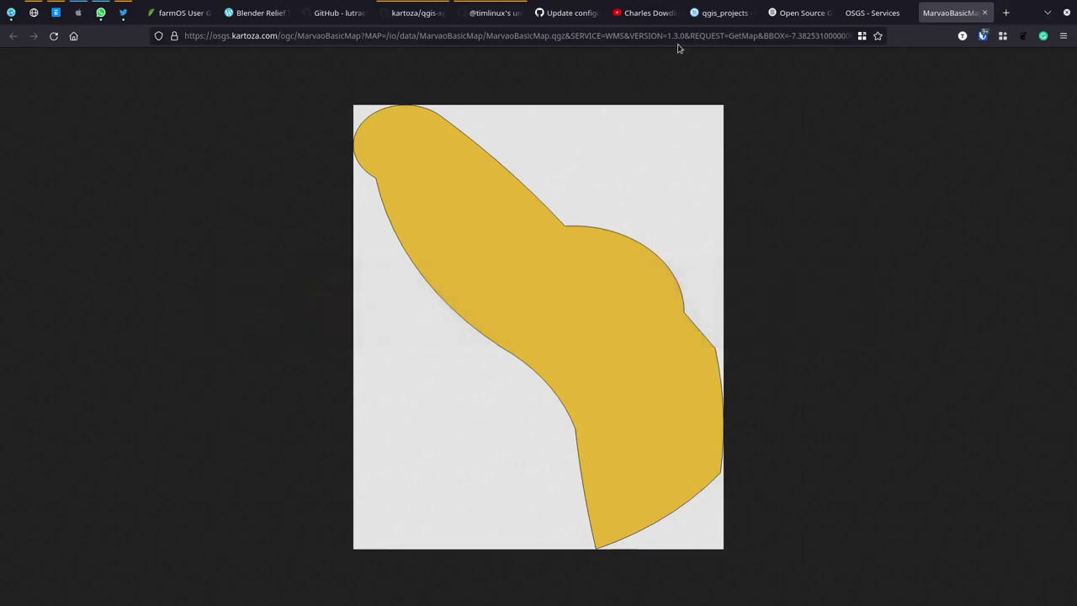
# Step: Navigate to hugo_site/content/maps in the file browser and select OSGS-OSM.md
pyautogui.click(723, 13)
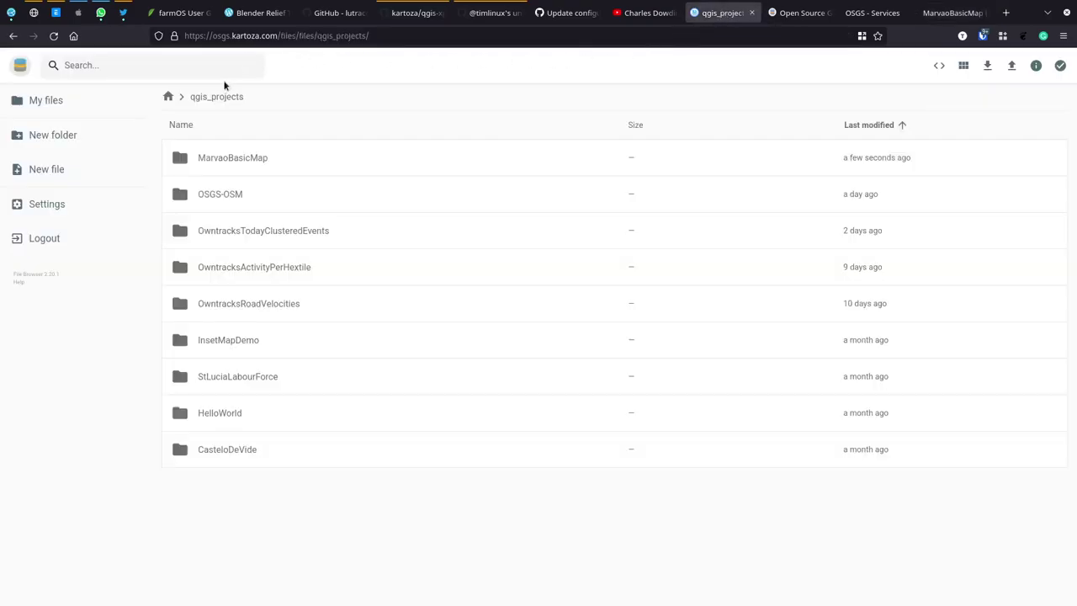
pyautogui.click(168, 96)
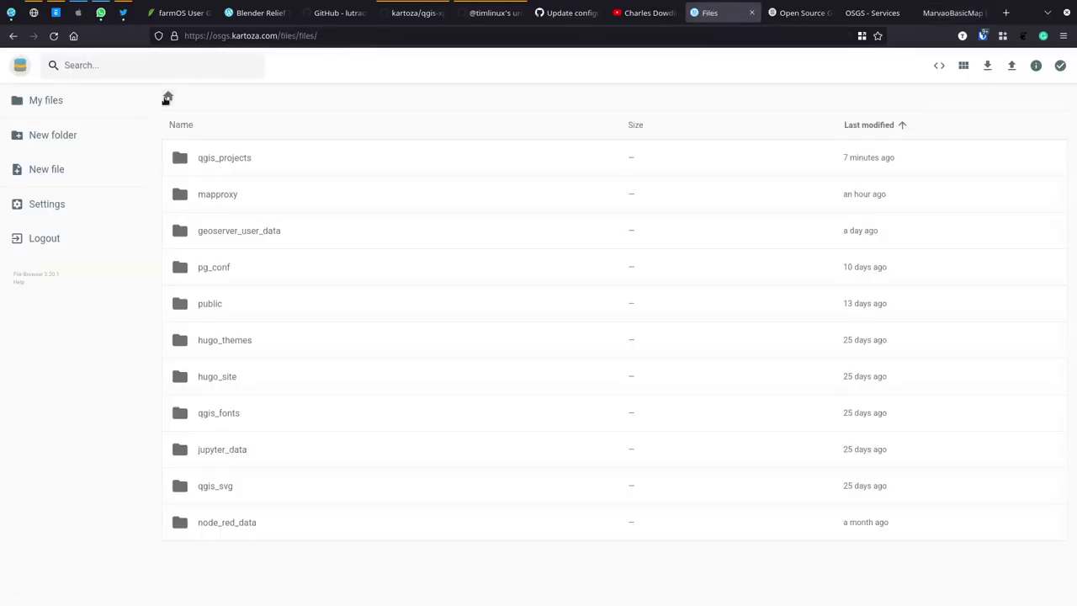
pyautogui.doubleClick(220, 377)
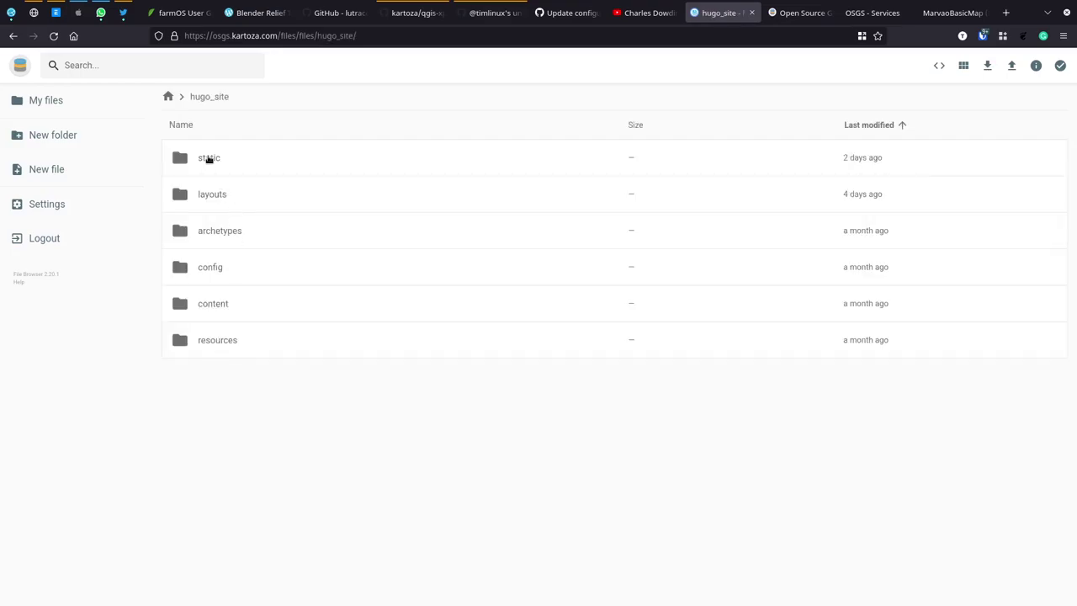
pyautogui.doubleClick(212, 304)
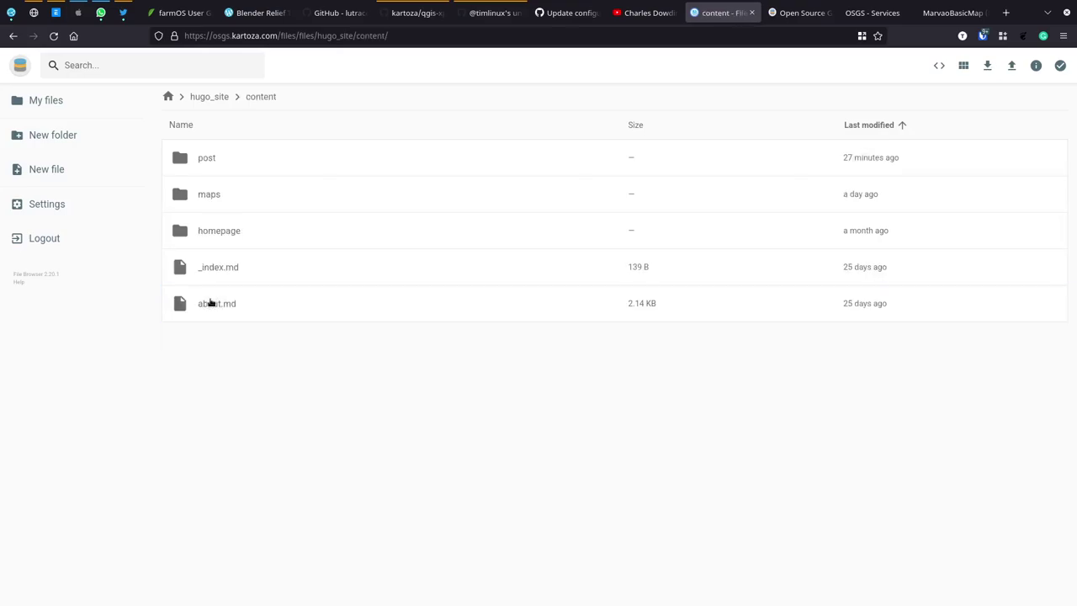
pyautogui.doubleClick(216, 196)
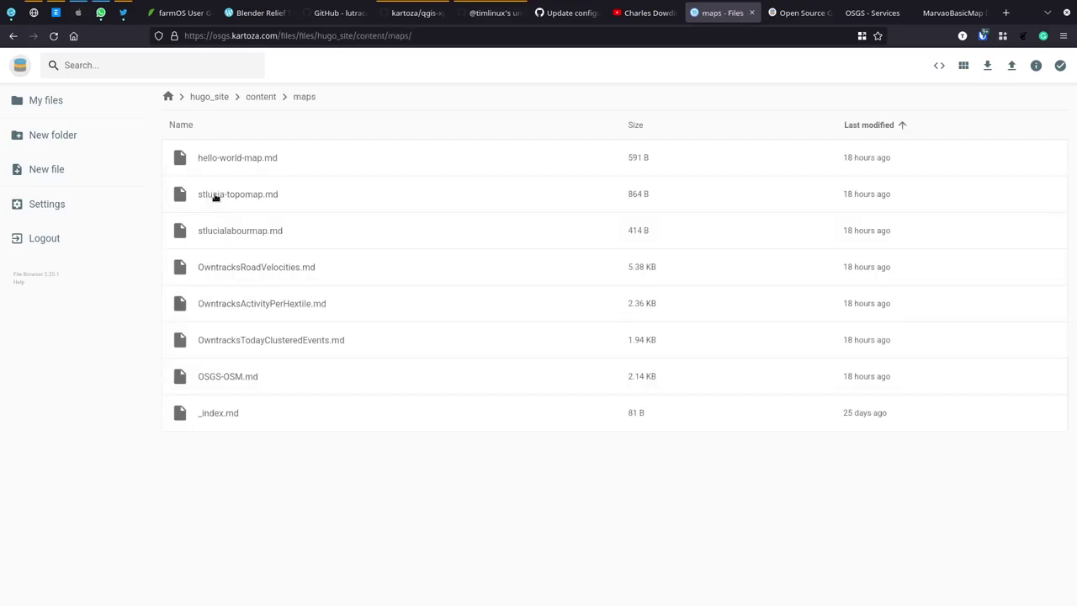
pyautogui.click(233, 158)
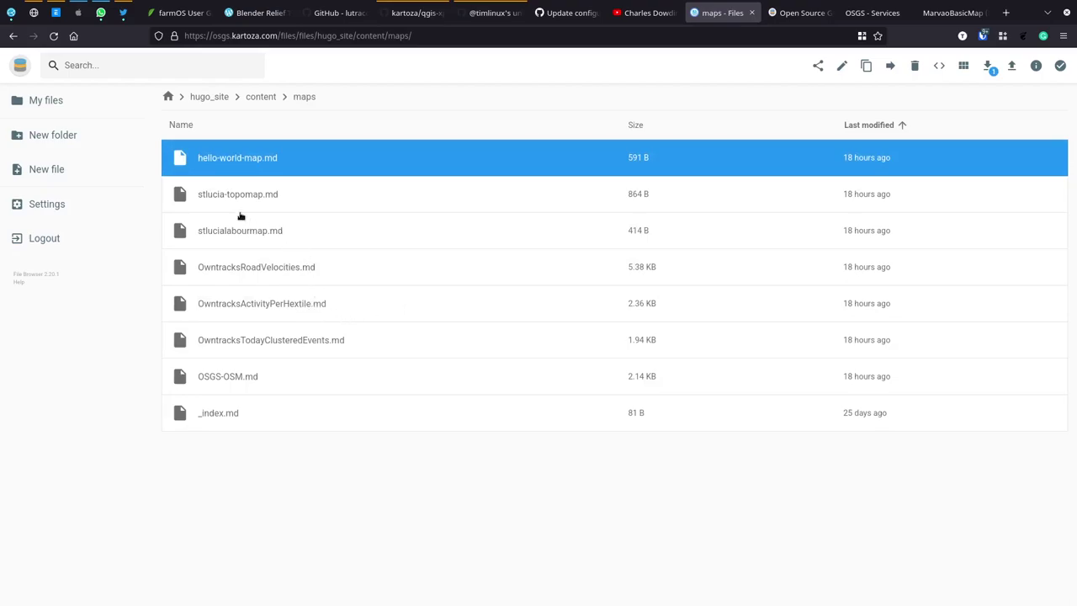
pyautogui.click(252, 345)
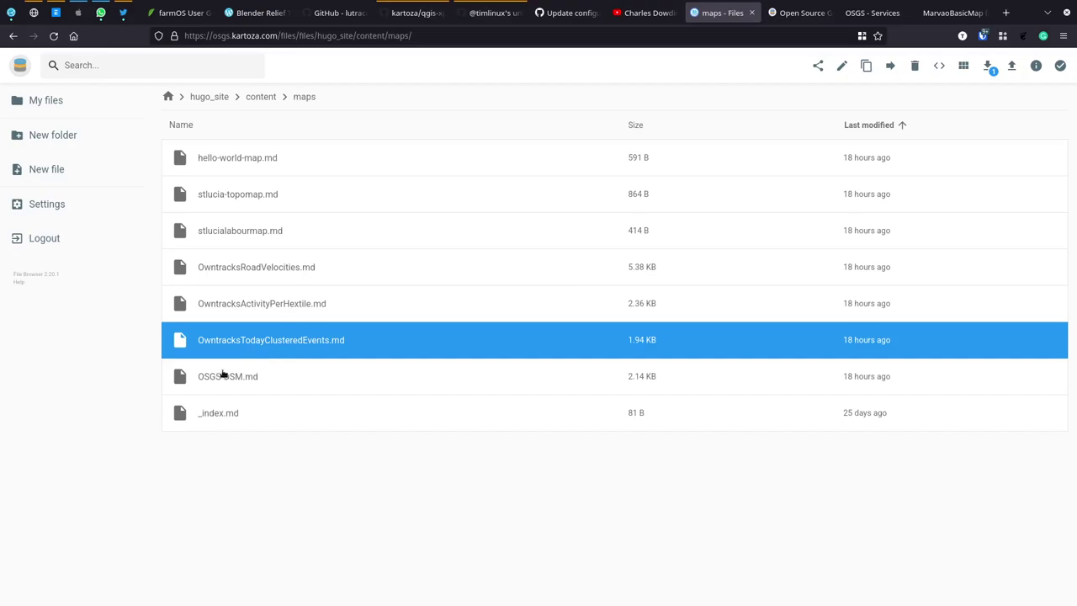
pyautogui.click(227, 374)
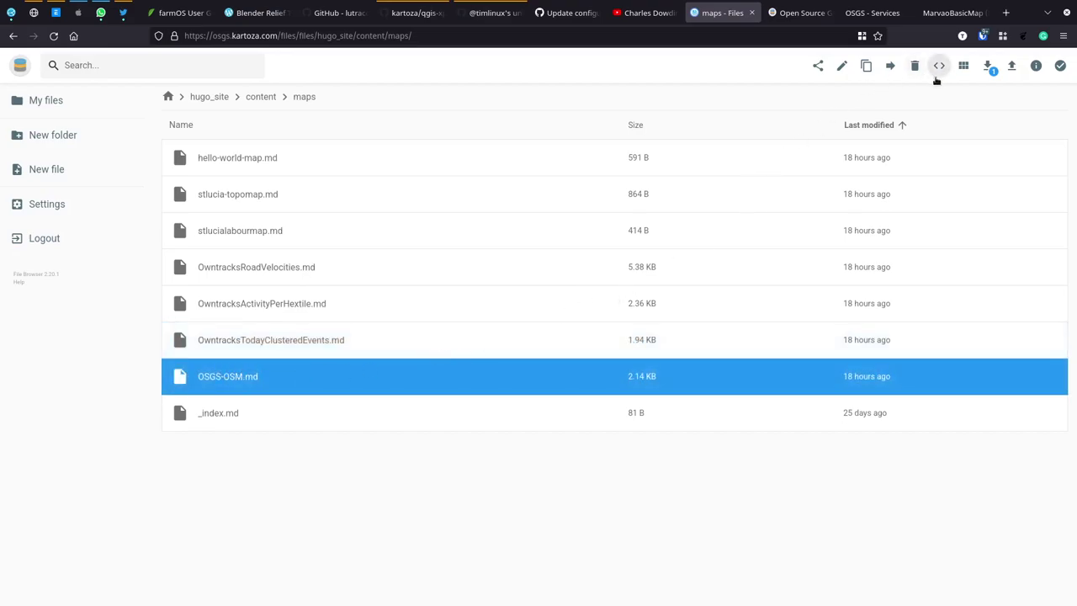
# Step: Copy OSGS-OSM.md into the same maps folder and rename the OSGS-OSM(1).md copy to MarvaoBasicMap.md
pyautogui.click(866, 66)
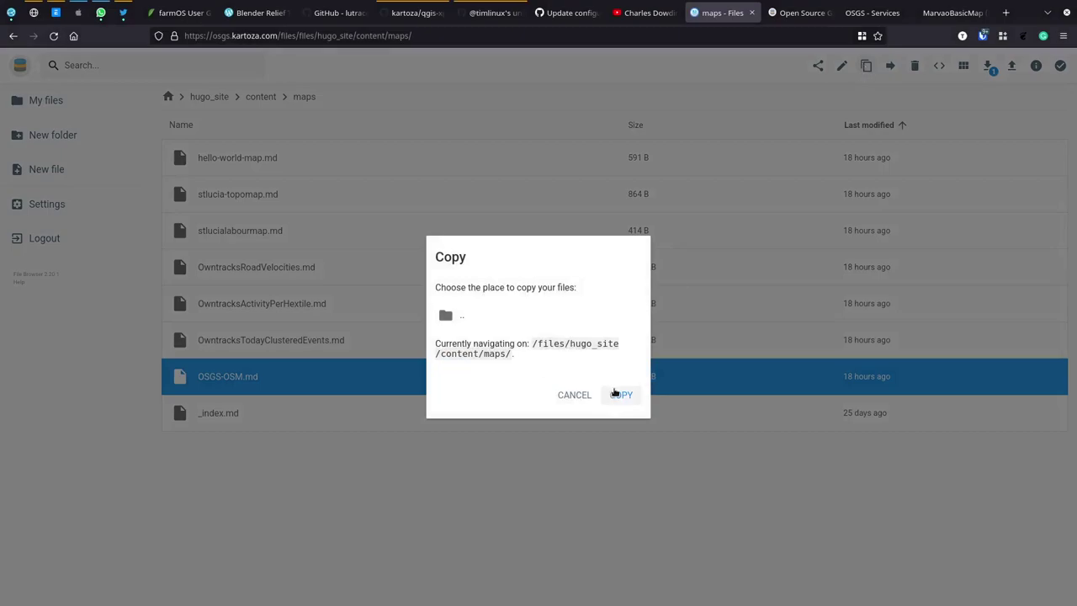
pyautogui.click(620, 394)
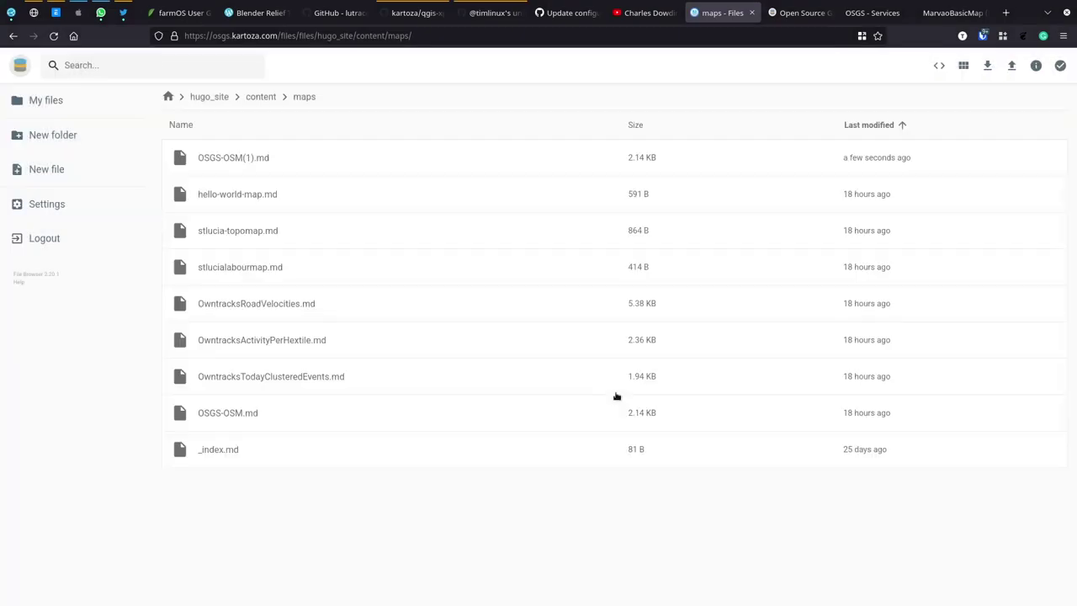
pyautogui.click(230, 166)
pyautogui.click(842, 66)
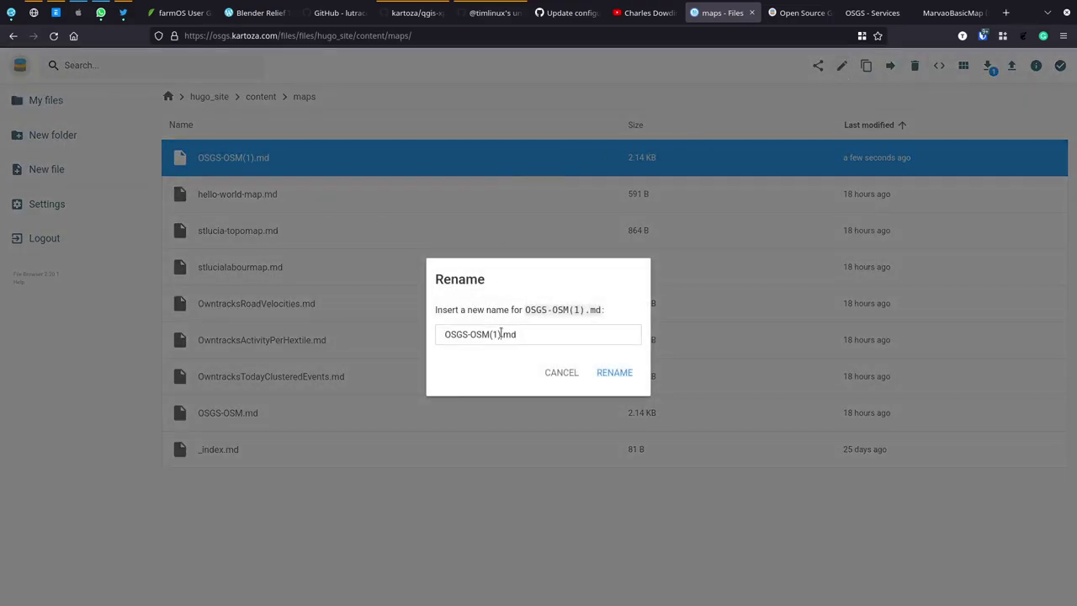
pyautogui.moveTo(501, 333); pyautogui.dragTo(412, 334)
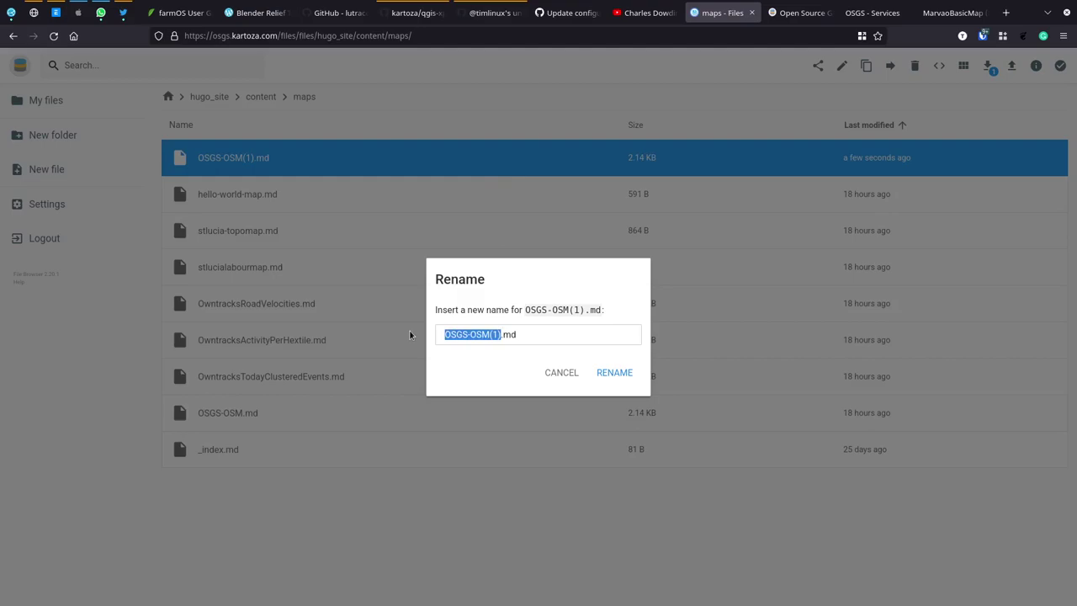
pyautogui.write('MarvaoBasicMap')
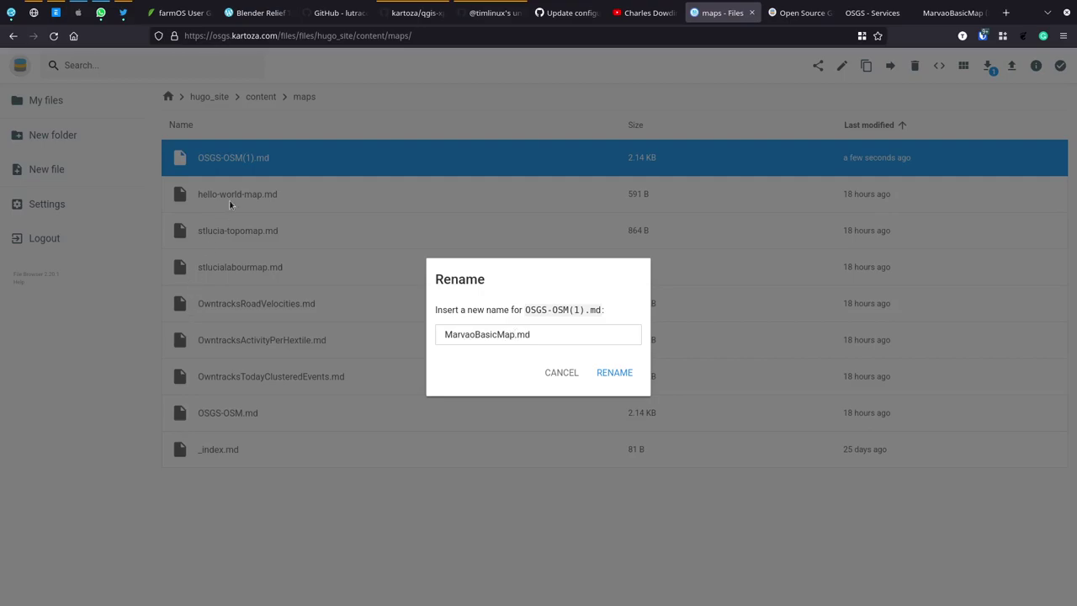
pyautogui.click(617, 379)
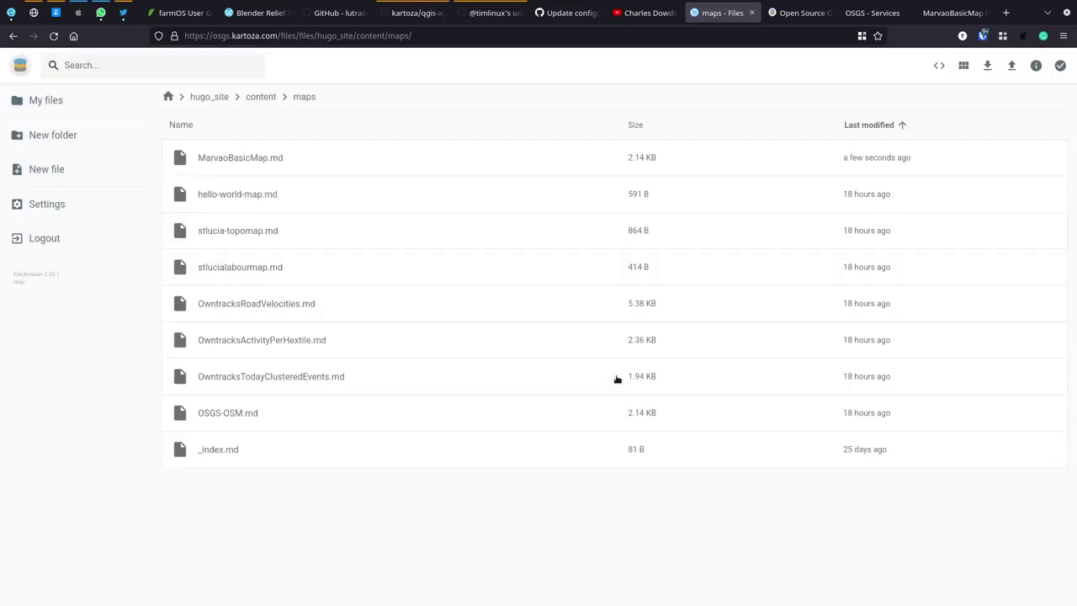
# Step: Open MarvaoBasicMap.md in the editor and look through its copied OSGS-OSM front matter, including the server line
pyautogui.doubleClick(241, 160)
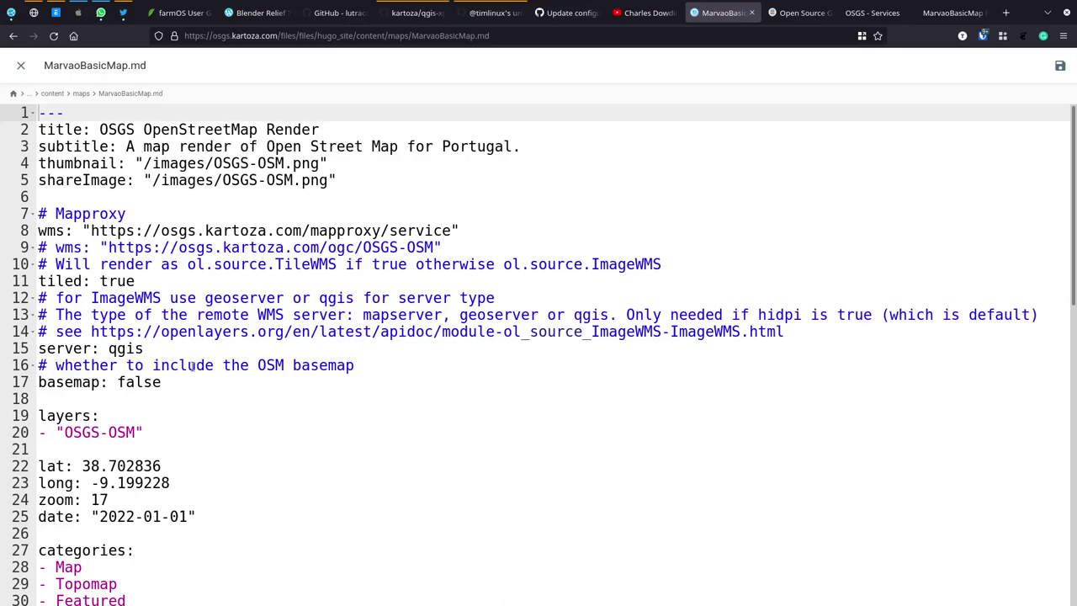
pyautogui.moveTo(39, 112); pyautogui.dragTo(123, 535)
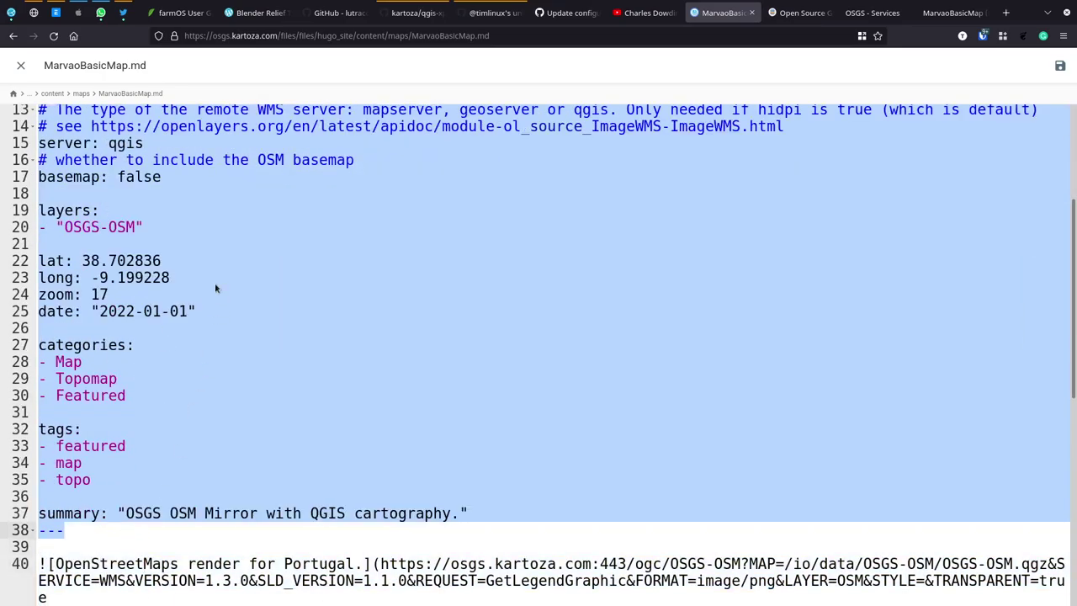
pyautogui.scroll(3, 214, 283)
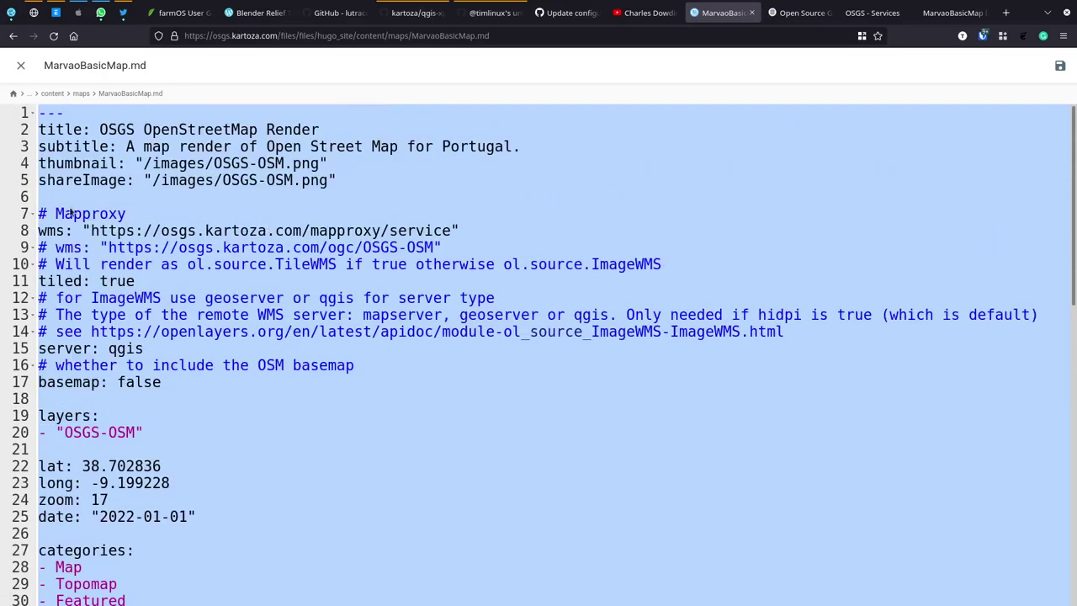
pyautogui.click(209, 387)
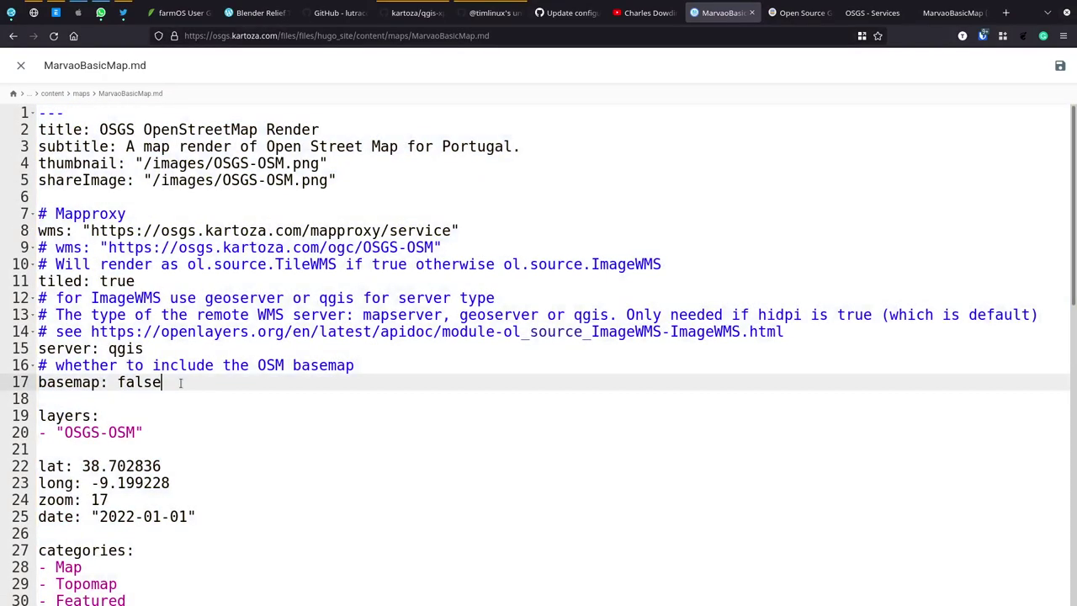
pyautogui.click(71, 349)
pyautogui.click(171, 407)
pyautogui.click(92, 365)
pyautogui.press('Up')
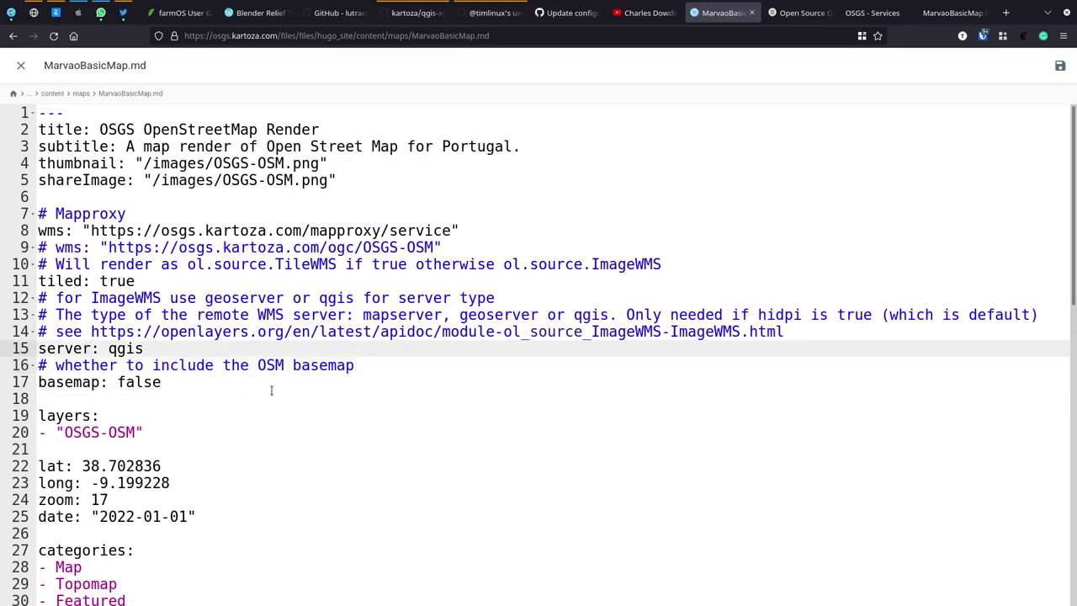
pyautogui.scroll(-2, 271, 390)
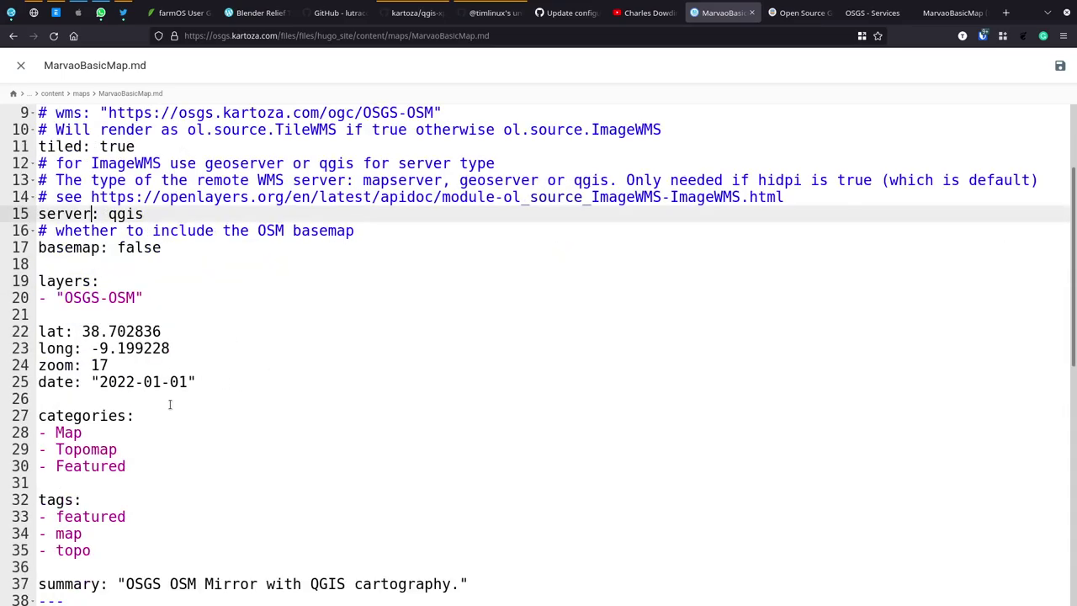
pyautogui.scroll(-1, 170, 410)
pyautogui.scroll(3, 170, 409)
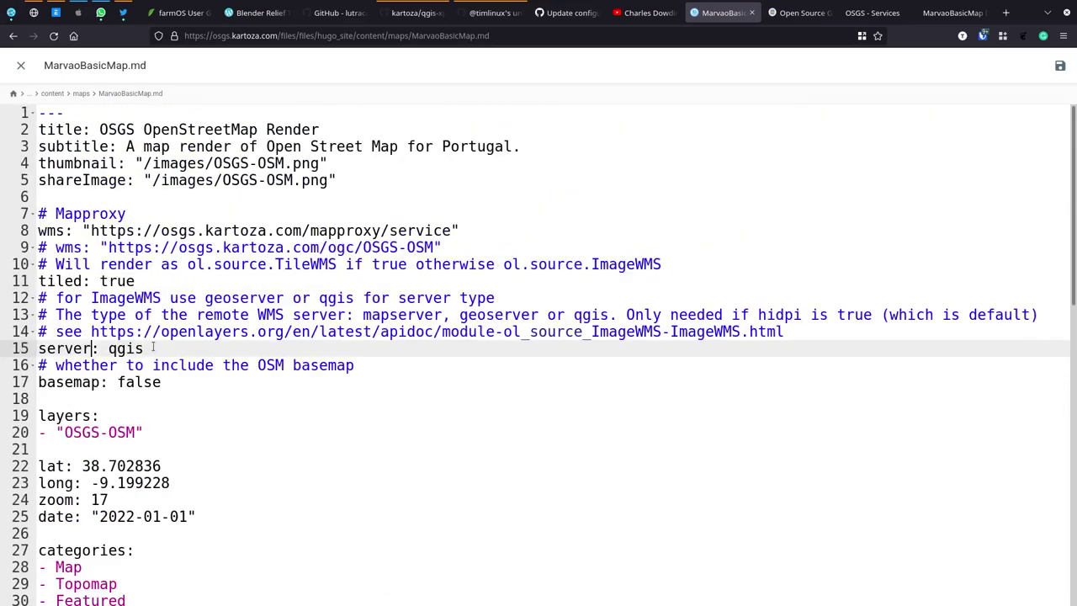
# Step: Change the page title to 'Marvão Basic Map'
pyautogui.click(99, 128)
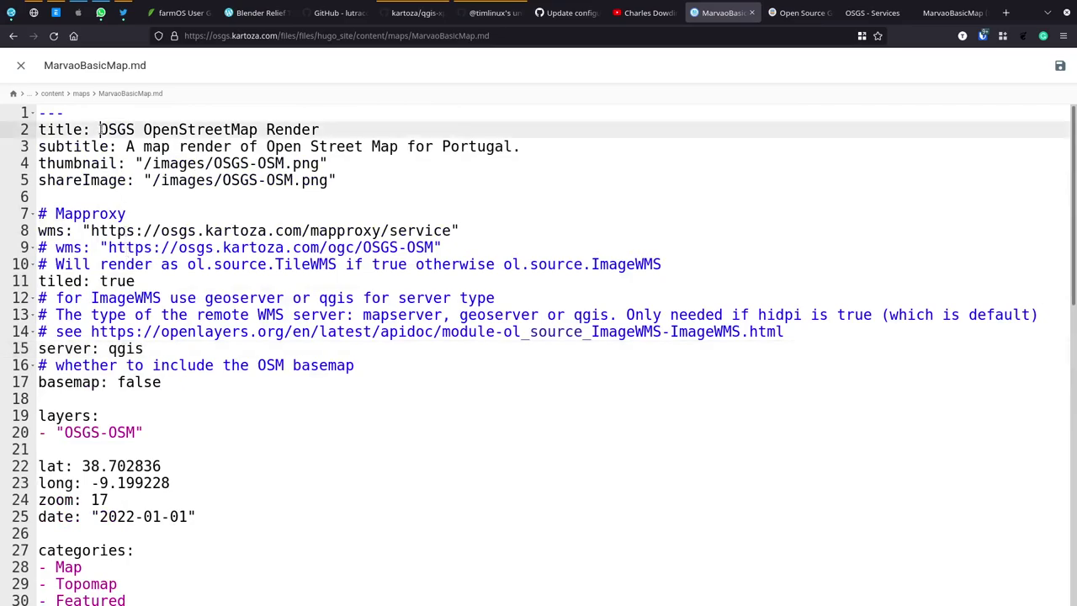
pyautogui.keyDown('shift'); pyautogui.click(323, 130); pyautogui.keyUp('shift')
pyautogui.write('Marval')
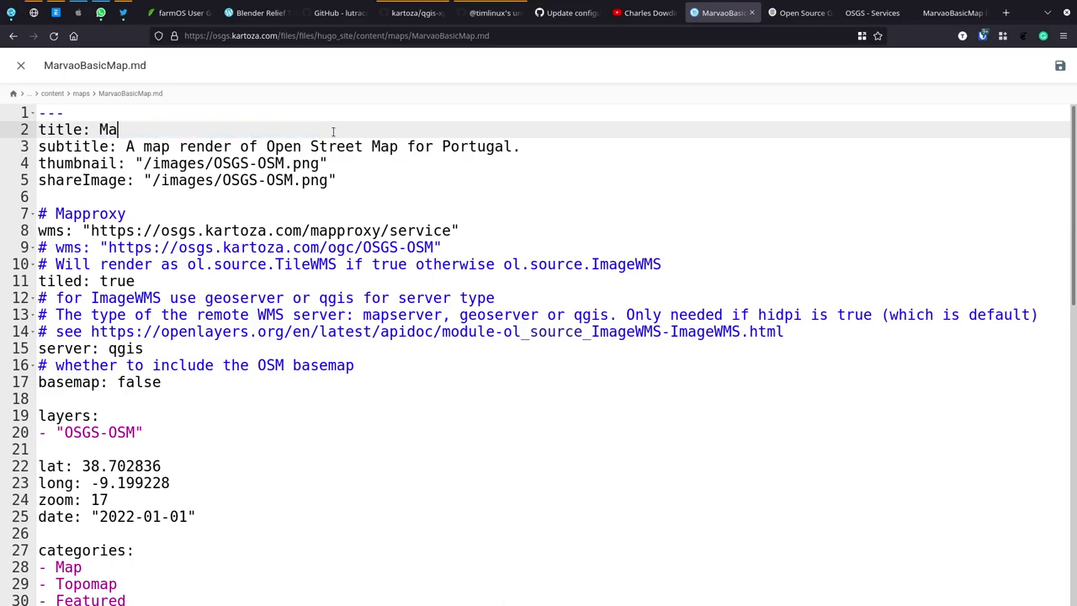
pyautogui.press('BackSpace')
pyautogui.press('BackSpace')
pyautogui.write('ão Basic Map')
# Step: Rewrite the subtitle as 'A map demo based on Marvão, Portugal for our community of practice session.'
pyautogui.press('Down')
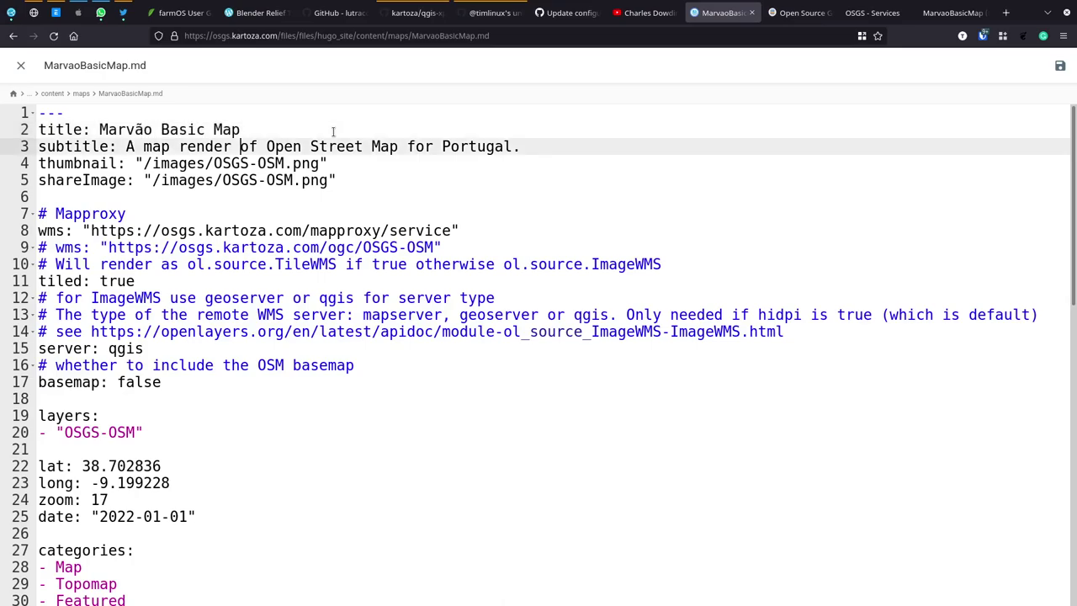
pyautogui.press('Left')
pyautogui.press('Left')
pyautogui.press('Left')
pyautogui.press('Left')
pyautogui.press('Left')
pyautogui.press('Left')
pyautogui.press('Left')
pyautogui.press('Left')
pyautogui.press('Left')
pyautogui.press('Left')
pyautogui.press('Left')
pyautogui.press('Left')
pyautogui.hotkey('shift', 'End')
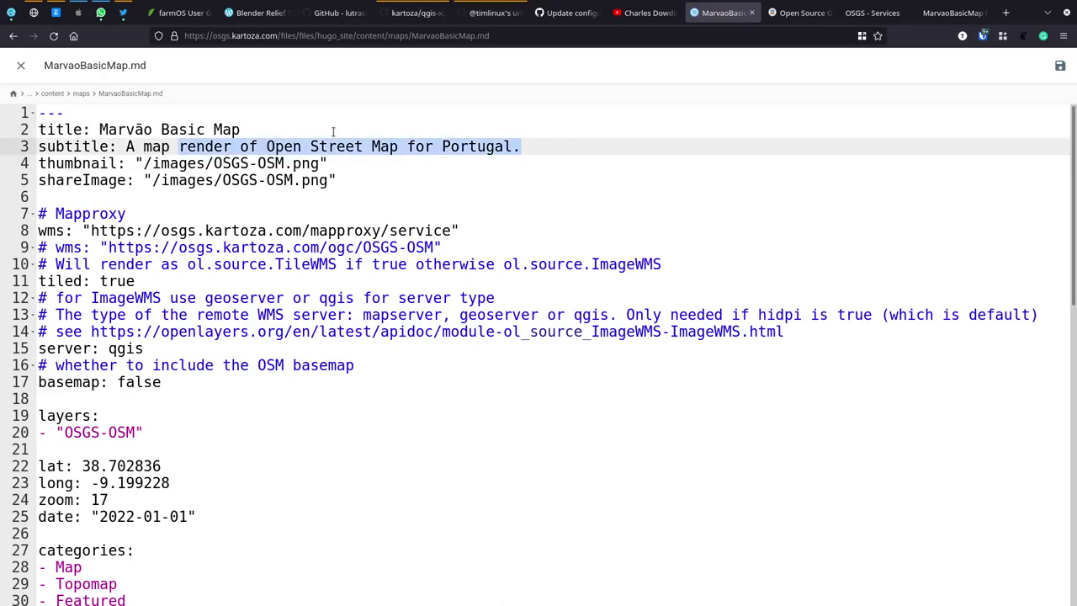
pyautogui.write('demo')
pyautogui.write(' based on M')
pyautogui.write('ar')
pyautogui.write('vão ')
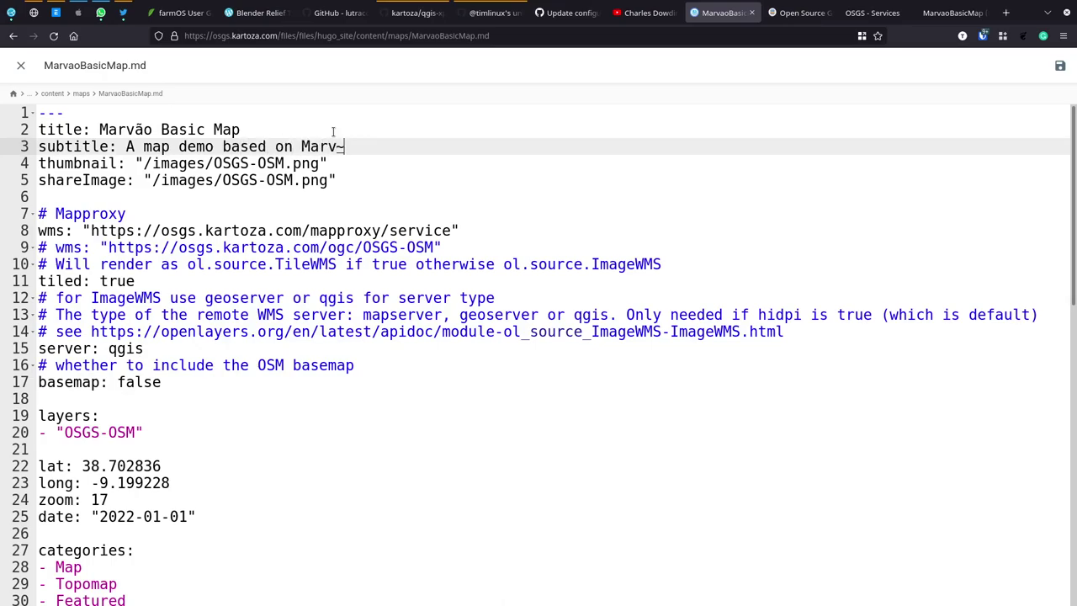
pyautogui.write(', Portugal fo')
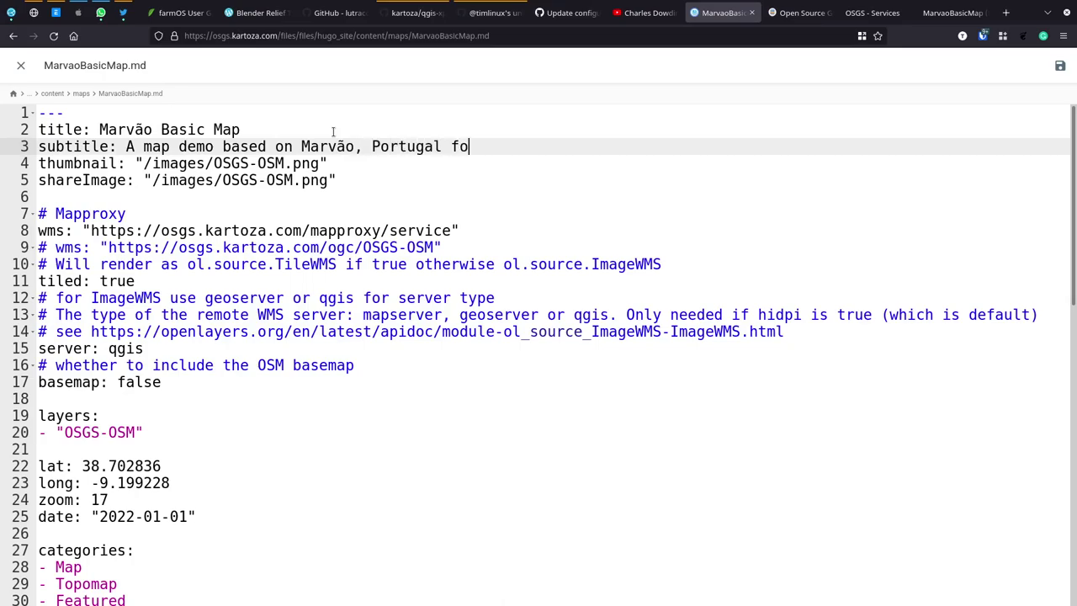
pyautogui.write('r our communi')
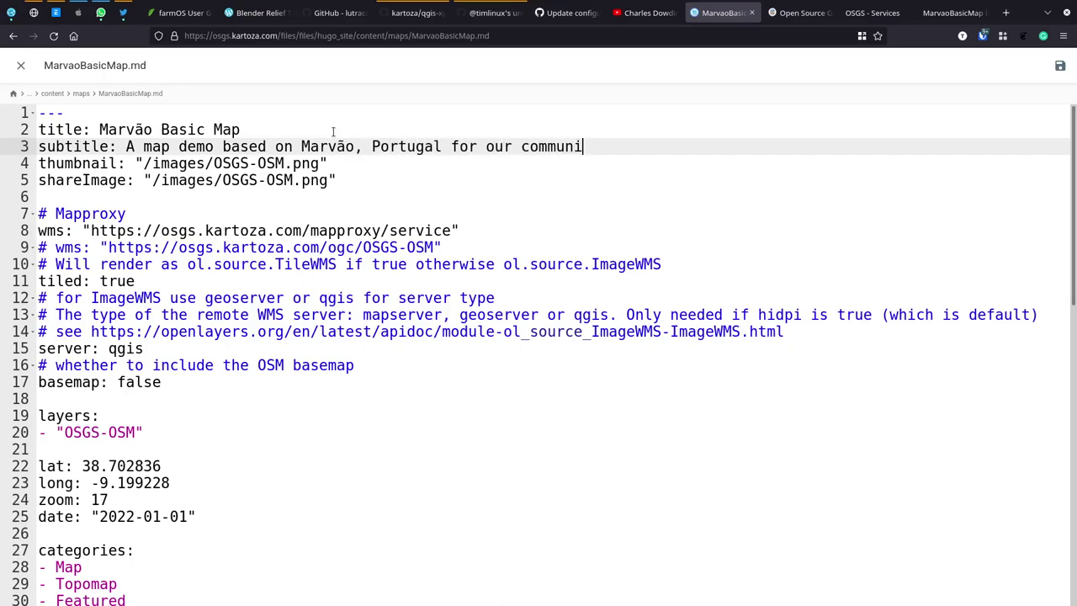
pyautogui.write('ty of practice session.')
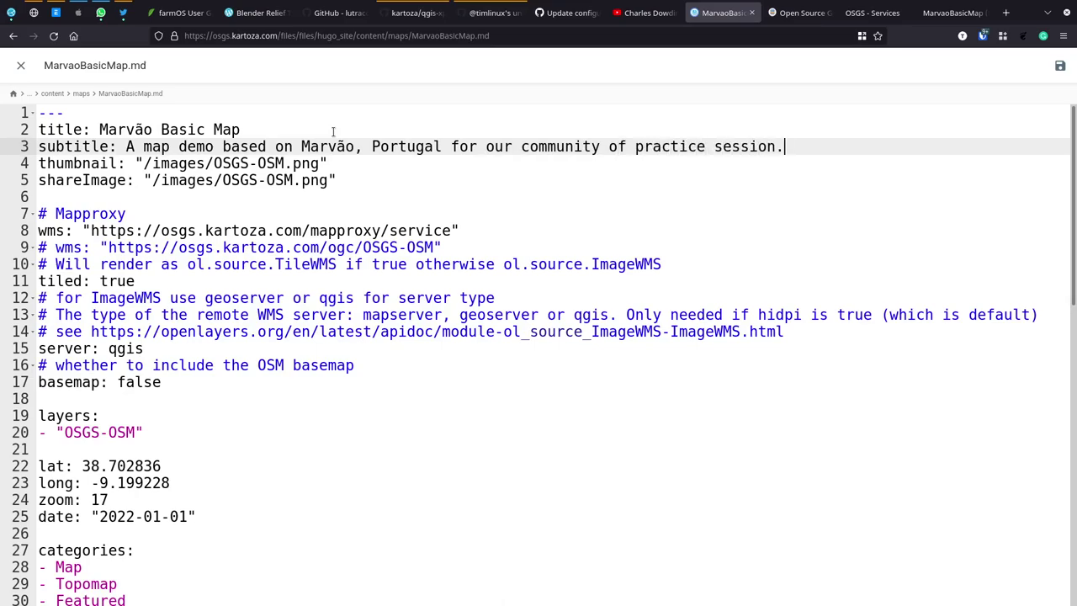
pyautogui.press('Down')
pyautogui.press('Left')
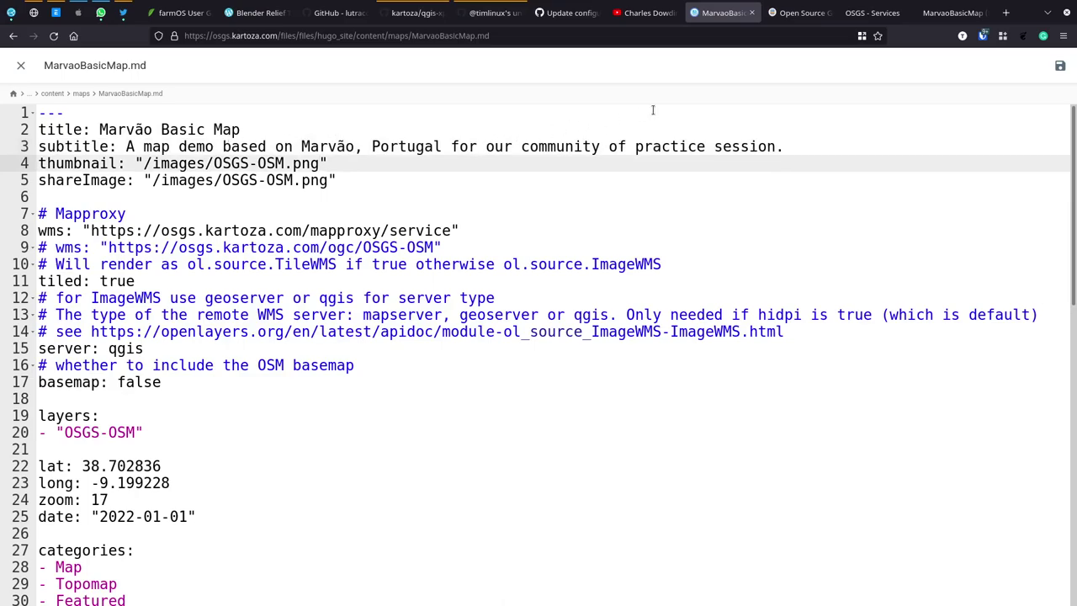
# Step: Save the rendered town map image from Firefox as MarvaoBasicMap.png, then return to the MarvaoBasicMap.md editor
pyautogui.click(945, 12)
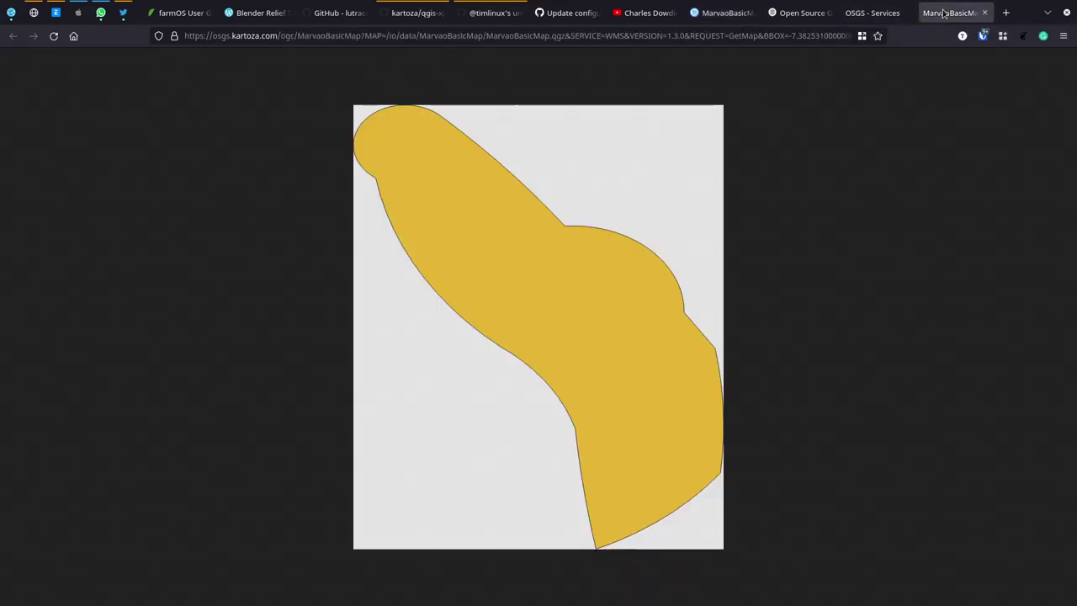
pyautogui.rightClick(480, 196)
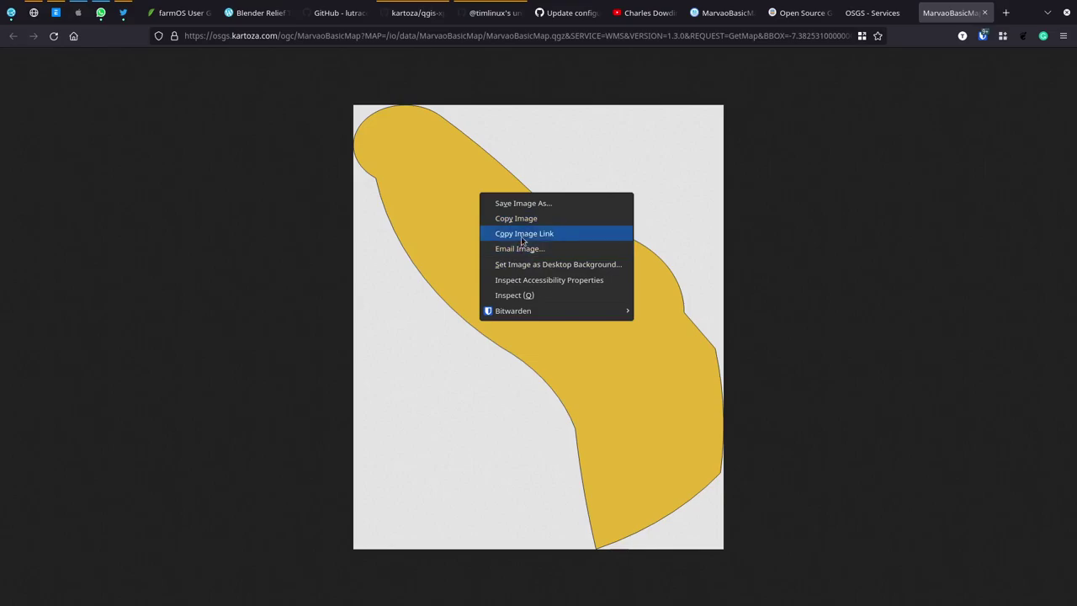
pyautogui.click(534, 205)
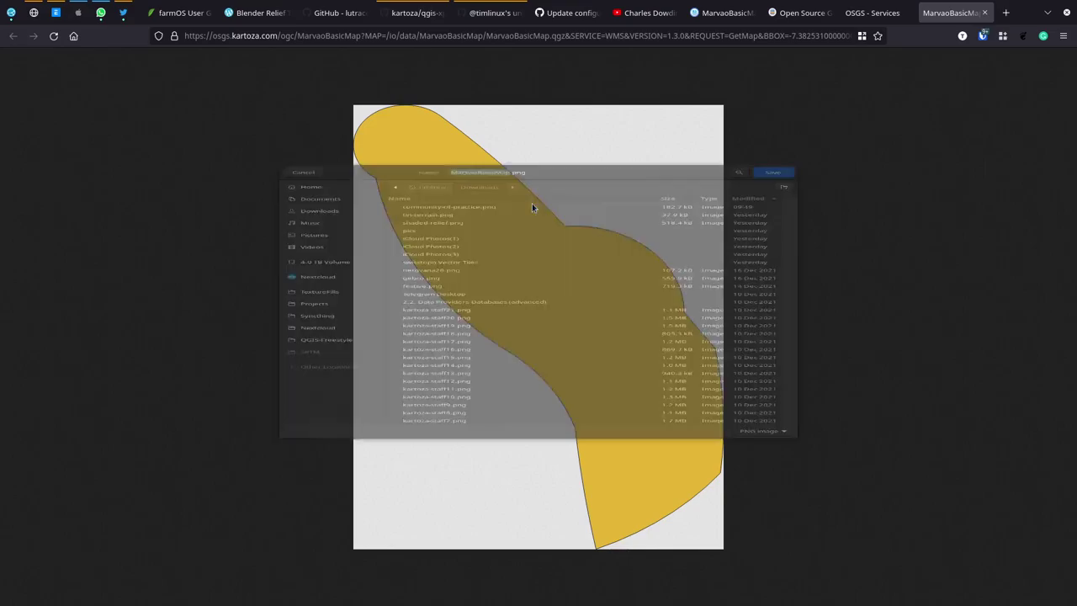
pyautogui.click(768, 71)
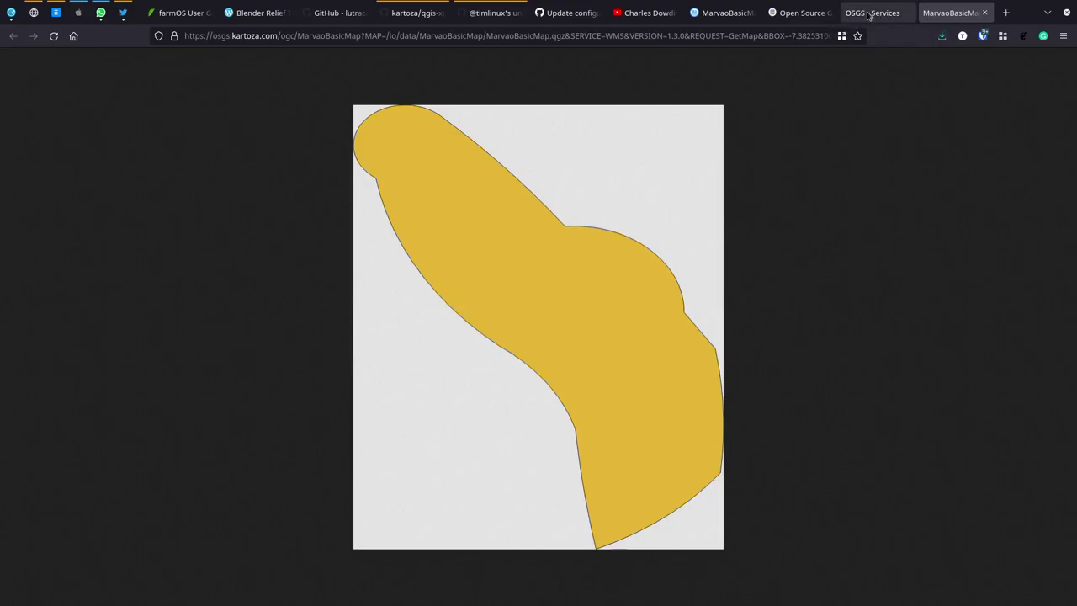
pyautogui.click(873, 12)
pyautogui.click(722, 12)
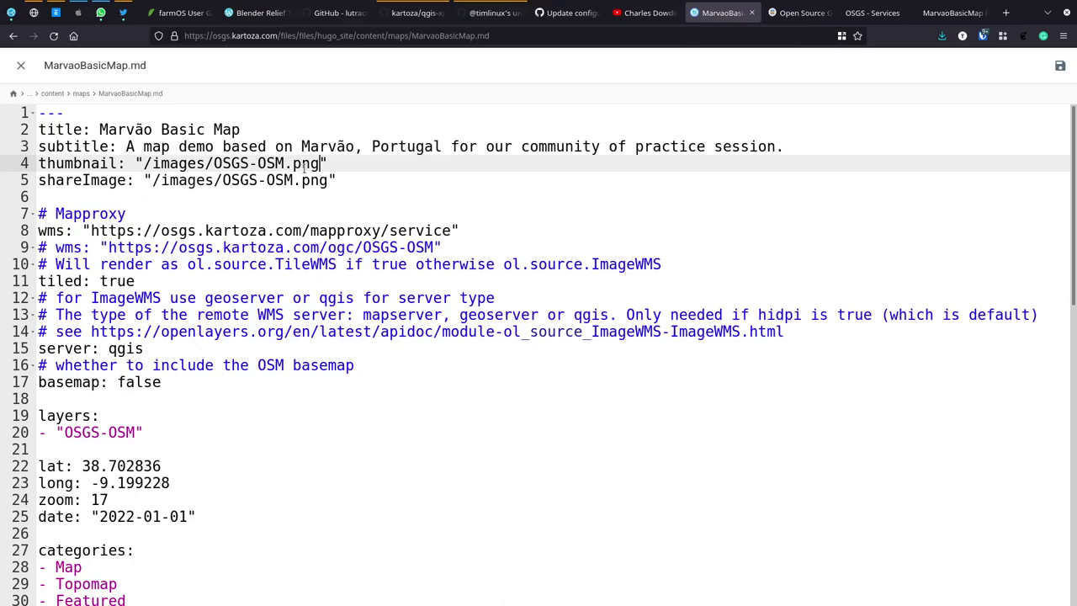
# Step: Replace OSGS-OSM with MarvaoBasicMap in the thumbnail and shareImage paths on lines 4 and 5
pyautogui.doubleClick(283, 163)
pyautogui.press('BackSpace')
pyautogui.press('BackSpace')
pyautogui.press('BackSpace')
pyautogui.press('BackSpace')
pyautogui.press('BackSpace')
pyautogui.press('BackSpace')
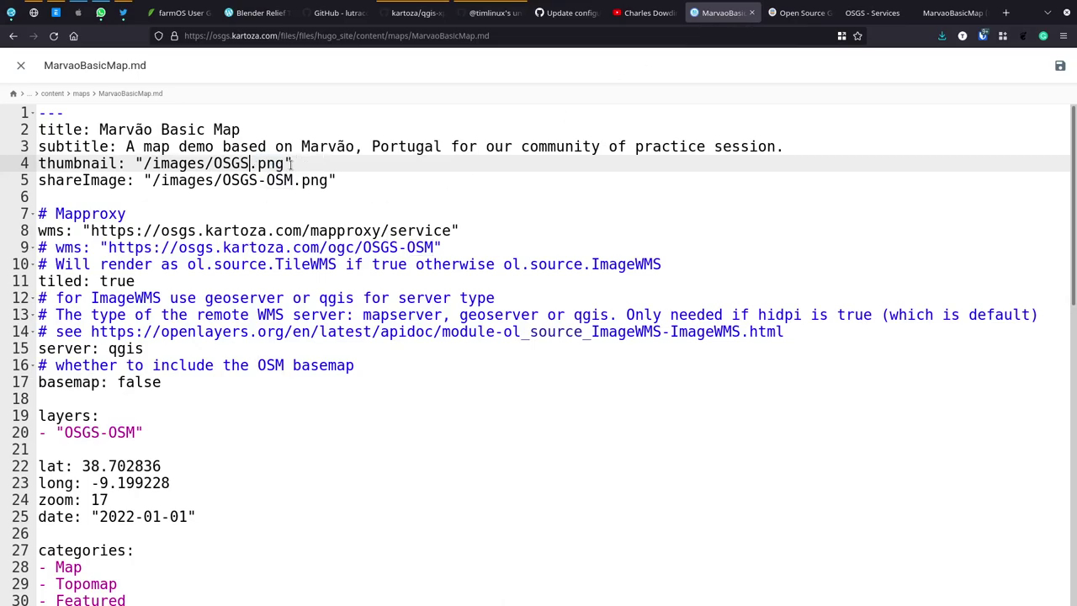
pyautogui.write('Marv')
pyautogui.write('aoM')
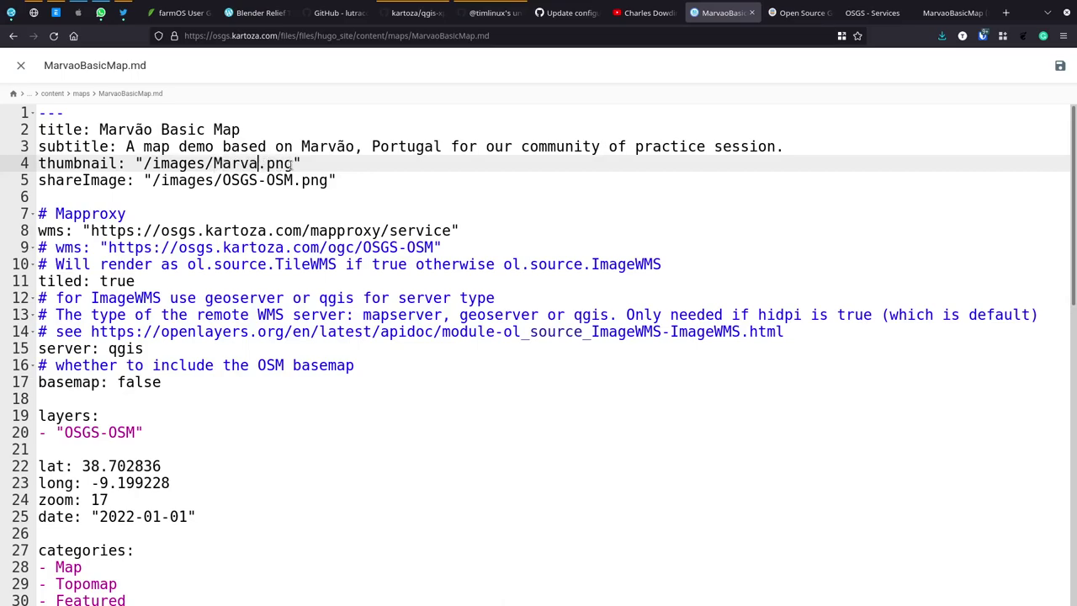
pyautogui.press('BackSpace')
pyautogui.write('BasicMap')
pyautogui.hotkey('shift', 'Left')
pyautogui.hotkey('shift', 'Left')
pyautogui.hotkey('shift', 'Left')
pyautogui.hotkey('shift', 'Left')
pyautogui.hotkey('shift', 'Left')
pyautogui.hotkey('shift', 'Left')
pyautogui.hotkey('shift', 'Left')
pyautogui.hotkey('shift', 'Left')
pyautogui.hotkey('shift', 'Left')
pyautogui.hotkey('shift', 'Left')
pyautogui.hotkey('shift', 'Left')
pyautogui.hotkey('shift', 'Left')
pyautogui.hotkey('shift', 'Left')
pyautogui.hotkey('shift', 'Left')
pyautogui.hotkey('ctrl', 'c')
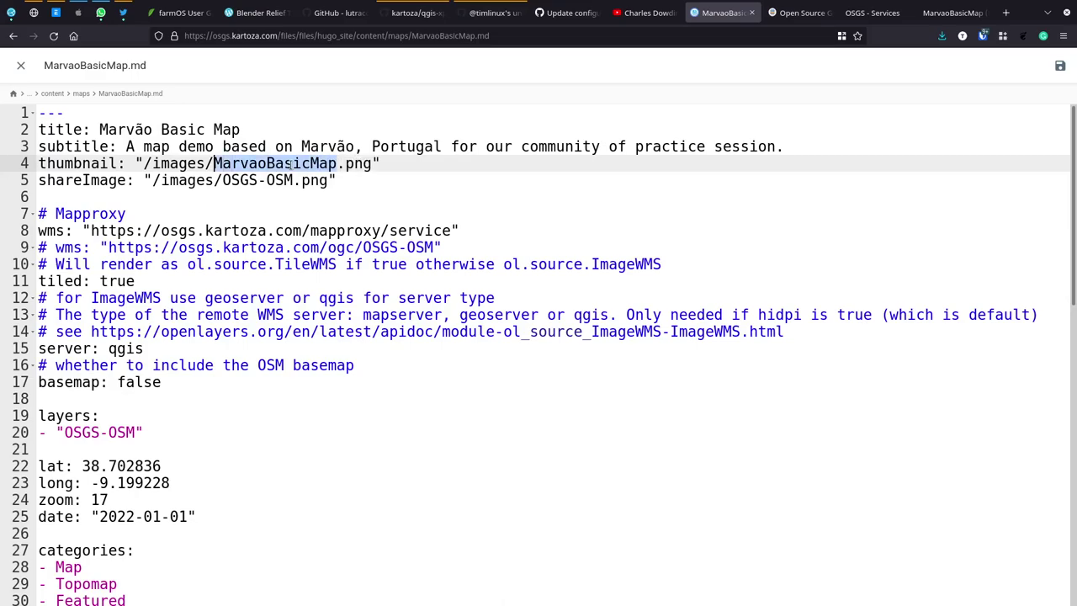
pyautogui.press('Down')
pyautogui.press('Right')
pyautogui.hotkey('shift', 'Right')
pyautogui.hotkey('shift', 'Right')
pyautogui.hotkey('shift', 'Right')
pyautogui.hotkey('shift', 'Right')
pyautogui.hotkey('shift', 'Right')
pyautogui.hotkey('shift', 'Right')
pyautogui.hotkey('shift', 'Right')
pyautogui.hotkey('shift', 'Right')
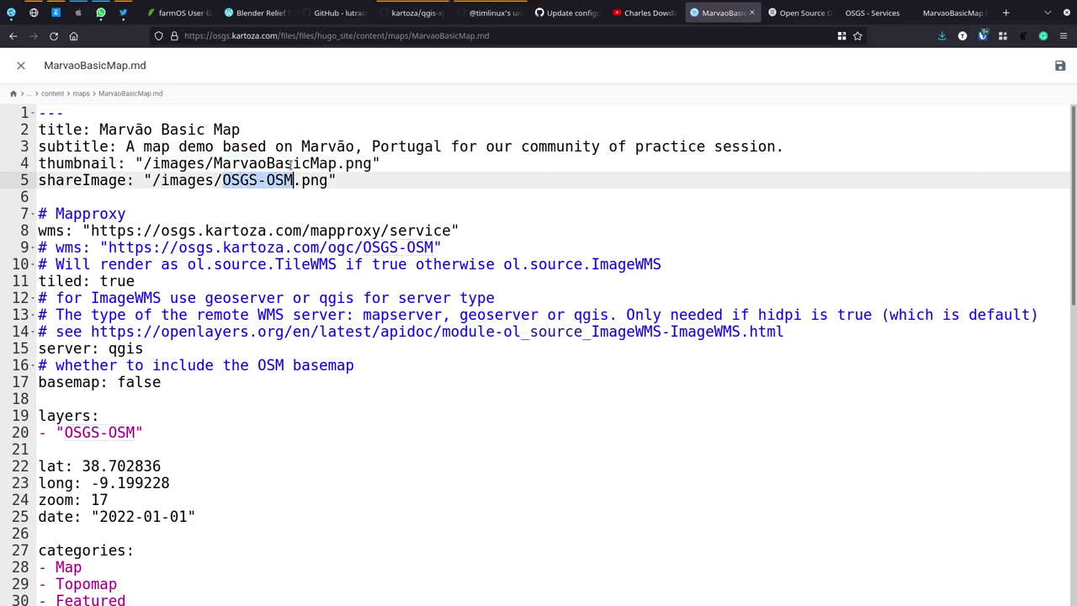
pyautogui.hotkey('ctrl', 'v')
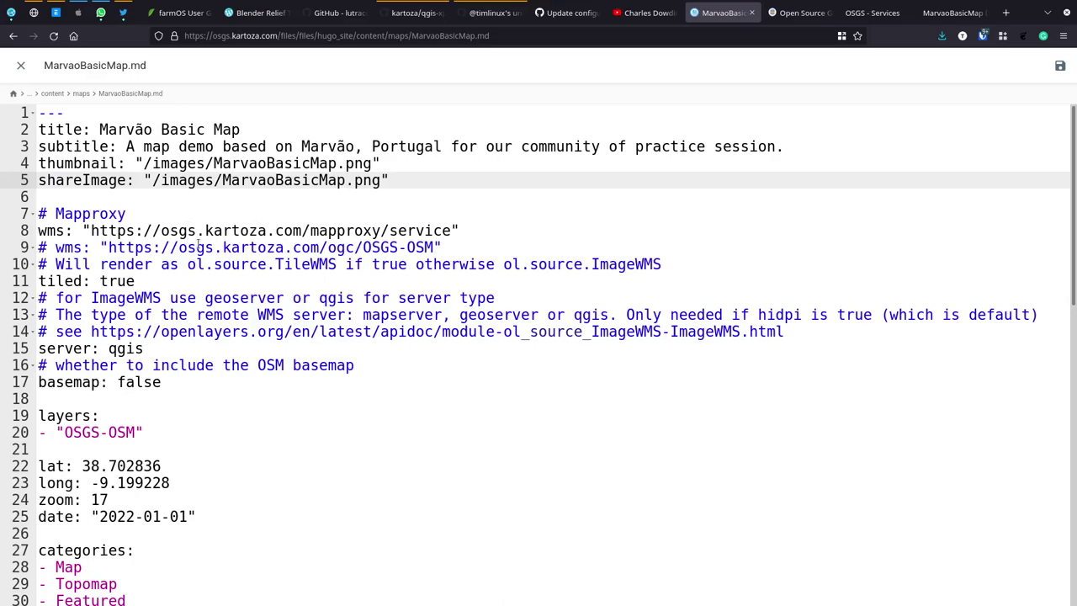
# Step: Comment out the Mapproxy wms line and uncomment the ogc wms line beneath it
pyautogui.click(100, 230)
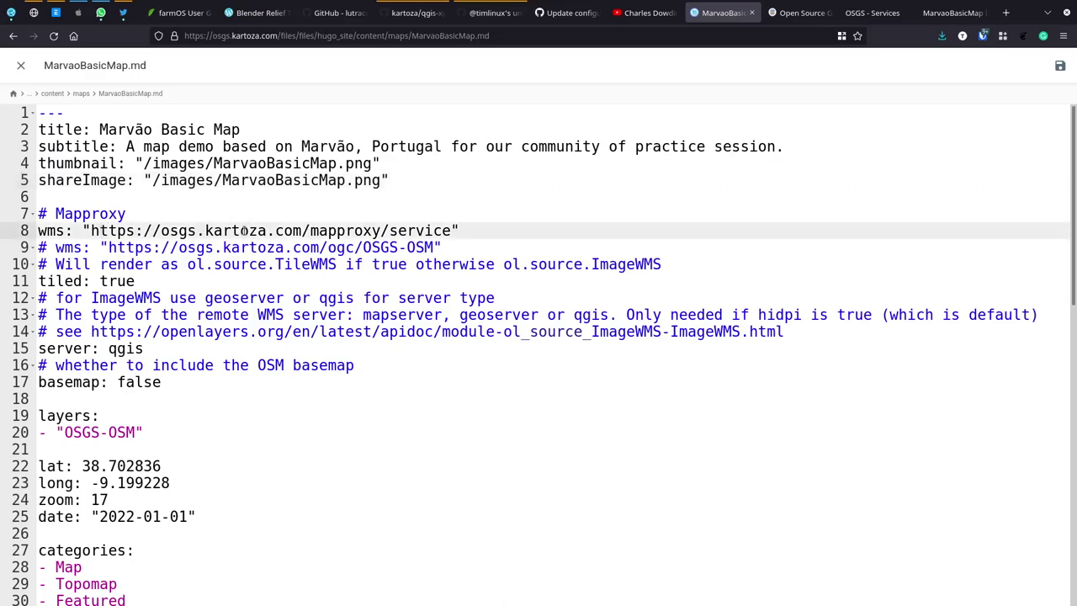
pyautogui.press('Home')
pyautogui.write('#')
pyautogui.press('Down')
pyautogui.press('Down')
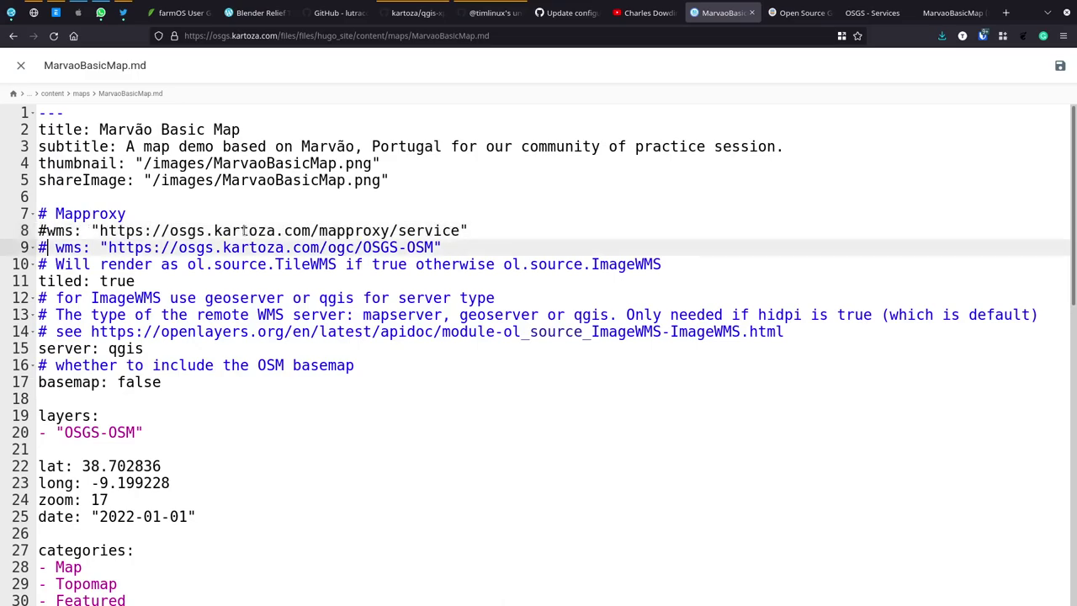
pyautogui.press('Up')
pyautogui.press('BackSpace')
pyautogui.press('Delete')
pyautogui.press('Up')
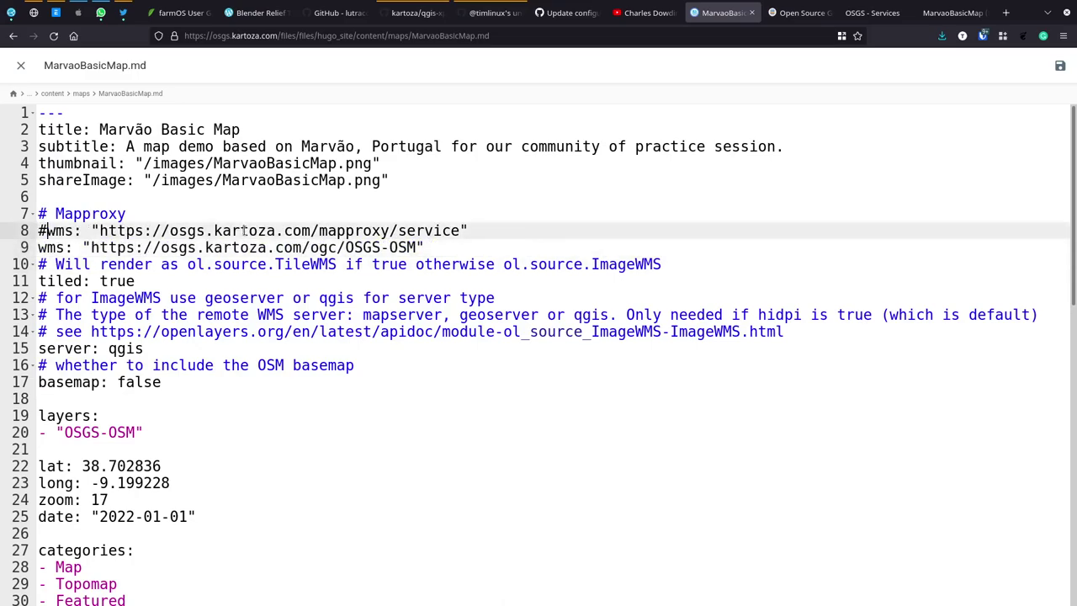
pyautogui.press('Down')
pyautogui.hotkey('ctrl', 'Right')
pyautogui.hotkey('ctrl', 'Right')
pyautogui.press('Right')
pyautogui.press('Right')
pyautogui.press('Right')
pyautogui.press('Left')
pyautogui.press('Left')
pyautogui.press('Left')
pyautogui.hotkey('alt', 'Tab')
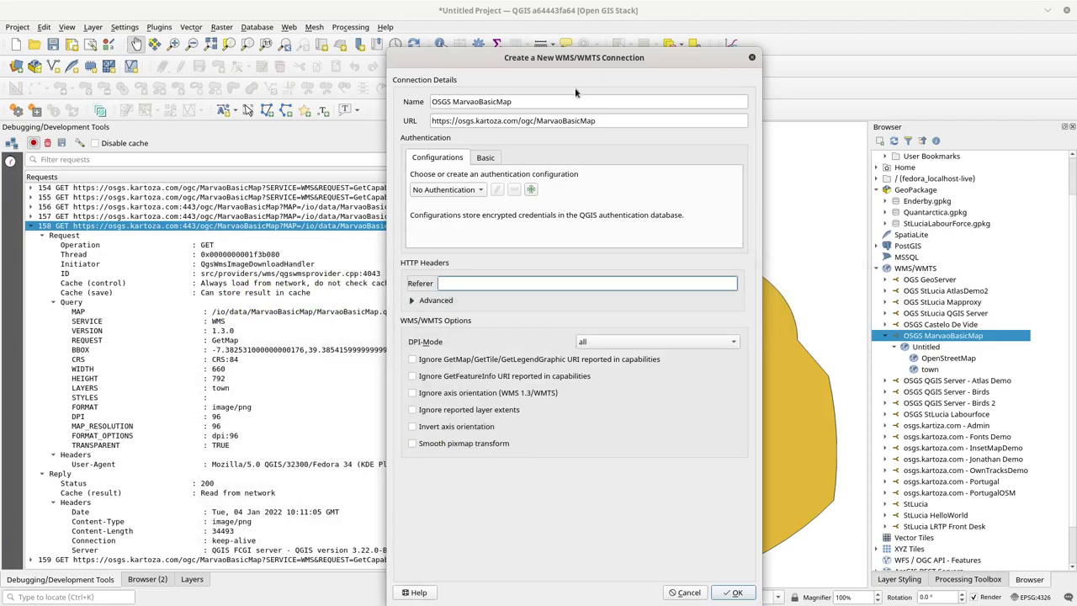
pyautogui.doubleClick(584, 122)
pyautogui.tripleClick(585, 123)
pyautogui.hotkey('ctrl', 'c')
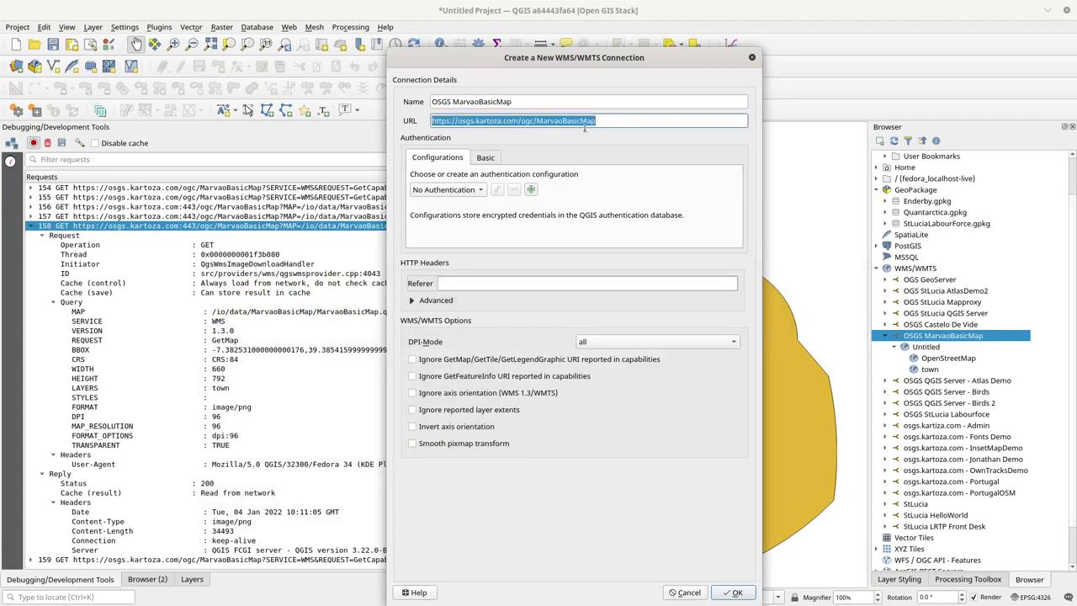
pyautogui.hotkey('alt', 'Tab')
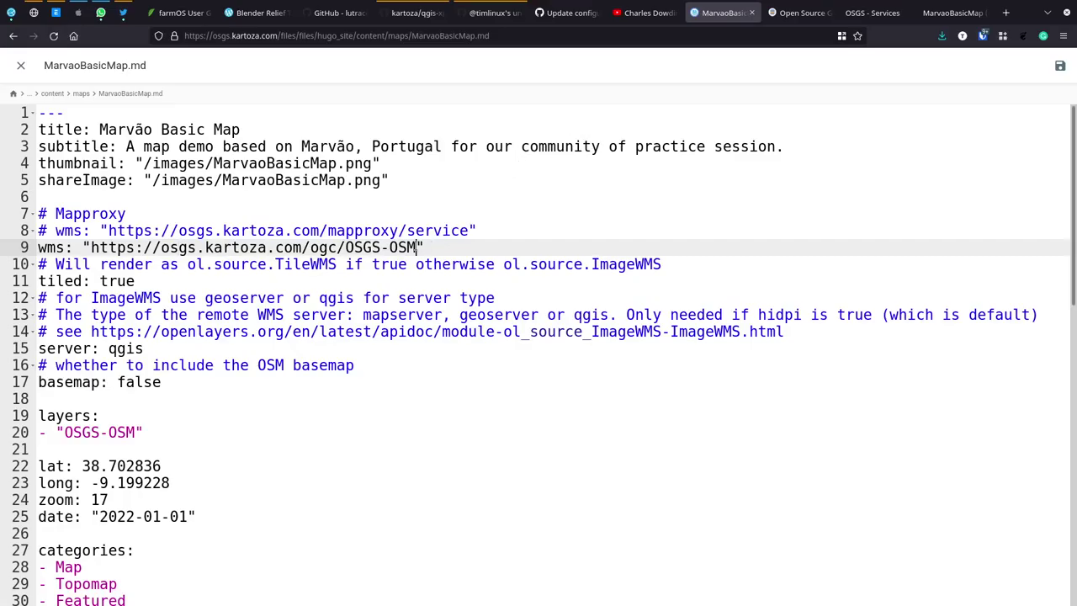
pyautogui.keyDown('shift'); pyautogui.click(93, 247); pyautogui.keyUp('shift')
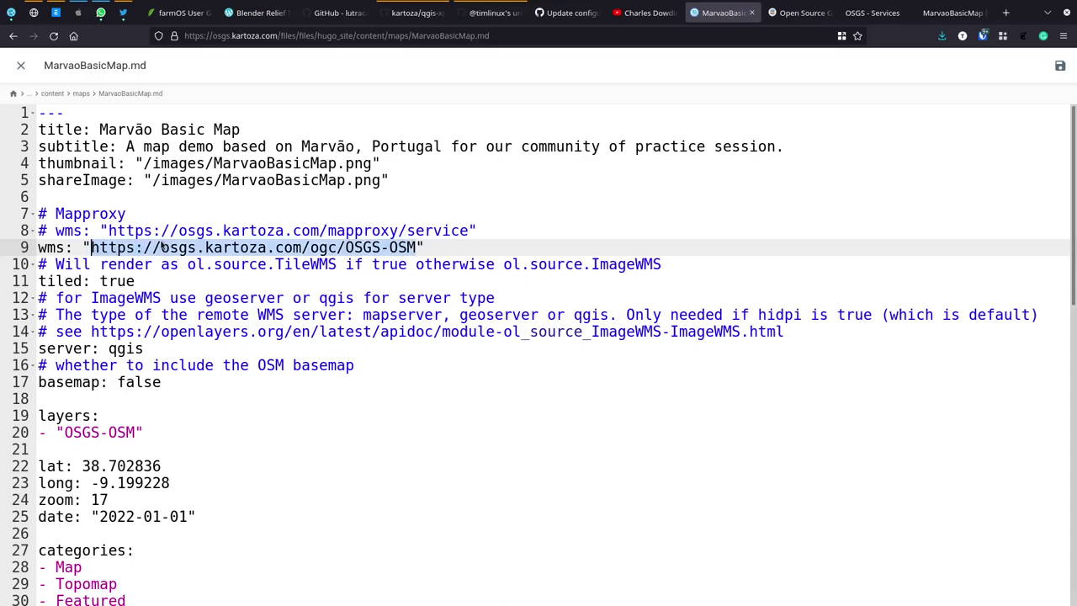
pyautogui.hotkey('ctrl', 'v')
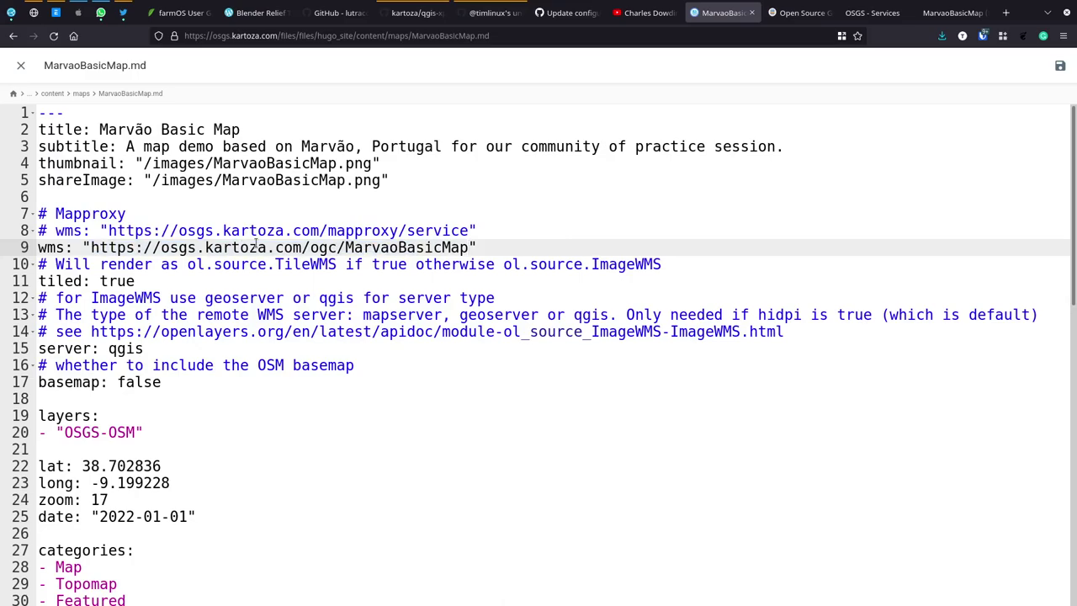
# Step: Change the basemap value from false to true to show the OSM basemap
pyautogui.click(127, 281)
pyautogui.doubleClick(127, 281)
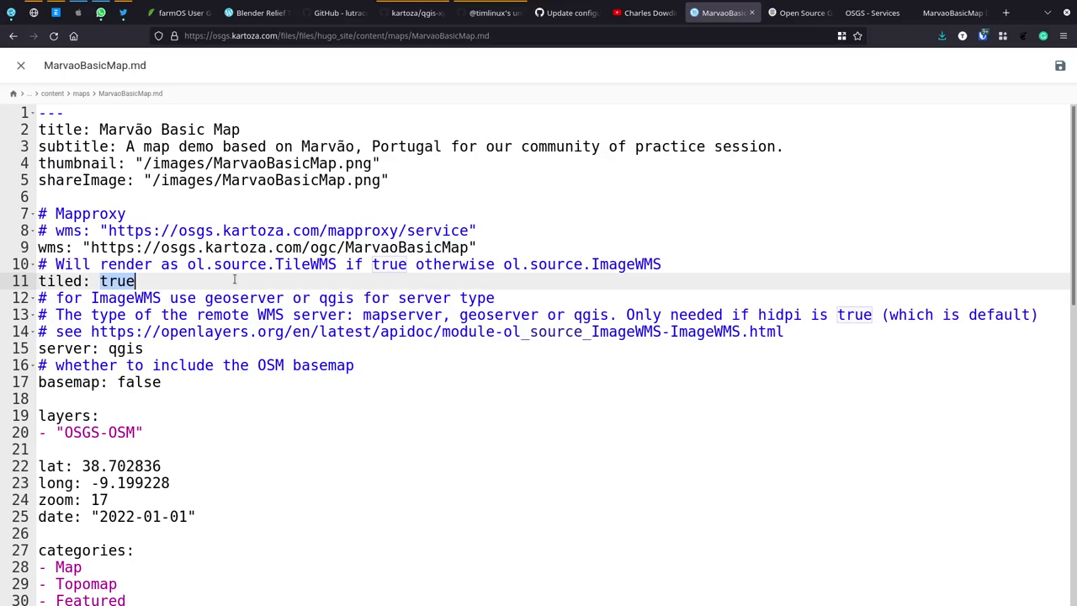
pyautogui.press('Down')
pyautogui.press('Down')
pyautogui.press('Down')
pyautogui.press('Down')
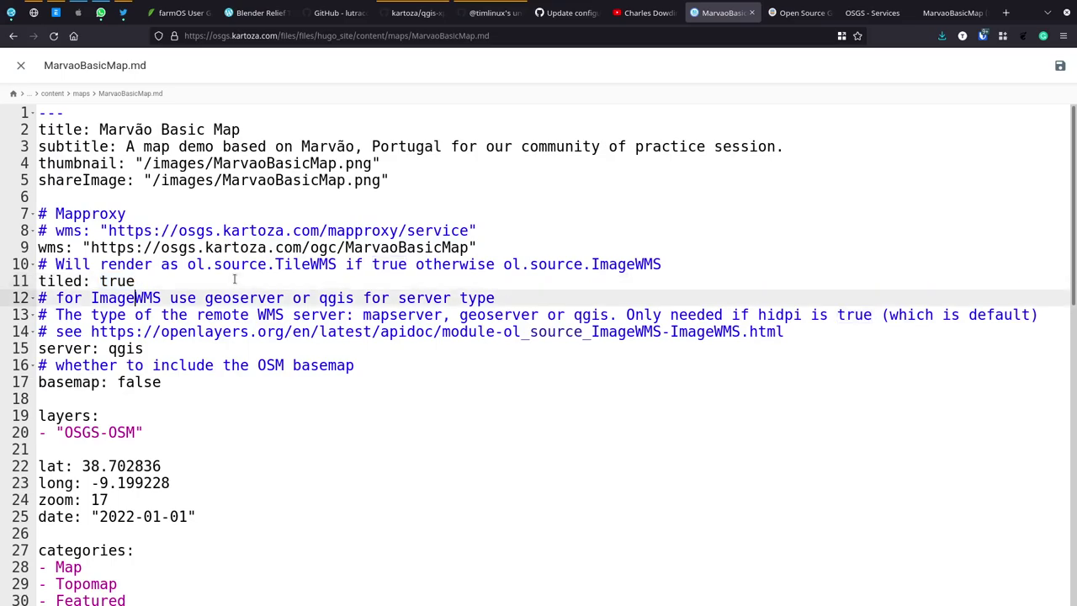
pyautogui.press('Left')
pyautogui.press('Left')
pyautogui.press('Left')
pyautogui.press('Left')
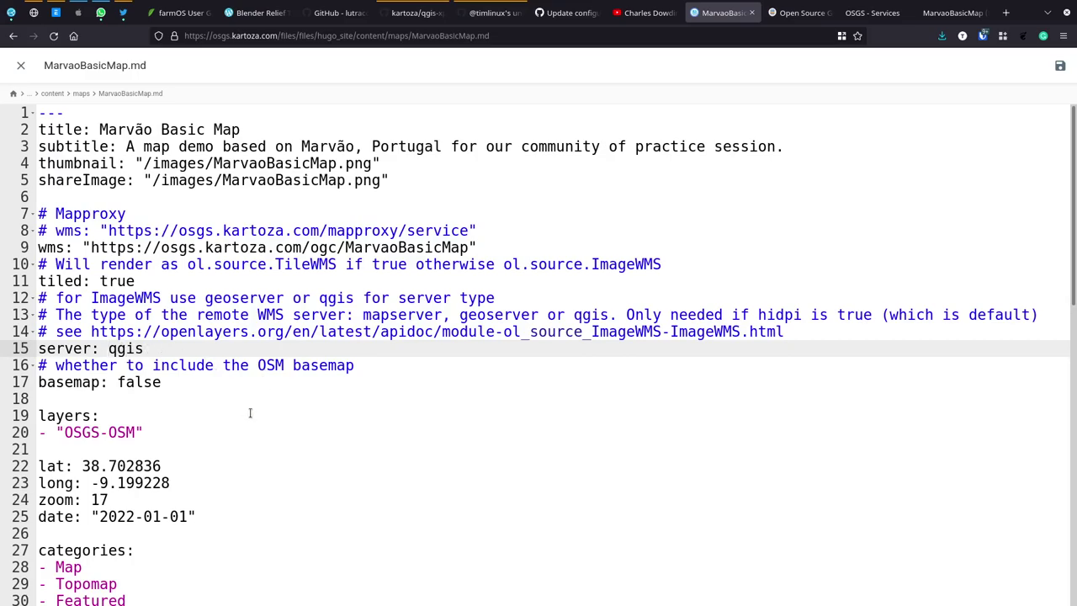
pyautogui.doubleClick(132, 382)
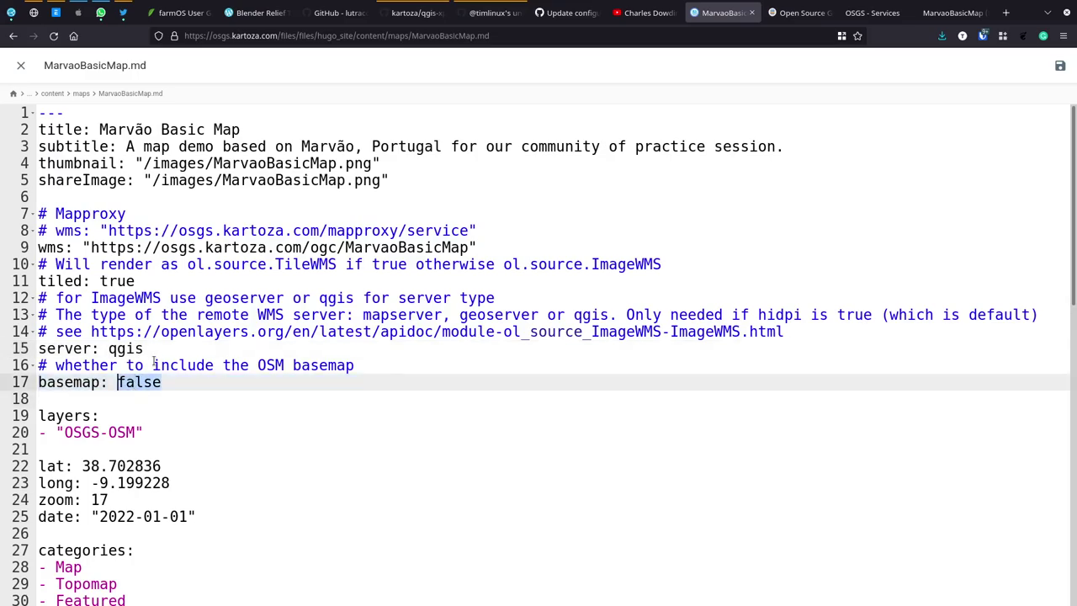
pyautogui.write('true')
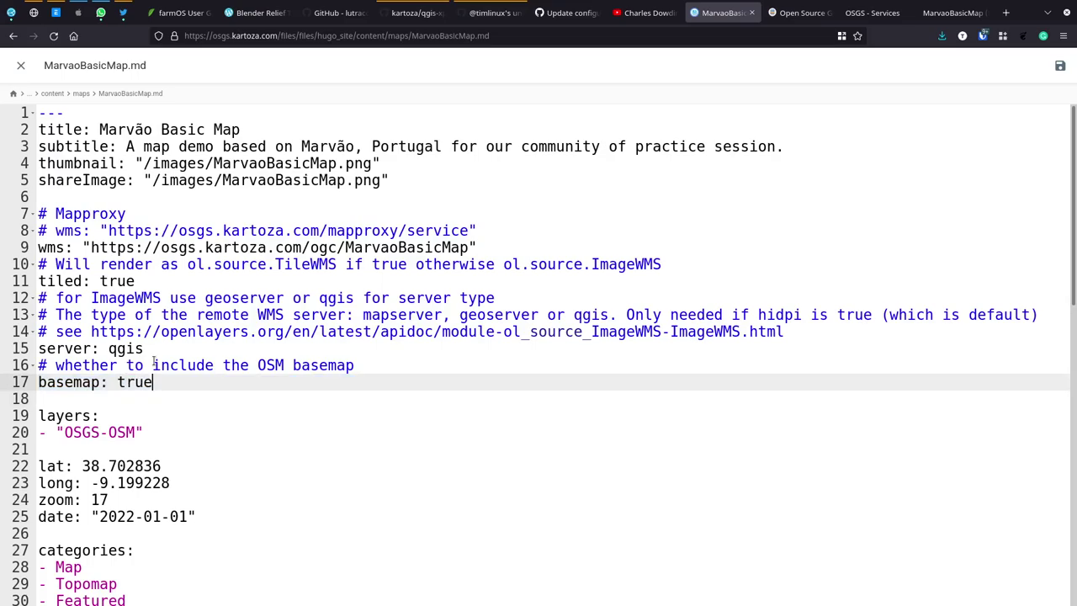
# Step: Delete the OSGS-OSM layer name and switch to QGIS to check the correct layer name
pyautogui.press('Down')
pyautogui.press('Down')
pyautogui.press('Down')
pyautogui.press('BackSpace')
pyautogui.press('BackSpace')
pyautogui.press('BackSpace')
pyautogui.press('BackSpace')
pyautogui.press('BackSpace')
pyautogui.press('BackSpace')
pyautogui.press('BackSpace')
pyautogui.press('BackSpace')
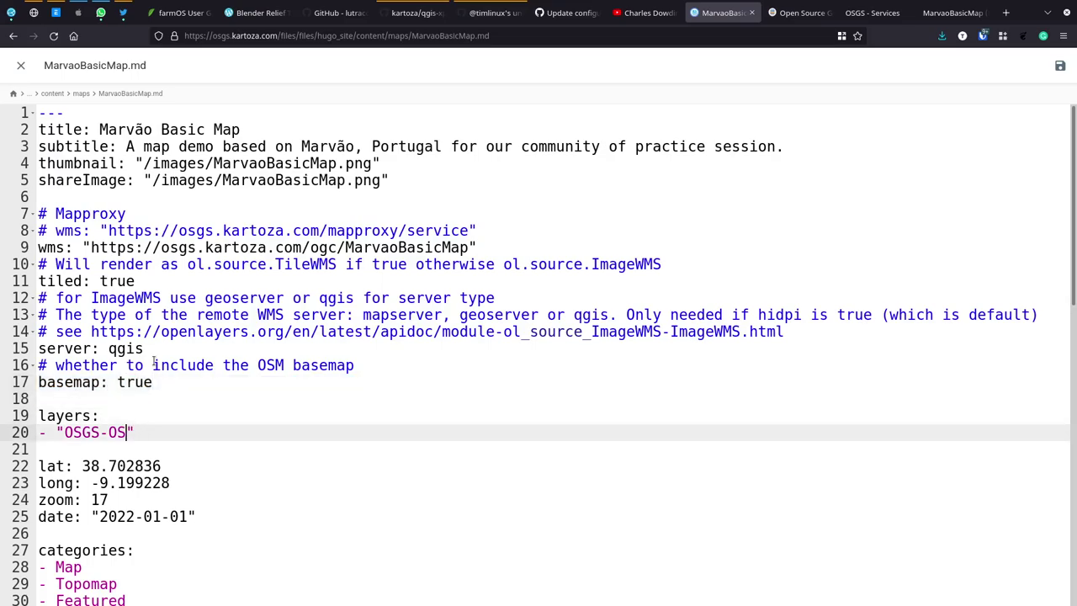
pyautogui.hotkey('alt', 'Tab')
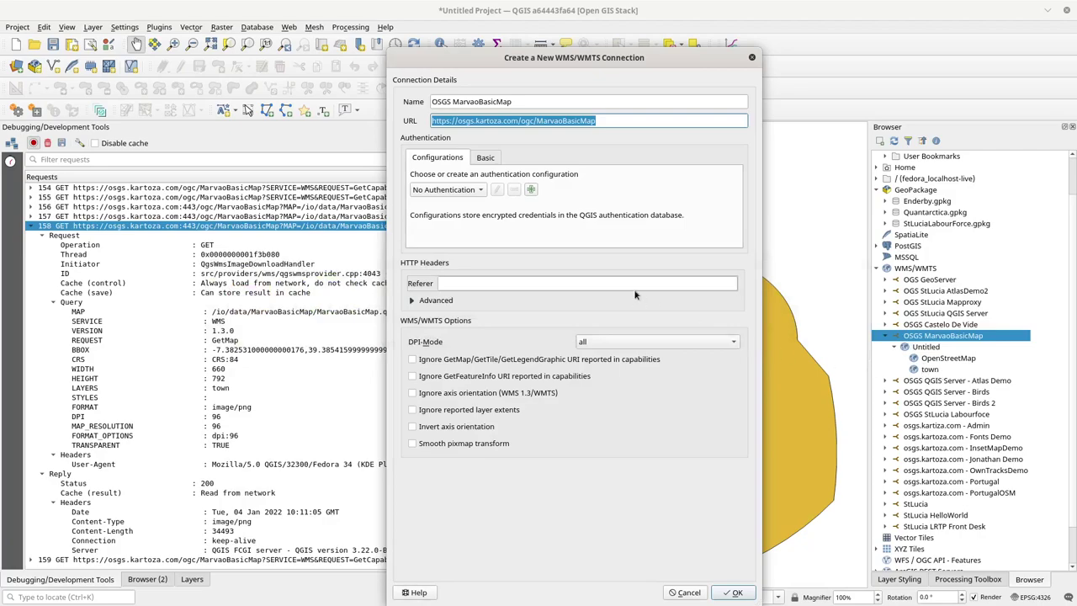
# Step: Set the layers entry to 'town' and copy a town point's map-CRS coordinate from QGIS
pyautogui.hotkey('alt', 'Tab')
pyautogui.write('town')
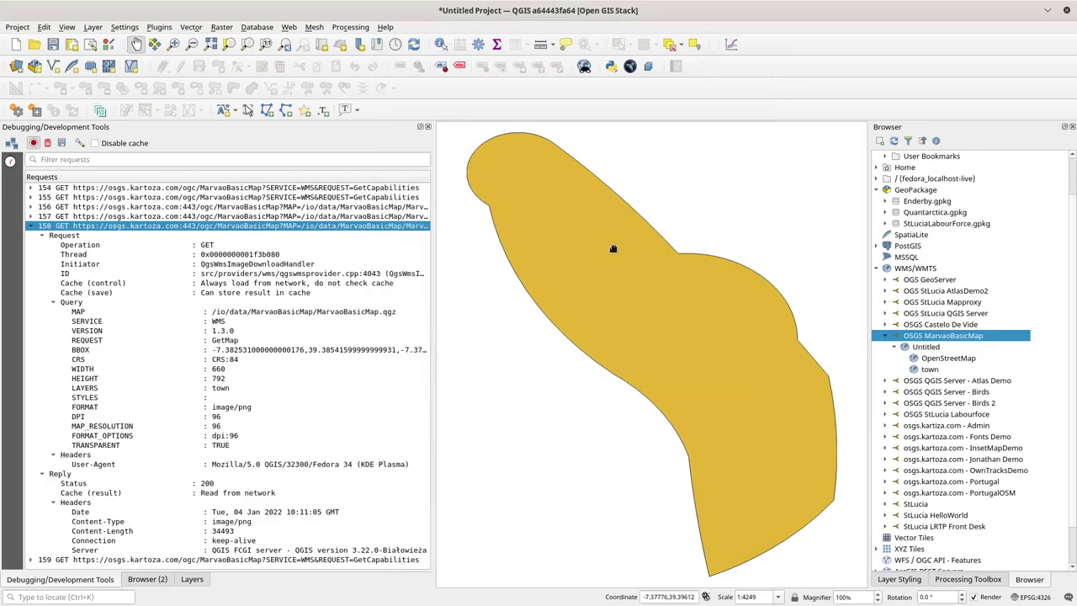
pyautogui.rightClick(688, 343)
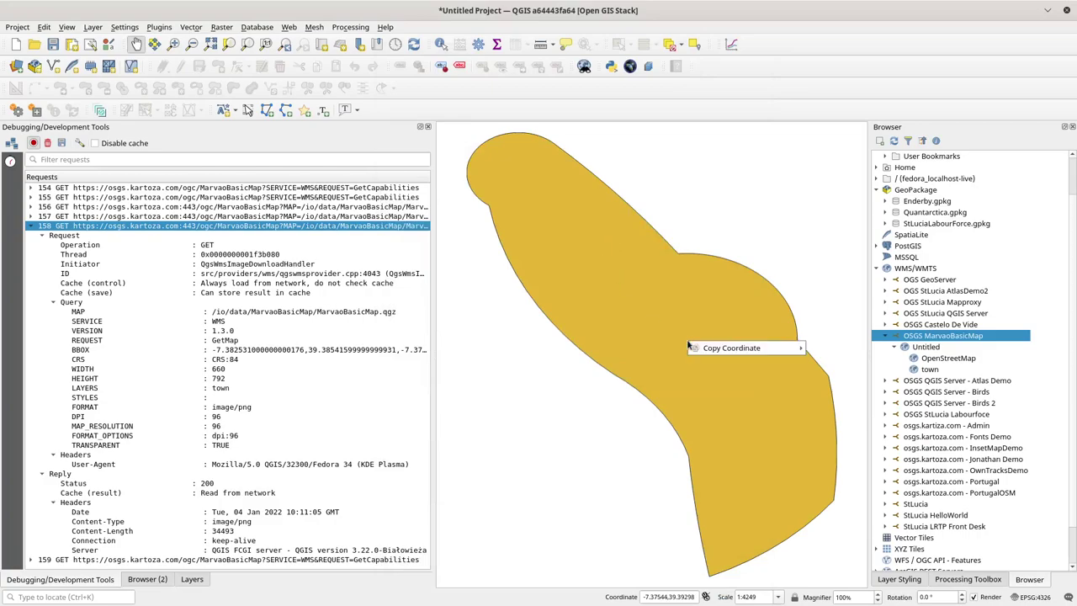
pyautogui.moveTo(695, 352)
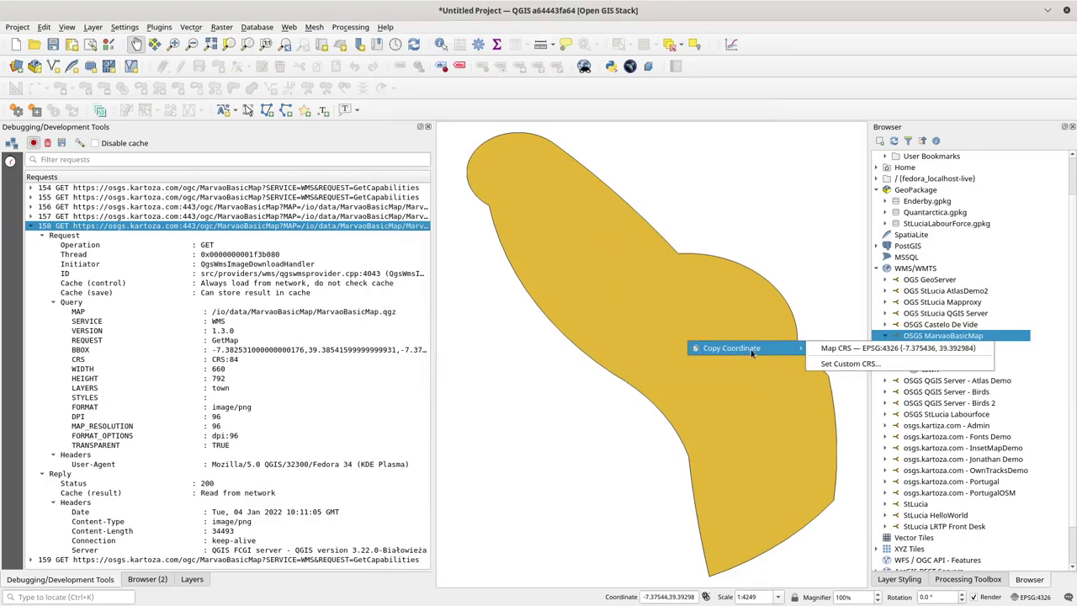
pyautogui.click(852, 351)
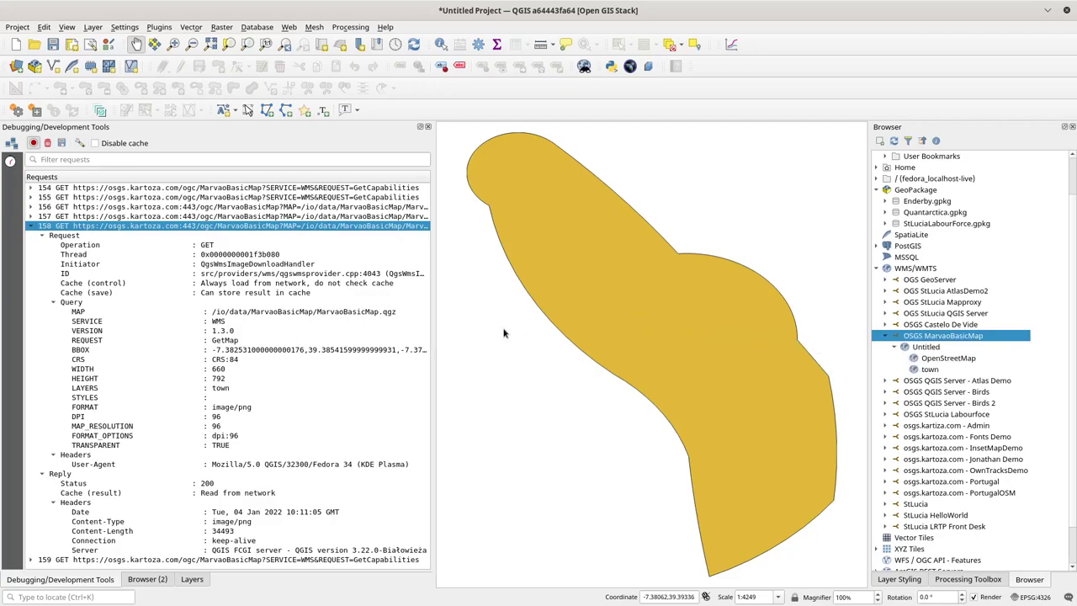
pyautogui.hotkey('alt', 'Tab')
pyautogui.click(183, 465)
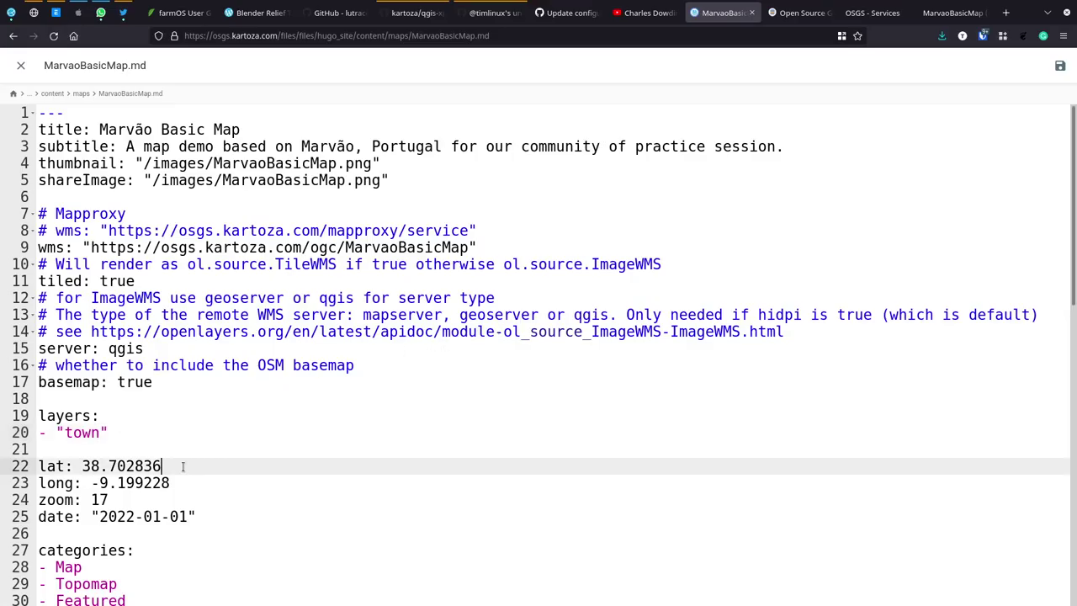
# Step: Paste the copied coordinate so lat reads 39.392984 and long reads -7.375436
pyautogui.click(82, 466)
pyautogui.write('-7.375436,39.392984')
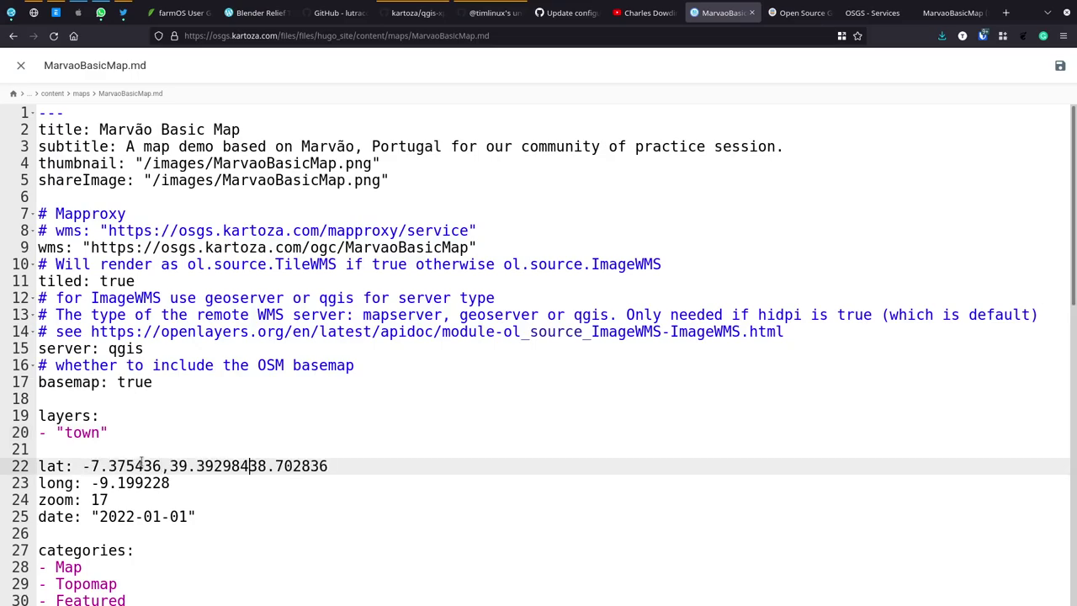
pyautogui.keyDown('shift'); pyautogui.click(338, 465); pyautogui.keyUp('shift')
pyautogui.press('Delete')
pyautogui.hotkey('shift', 'Left')
pyautogui.hotkey('shift', 'Left')
pyautogui.hotkey('shift', 'Left')
pyautogui.hotkey('shift', 'Left')
pyautogui.hotkey('shift', 'Left')
pyautogui.hotkey('shift', 'Left')
pyautogui.hotkey('shift', 'Left')
pyautogui.hotkey('shift', 'Left')
pyautogui.hotkey('shift', 'Left')
pyautogui.hotkey('shift', 'Left')
pyautogui.hotkey('shift', 'Left')
pyautogui.hotkey('shift', 'Right')
pyautogui.hotkey('ctrl', 'c')
pyautogui.press('Delete')
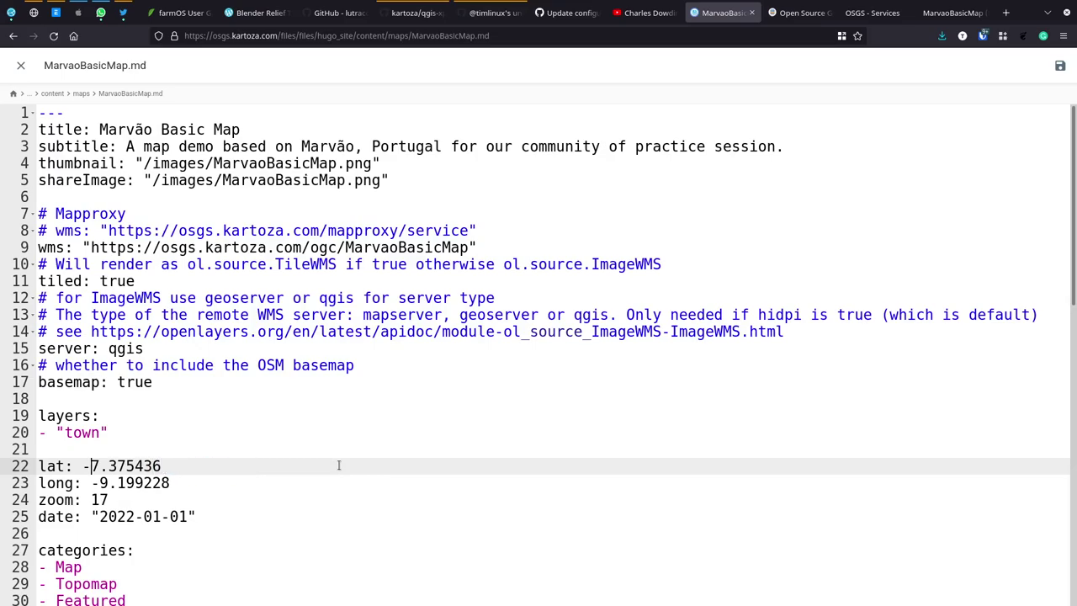
pyautogui.press('Right')
pyautogui.hotkey('ctrl', 'v')
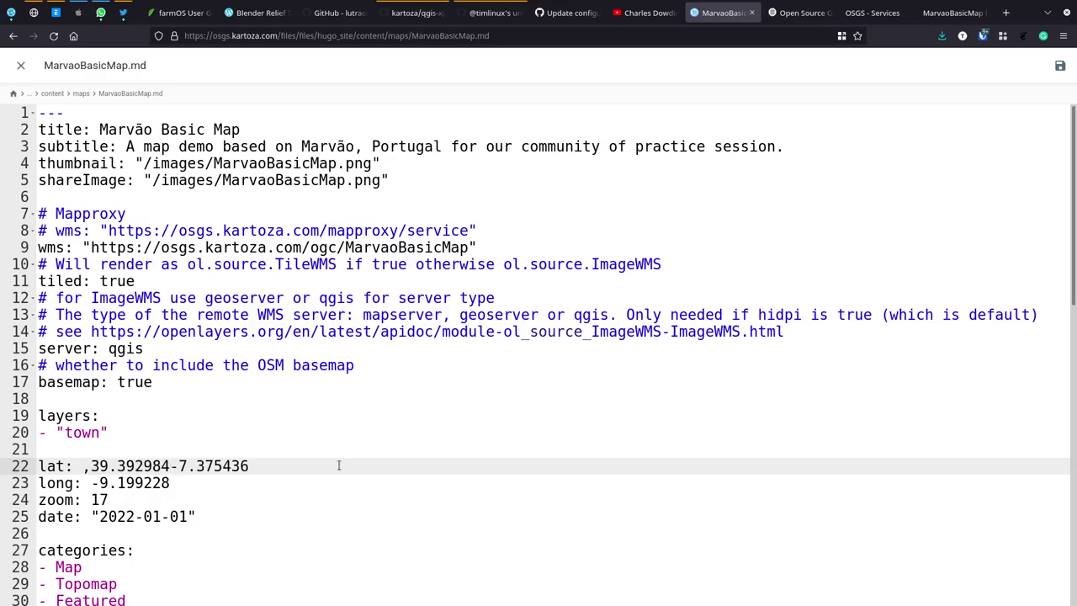
pyautogui.press('Left')
pyautogui.press('BackSpace')
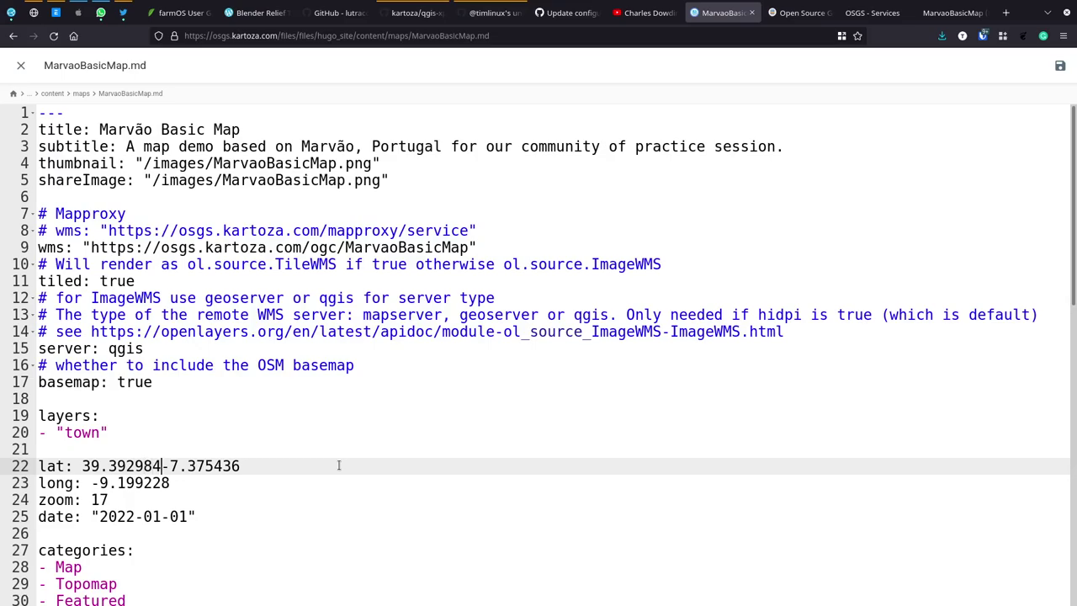
pyautogui.hotkey('shift', 'End')
pyautogui.hotkey('ctrl', 'x')
pyautogui.press('Down')
pyautogui.press('End')
pyautogui.press('BackSpace')
pyautogui.press('BackSpace')
pyautogui.press('BackSpace')
pyautogui.press('BackSpace')
pyautogui.press('BackSpace')
pyautogui.press('BackSpace')
pyautogui.press('BackSpace')
pyautogui.press('BackSpace')
pyautogui.press('BackSpace')
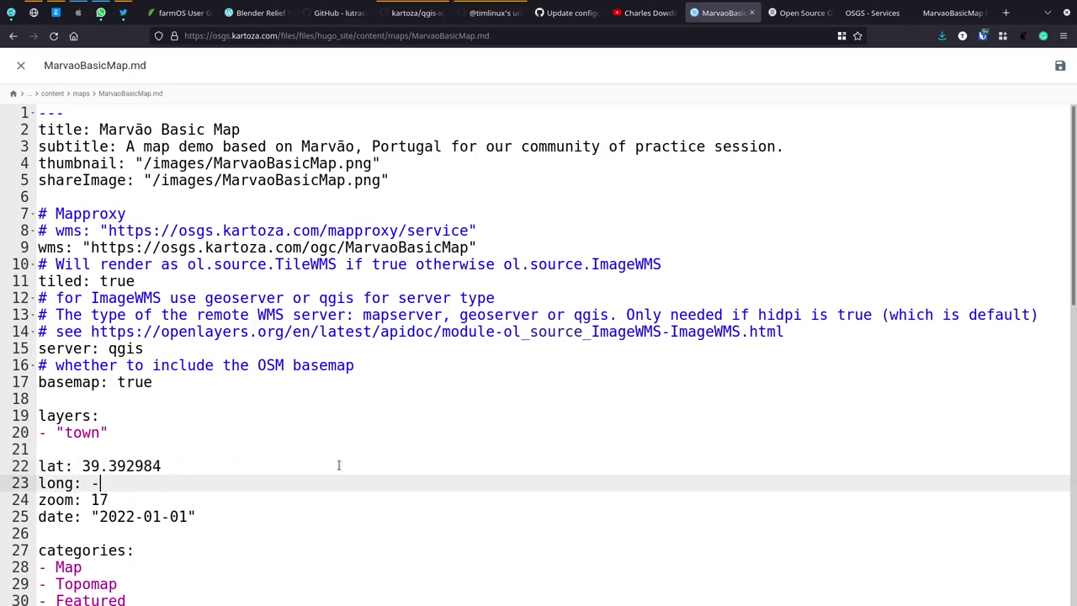
pyautogui.hotkey('ctrl', 'v')
# Step: Change the page date to 2022-01-04
pyautogui.click(120, 499)
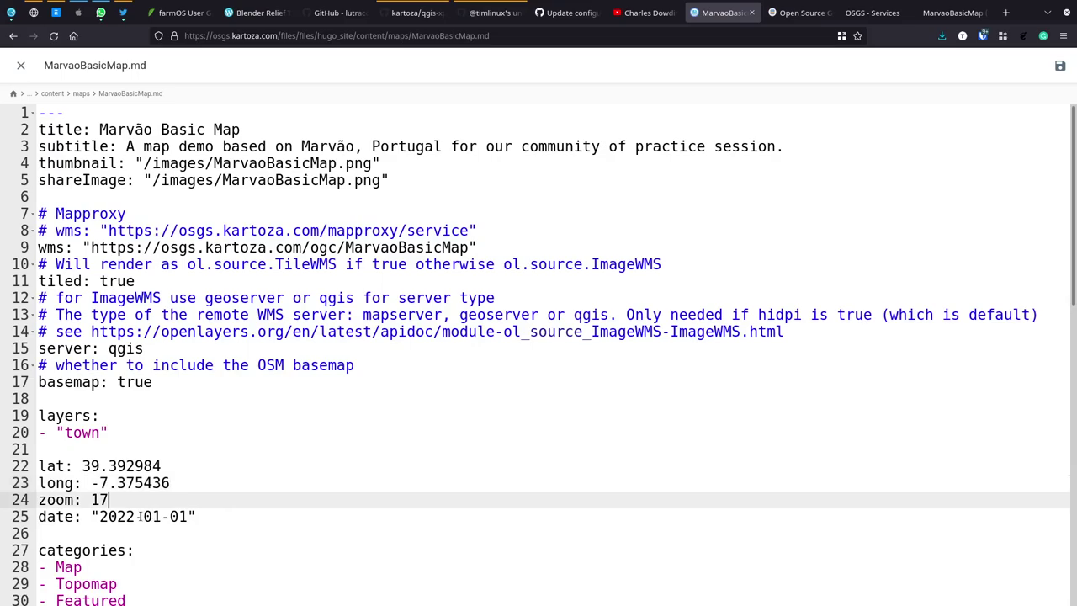
pyautogui.click(140, 517)
pyautogui.press('Right')
pyautogui.press('BackSpace')
pyautogui.write('2')
pyautogui.press('BackSpace')
pyautogui.write('4')
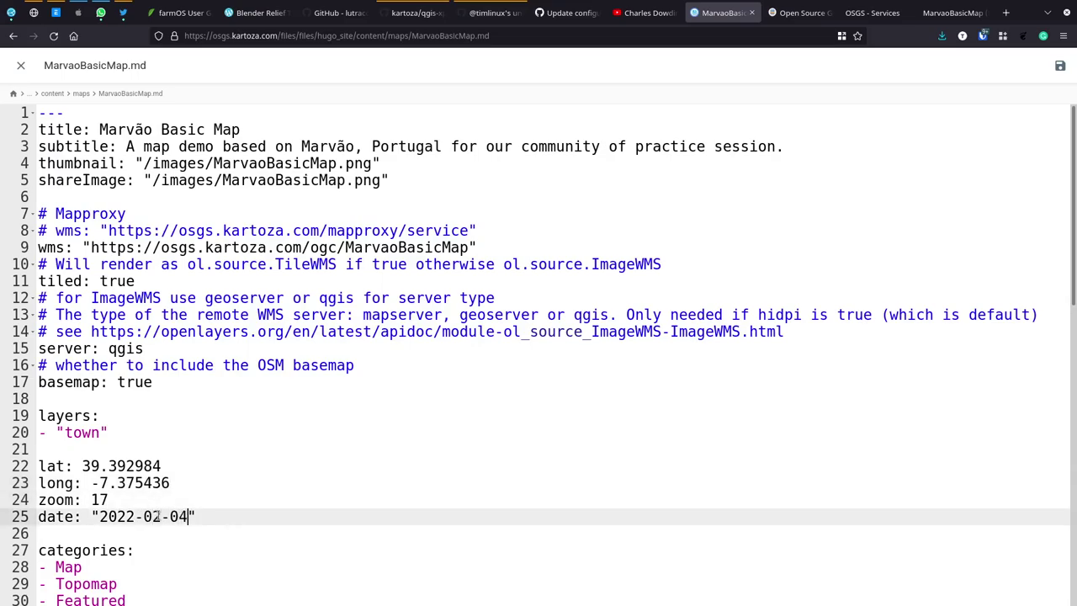
pyautogui.press('BackSpace')
pyautogui.press('Delete')
pyautogui.write('01')
pyautogui.press('Down')
pyautogui.press('Down')
pyautogui.press('Down')
pyautogui.press('Down')
pyautogui.press('Down')
pyautogui.press('Down')
pyautogui.press('Down')
pyautogui.press('Down')
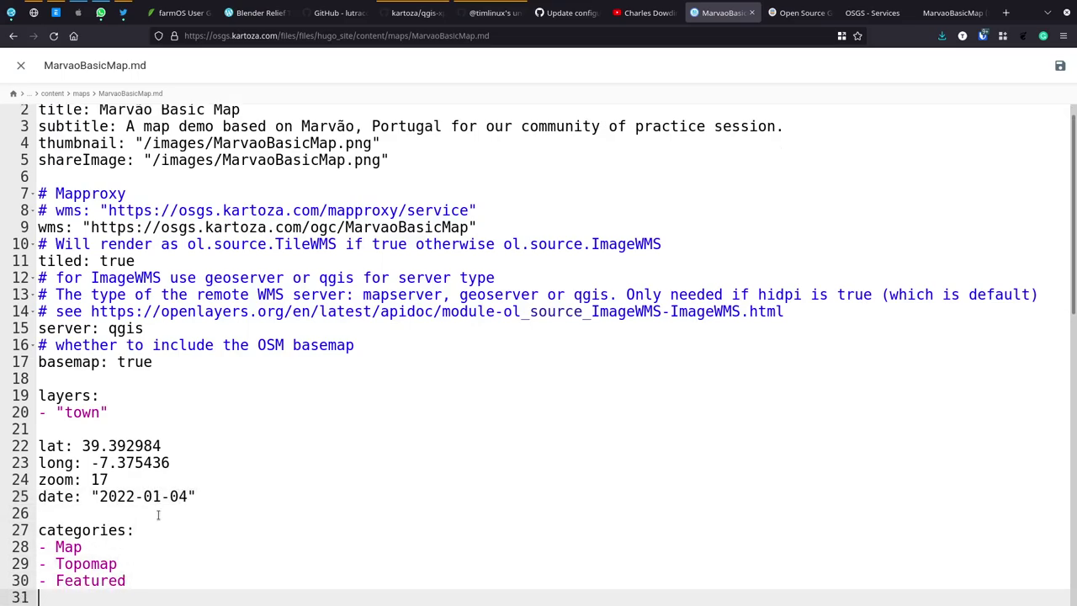
# Step: Delete the Topomap and Featured categories and the topo tag, leaving only the Map category
pyautogui.press('Up')
pyautogui.press('Up')
pyautogui.press('Up')
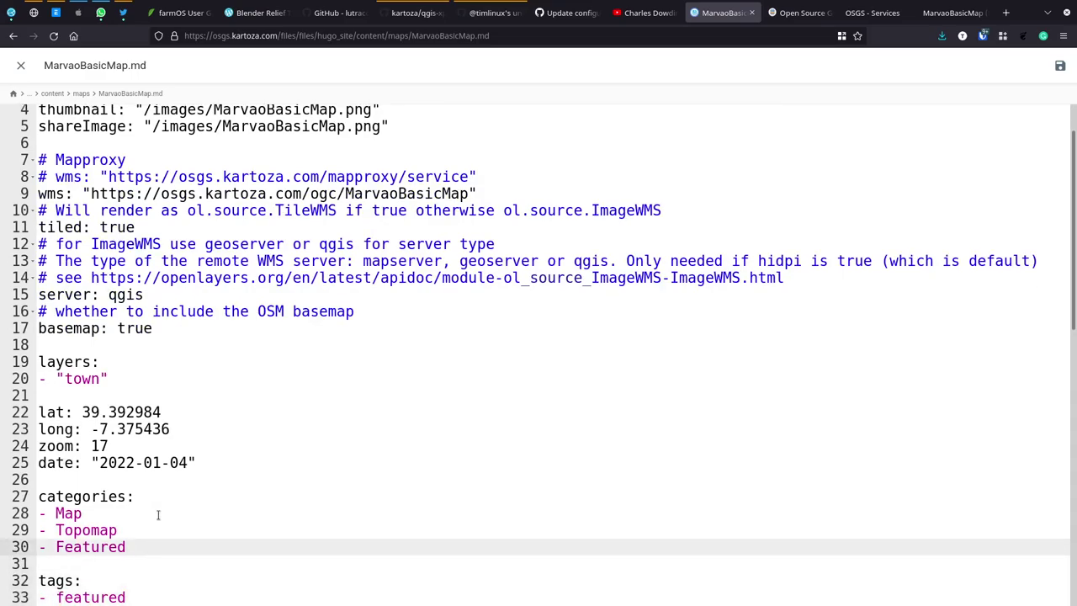
pyautogui.scroll(-1, 208, 465)
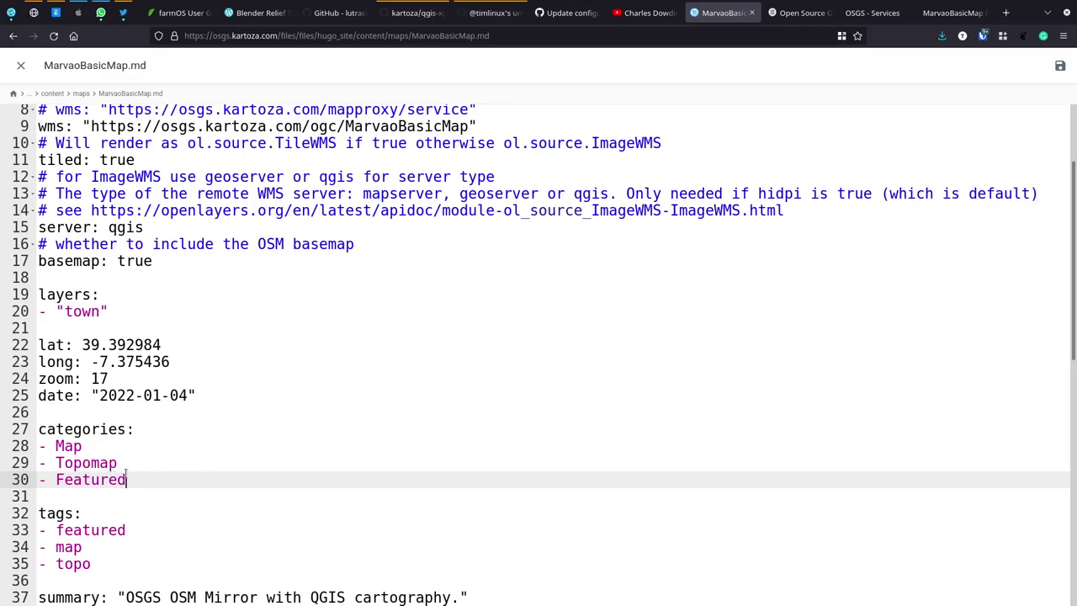
pyautogui.moveTo(134, 479); pyautogui.dragTo(130, 447)
pyautogui.press('BackSpace')
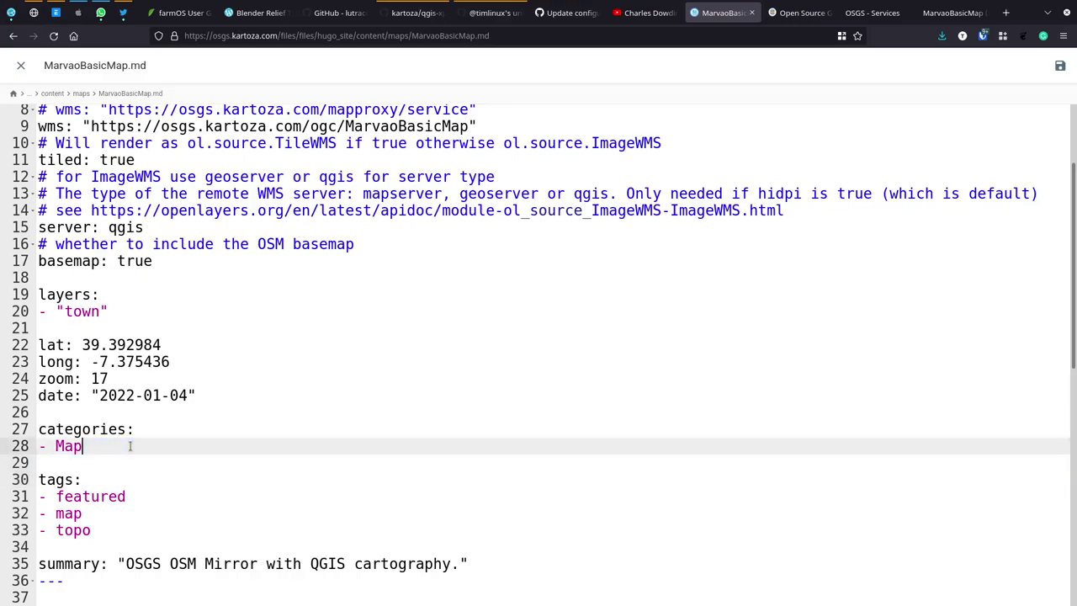
pyautogui.moveTo(101, 531); pyautogui.dragTo(104, 513)
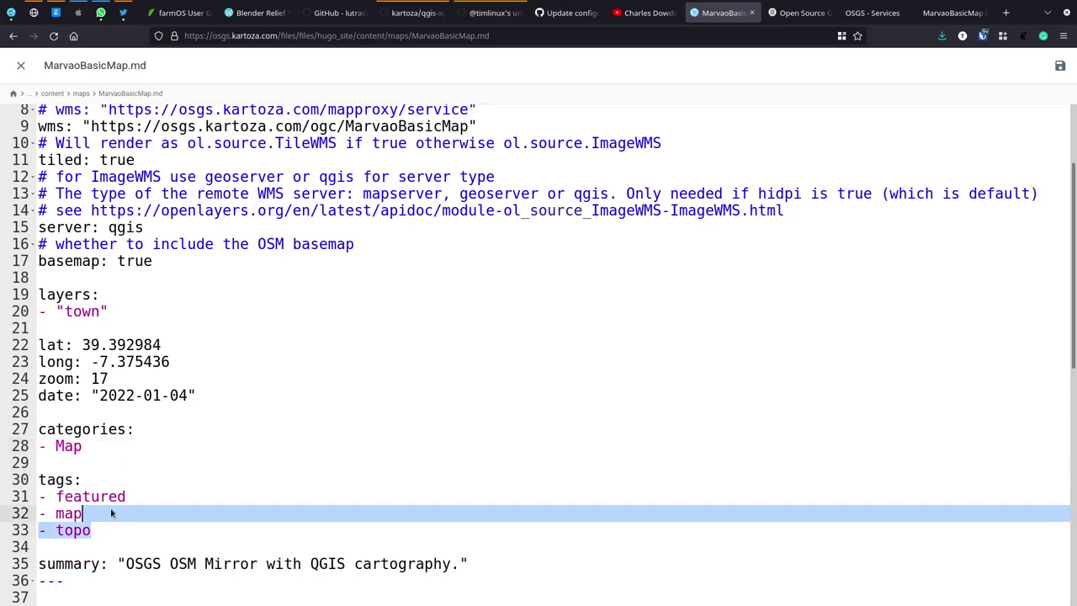
pyautogui.press('BackSpace')
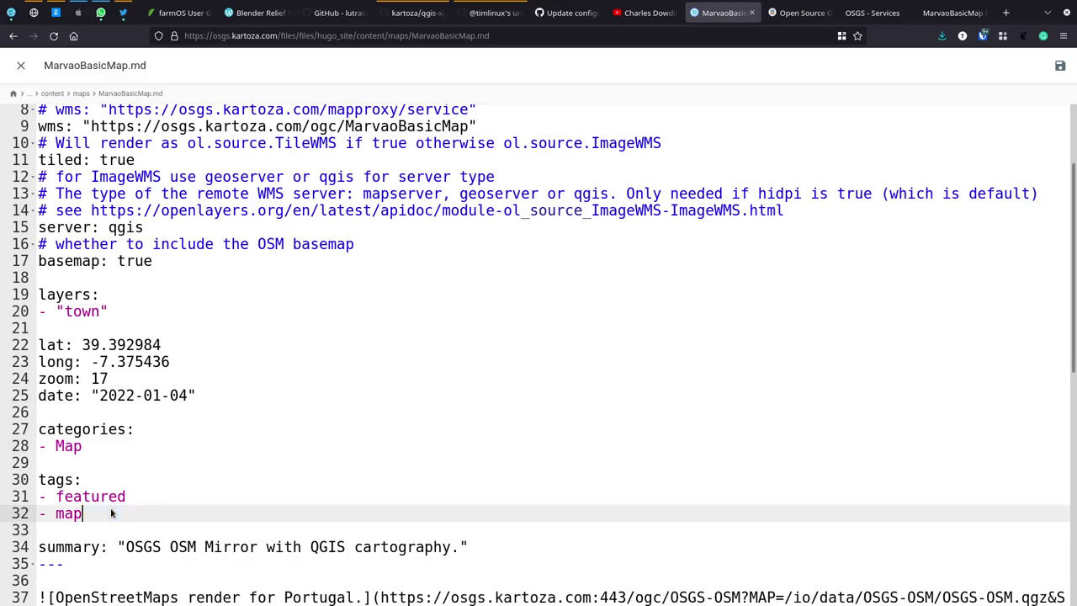
pyautogui.press('Up')
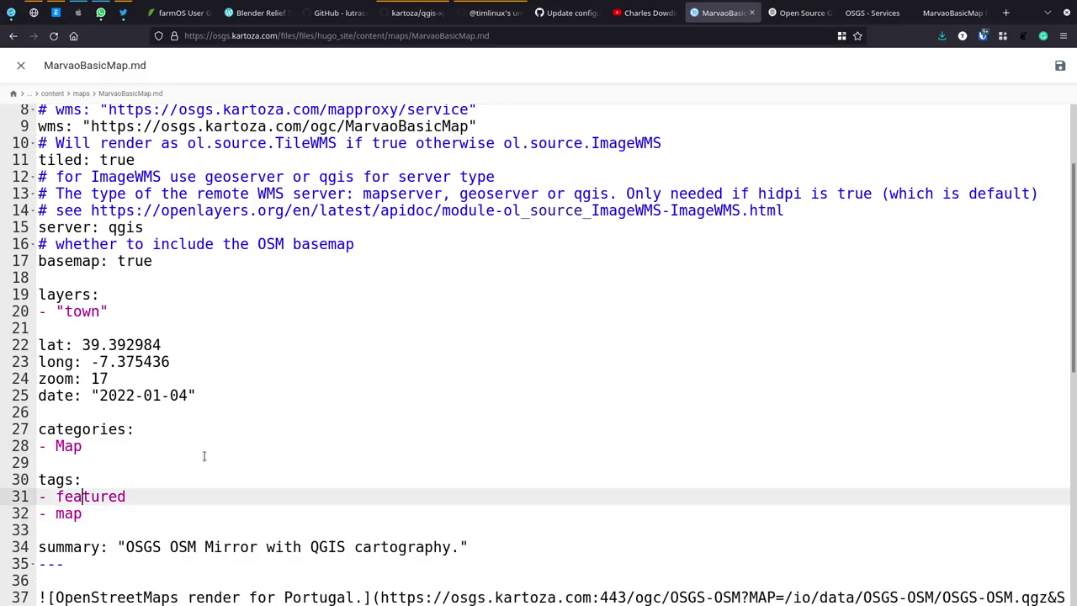
pyautogui.scroll(3, 247, 414)
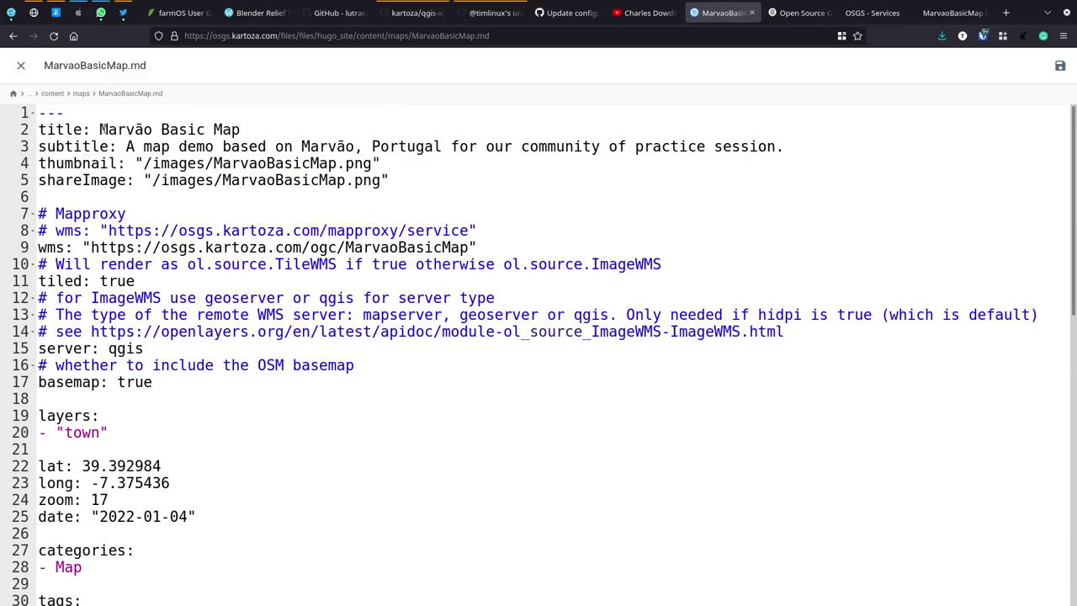
# Step: Replace the summary text with the Marvão community-of-practice subtitle sentence
pyautogui.click(126, 146)
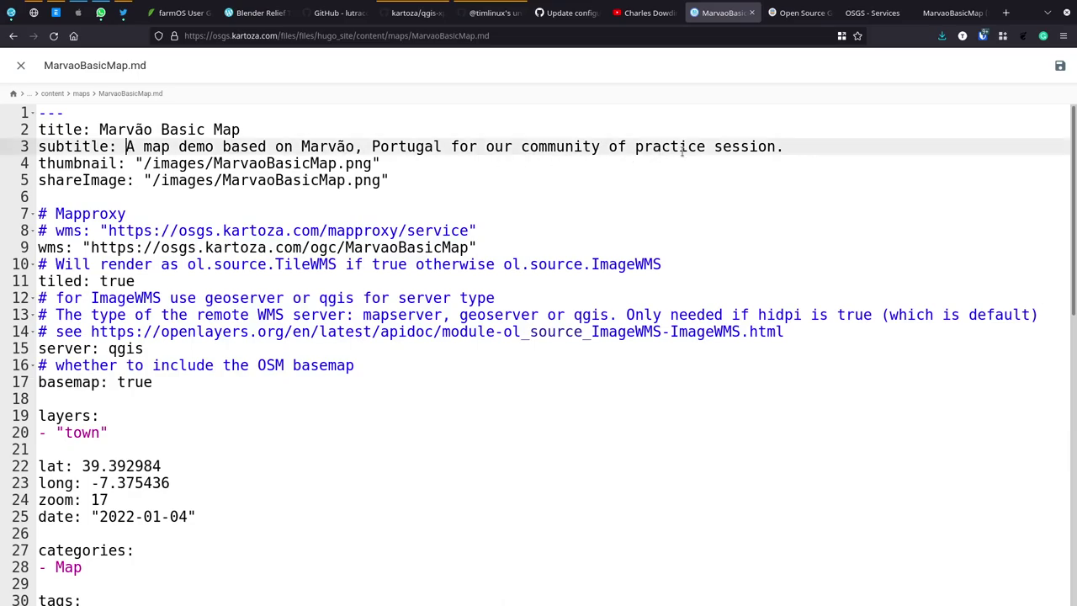
pyautogui.keyDown('shift'); pyautogui.click(784, 146); pyautogui.keyUp('shift')
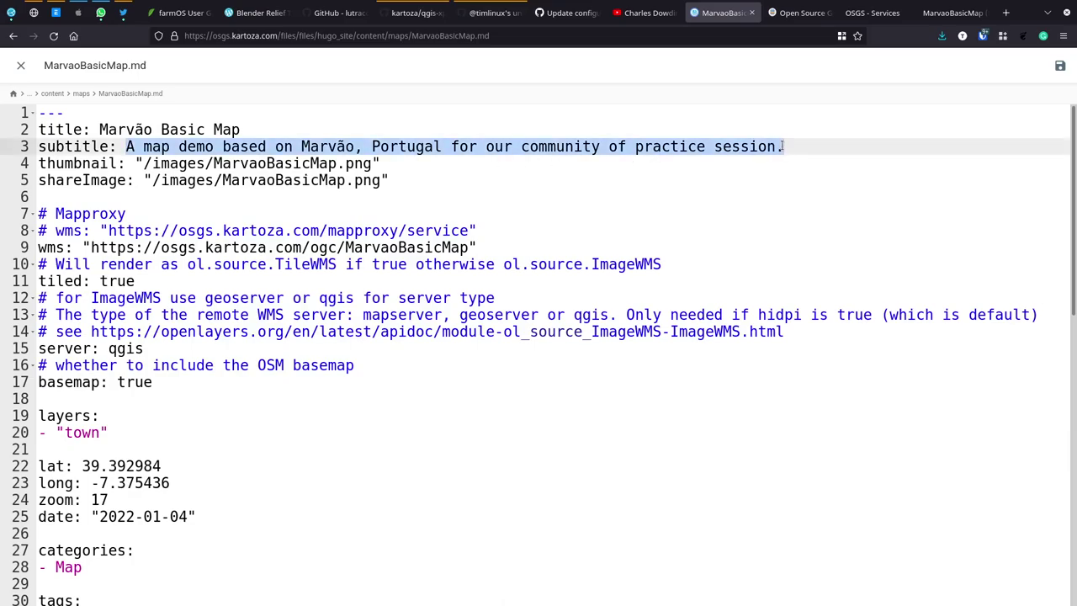
pyautogui.scroll(-5, 519, 380)
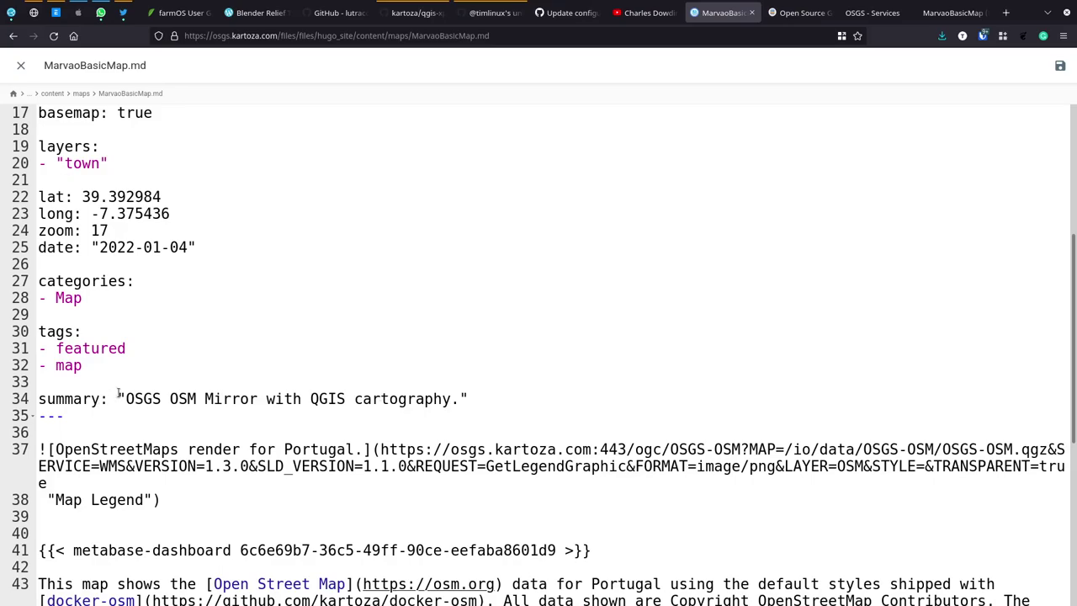
pyautogui.moveTo(127, 399); pyautogui.dragTo(460, 399)
pyautogui.hotkey('ctrl', 'v')
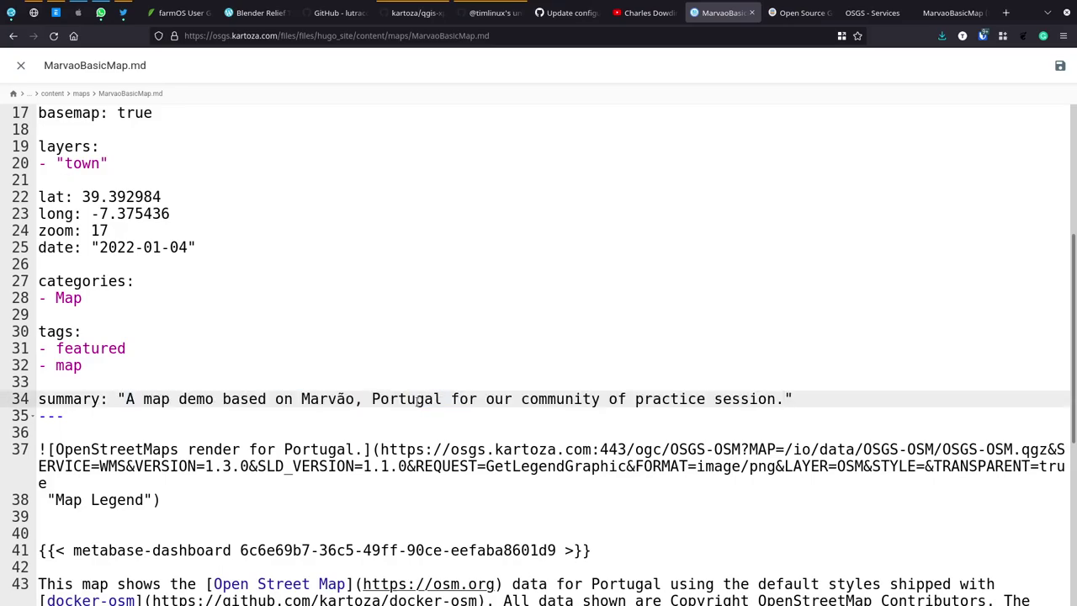
pyautogui.click(81, 433)
pyautogui.scroll(-3, 244, 486)
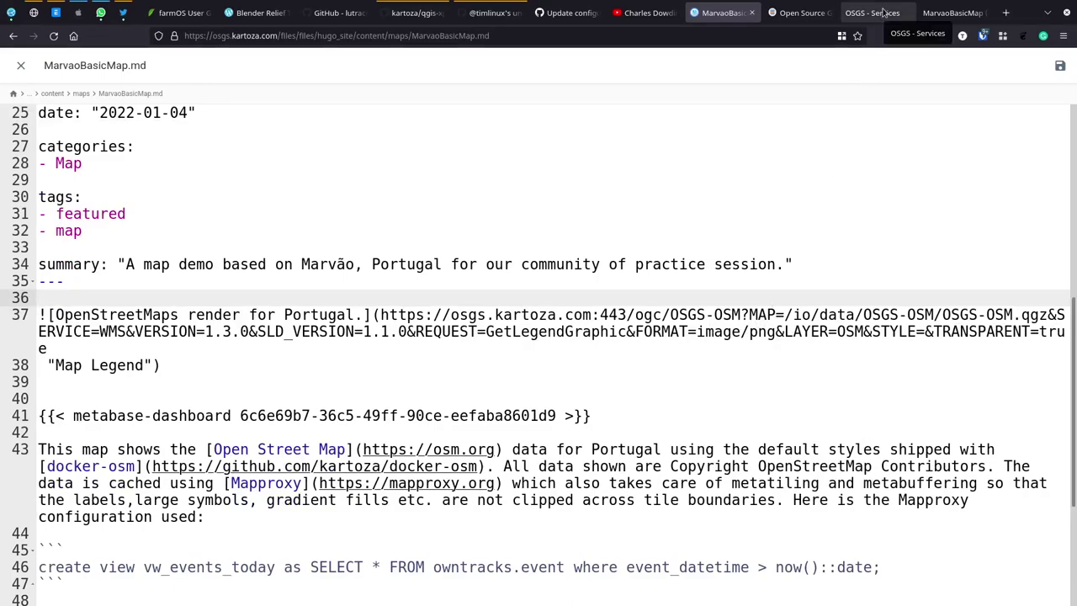
# Step: Check the rendered MarvaoBasicMap image, then bring up QGIS's network request log
pyautogui.click(951, 13)
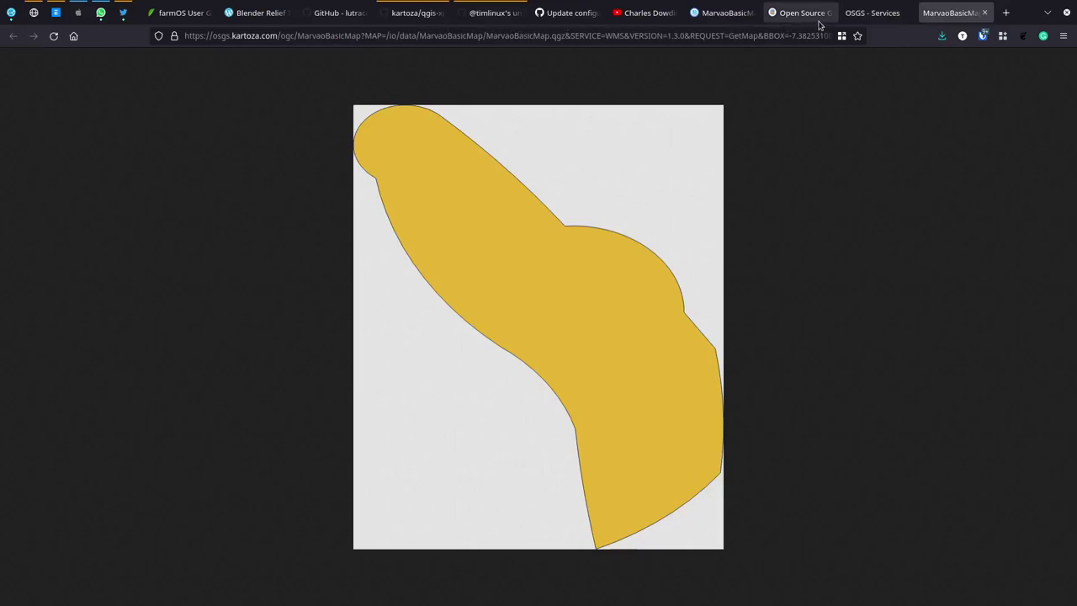
pyautogui.hotkey('alt', 'Tab')
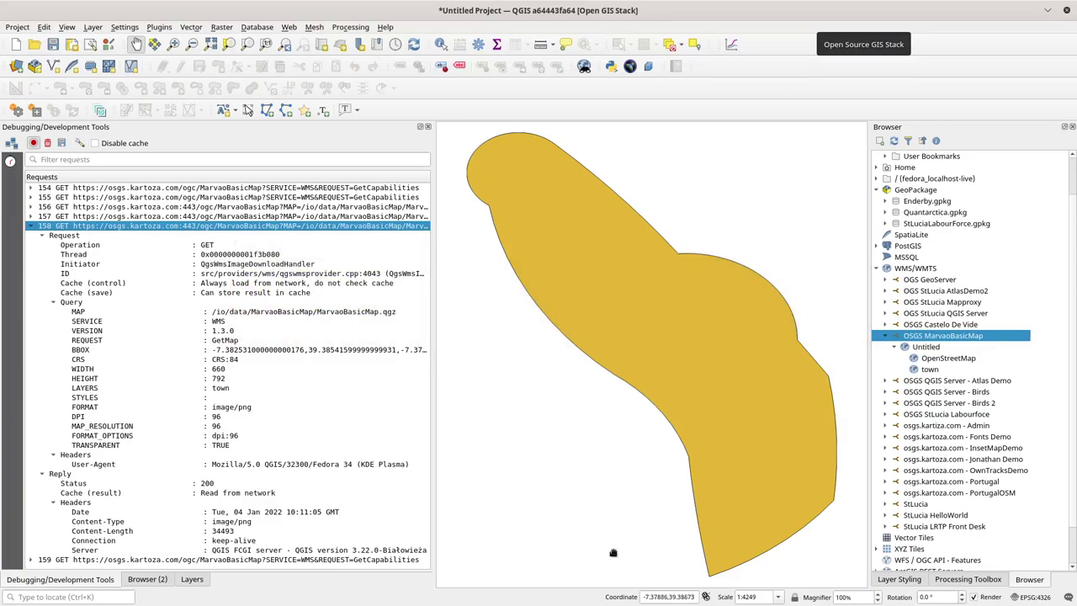
pyautogui.click(192, 579)
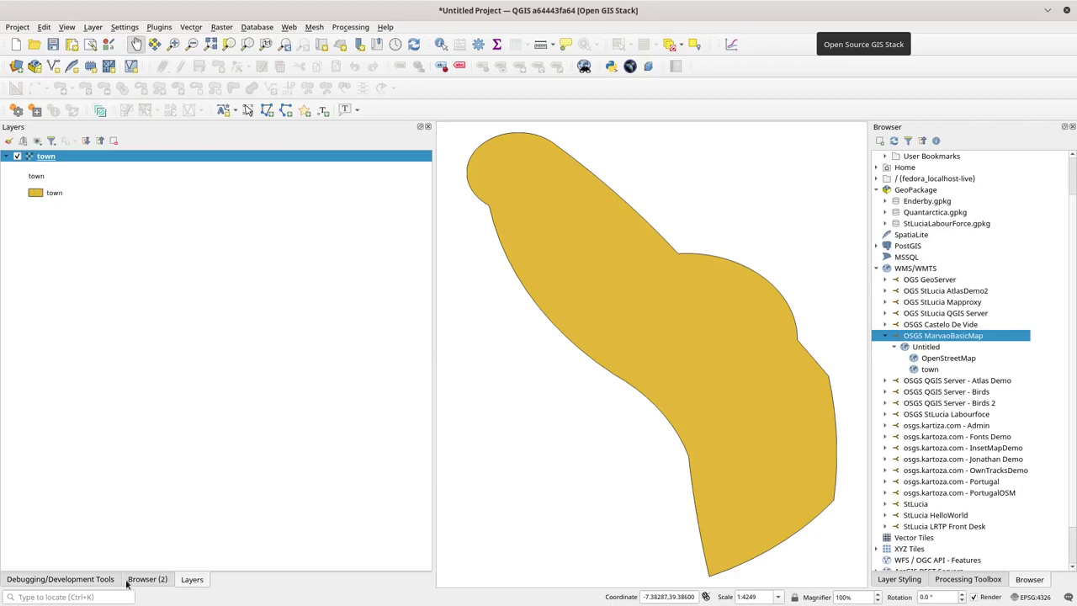
pyautogui.click(66, 581)
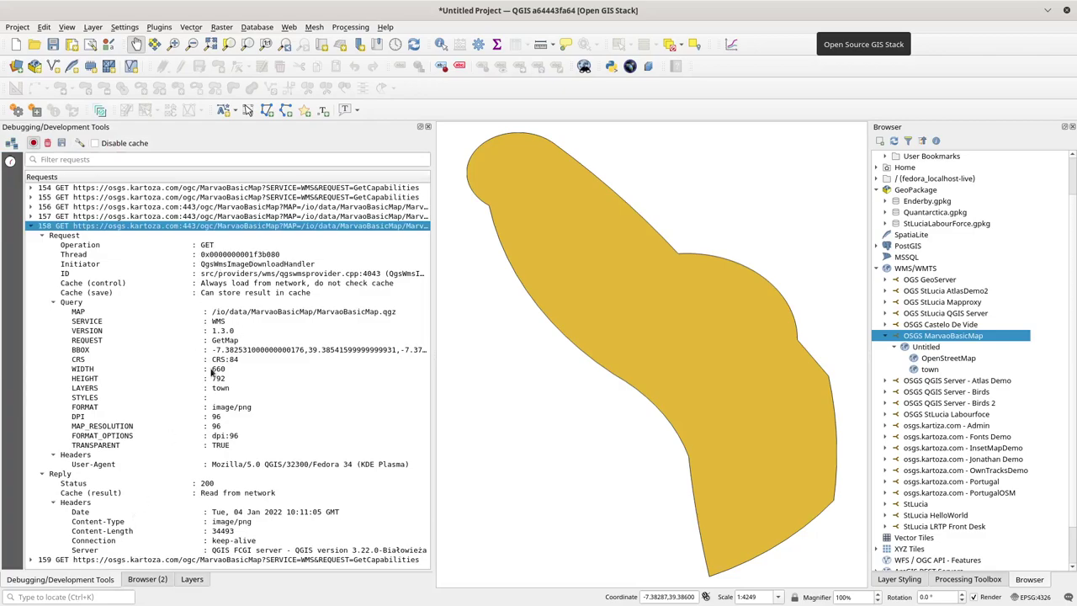
# Step: Inspect logged requests 155–158 and collapse the details of request 158
pyautogui.click(401, 208)
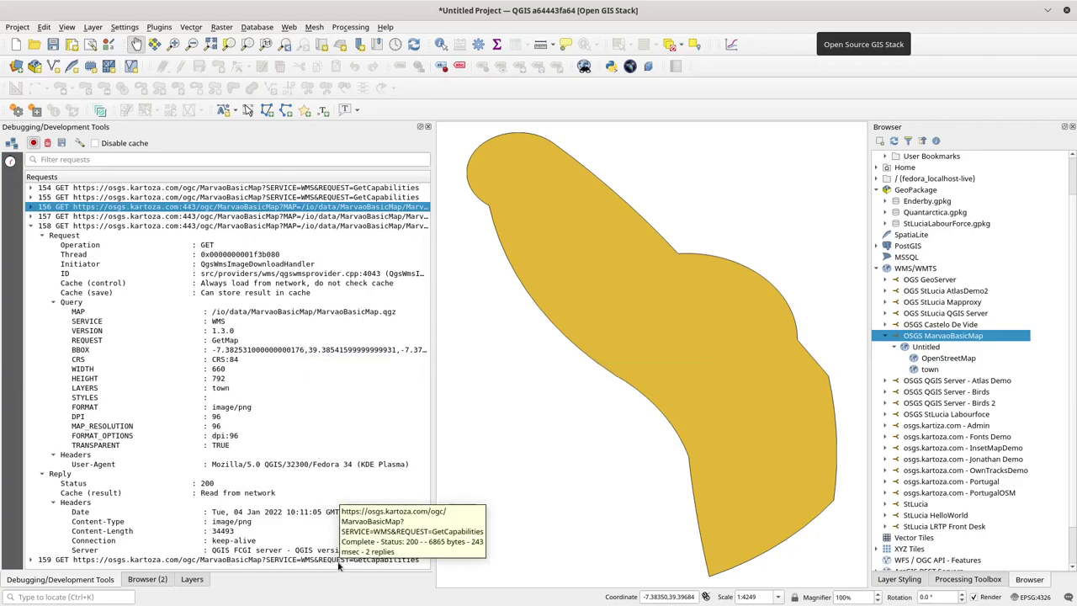
pyautogui.click(320, 217)
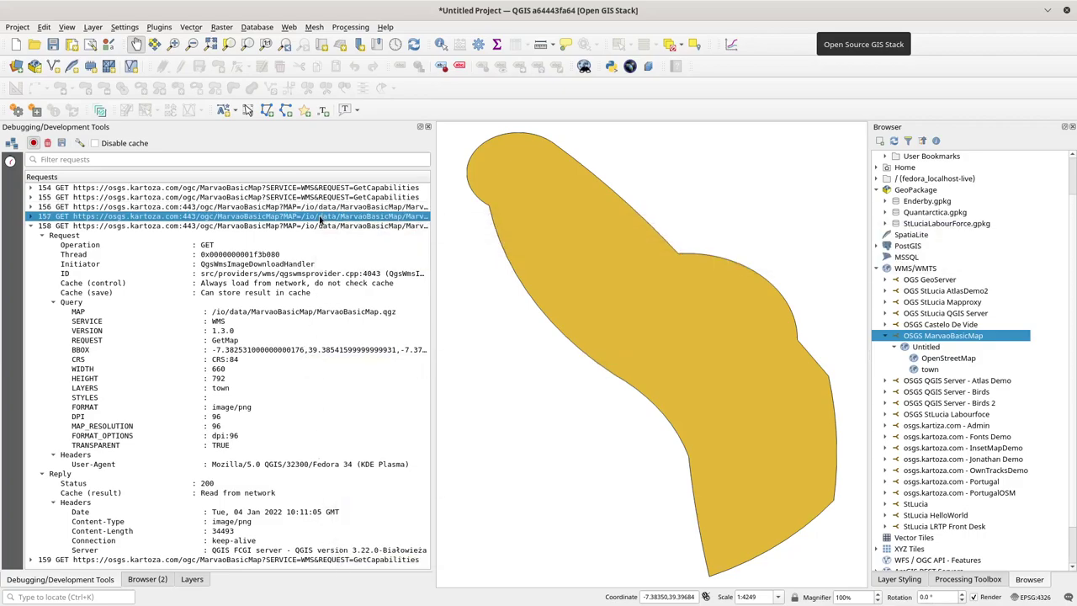
pyautogui.click(301, 227)
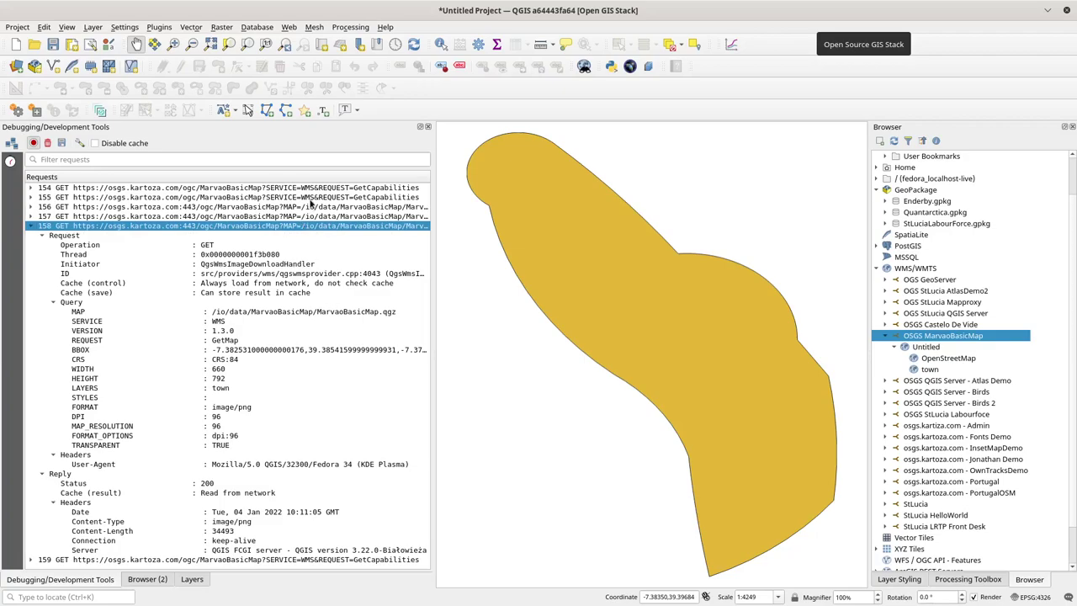
pyautogui.click(312, 199)
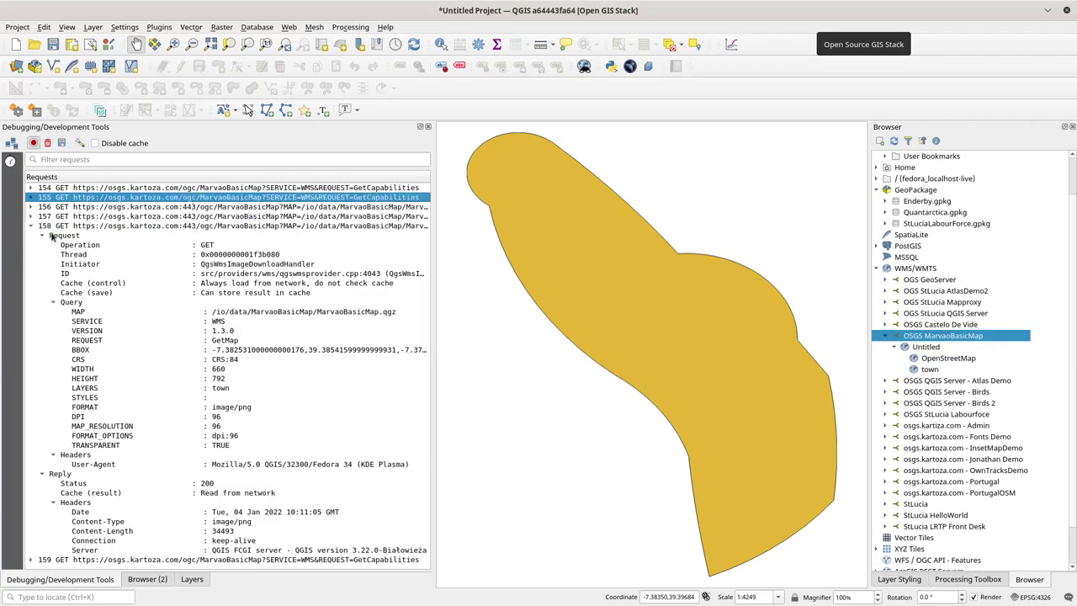
pyautogui.click(31, 226)
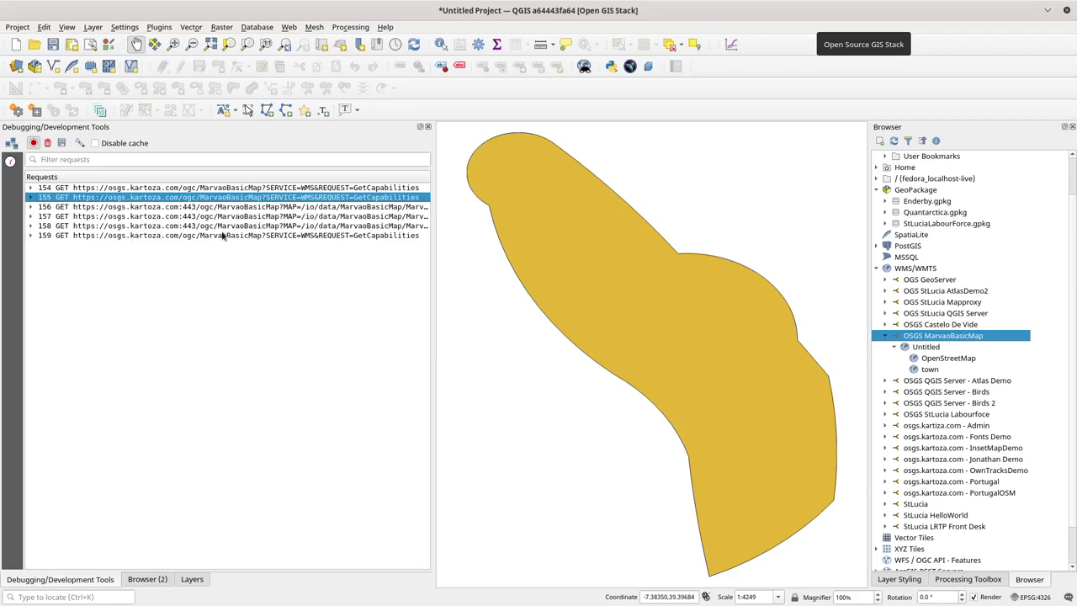
pyautogui.click(259, 228)
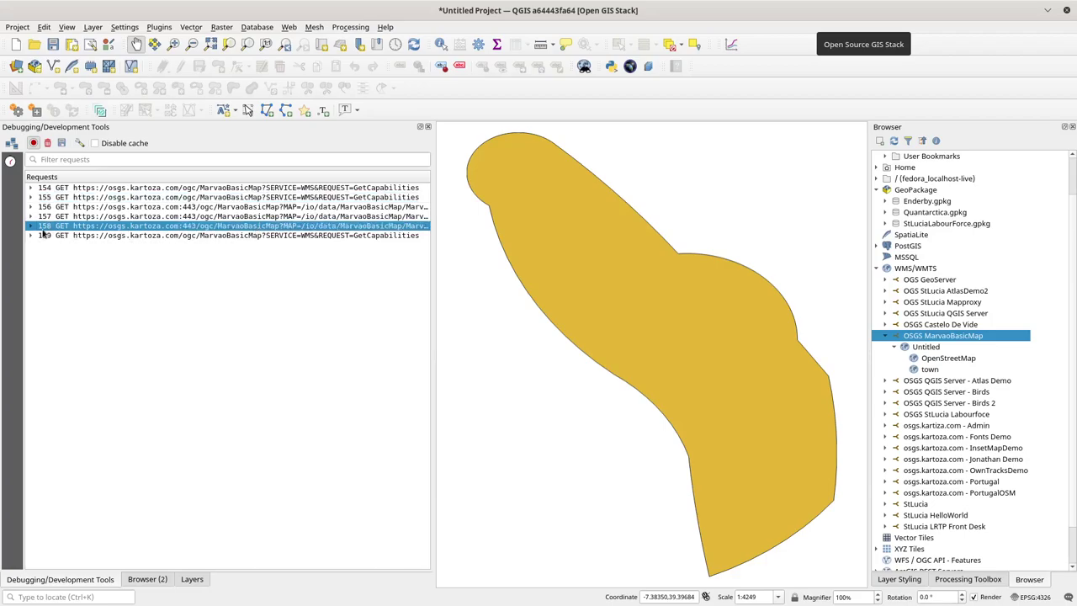
# Step: Widen the request log, float and widen the data source browser, and show the network request list
pyautogui.moveTo(434, 236); pyautogui.dragTo(773, 237)
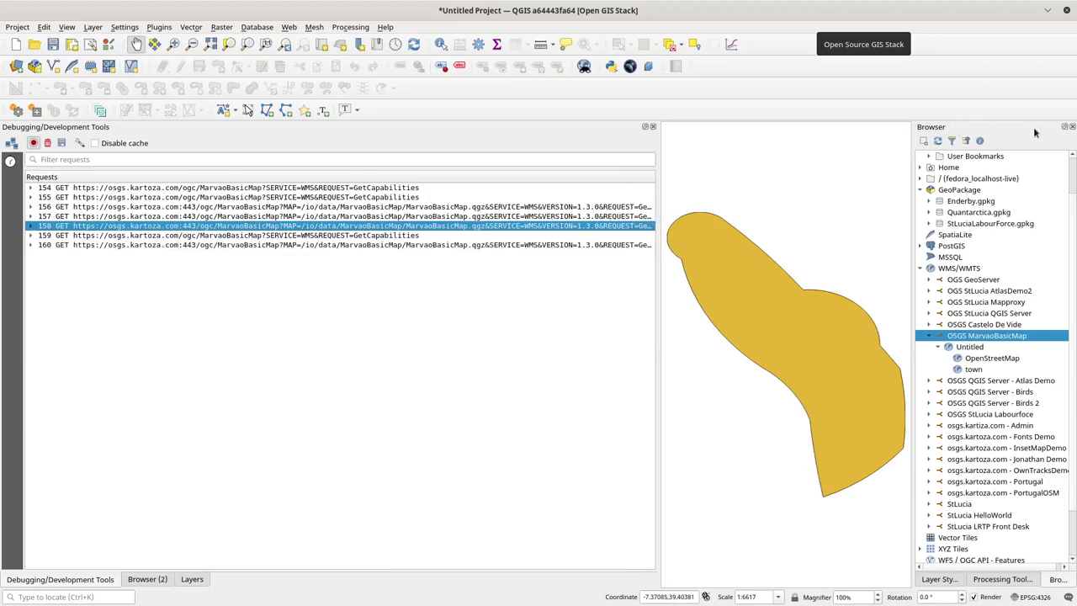
pyautogui.moveTo(1020, 127); pyautogui.dragTo(598, 356)
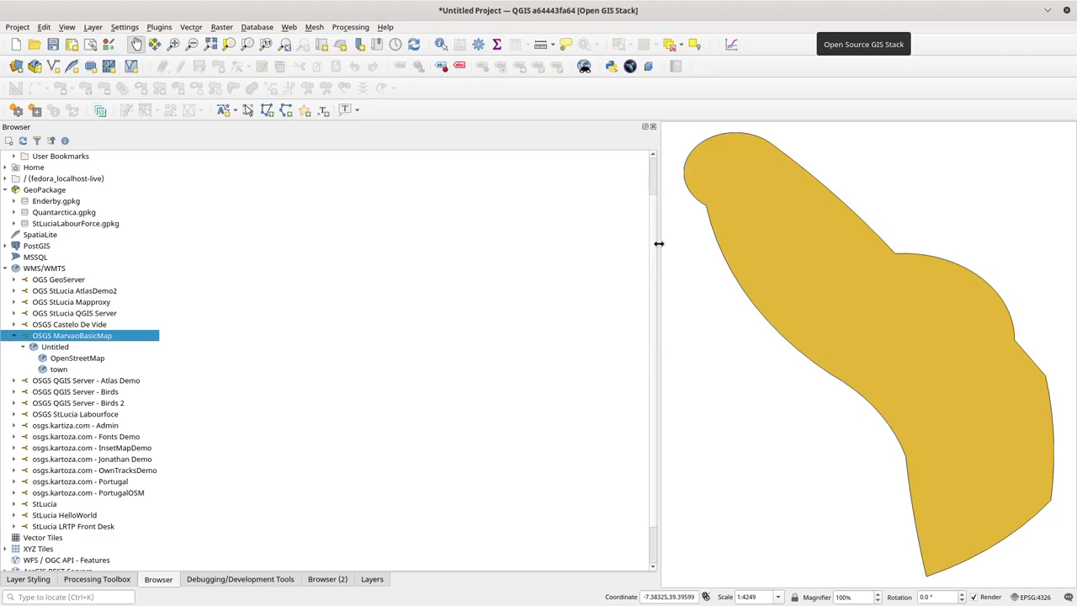
pyautogui.moveTo(659, 243); pyautogui.dragTo(821, 246)
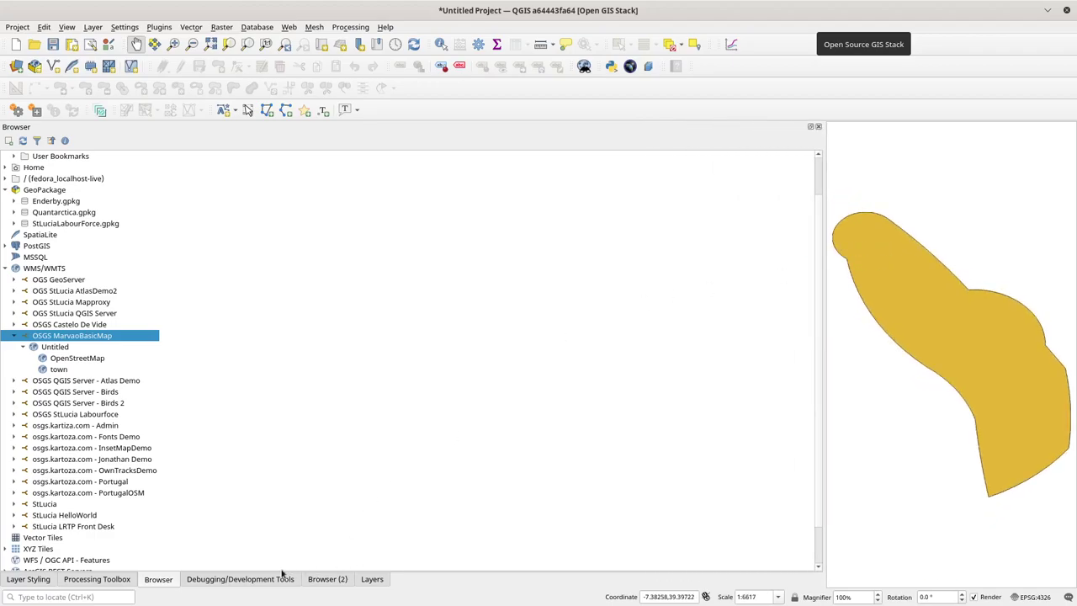
pyautogui.click(245, 579)
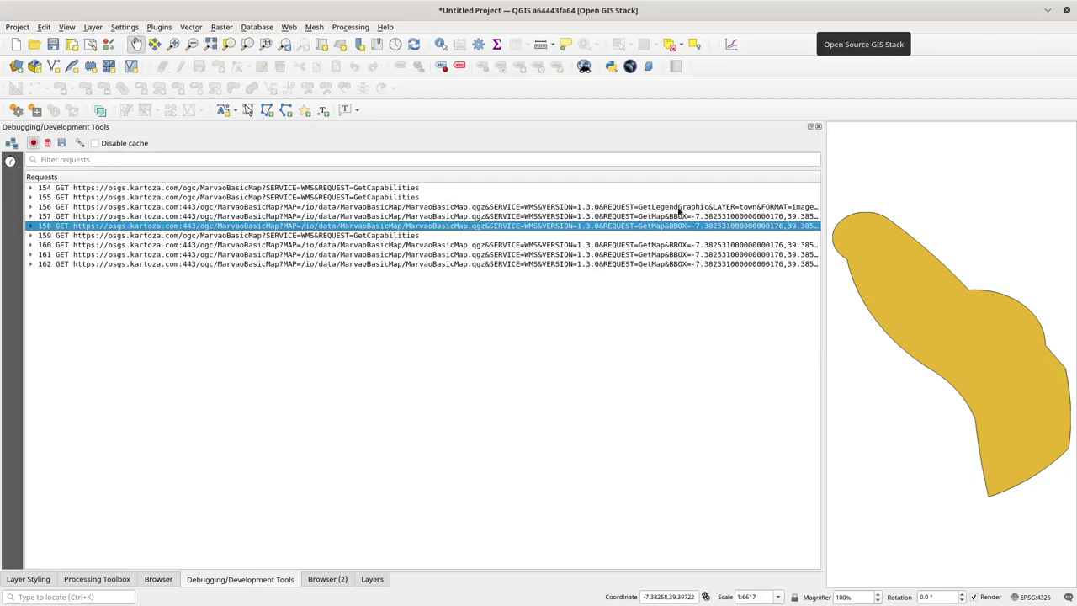
# Step: Copy the URL of request 156, the town layer's GetLegendGraphic call, and switch to Firefox
pyautogui.click(692, 208)
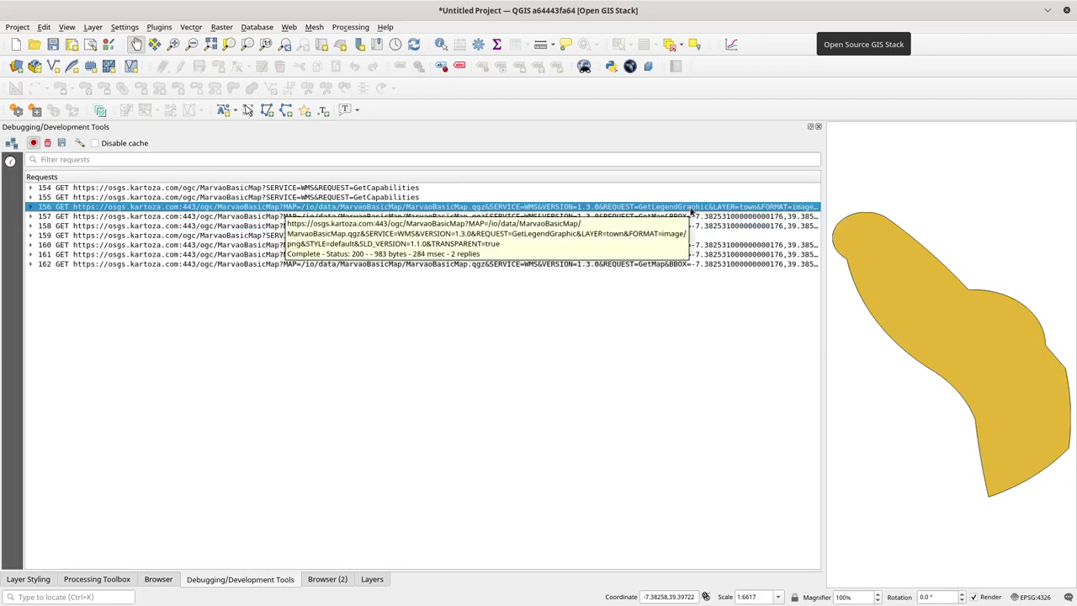
pyautogui.rightClick(692, 210)
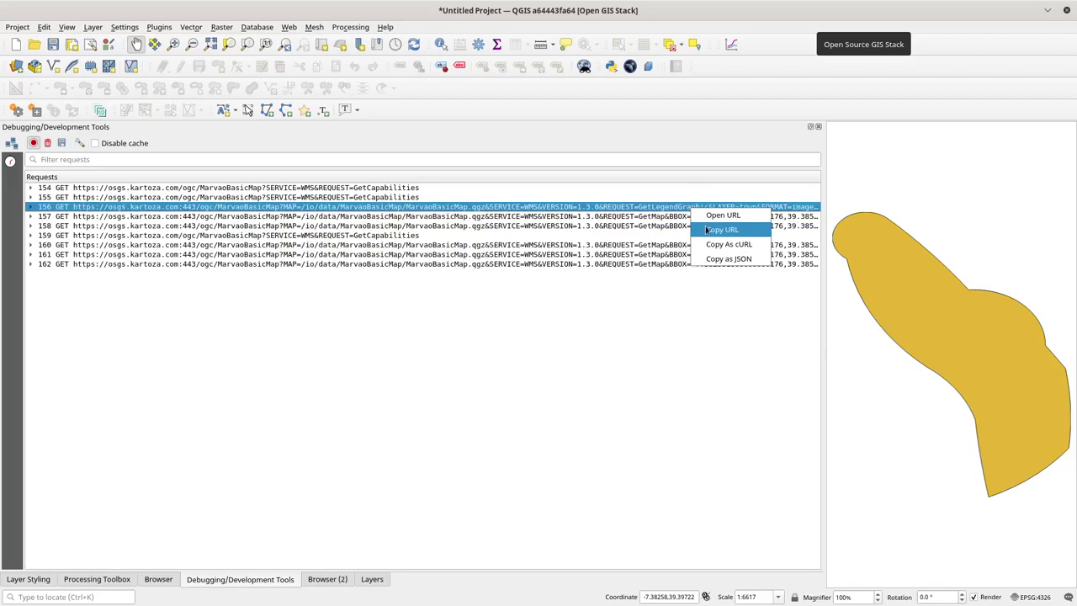
pyautogui.click(720, 231)
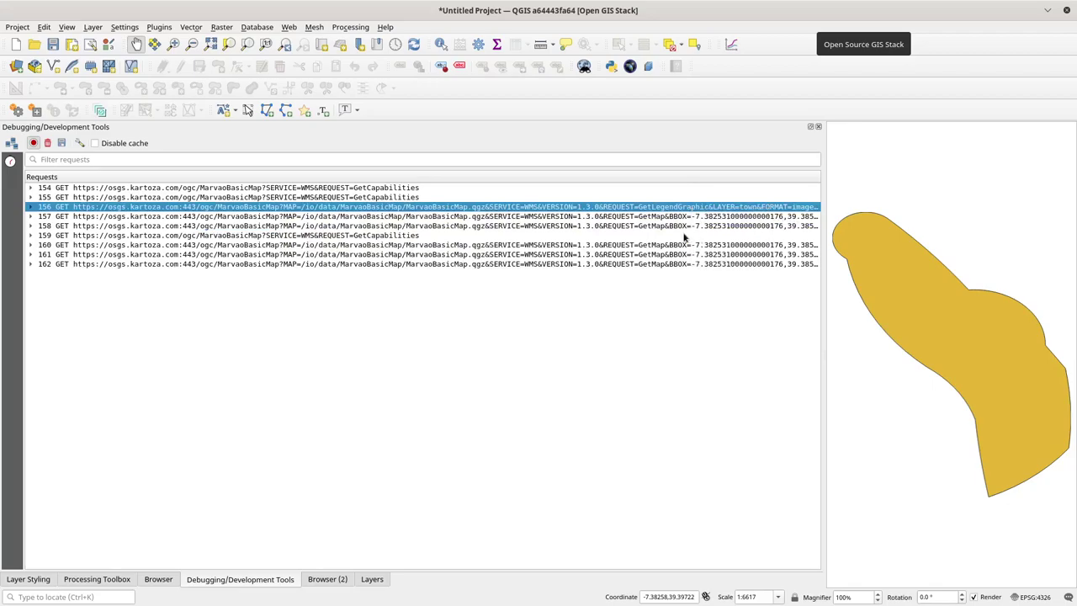
pyautogui.hotkey('alt', 'Tab')
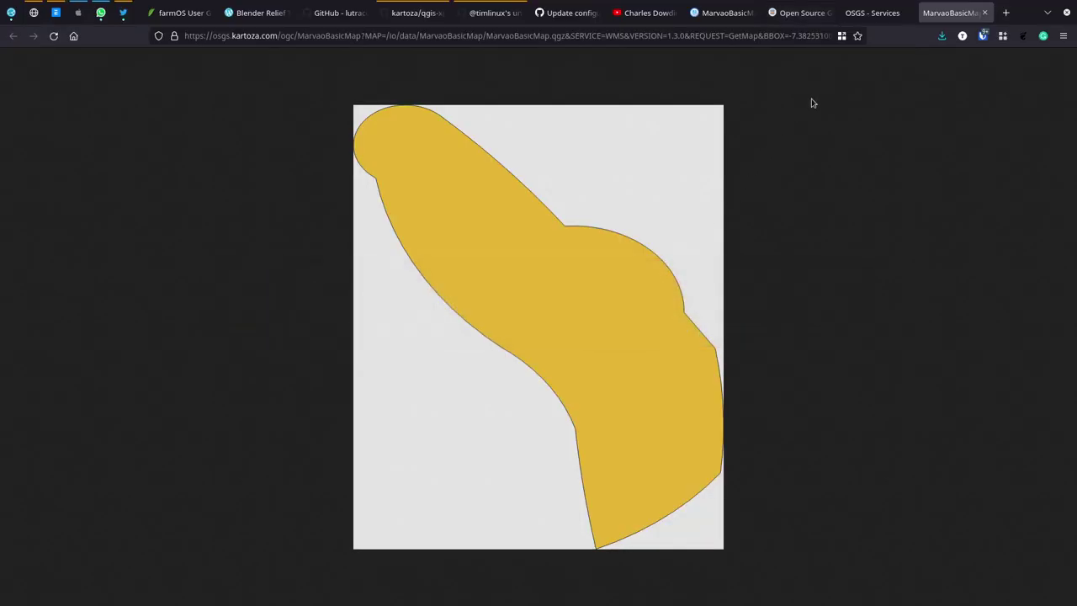
# Step: Load the town legend image from the copied GetLegendGraphic URL, then return to the MarvaoBasicMap.md editor
pyautogui.click(725, 35)
pyautogui.hotkey('ctrl', 'v')
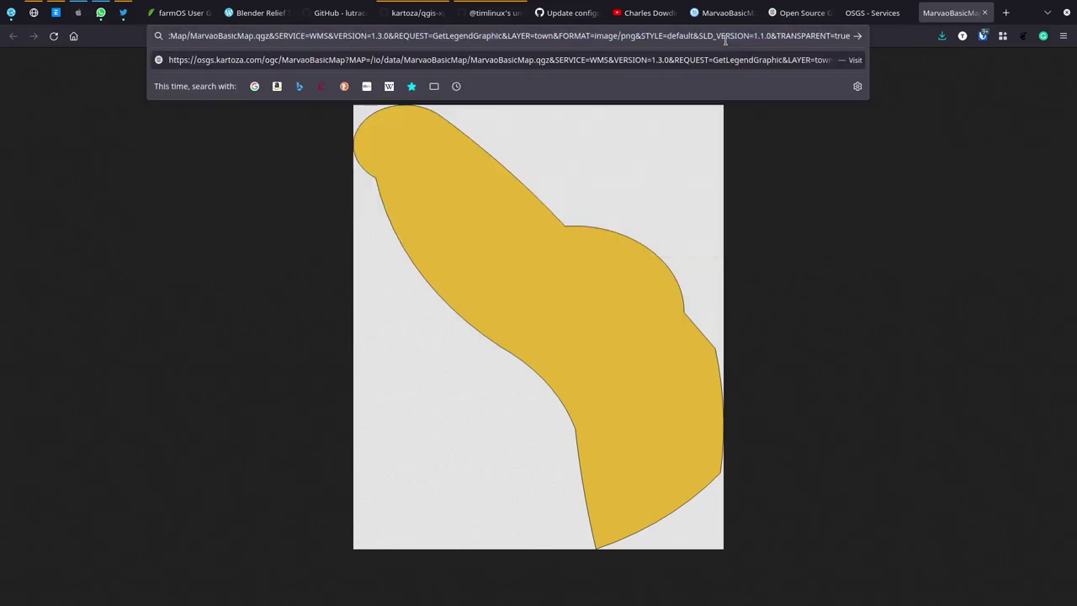
pyautogui.press('Return')
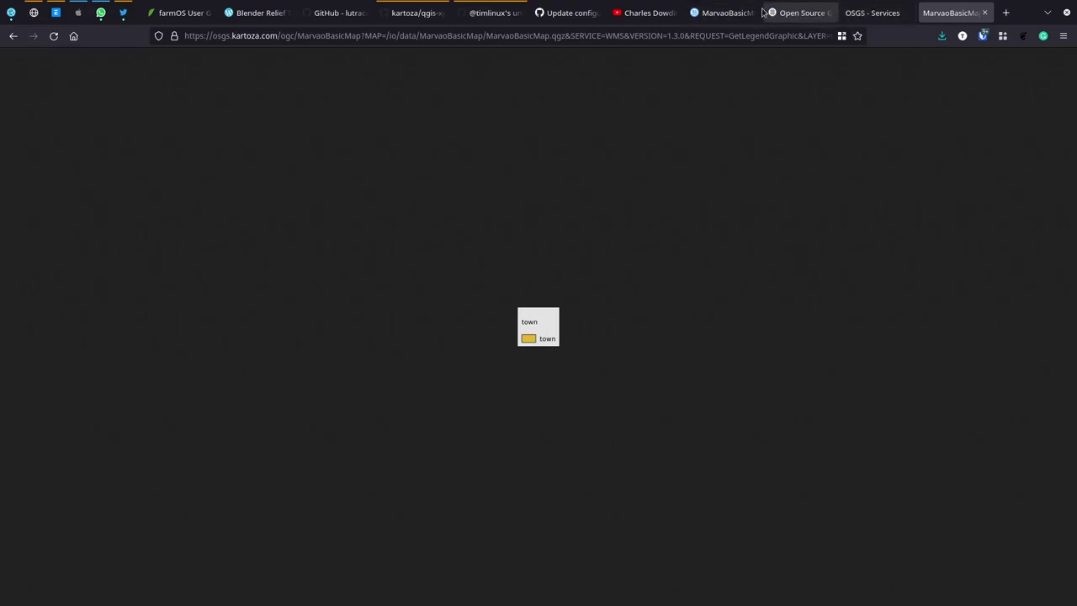
pyautogui.click(729, 13)
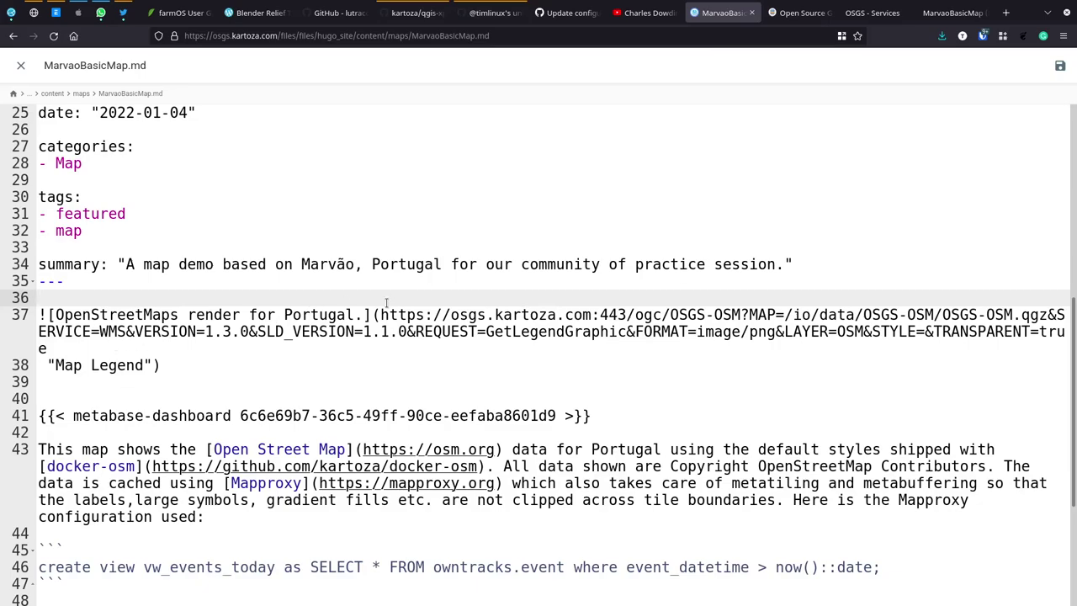
# Step: Replace the line 37 image URL with the town legend address and set its alt text to 'Map Legend'
pyautogui.moveTo(380, 316); pyautogui.dragTo(171, 347)
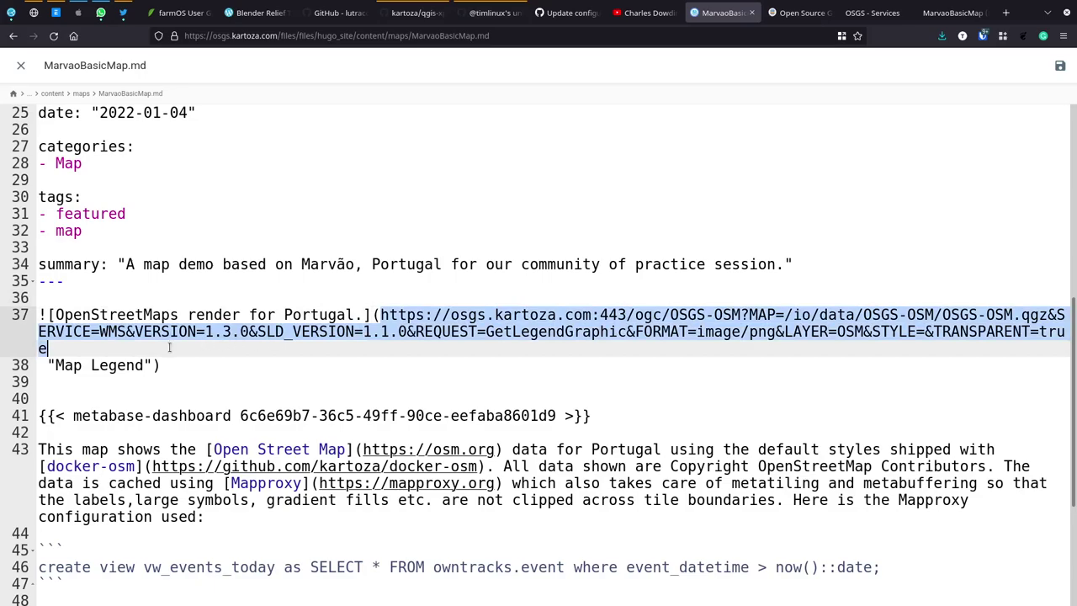
pyautogui.hotkey('ctrl', 'v')
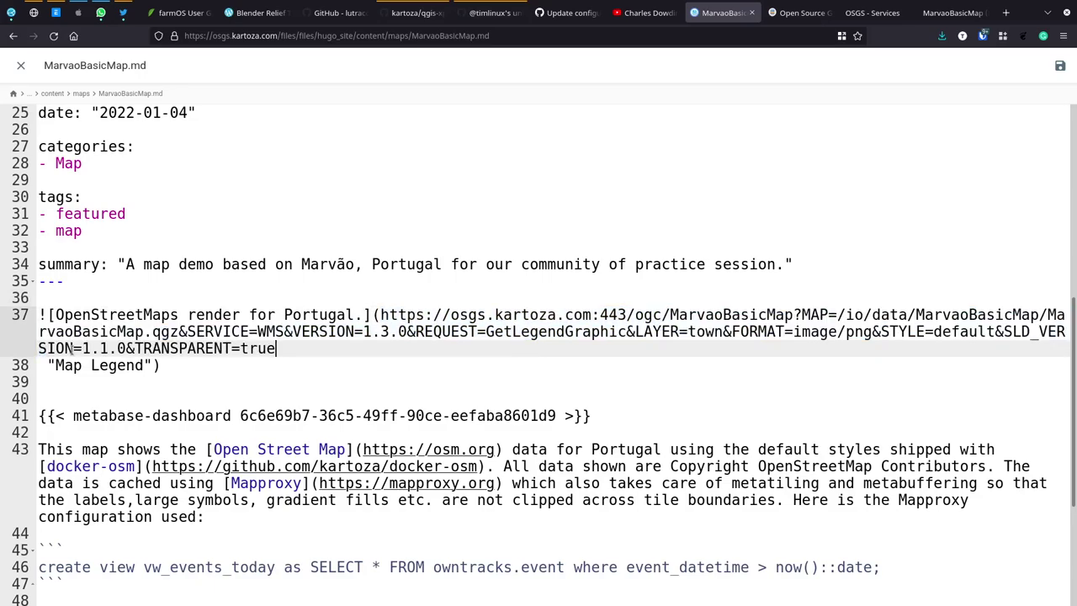
pyautogui.doubleClick(130, 314)
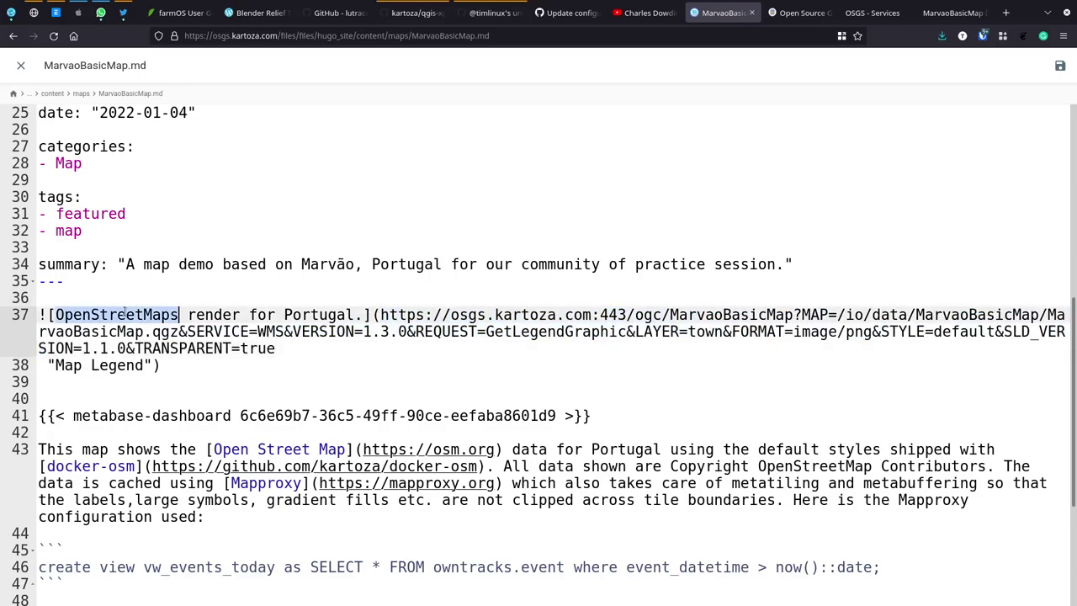
pyautogui.press('BackSpace')
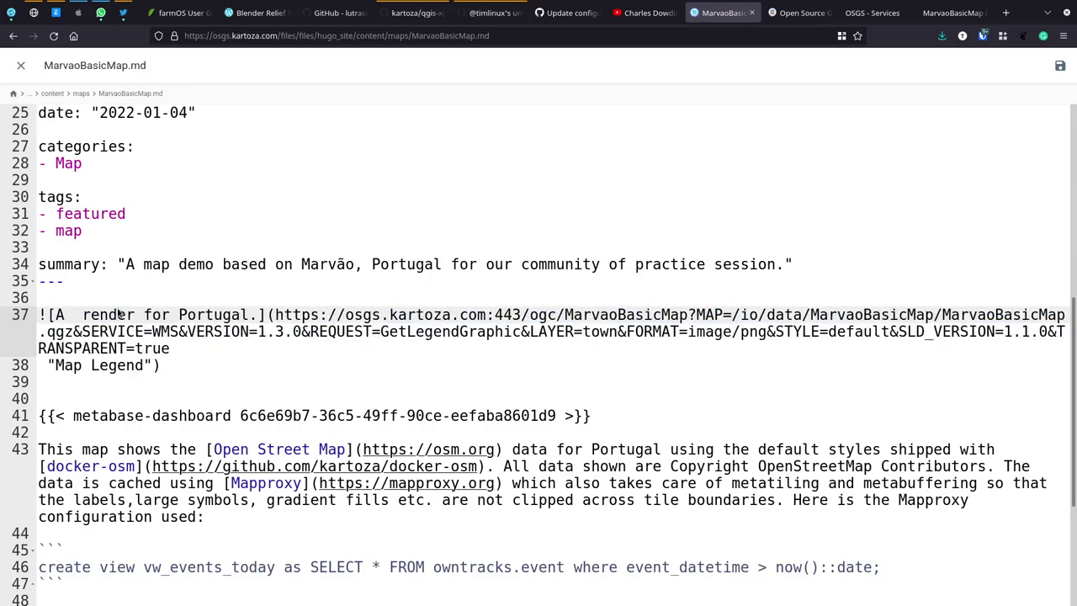
pyautogui.write('Map ')
pyautogui.write('Legend')
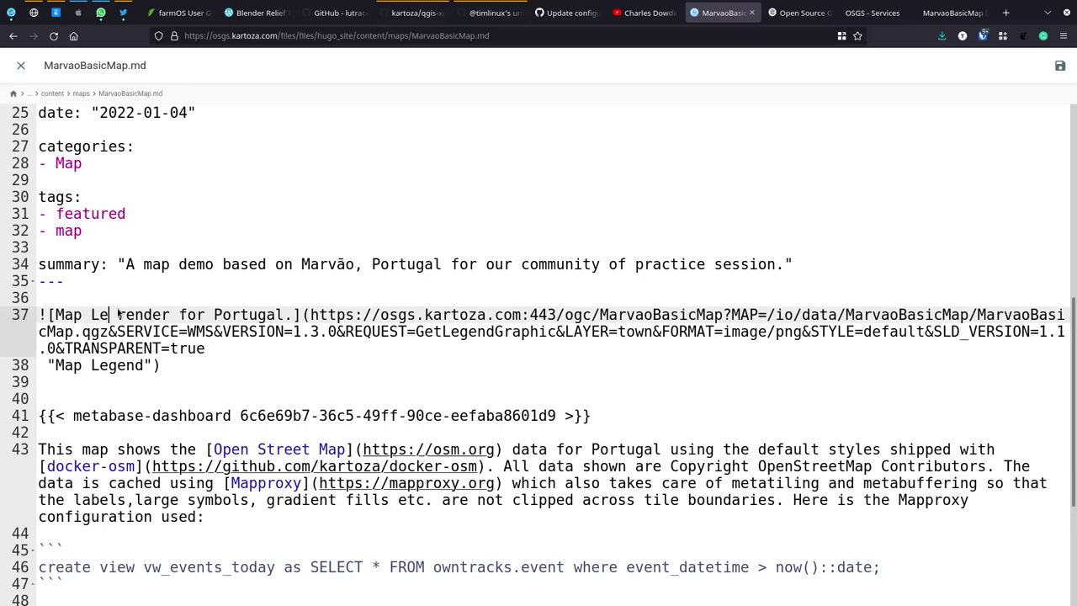
pyautogui.press('Delete')
pyautogui.press('Delete')
pyautogui.press('Delete')
pyautogui.press('Delete')
pyautogui.press('Delete')
pyautogui.press('Delete')
pyautogui.press('Delete')
pyautogui.press('Delete')
pyautogui.press('Delete')
pyautogui.press('Delete')
pyautogui.press('Delete')
pyautogui.press('Delete')
pyautogui.press('Delete')
pyautogui.press('Delete')
pyautogui.press('Delete')
pyautogui.press('Delete')
pyautogui.press('Delete')
pyautogui.press('Delete')
pyautogui.press('Delete')
pyautogui.press('Delete')
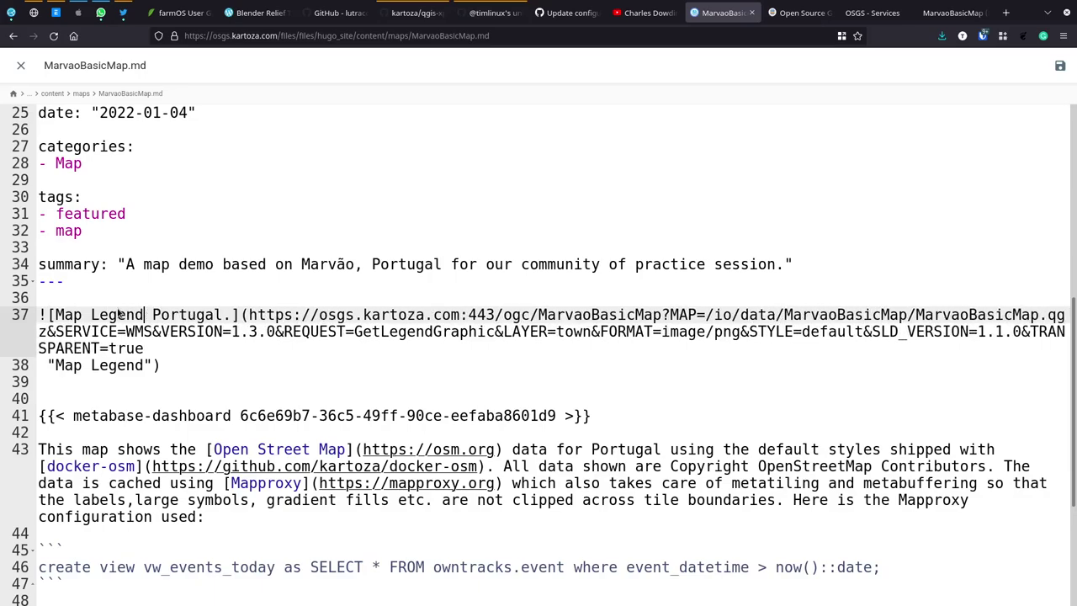
pyautogui.press('Delete')
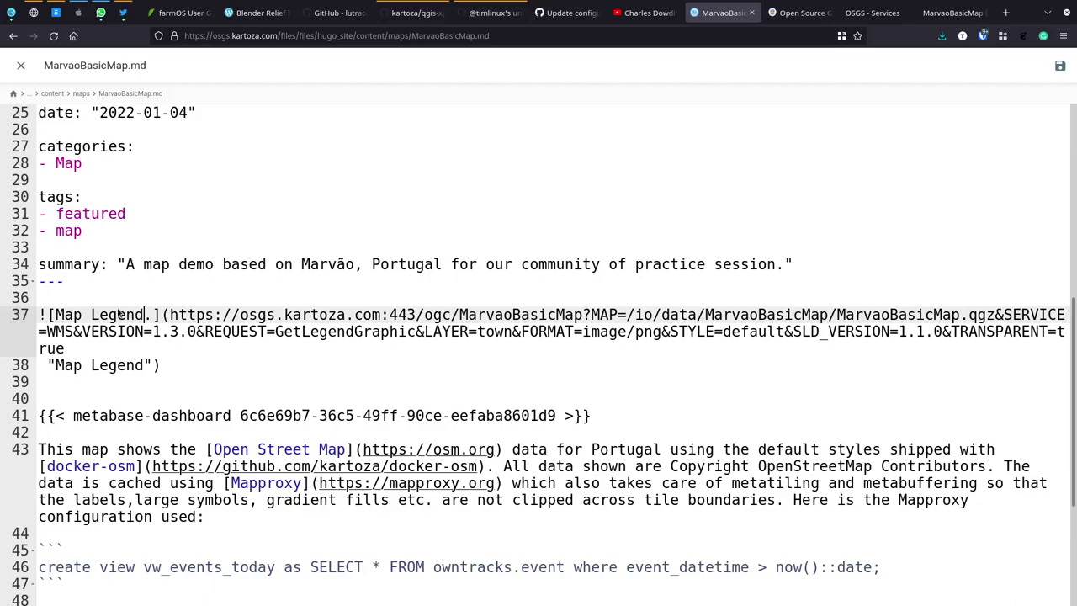
pyautogui.press('Delete')
# Step: Delete the leftover content on lines 40–59 below the legend image
pyautogui.press('Home')
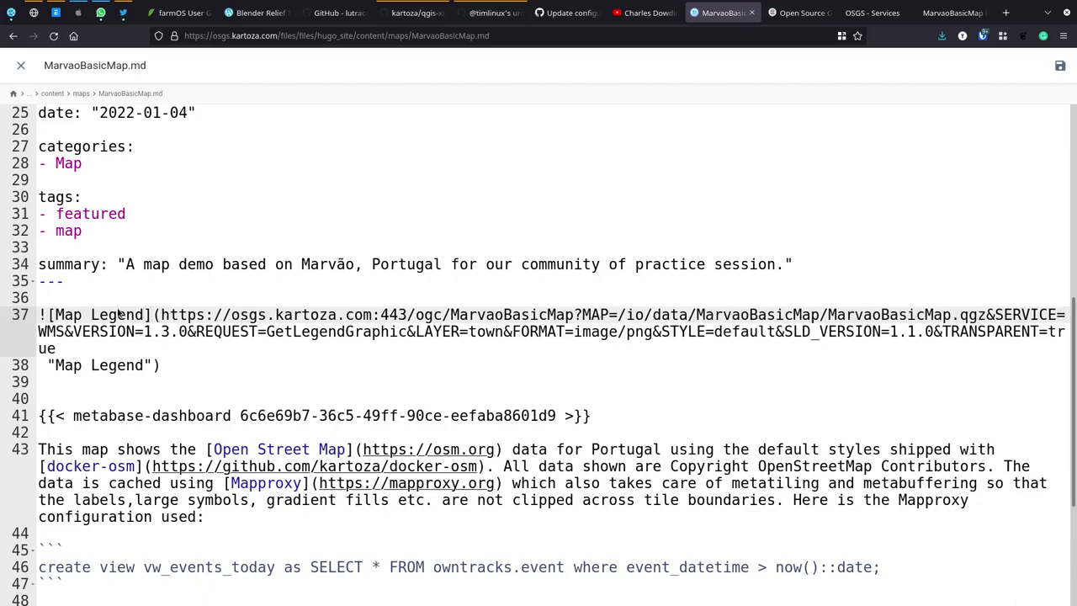
pyautogui.press('Down')
pyautogui.press('Down')
pyautogui.press('Down')
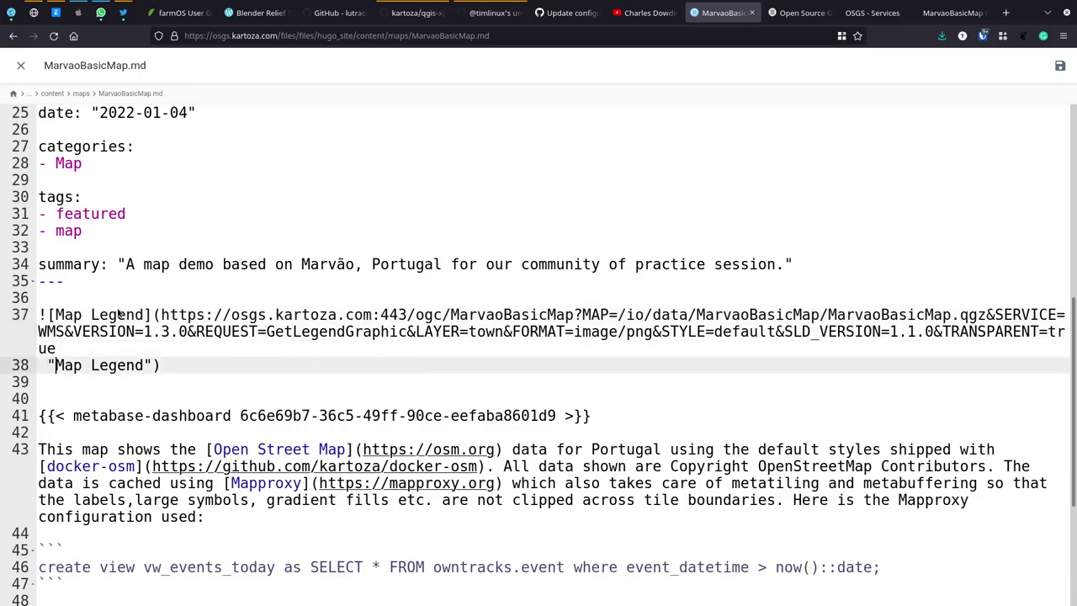
pyautogui.press('Right')
pyautogui.press('Right')
pyautogui.press('Right')
pyautogui.press('Right')
pyautogui.press('Right')
pyautogui.press('Right')
pyautogui.press('Right')
pyautogui.press('Right')
pyautogui.press('Right')
pyautogui.press('Right')
pyautogui.press('Right')
pyautogui.press('Down')
pyautogui.press('Down')
pyautogui.hotkey('shift', 'Down')
pyautogui.hotkey('shift', 'Down')
pyautogui.hotkey('shift', 'Down')
pyautogui.hotkey('shift', 'Down')
pyautogui.hotkey('shift', 'Down')
pyautogui.hotkey('shift', 'Down')
pyautogui.hotkey('shift', 'Down')
pyautogui.hotkey('shift', 'Down')
pyautogui.hotkey('shift', 'Down')
pyautogui.hotkey('shift', 'Down')
pyautogui.hotkey('shift', 'Down')
pyautogui.hotkey('shift', 'Down')
pyautogui.hotkey('shift', 'Down')
pyautogui.hotkey('shift', 'Down')
pyautogui.hotkey('shift', 'Down')
pyautogui.hotkey('shift', 'Down')
pyautogui.hotkey('shift', 'Down')
pyautogui.hotkey('shift', 'Down')
pyautogui.hotkey('shift', 'Down')
pyautogui.hotkey('shift', 'Down')
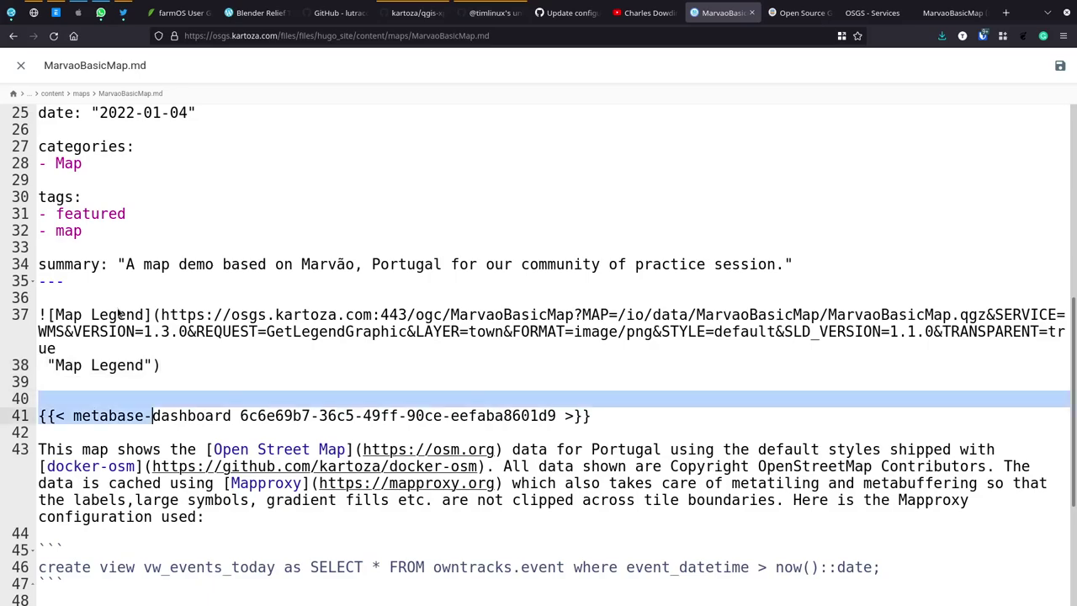
pyautogui.hotkey('shift', 'Up')
pyautogui.hotkey('shift', 'Down')
pyautogui.press('Delete')
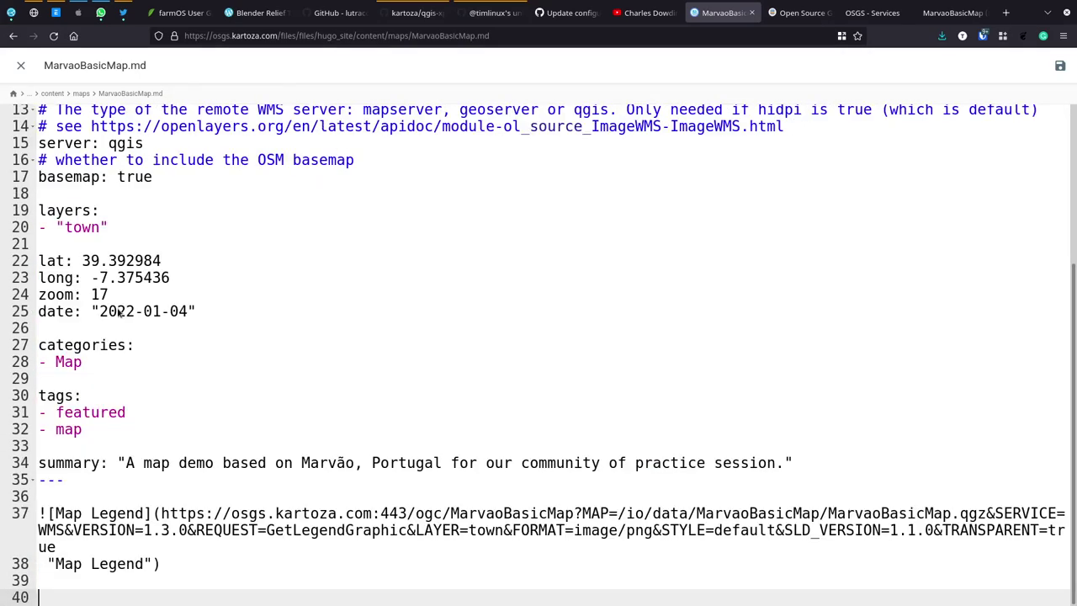
pyautogui.scroll(4, 400, 272)
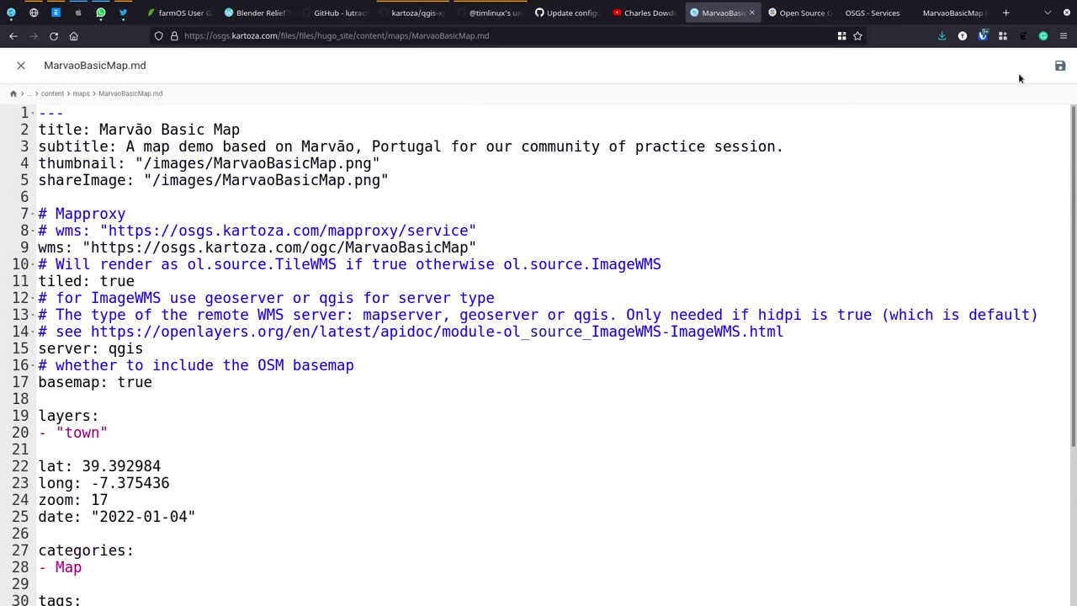
# Step: On the published site, reload the Maps list and open the Marvão Basic Map post
pyautogui.click(796, 14)
pyautogui.click(225, 67)
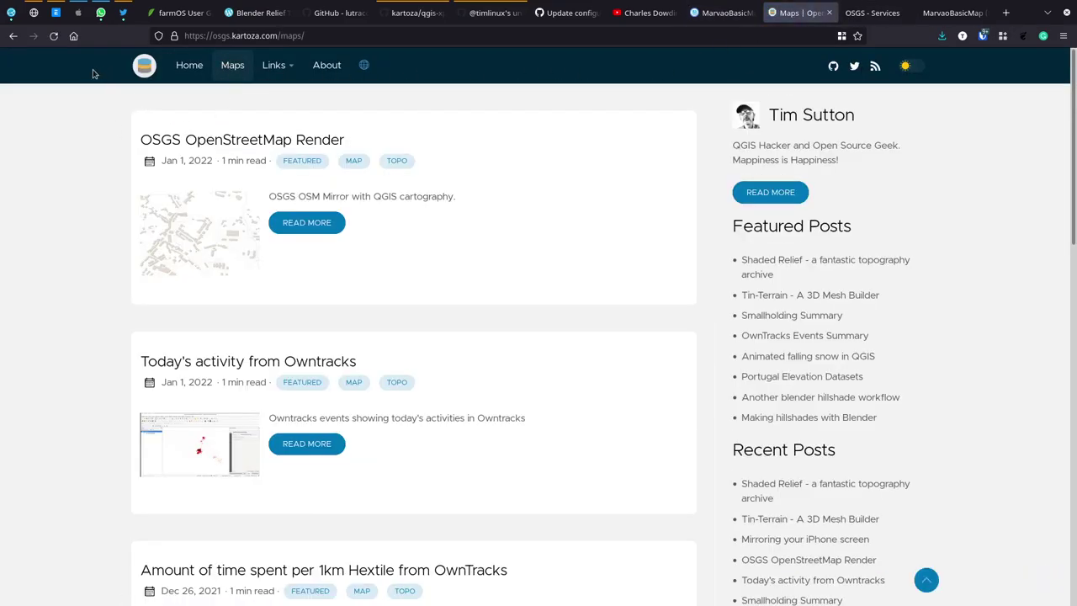
pyautogui.click(54, 36)
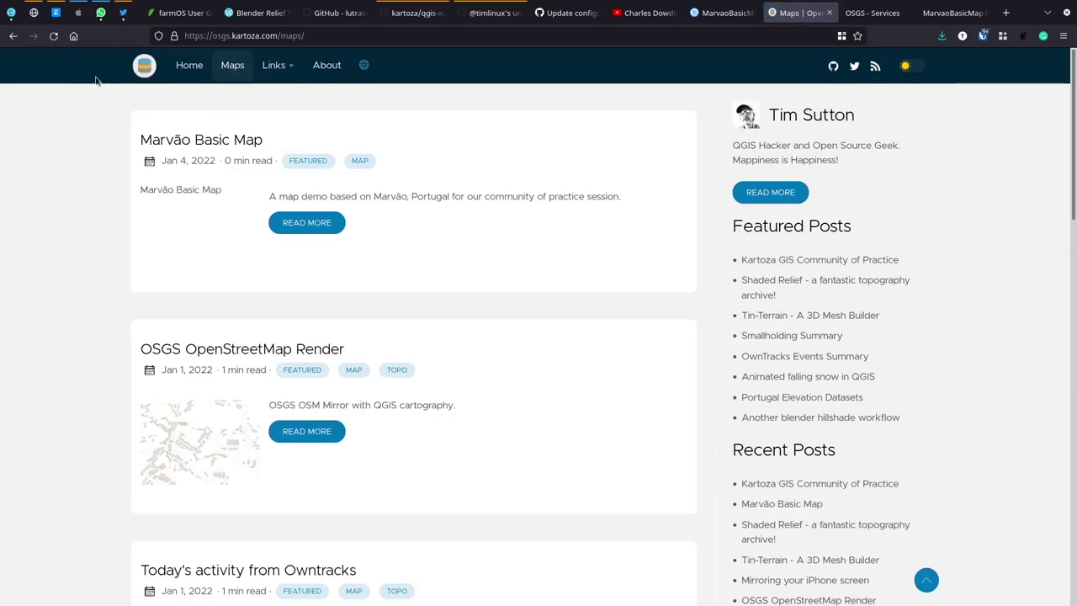
pyautogui.click(177, 141)
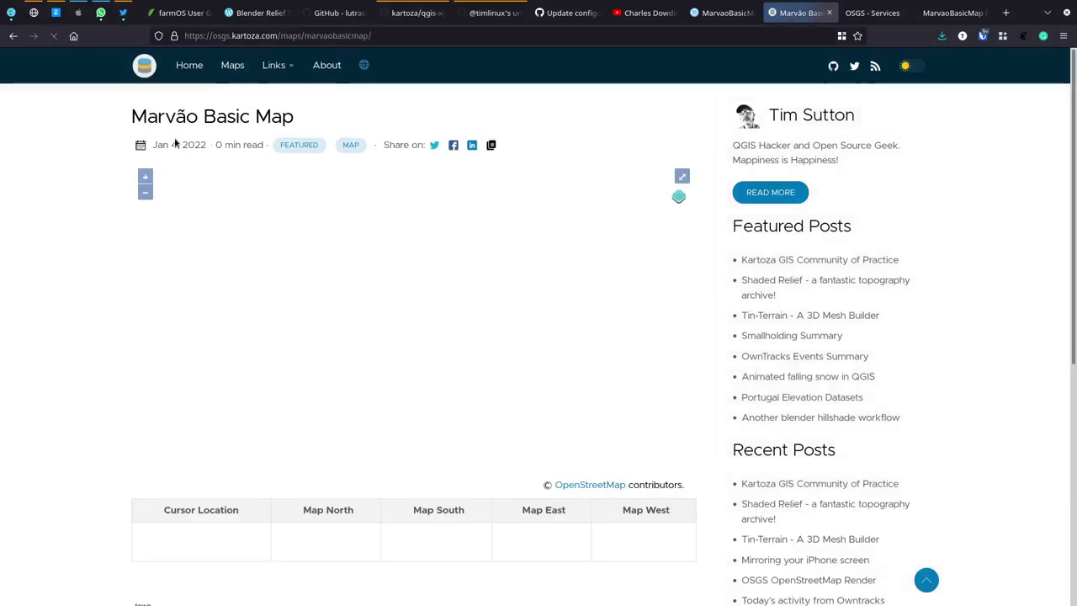
# Step: Centre the map on the town polygon, query it, and review the feature information and Map Legend
pyautogui.scroll(-4, 332, 293)
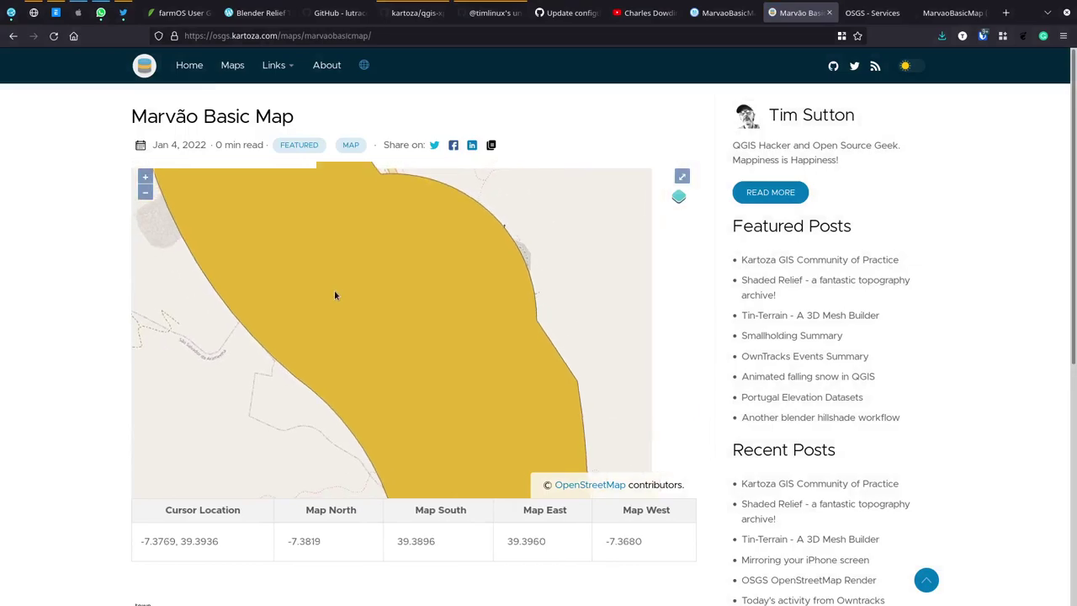
pyautogui.moveTo(335, 292); pyautogui.dragTo(473, 293)
pyautogui.click(474, 299)
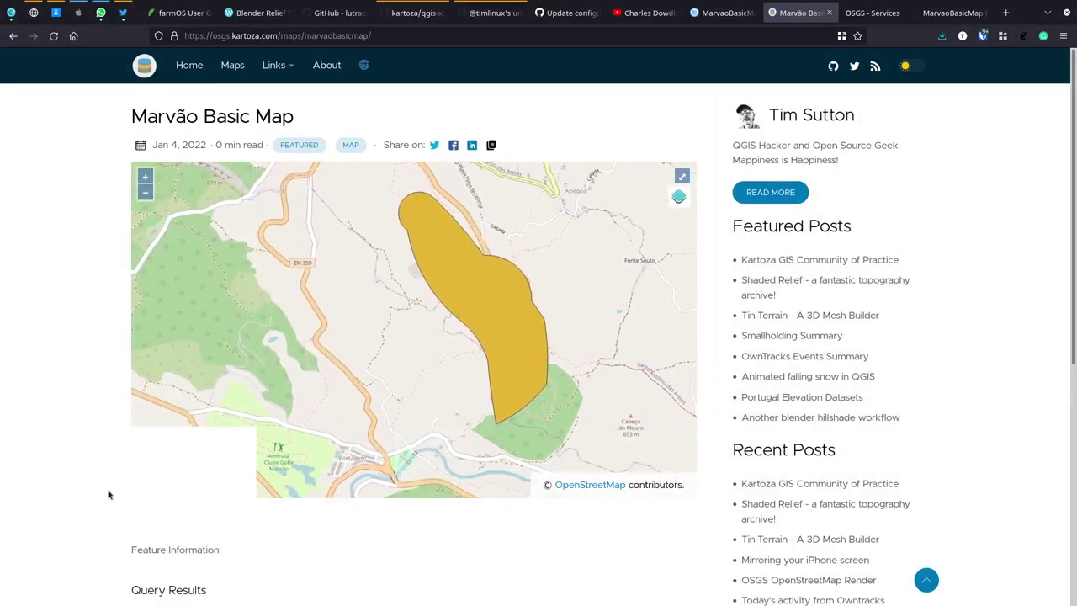
pyautogui.scroll(-3, 60, 517)
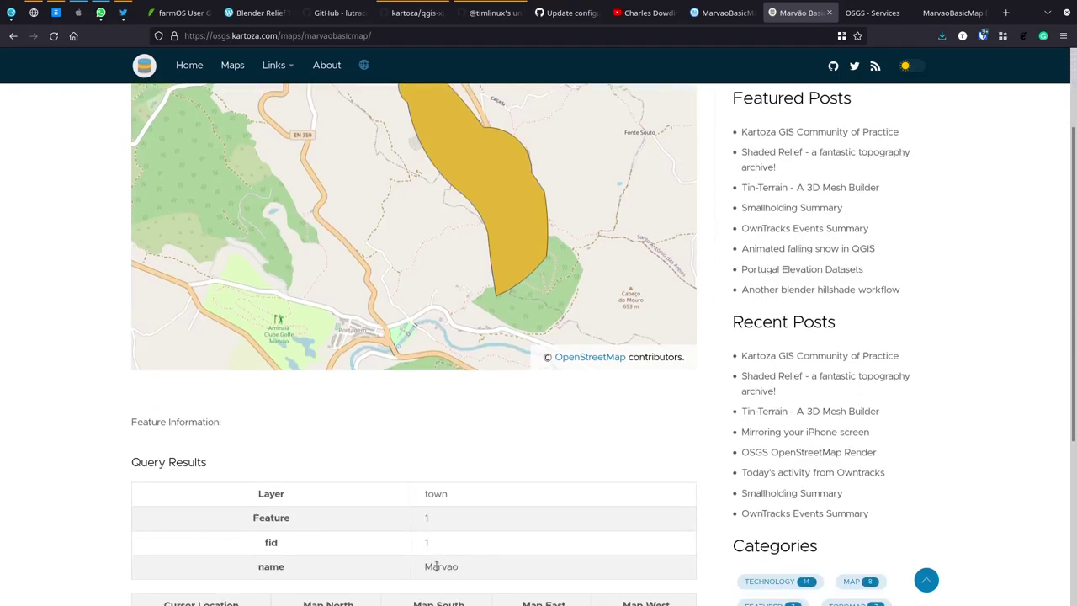
pyautogui.scroll(-3, 40, 381)
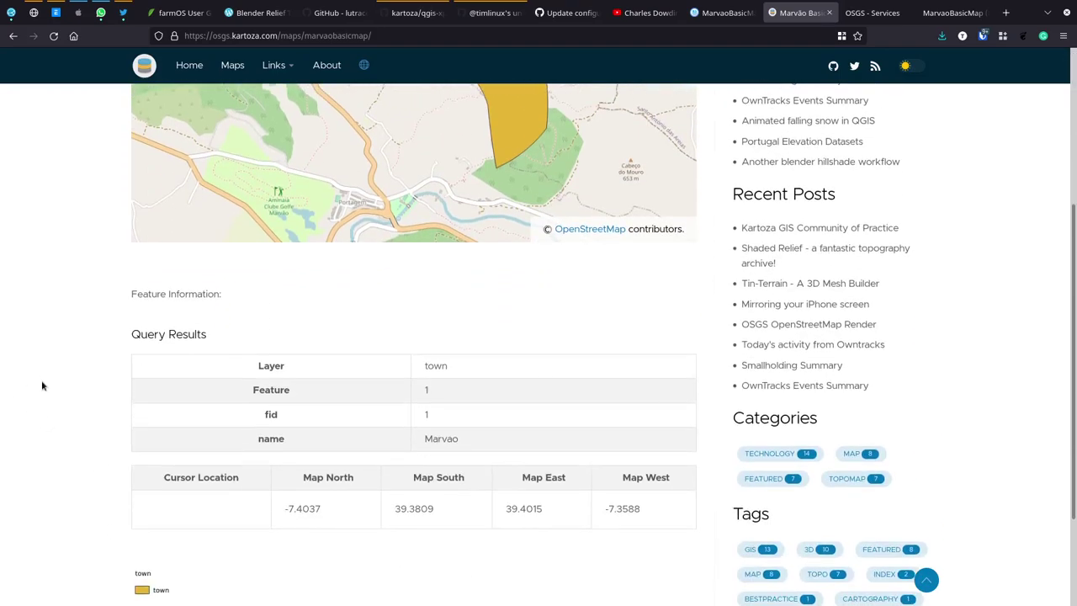
pyautogui.scroll(-3, 54, 405)
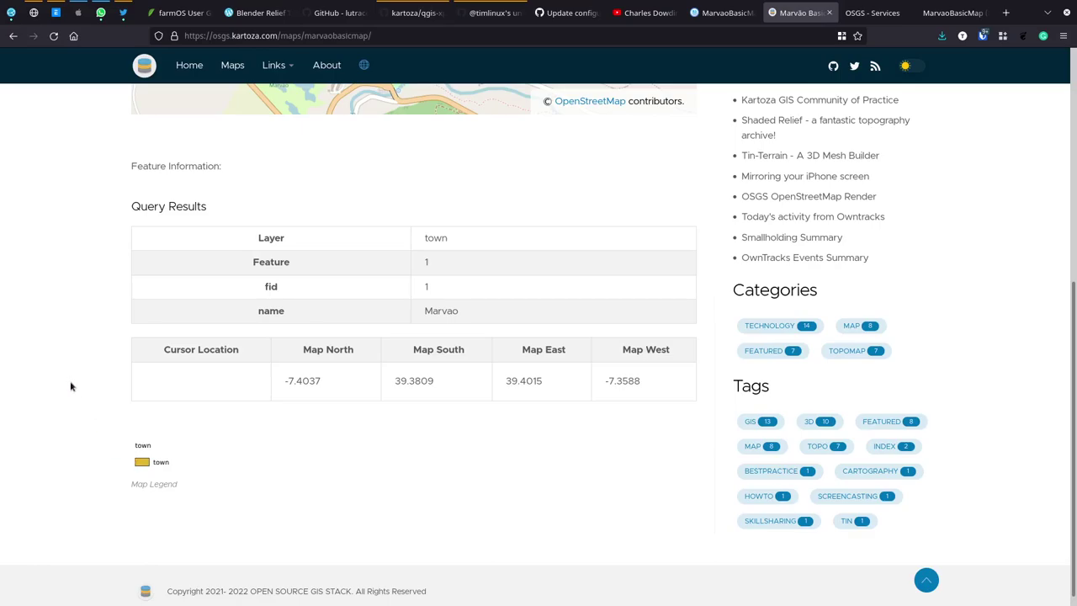
pyautogui.scroll(9, 71, 385)
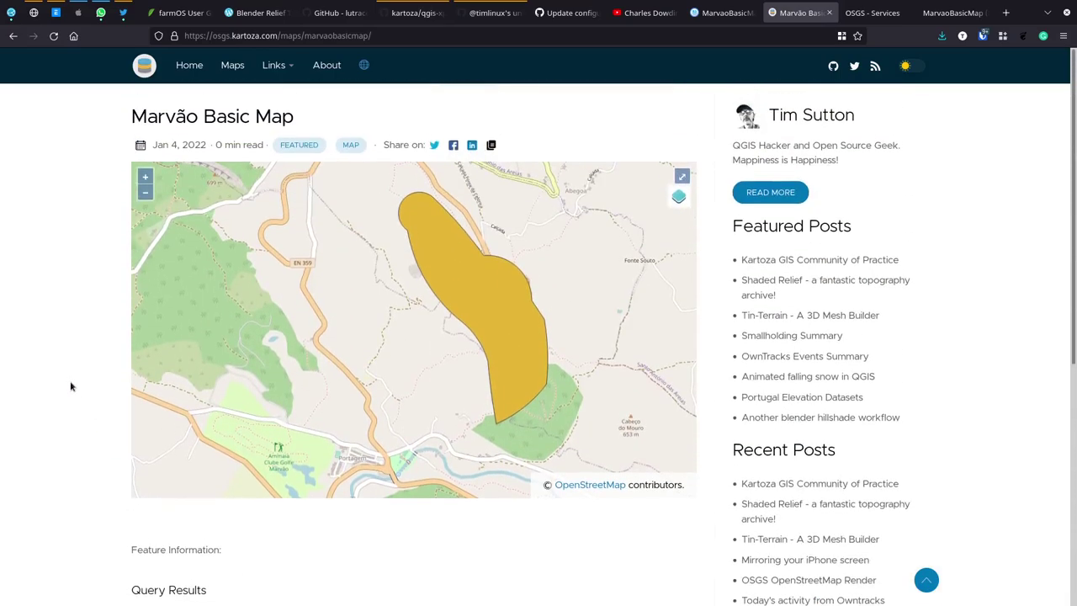
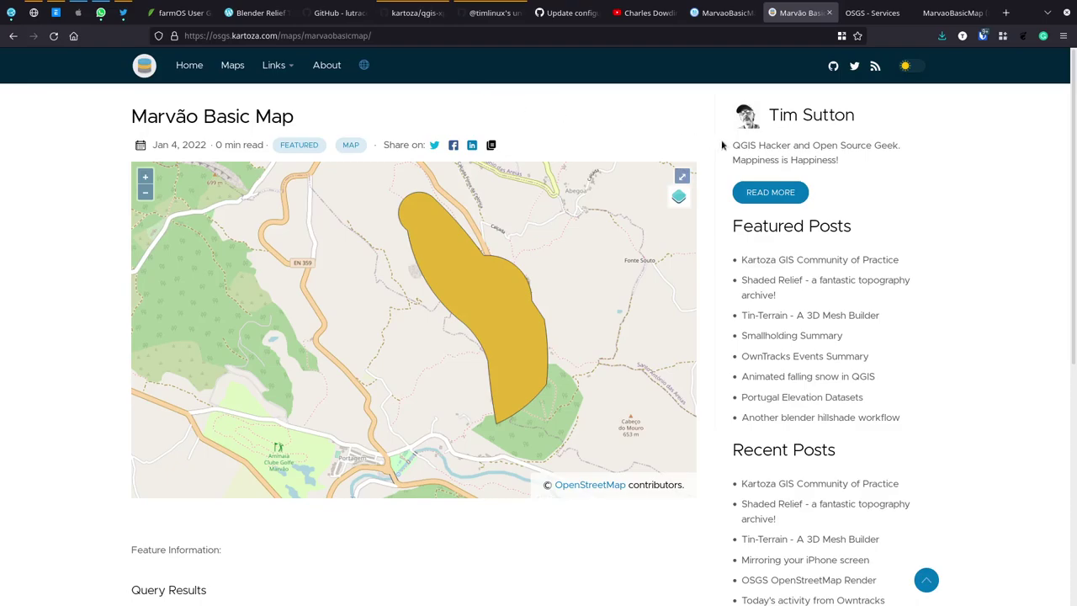
# Step: Pan the Marvão map east and check that the legend and query results show the town layer
pyautogui.scroll(-1, 722, 145)
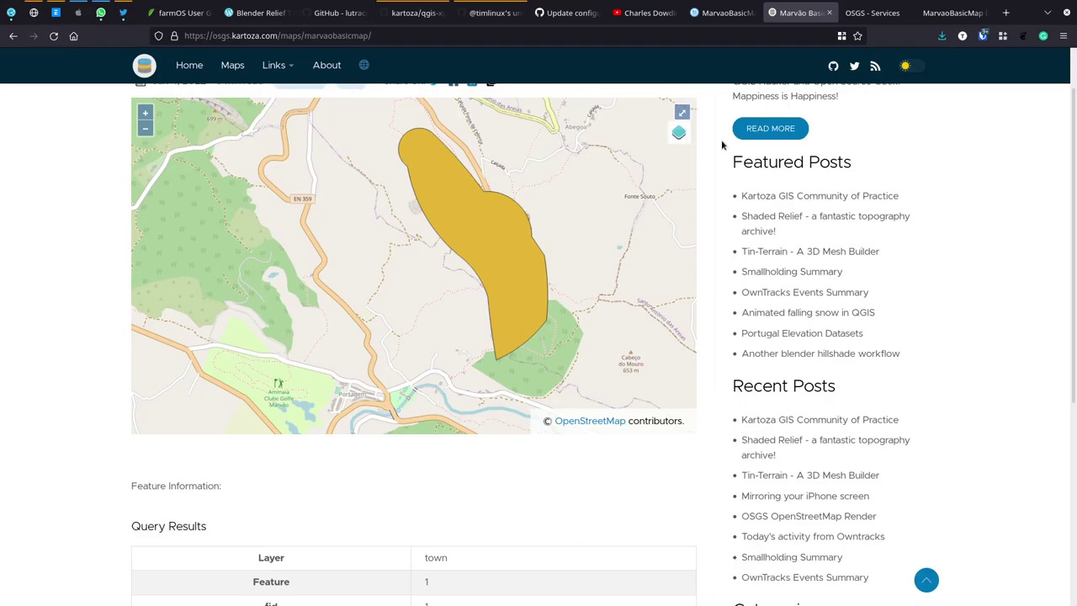
pyautogui.scroll(1, 721, 145)
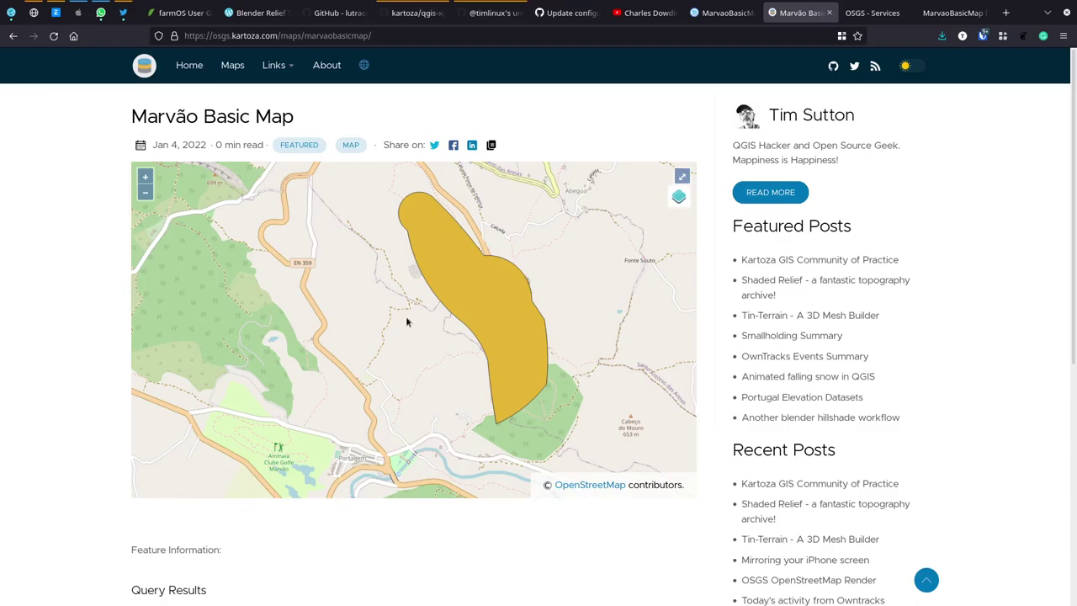
pyautogui.moveTo(472, 264); pyautogui.dragTo(503, 308)
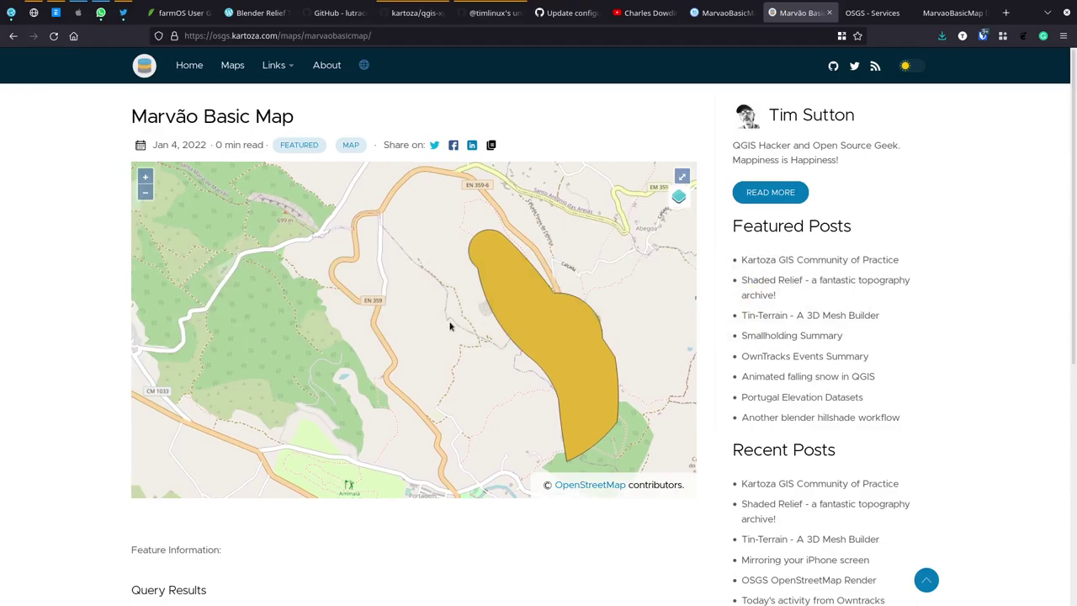
pyautogui.scroll(-4, 230, 533)
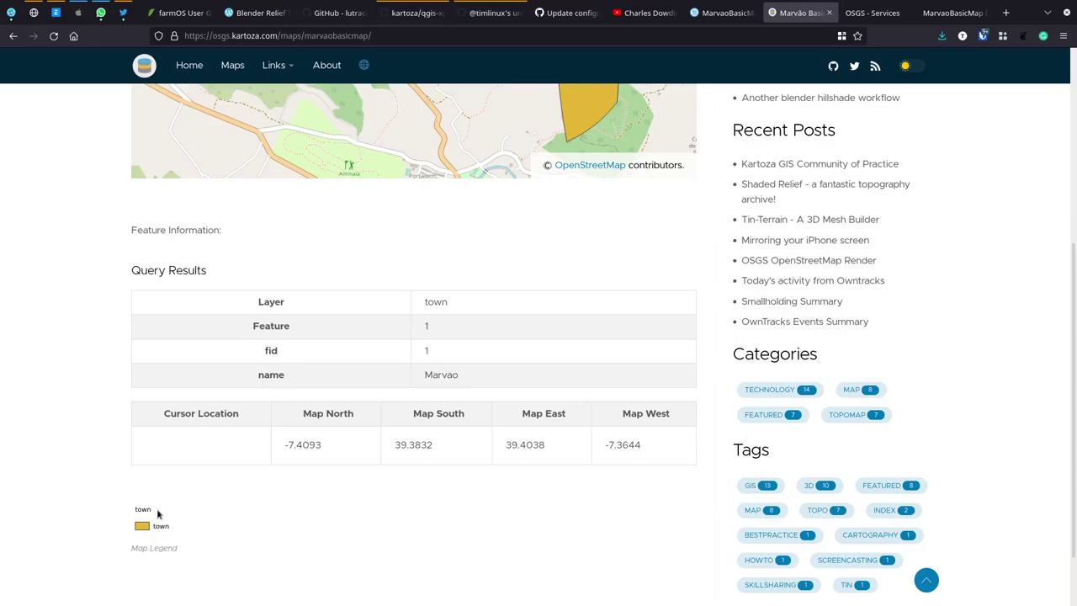
pyautogui.scroll(4, 58, 437)
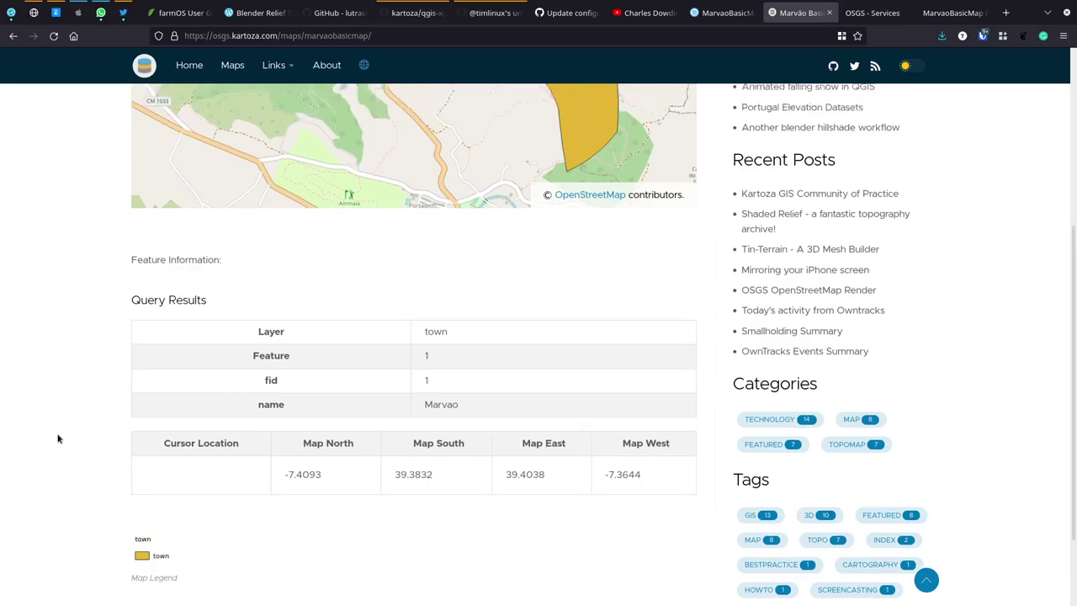
pyautogui.hotkey('alt', 'Tab')
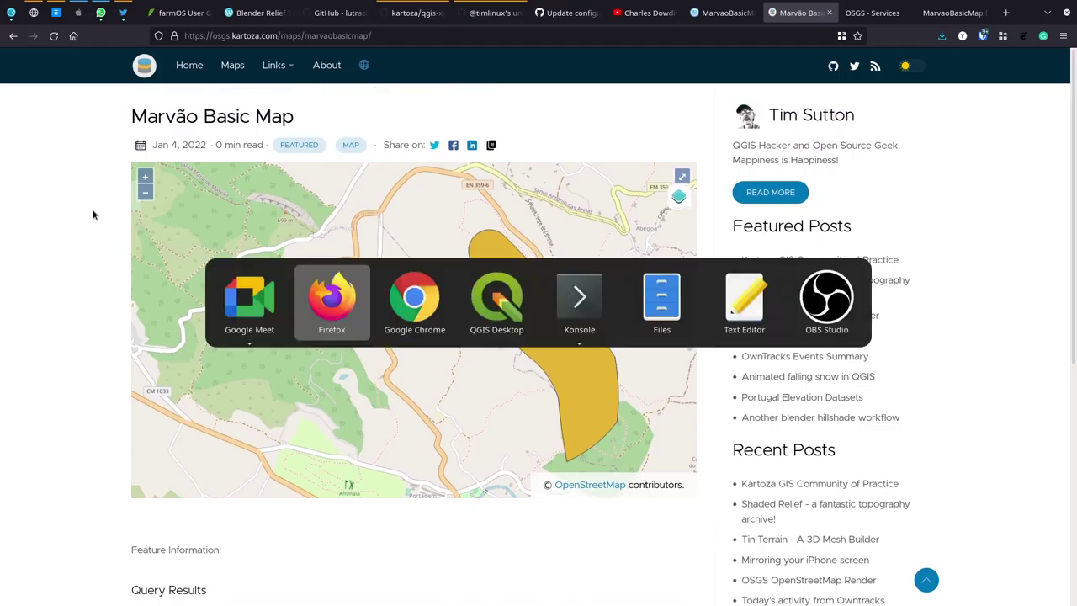
# Step: Back in QGIS, float the Debugging panel on the right and widen its requests view
pyautogui.press('Tab')
pyautogui.press('Tab')
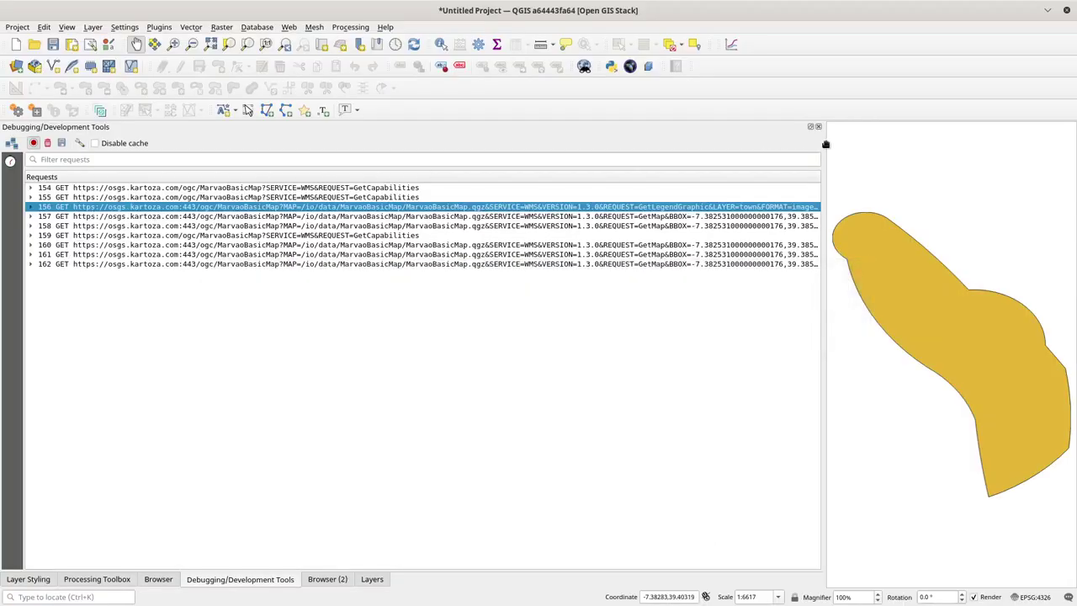
pyautogui.moveTo(825, 143); pyautogui.dragTo(262, 160)
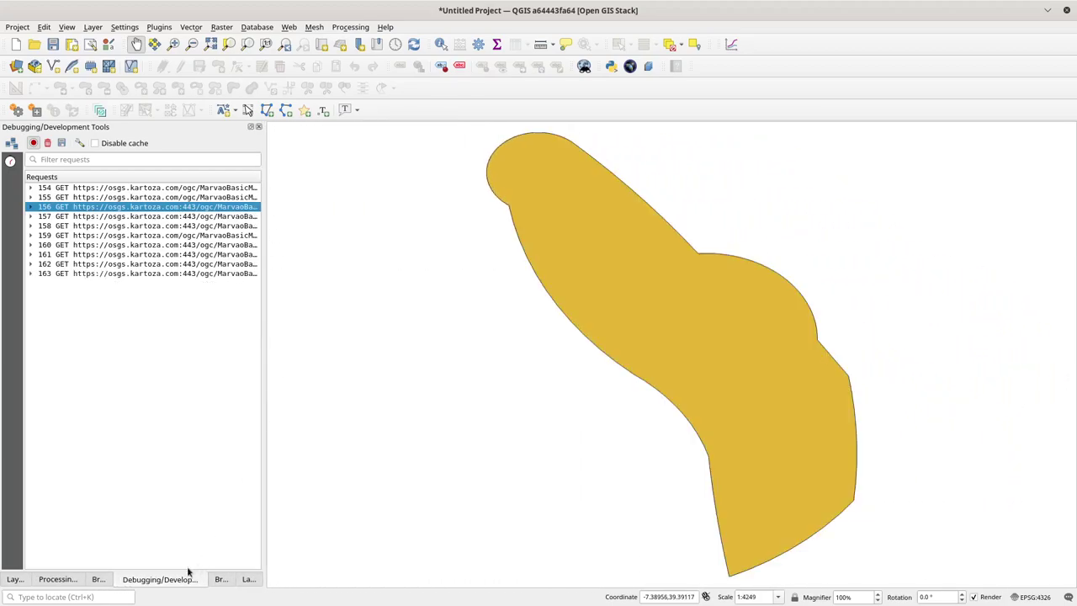
pyautogui.moveTo(168, 579); pyautogui.dragTo(1069, 223)
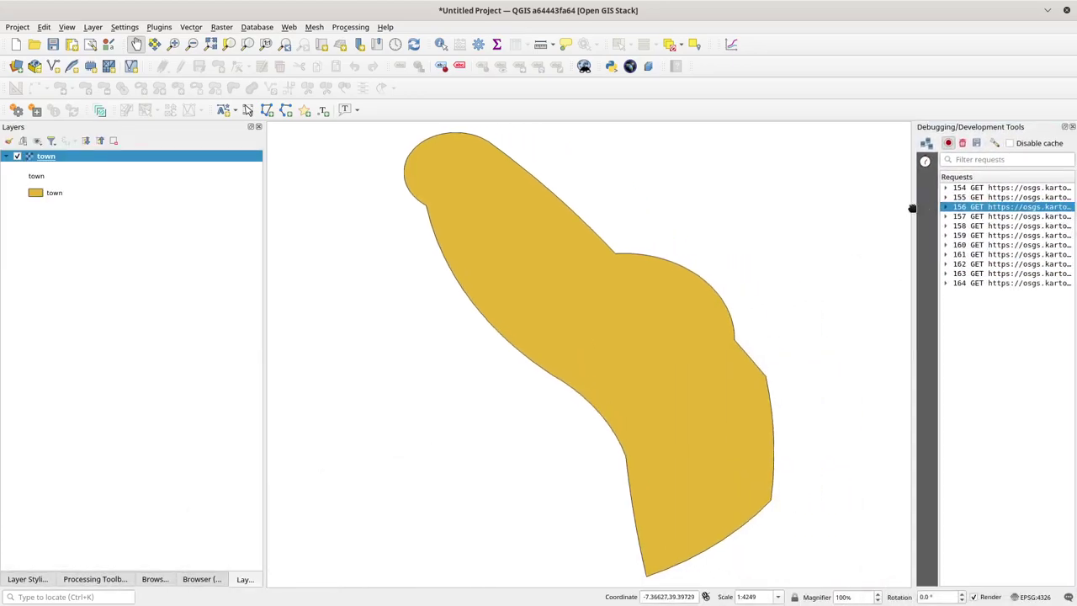
pyautogui.moveTo(913, 205); pyautogui.dragTo(800, 218)
pyautogui.moveTo(298, 466); pyautogui.dragTo(557, 337)
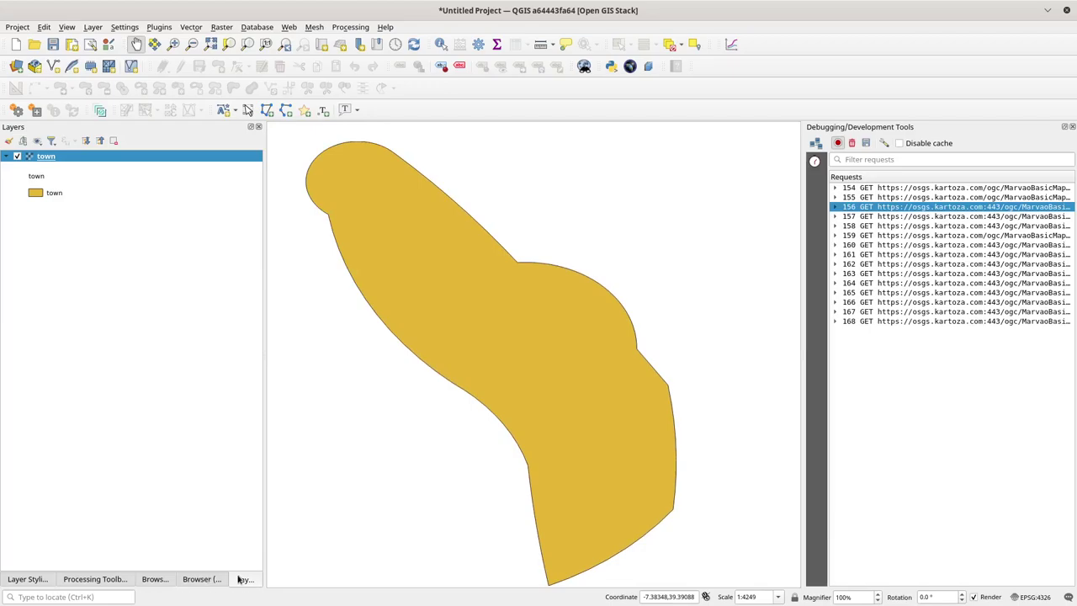
# Step: Move the Browser (2), Processing Toolbox and Layer Styling panels into the right dock, then start a new project
pyautogui.click(206, 579)
pyautogui.moveTo(206, 579); pyautogui.dragTo(884, 253)
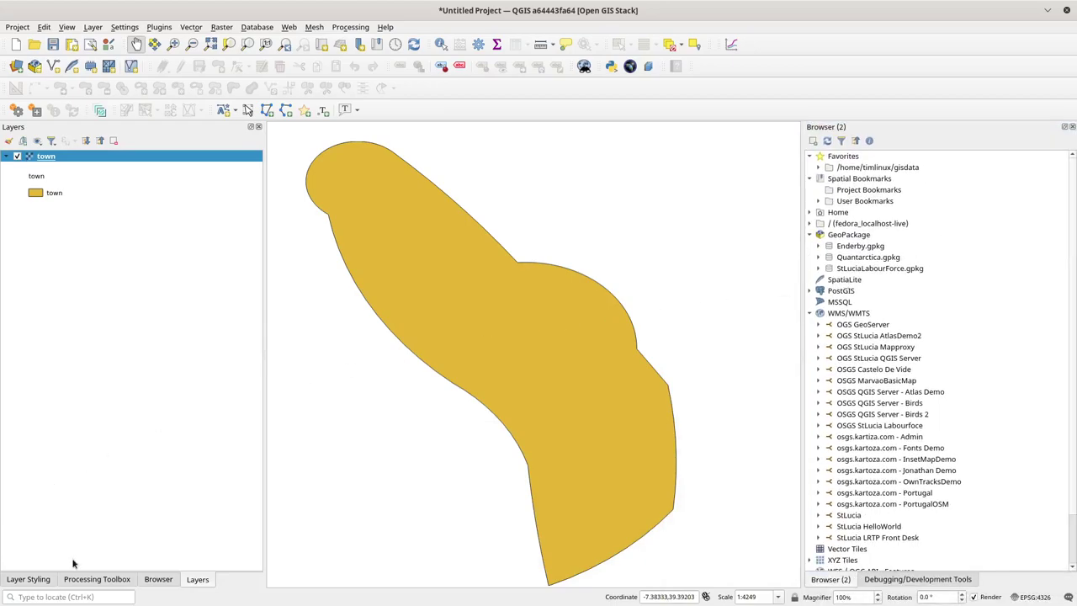
pyautogui.moveTo(101, 580); pyautogui.dragTo(932, 330)
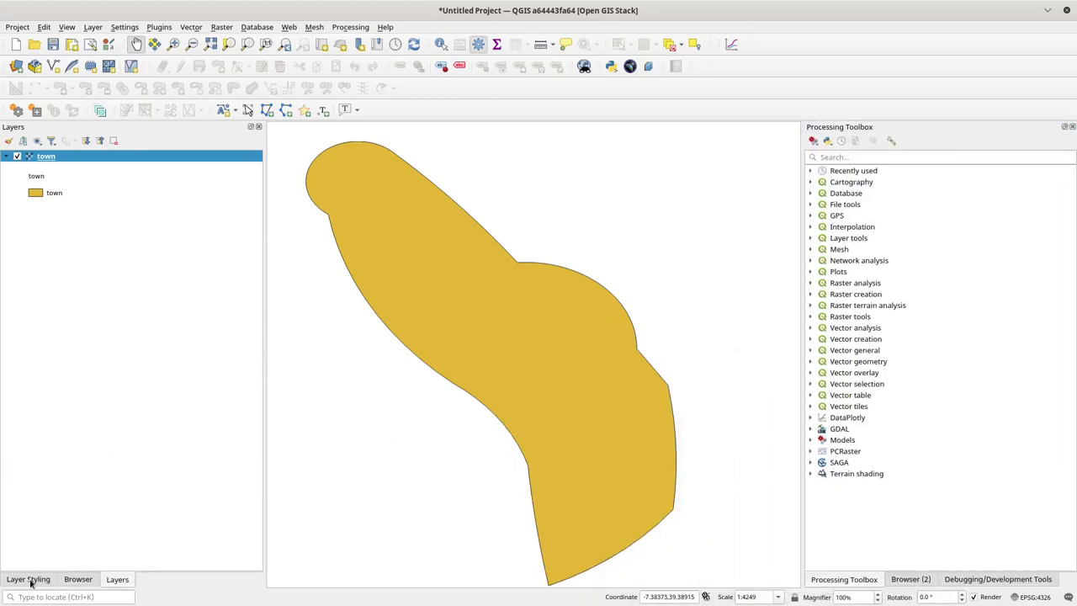
pyautogui.click(30, 579)
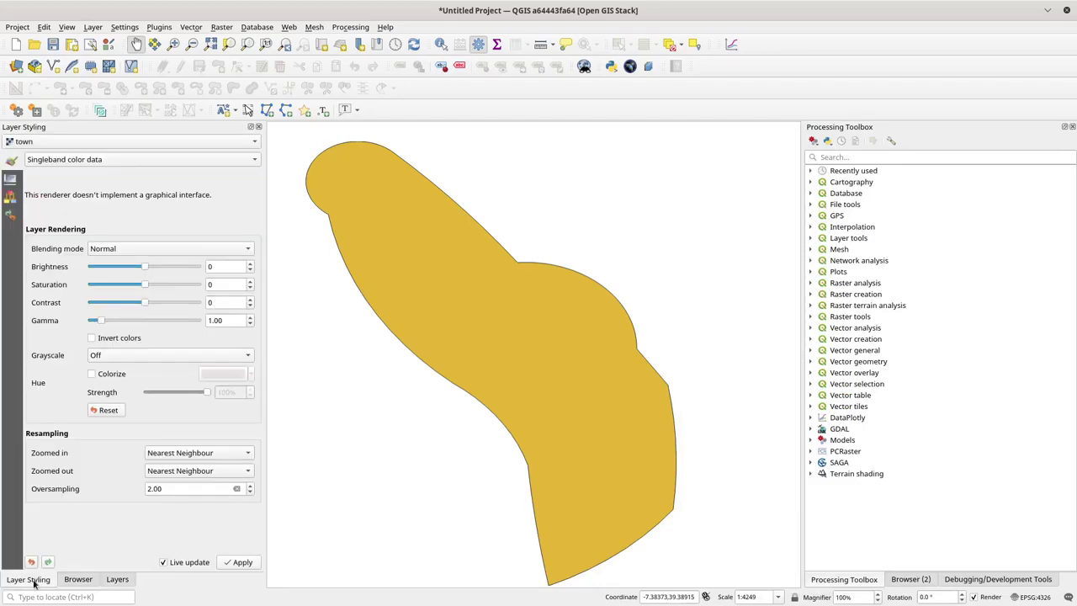
pyautogui.moveTo(31, 580); pyautogui.dragTo(940, 260)
pyautogui.click(16, 44)
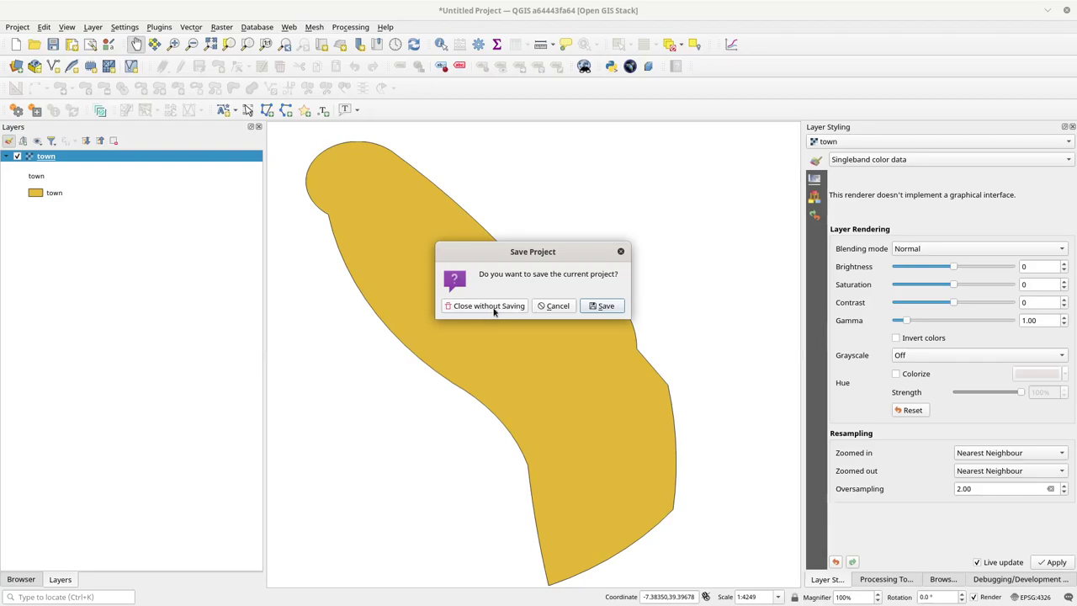
# Step: Start a new project, closing the town project without saving
pyautogui.click(621, 251)
pyautogui.moveTo(581, 366)
pyautogui.mouseDown()
pyautogui.moveTo(635, 359)
pyautogui.moveTo(594, 369)
pyautogui.mouseUp()
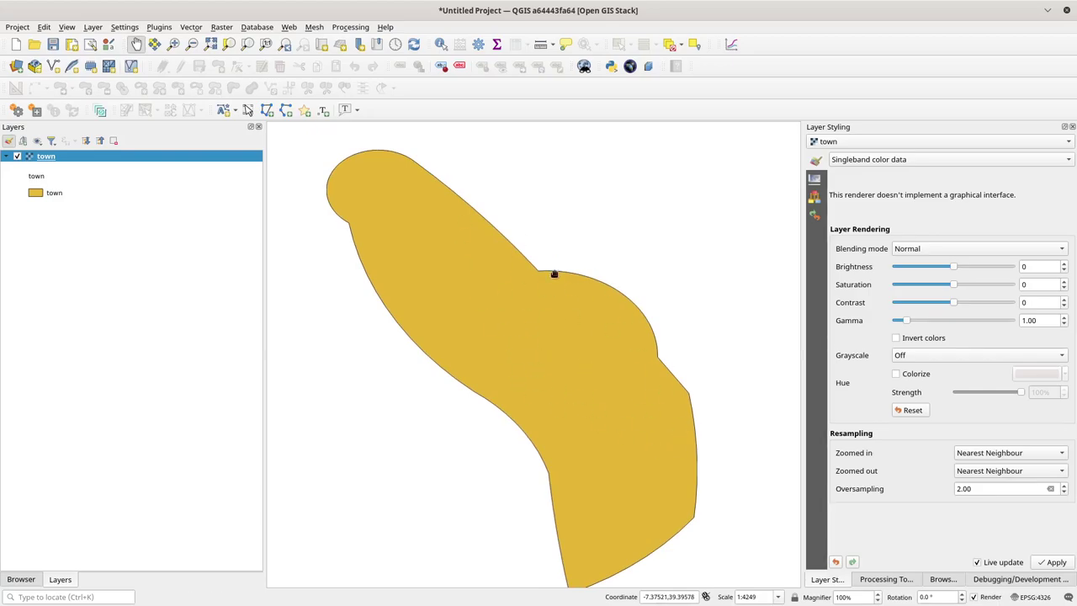
pyautogui.click(19, 48)
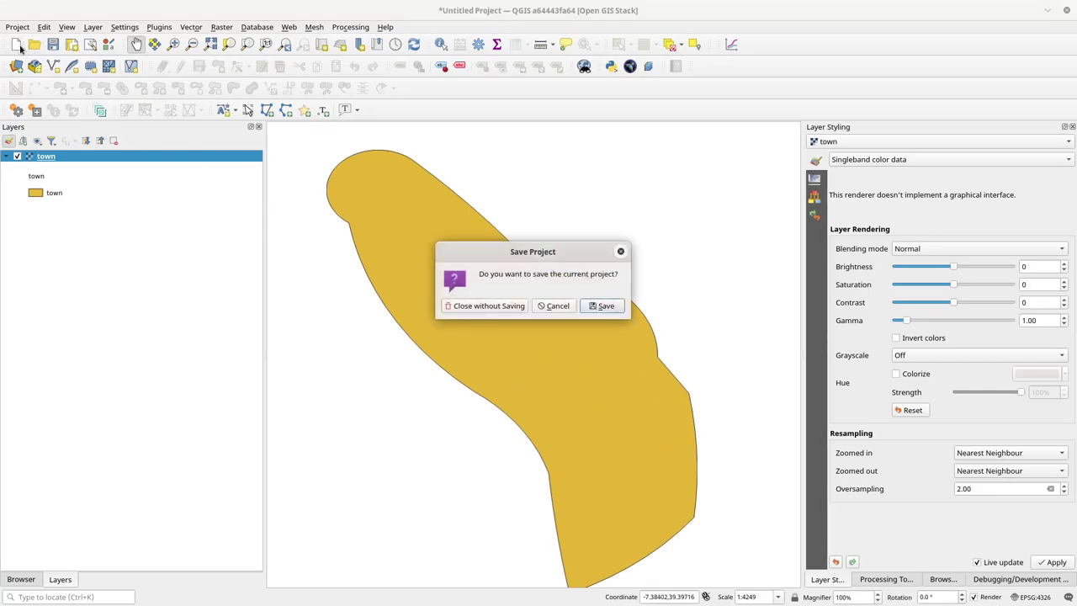
pyautogui.click(493, 305)
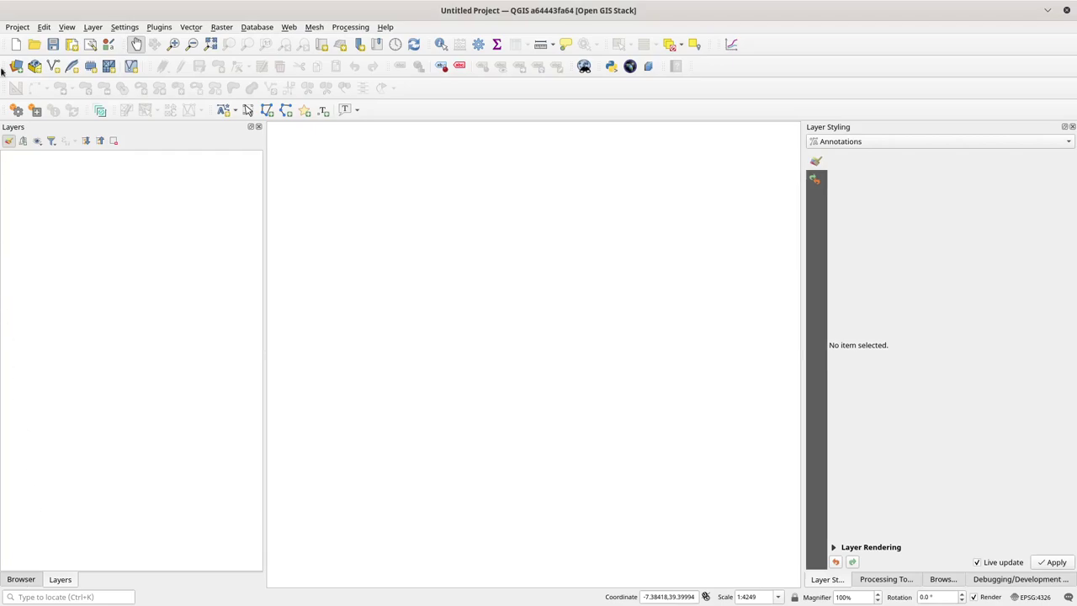
# Step: Reopen the MarvaoBasicMap project from the recent projects list
pyautogui.click(23, 28)
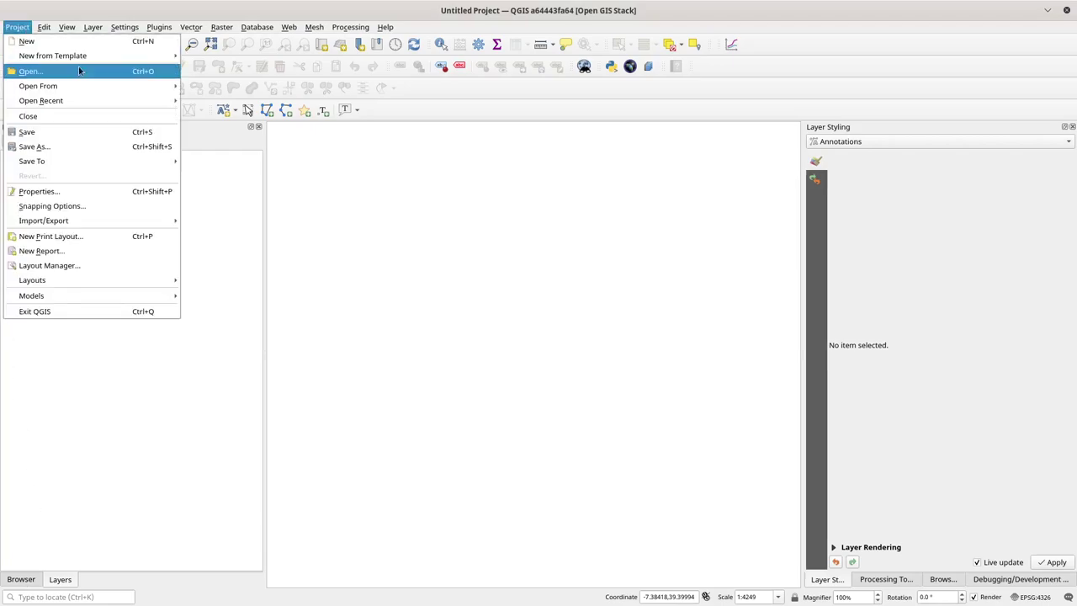
pyautogui.moveTo(126, 102)
pyautogui.click(229, 101)
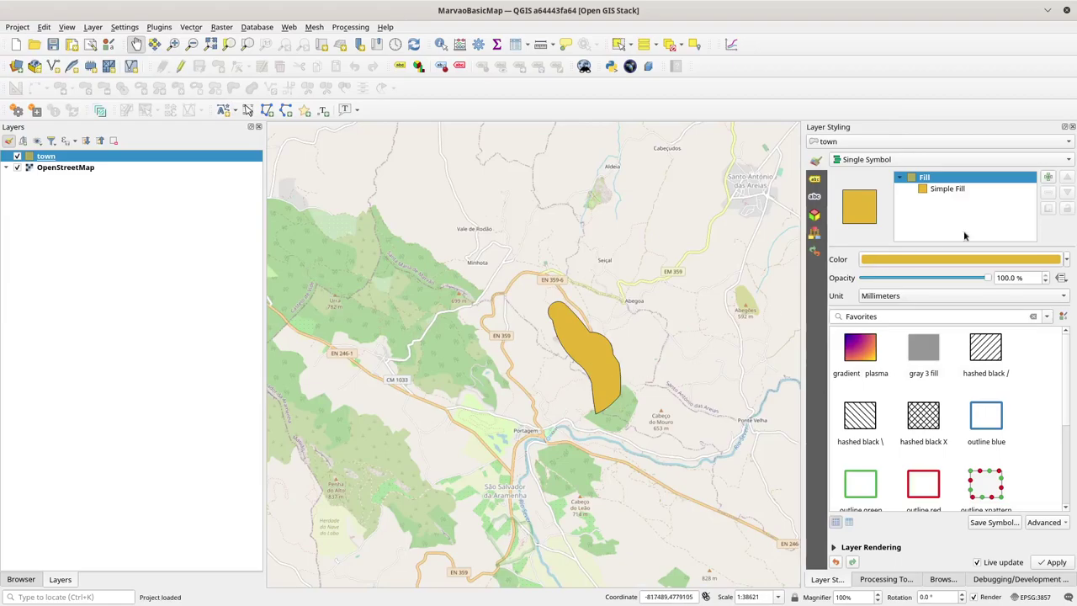
# Step: Change the town symbol layer to Outline: Simple Line and add a blue fill layer
pyautogui.click(949, 190)
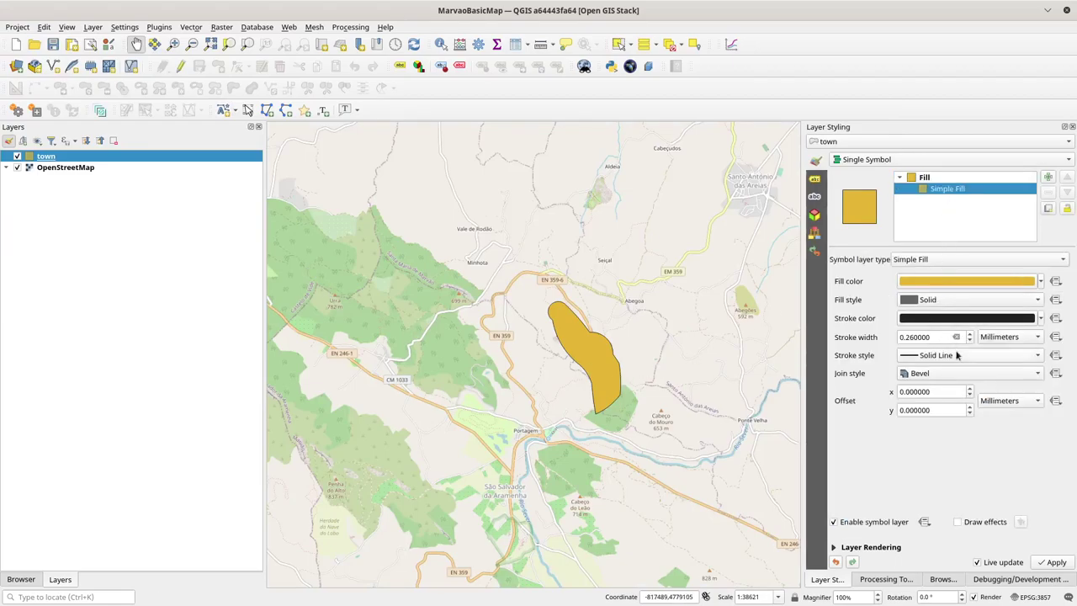
pyautogui.click(944, 301)
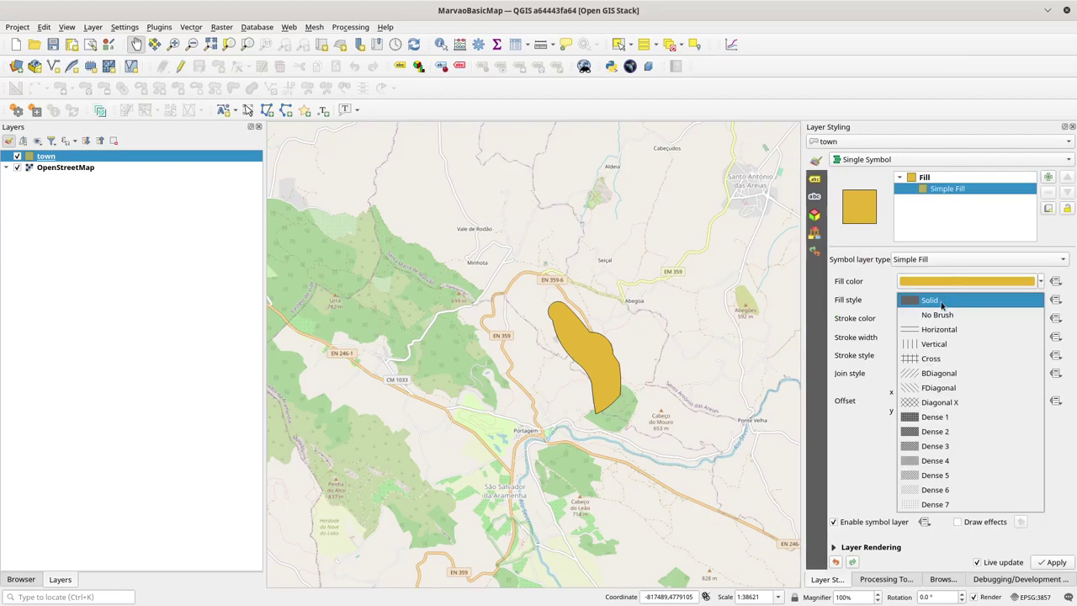
pyautogui.click(945, 196)
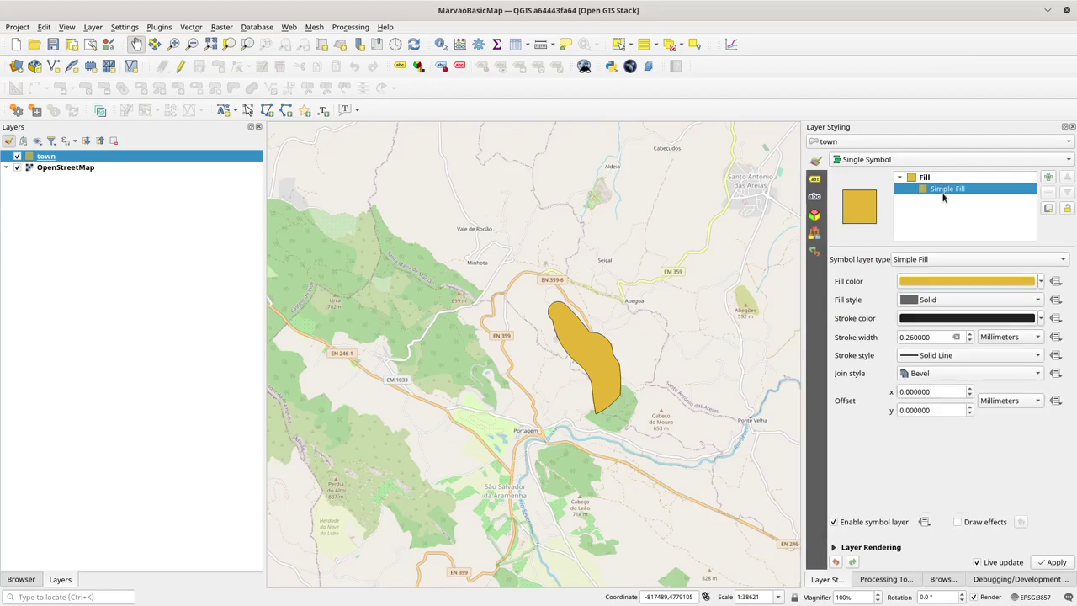
pyautogui.click(936, 261)
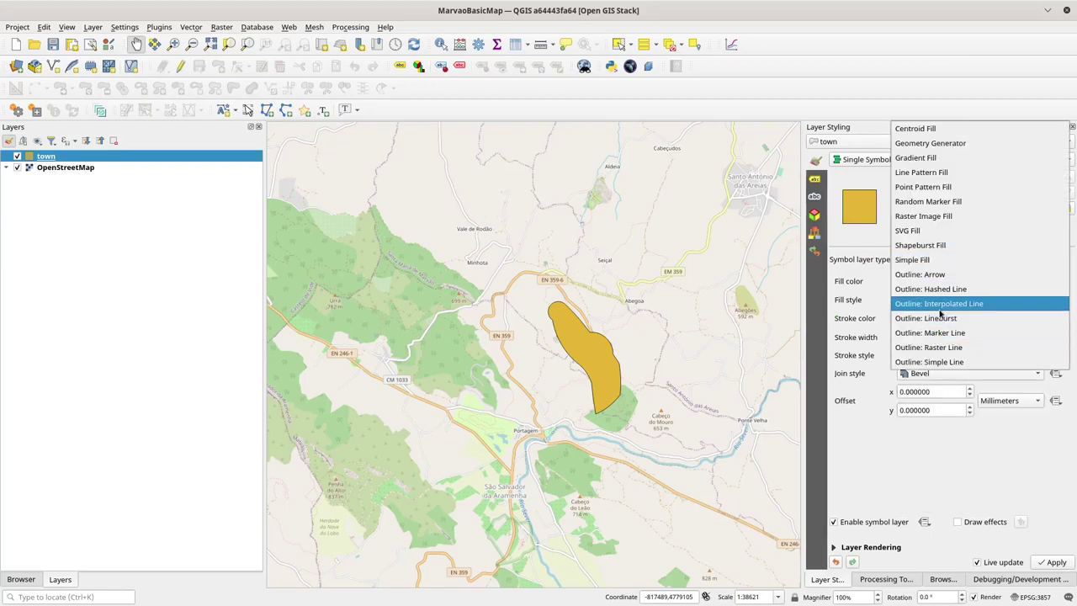
pyautogui.click(932, 364)
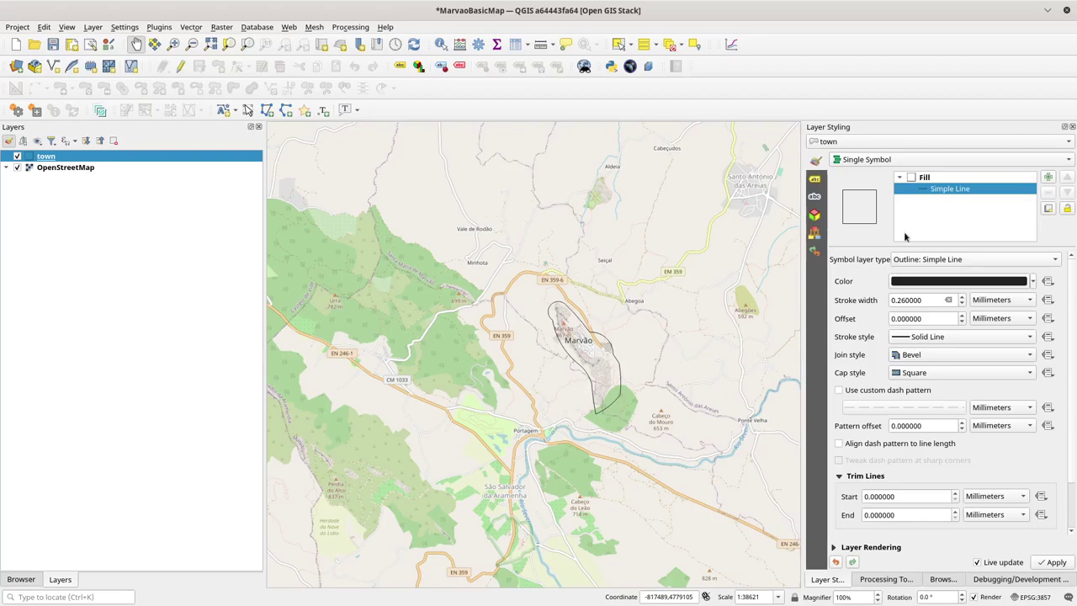
pyautogui.click(1050, 178)
pyautogui.click(968, 200)
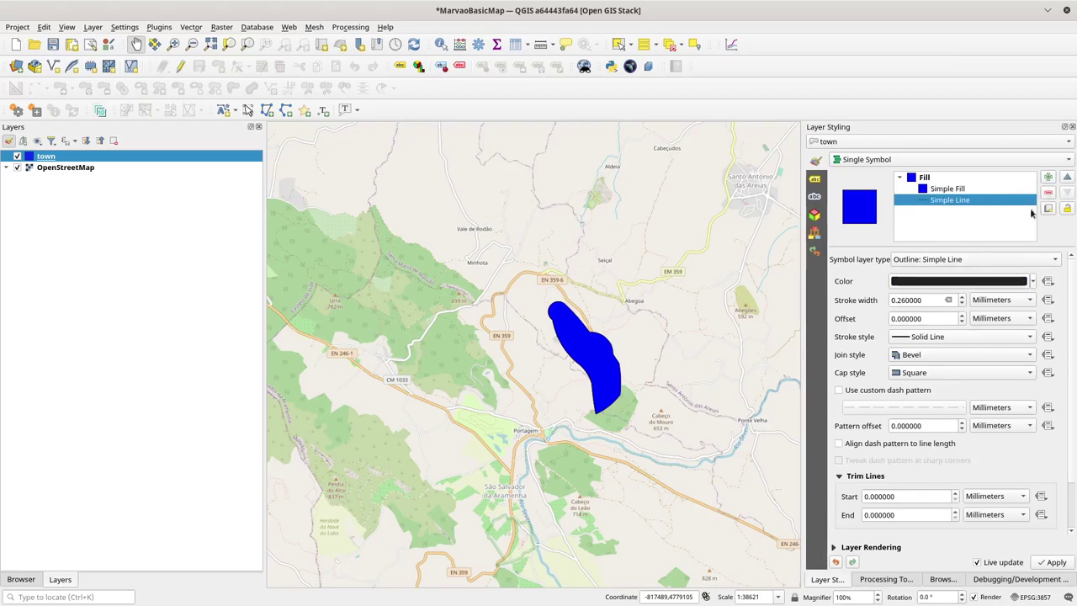
pyautogui.click(932, 261)
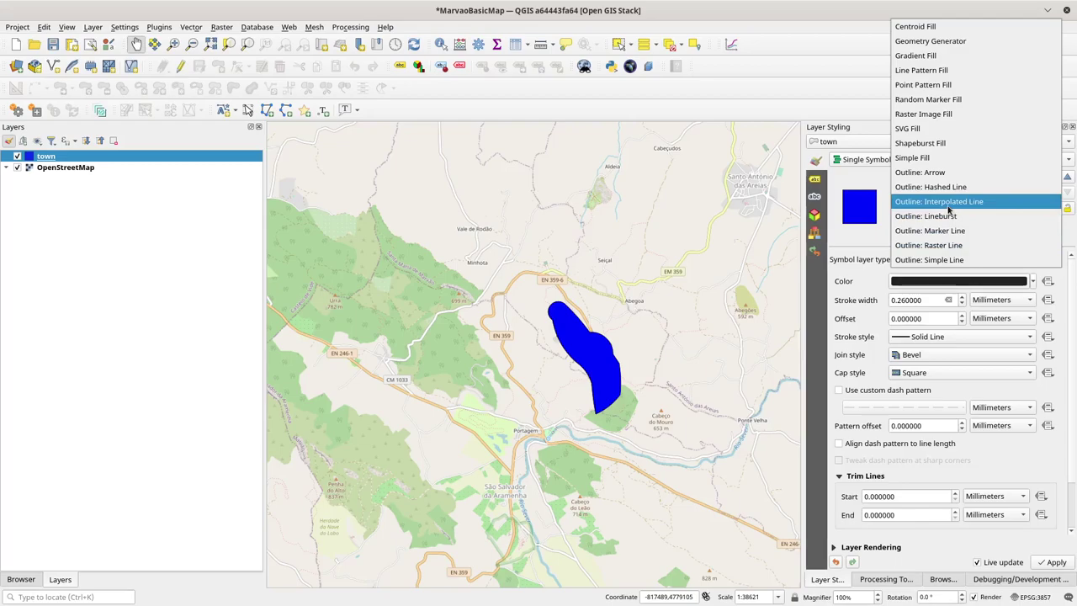
# Step: Make the town outline a Hashed Line and set the Simple Fill style to No Brush
pyautogui.click(953, 203)
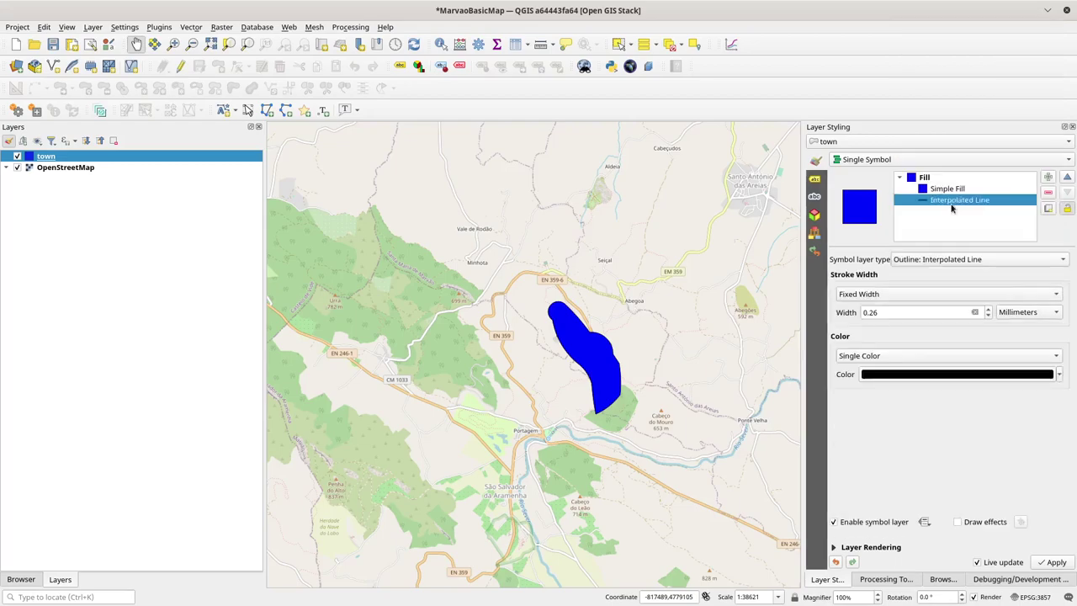
pyautogui.click(920, 261)
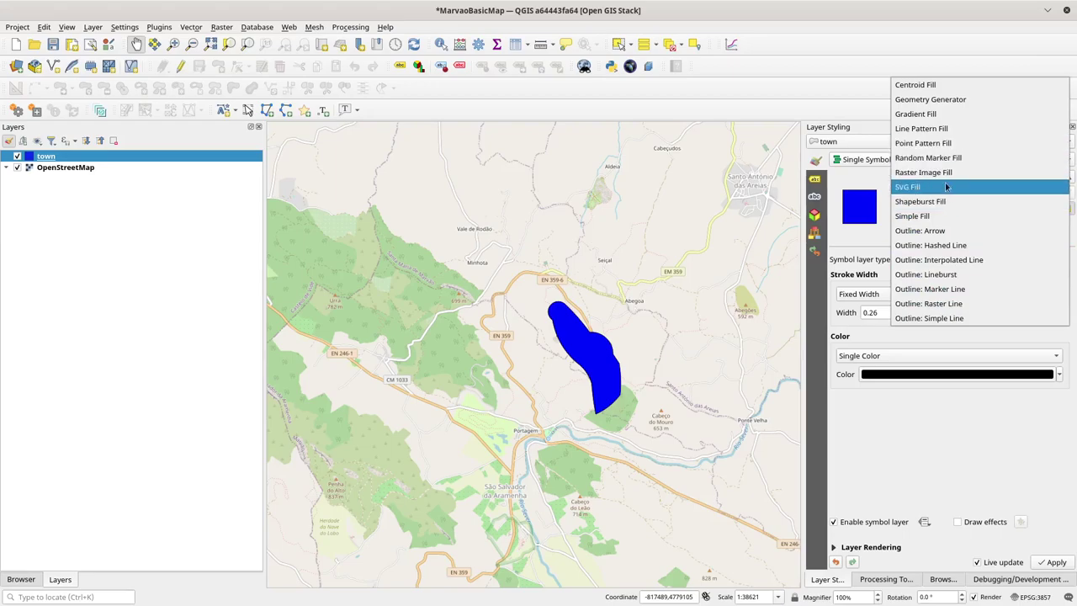
pyautogui.click(951, 245)
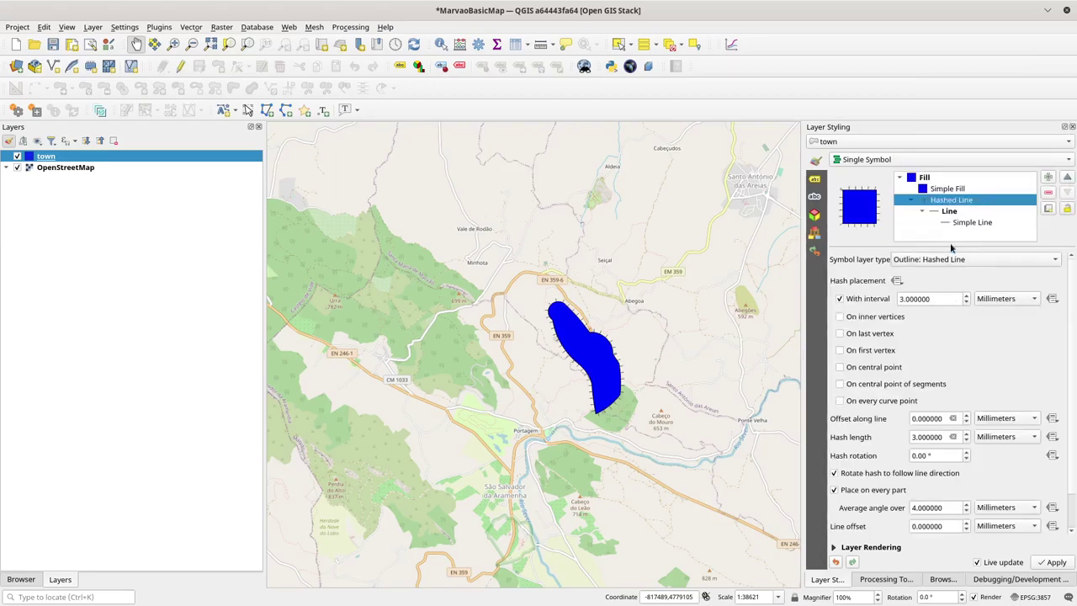
pyautogui.click(940, 190)
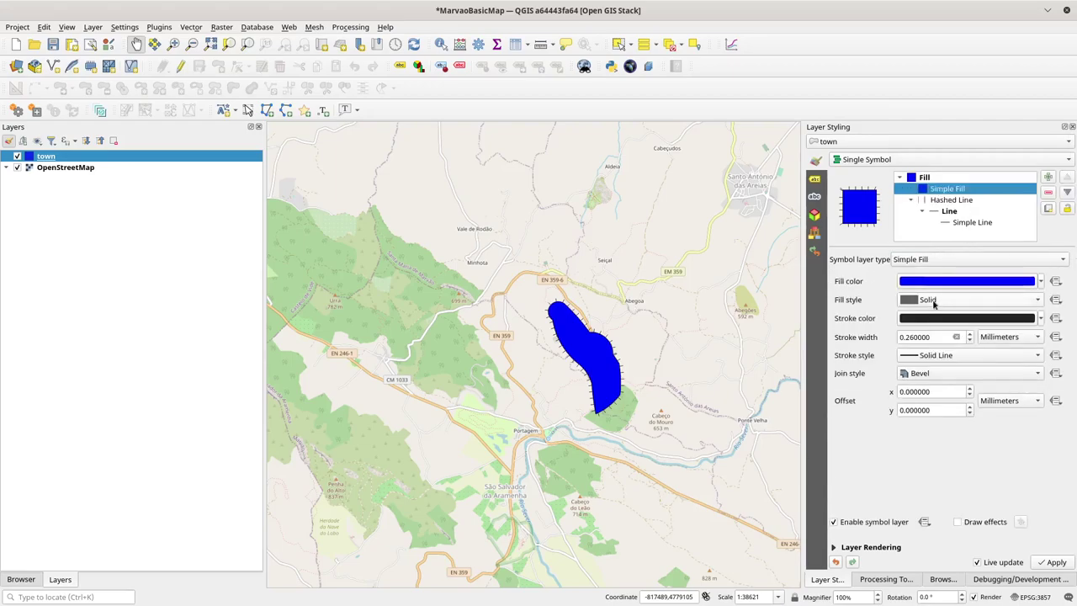
pyautogui.click(935, 303)
pyautogui.click(937, 315)
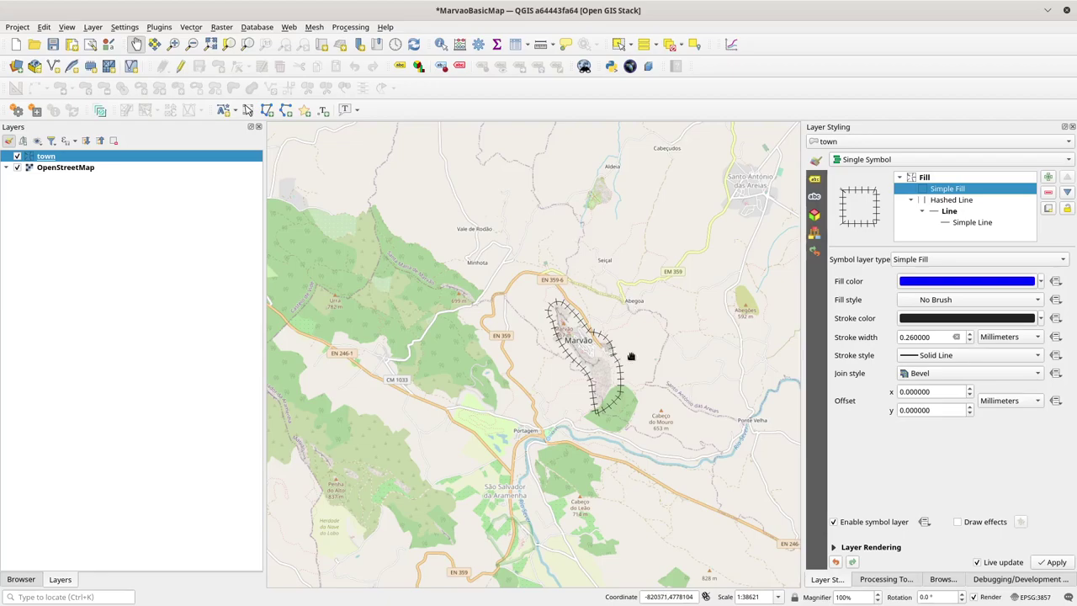
# Step: Keep interval hash placement on the town outline but disable hashes on inner vertices
pyautogui.click(950, 203)
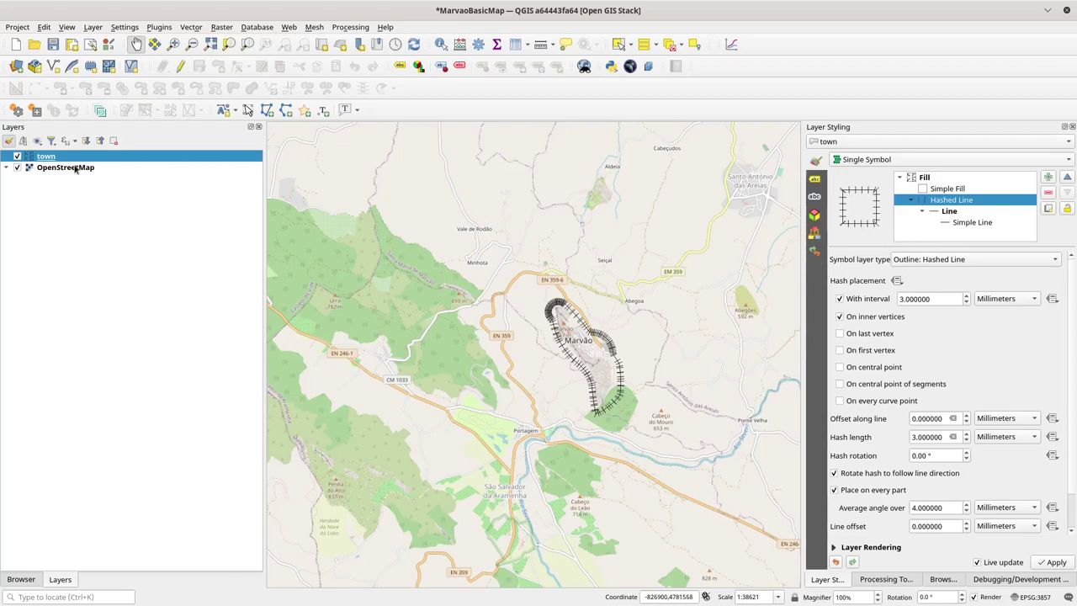
pyautogui.rightClick(48, 160)
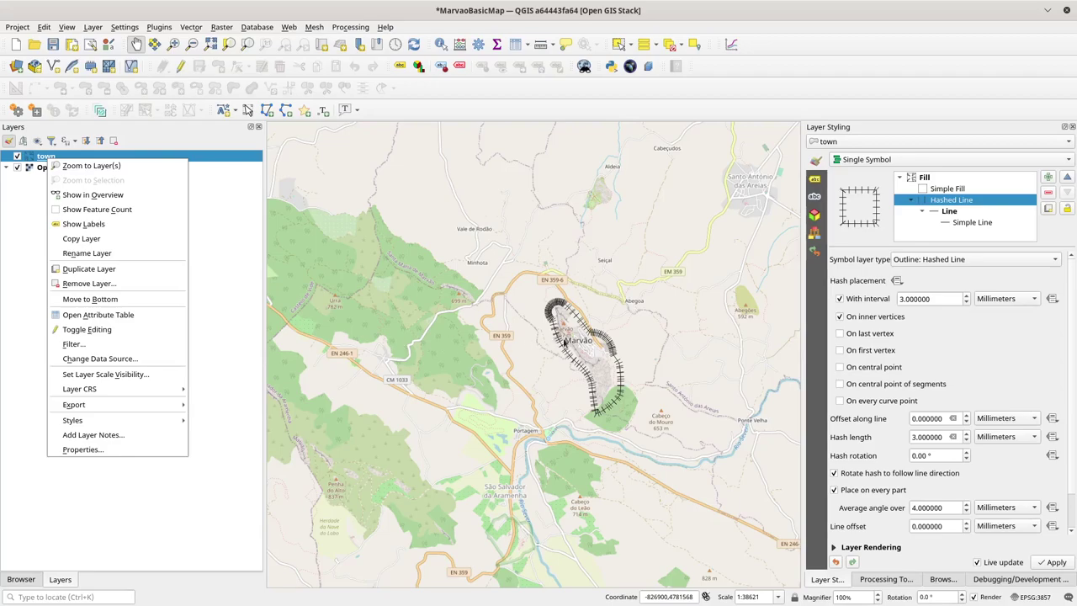
pyautogui.click(855, 305)
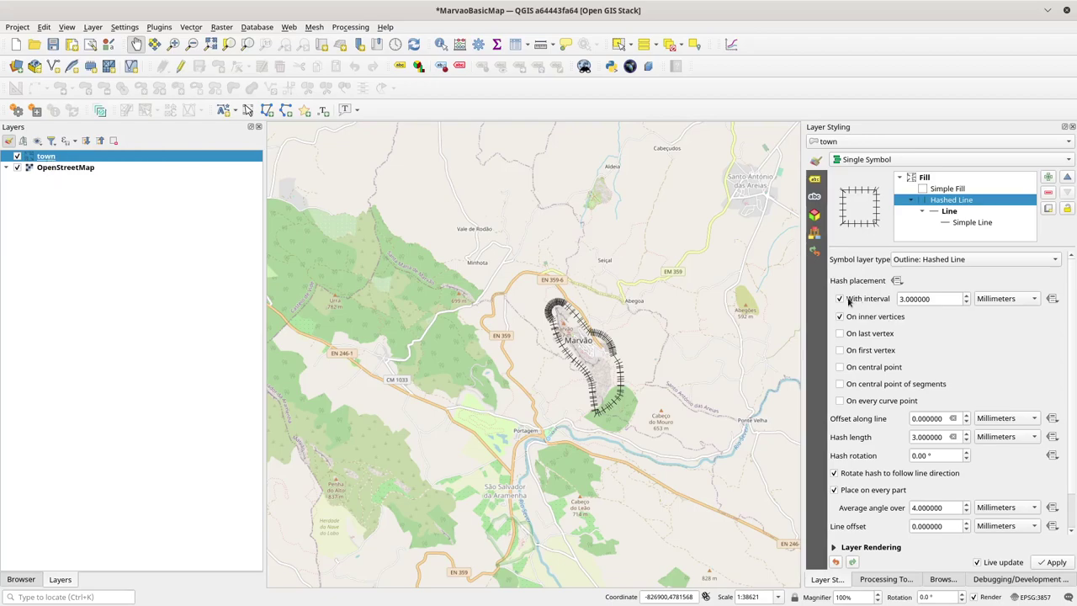
pyautogui.click(849, 301)
pyautogui.click(849, 301)
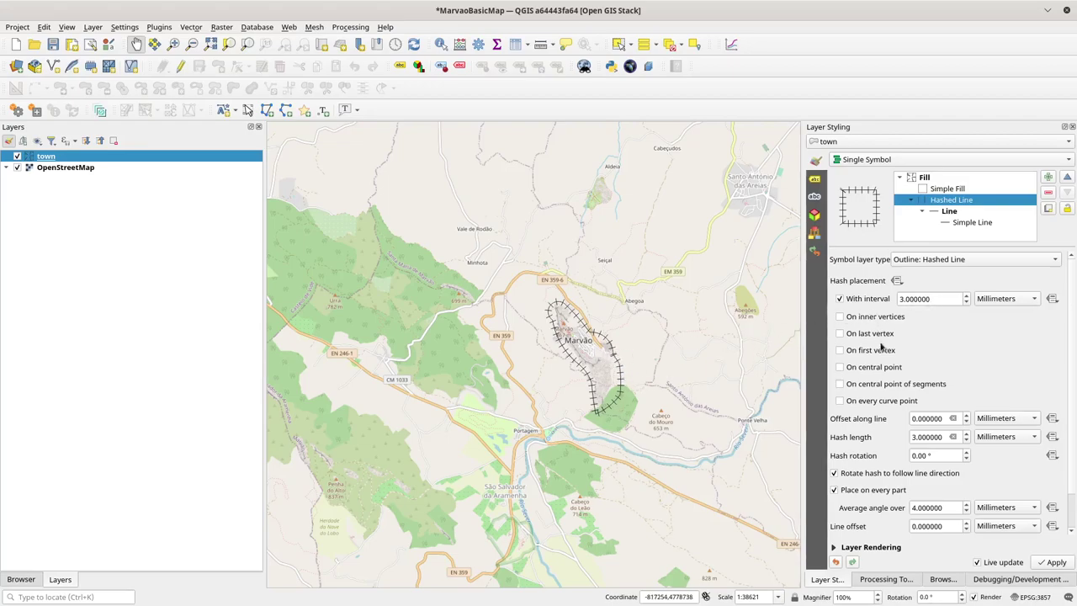
pyautogui.click(879, 403)
# Step: Rename the town layer to 'Town'
pyautogui.rightClick(39, 158)
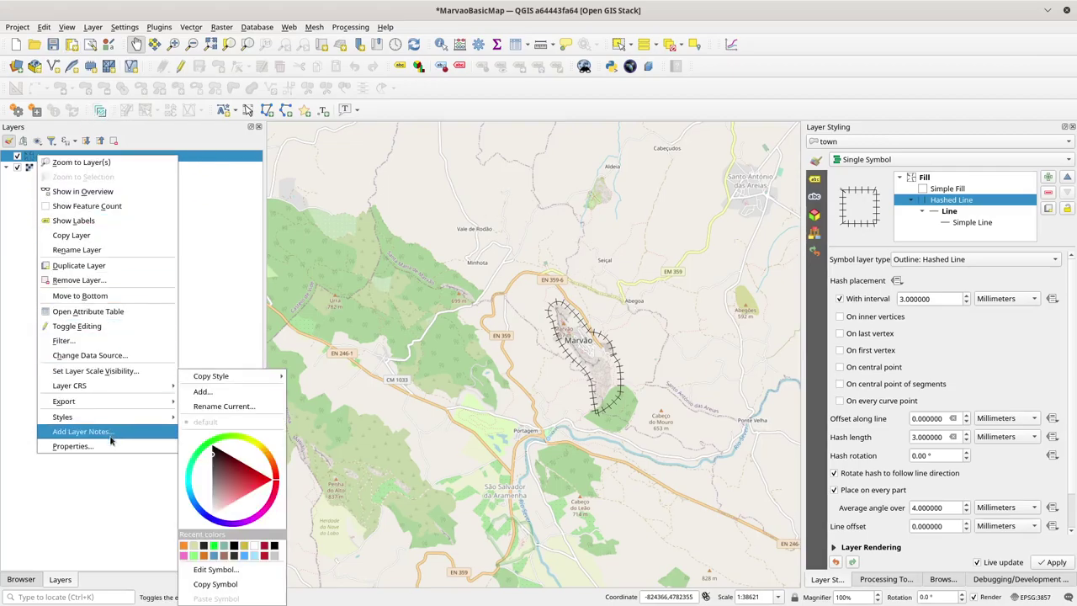
pyautogui.click(79, 255)
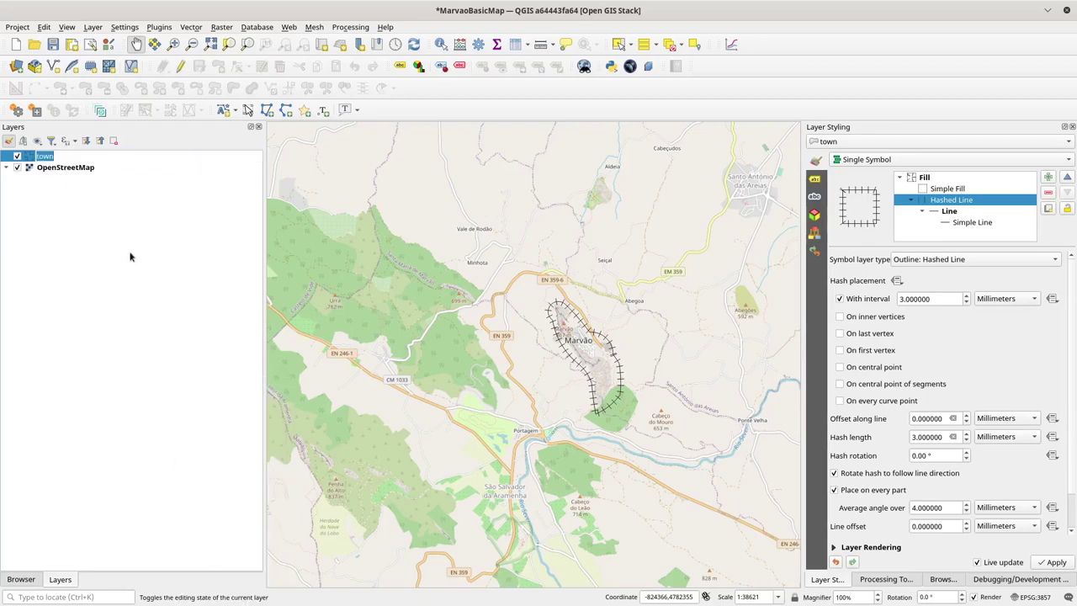
pyautogui.write('Town')
pyautogui.press('Return')
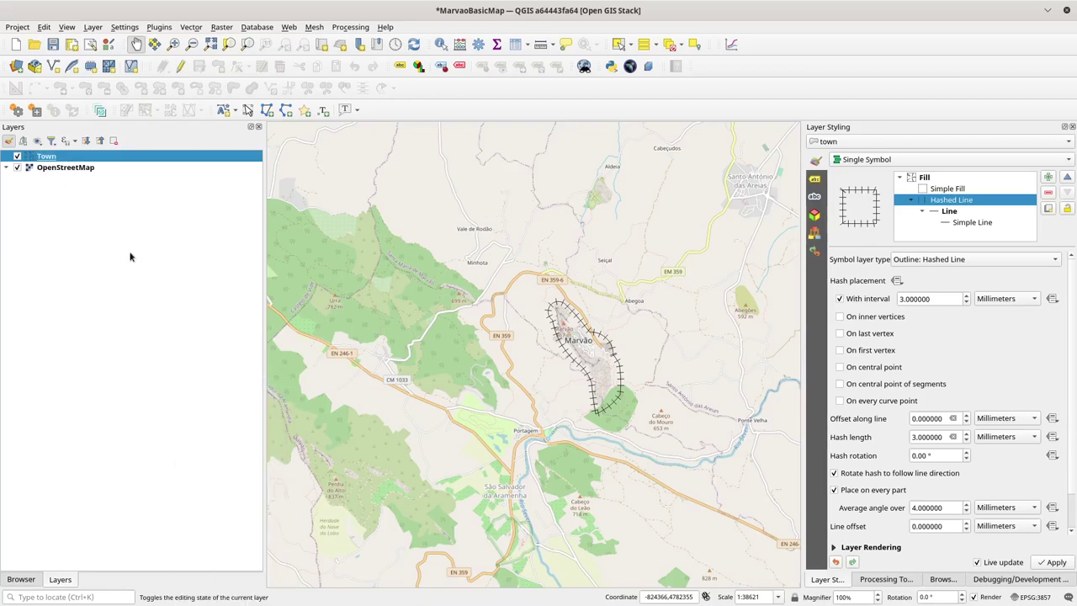
pyautogui.click(84, 168)
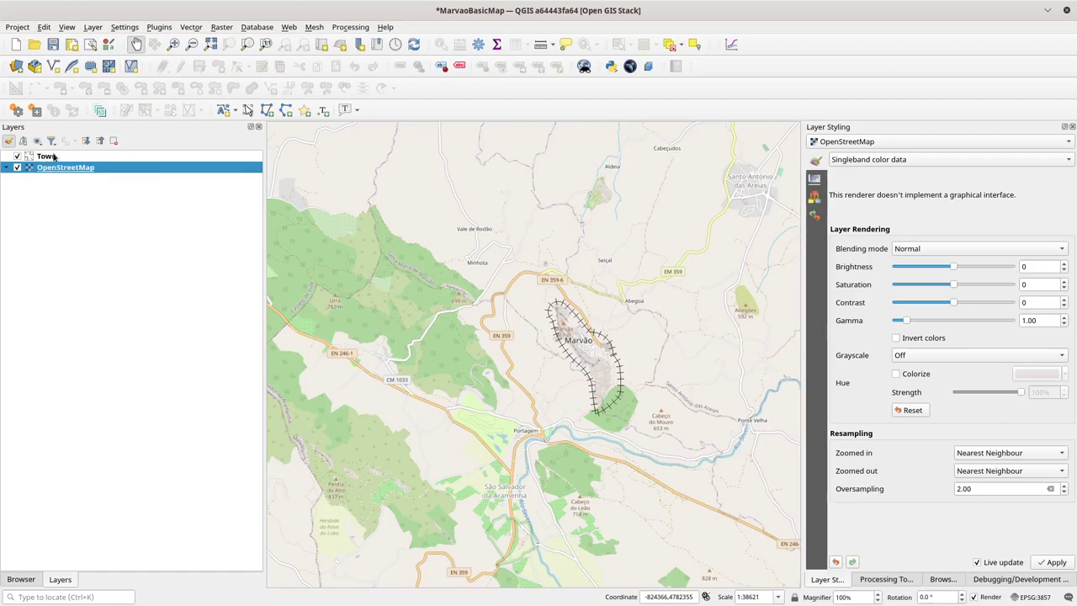
# Step: Create a group named 'Marvao', move Town into it, and place it above OpenStreetMap
pyautogui.rightClick(48, 157)
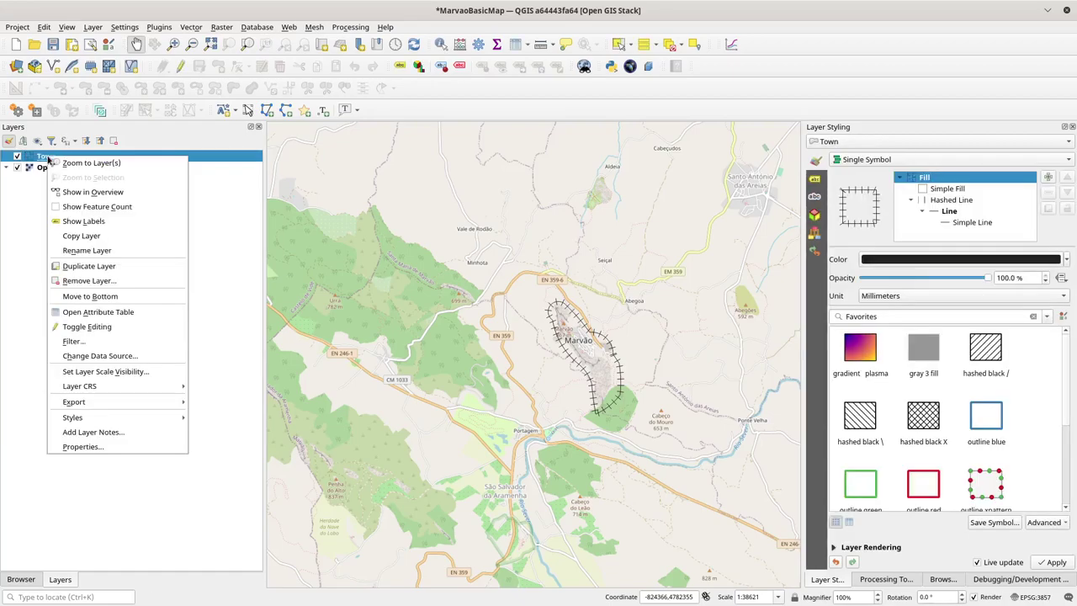
pyautogui.click(26, 247)
pyautogui.rightClick(50, 216)
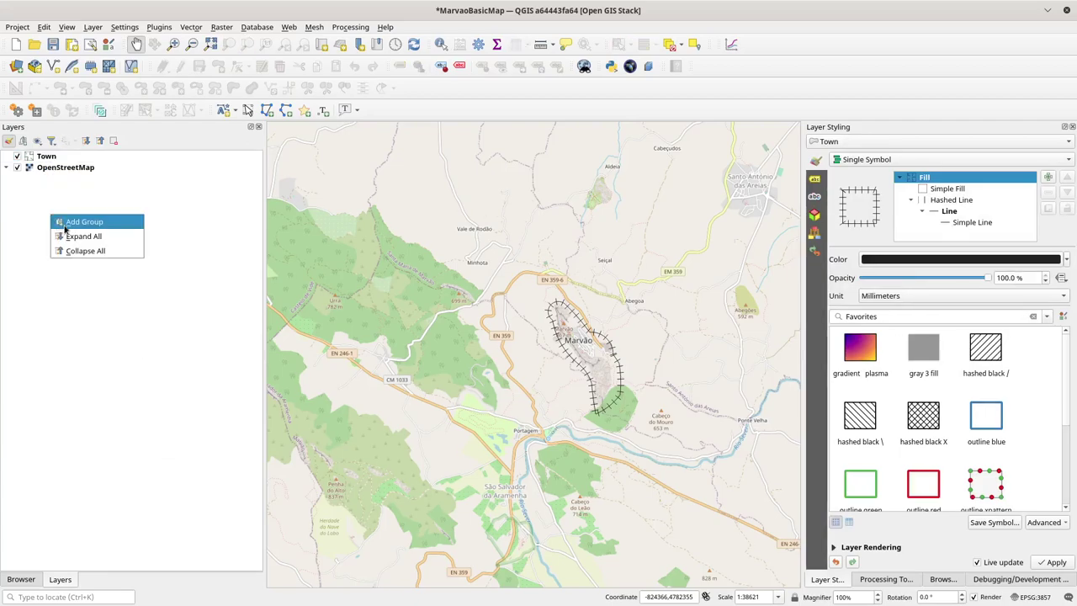
pyautogui.click(69, 222)
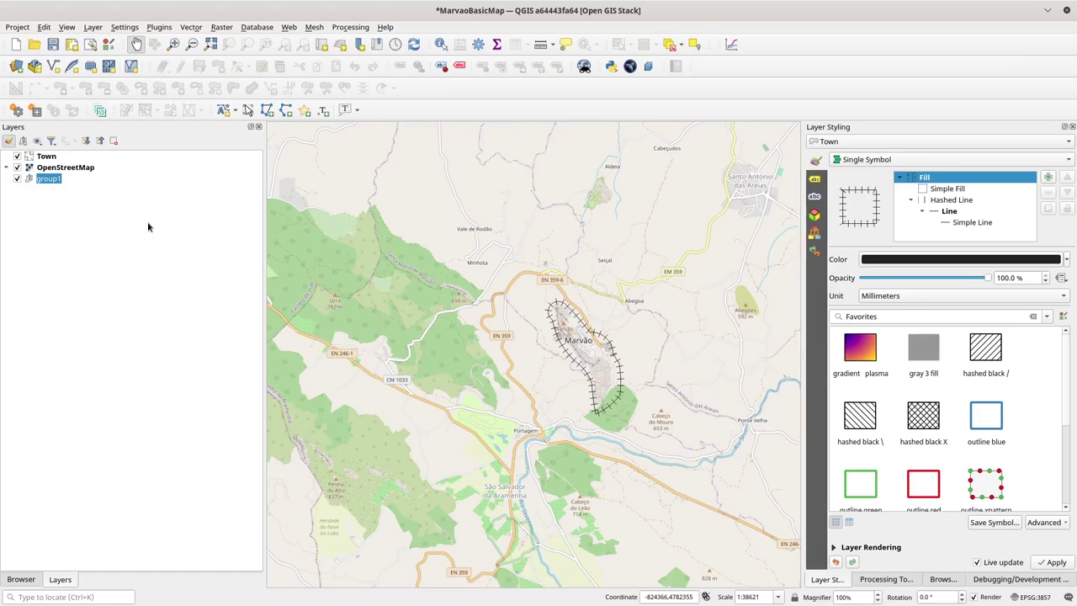
pyautogui.write('Marvao')
pyautogui.press('Return')
pyautogui.moveTo(52, 158); pyautogui.dragTo(43, 187)
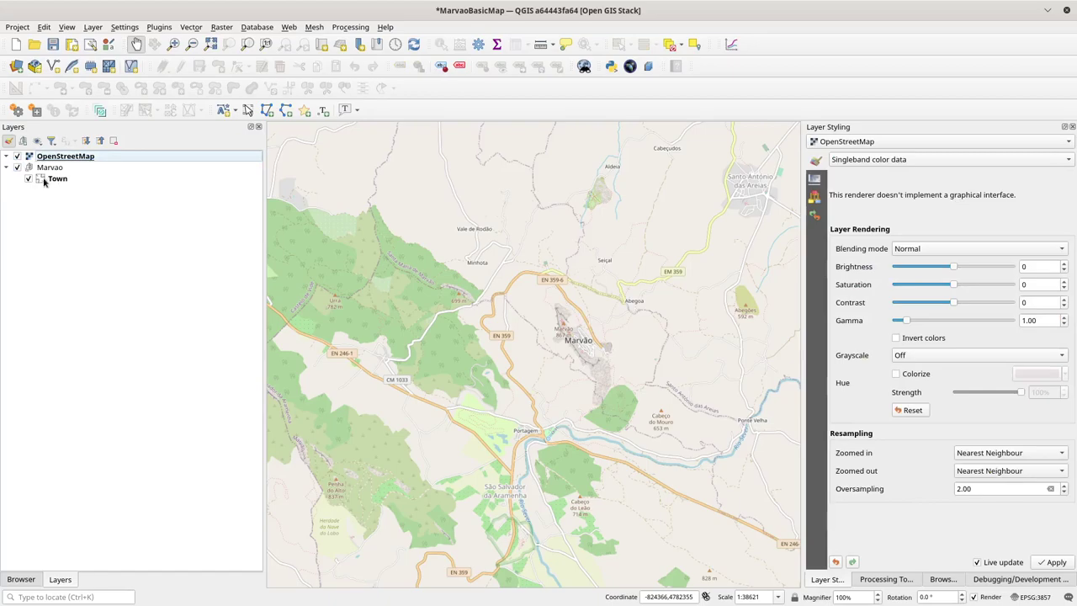
pyautogui.moveTo(32, 168); pyautogui.dragTo(42, 154)
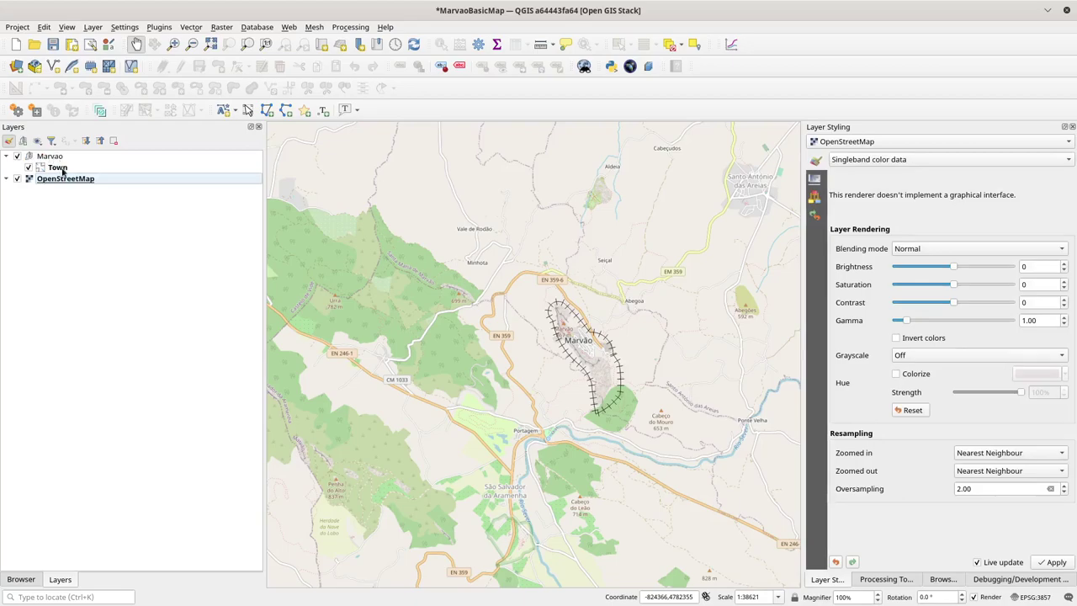
# Step: Save the Marvao group's WMS data: short name 'Marvao', title 'A simple map of Marvão, Portugal'
pyautogui.click(52, 159)
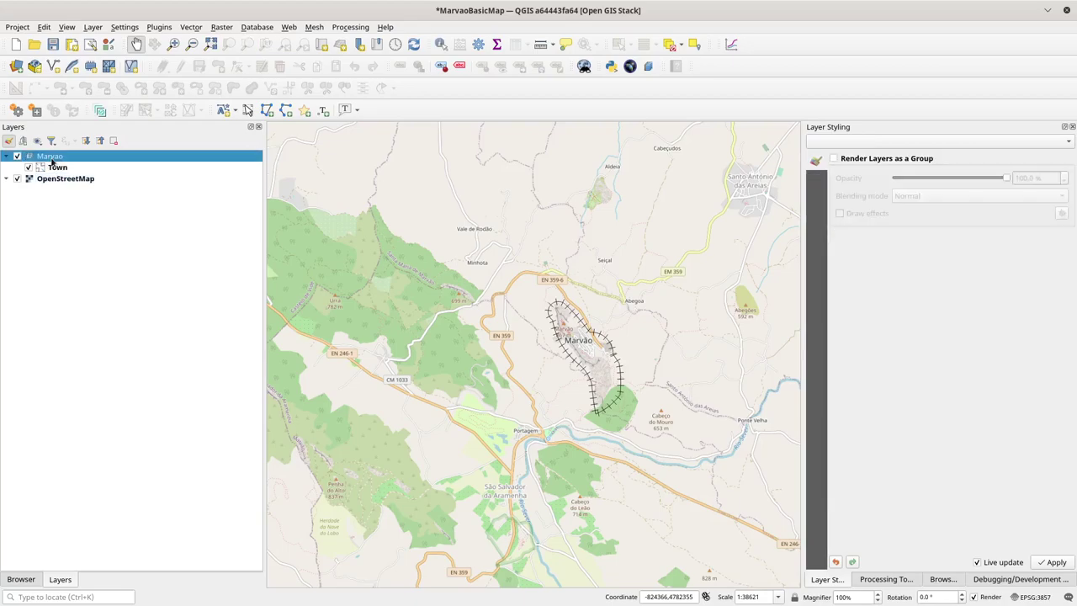
pyautogui.rightClick(52, 160)
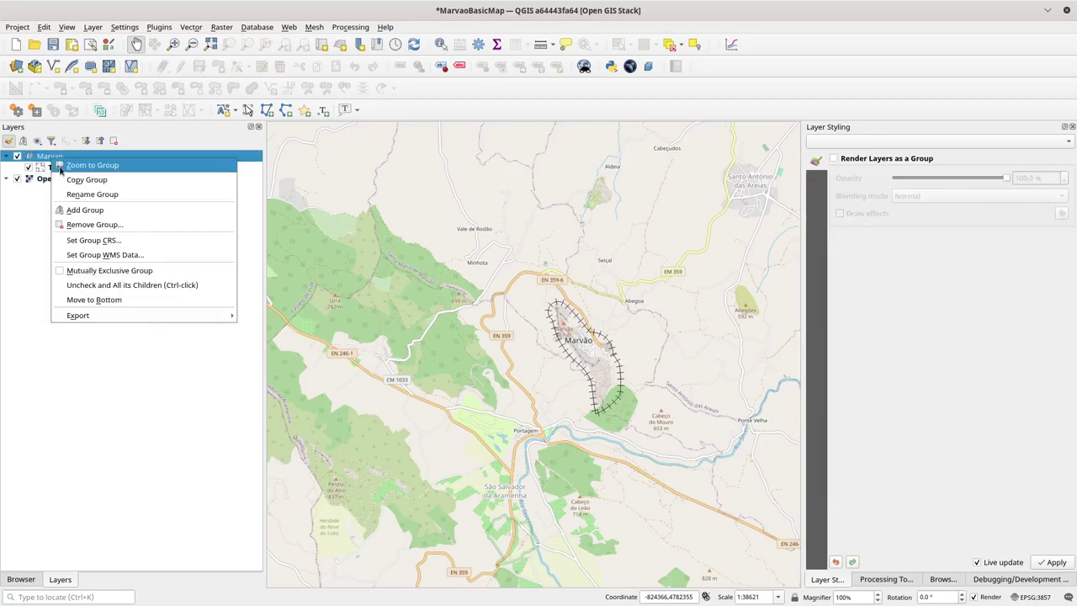
pyautogui.click(112, 257)
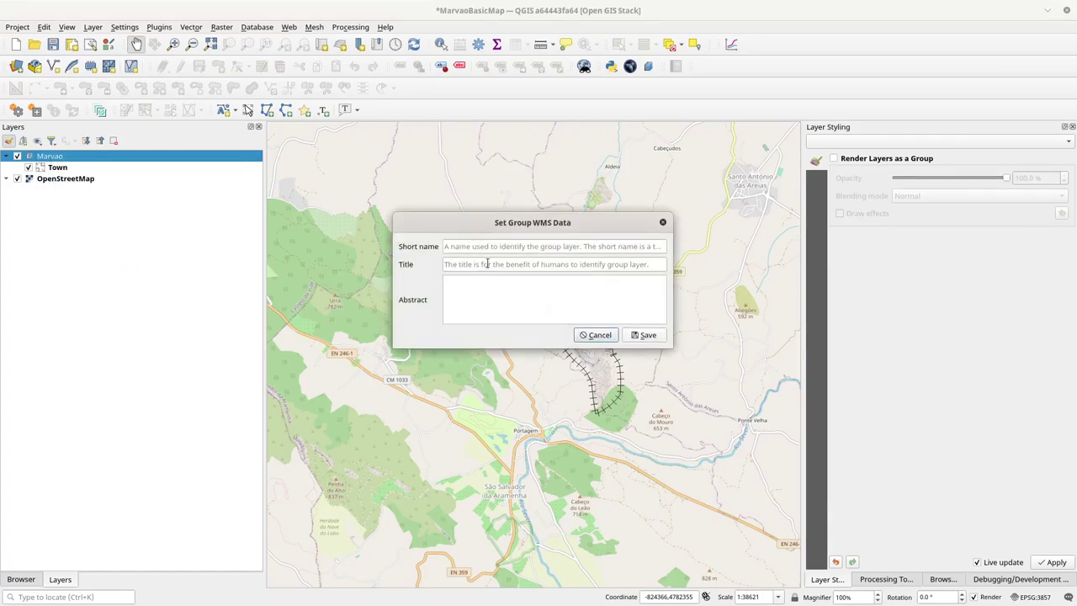
pyautogui.write('Marvao')
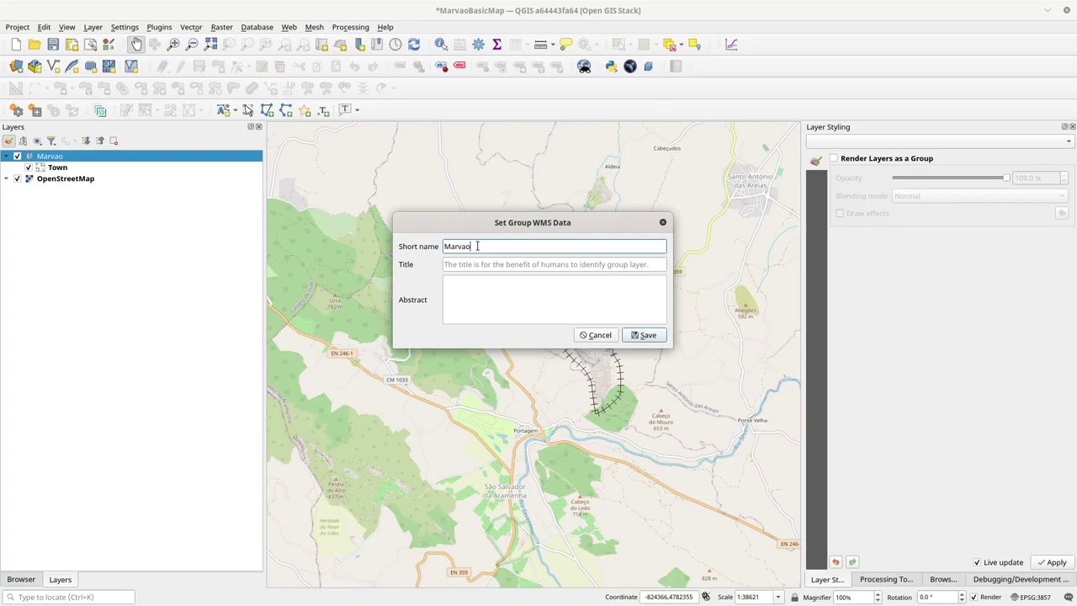
pyautogui.press('Tab')
pyautogui.write('A')
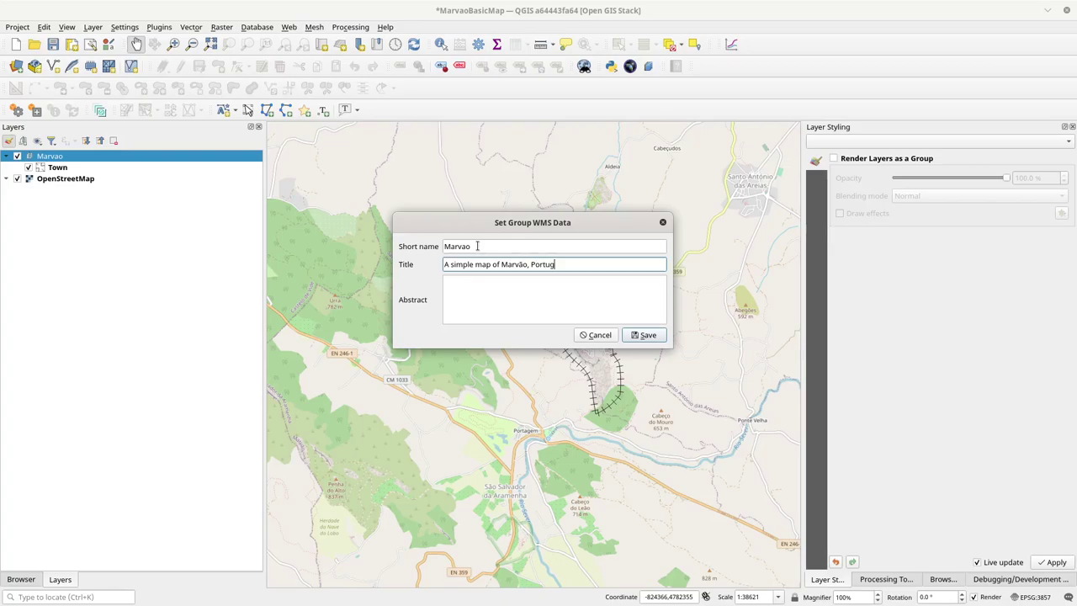
pyautogui.click(549, 293)
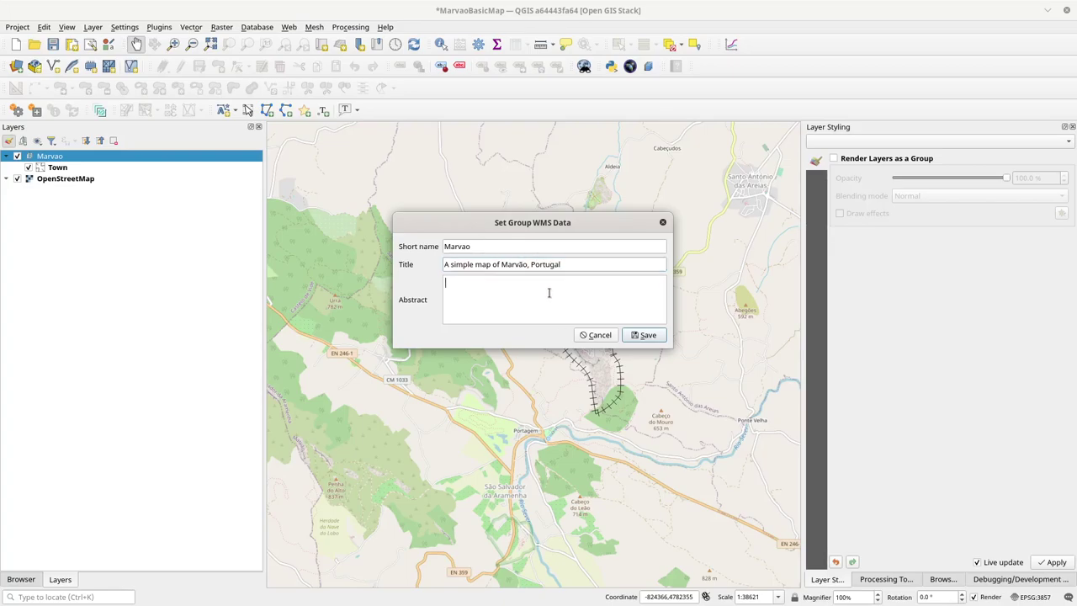
pyautogui.click(636, 337)
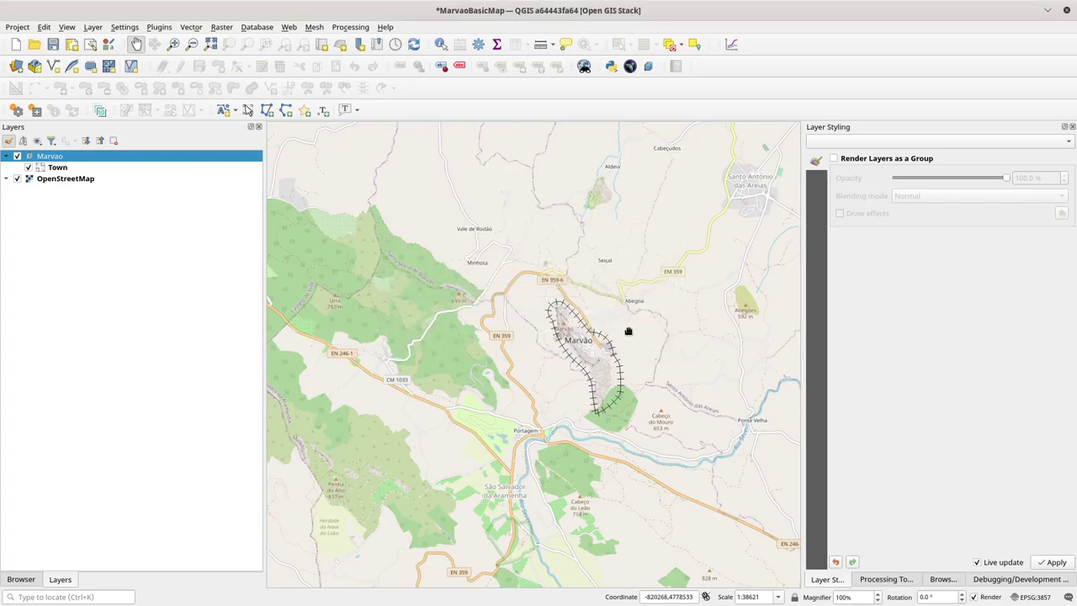
pyautogui.rightClick(57, 158)
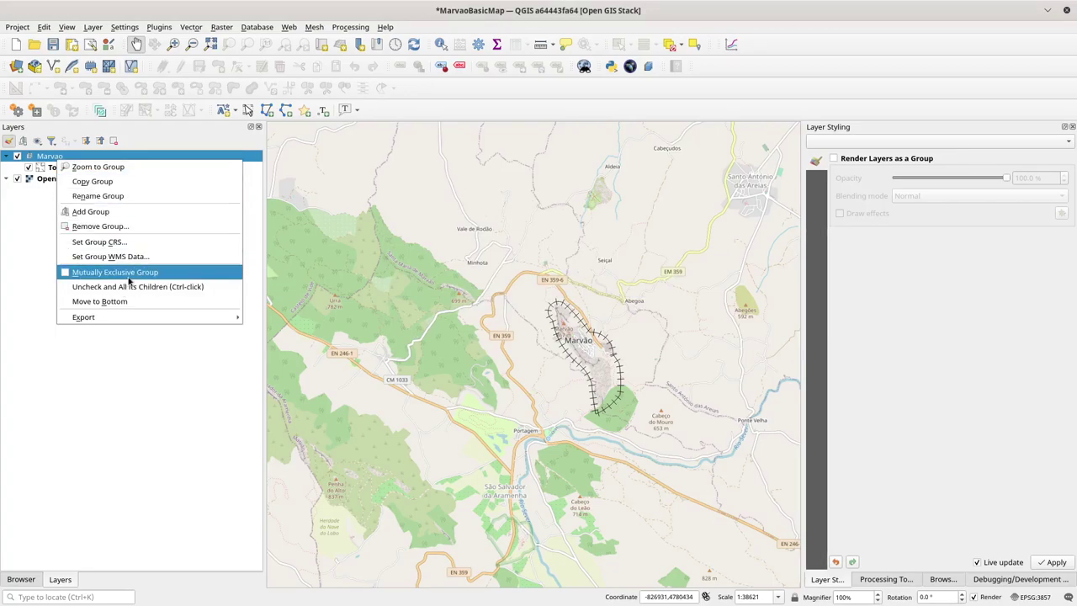
# Step: Open the Town layer's properties, then switch to the Marvão Basic Map page in Firefox
pyautogui.click(14, 221)
pyautogui.click(46, 169)
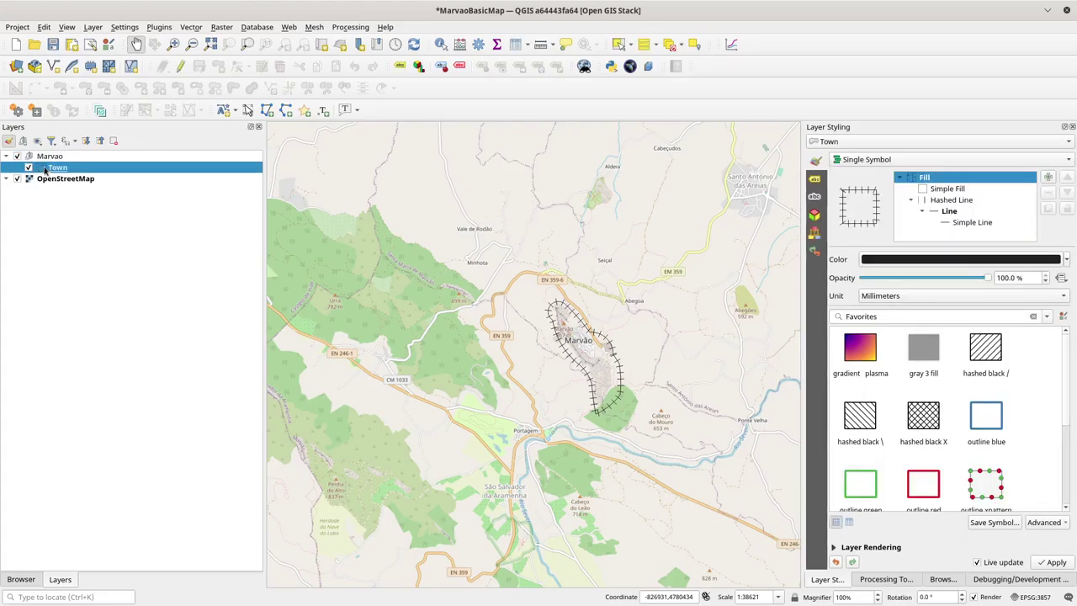
pyautogui.doubleClick(47, 168)
pyautogui.hotkey('alt', 'Tab')
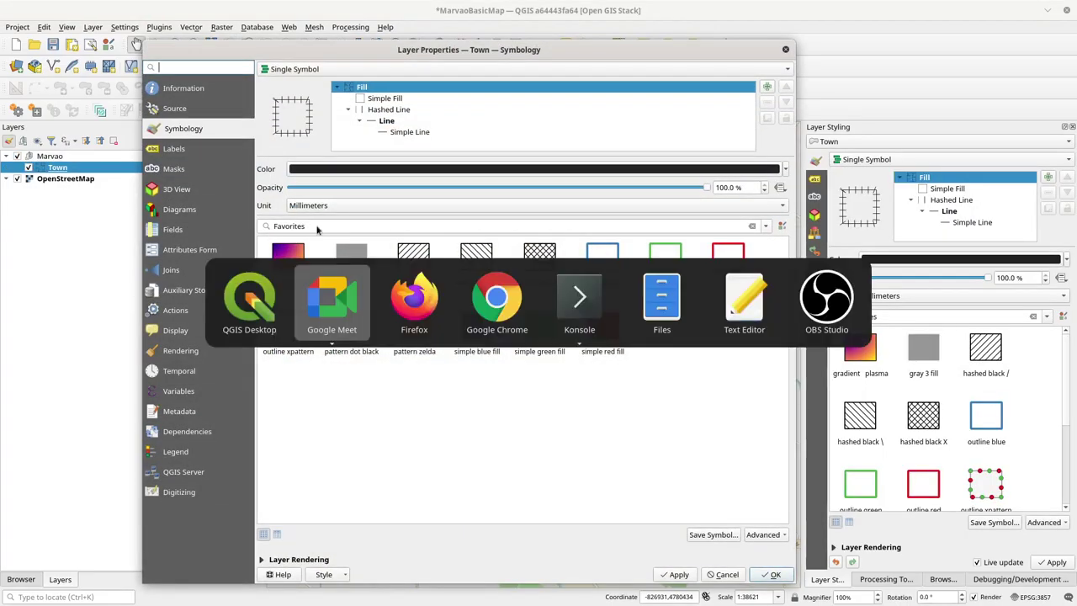
pyautogui.hotkey('alt', 'Tab')
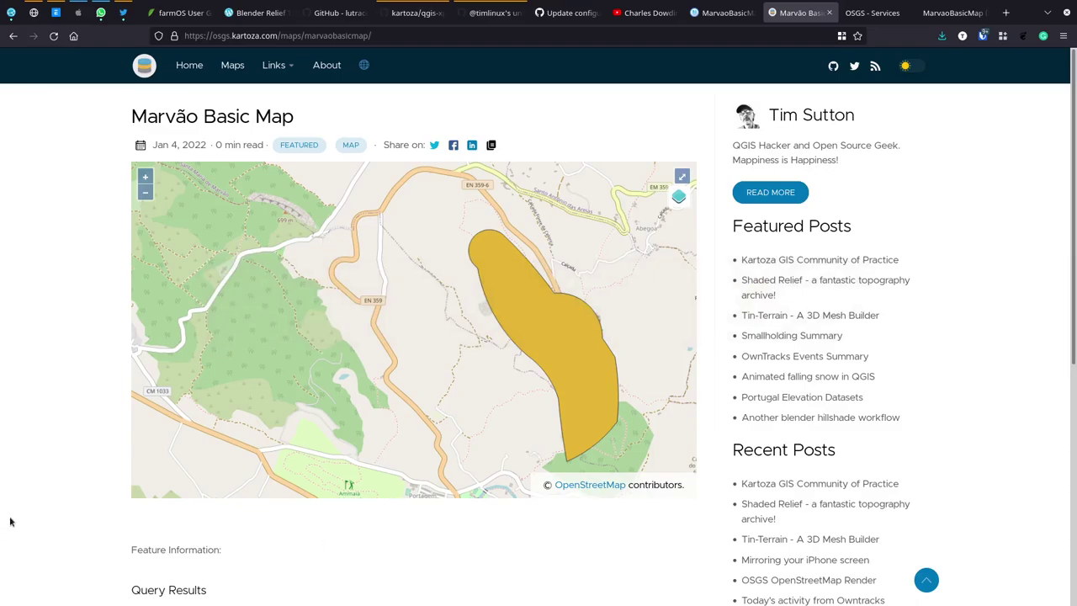
# Step: Check the town feature's query results, then return to the Town layer properties in QGIS
pyautogui.scroll(-3, 58, 500)
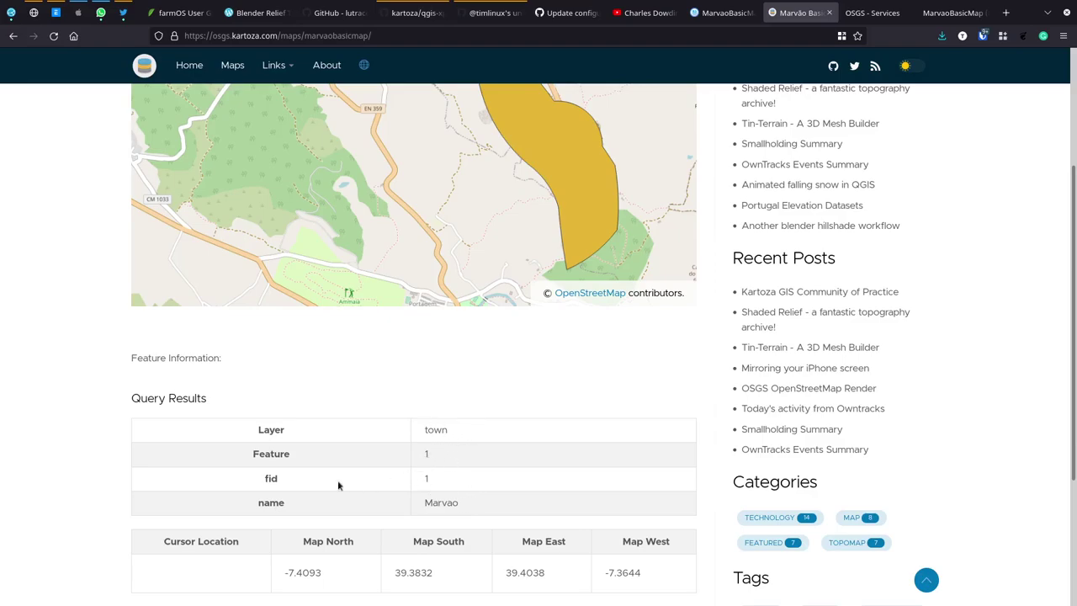
pyautogui.hotkey('alt', 'Tab')
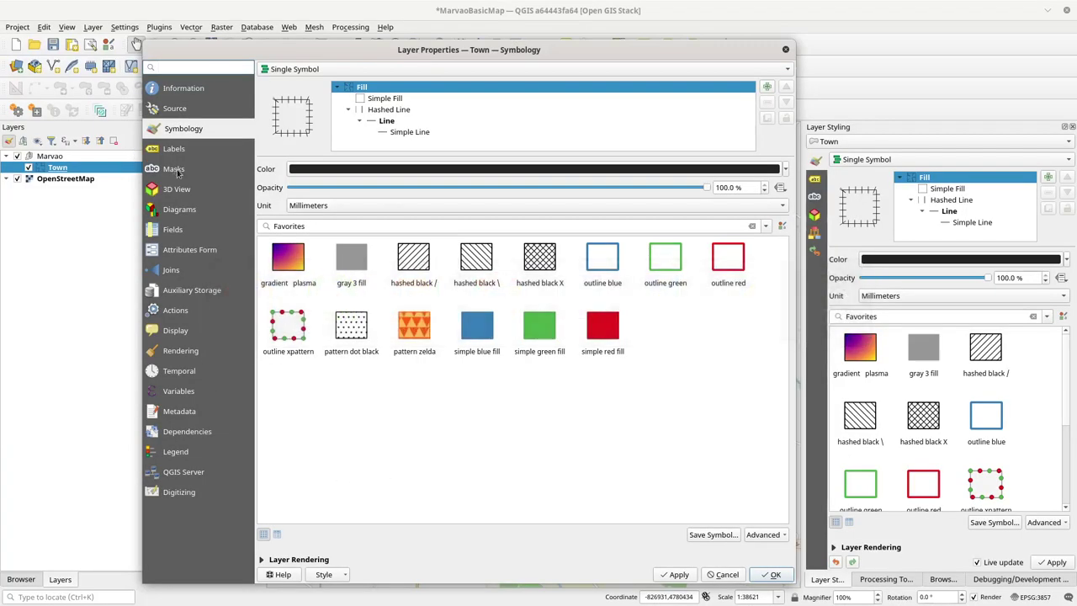
# Step: In the Town layer's Fields page, set the fid field to not be exposed via WMS
pyautogui.click(188, 230)
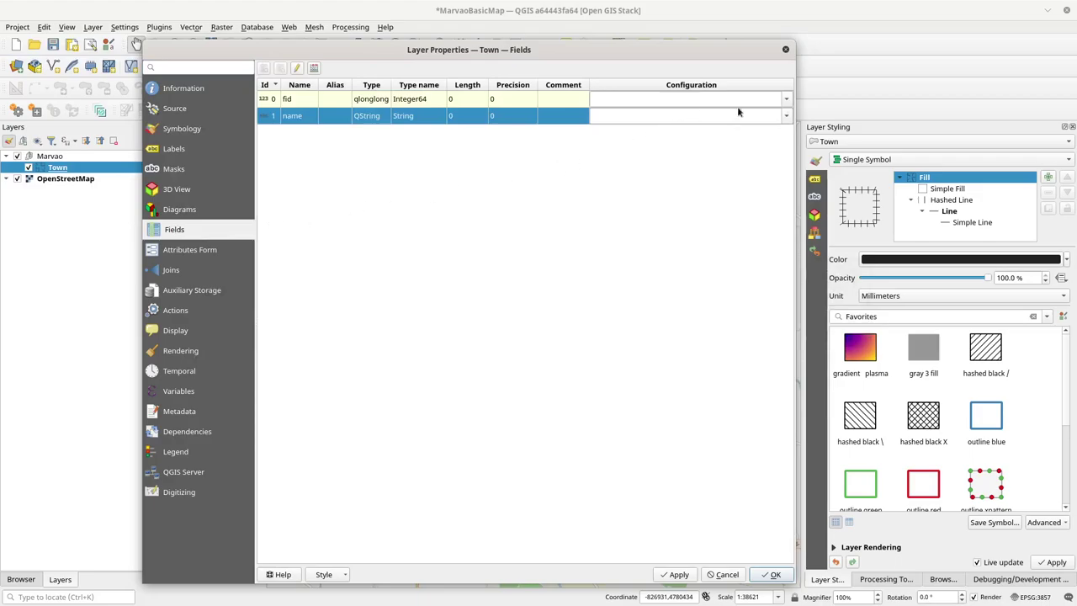
pyautogui.click(787, 101)
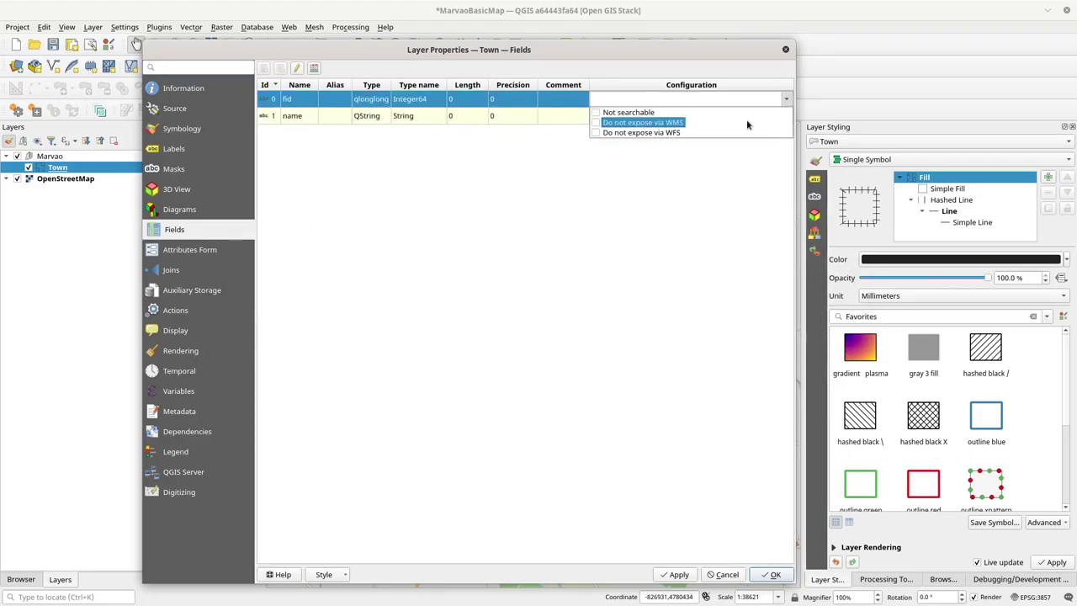
pyautogui.click(598, 123)
pyautogui.click(563, 180)
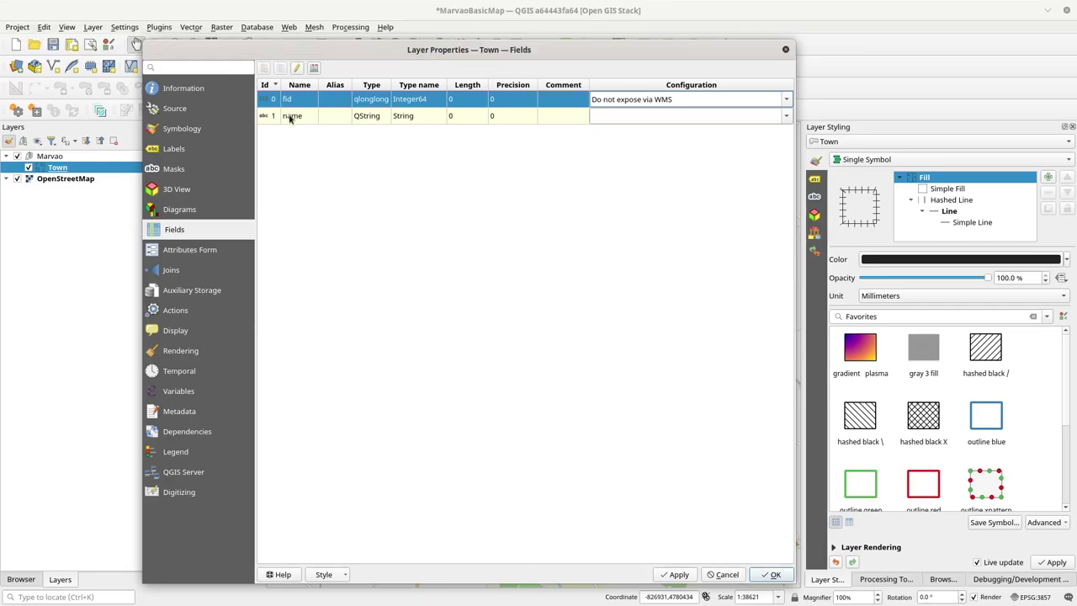
# Step: Turn on editing for the Town layer, select the name field row, and reach the Attributes Form page
pyautogui.click(287, 116)
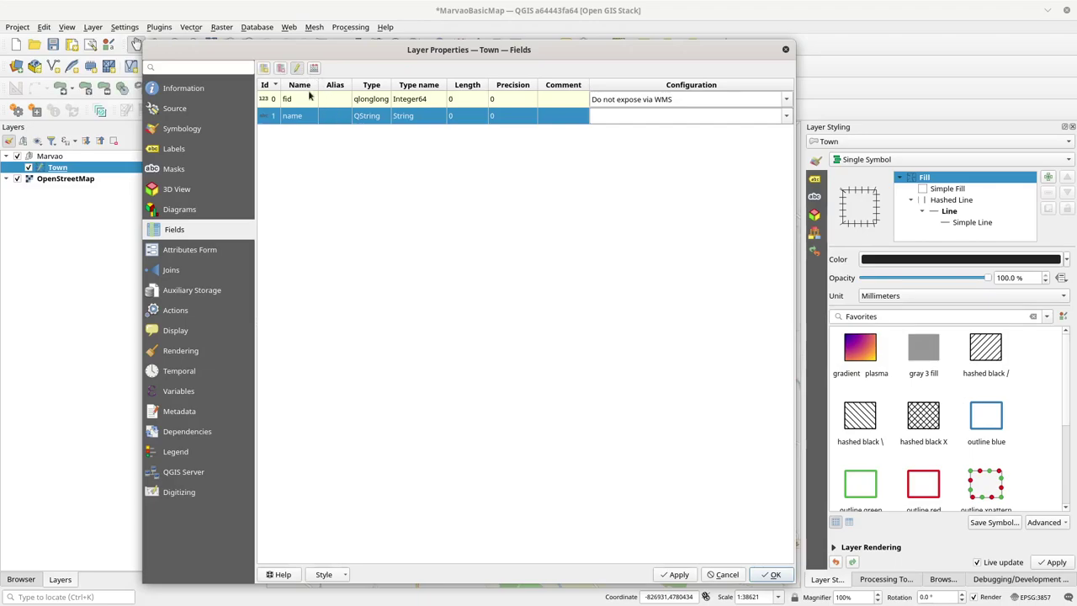
pyautogui.click(297, 71)
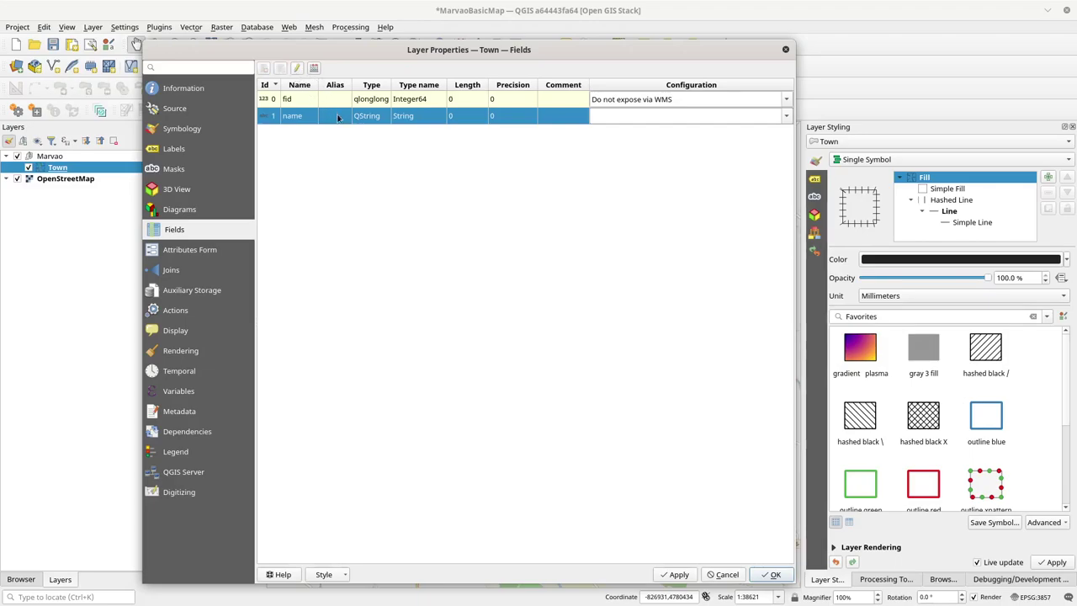
pyautogui.click(352, 162)
pyautogui.click(343, 119)
pyautogui.click(384, 149)
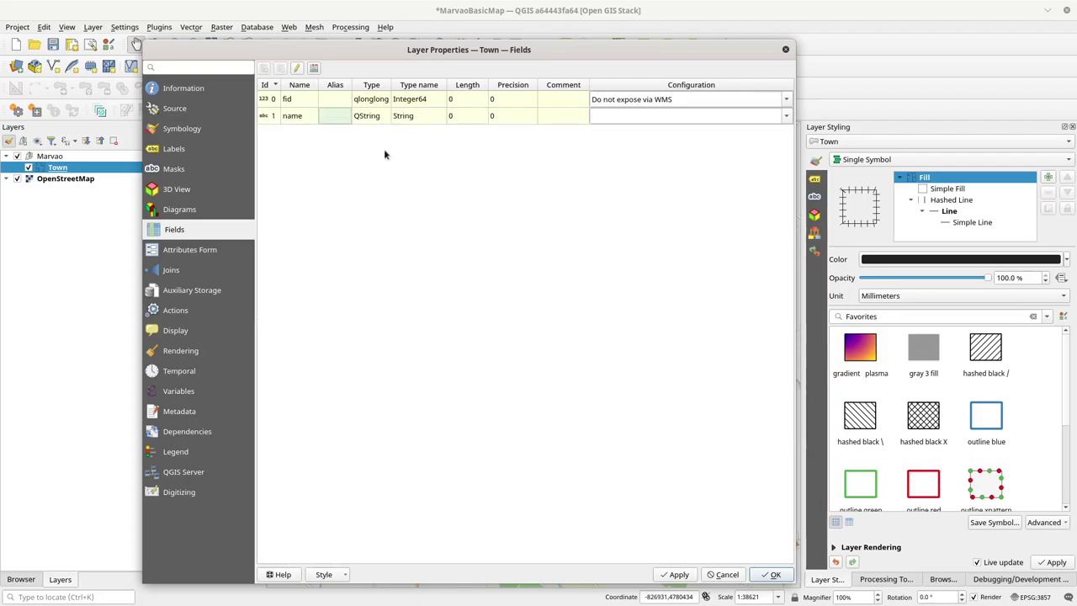
pyautogui.click(334, 118)
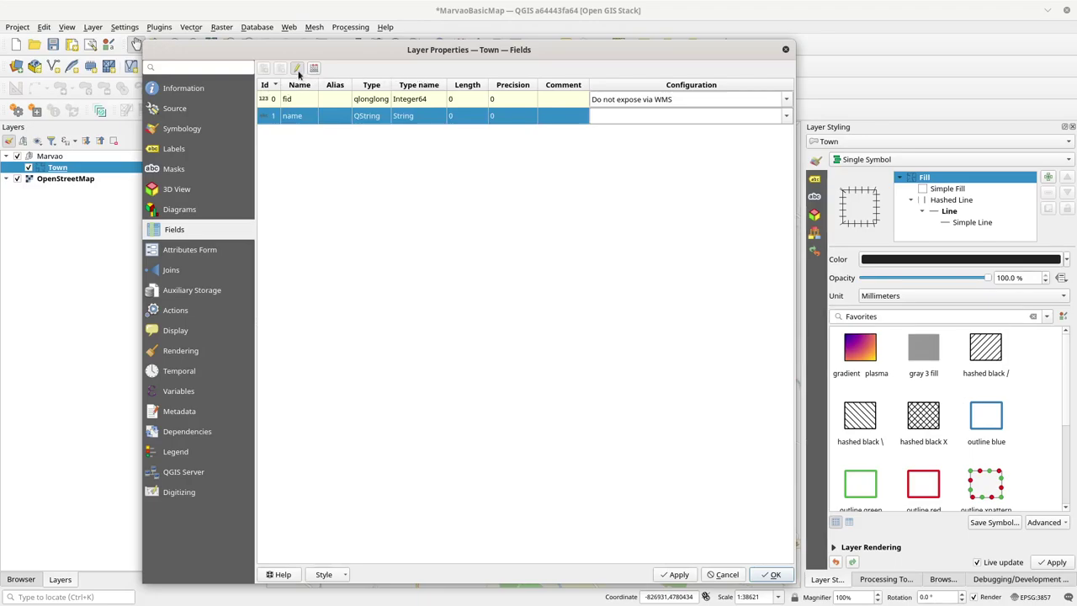
pyautogui.click(297, 69)
pyautogui.click(334, 150)
pyautogui.click(343, 118)
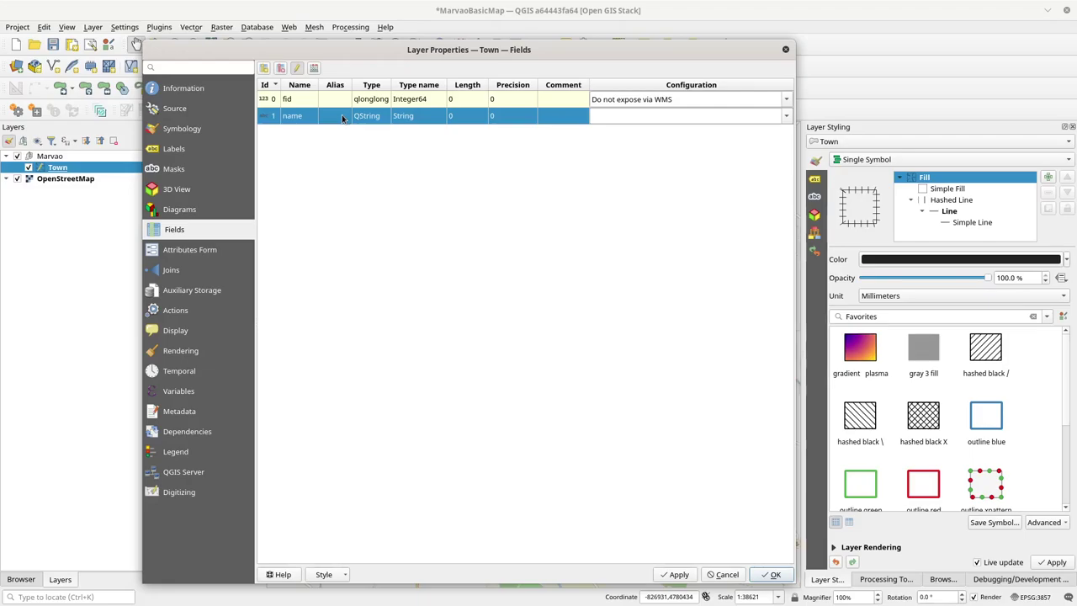
pyautogui.click(333, 102)
pyautogui.click(333, 118)
pyautogui.click(192, 253)
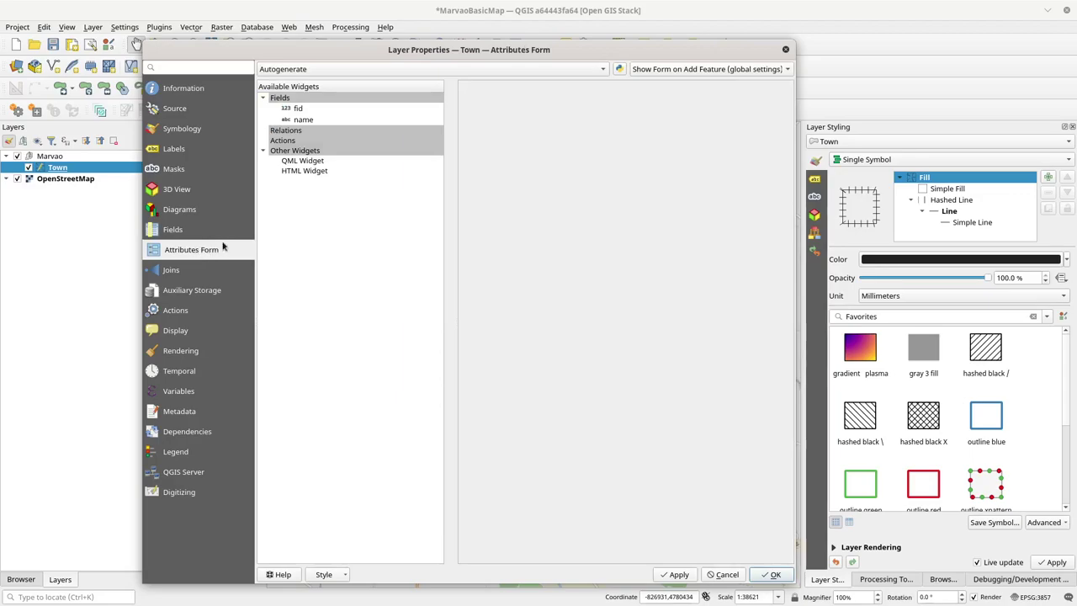
# Step: Give the name field the alias 'Name', apply it and close Layer Properties
pyautogui.click(303, 119)
pyautogui.click(528, 111)
pyautogui.write('Name')
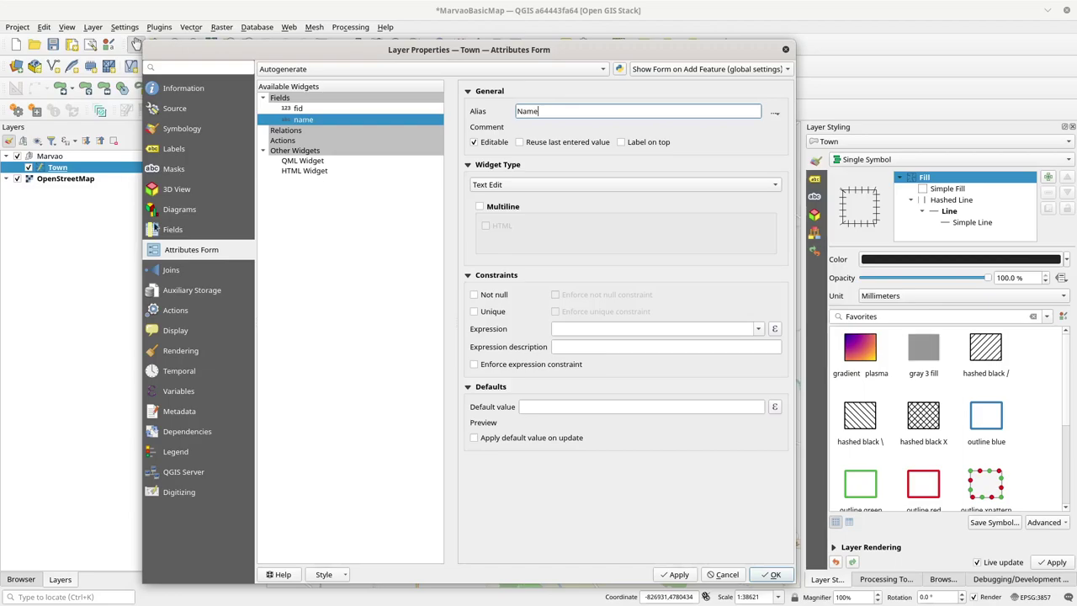
pyautogui.click(182, 230)
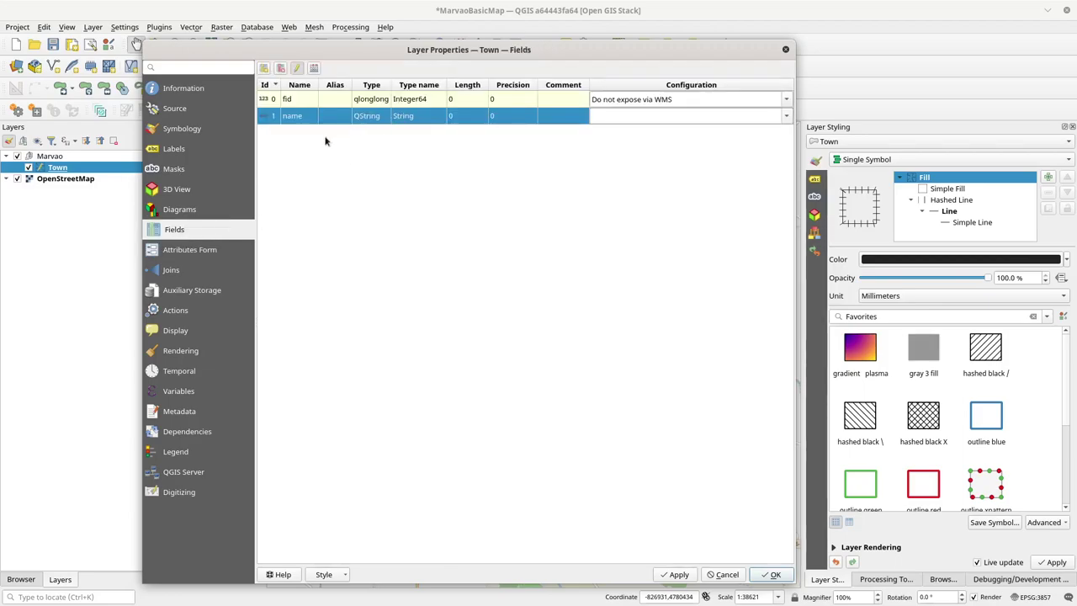
pyautogui.click(241, 250)
pyautogui.click(675, 573)
pyautogui.click(177, 231)
pyautogui.click(775, 576)
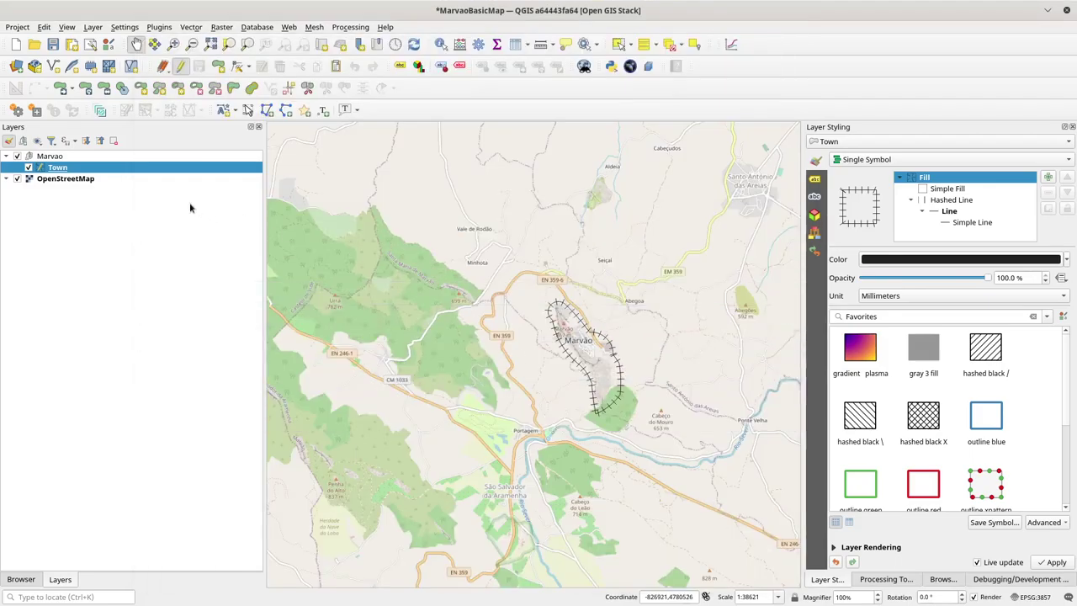
# Step: Stop editing the Town layer and reopen its properties on the Metadata page
pyautogui.click(176, 68)
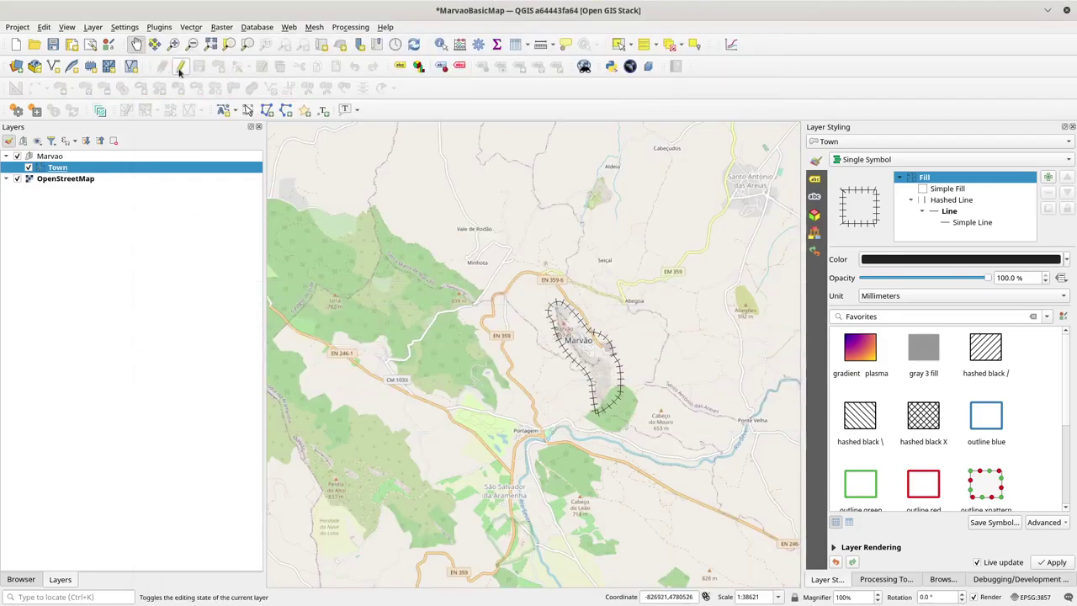
pyautogui.doubleClick(56, 169)
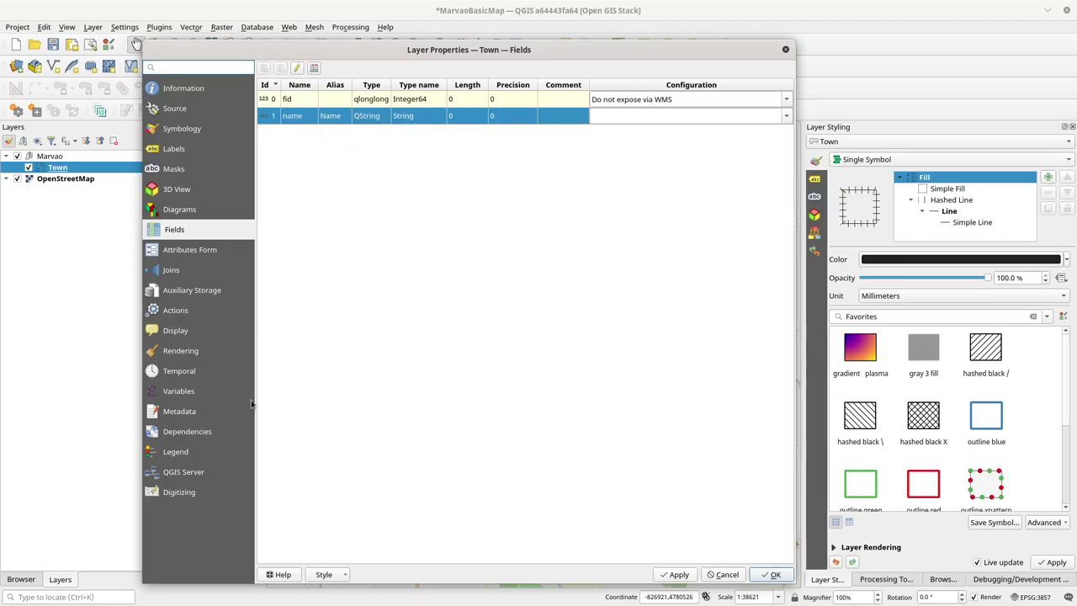
pyautogui.click(187, 412)
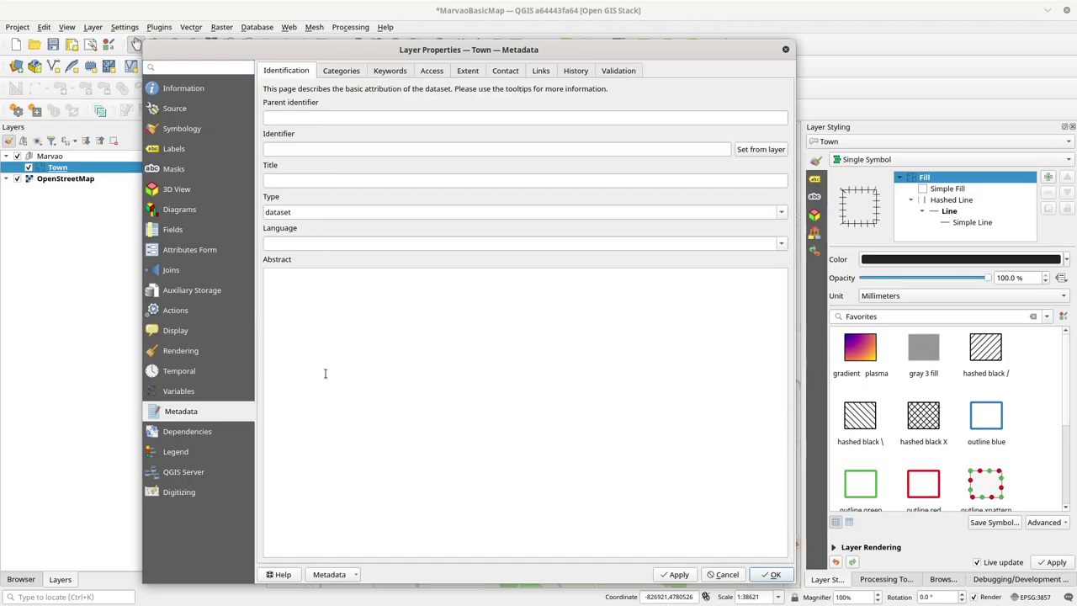
# Step: On the QGIS Server page, enter MarvaoBoundary as the Town layer's short name
pyautogui.click(192, 473)
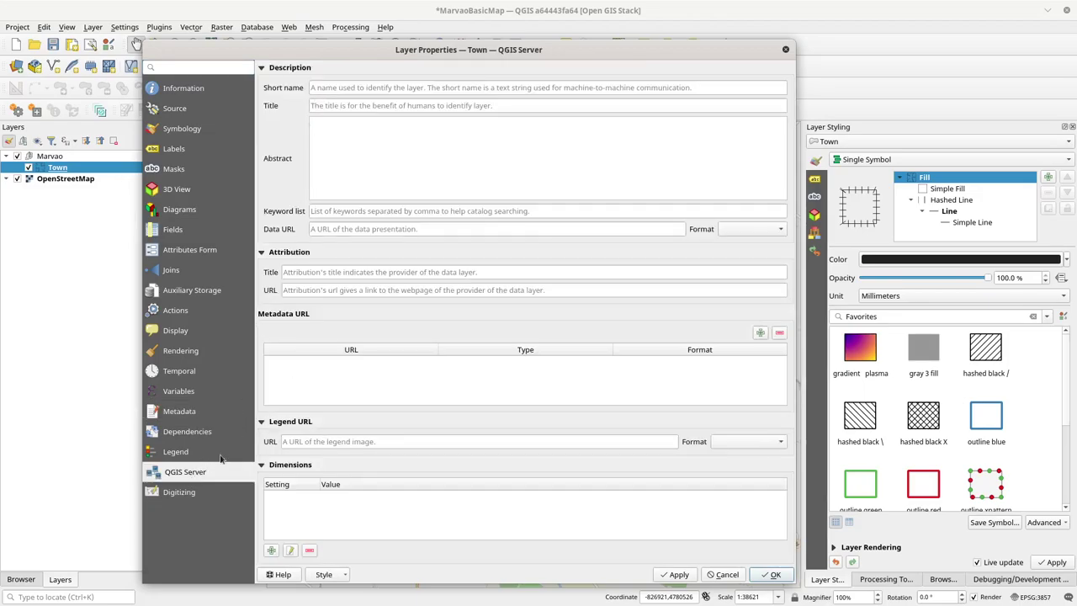
pyautogui.click(183, 412)
pyautogui.click(192, 471)
pyautogui.click(190, 412)
pyautogui.click(195, 473)
pyautogui.click(363, 90)
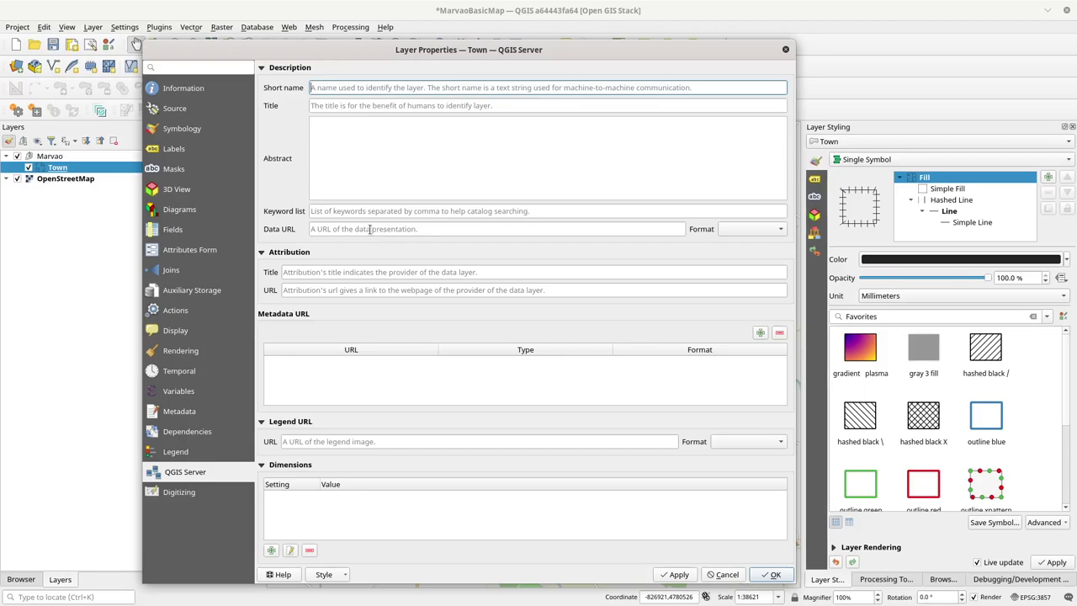
pyautogui.write('Marva')
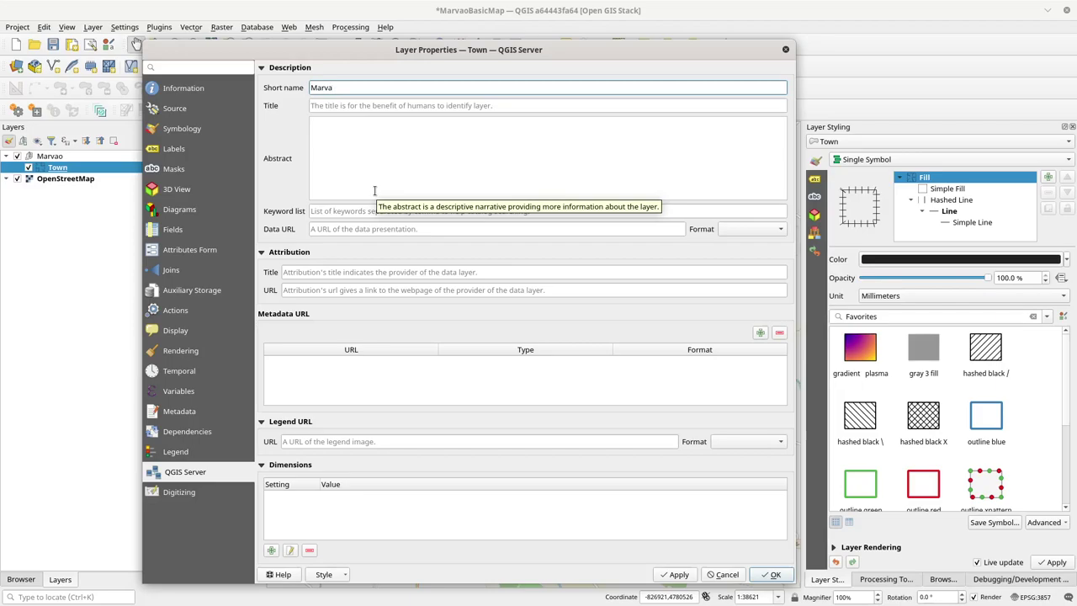
pyautogui.write('oTow')
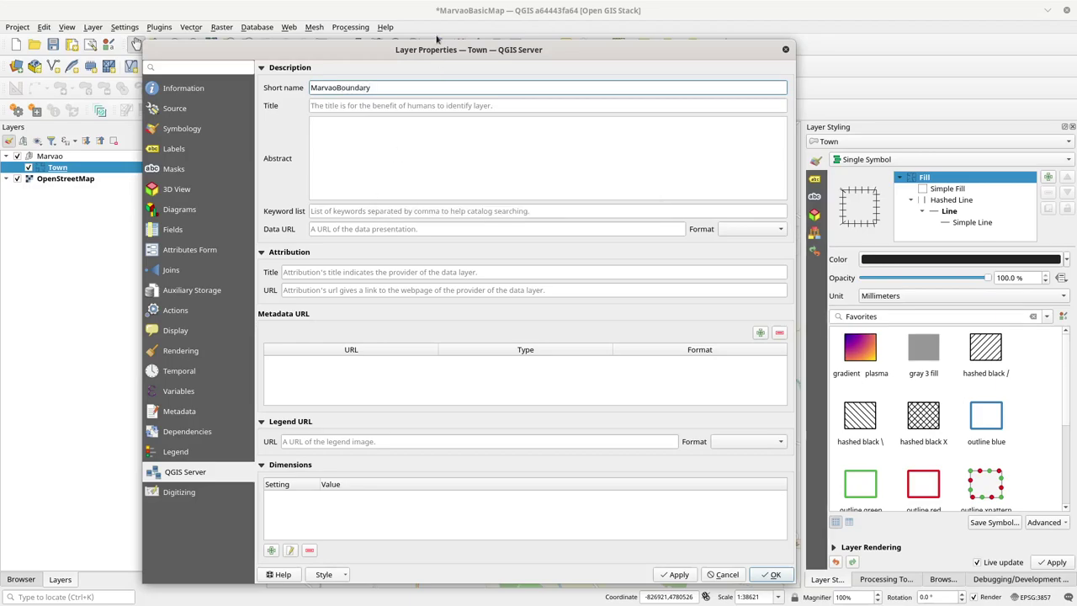
# Step: Step through the title, legend URL and attribution fields, then confirm Layer Properties
pyautogui.click(369, 109)
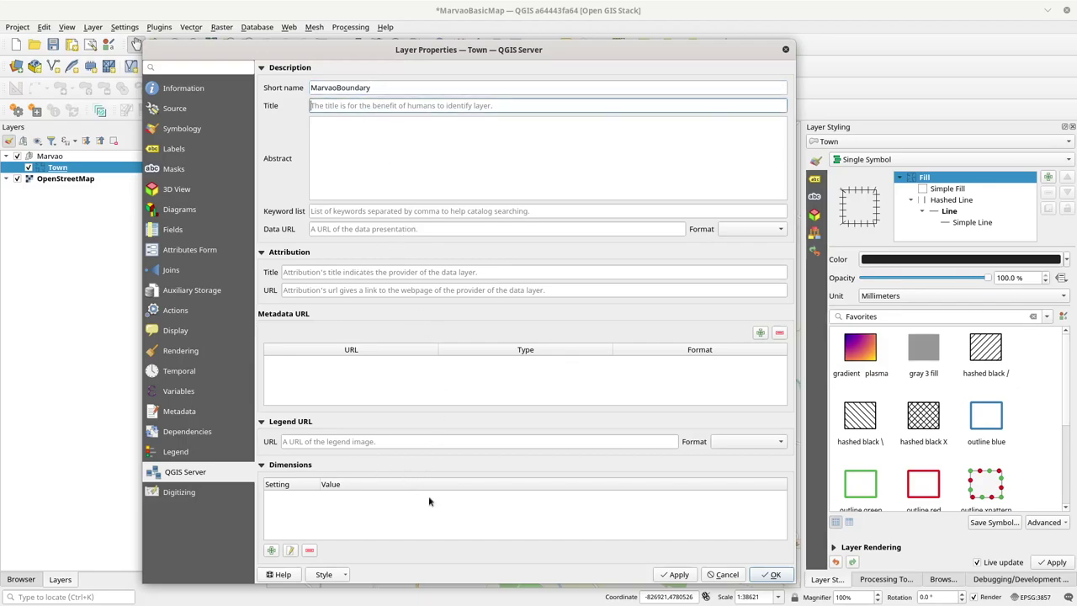
pyautogui.click(344, 443)
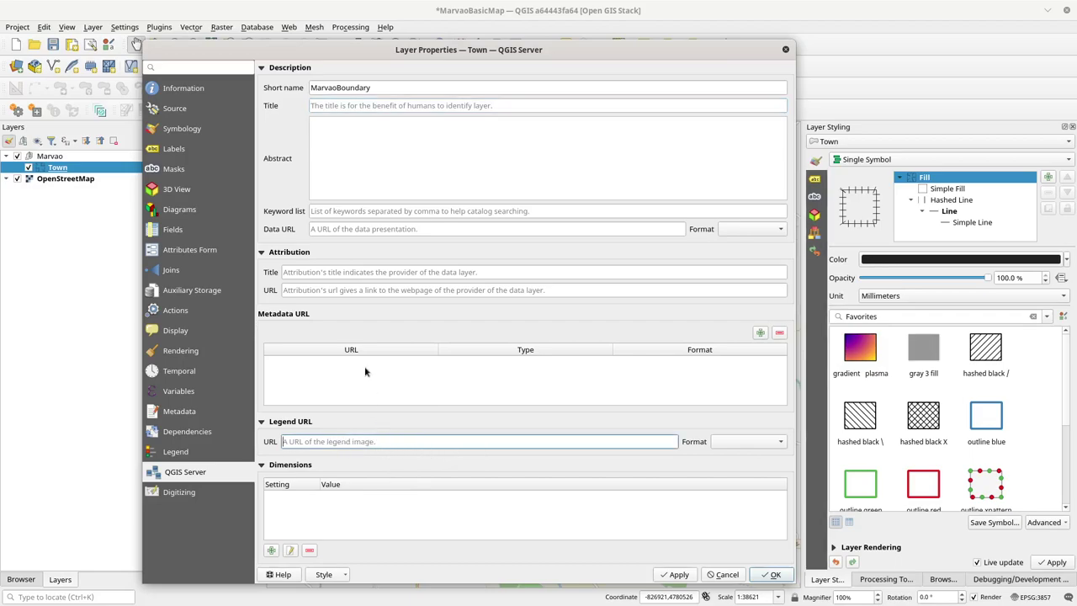
pyautogui.click(321, 271)
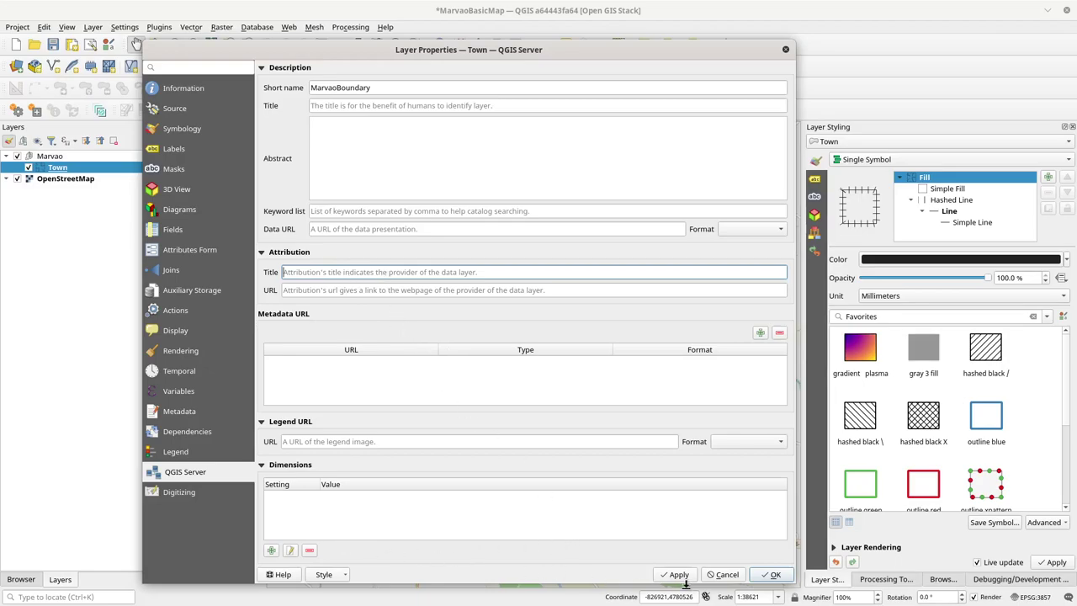
pyautogui.click(767, 577)
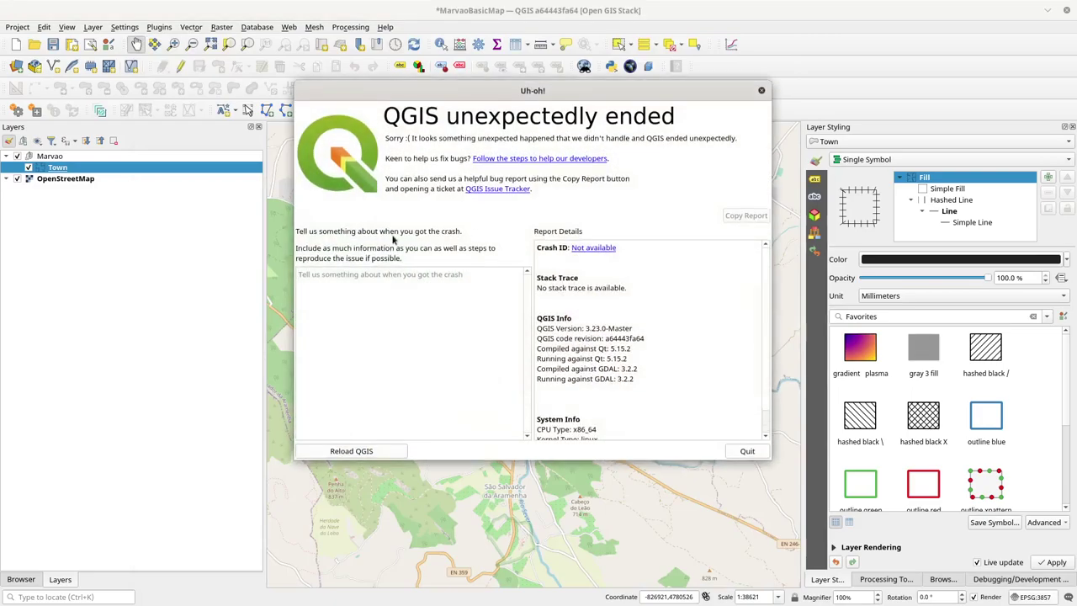
# Step: Dismiss the 'QGIS unexpectedly ended' report and switch to Konsole
pyautogui.click(762, 90)
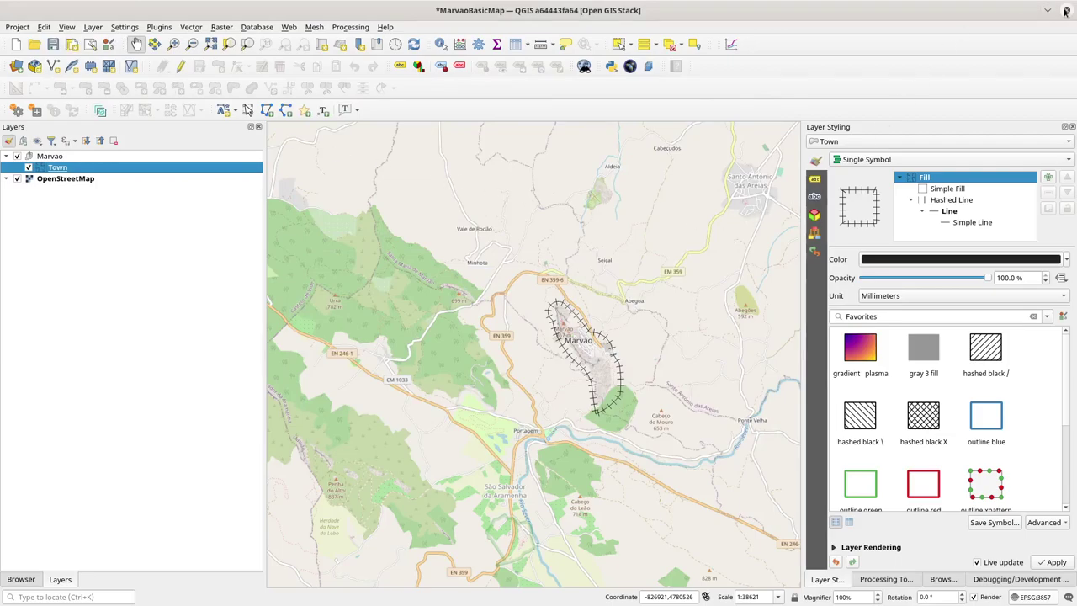
pyautogui.hotkey('alt', 'Tab')
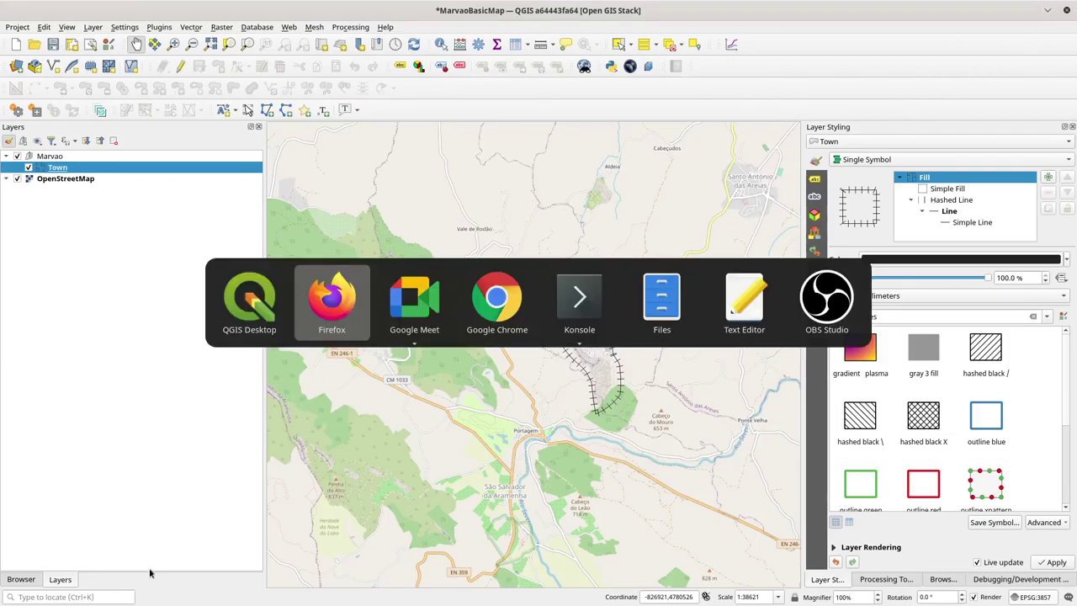
pyautogui.hotkey('alt', 'Tab')
pyautogui.hotkey('alt', 'Tab')
pyautogui.hotkey('alt', 'Tab')
# Step: In the gdb session, interrupt the hung QGIS process with repeated Ctrl+C
pyautogui.hotkey('shift', 'Right')
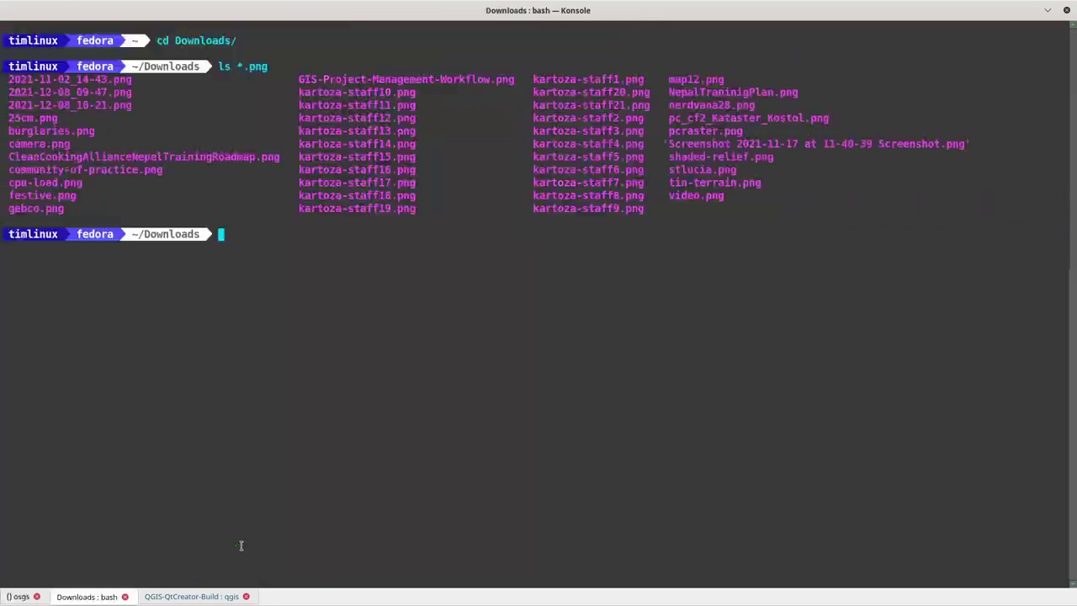
pyautogui.hotkey('shift', 'Right')
pyautogui.hotkey('ctrl', 'c')
pyautogui.hotkey('ctrl', 'c')
pyautogui.hotkey('ctrl', 'c')
pyautogui.hotkey('ctrl', 'c')
pyautogui.hotkey('ctrl', 'c')
pyautogui.hotkey('ctrl', 'c')
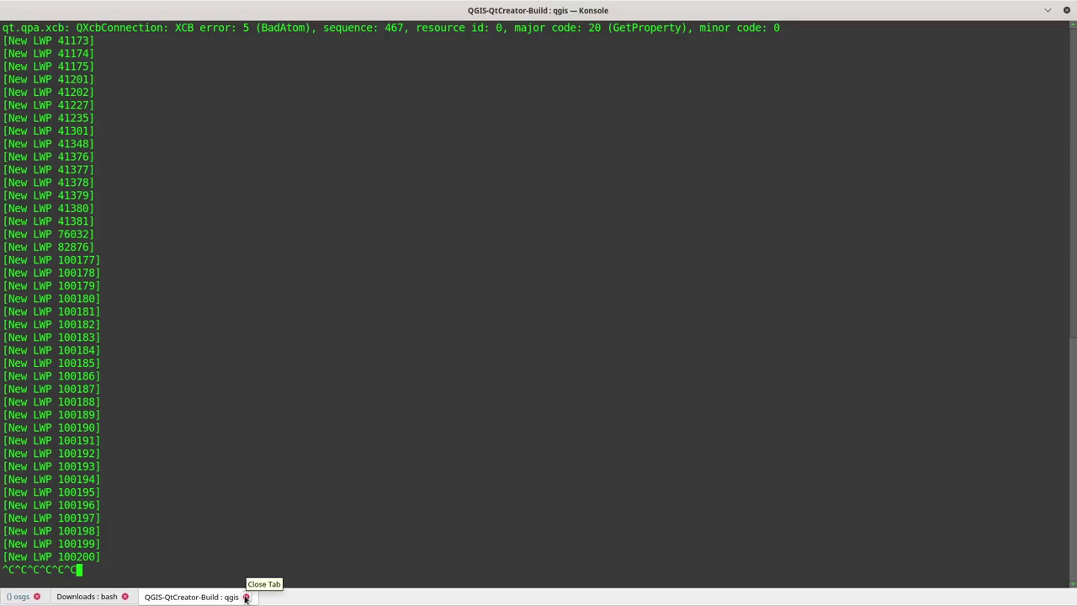
pyautogui.hotkey('ctrl', 'c')
pyautogui.hotkey('ctrl', 'c')
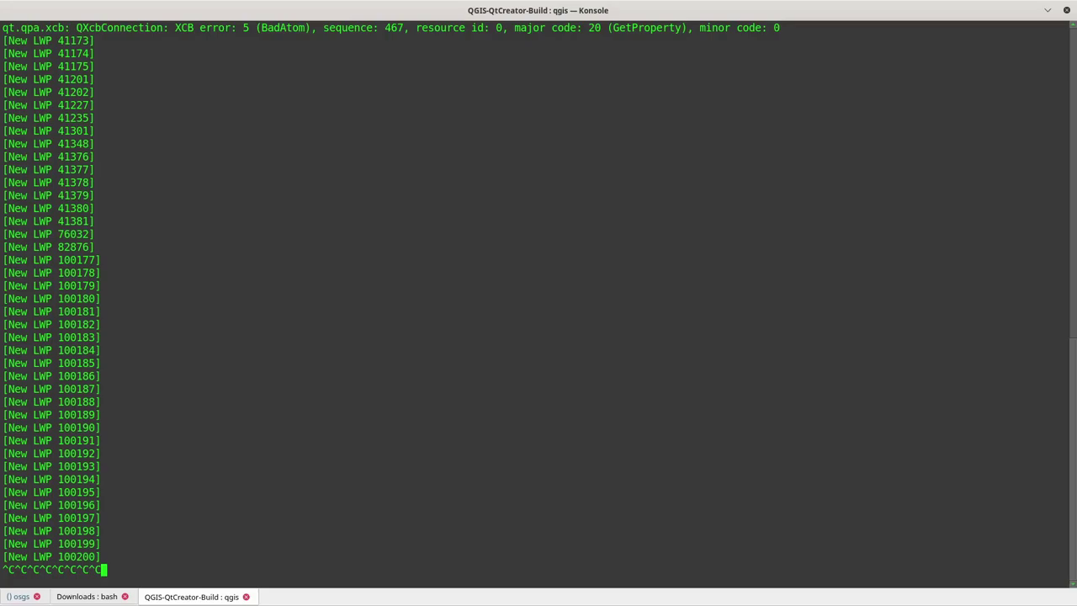
pyautogui.hotkey('ctrl', 'c')
# Step: Run output/bin/qgis in a new terminal tab, then close that extra tab with Yes
pyautogui.hotkey('ctrl', 'shift', 't')
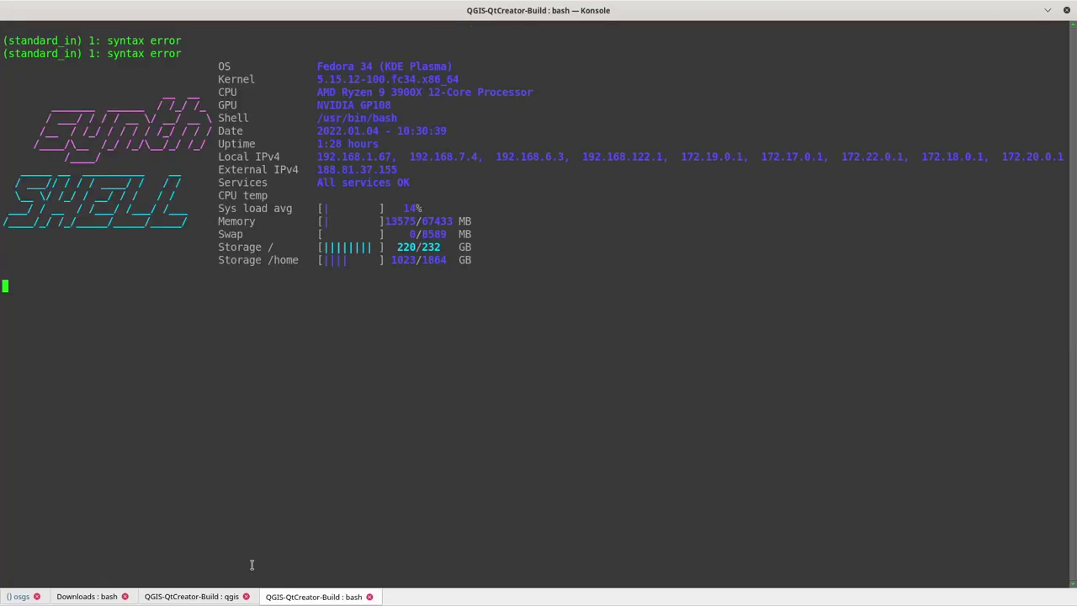
pyautogui.write('output/bin/qgis')
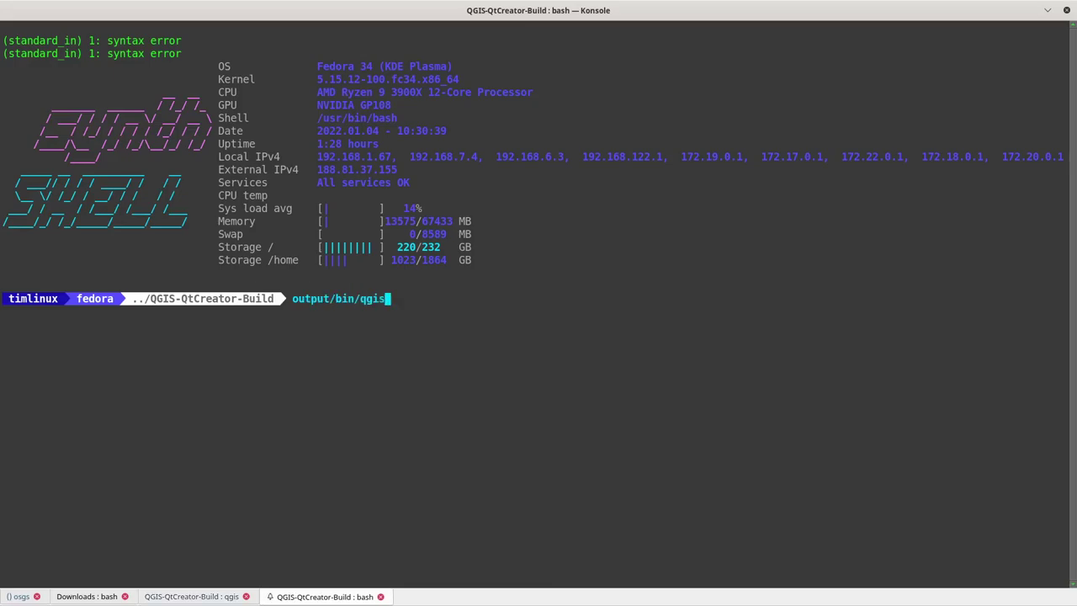
pyautogui.press('Return')
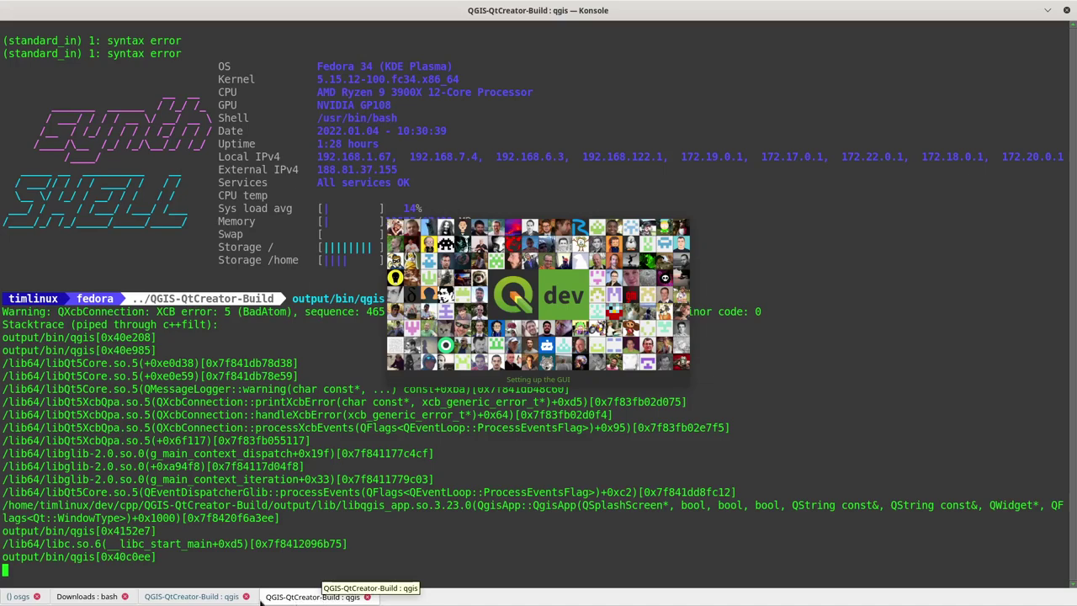
pyautogui.click(367, 597)
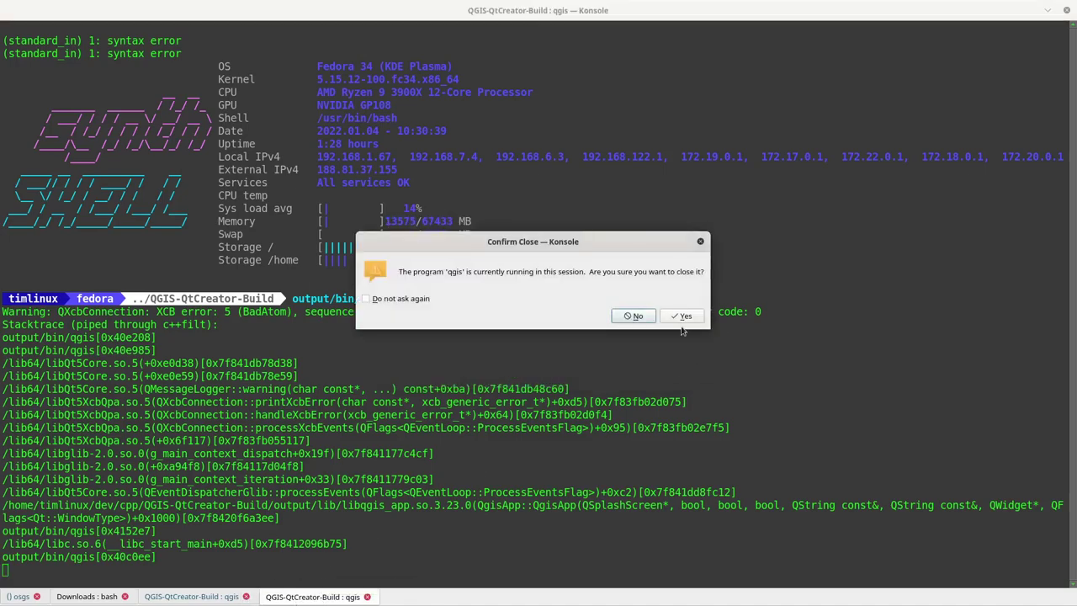
pyautogui.click(683, 318)
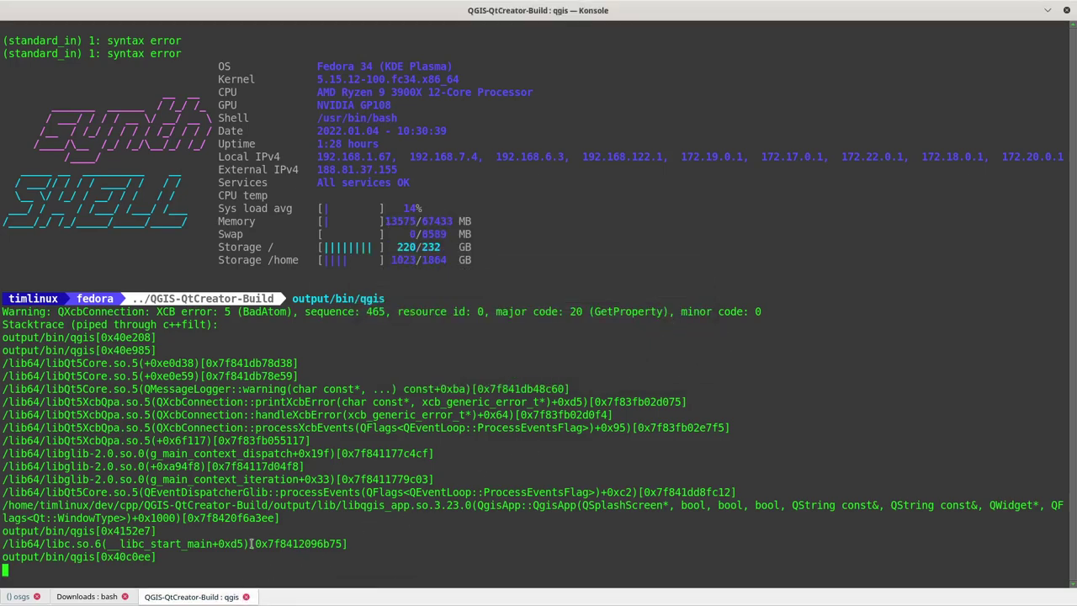
pyautogui.hotkey('alt', 'Tab')
pyautogui.hotkey('alt', 'Tab')
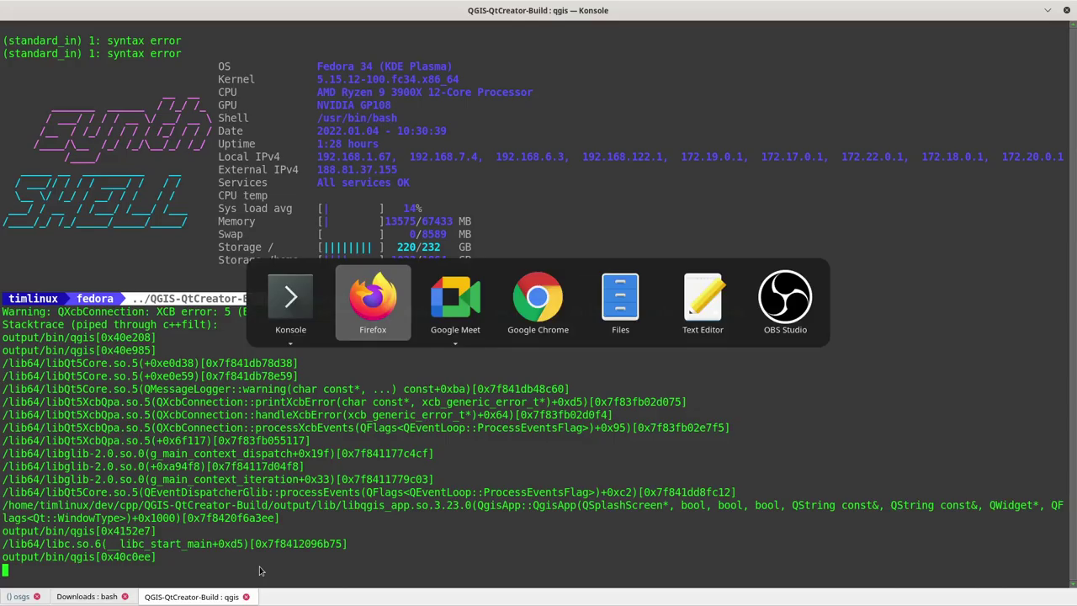
pyautogui.hotkey('alt', 'Tab')
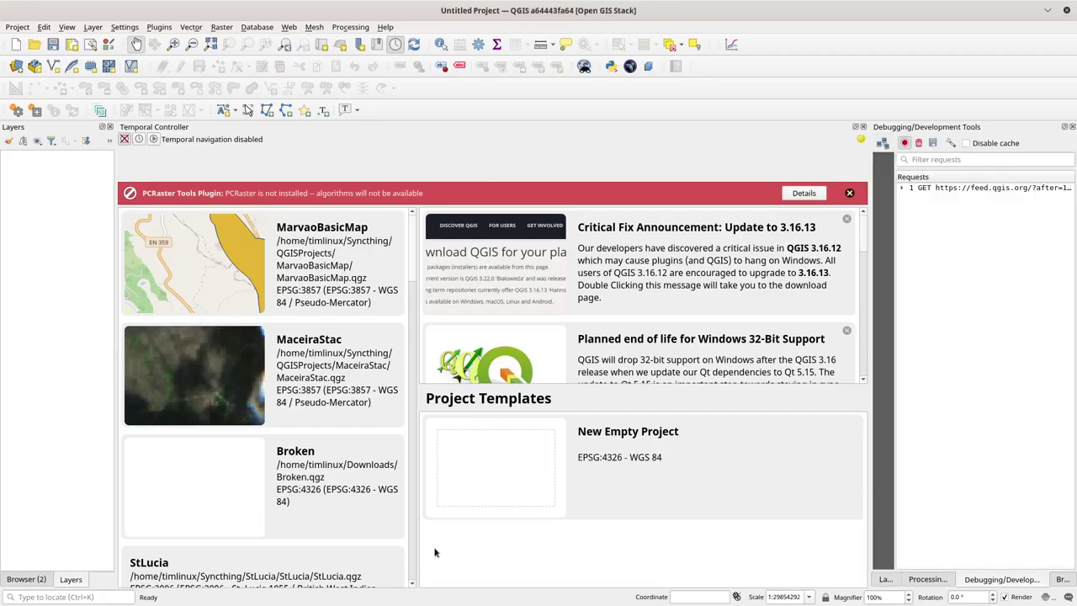
# Step: Open MarvaoBasicMap and move the town layer into a new Marvao group
pyautogui.doubleClick(295, 240)
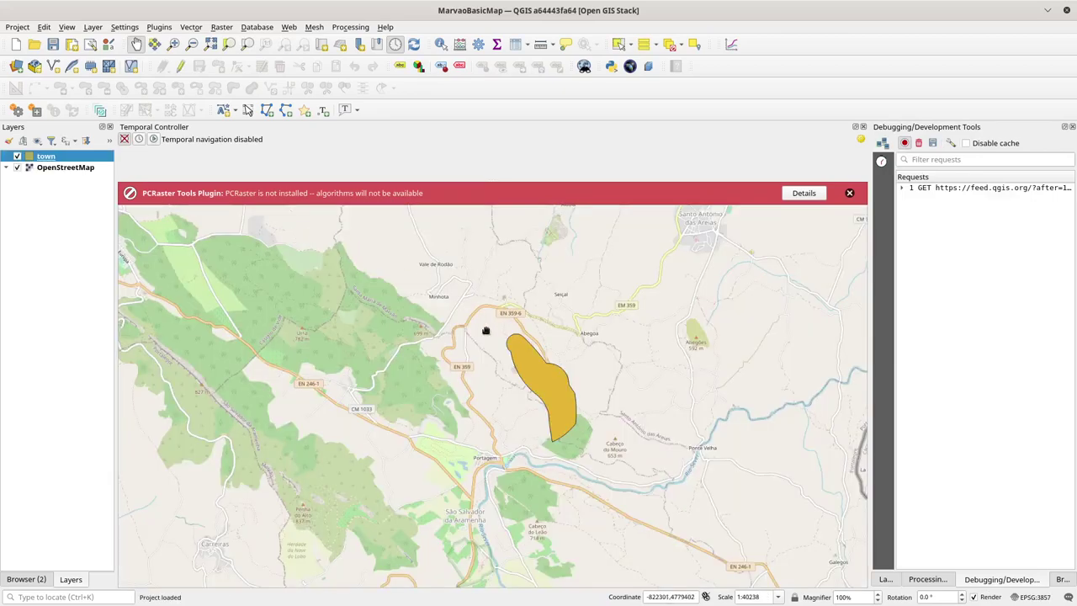
pyautogui.click(396, 43)
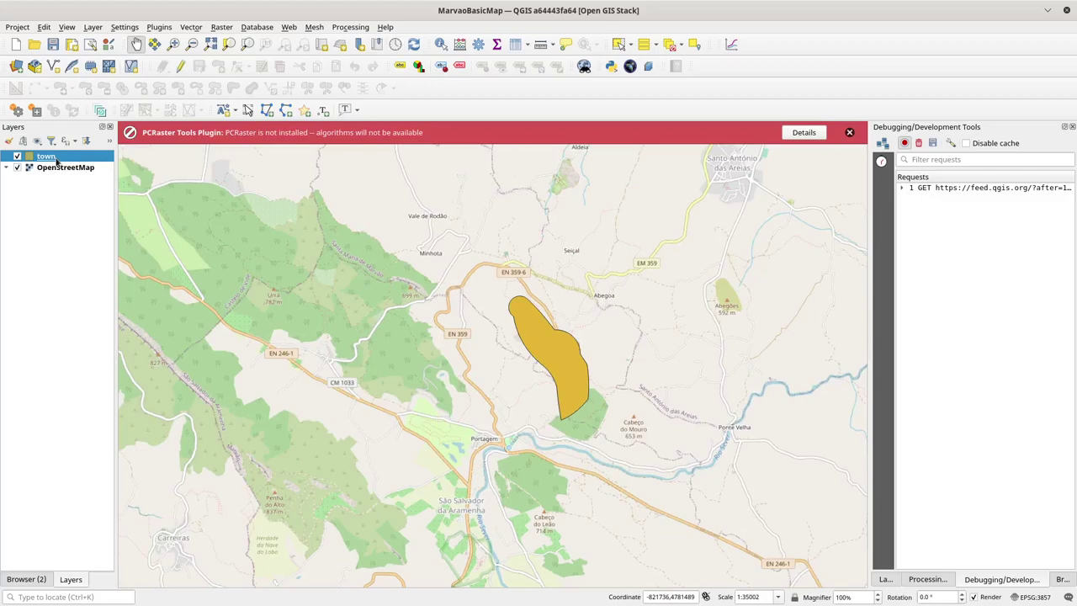
pyautogui.rightClick(53, 217)
pyautogui.click(60, 229)
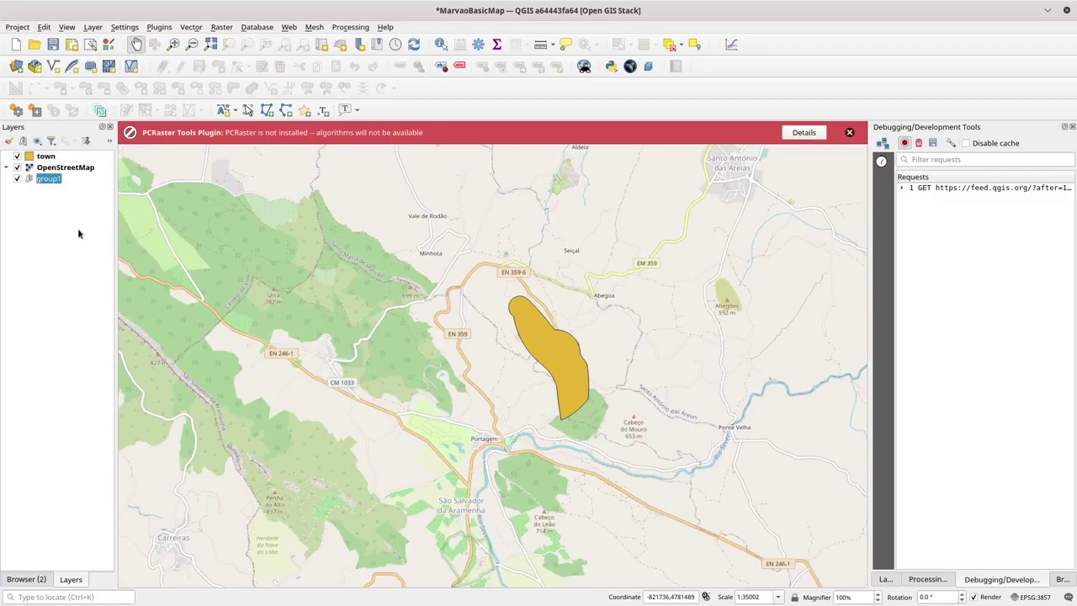
pyautogui.write('Marvao')
pyautogui.press('Return')
pyautogui.moveTo(38, 158)
pyautogui.mouseDown()
pyautogui.moveTo(37, 179)
pyautogui.moveTo(48, 154)
pyautogui.mouseUp()
# Step: Save the project and select the town layer inside the expanded Marvao group
pyautogui.hotkey('ctrl', 's')
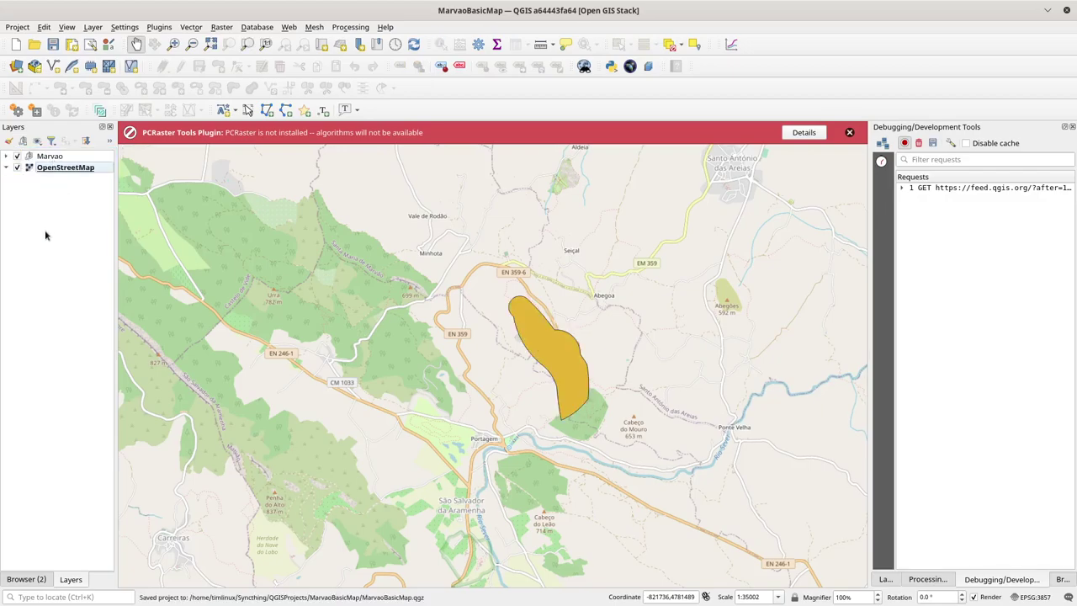
pyautogui.click(6, 156)
pyautogui.click(48, 169)
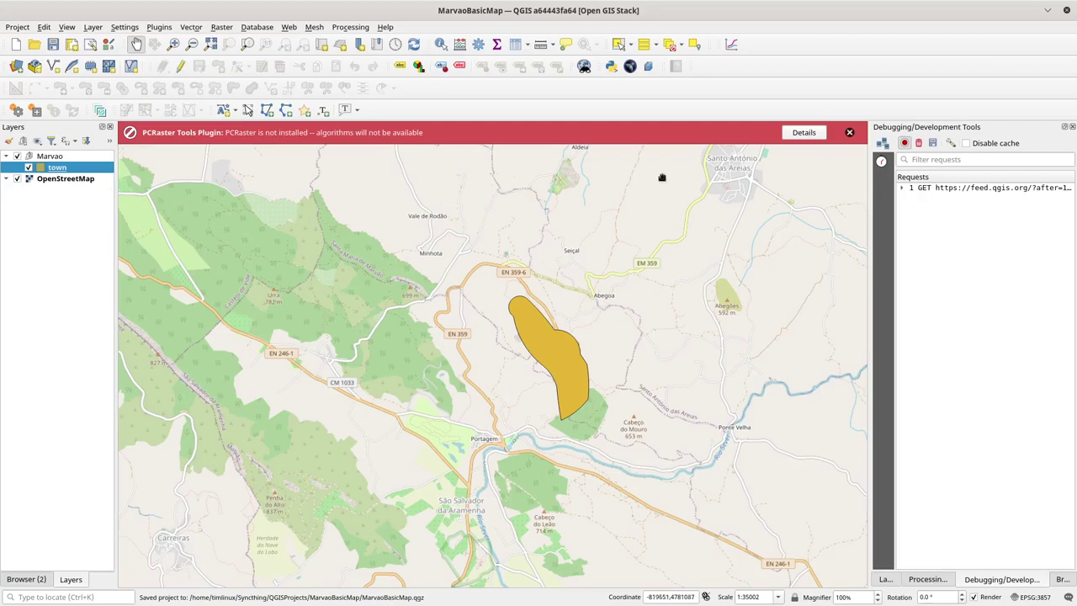
# Step: Set town's fid field to 'Do not expose via WMS' and alias the name field as Name
pyautogui.doubleClick(43, 167)
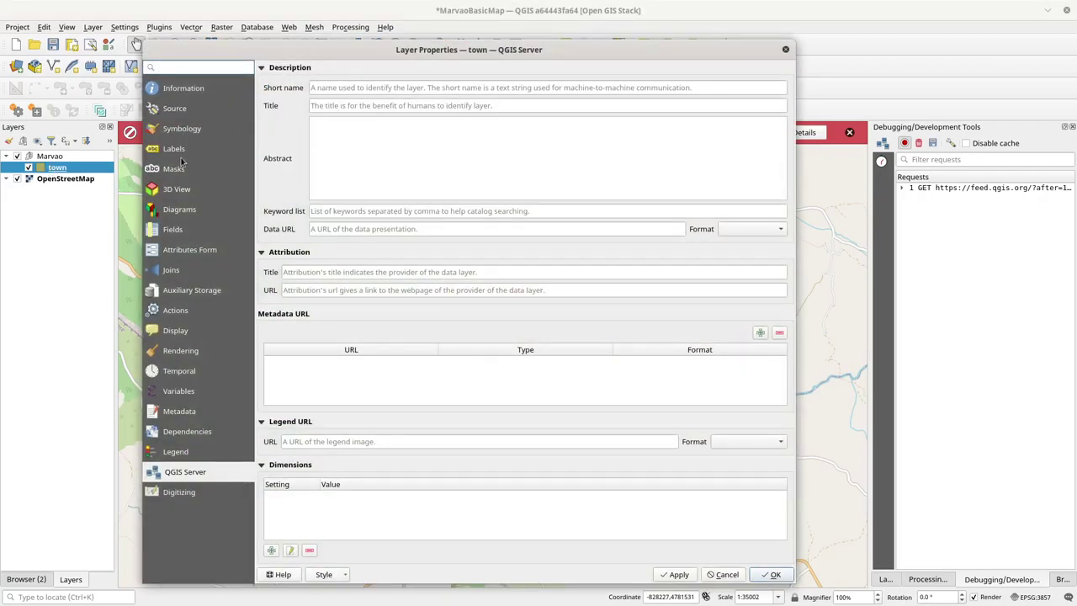
pyautogui.click(176, 230)
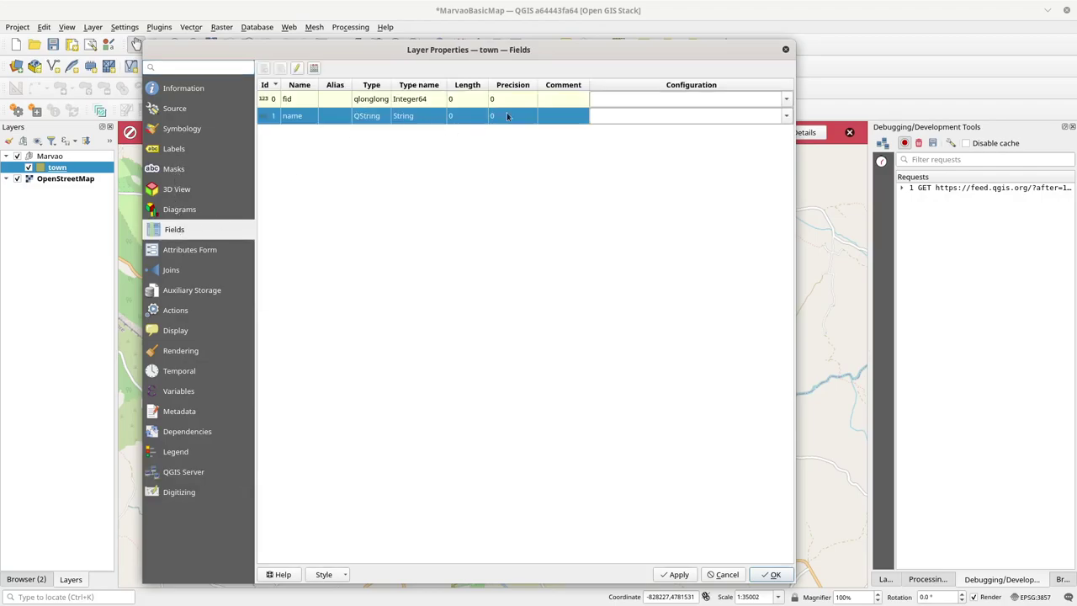
pyautogui.click(786, 99)
pyautogui.click(673, 123)
pyautogui.click(462, 147)
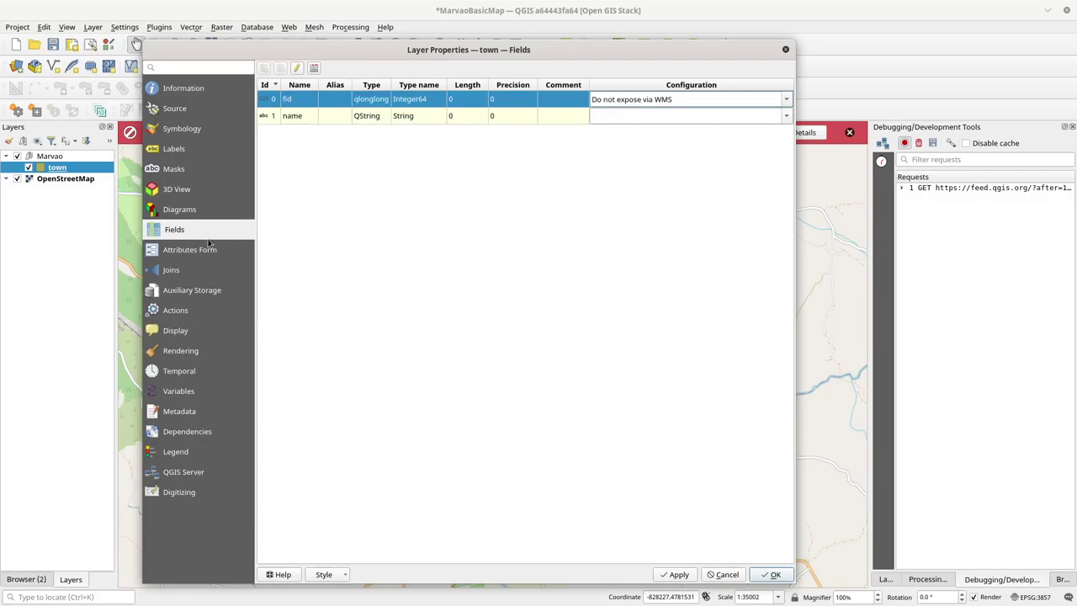
pyautogui.click(208, 245)
pyautogui.click(305, 120)
pyautogui.click(579, 112)
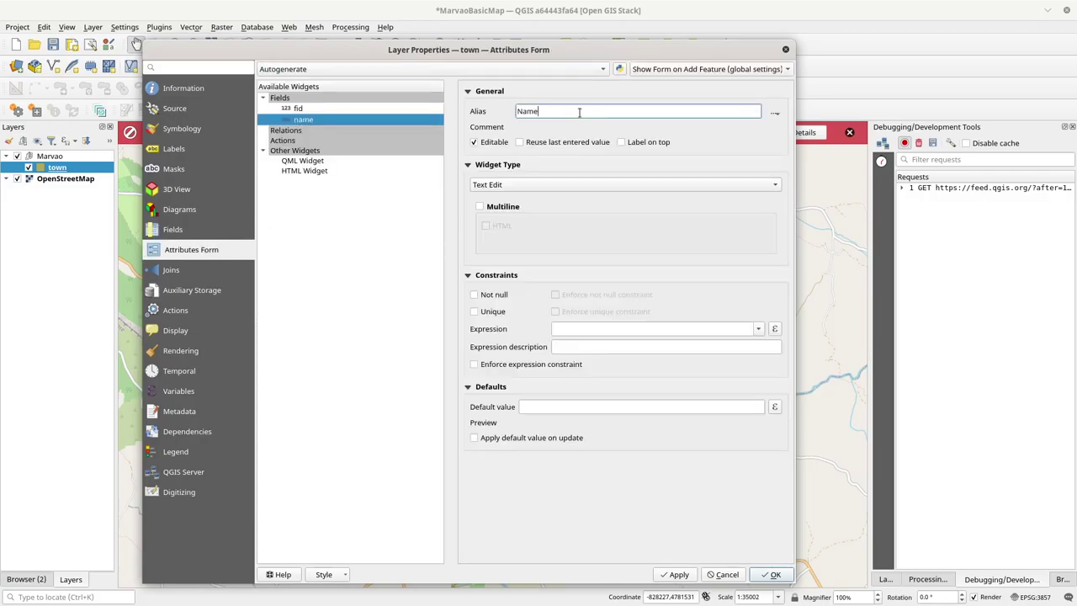
pyautogui.click(757, 579)
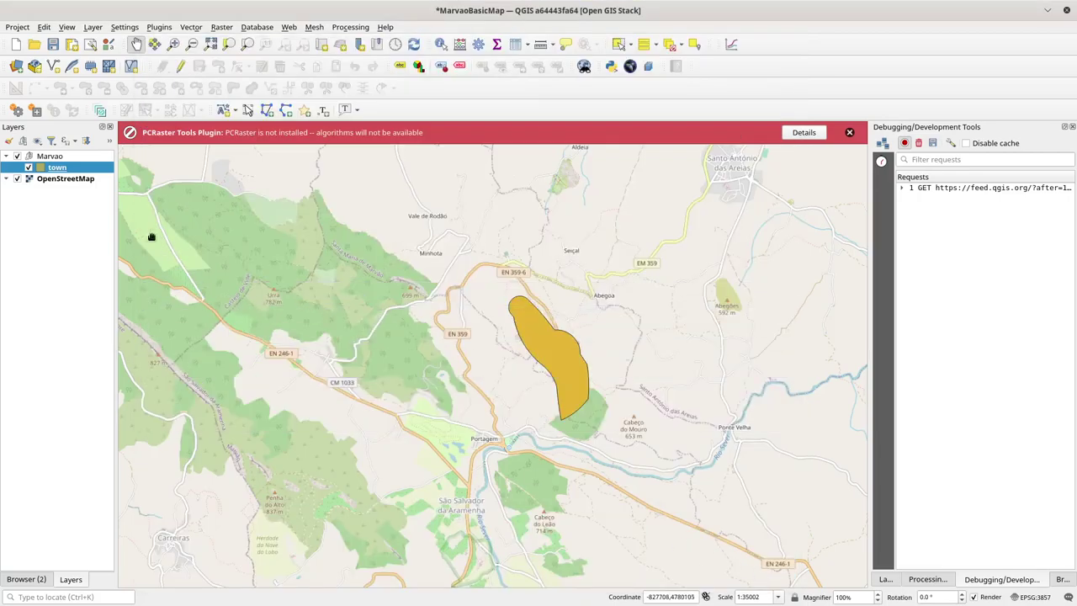
# Step: Rename the town layer to Town Boundary and save the project
pyautogui.rightClick(63, 171)
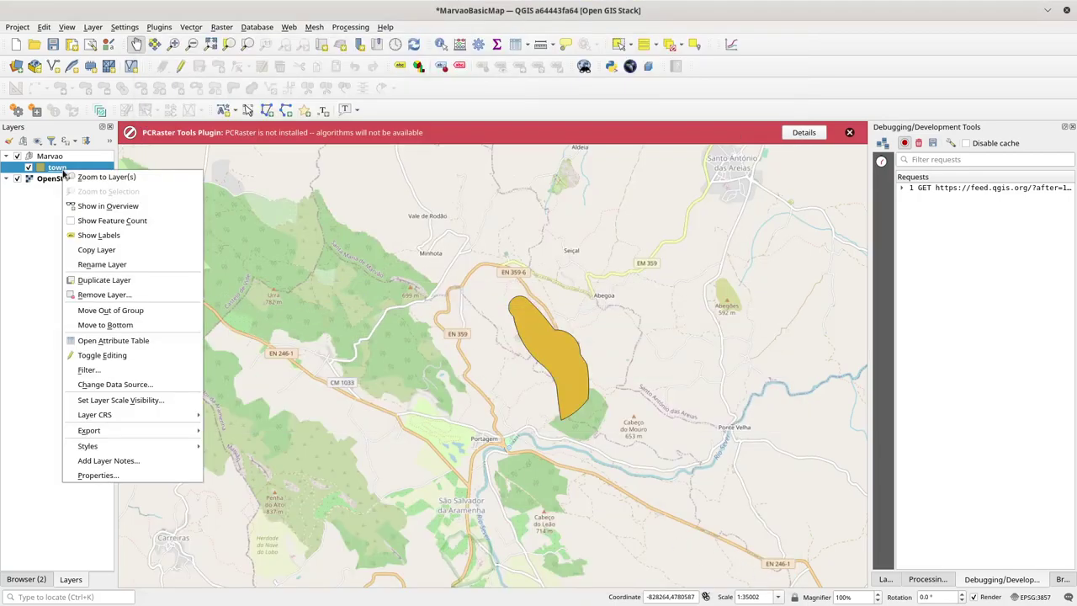
pyautogui.click(102, 264)
pyautogui.write('T')
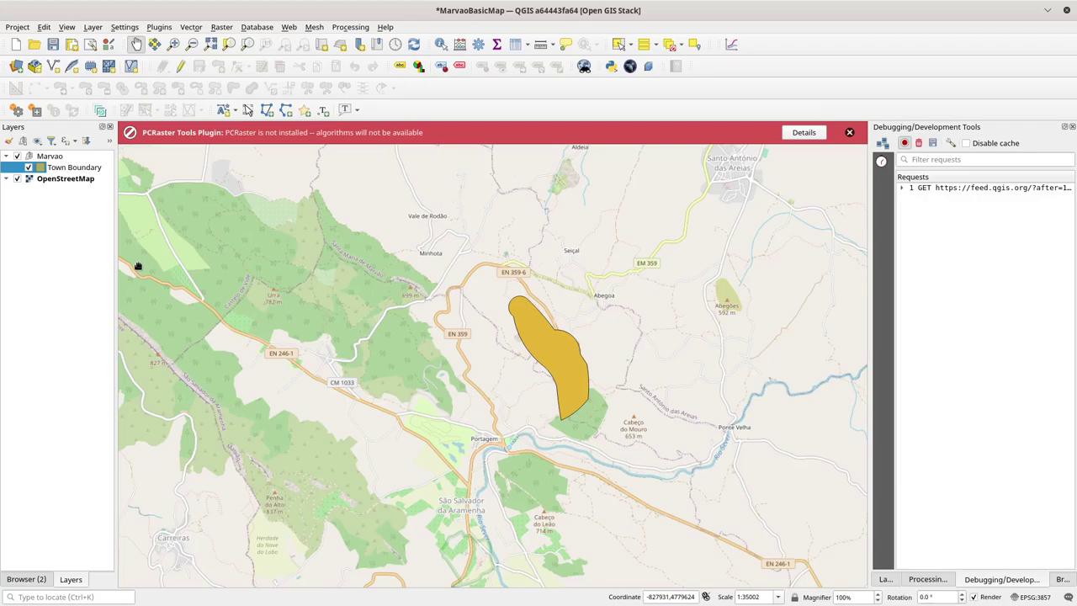
pyautogui.press('Return')
pyautogui.hotkey('ctrl', 's')
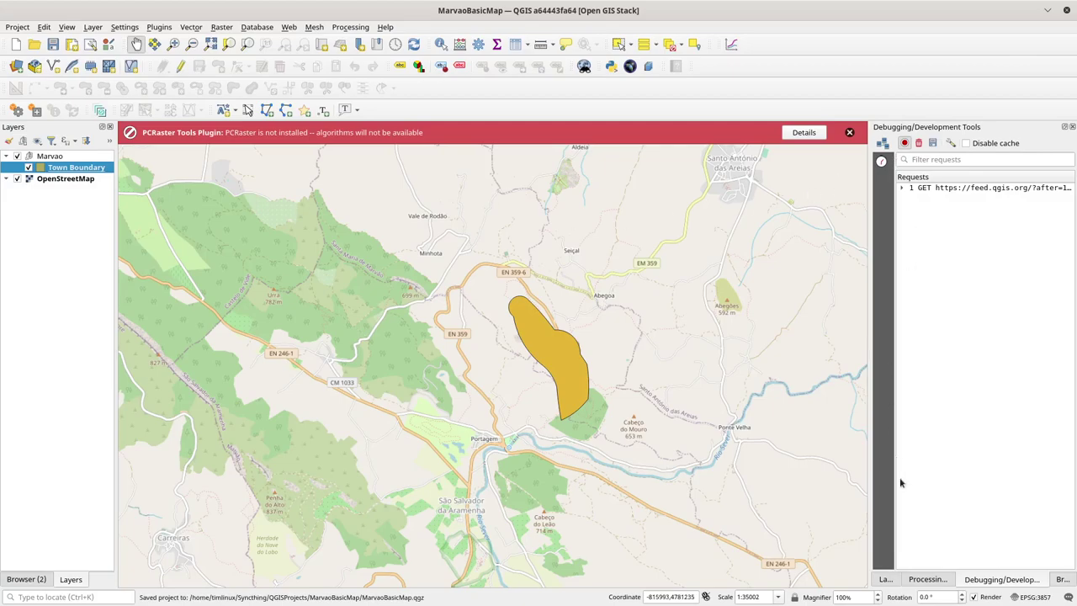
# Step: Change Town Boundary's Simple Fill symbol layer to an Outline: Simple Line
pyautogui.click(885, 581)
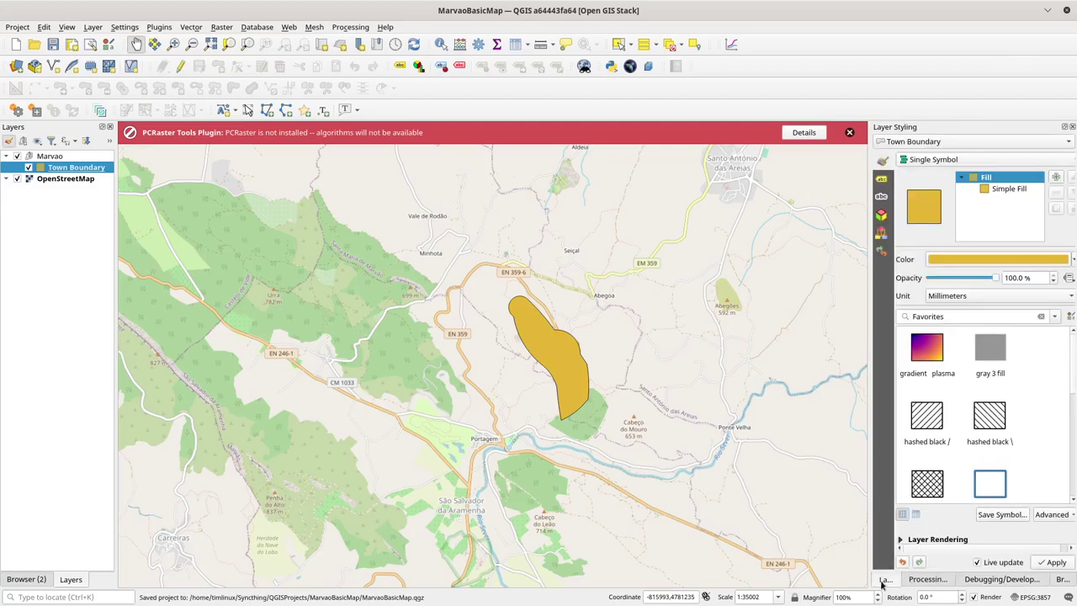
pyautogui.click(1009, 190)
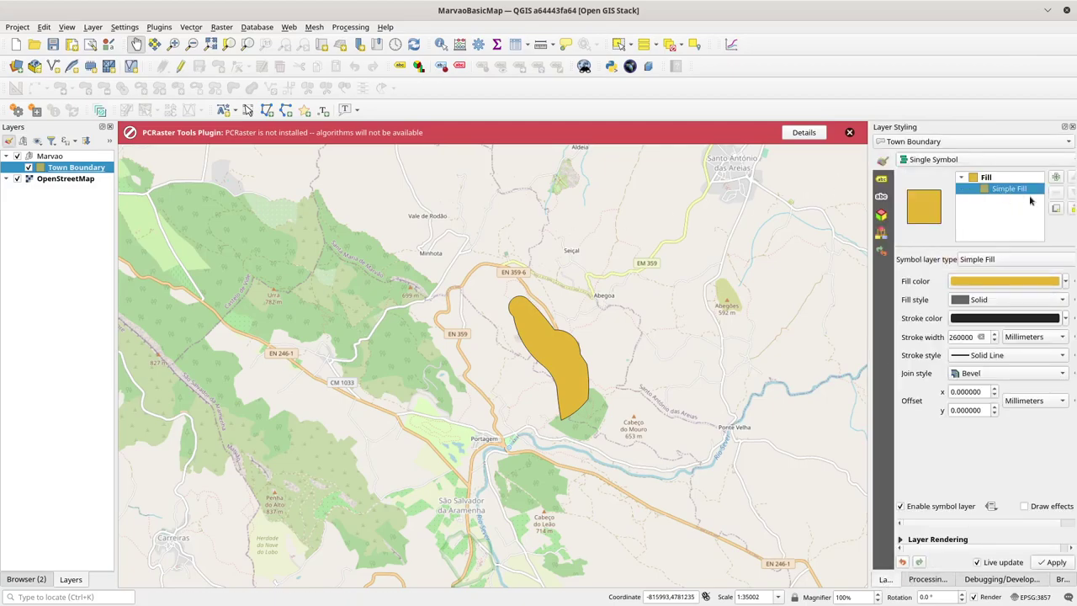
pyautogui.moveTo(870, 229); pyautogui.dragTo(792, 238)
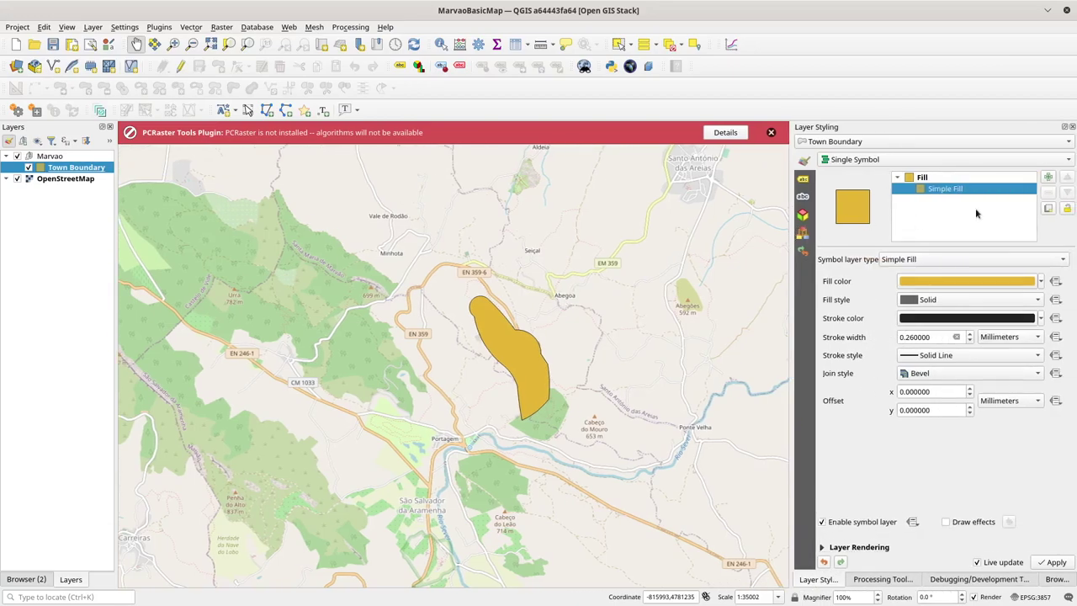
pyautogui.click(938, 260)
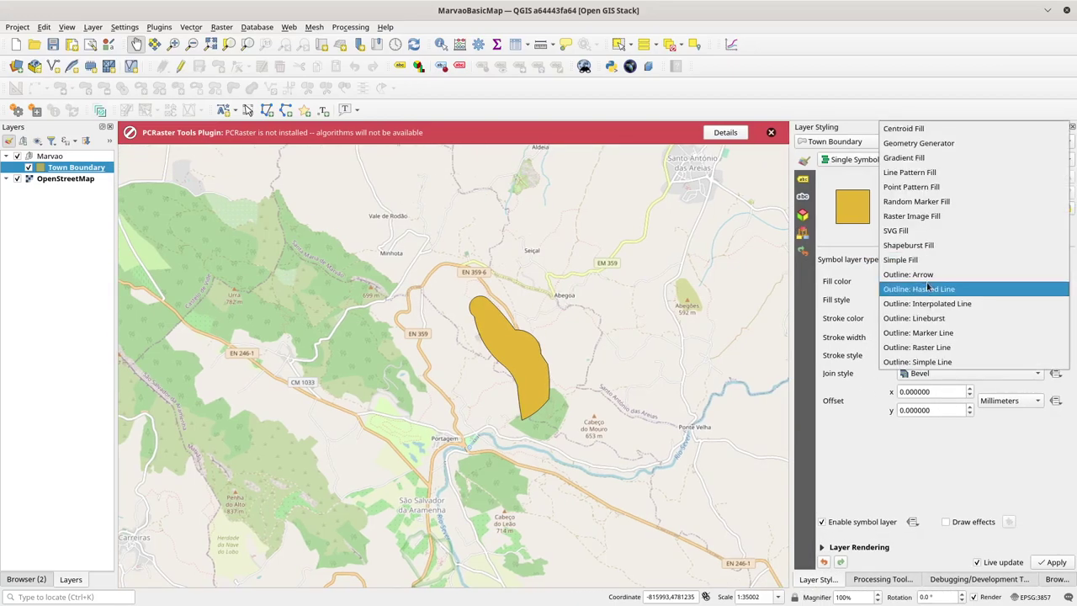
pyautogui.click(924, 364)
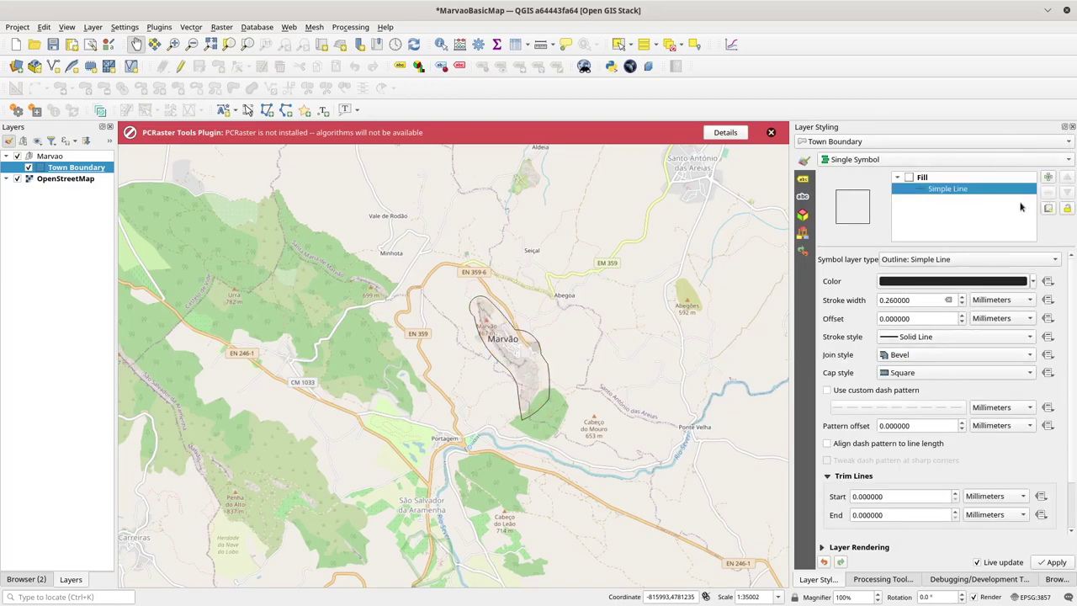
# Step: Add an Outline: Hashed Line with offset along line 1.6 mm and line offset -1.6 mm, then save
pyautogui.click(1047, 208)
pyautogui.click(964, 200)
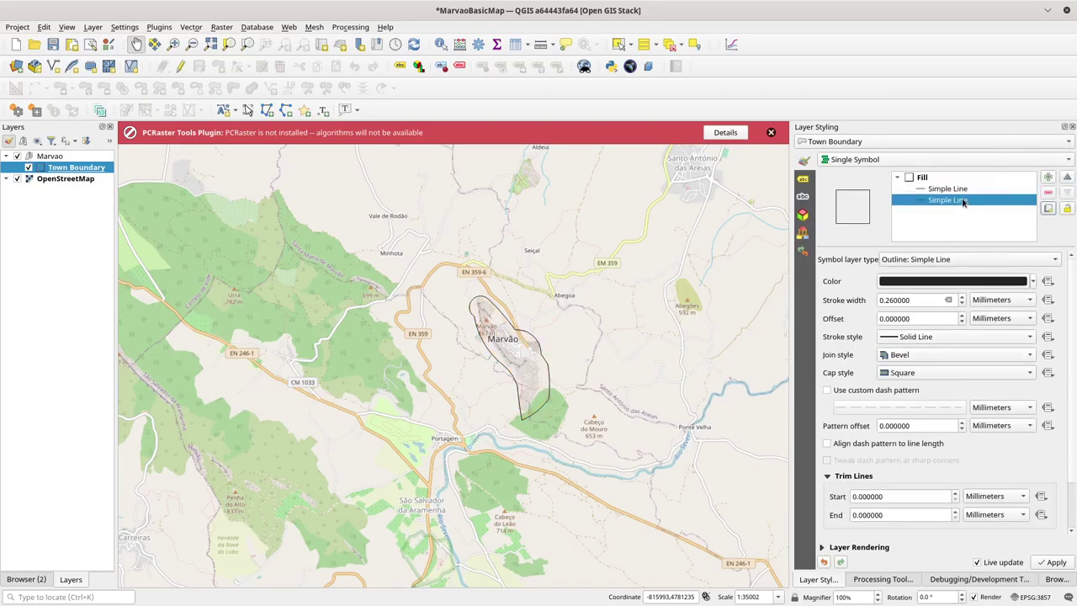
pyautogui.click(947, 261)
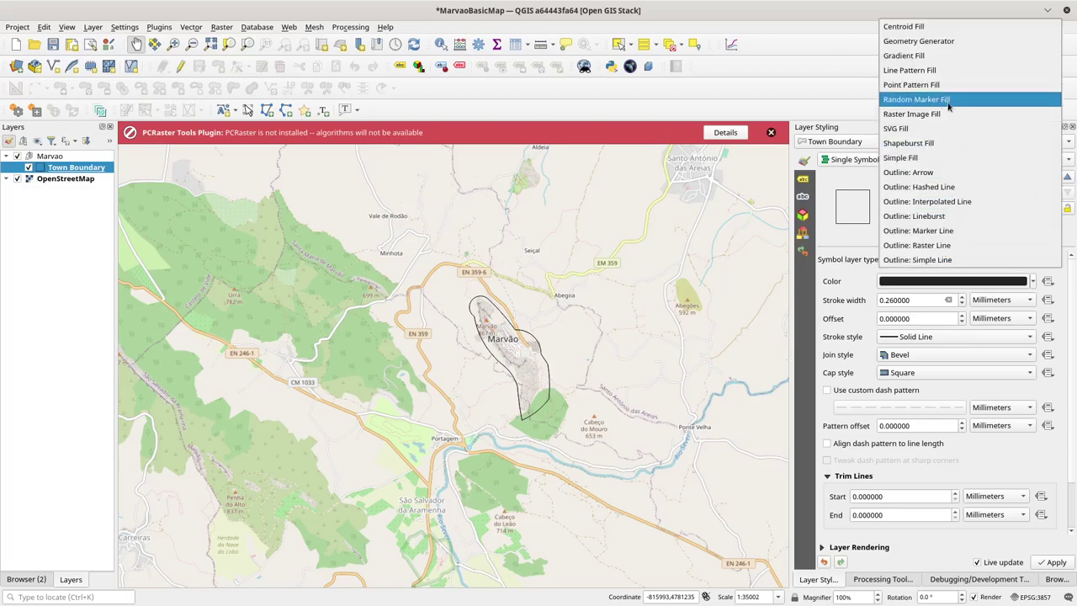
pyautogui.click(921, 187)
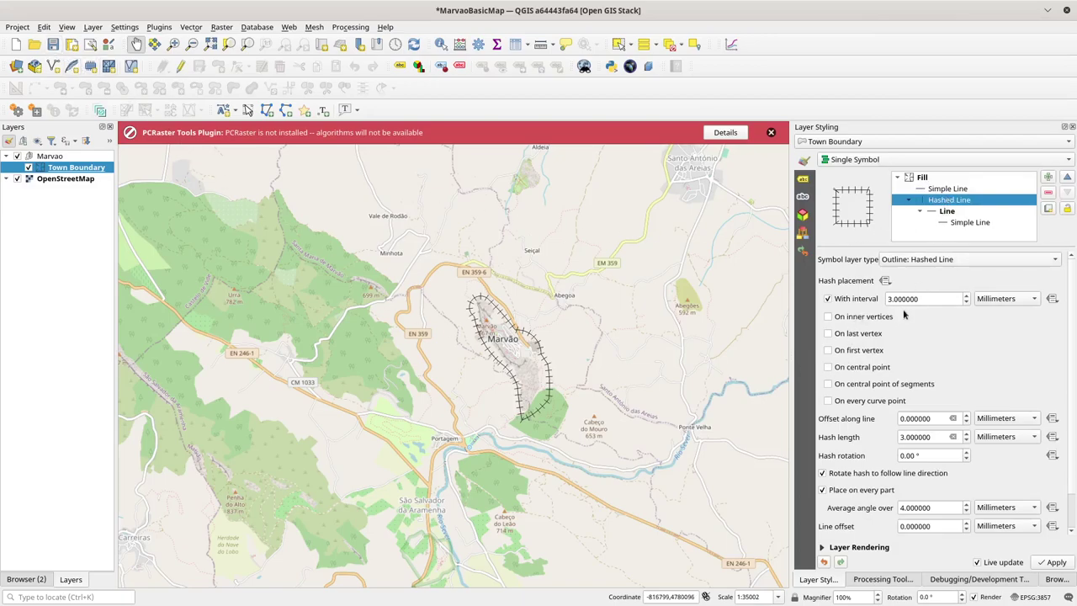
pyautogui.scroll(7, 966, 418)
pyautogui.click(966, 415)
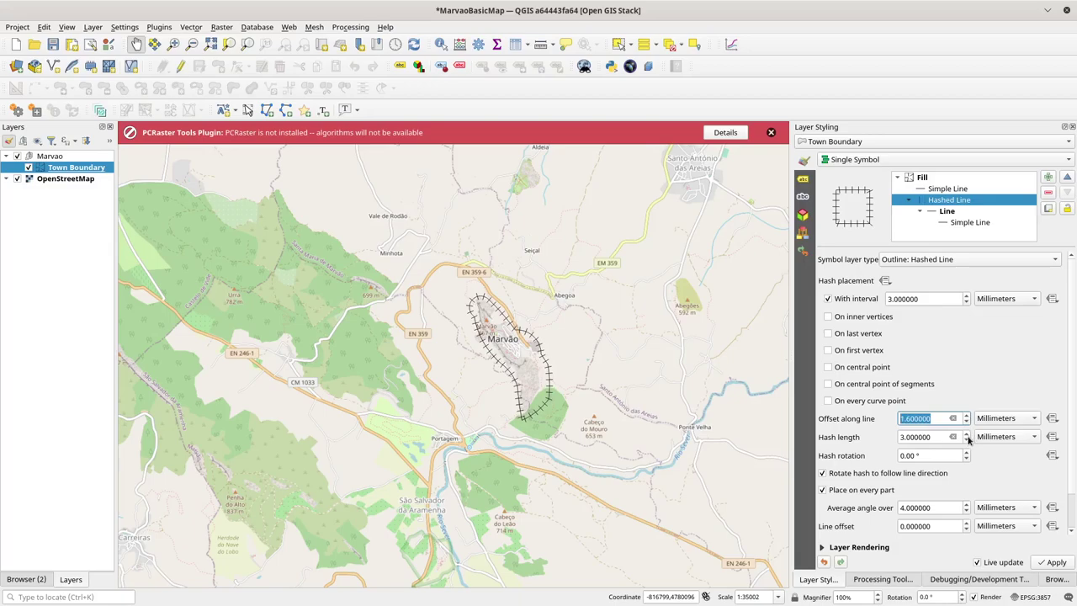
pyautogui.click(966, 522)
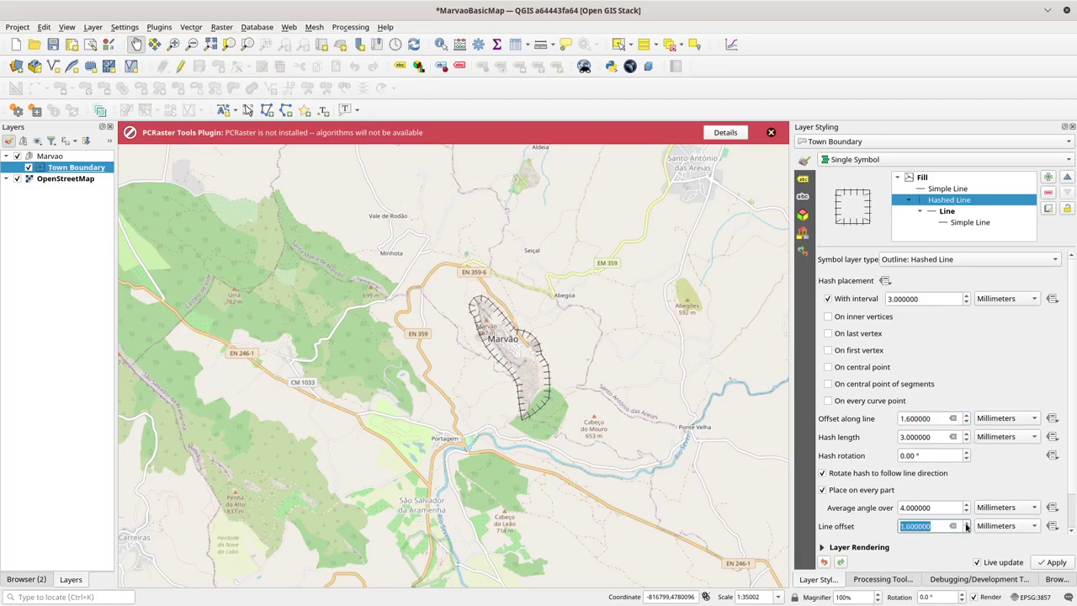
pyautogui.click(967, 530)
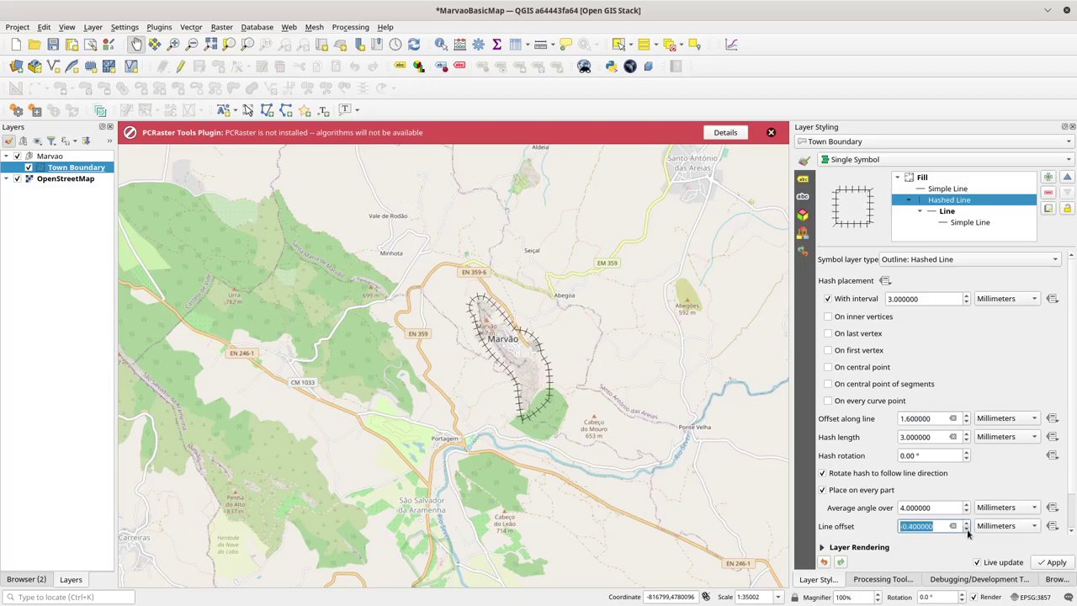
pyautogui.click(967, 530)
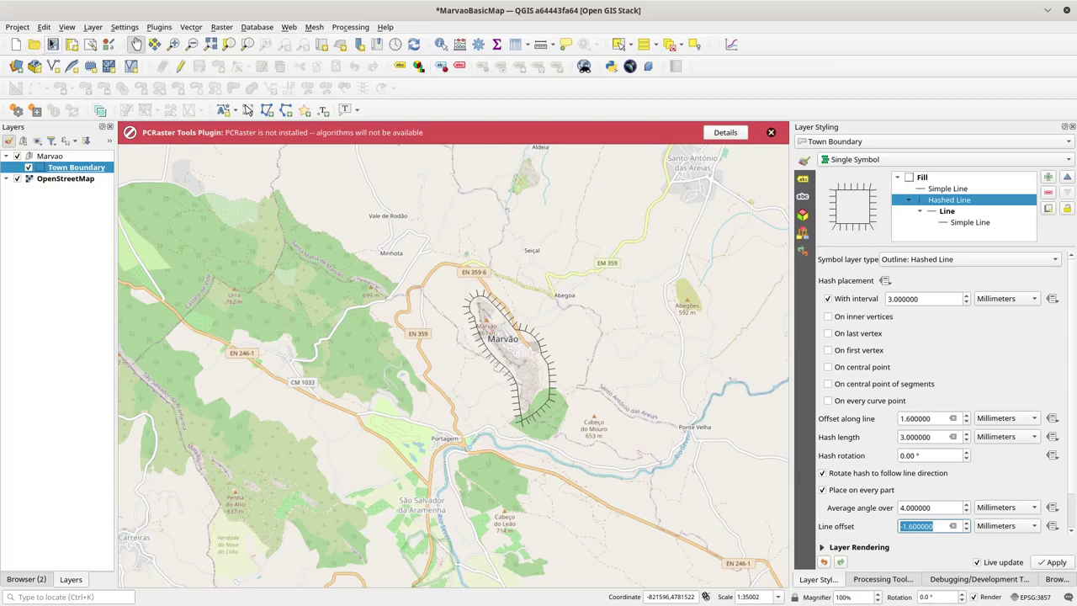
pyautogui.click(53, 44)
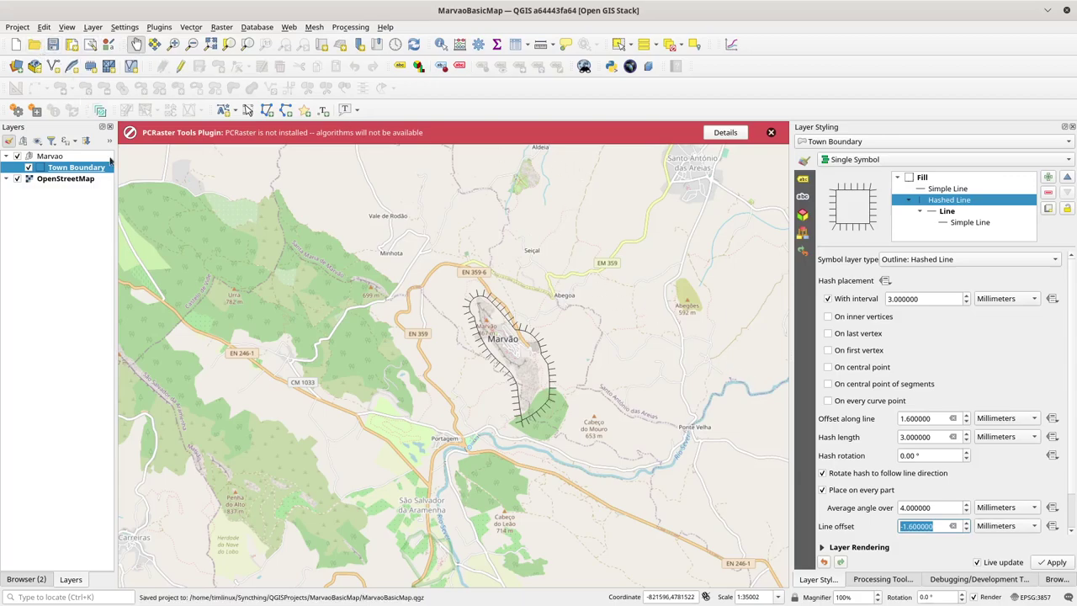
pyautogui.click(57, 158)
# Step: Set the Marvao group's WMS short name to Marvao and title to 'A simple map of Marvao', then save
pyautogui.rightClick(58, 158)
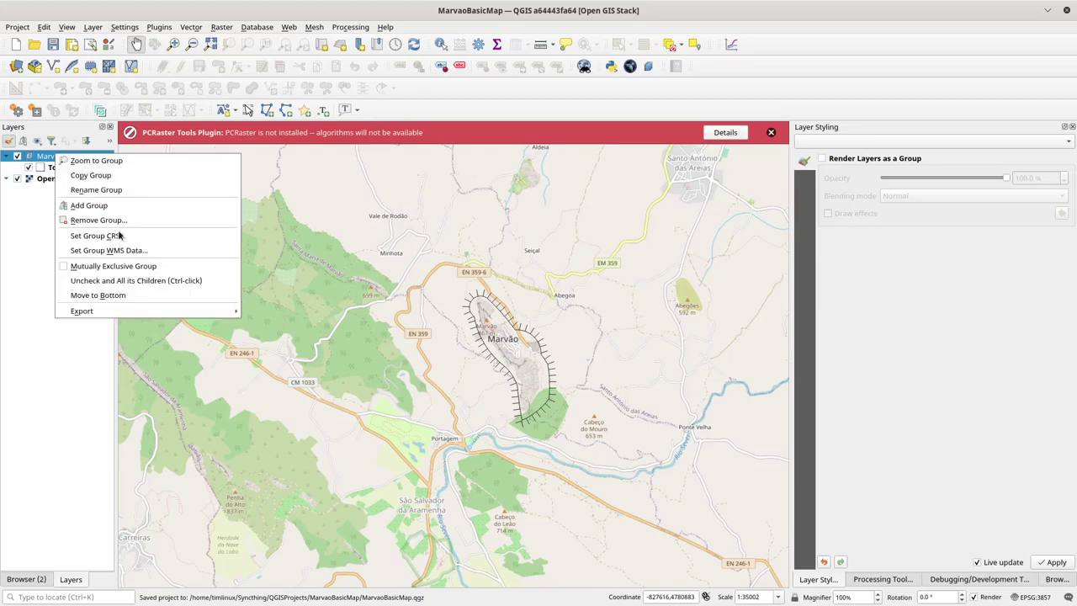
pyautogui.click(117, 248)
pyautogui.click(461, 247)
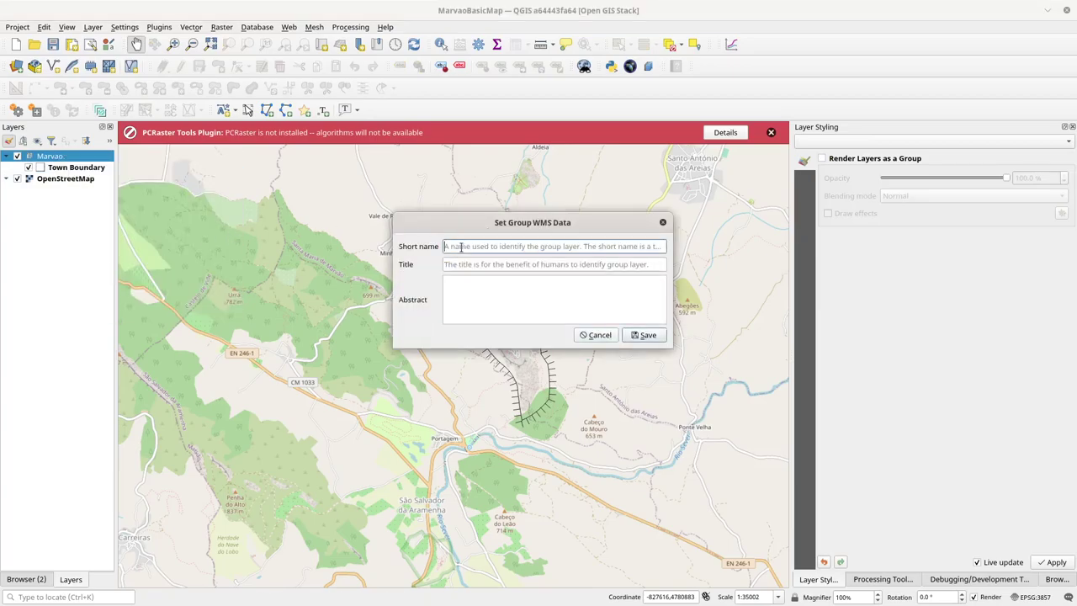
pyautogui.write('Marvao')
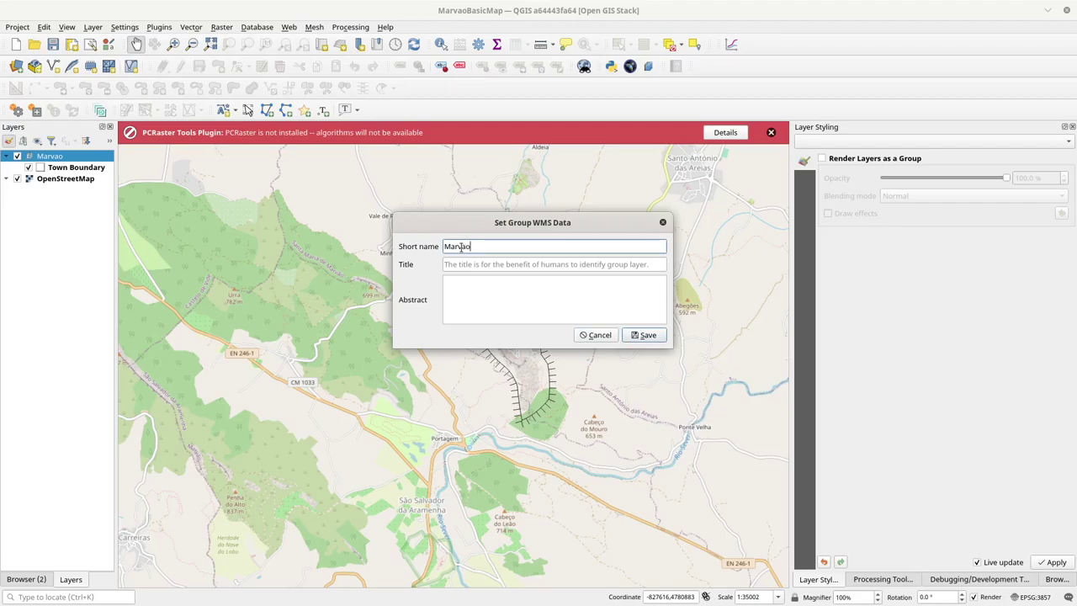
pyautogui.click(464, 267)
pyautogui.write('A simple map of Marvao')
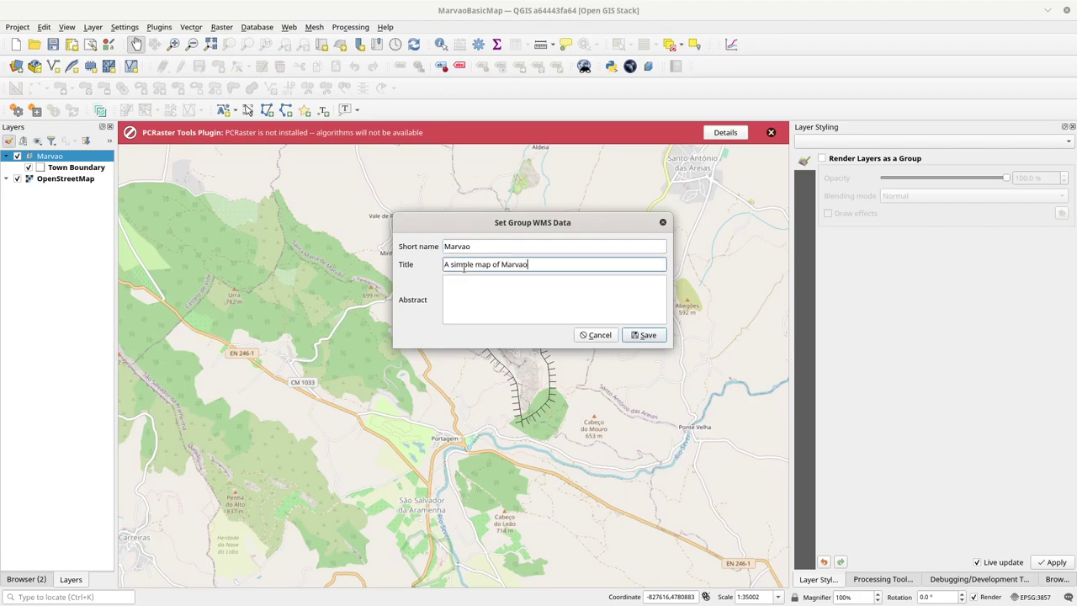
pyautogui.click(644, 335)
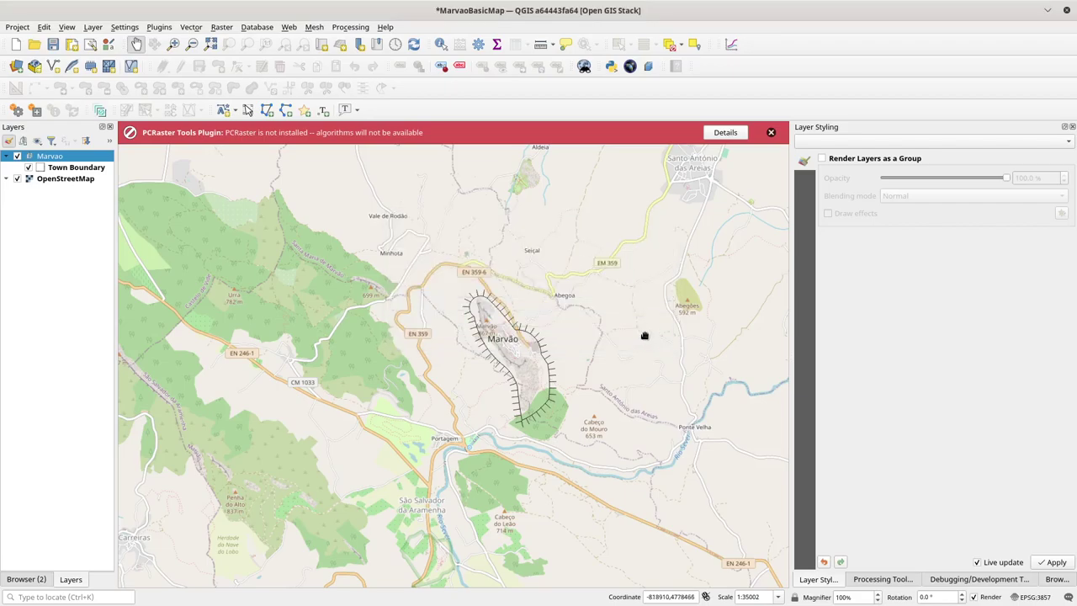
pyautogui.click(53, 43)
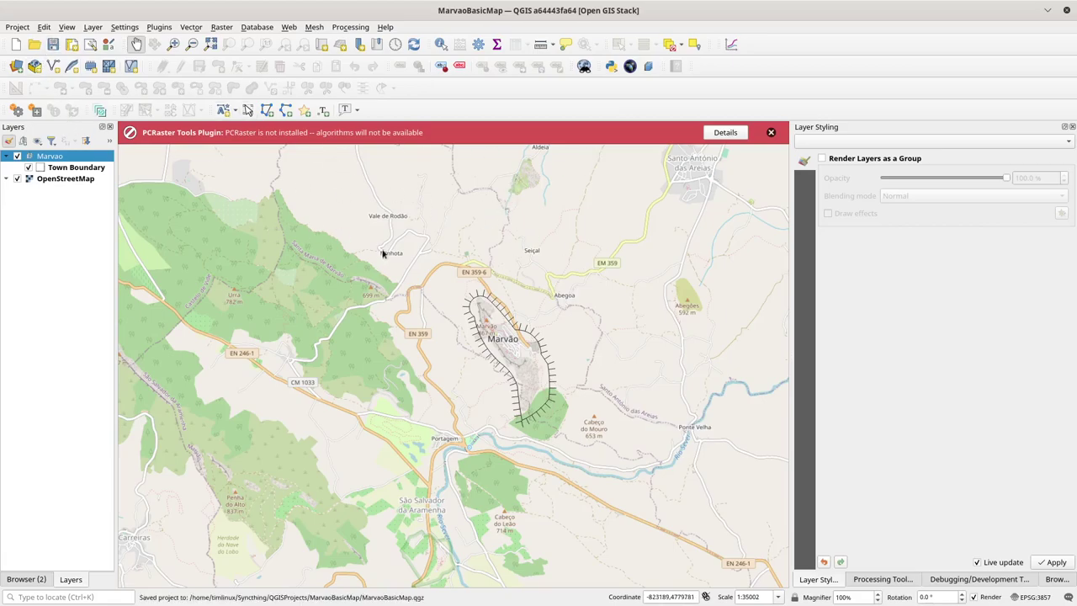
pyautogui.hotkey('alt', 'Tab')
pyautogui.hotkey('alt', 'Tab')
# Step: Change the layer on line 20 of MarvaoBasicMap.md from town to Marvao, close it, and open hugo_site
pyautogui.hotkey('ctrl', 'pageup')
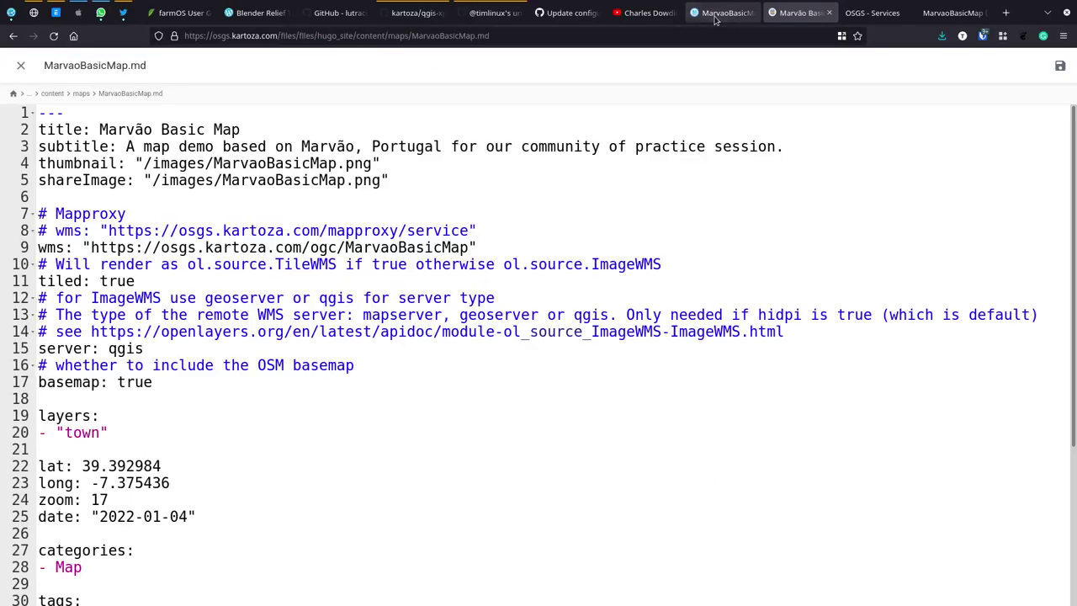
pyautogui.click(1061, 66)
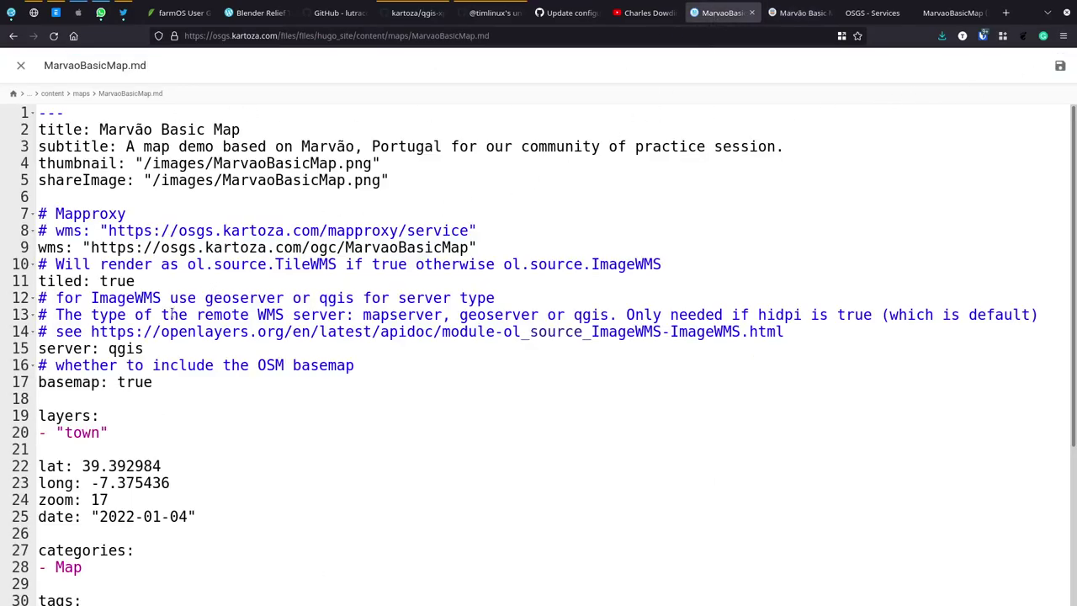
pyautogui.doubleClick(82, 435)
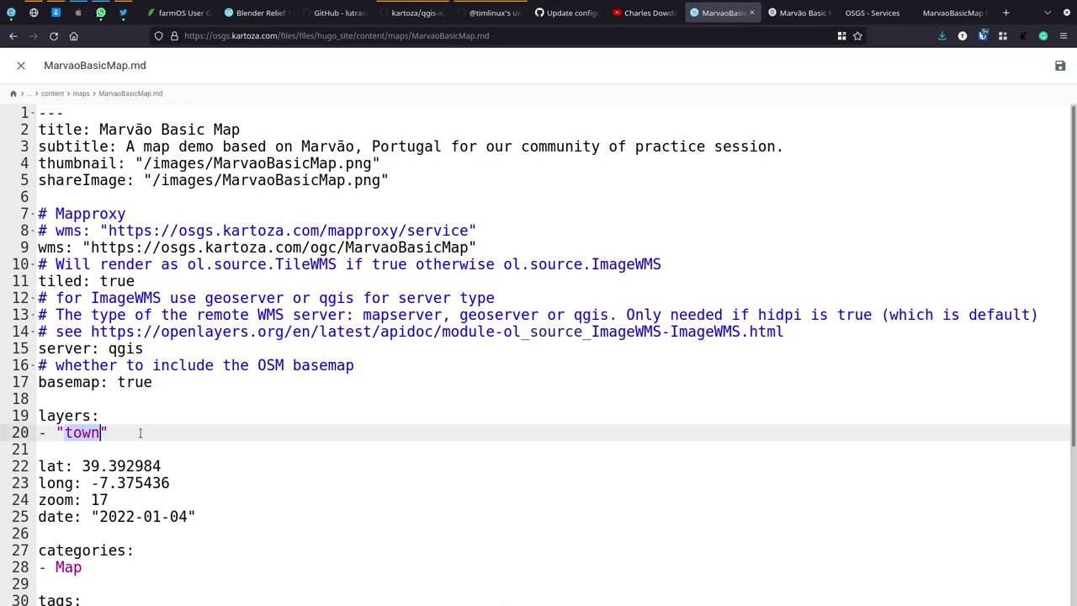
pyautogui.write('Marvao')
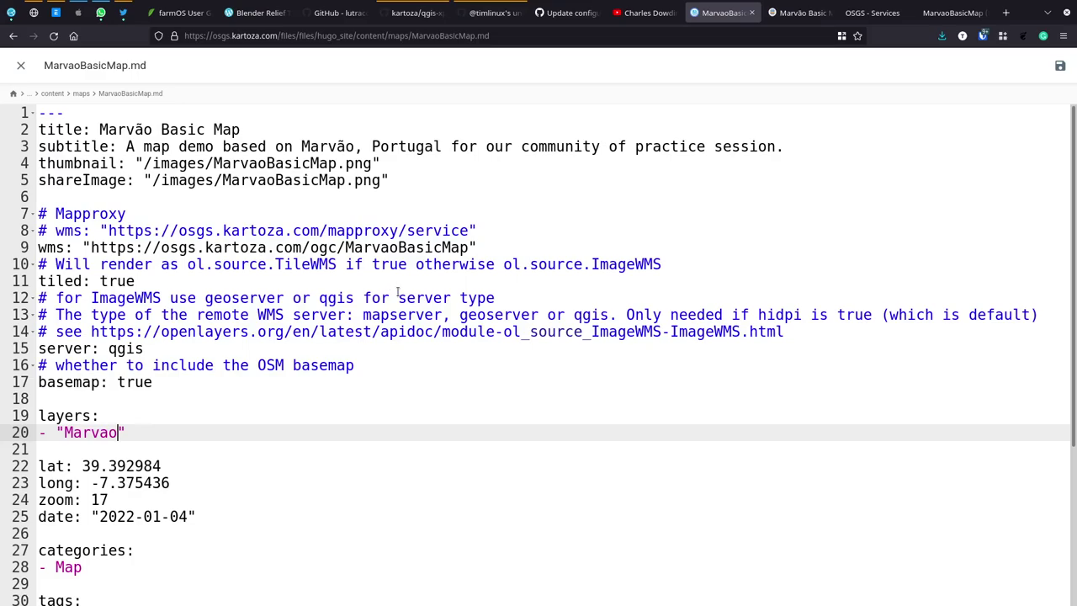
pyautogui.scroll(-3, 398, 292)
pyautogui.scroll(-2, 398, 292)
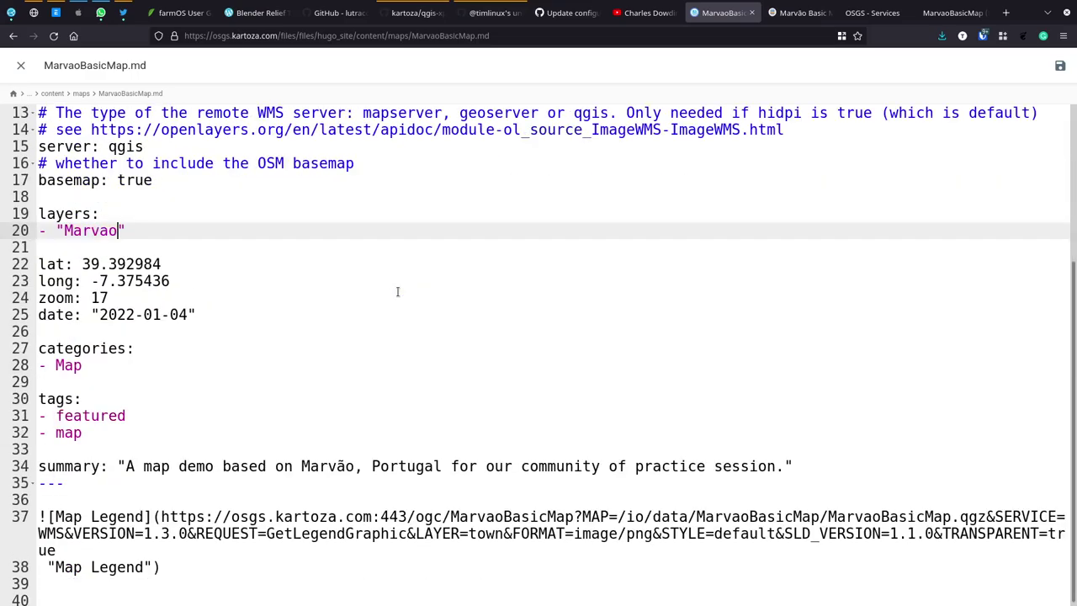
pyautogui.scroll(5, 398, 292)
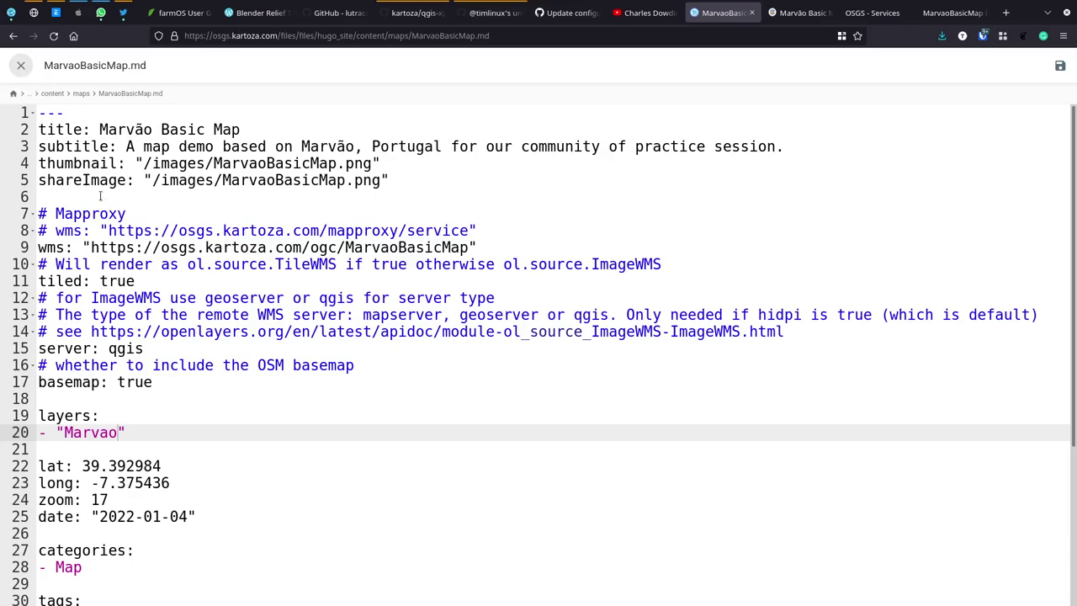
pyautogui.click(21, 65)
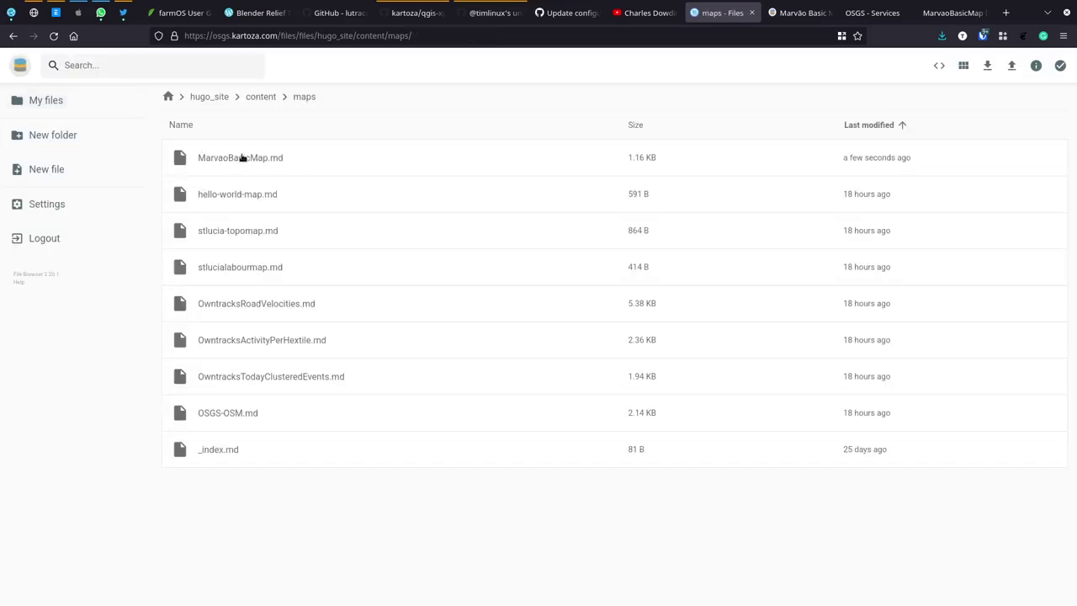
pyautogui.click(207, 97)
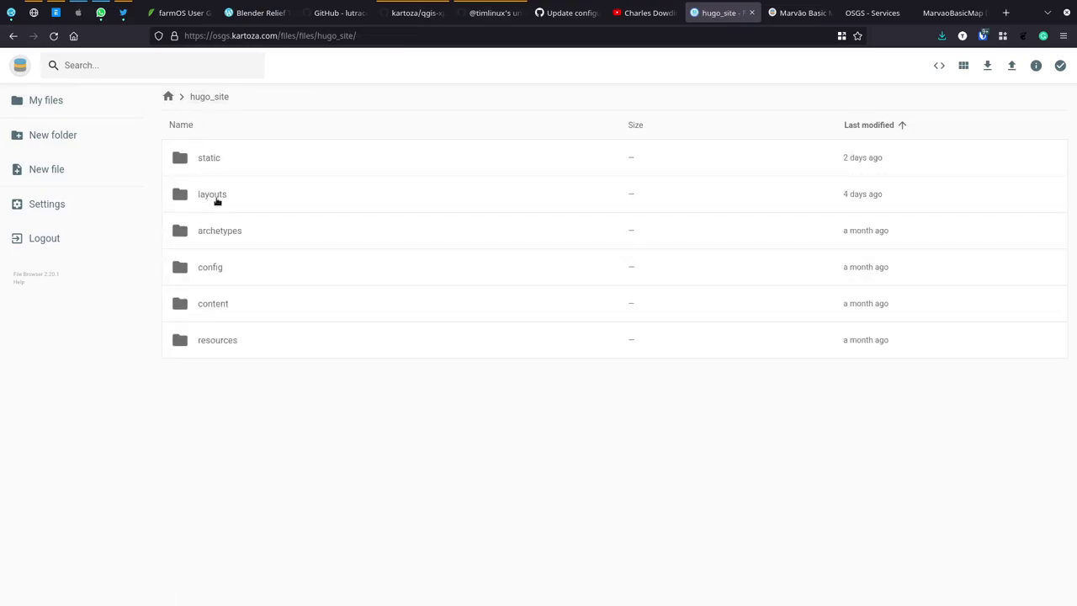
# Step: Navigate in File Browser to the hugo_site/static/images folder
pyautogui.doubleClick(211, 197)
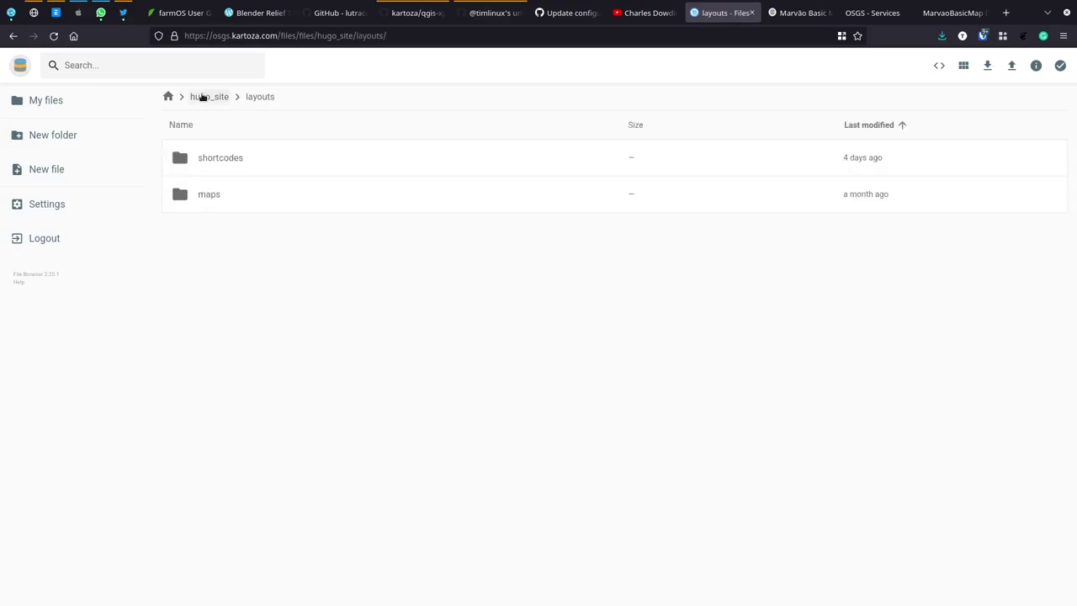
pyautogui.click(202, 98)
pyautogui.doubleClick(206, 159)
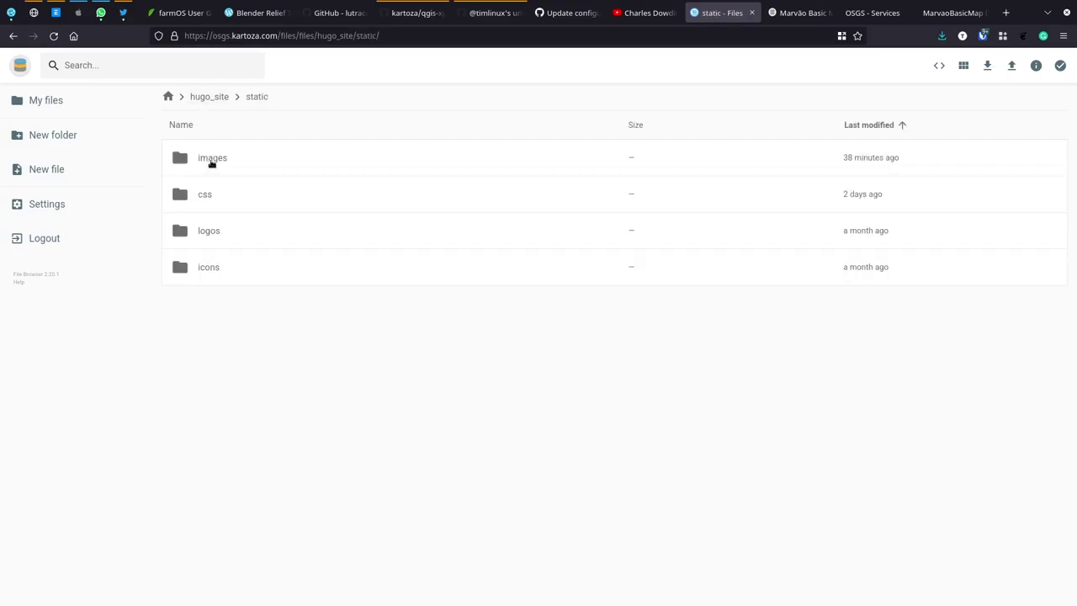
pyautogui.doubleClick(211, 163)
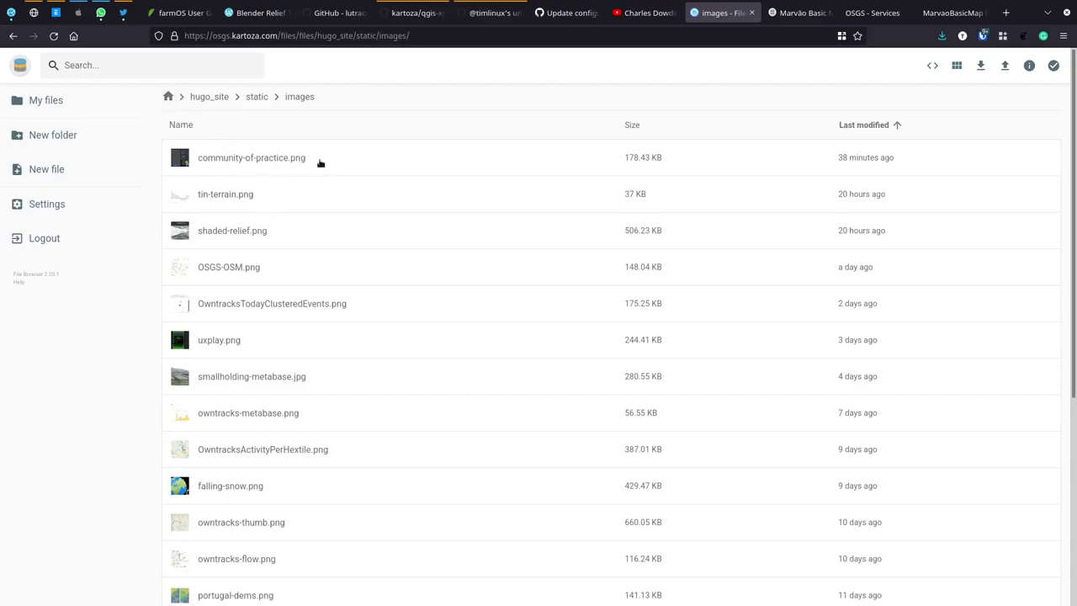
# Step: Upload MarvaoBasicMap.png from Downloads into the images folder as a single file
pyautogui.click(1005, 65)
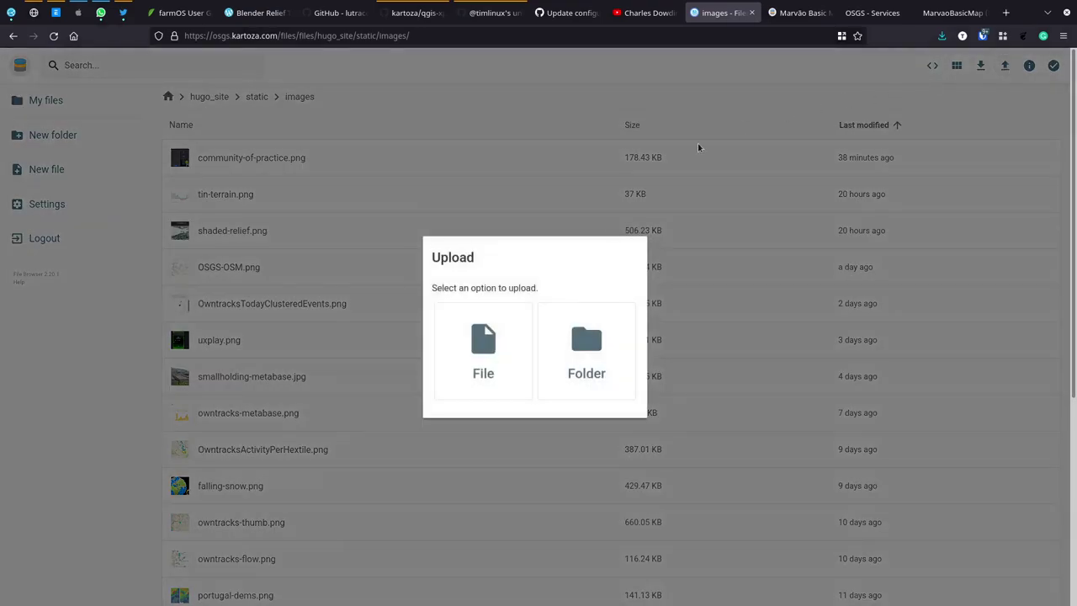
pyautogui.click(574, 346)
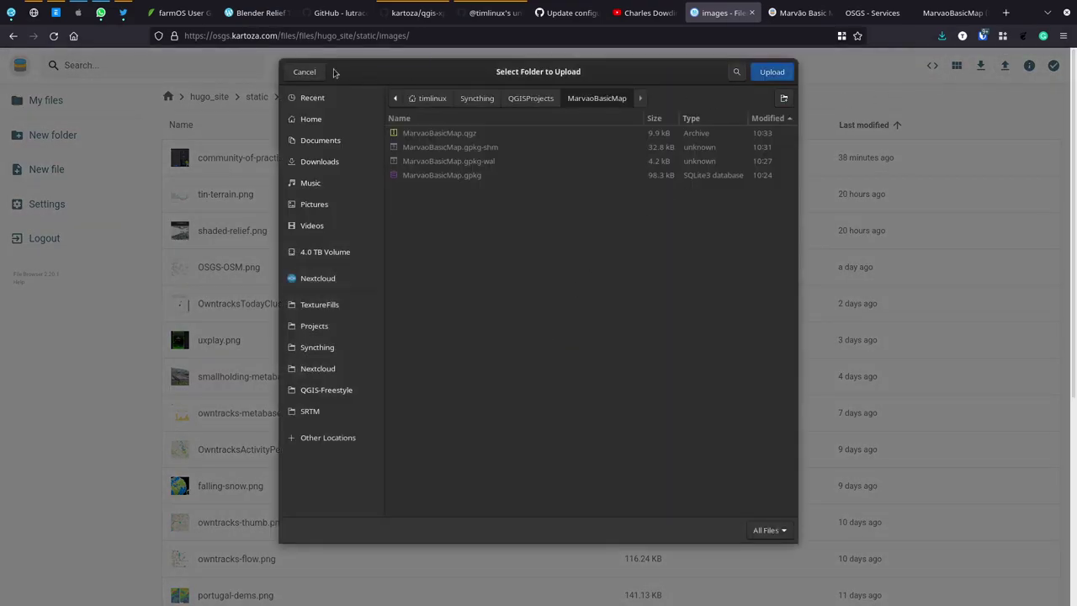
pyautogui.click(310, 72)
pyautogui.click(487, 332)
pyautogui.click(320, 160)
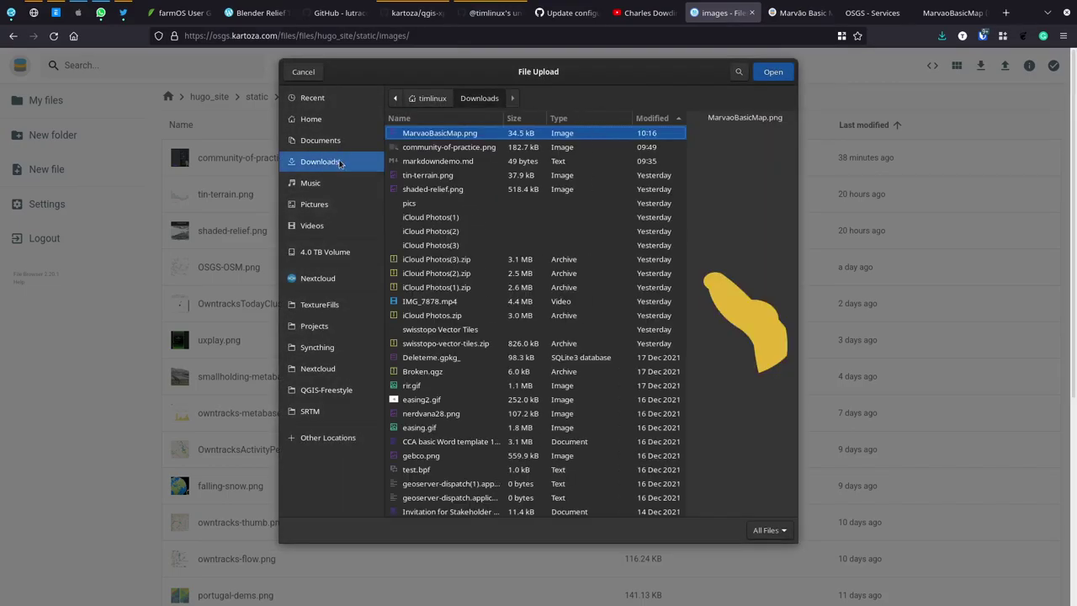
pyautogui.doubleClick(442, 135)
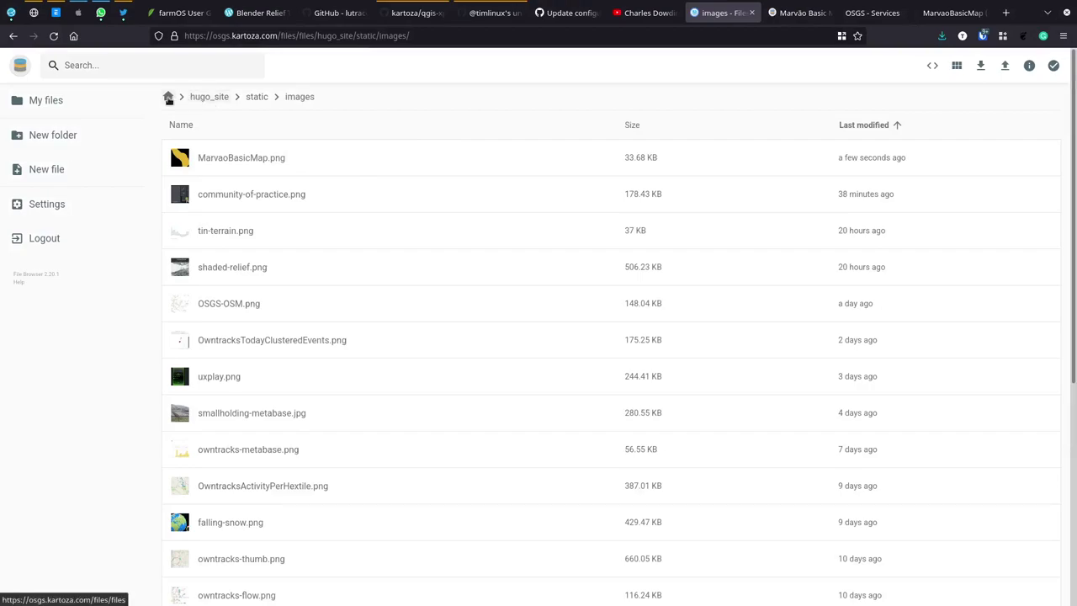
pyautogui.click(168, 97)
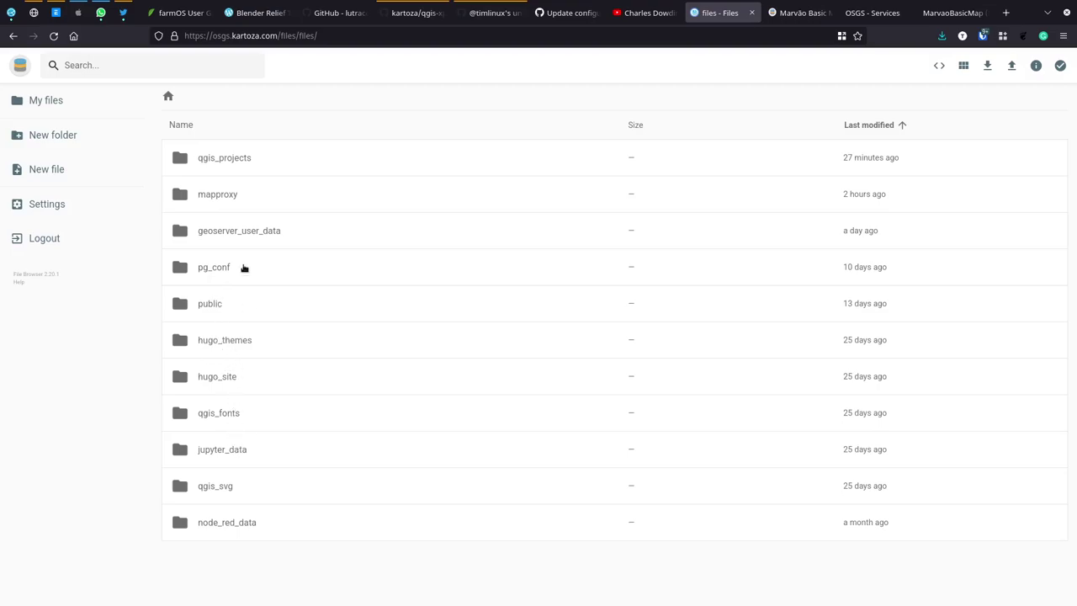
# Step: Delete the MarvaoBasicMap.gpkg-wal and gpkg-shm files from qgis_projects/MarvaoBasicMap
pyautogui.click(219, 164)
pyautogui.click(219, 163)
pyautogui.doubleClick(224, 160)
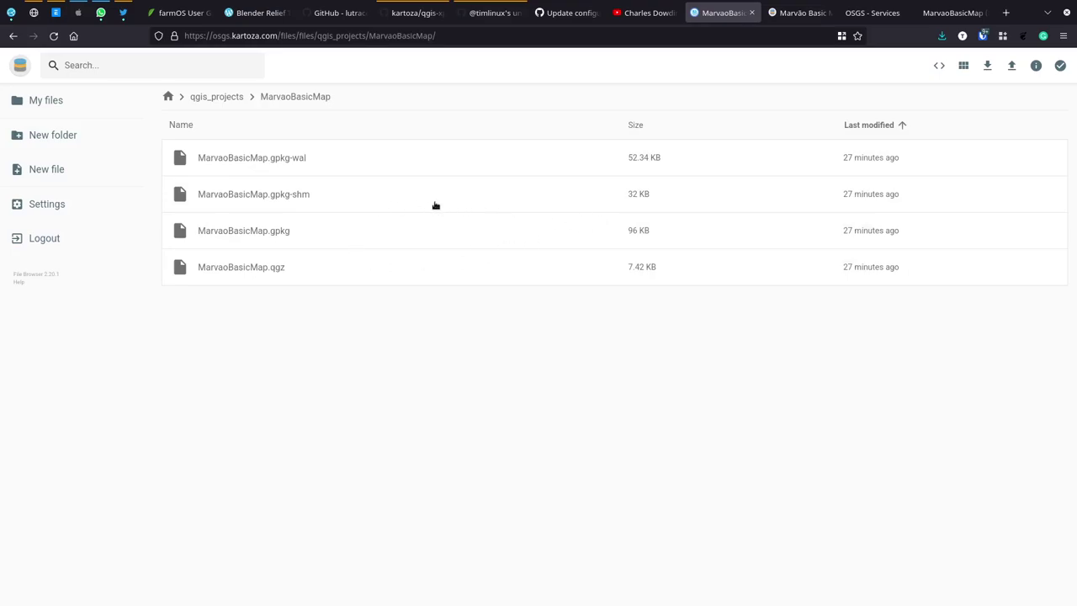
pyautogui.click(265, 163)
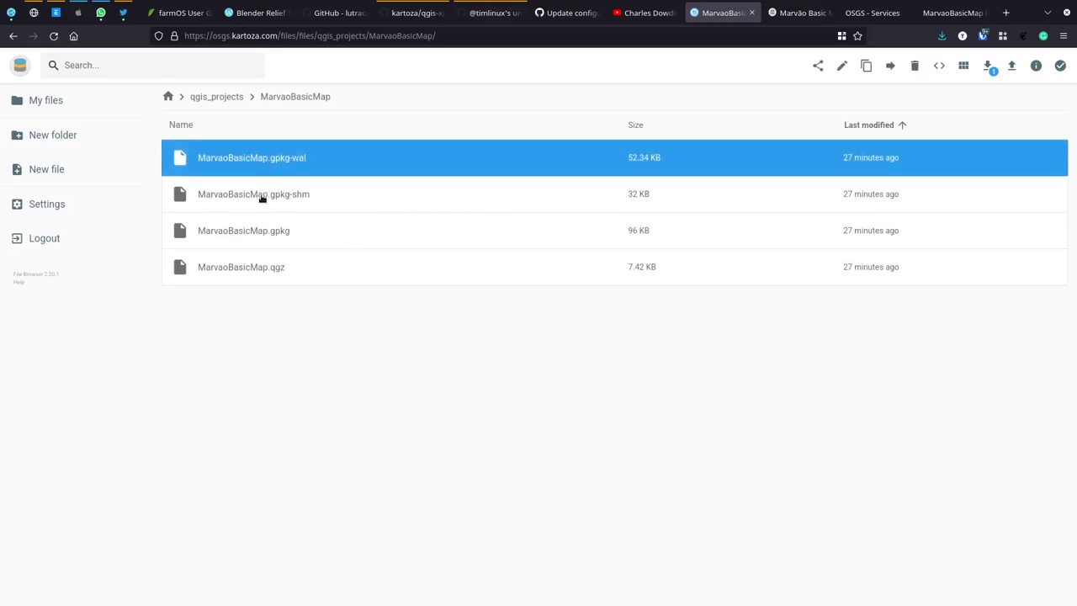
pyautogui.keyDown('ctrl'); pyautogui.click(262, 196); pyautogui.keyUp('ctrl')
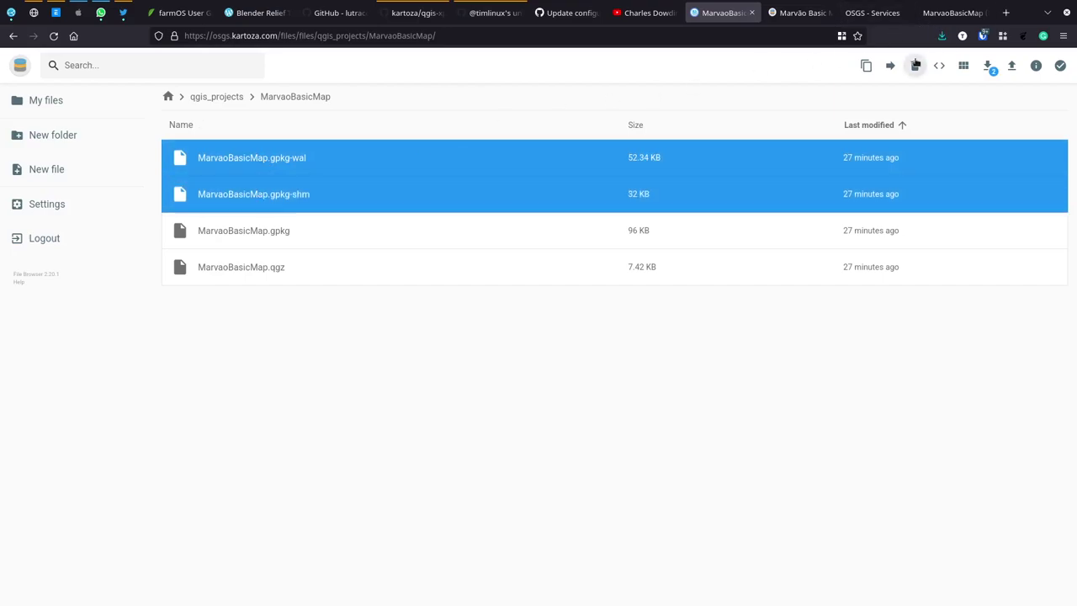
pyautogui.click(915, 64)
pyautogui.click(619, 341)
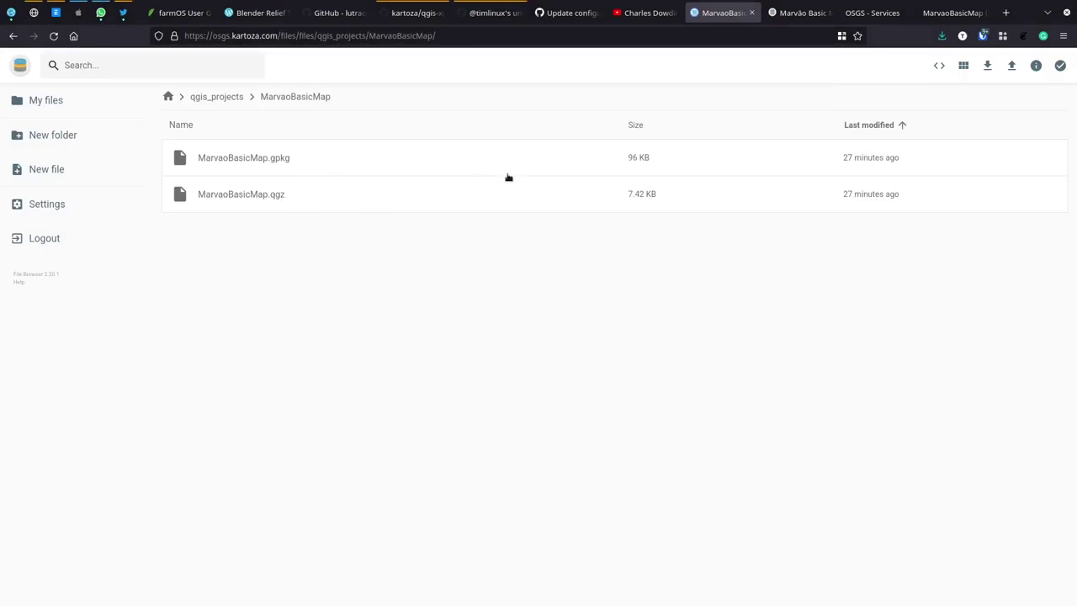
# Step: Upload the local Syncthing QGISProjects/MarvaoBasicMap/MarvaoBasicMap.qgz, replacing the server copy
pyautogui.click(1010, 67)
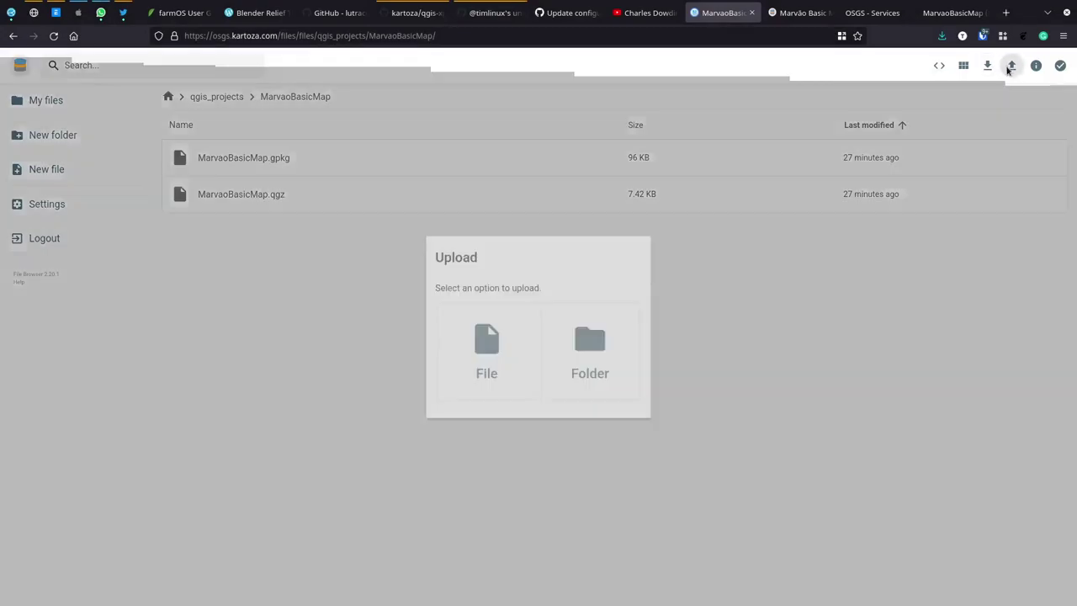
pyautogui.click(510, 344)
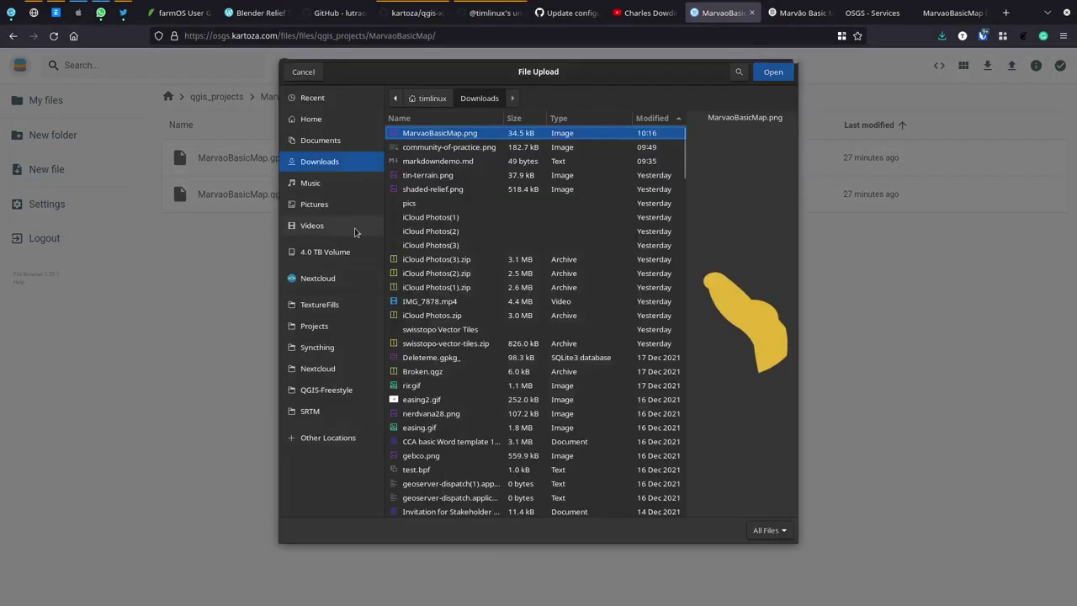
pyautogui.click(324, 348)
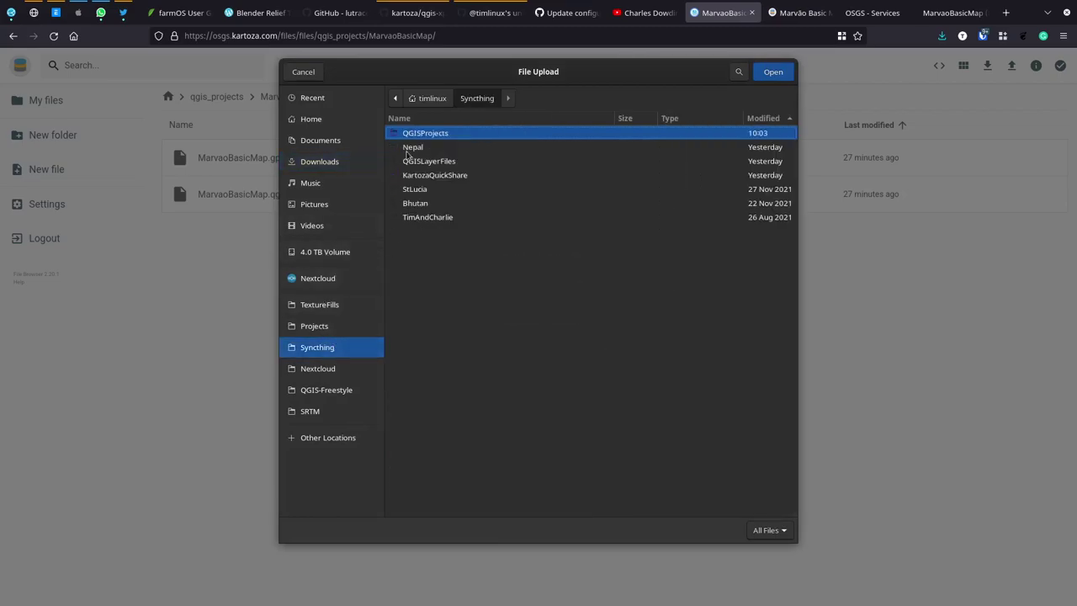
pyautogui.click(400, 118)
pyautogui.click(401, 118)
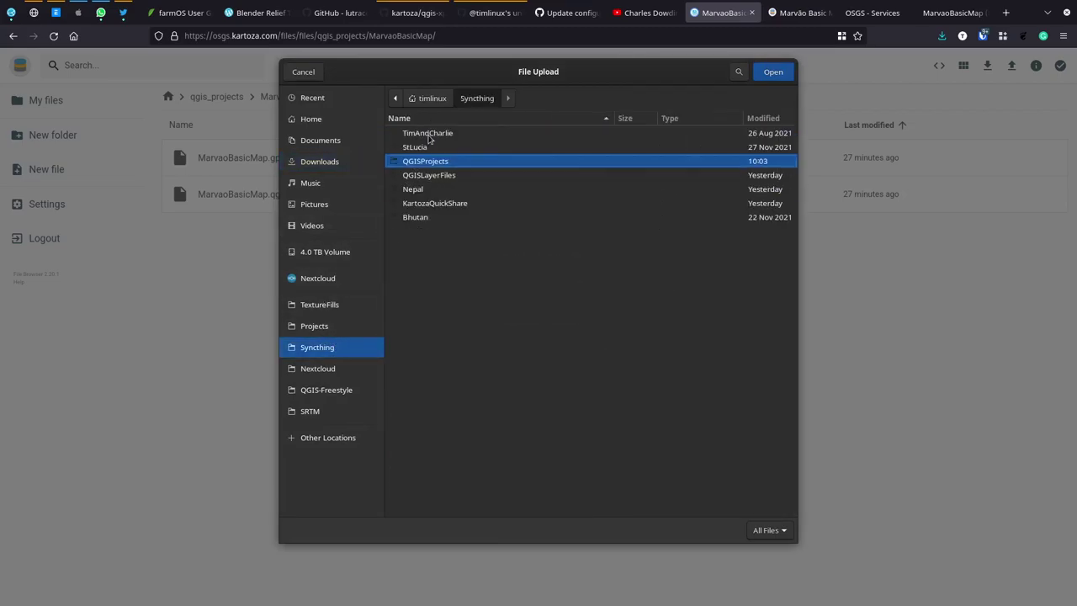
pyautogui.doubleClick(420, 163)
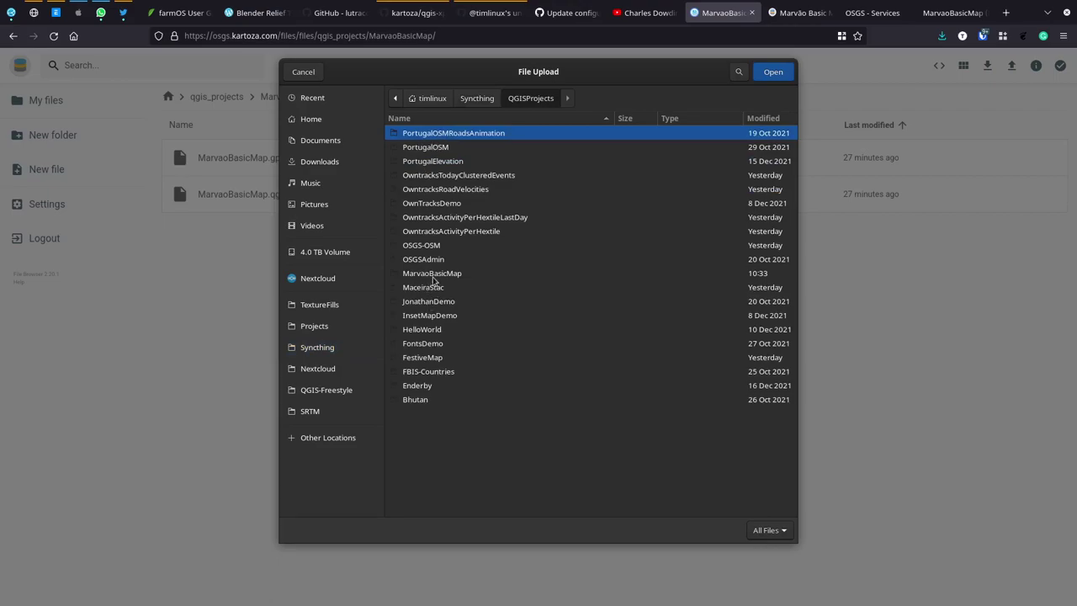
pyautogui.click(761, 118)
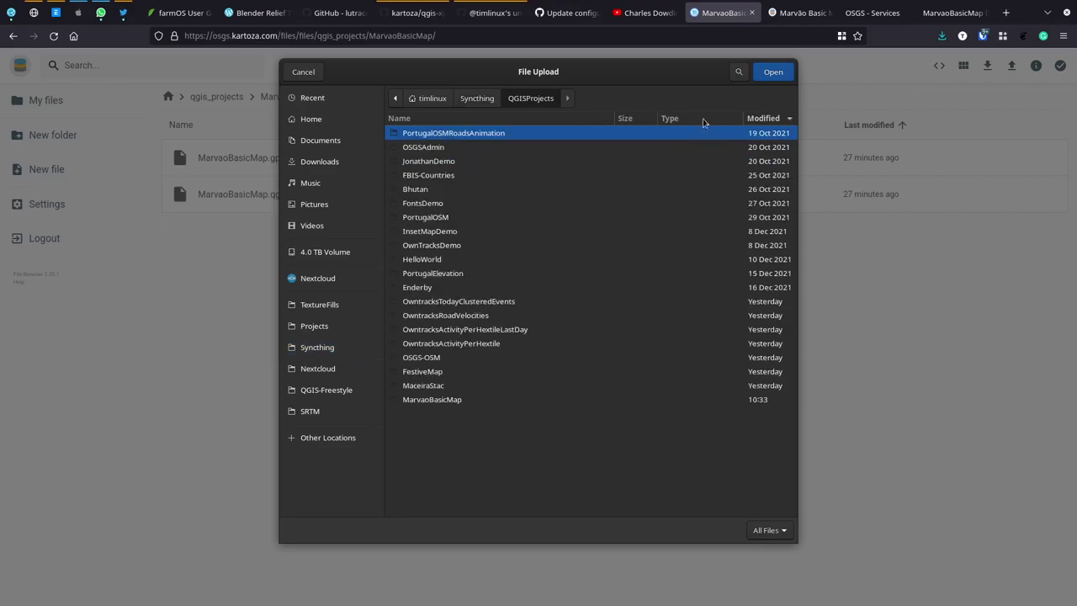
pyautogui.click(761, 118)
pyautogui.doubleClick(446, 135)
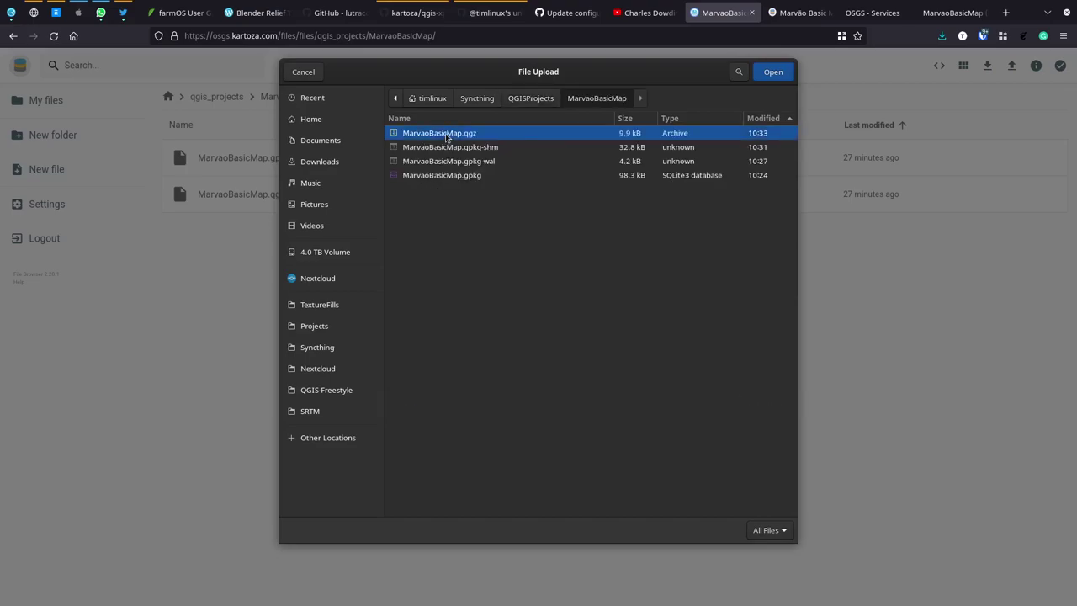
pyautogui.doubleClick(446, 137)
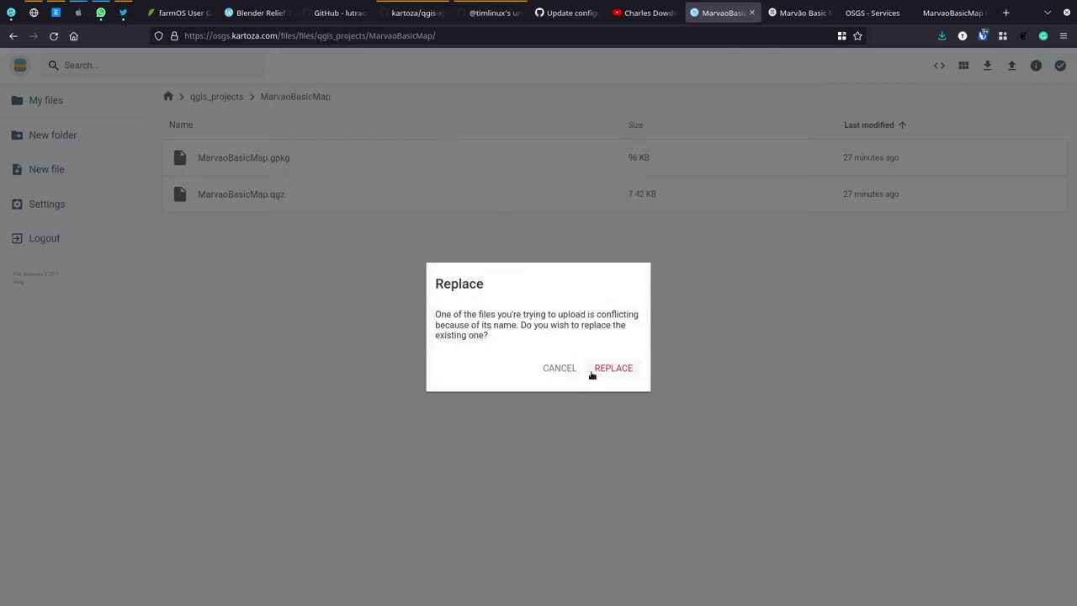
pyautogui.click(608, 368)
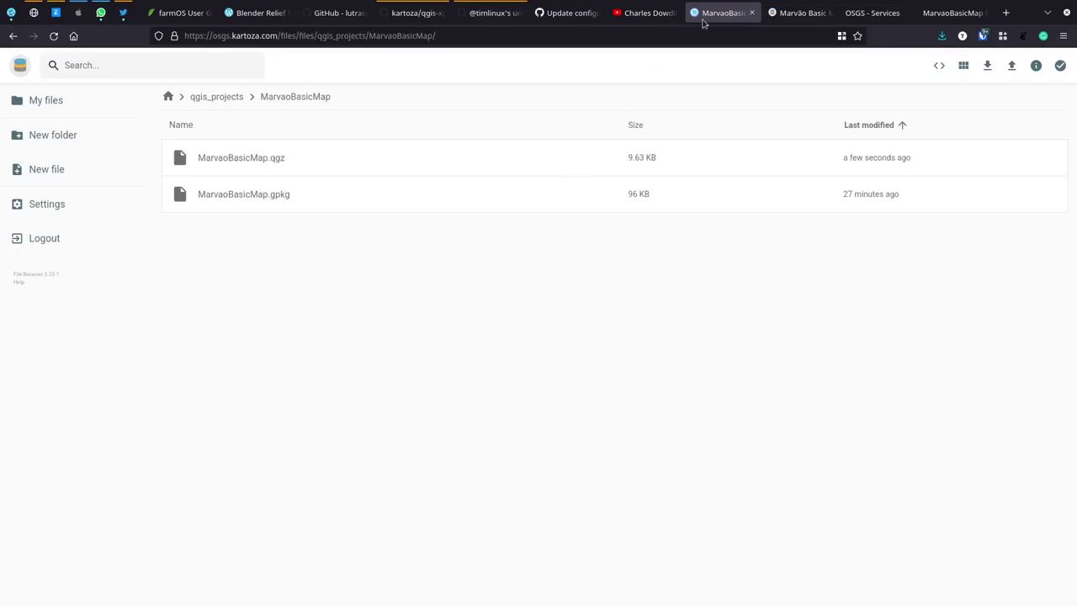
# Step: Reload the GetLegendGraphic request and resubmit it with the LAYER value edited; it returns 'Layer(s) not valid'
pyautogui.click(870, 13)
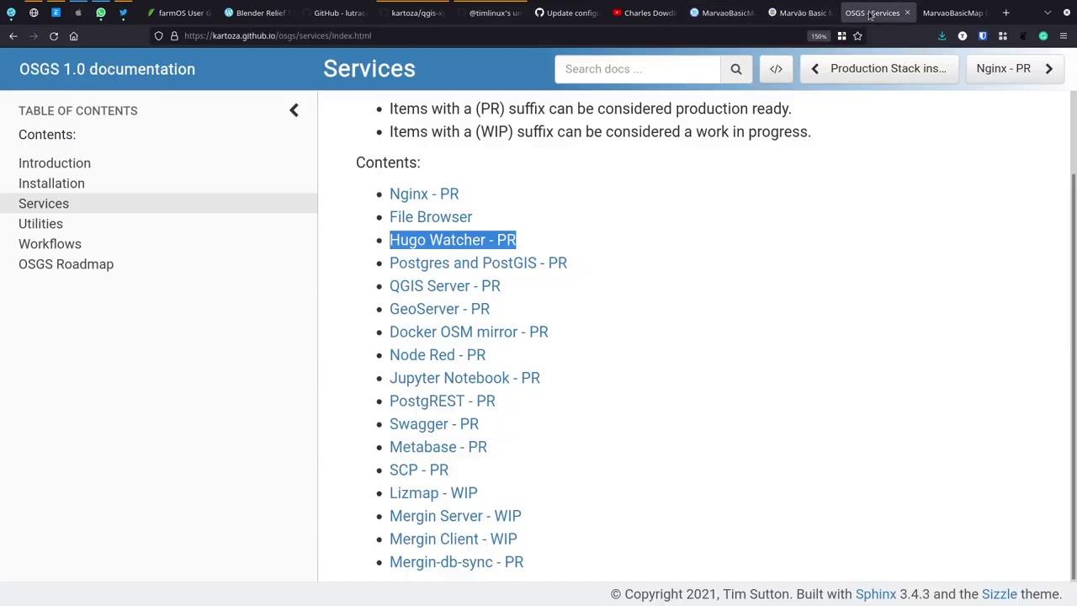
pyautogui.click(951, 12)
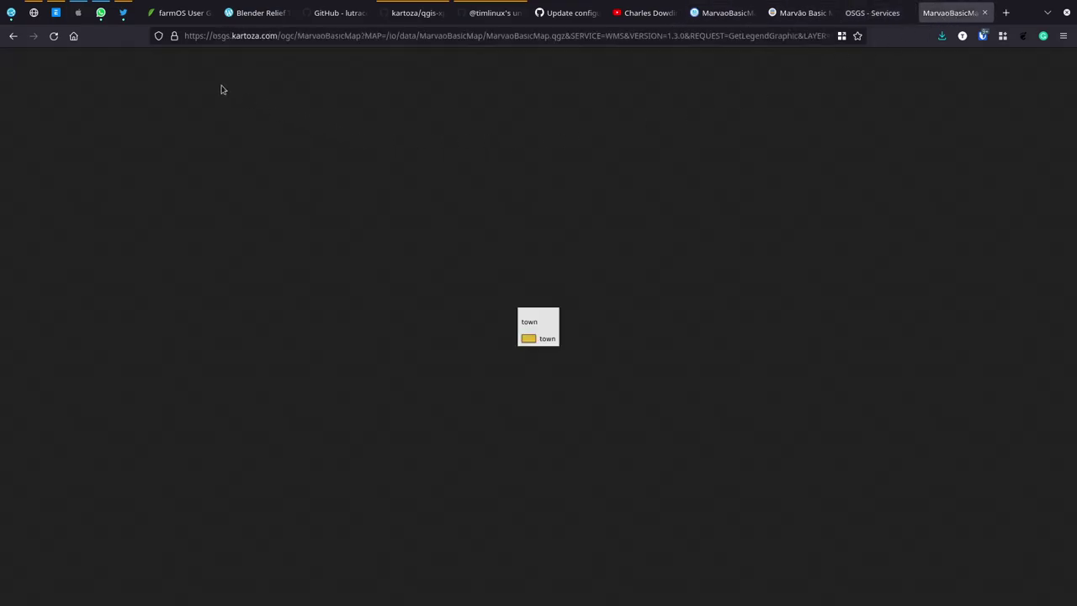
pyautogui.click(53, 37)
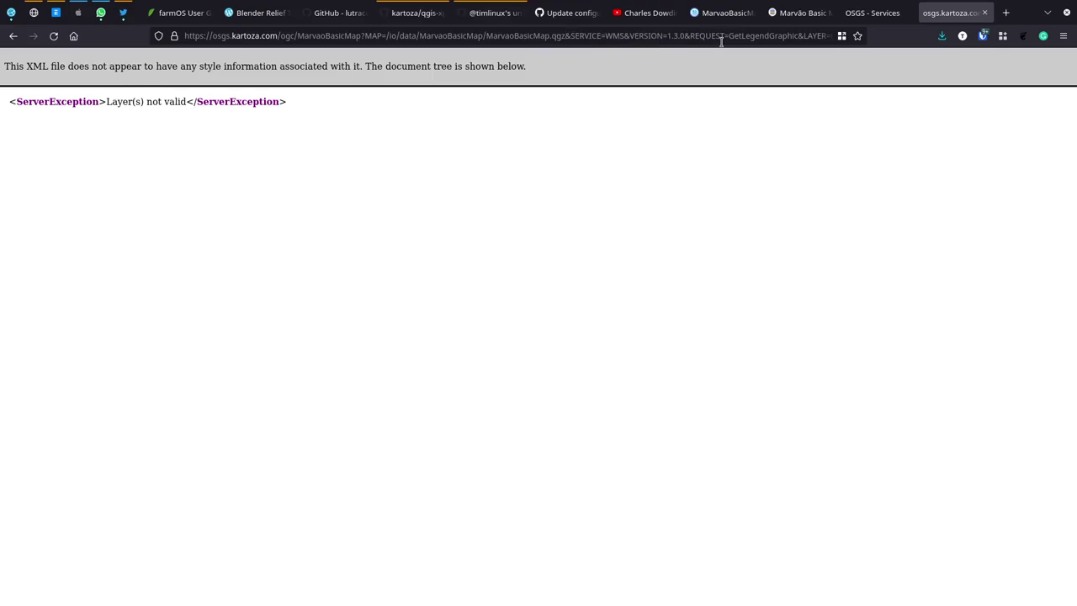
pyautogui.click(754, 36)
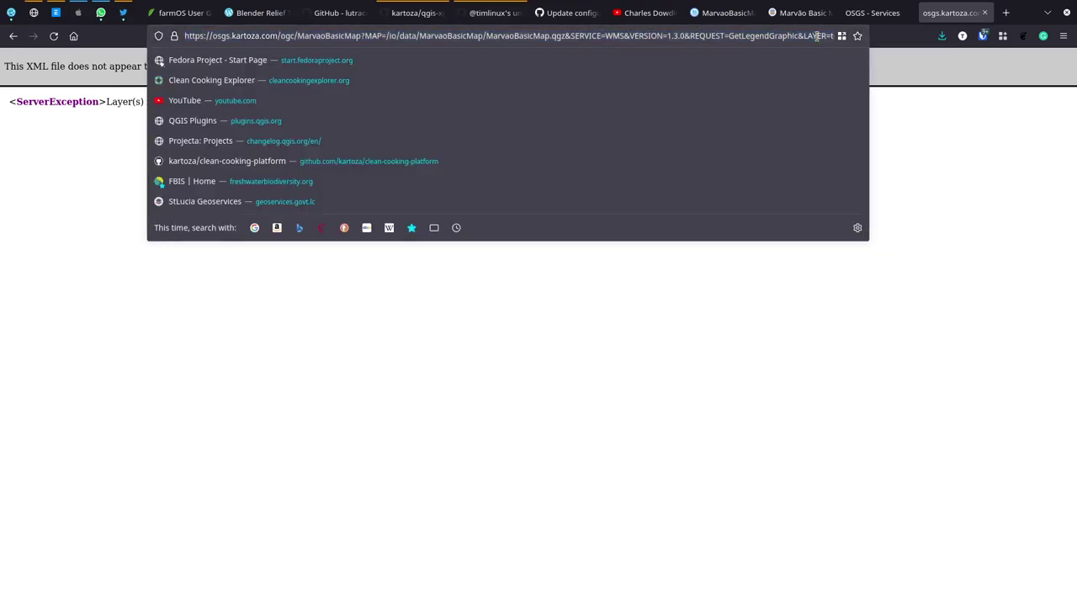
pyautogui.doubleClick(816, 36)
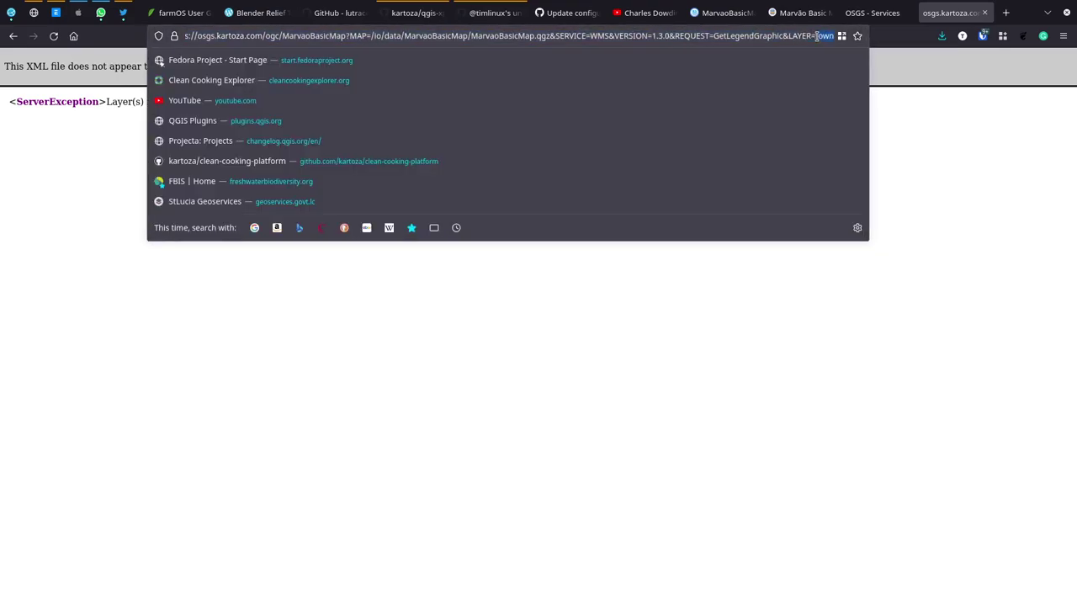
pyautogui.write('towns')
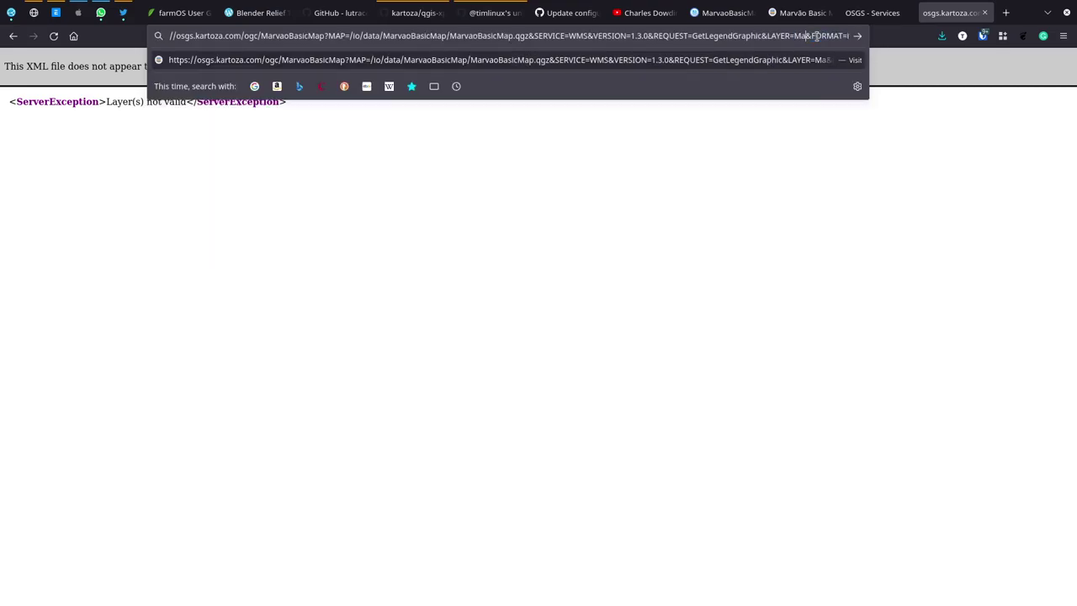
pyautogui.press('Return')
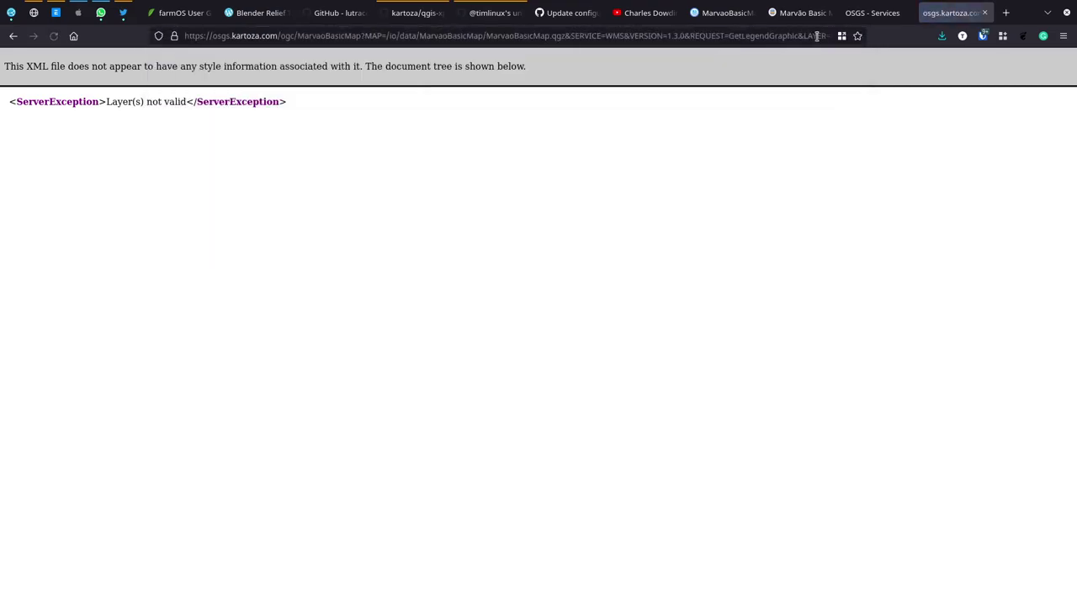
pyautogui.hotkey('alt', 'Tab')
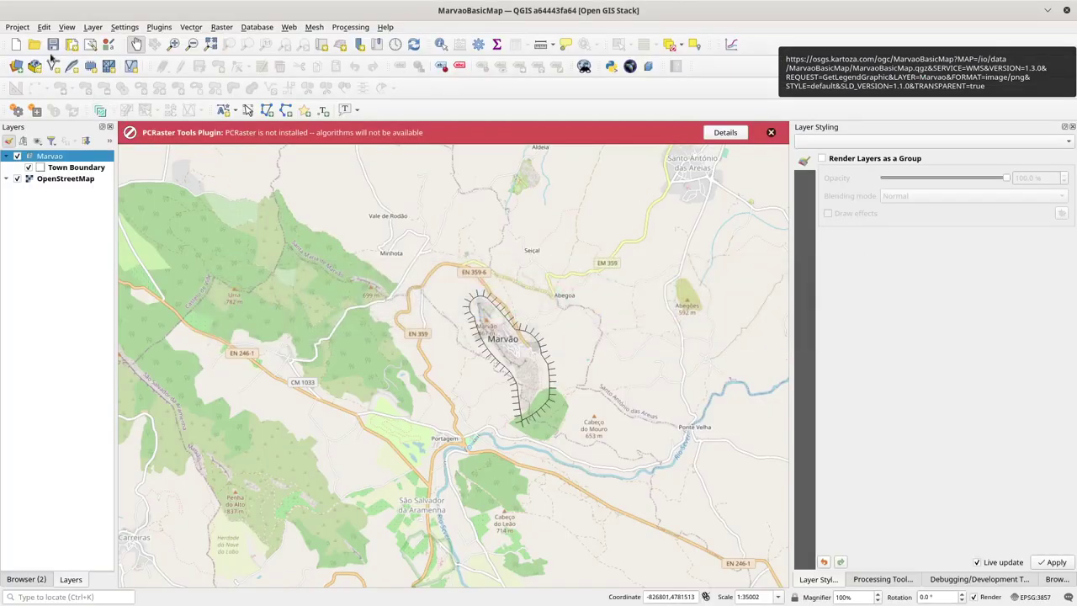
# Step: Save MarvaoBasicMap, start a new project, and browse the OSGS MarvaoBasicMap and Castelo De Vide WMS connections
pyautogui.click(52, 48)
pyautogui.click(16, 47)
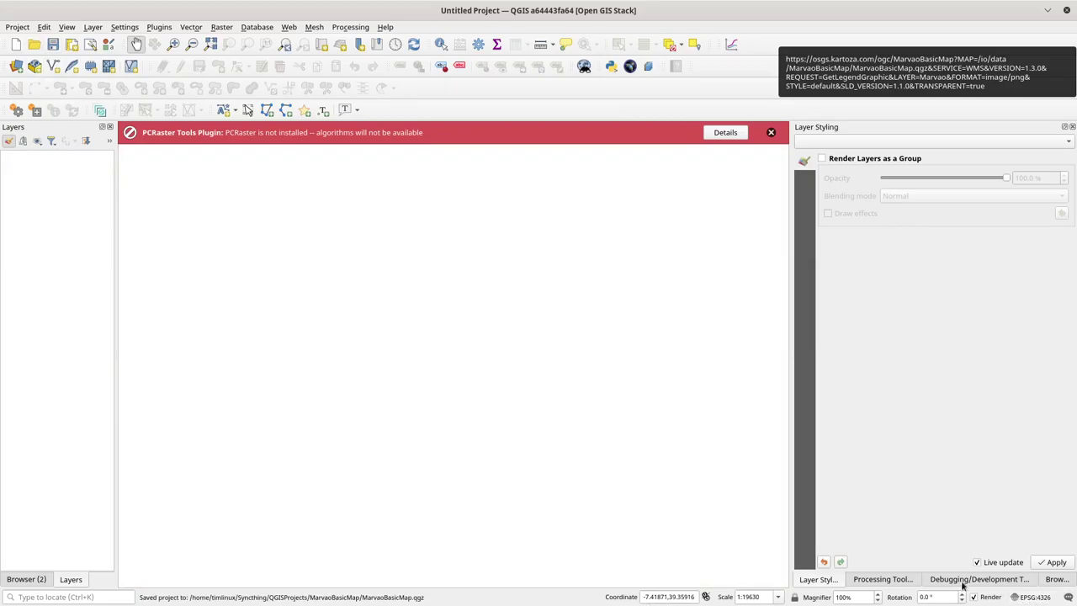
pyautogui.click(1052, 579)
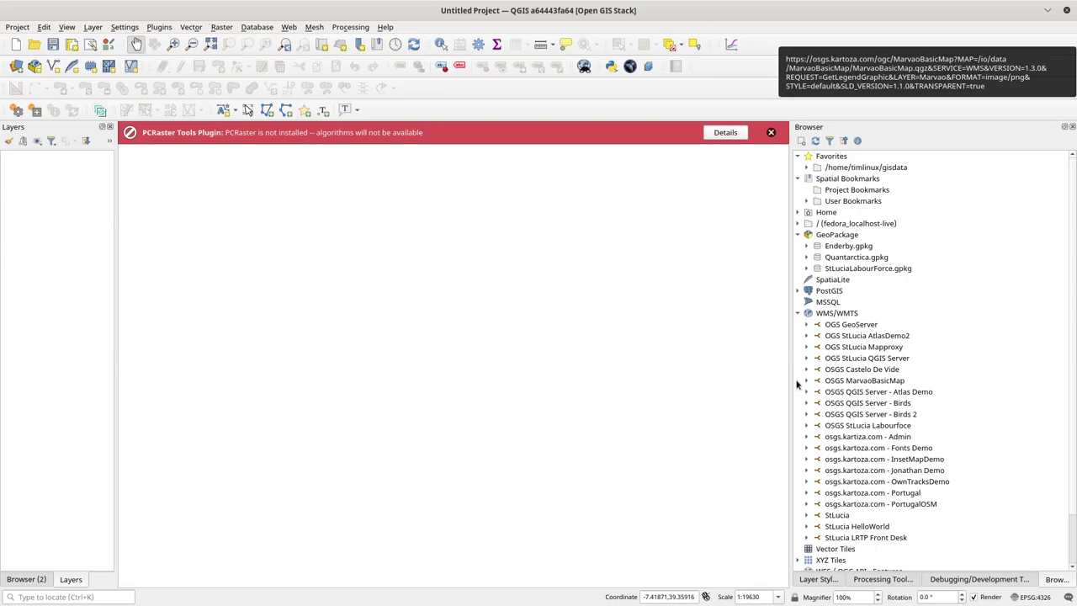
pyautogui.click(806, 381)
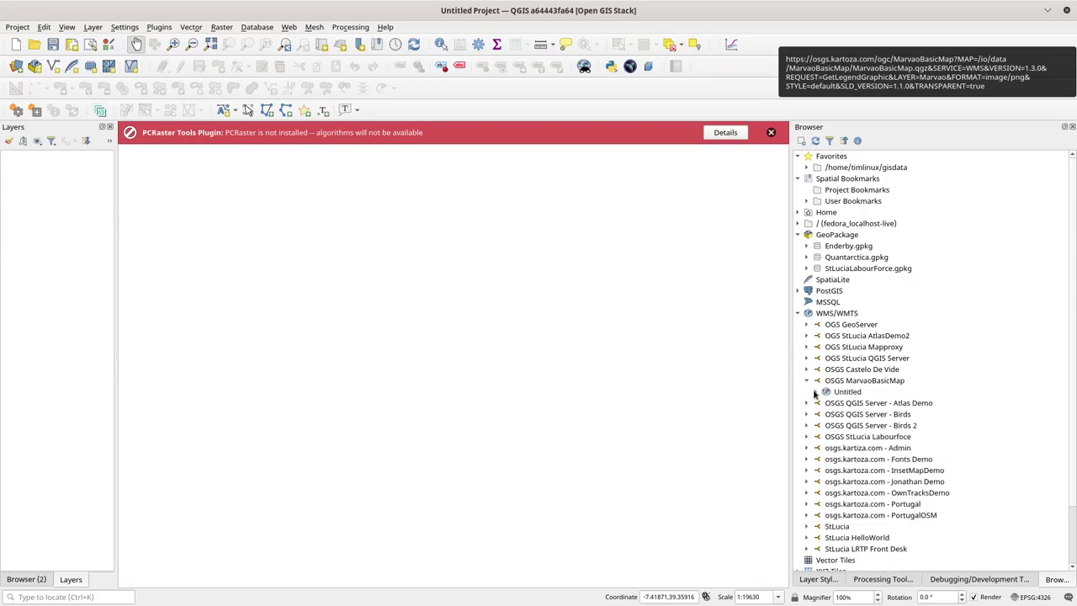
pyautogui.click(814, 392)
pyautogui.click(851, 383)
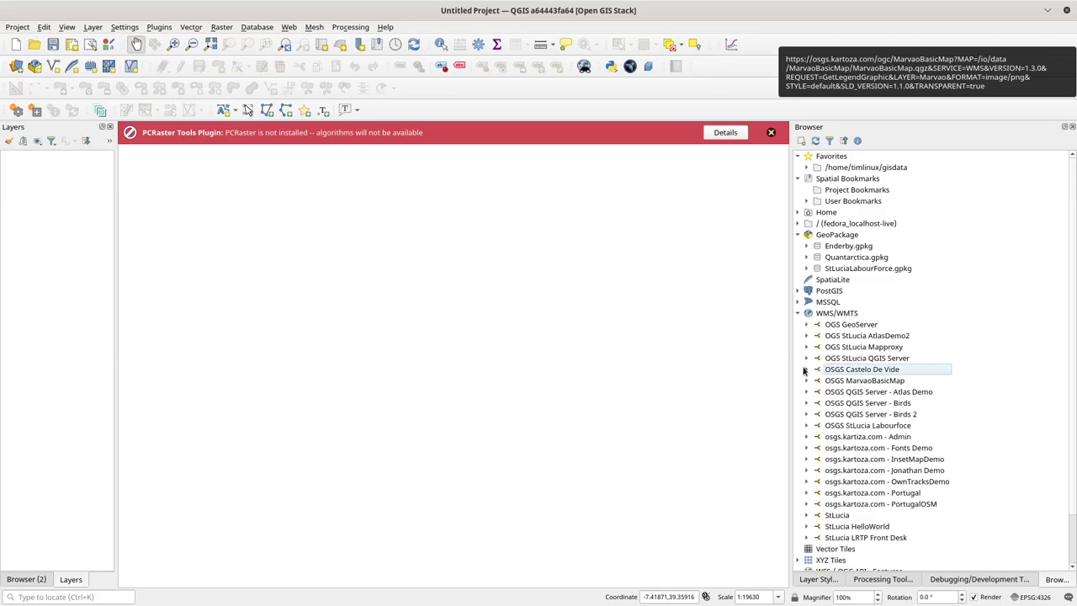
pyautogui.click(859, 383)
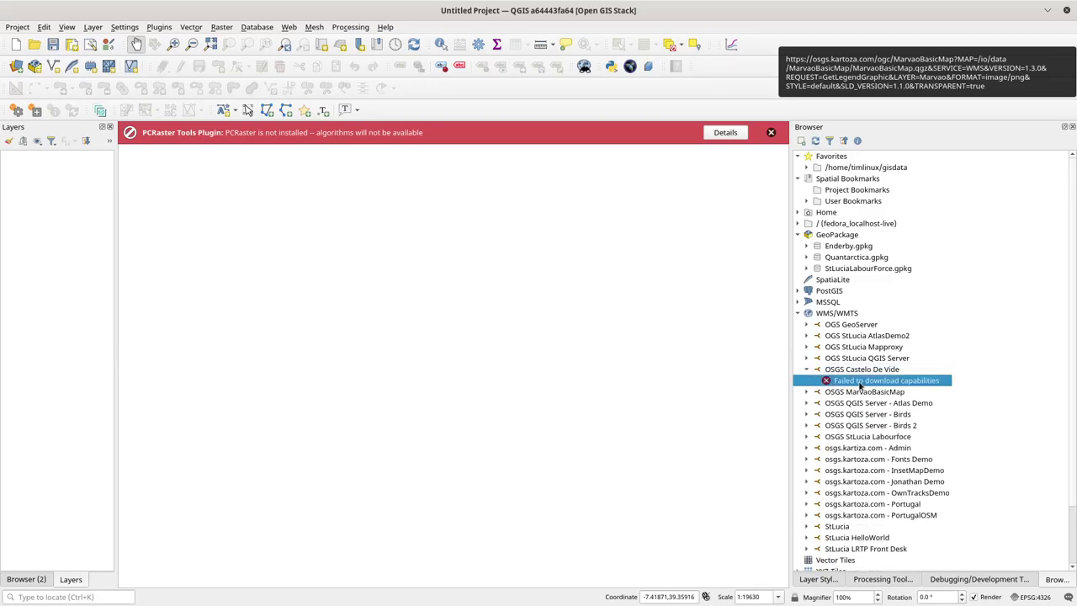
pyautogui.hotkey('alt', 'Tab')
pyautogui.hotkey('alt', 'Tab')
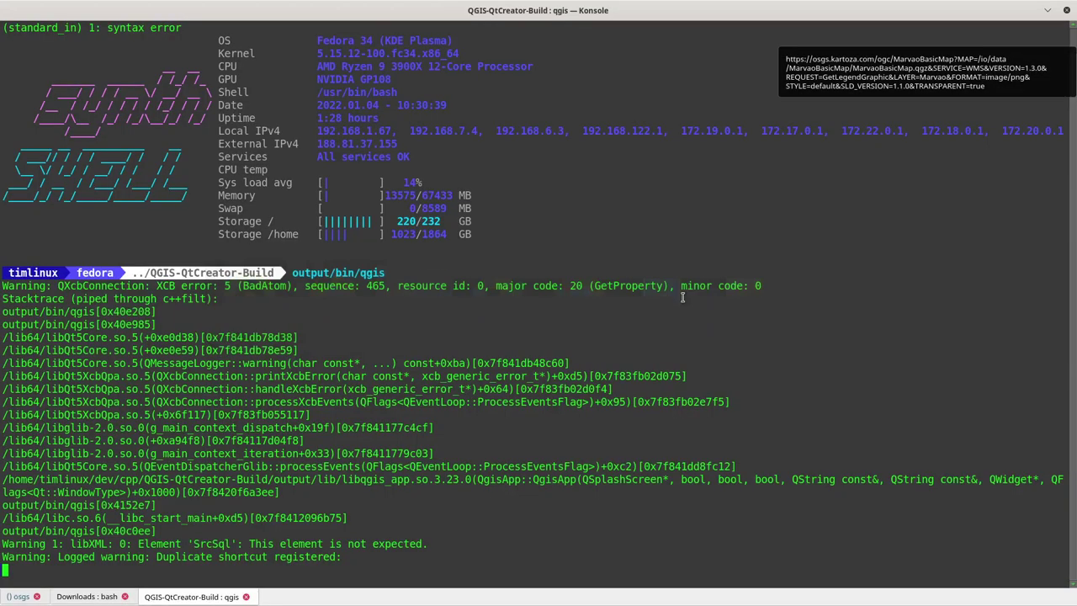
# Step: Show the latest qgis-server log reporting permission denied on MarvaoBasicMap.gpkg, then view the local project folder
pyautogui.hotkey('shift', 'Left')
pyautogui.hotkey('shift', 'Left')
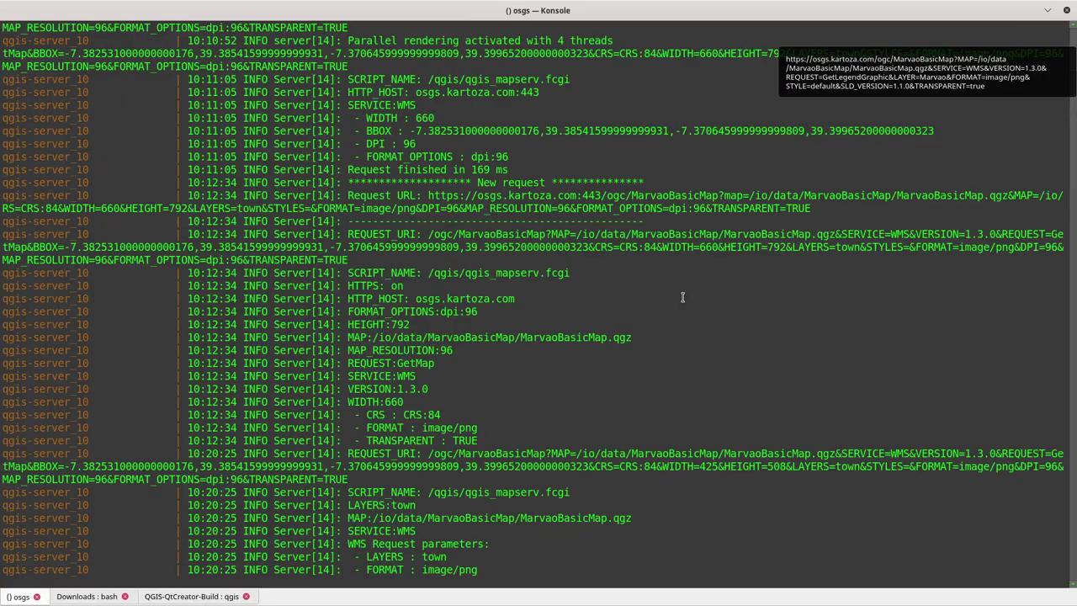
pyautogui.press('Return')
pyautogui.press('Return')
pyautogui.press('Return')
pyautogui.press('Return')
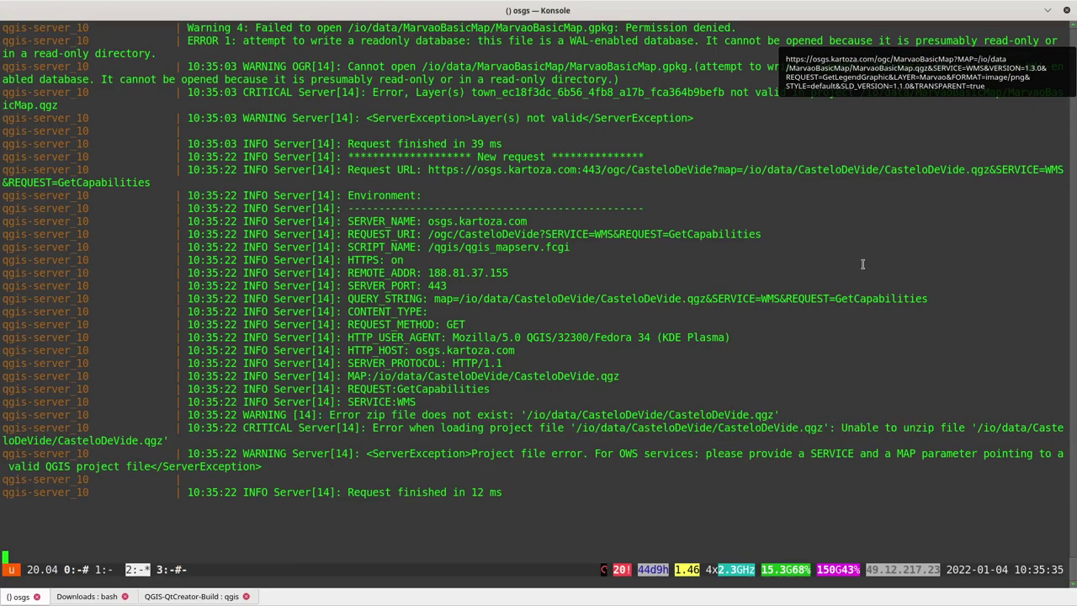
pyautogui.hotkey('alt', 'Tab')
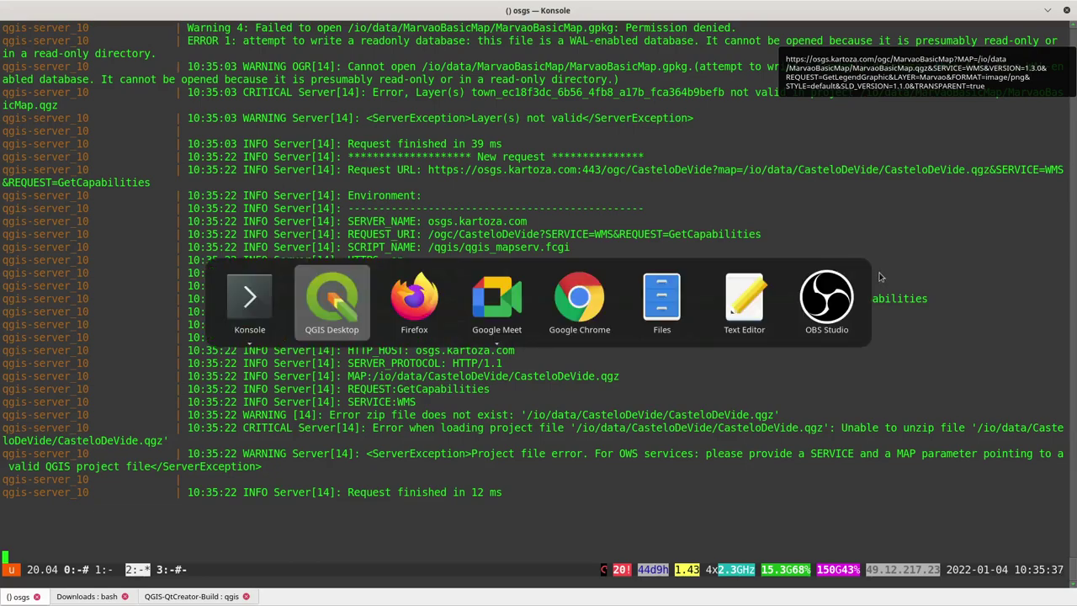
pyautogui.hotkey('alt', 'Tab')
pyautogui.hotkey('alt', 'Tab')
pyautogui.hotkey('alt', 'Tab')
pyautogui.hotkey('alt', 'Tab')
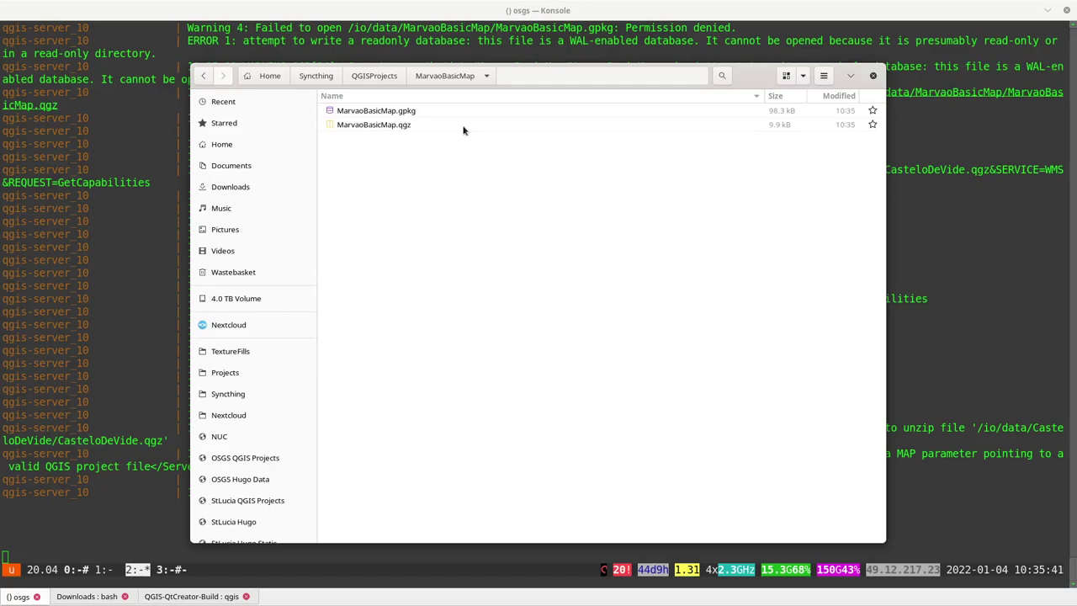
pyautogui.hotkey('alt', 'Tab')
pyautogui.hotkey('alt', 'Tab')
pyautogui.hotkey('alt', 'Tab')
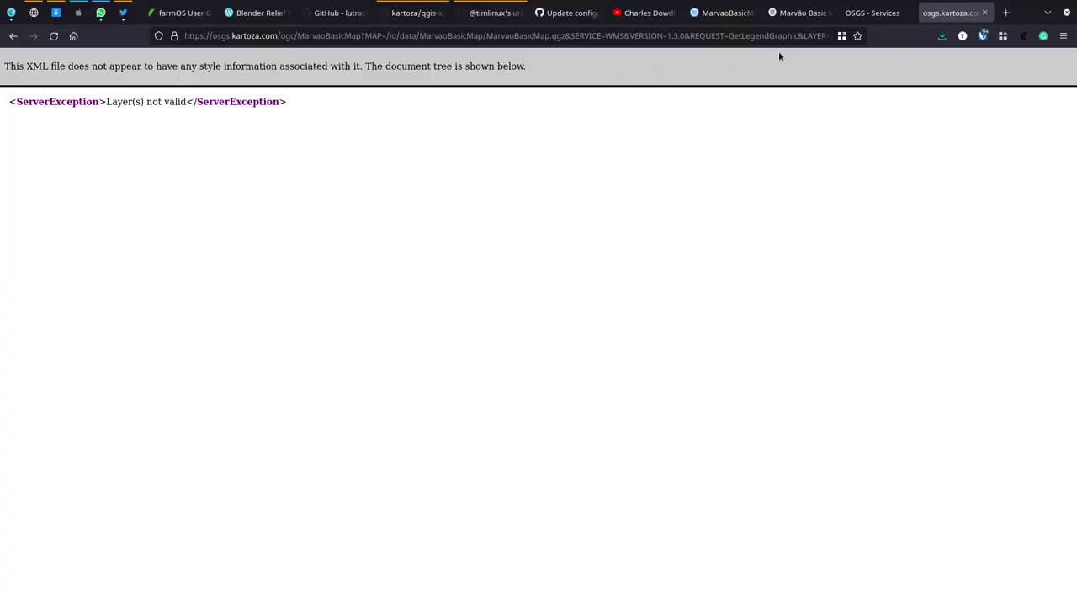
# Step: Upload the freshly saved MarvaoBasicMap.qgz to the server folder, replacing the existing file
pyautogui.click(724, 13)
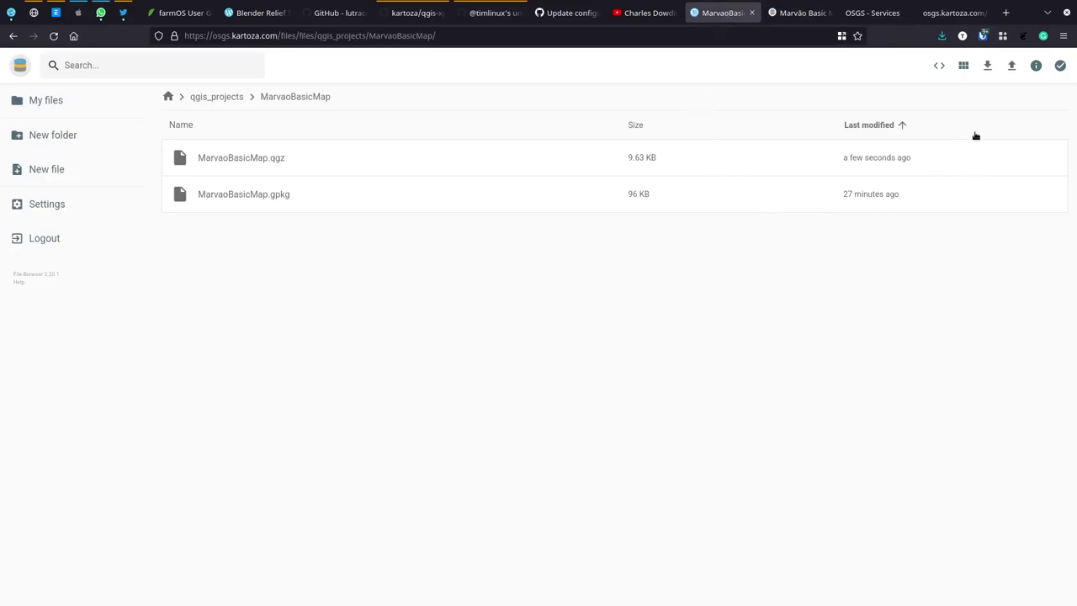
pyautogui.click(1011, 65)
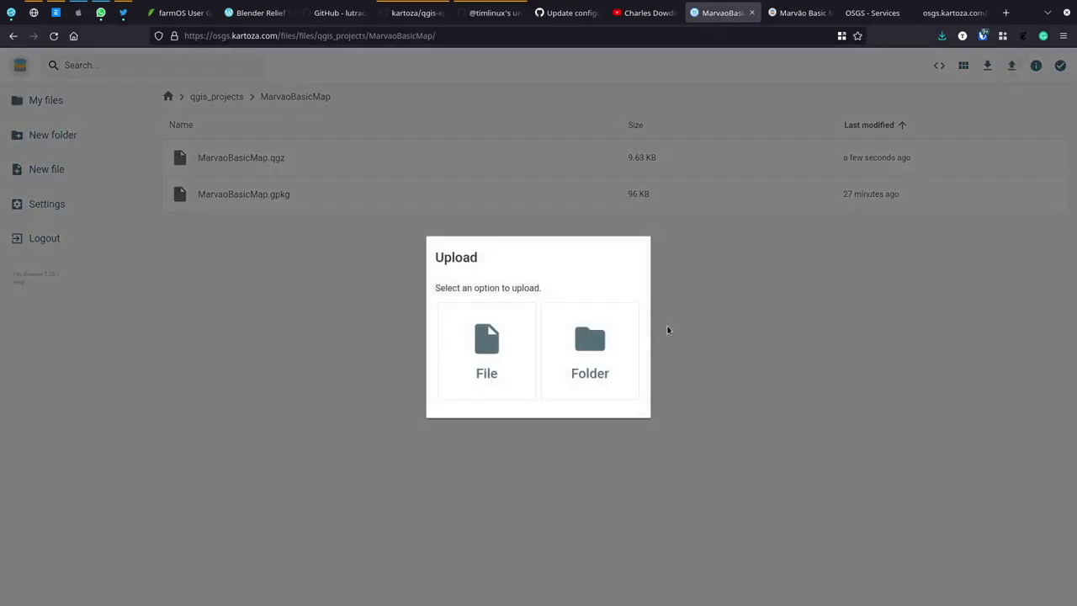
pyautogui.click(504, 352)
pyautogui.click(456, 151)
pyautogui.press('Return')
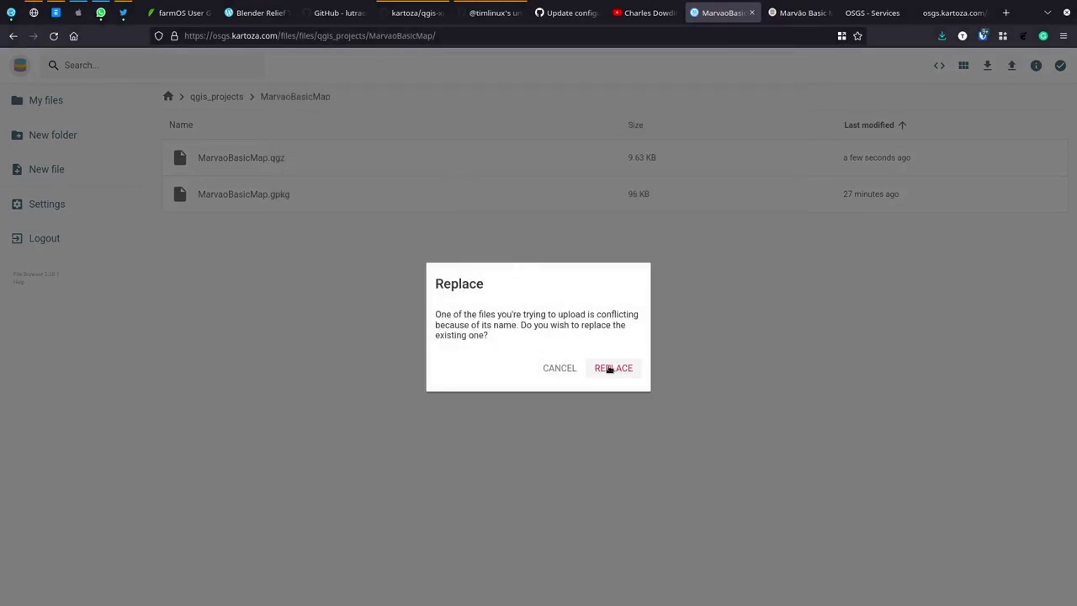
pyautogui.click(614, 368)
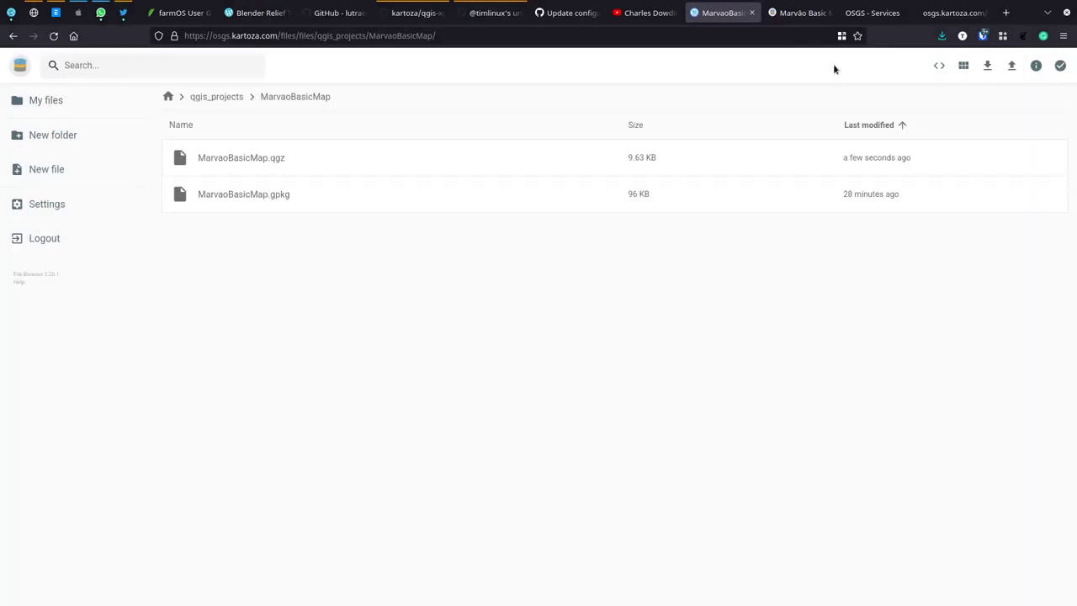
# Step: Reload the GetLegendGraphic request and check the server log
pyautogui.click(943, 14)
pyautogui.click(54, 37)
pyautogui.hotkey('alt', 'Tab')
pyautogui.hotkey('alt', 'Tab')
pyautogui.hotkey('alt', 'Tab')
# Step: Check the qgis-server log, which still reports the MarvaoBasicMap.gpkg permission error
pyautogui.press('Return')
pyautogui.press('Return')
pyautogui.press('Return')
pyautogui.press('Return')
pyautogui.press('Return')
pyautogui.press('Return')
pyautogui.press('Return')
pyautogui.press('Return')
pyautogui.press('Return')
pyautogui.press('Return')
pyautogui.press('Return')
pyautogui.press('Return')
pyautogui.press('Return')
pyautogui.press('Return')
pyautogui.press('Return')
pyautogui.press('Return')
pyautogui.press('Return')
pyautogui.press('Return')
pyautogui.press('Return')
pyautogui.press('Return')
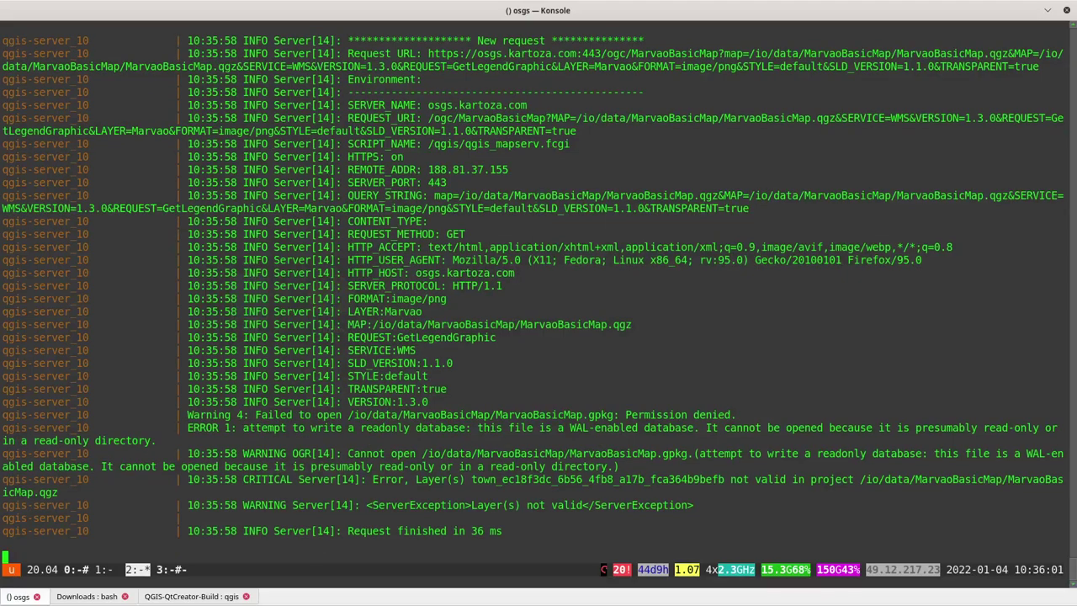
pyautogui.press('Return')
pyautogui.press('Return')
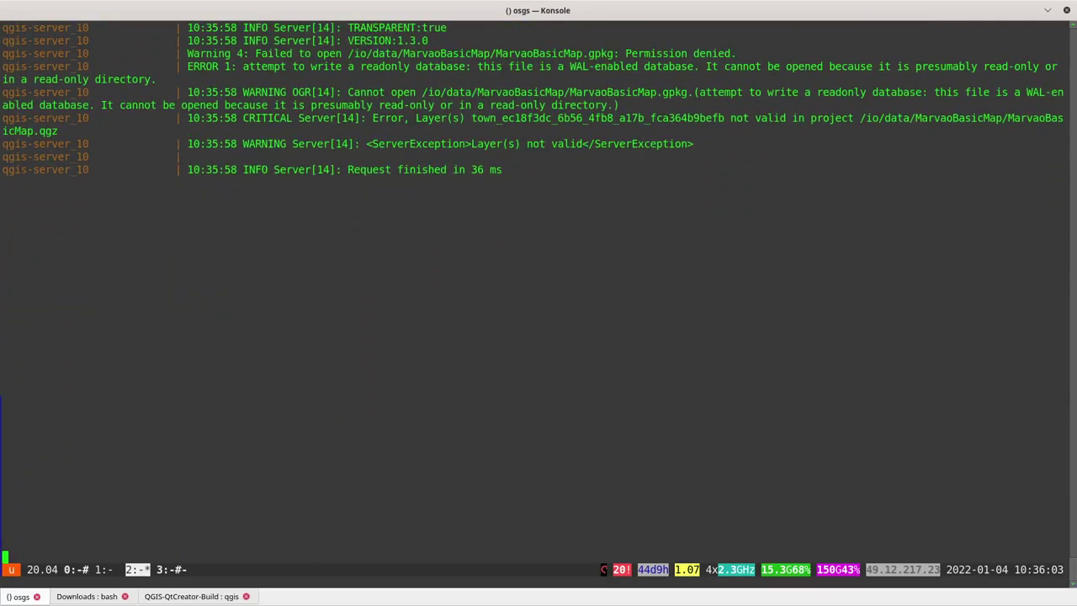
pyautogui.hotkey('alt', 'Tab')
pyautogui.click(907, 214)
pyautogui.hotkey('alt', 'Tab')
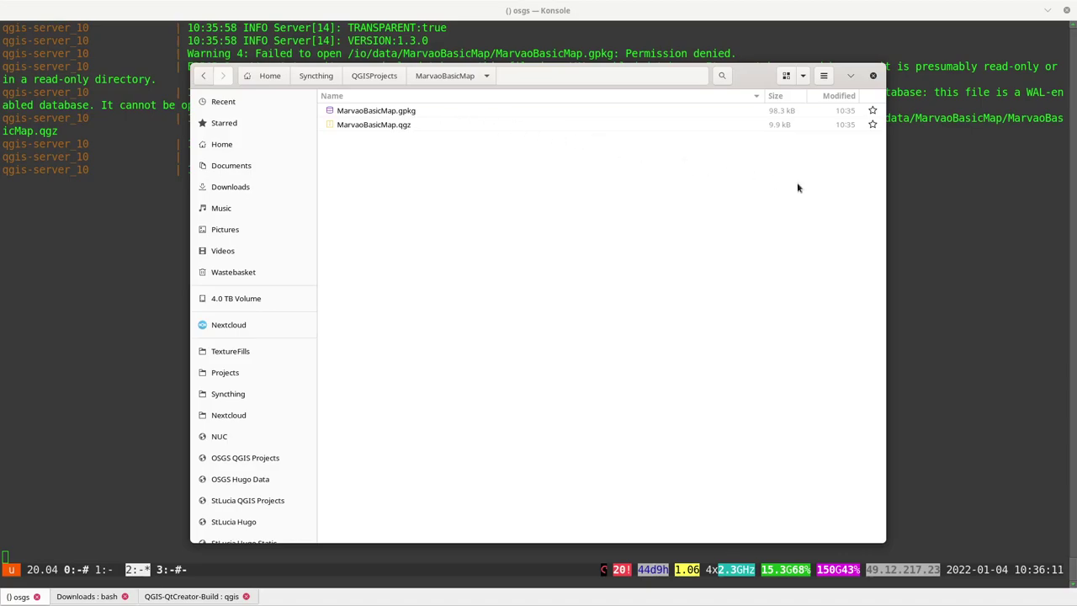
pyautogui.hotkey('alt', 'Tab')
pyautogui.hotkey('alt', 'shift', 'Tab')
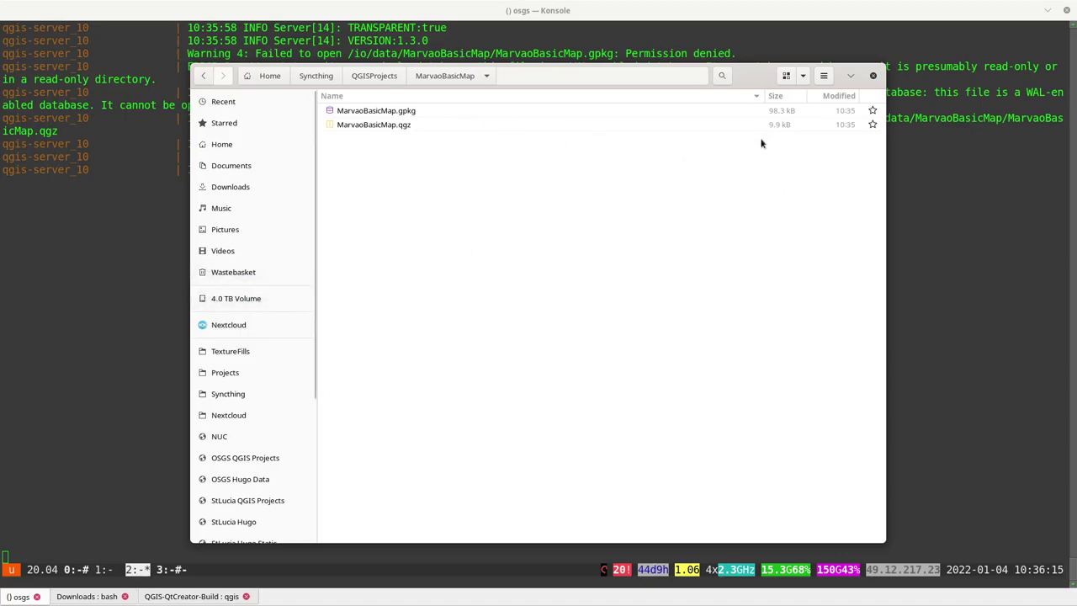
pyautogui.hotkey('alt', 'Tab')
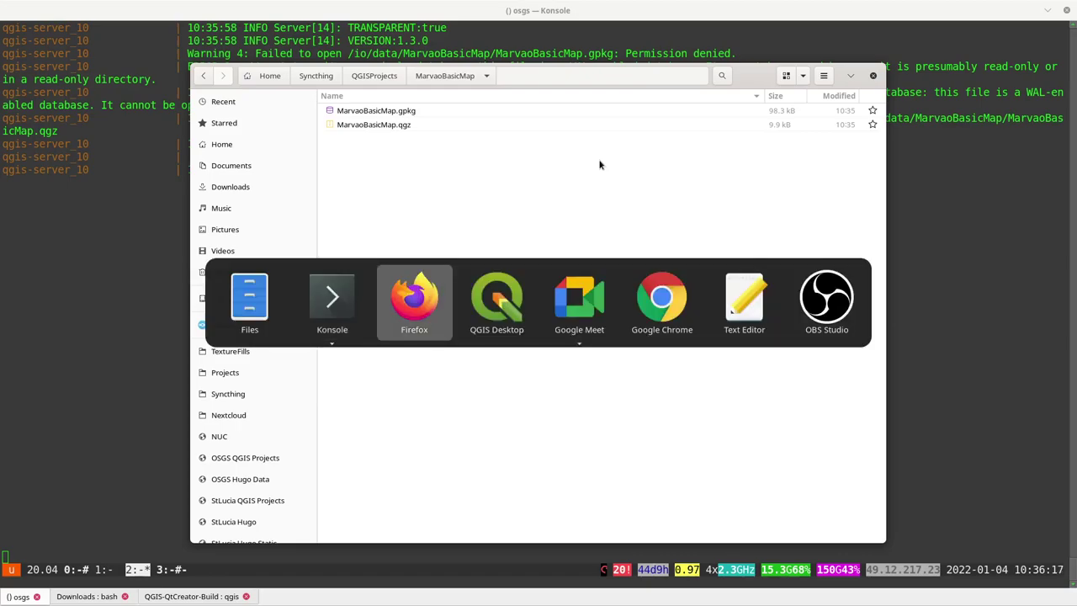
pyautogui.hotkey('alt', 'shift', 'Tab')
pyautogui.hotkey('alt', 'Tab')
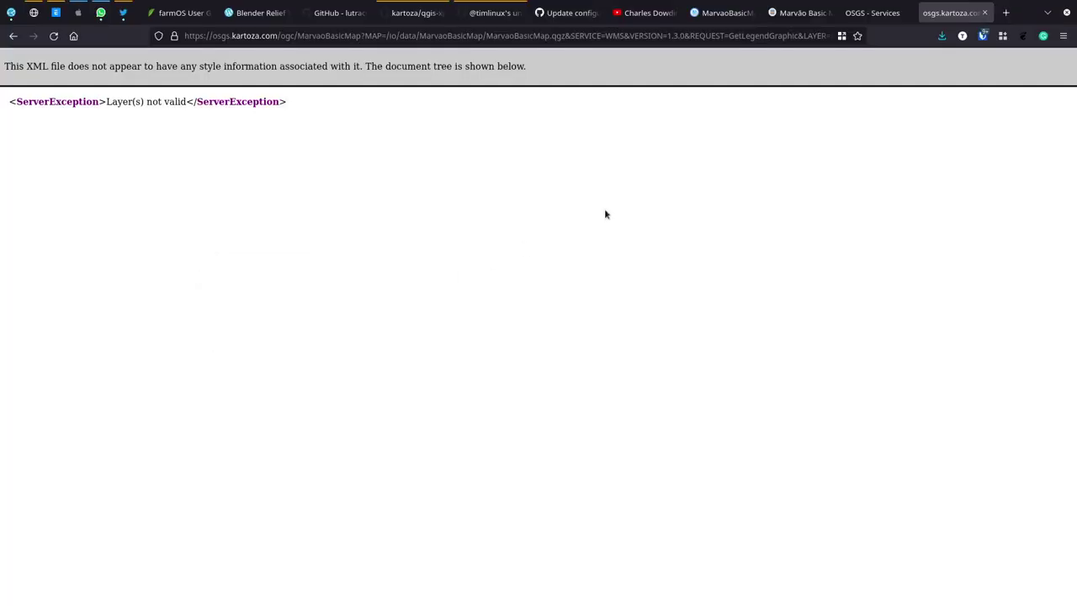
# Step: Minimize QGIS, glance at the Marvão Basic Map page, and return to the MarvaoBasicMap server folder listing
pyautogui.click(713, 15)
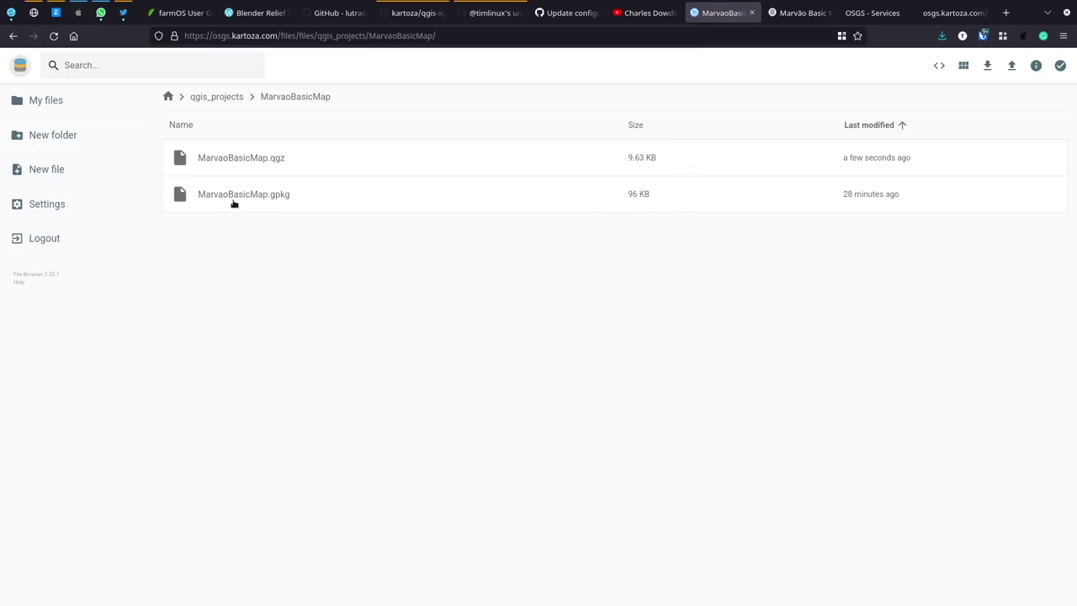
pyautogui.hotkey('alt', 'Tab')
pyautogui.hotkey('alt', 'Tab')
pyautogui.hotkey('alt', 'Tab')
pyautogui.click(510, 308)
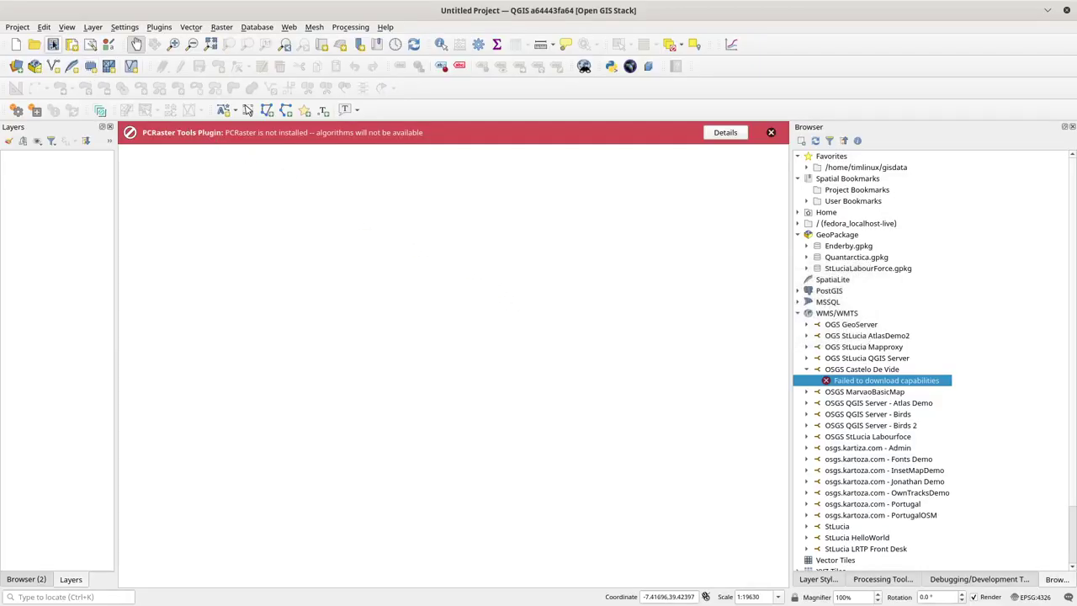
pyautogui.click(1046, 8)
pyautogui.hotkey('alt', 'Tab')
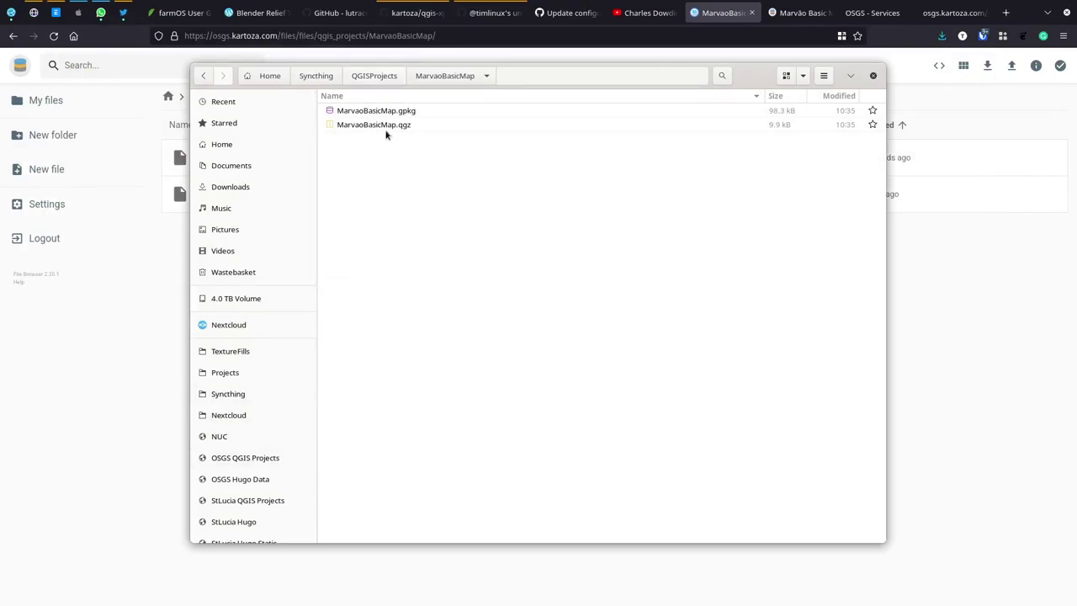
pyautogui.click(799, 12)
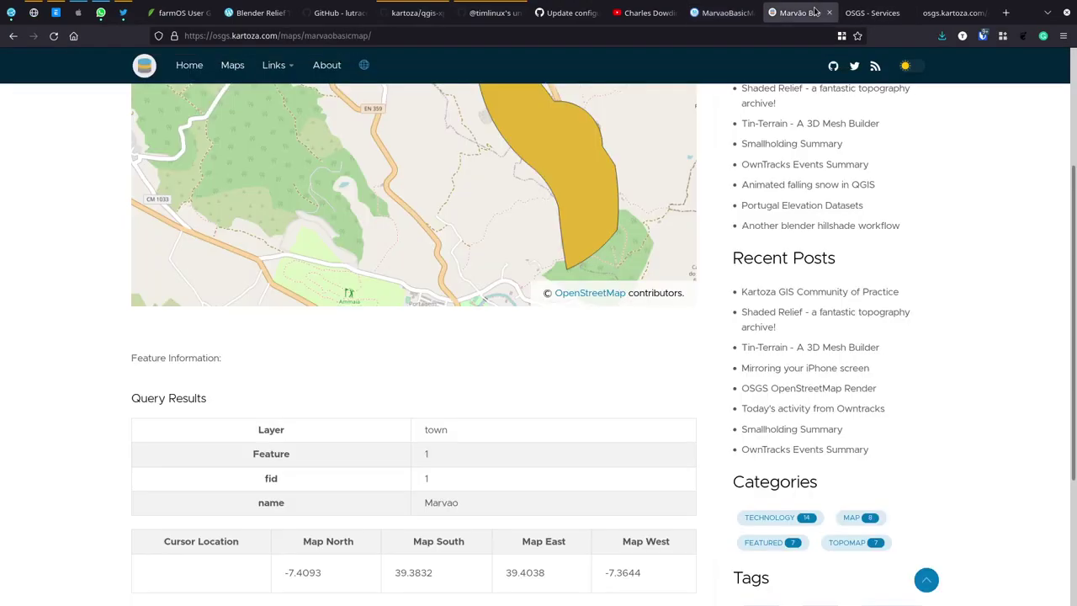
pyautogui.click(713, 13)
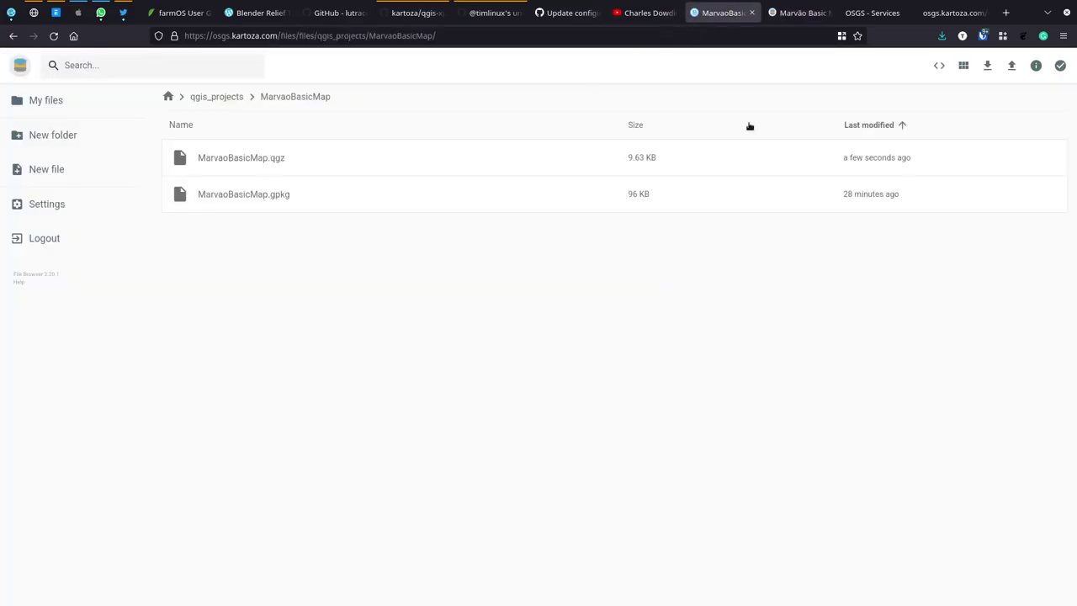
# Step: Upload the local MarvaoBasicMap.gpkg, overwriting the server's copy
pyautogui.click(1011, 66)
pyautogui.click(474, 342)
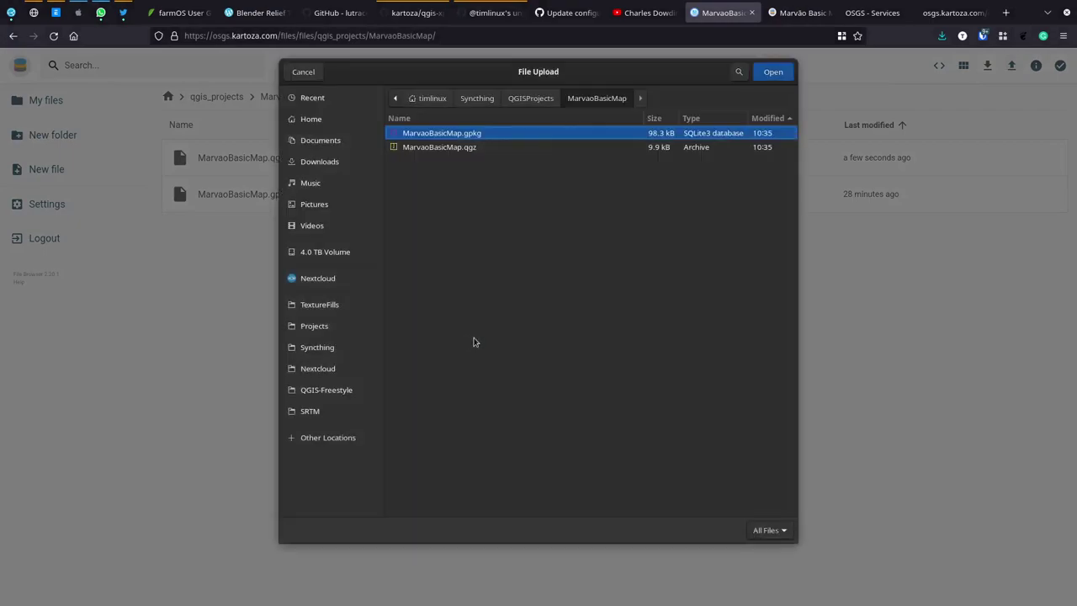
pyautogui.doubleClick(448, 136)
pyautogui.click(612, 368)
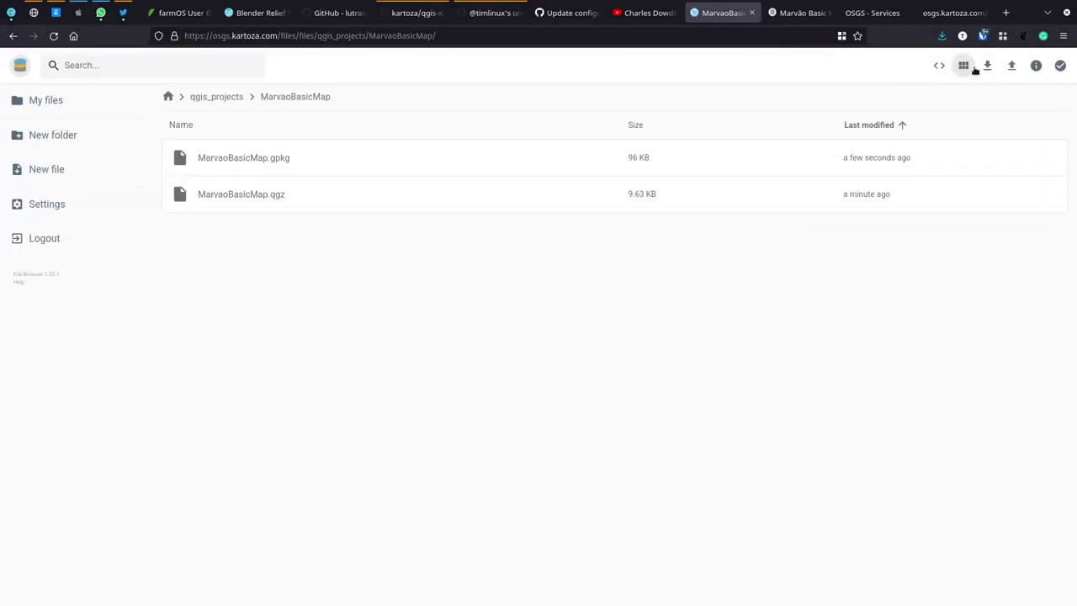
# Step: Upload the local MarvaoBasicMap.qgz, overwriting the server's project file
pyautogui.click(1011, 65)
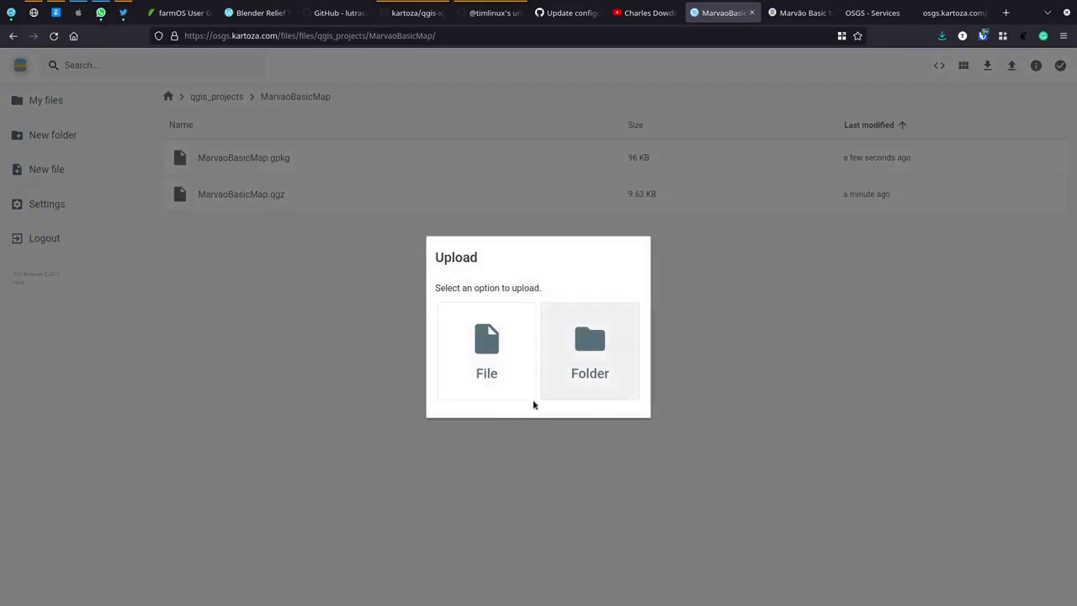
pyautogui.click(481, 339)
pyautogui.click(441, 150)
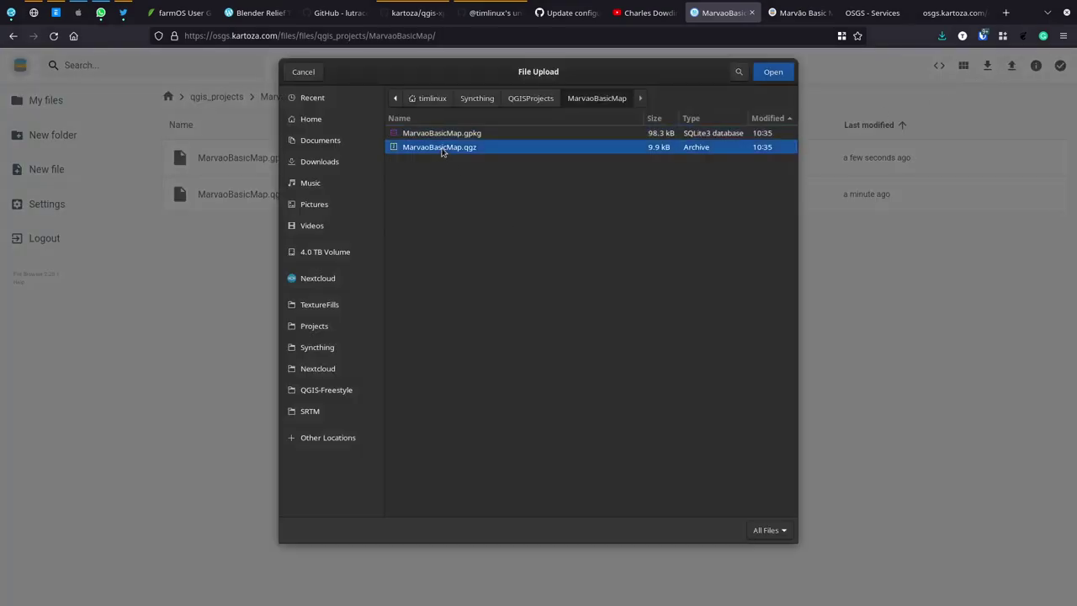
pyautogui.doubleClick(441, 150)
pyautogui.click(610, 365)
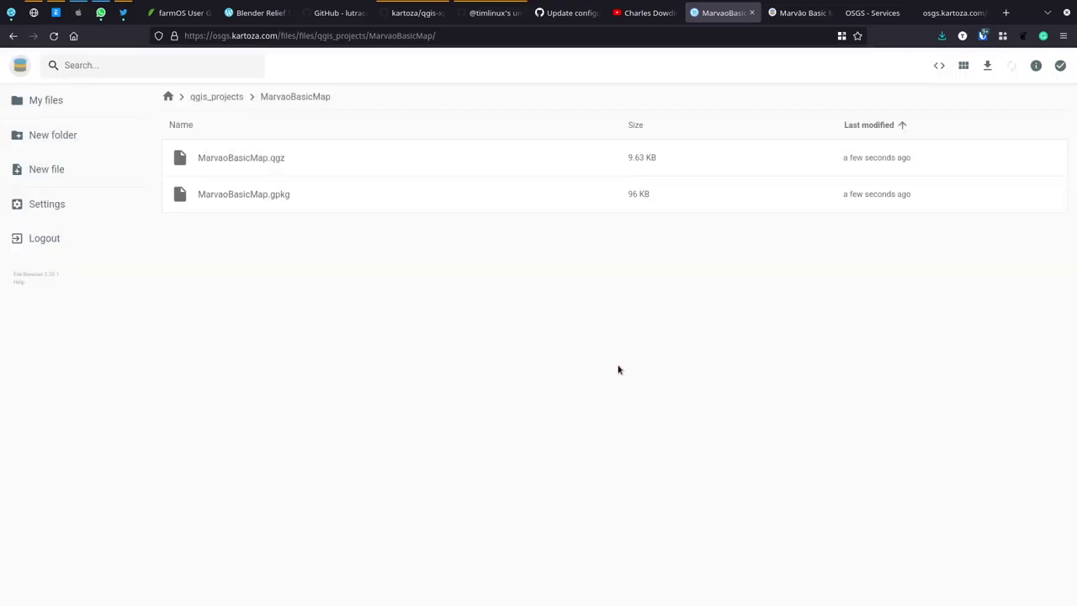
# Step: Reload the legend request, now showing the Town Boundary legend, and reload the Marvão Basic Map page
pyautogui.click(935, 17)
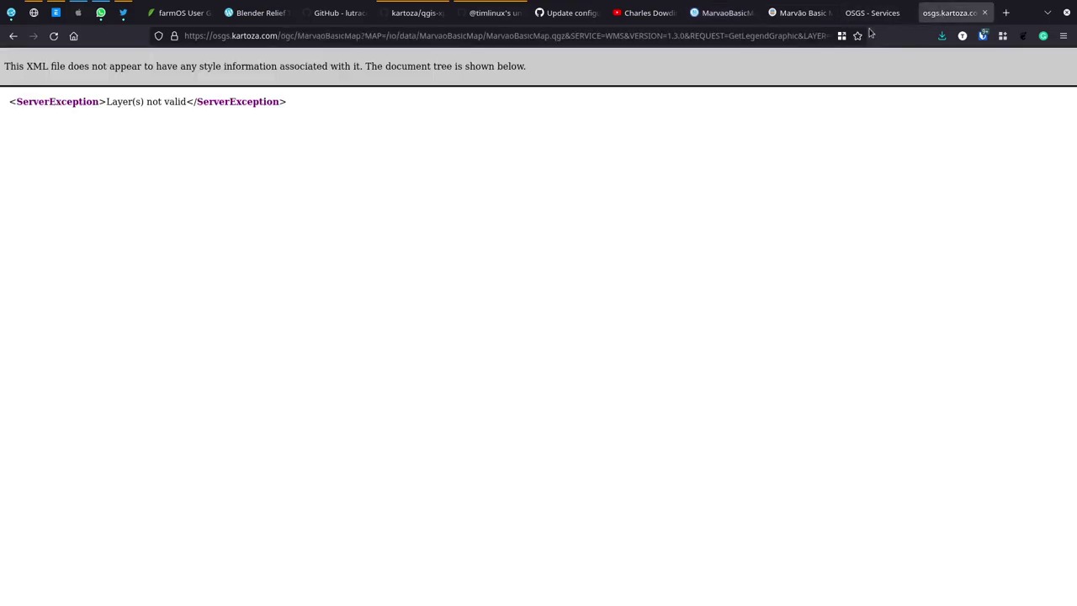
pyautogui.click(53, 35)
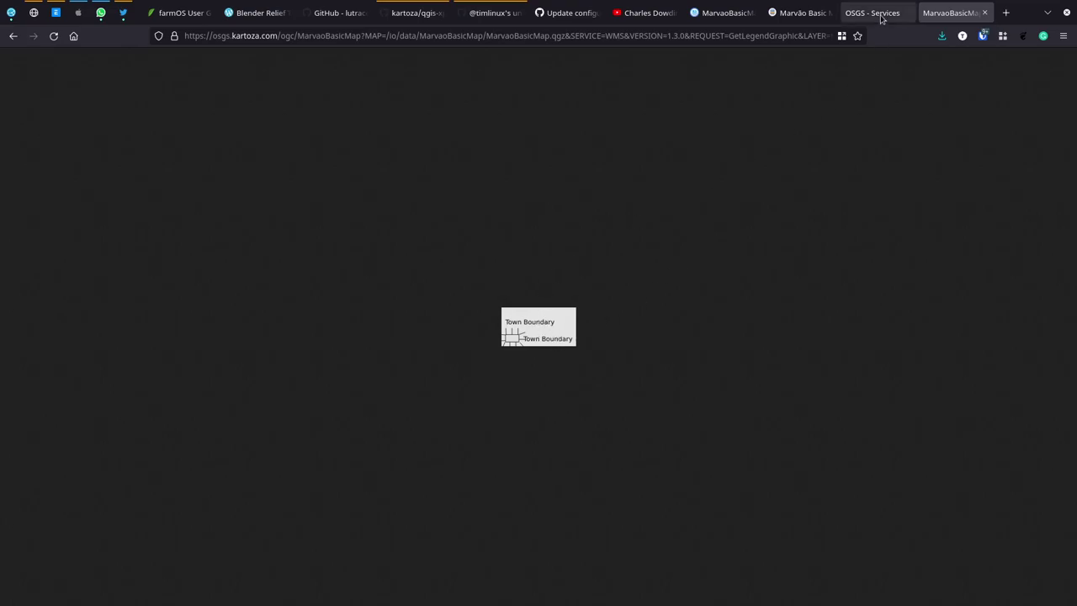
pyautogui.click(795, 13)
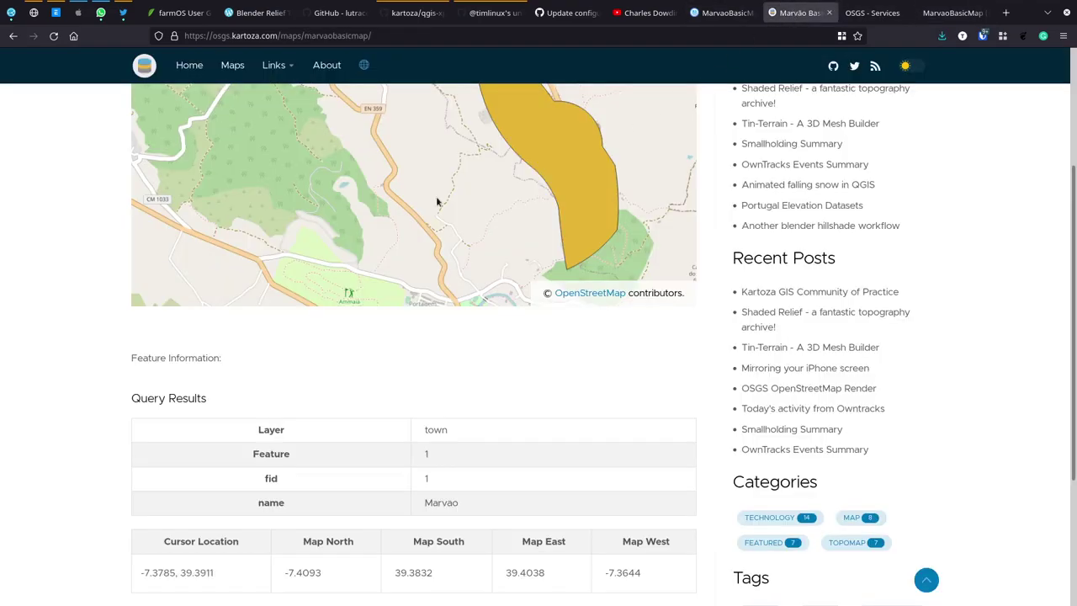
pyautogui.click(53, 35)
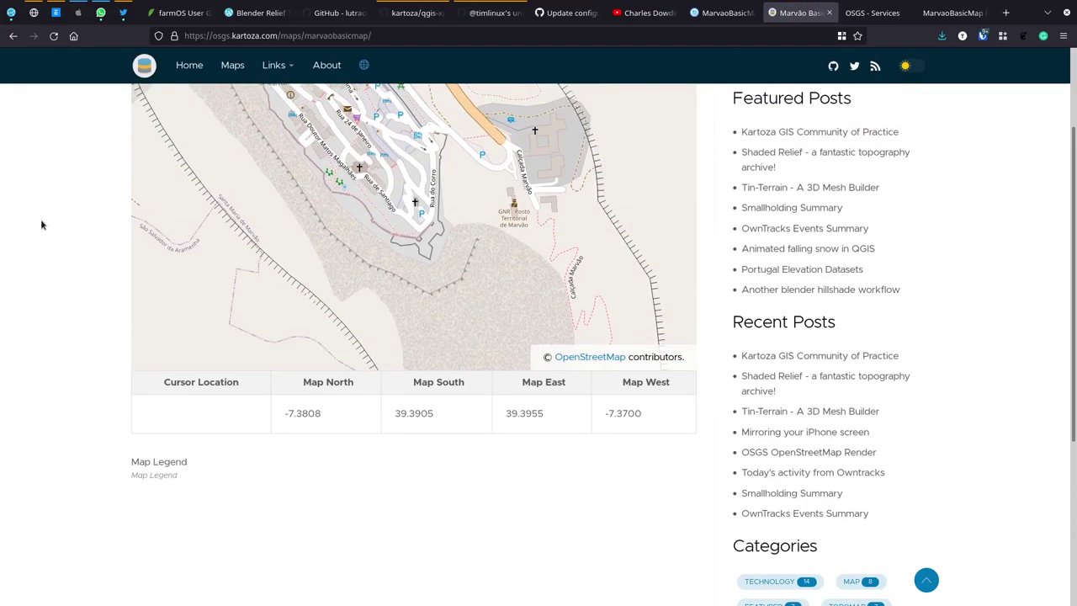
# Step: Zoom out and pan the web map to centre it on Marvão
pyautogui.scroll(-2, 367, 269)
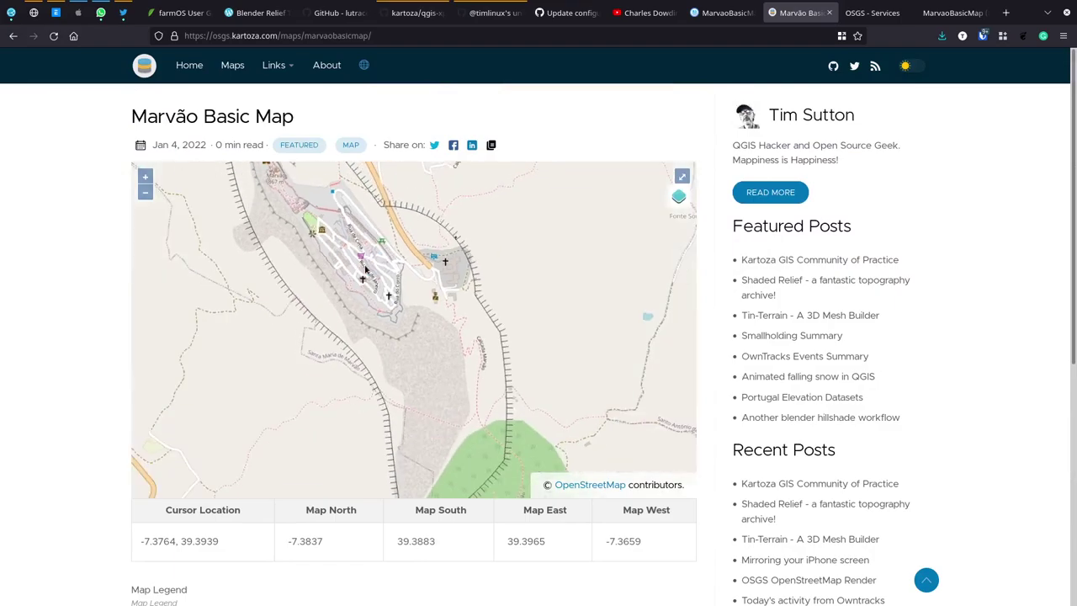
pyautogui.moveTo(361, 248); pyautogui.dragTo(417, 308)
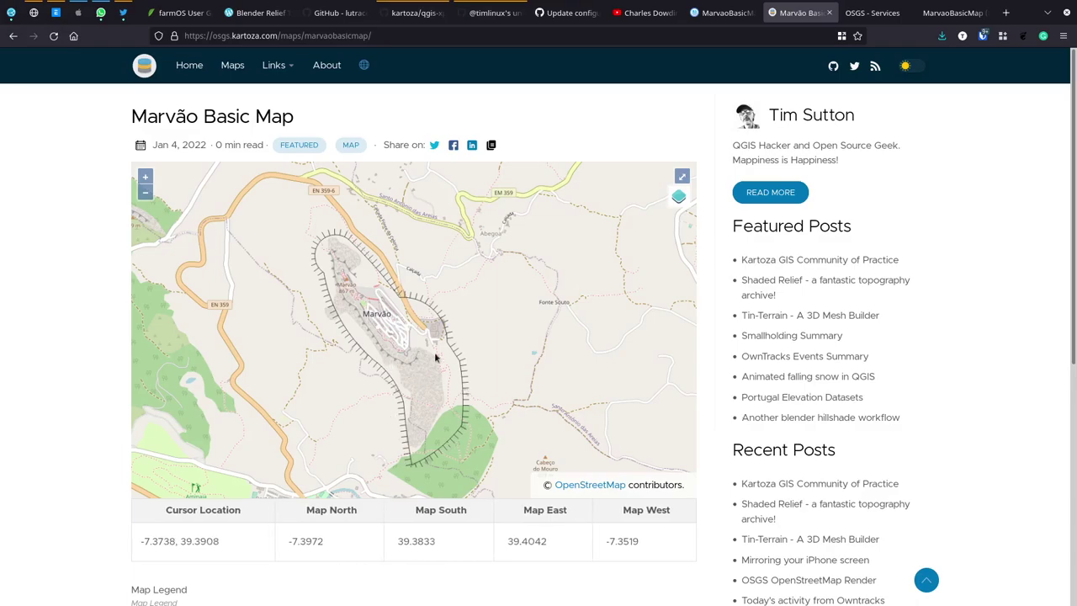
pyautogui.moveTo(425, 378); pyautogui.dragTo(441, 342)
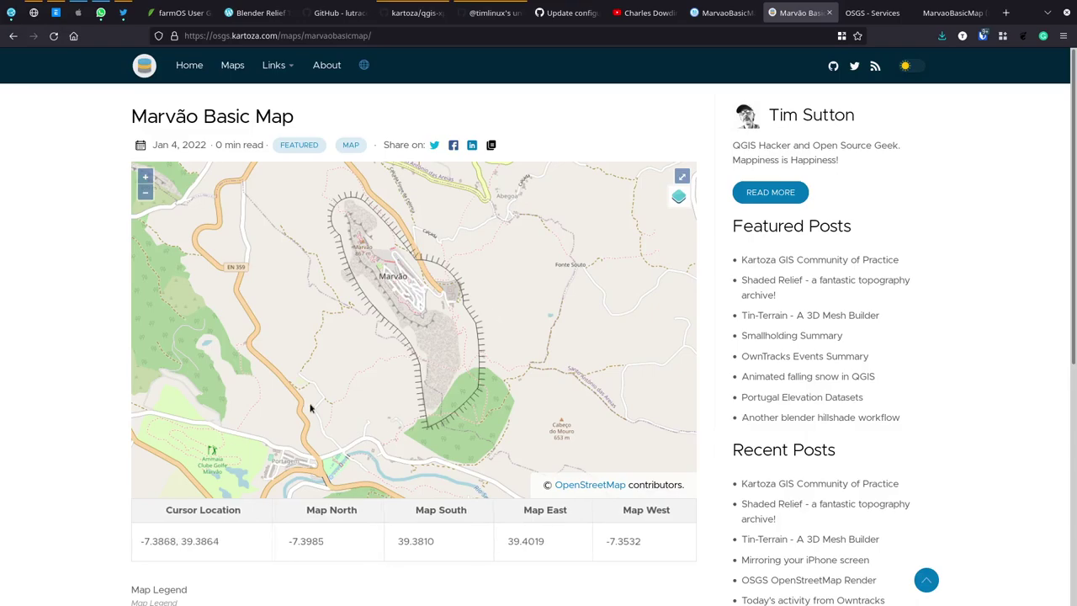
pyautogui.scroll(-3, 120, 407)
pyautogui.scroll(3, 118, 392)
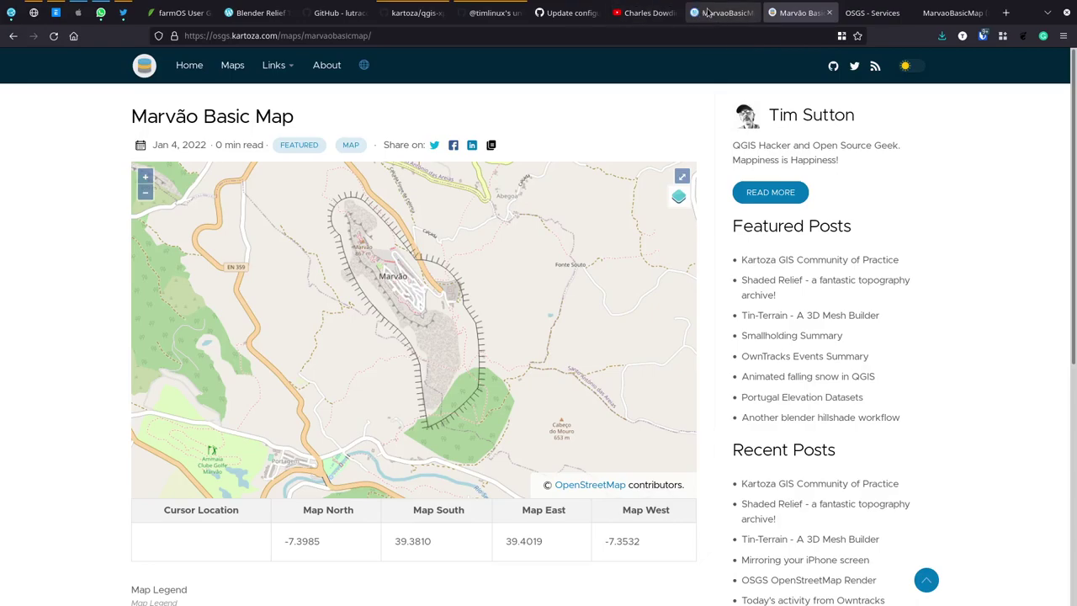
# Step: Browse from the file browser root into geoserver_user_data, then return to the Marvão Basic Map page
pyautogui.click(729, 12)
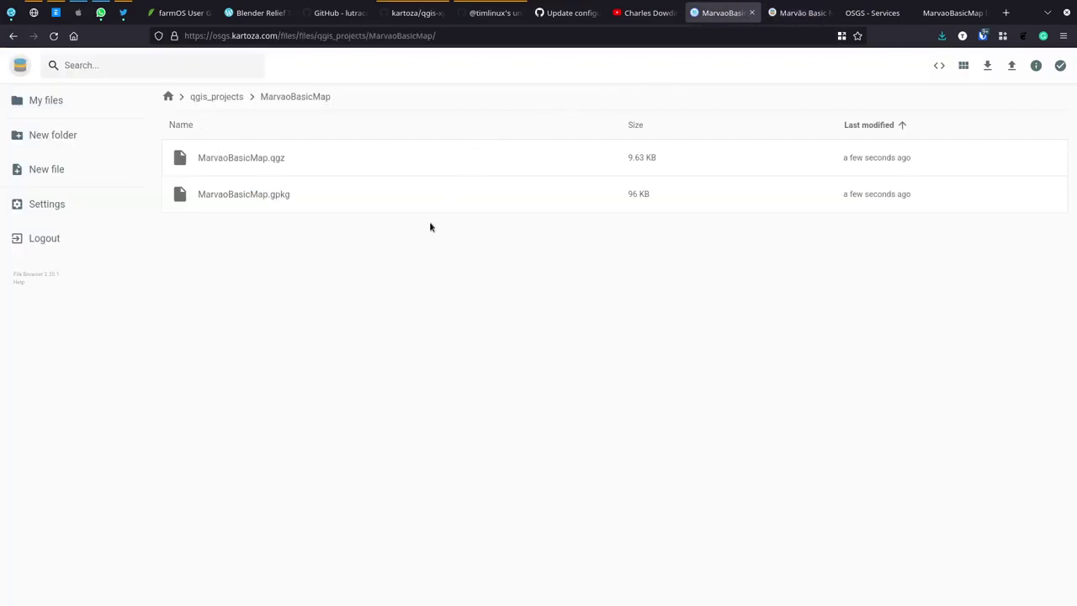
pyautogui.click(237, 99)
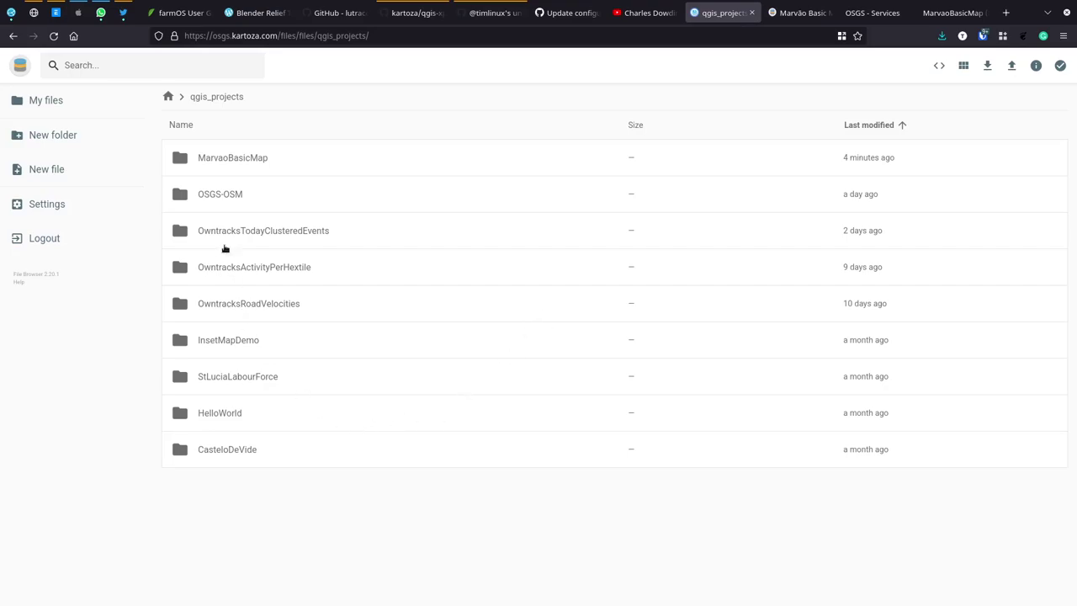
pyautogui.click(168, 97)
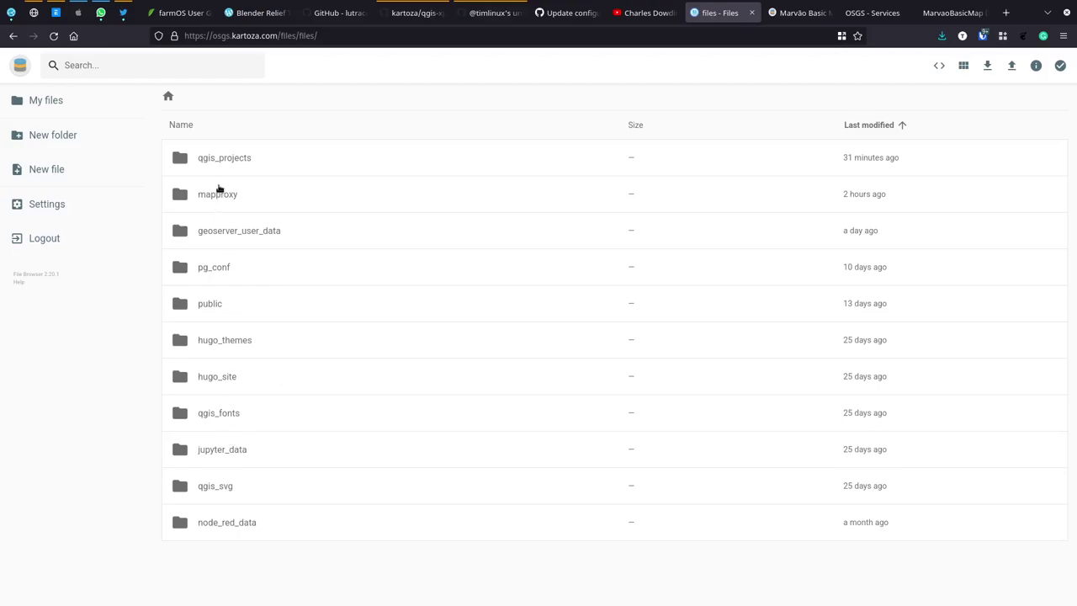
pyautogui.click(229, 232)
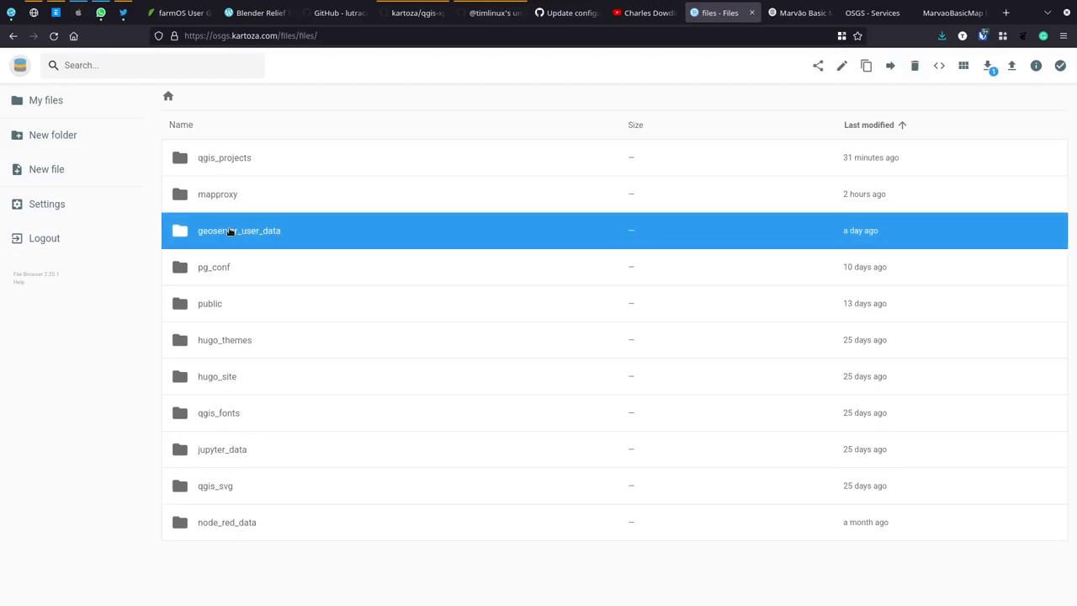
pyautogui.doubleClick(209, 238)
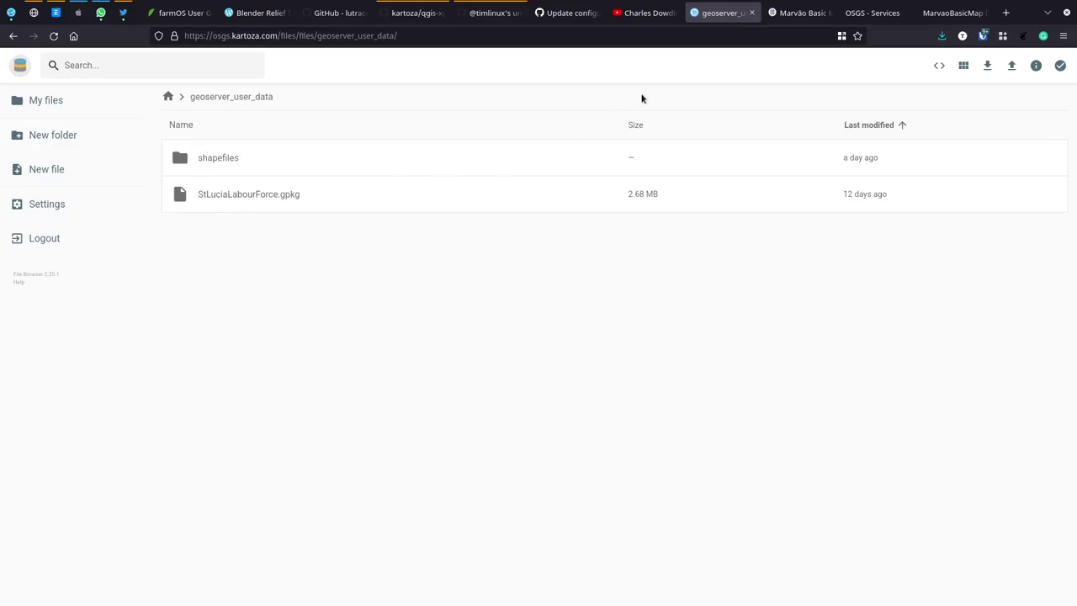
pyautogui.click(799, 13)
pyautogui.click(271, 65)
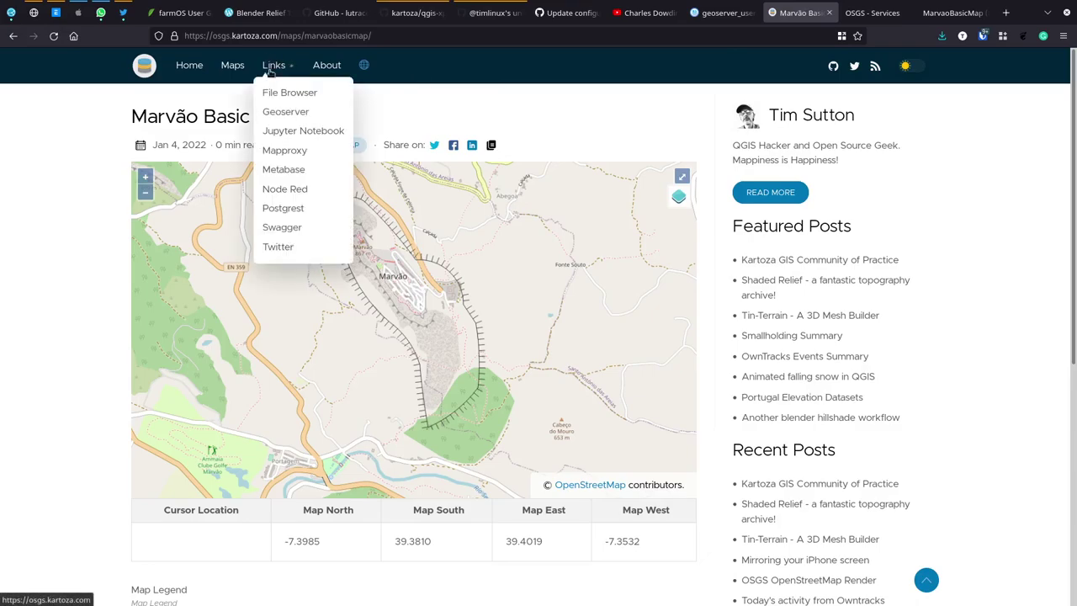
# Step: Open the GeoServer admin welcome page from the Links bookmarks
pyautogui.click(270, 110)
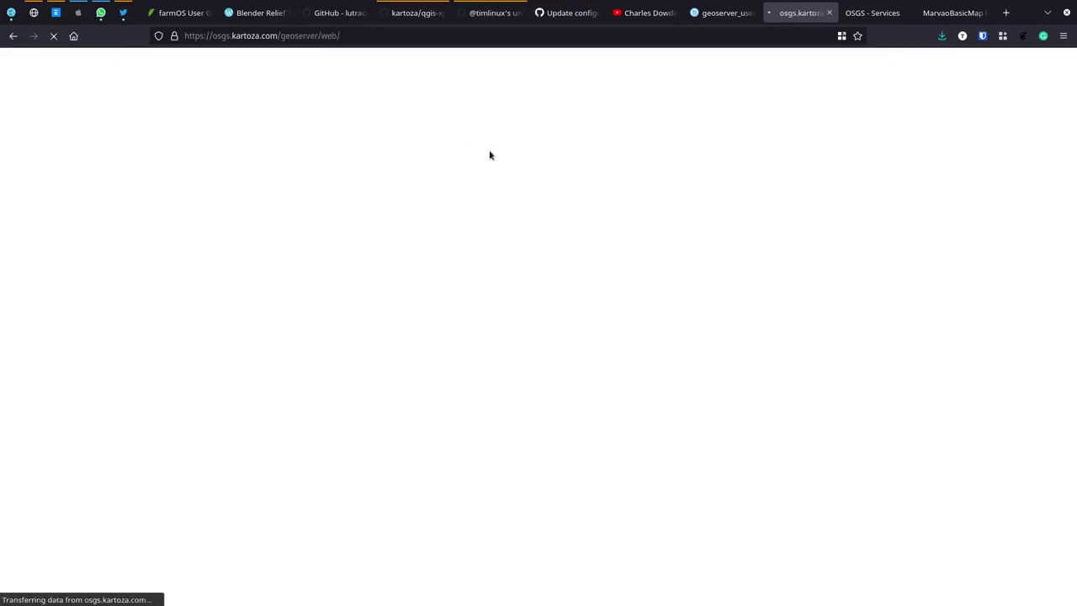
pyautogui.rightClick(618, 66)
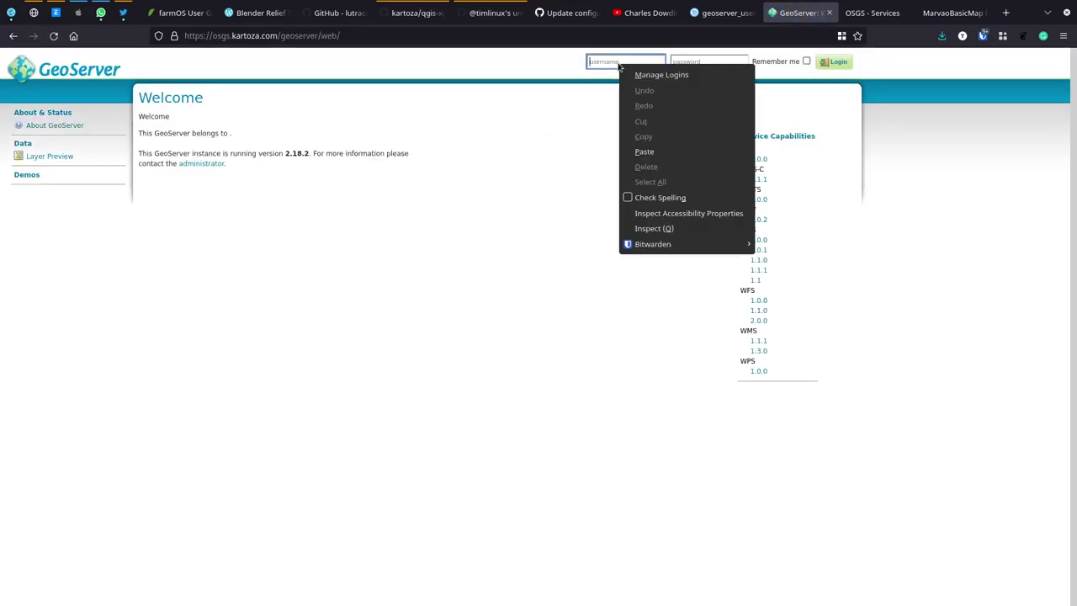
pyautogui.click(548, 235)
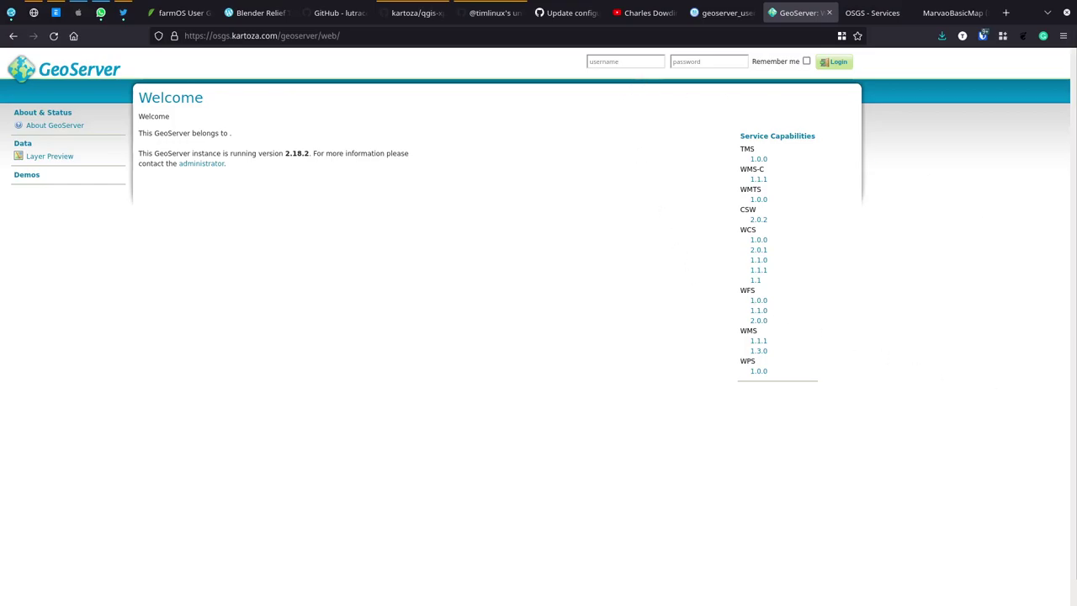
# Step: Enter the administrator username and paste the account password into the login fields
pyautogui.click(615, 61)
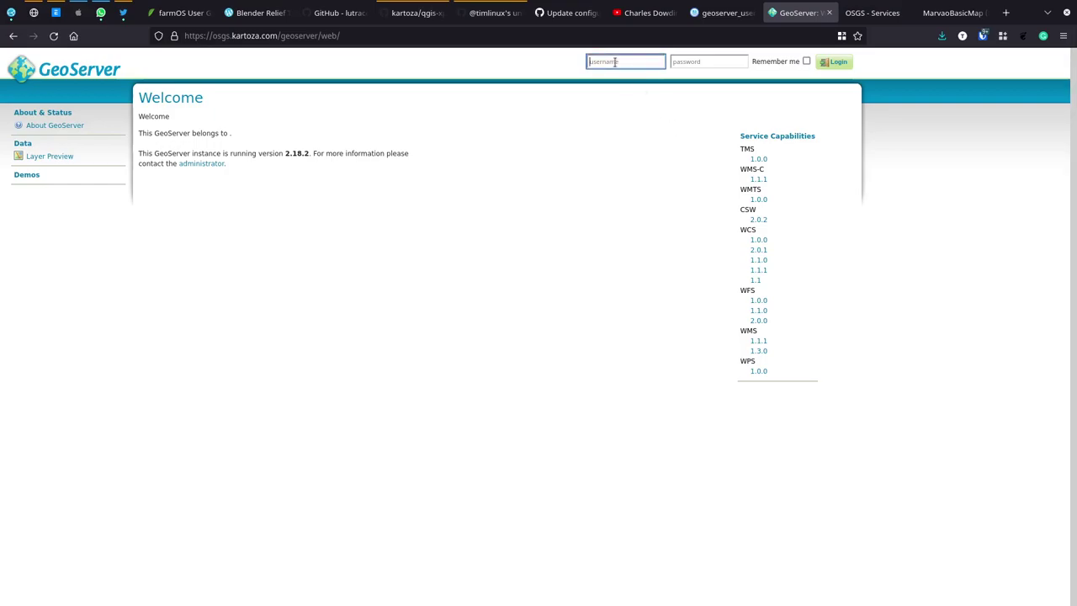
pyautogui.write('admin')
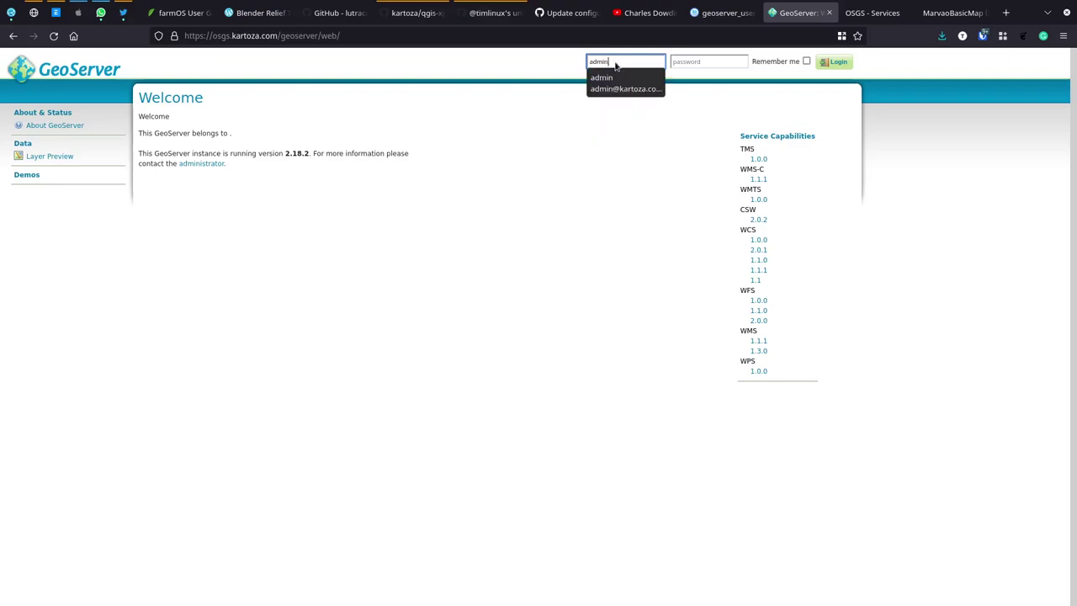
pyautogui.press('Tab')
pyautogui.hotkey('ctrl', 'v')
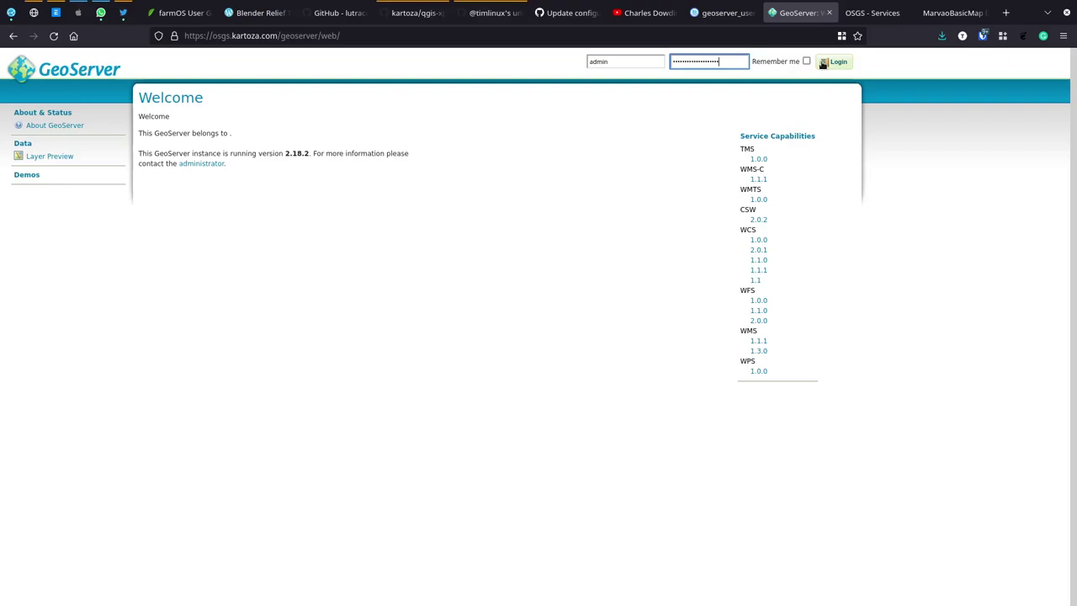
# Step: Log in to GeoServer as administrator, glancing at the Town Boundary legend tab meanwhile
pyautogui.click(823, 64)
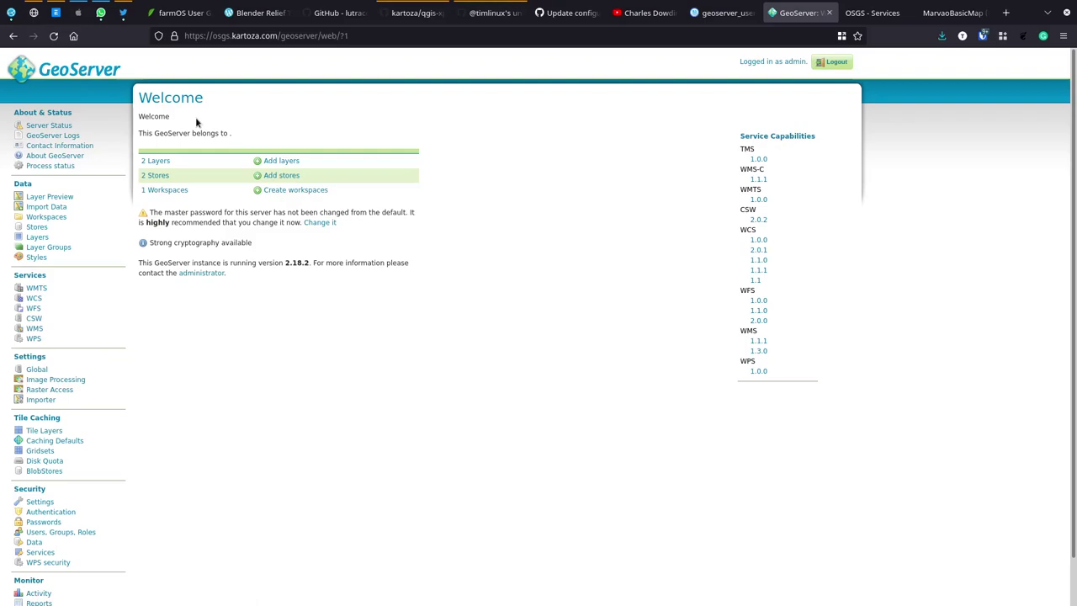
pyautogui.click(945, 13)
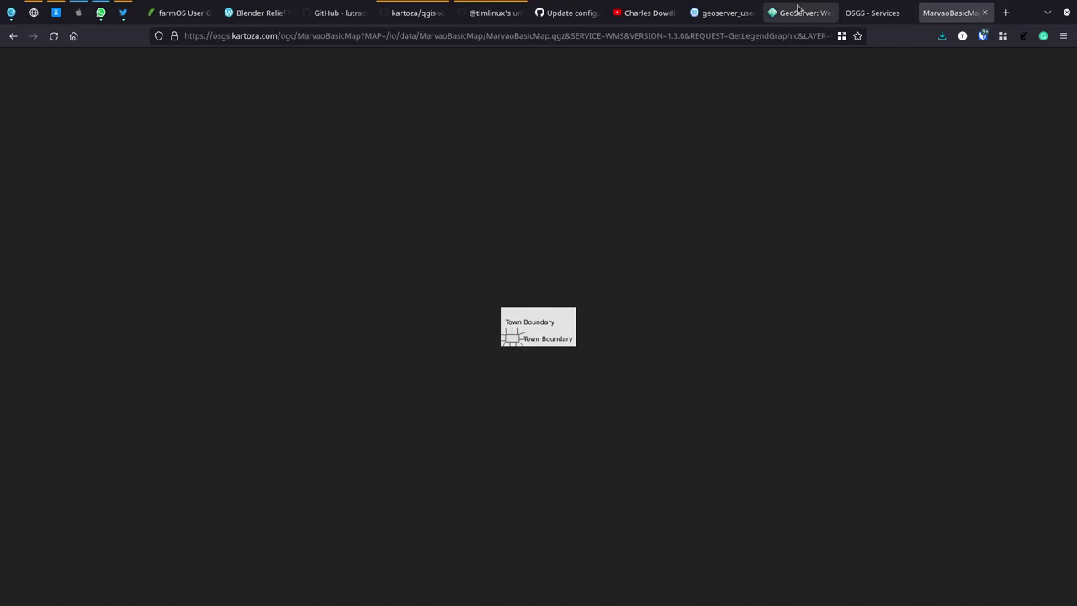
pyautogui.click(798, 12)
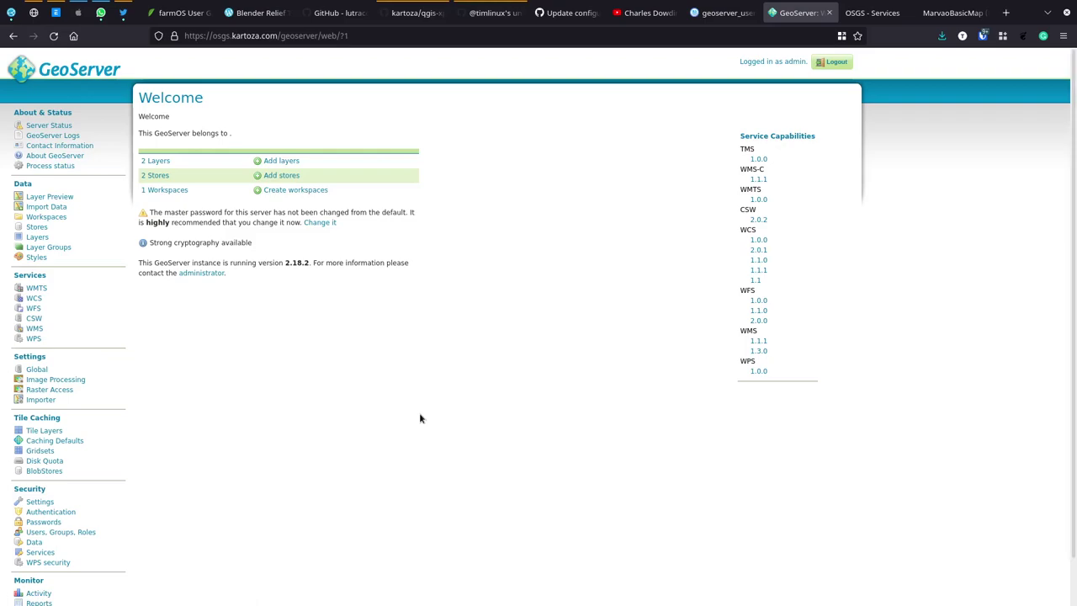
# Step: Check the terminal windows, then review the GeoServer overview showing 2 layers, 2 stores, 1 workspace
pyautogui.hotkey('alt', 'Tab')
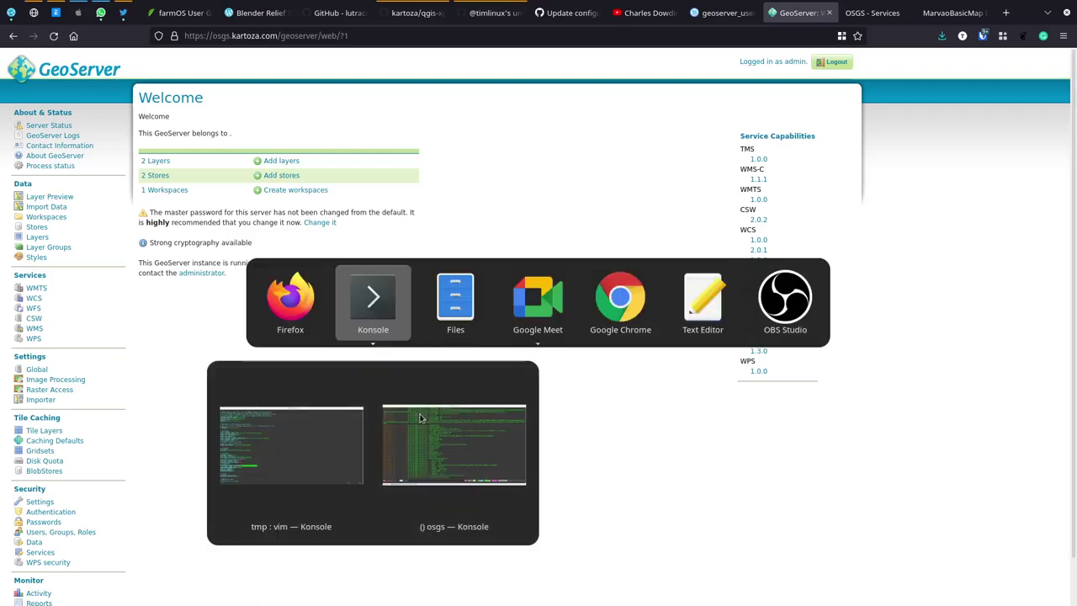
pyautogui.hotkey('alt', 'shift', 'Tab')
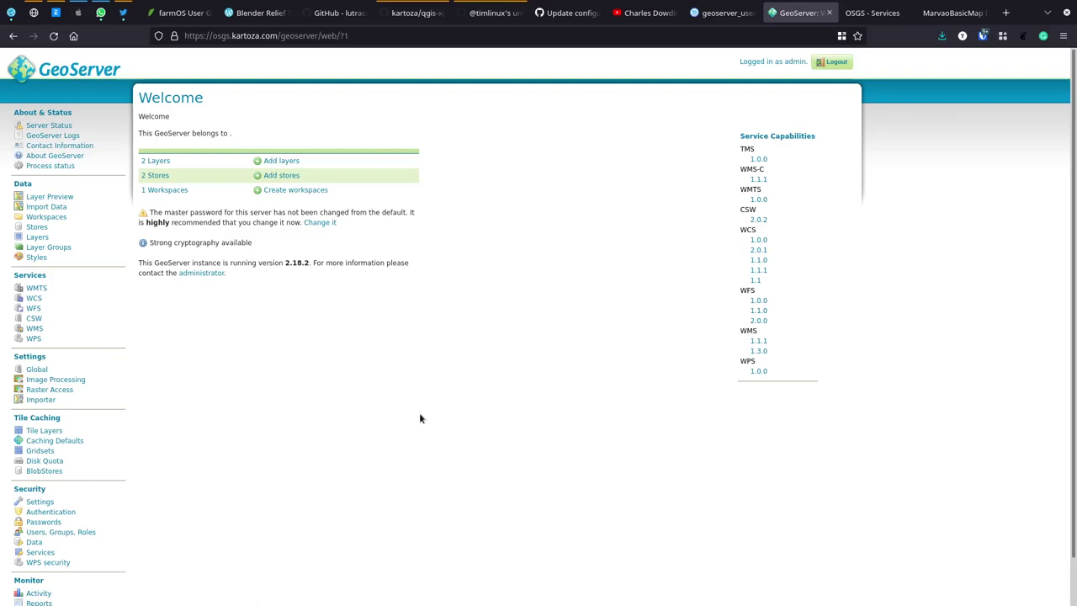
pyautogui.scroll(-1, 91, 340)
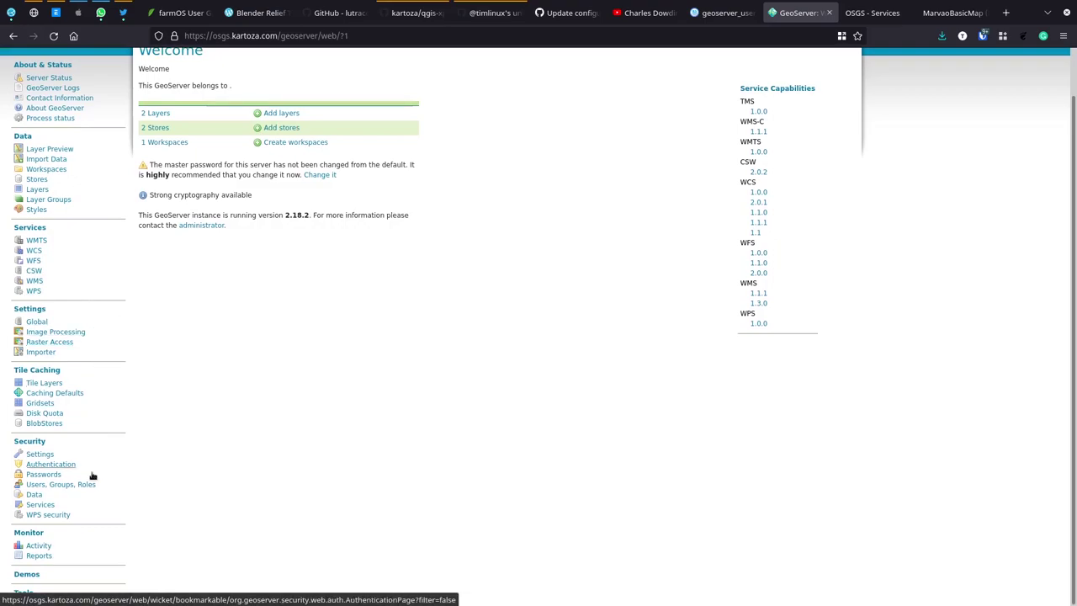
pyautogui.scroll(1, 87, 409)
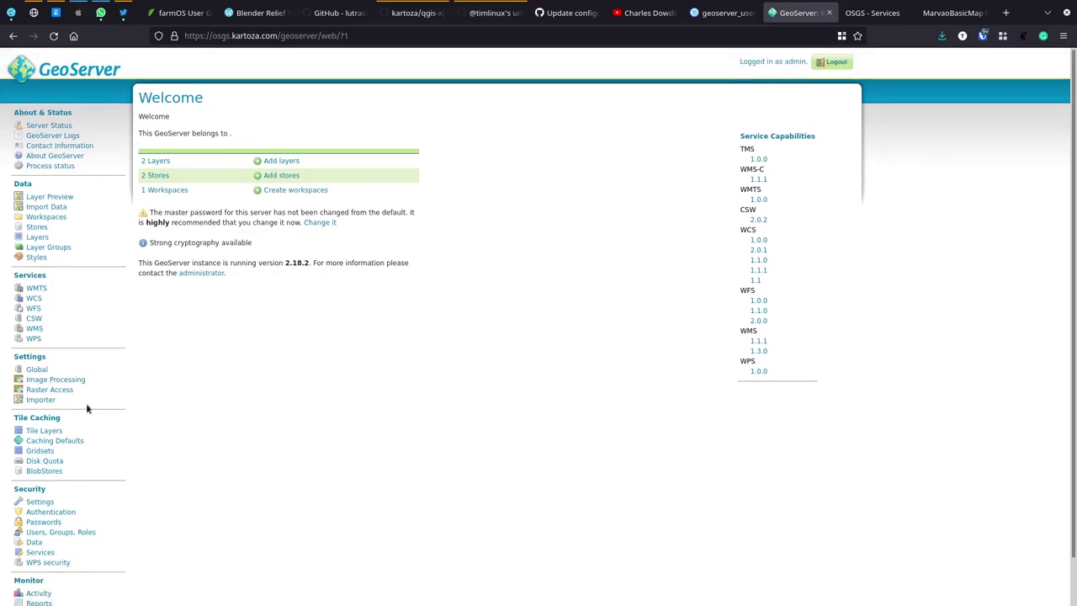
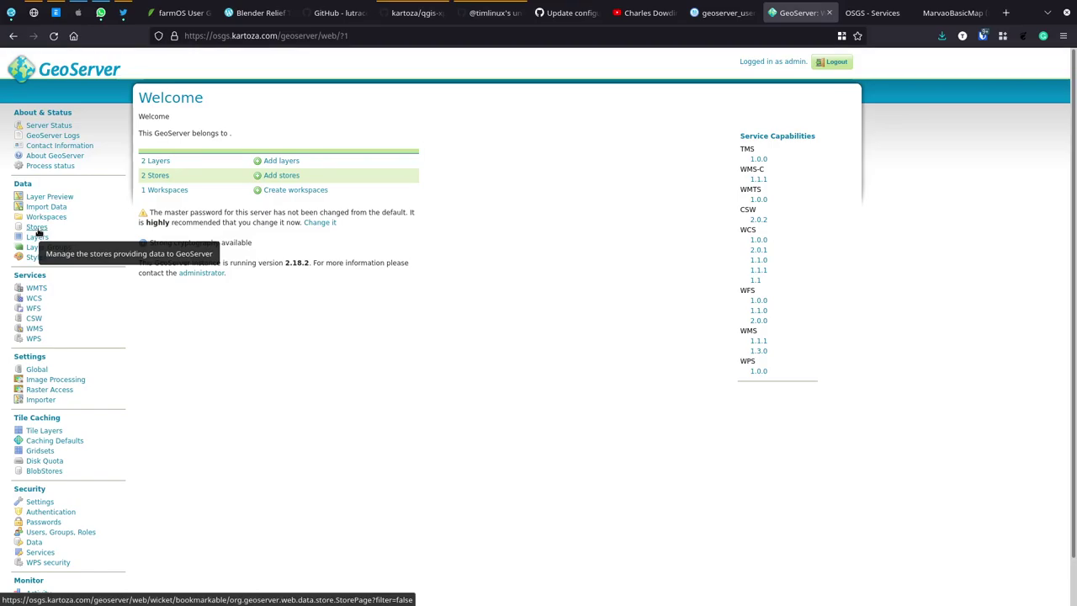
# Step: Create the GeoServer workspace marvao with namespace URI marvao
pyautogui.click(37, 229)
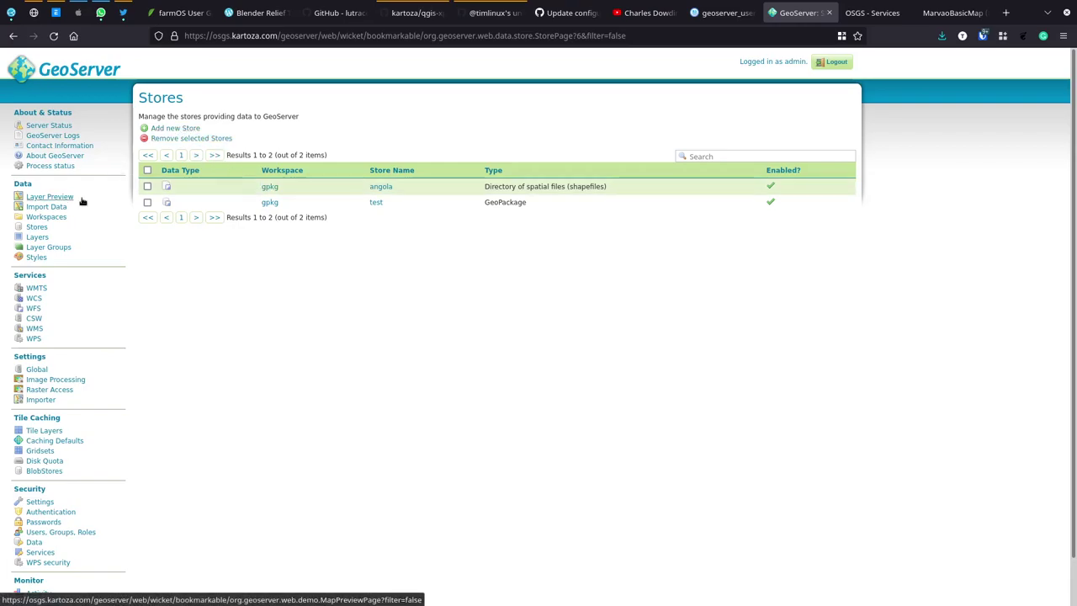
pyautogui.click(50, 218)
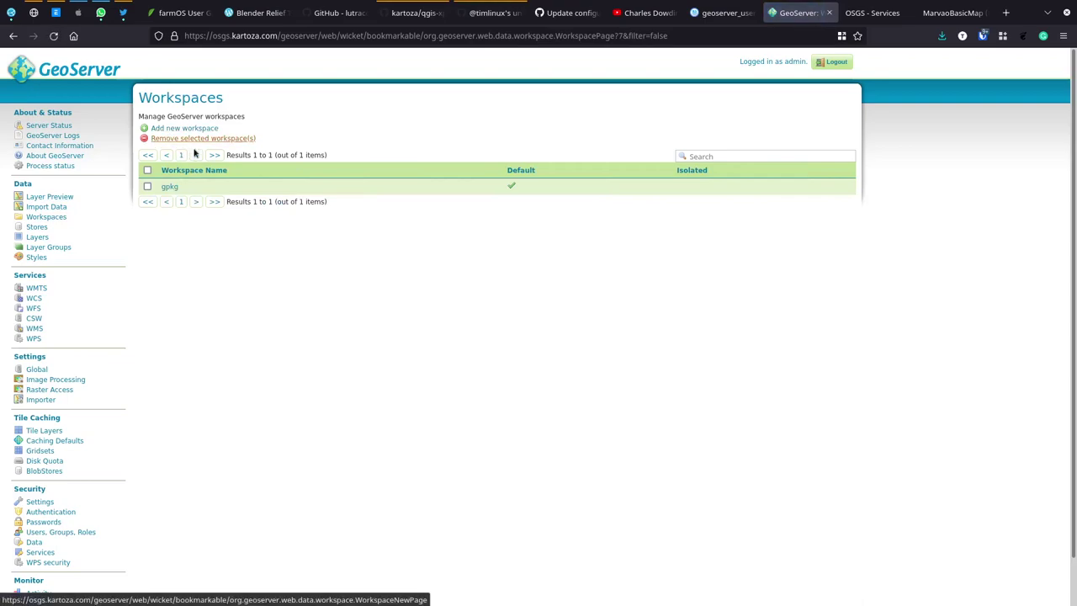
pyautogui.click(196, 129)
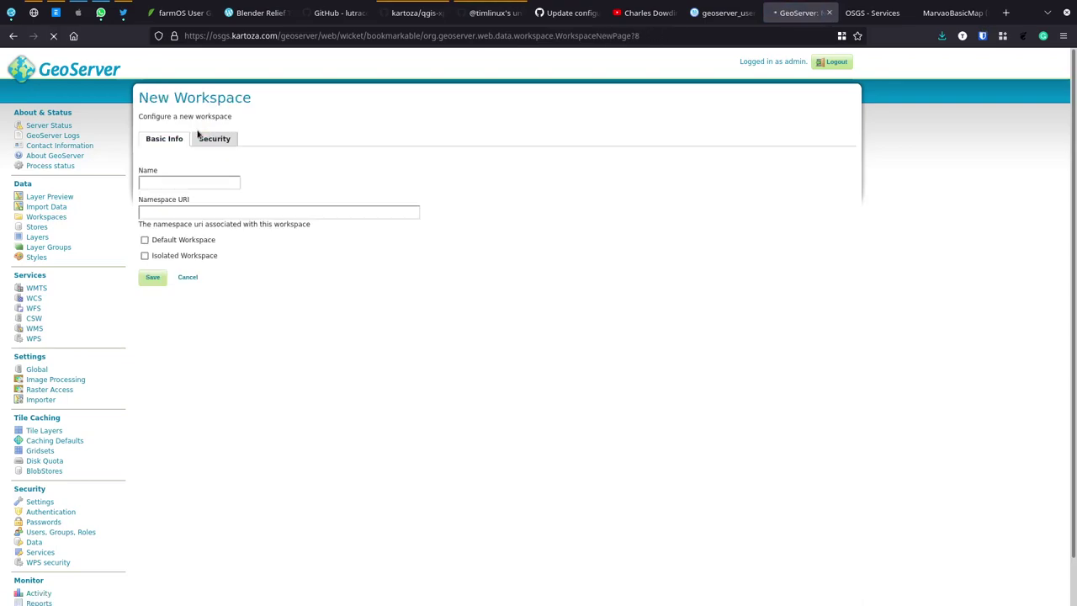
pyautogui.click(215, 181)
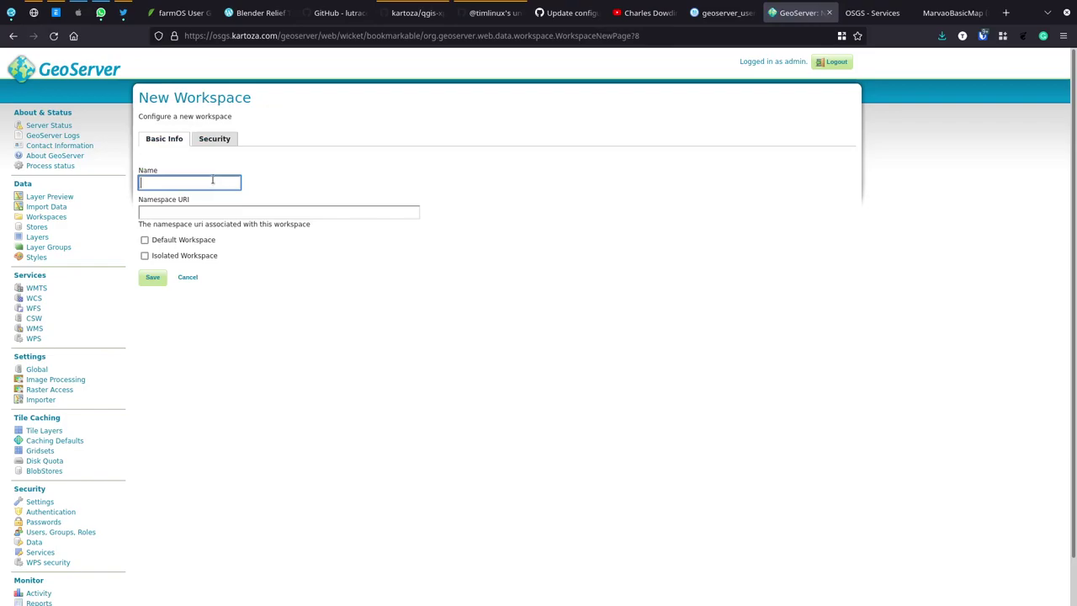
pyautogui.write('marvao')
pyautogui.press('Tab')
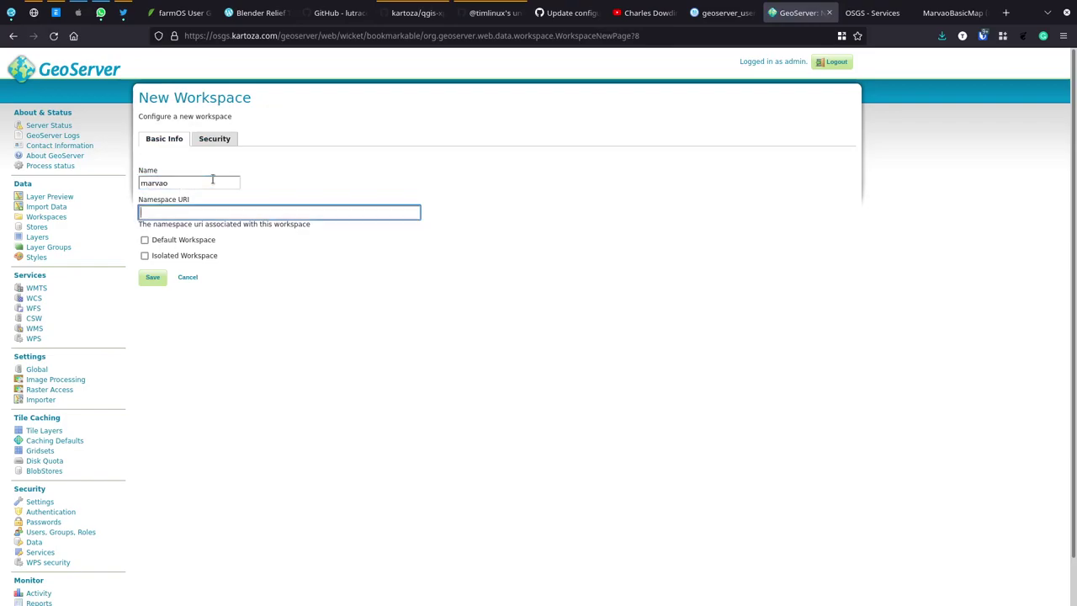
pyautogui.write('marvao')
pyautogui.click(153, 277)
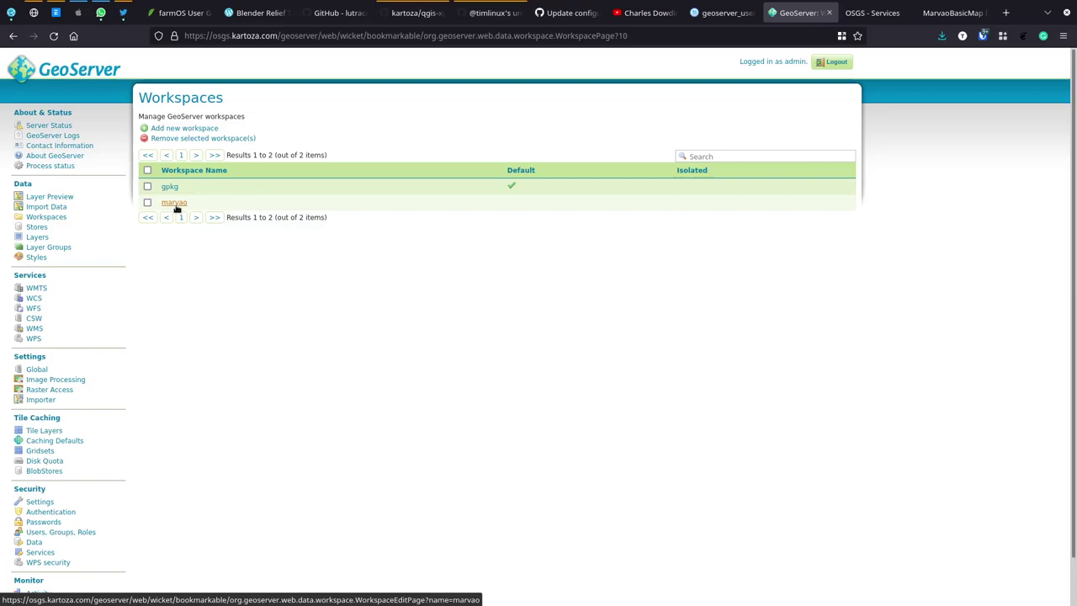
# Step: Begin a new GeoPackage vector data store, then bring up the geoserver_user_data file browser
pyautogui.click(35, 231)
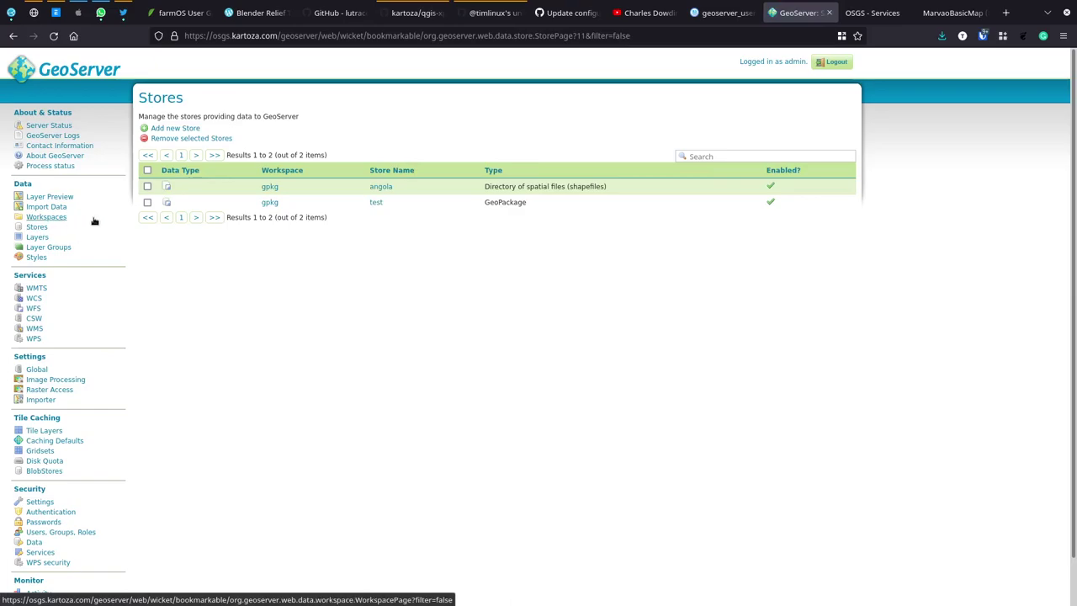
pyautogui.click(176, 129)
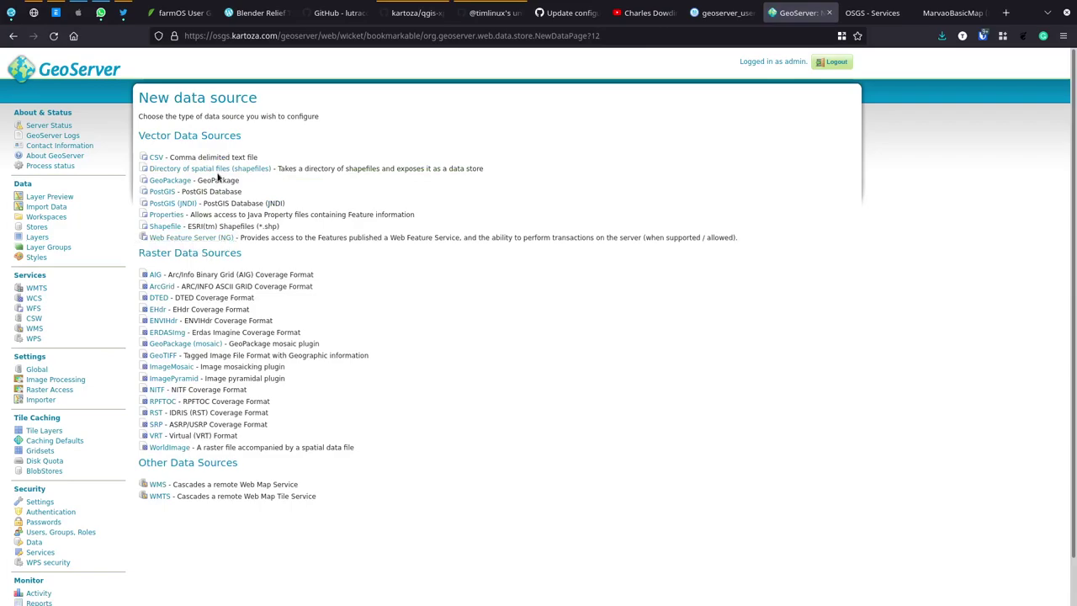
pyautogui.click(173, 181)
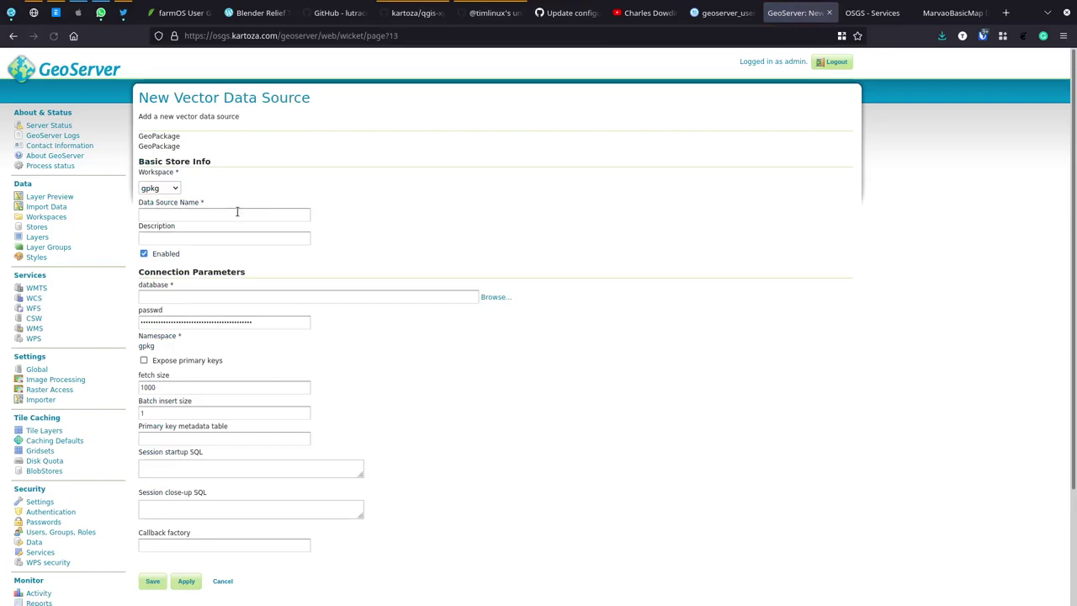
pyautogui.click(726, 13)
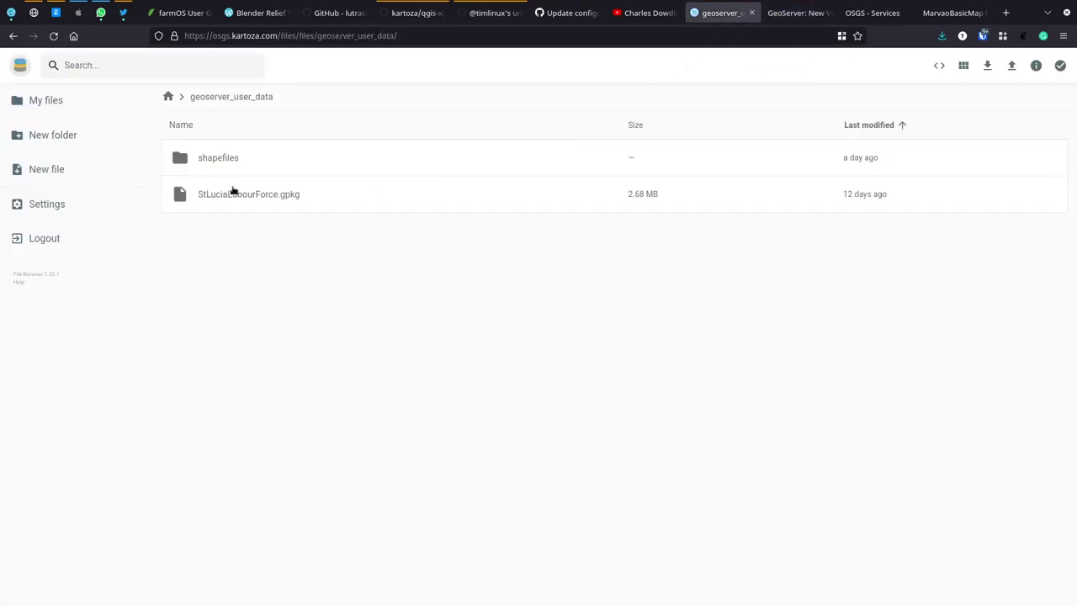
# Step: Upload MarvaoBasicMap.gpkg (96 KB) into the geoserver_user_data folder
pyautogui.hotkey('alt', 'Tab')
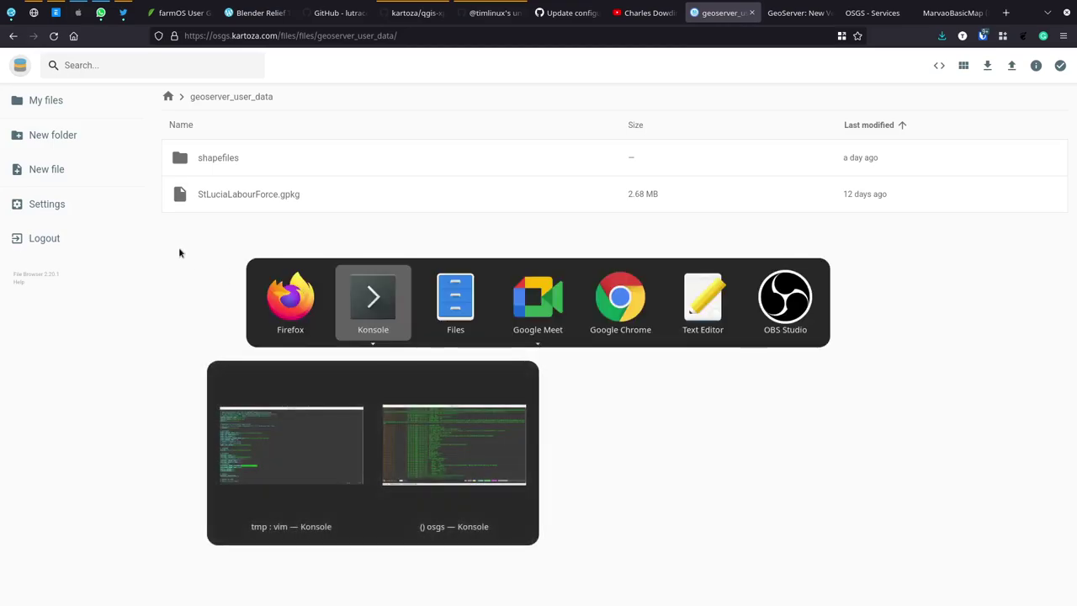
pyautogui.press('Escape')
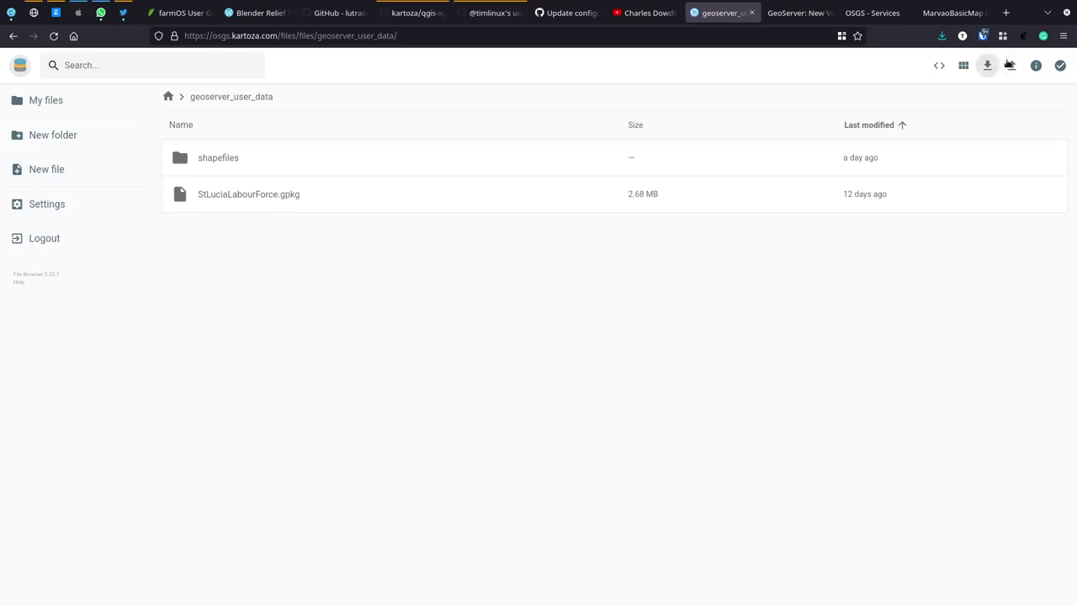
pyautogui.click(1014, 65)
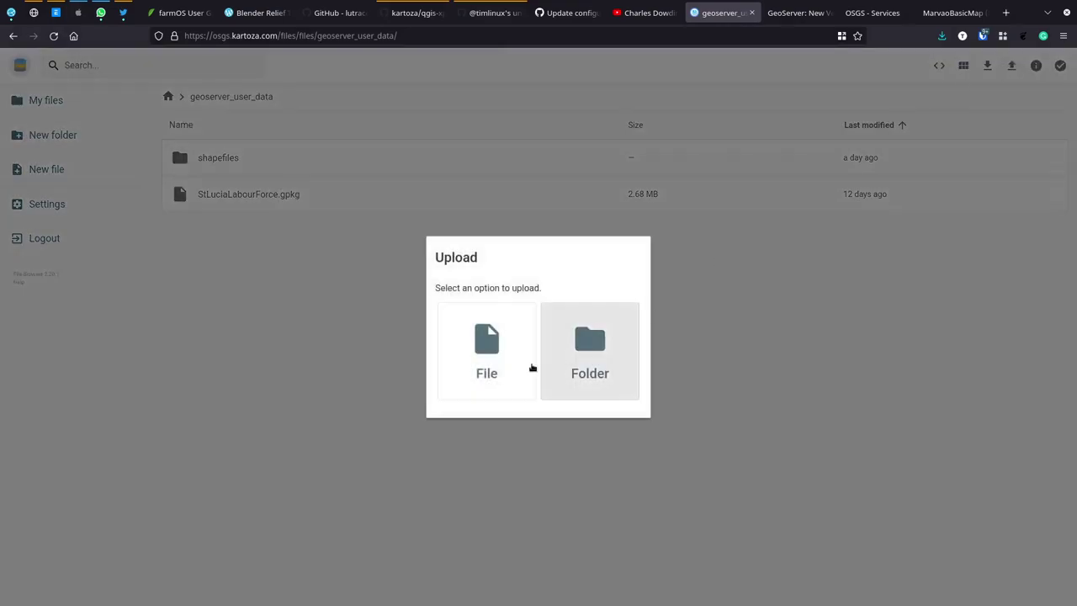
pyautogui.click(487, 352)
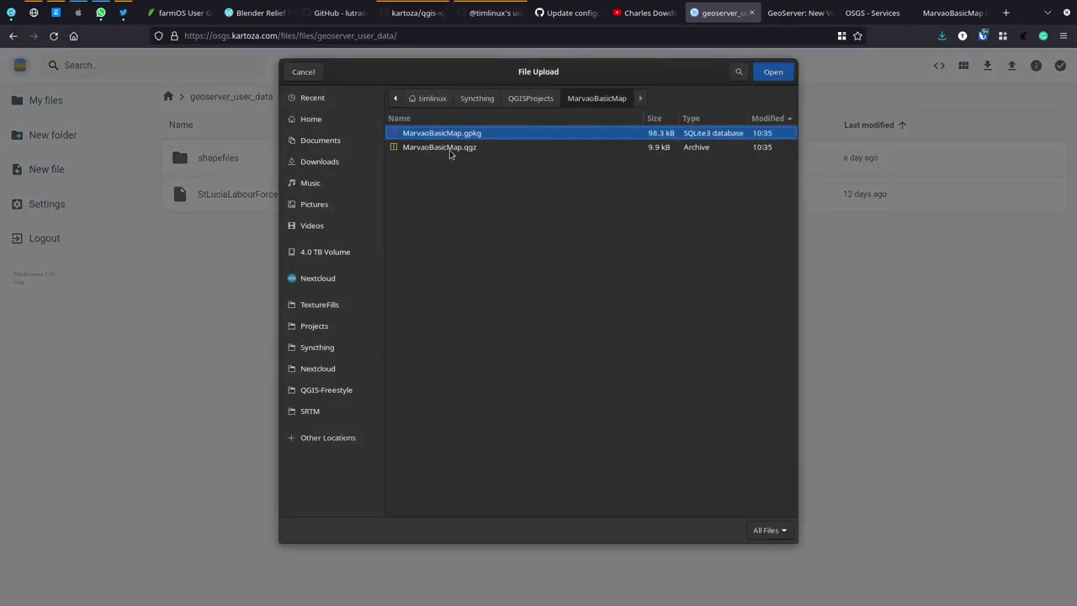
pyautogui.press('Return')
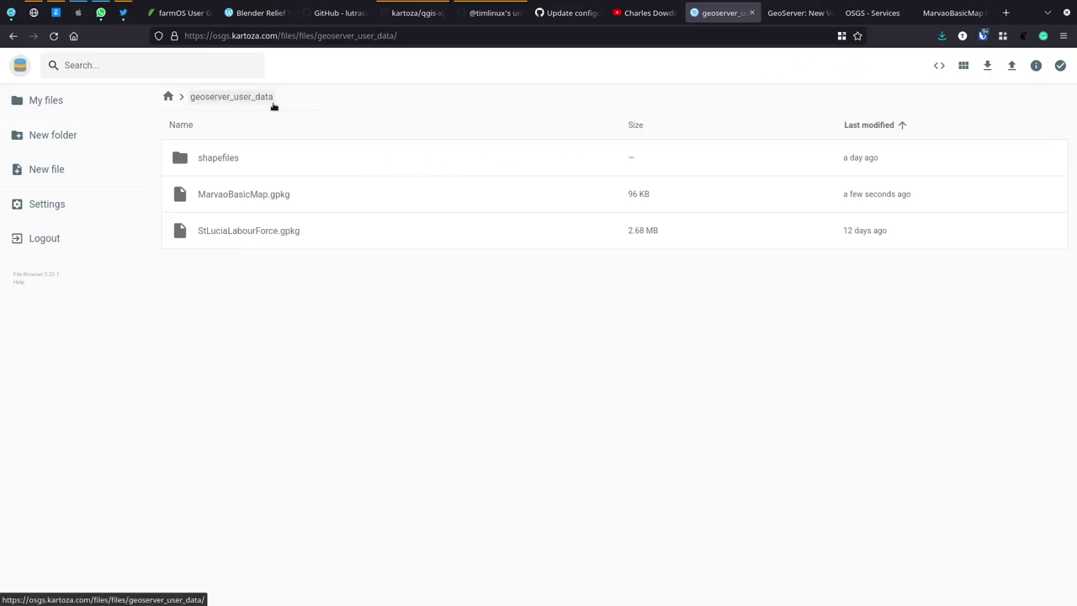
# Step: Name the new GeoPackage store marvao with description 'Marvao Simple Map'
pyautogui.click(799, 13)
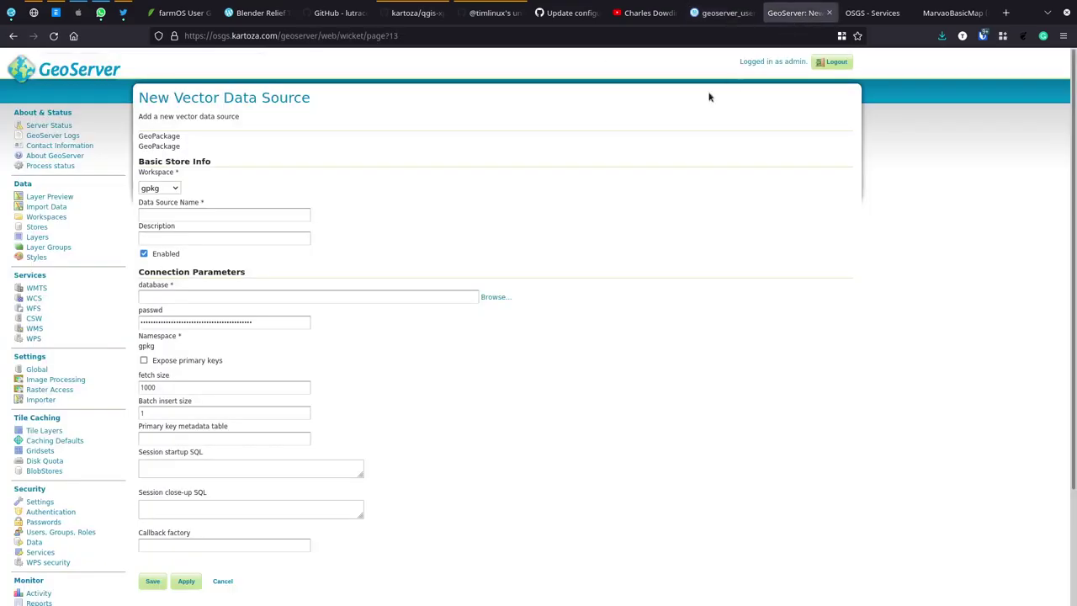
pyautogui.click(232, 215)
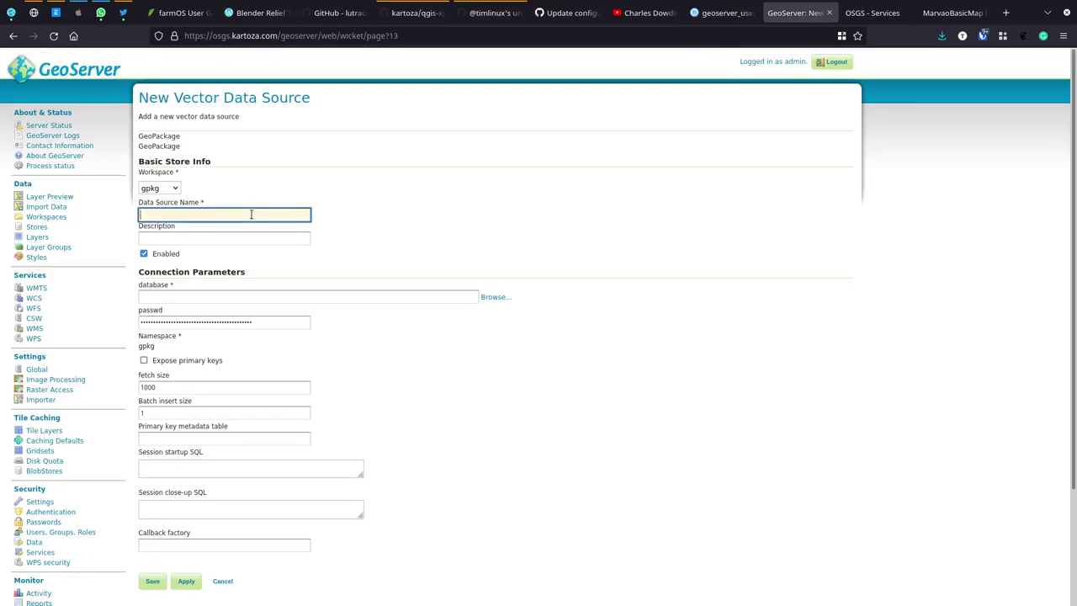
pyautogui.write('marvao')
pyautogui.press('Tab')
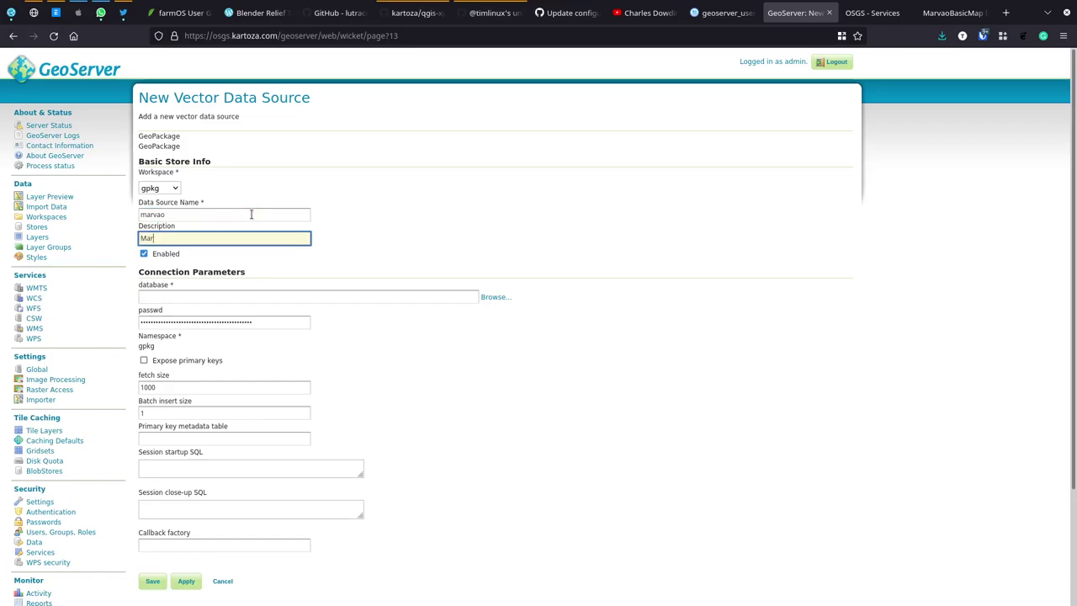
pyautogui.write('Marvao Simple Map')
# Step: Point the store at /geoserver_user_data/MarvaoBasicMap.gpkg and save it
pyautogui.click(495, 298)
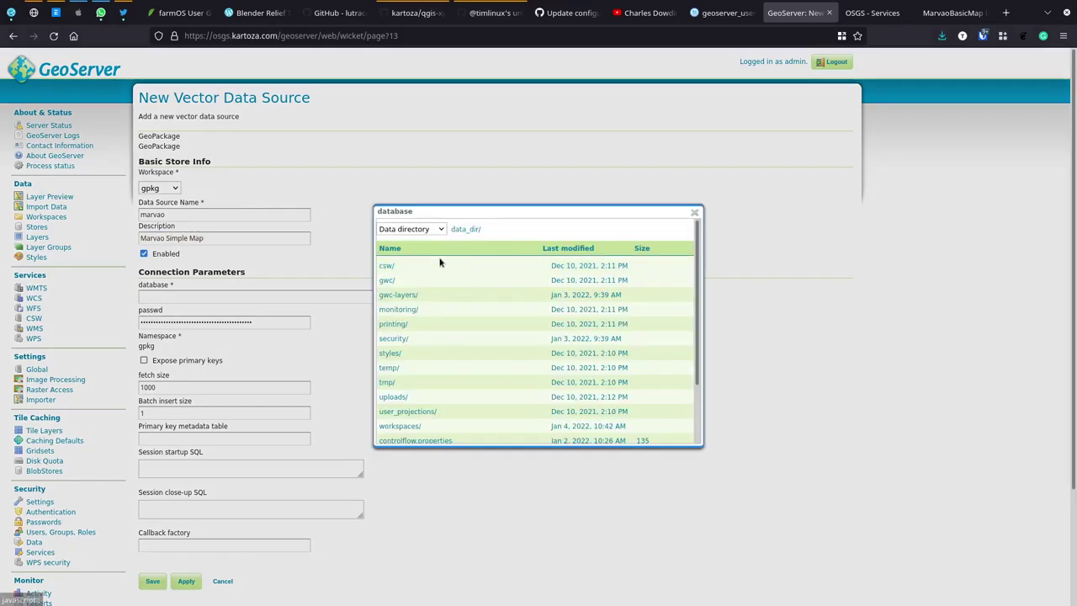
pyautogui.click(442, 232)
pyautogui.click(412, 278)
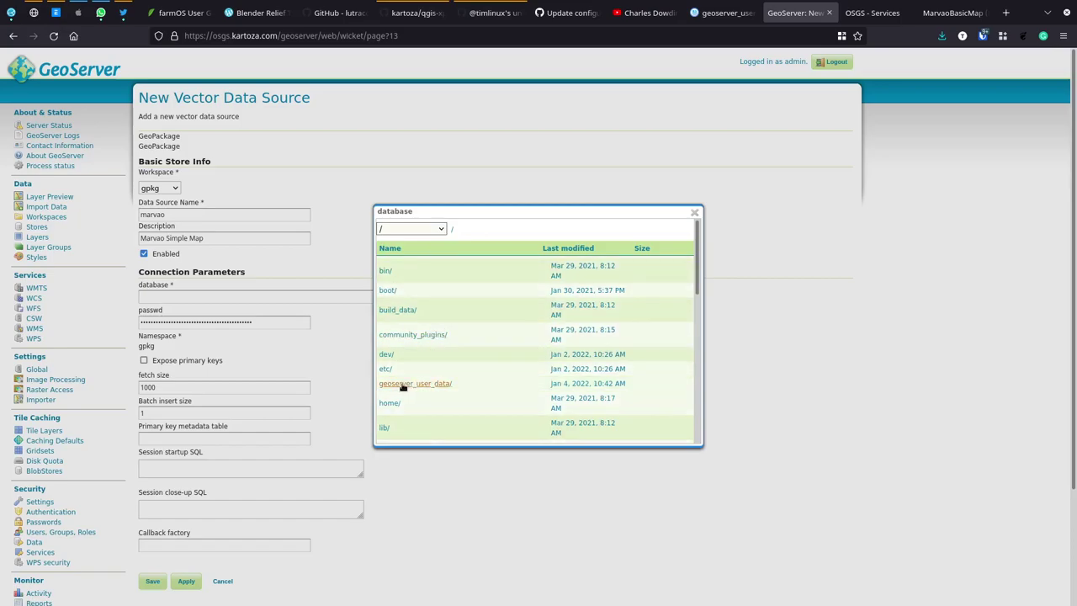
pyautogui.click(434, 386)
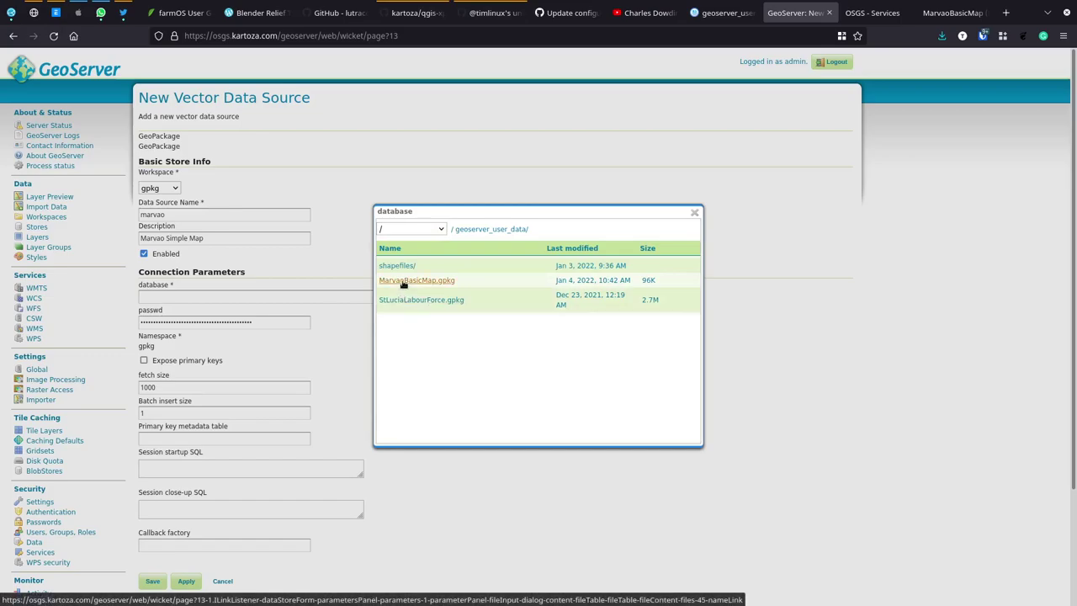
pyautogui.click(403, 283)
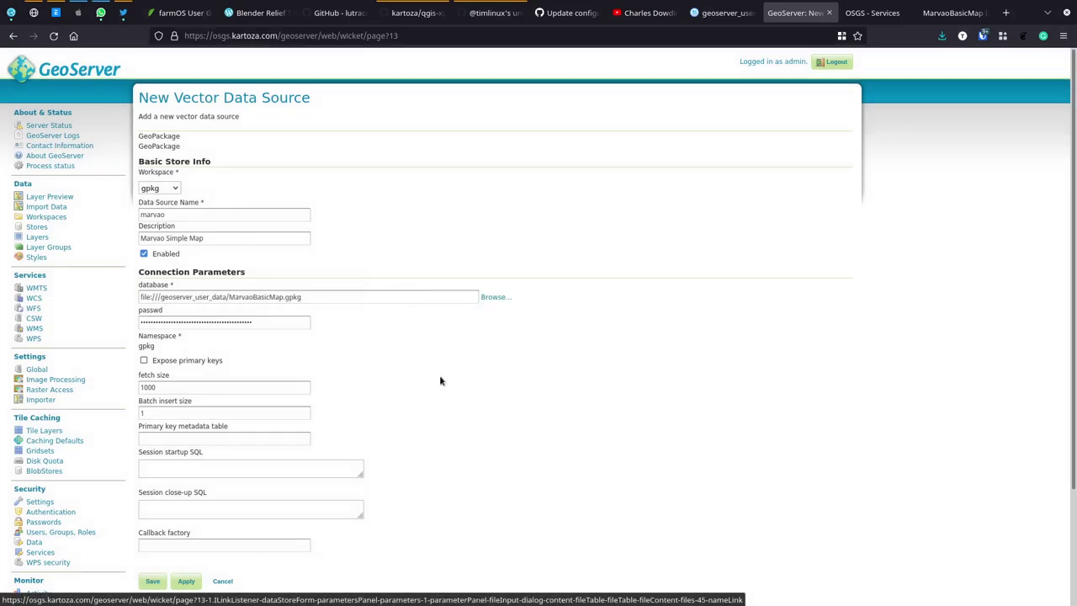
pyautogui.scroll(-3, 416, 397)
pyautogui.click(153, 454)
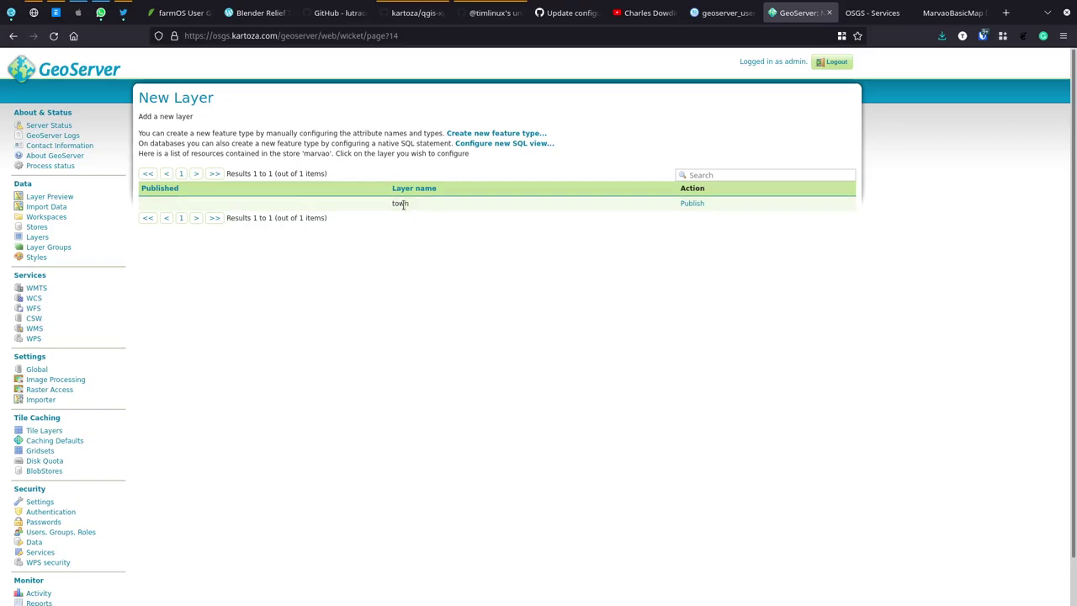
# Step: Publish the town layer, keeping the name town and setting its title to Town
pyautogui.click(694, 204)
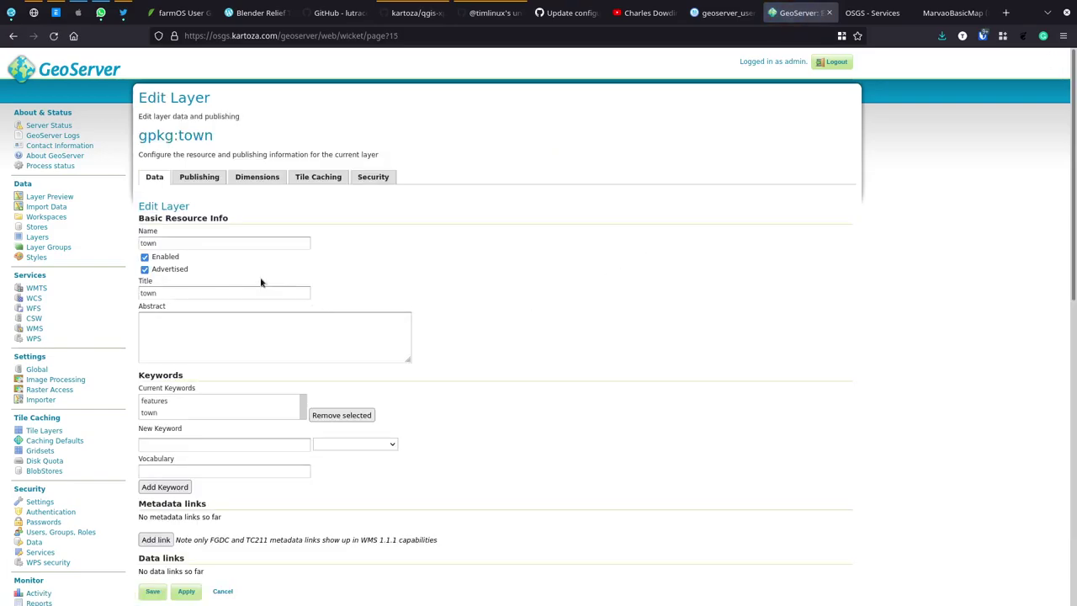
pyautogui.doubleClick(162, 242)
pyautogui.write('Town')
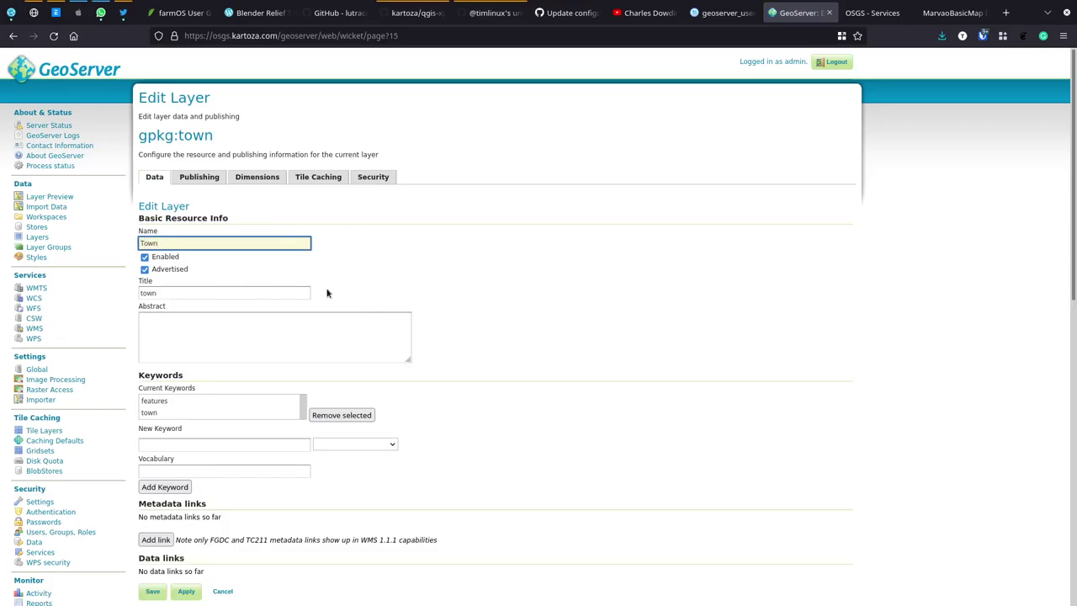
pyautogui.hotkey('ctrl', 'z')
pyautogui.press('Tab')
pyautogui.write('Tow')
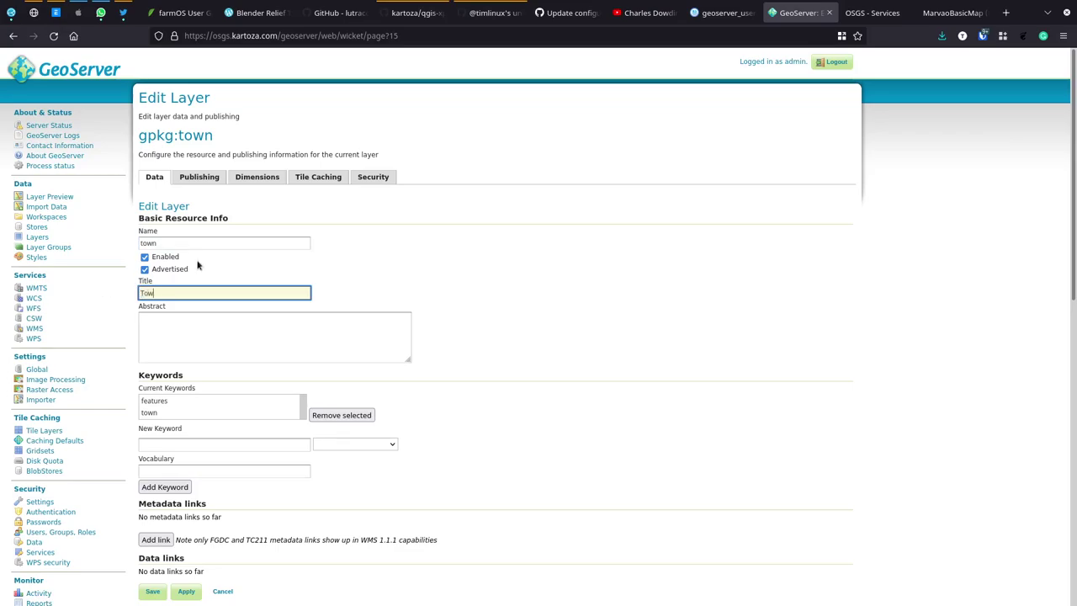
pyautogui.write('n')
# Step: Compute the native and lat/lon bounding boxes from the data and save the layer
pyautogui.scroll(-3, 510, 337)
pyautogui.scroll(-2, 500, 379)
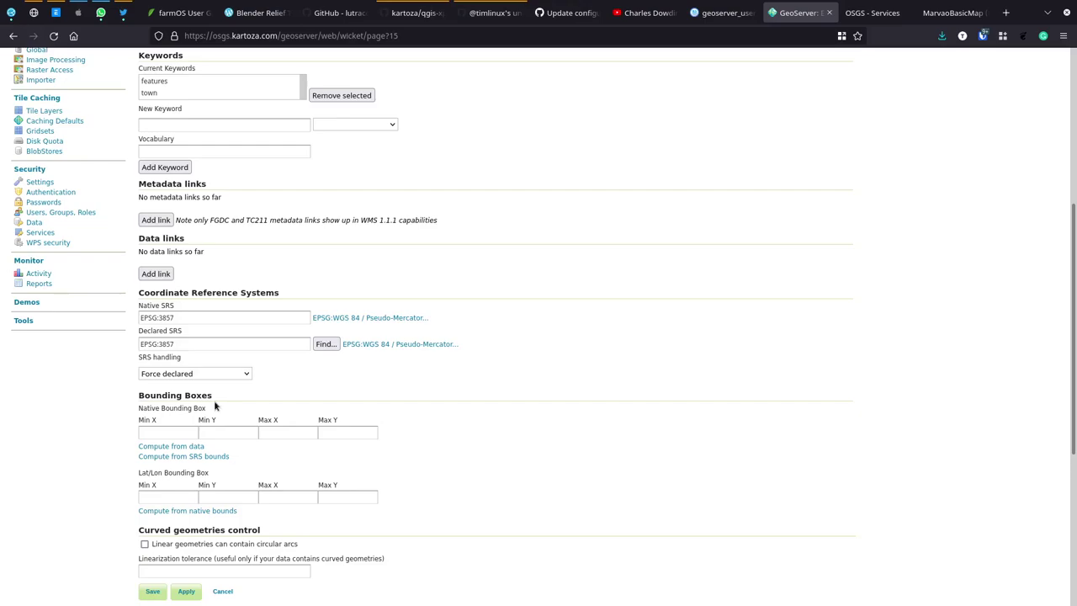
pyautogui.click(181, 448)
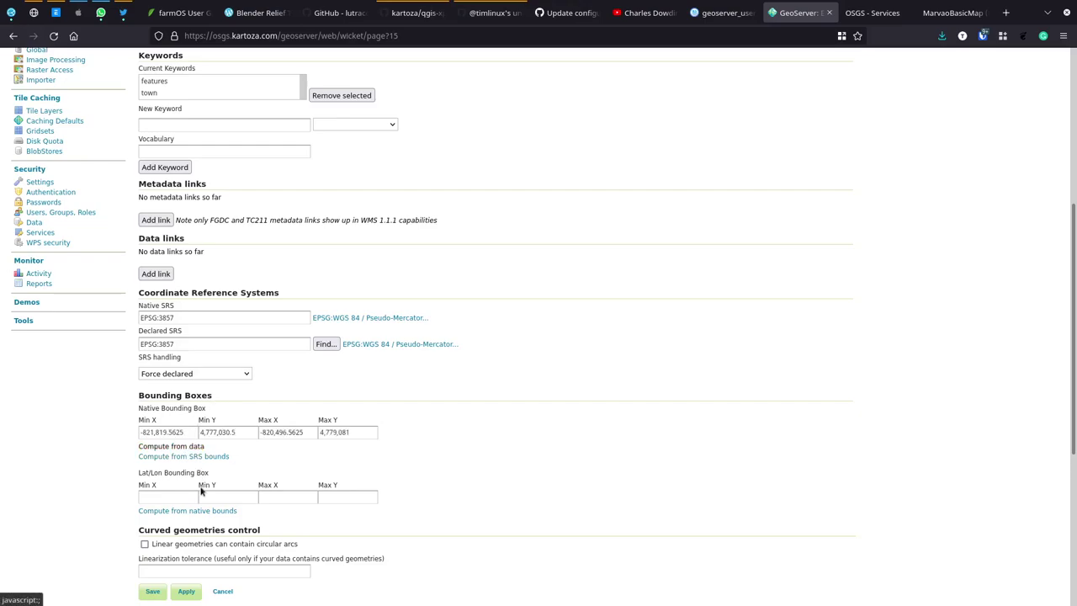
pyautogui.click(183, 512)
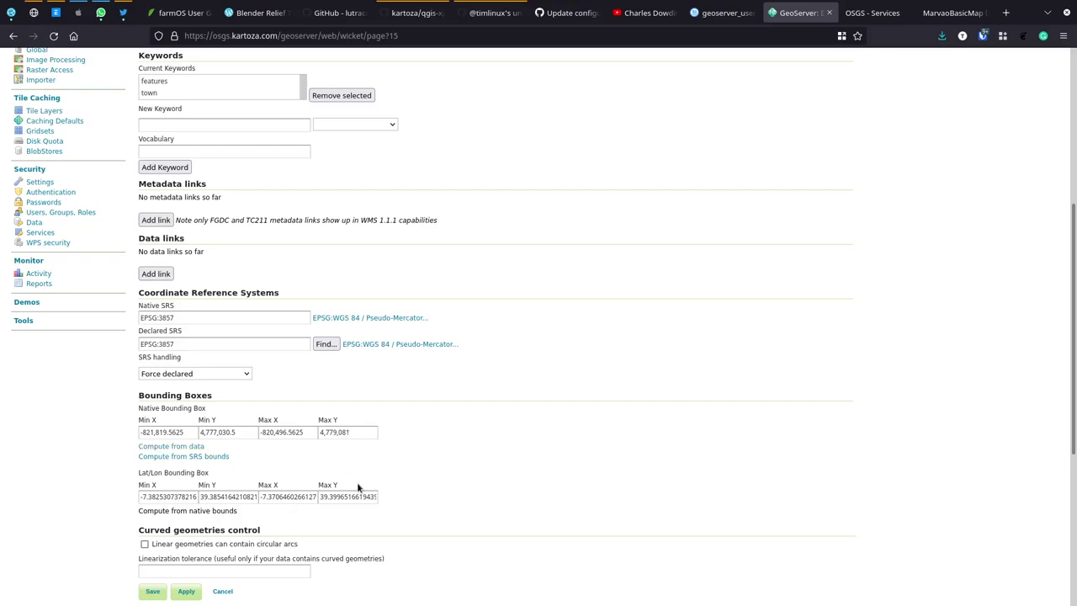
pyautogui.scroll(-1, 516, 441)
pyautogui.scroll(-3, 505, 430)
pyautogui.scroll(7, 527, 360)
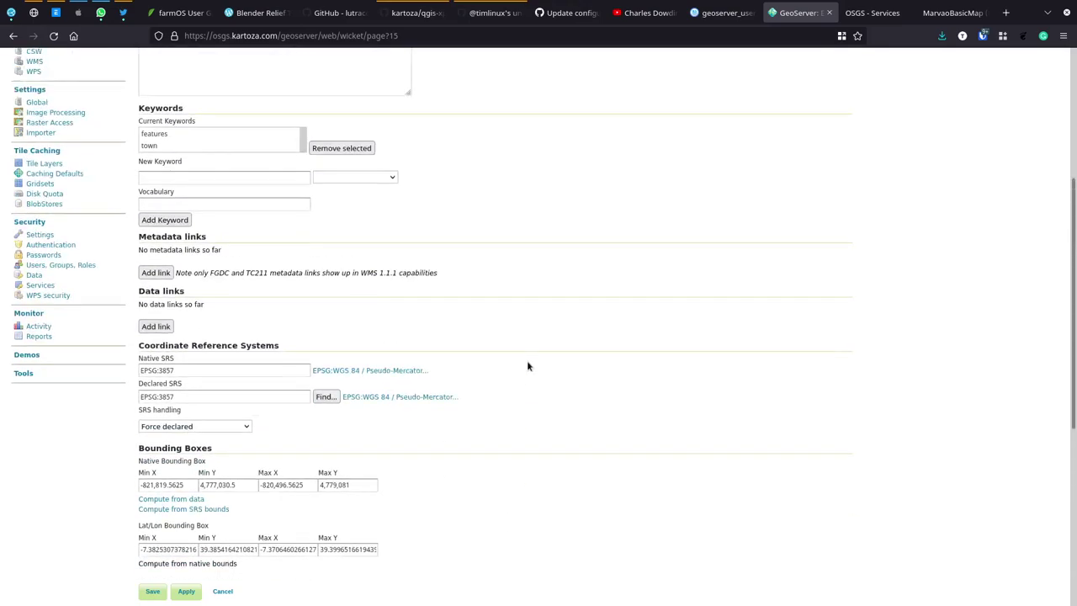
pyautogui.scroll(-6, 543, 412)
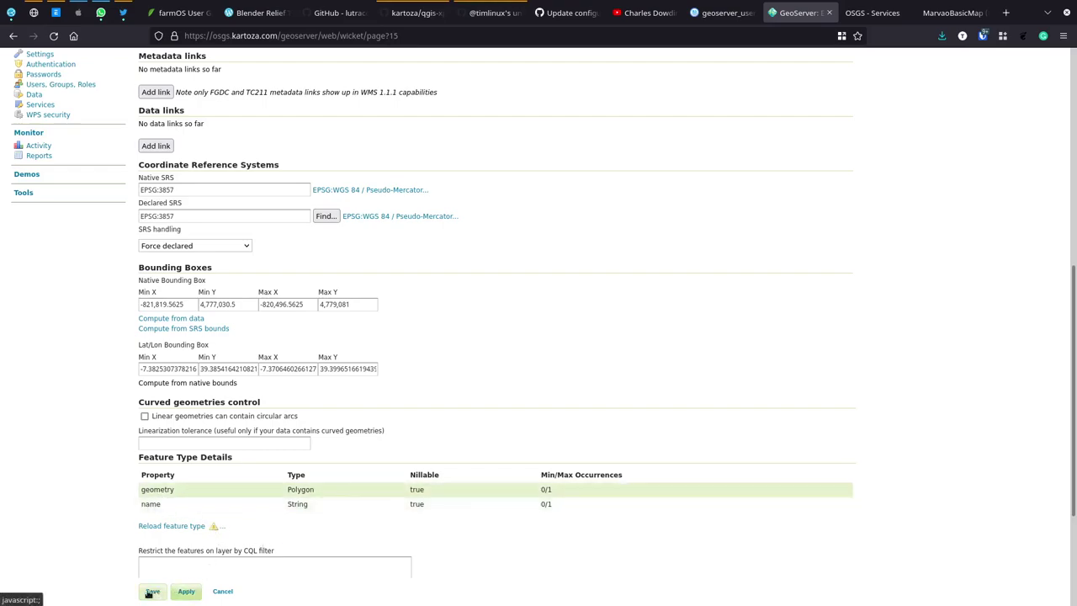
pyautogui.scroll(-2, 126, 493)
pyautogui.click(155, 563)
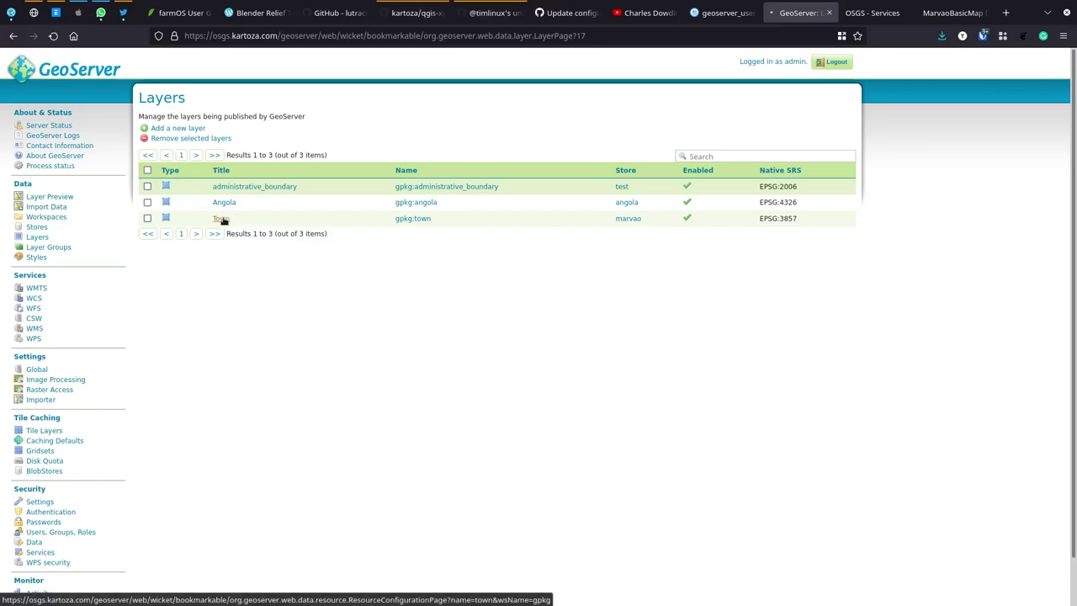
# Step: Change the town layer's title from Town to 'Marvao Town Boundary' and save
pyautogui.click(223, 220)
pyautogui.doubleClick(192, 243)
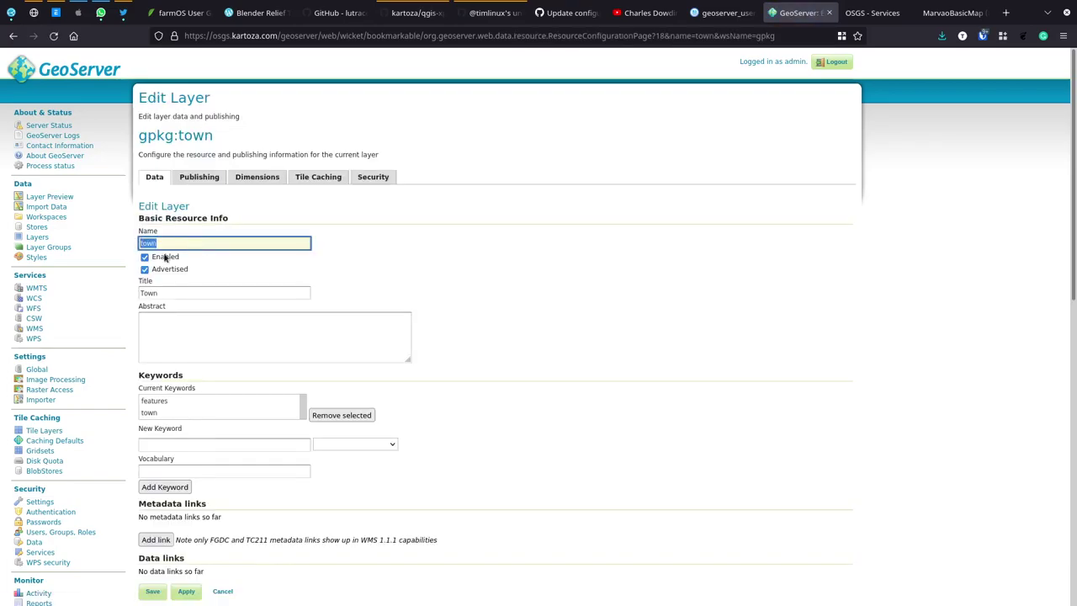
pyautogui.doubleClick(175, 289)
pyautogui.write('Marvao')
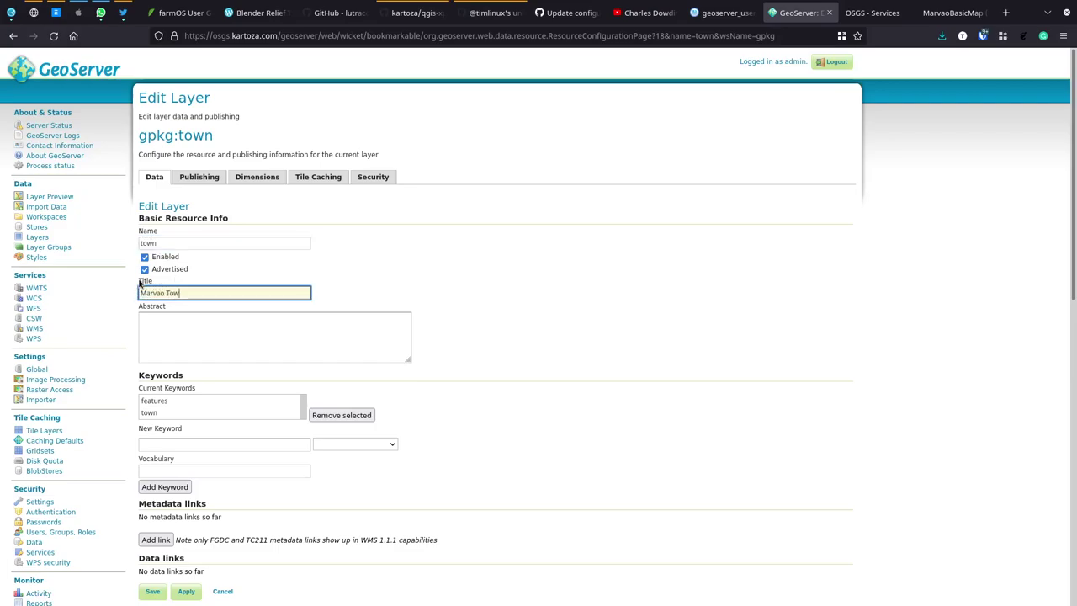
pyautogui.write(' Town Boundary')
pyautogui.click(153, 591)
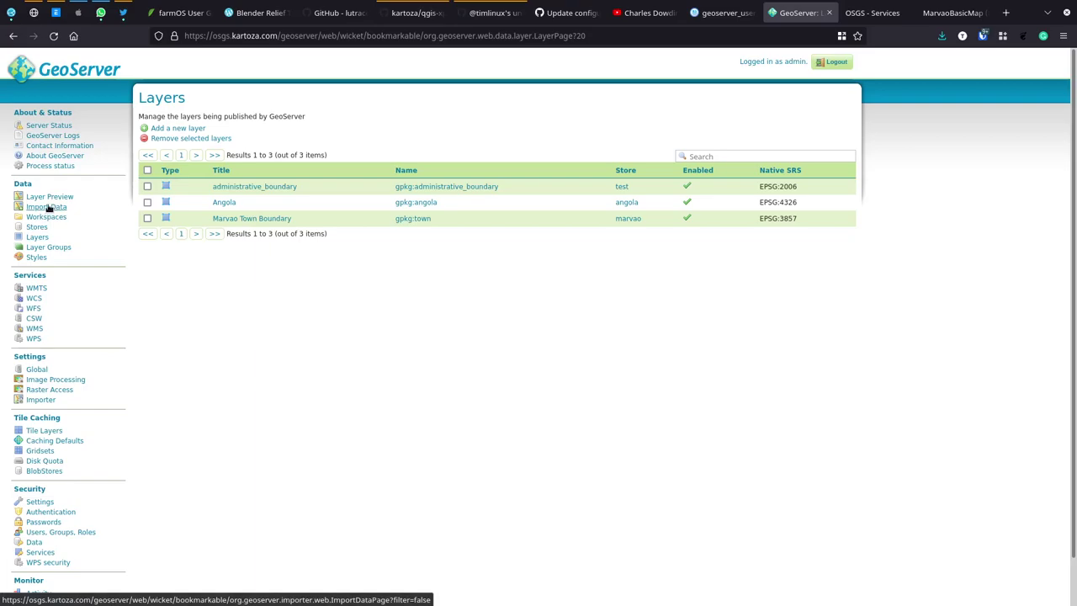
# Step: Preview gpkg:town in an OpenLayers map and pan to view the town polygon
pyautogui.click(48, 200)
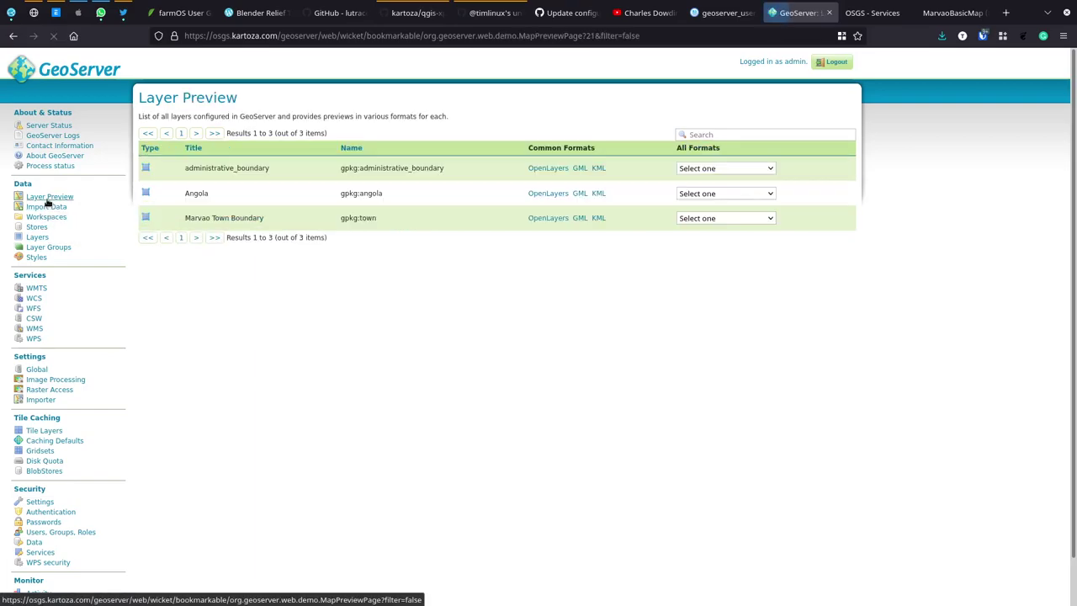
pyautogui.click(549, 218)
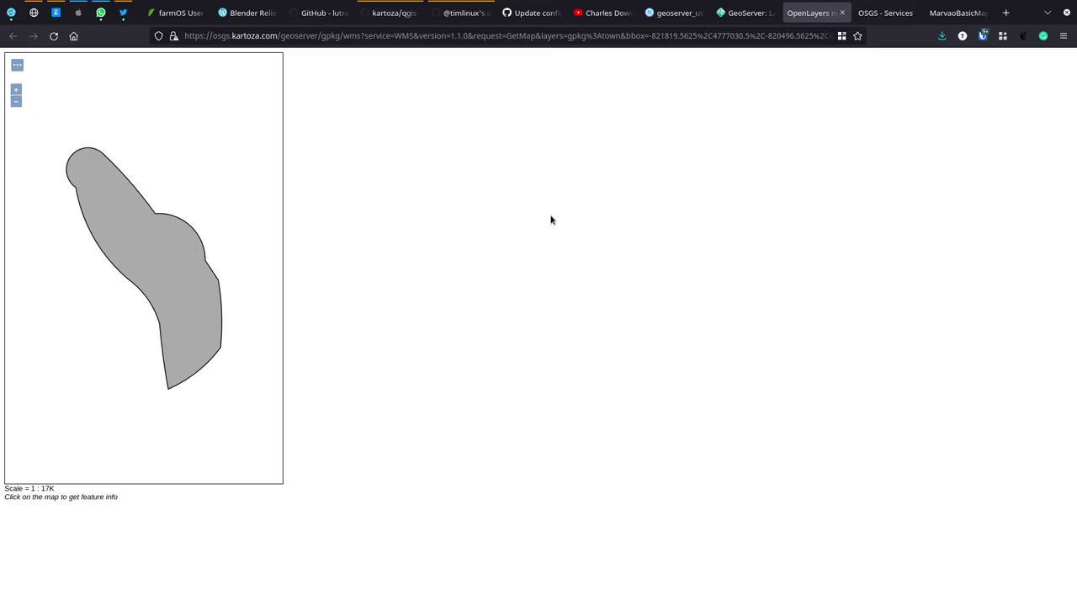
pyautogui.click(749, 14)
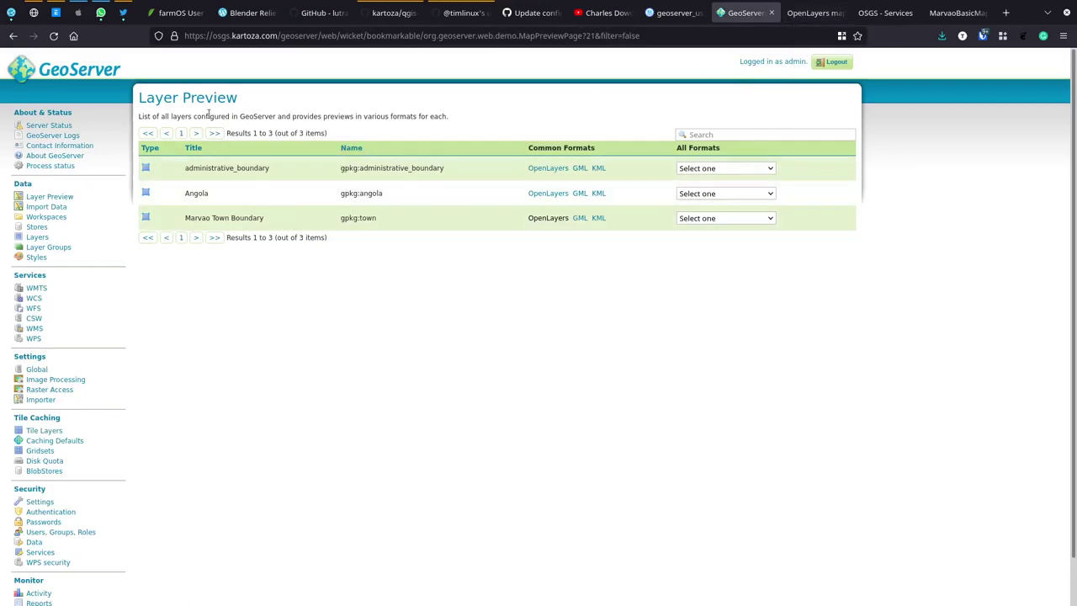
pyautogui.click(810, 12)
pyautogui.moveTo(189, 225); pyautogui.dragTo(124, 263)
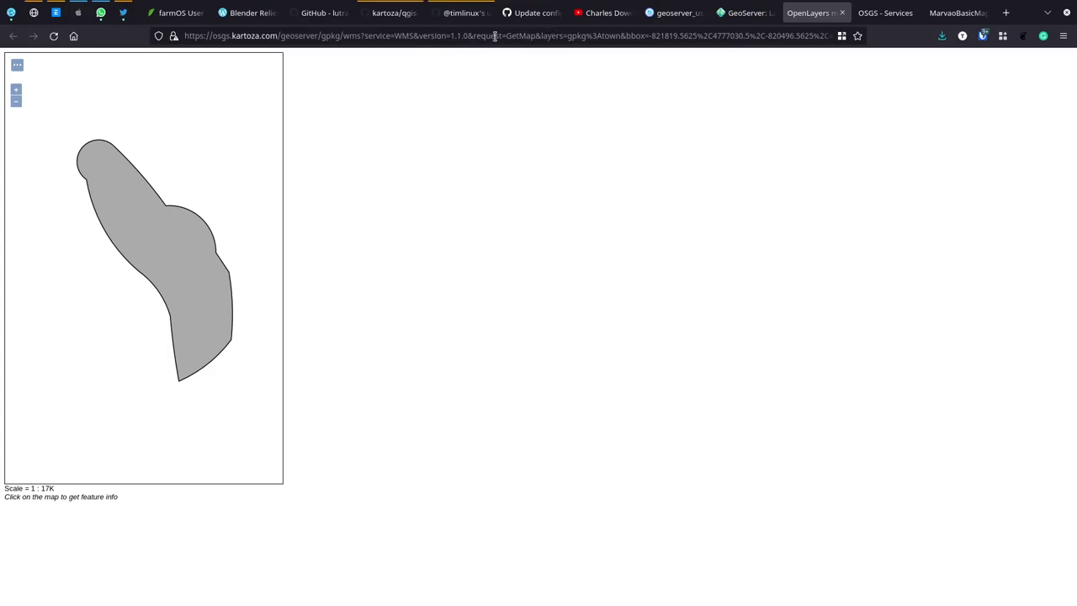
# Step: Copy the preview's WMS address up to service=WMS and switch to the terminal
pyautogui.moveTo(413, 35); pyautogui.dragTo(184, 36)
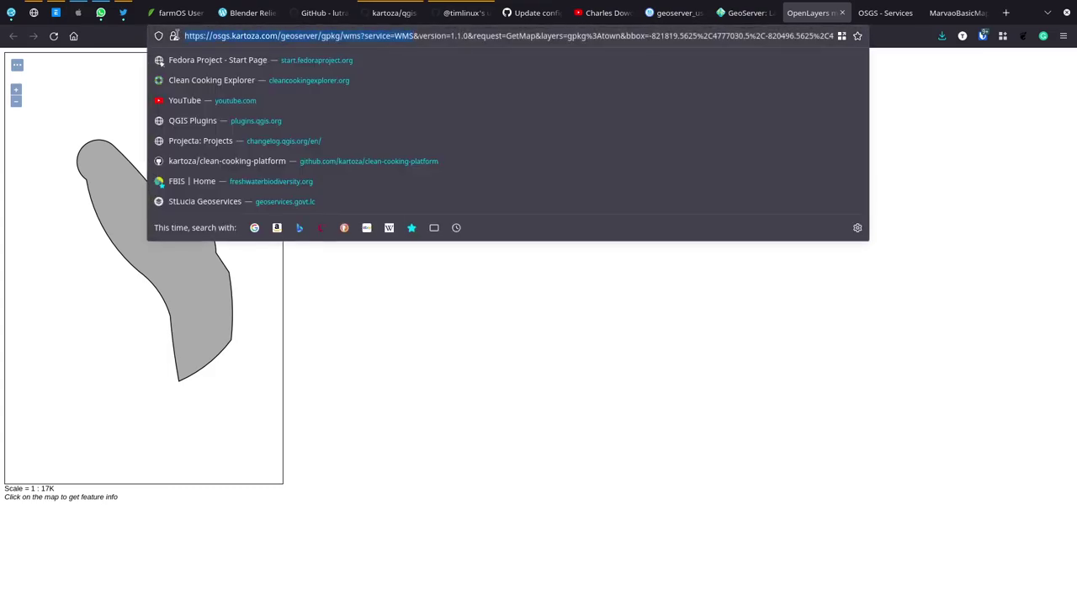
pyautogui.rightClick(199, 37)
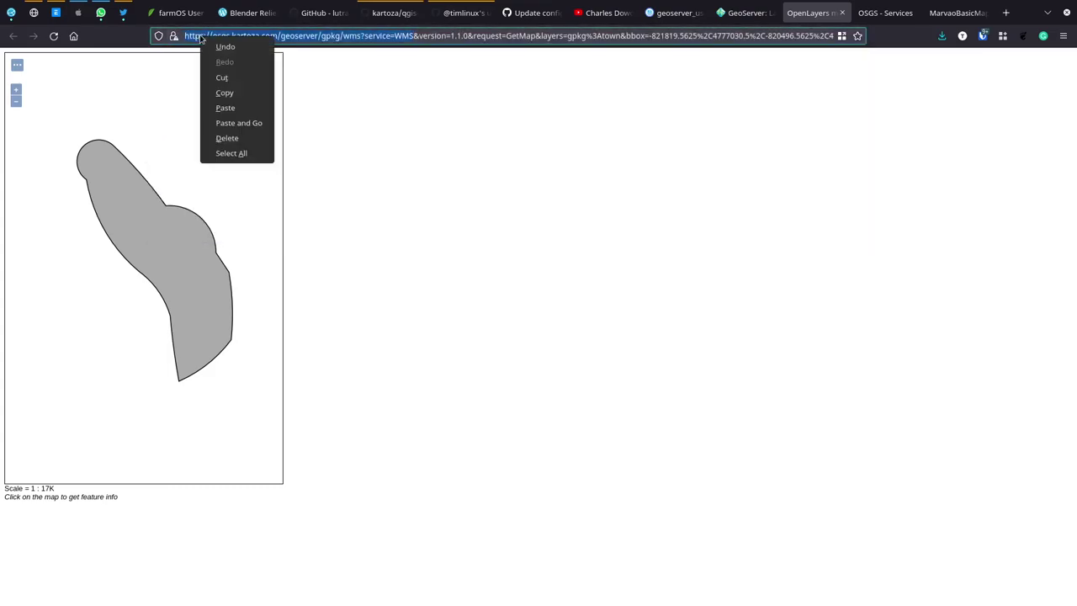
pyautogui.click(235, 89)
pyautogui.hotkey('alt', 'Tab')
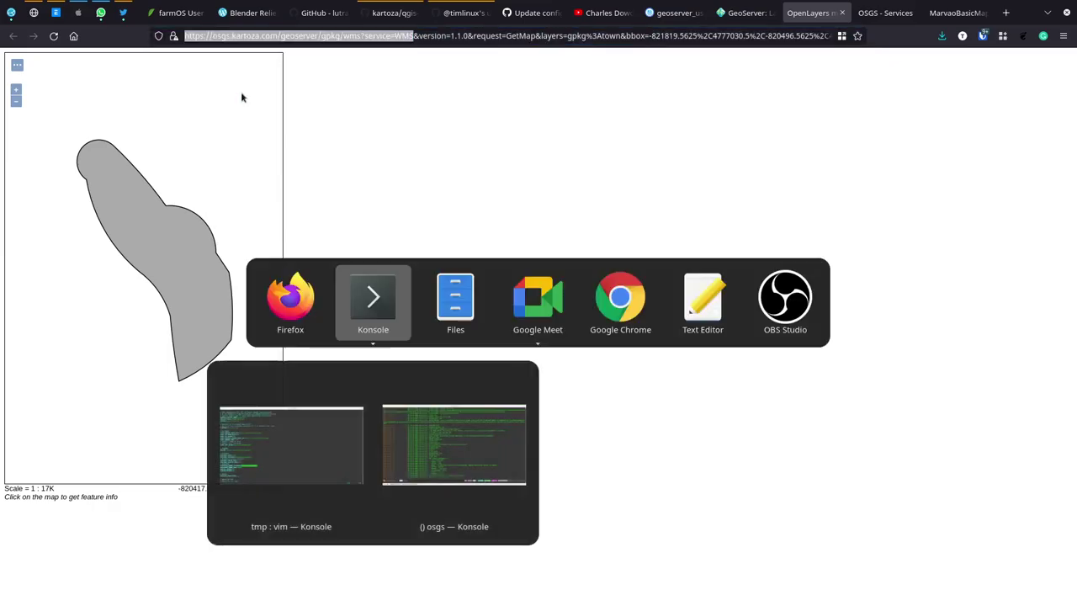
pyautogui.press('super')
pyautogui.press('super')
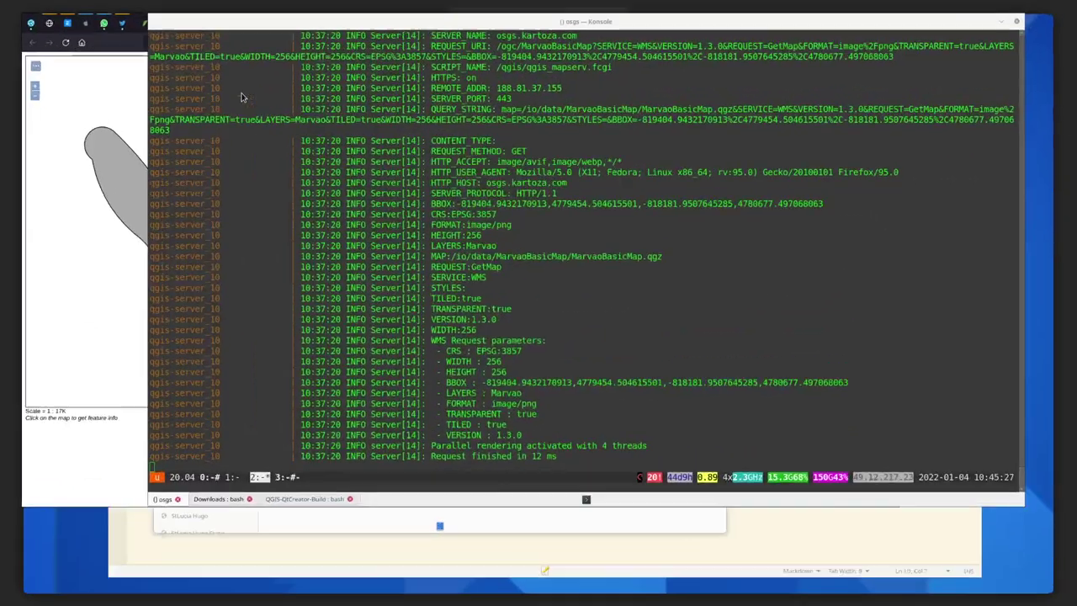
# Step: Relaunch the local QGIS build with output/bin/qgis from the QGIS-QtCreator-Build terminal
pyautogui.click(219, 599)
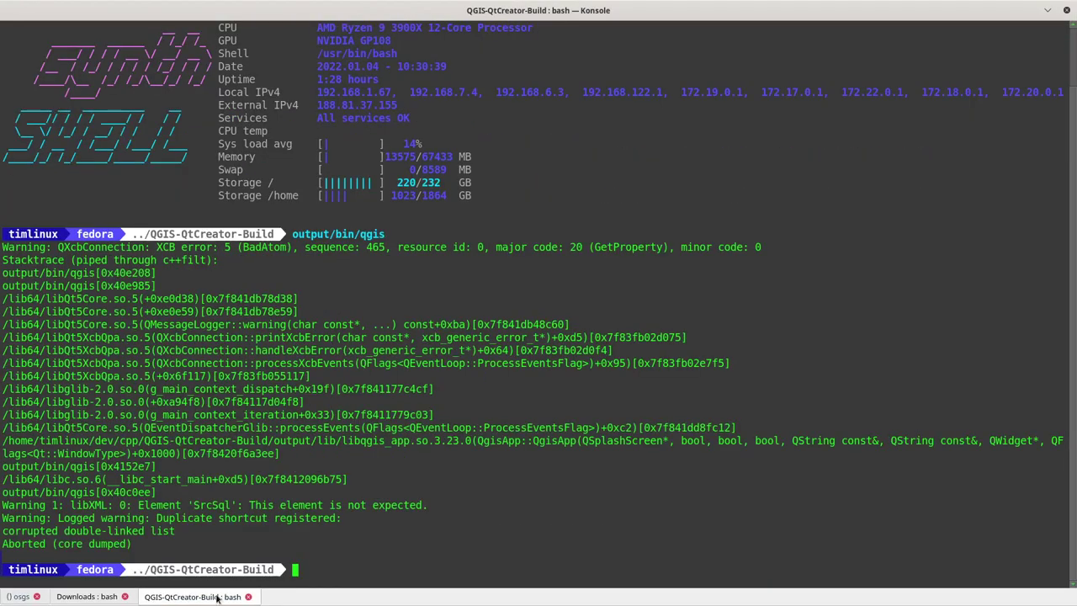
pyautogui.press('Up')
pyautogui.press('Return')
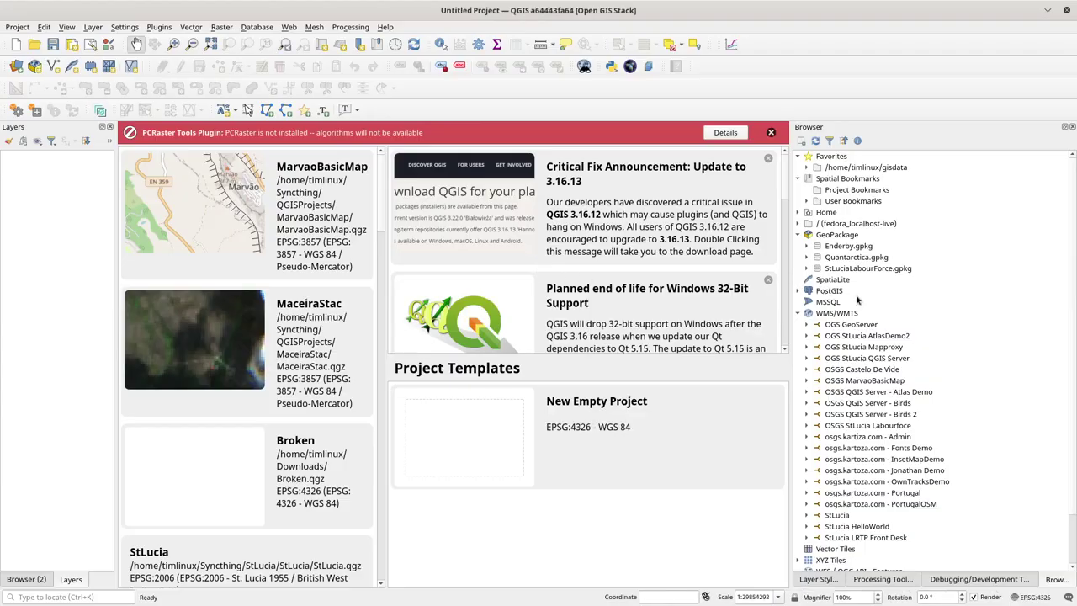
pyautogui.click(845, 316)
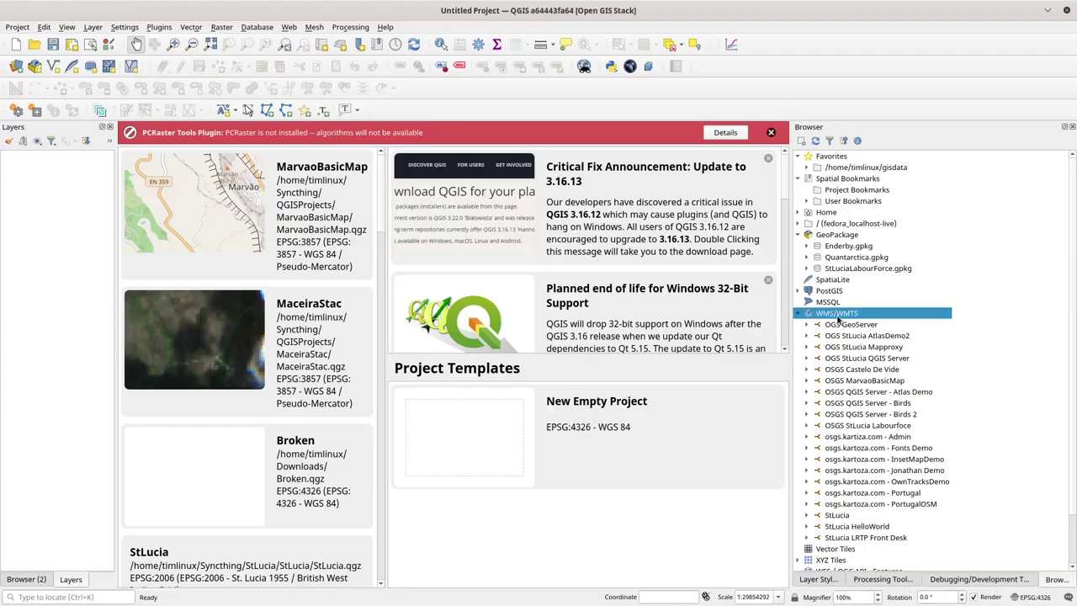
# Step: Add WMS connection 'OSGS GeoServer MarvaoSimpleMap' using the gpkg/wms URL without ?service=WMS
pyautogui.rightClick(849, 317)
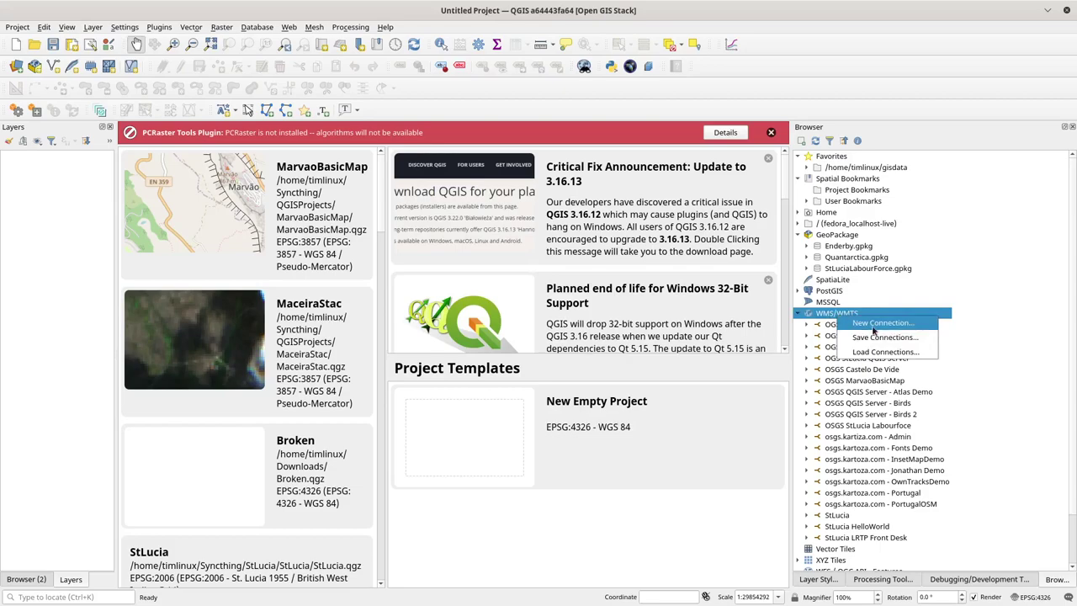
pyautogui.click(879, 323)
pyautogui.click(457, 102)
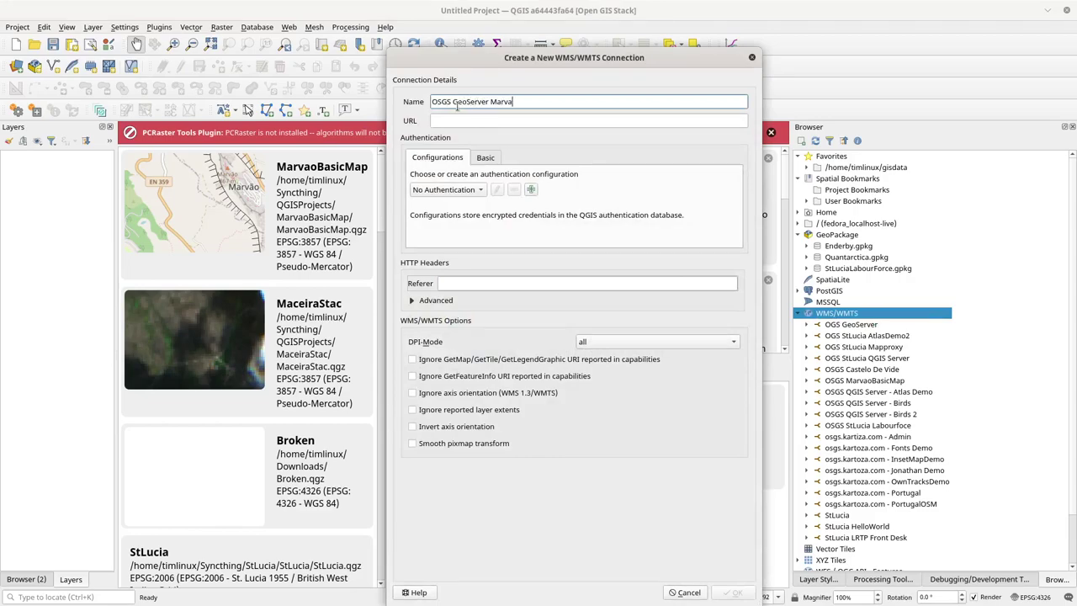
pyautogui.write('pleMap')
pyautogui.click(480, 120)
pyautogui.hotkey('ctrl', 'v')
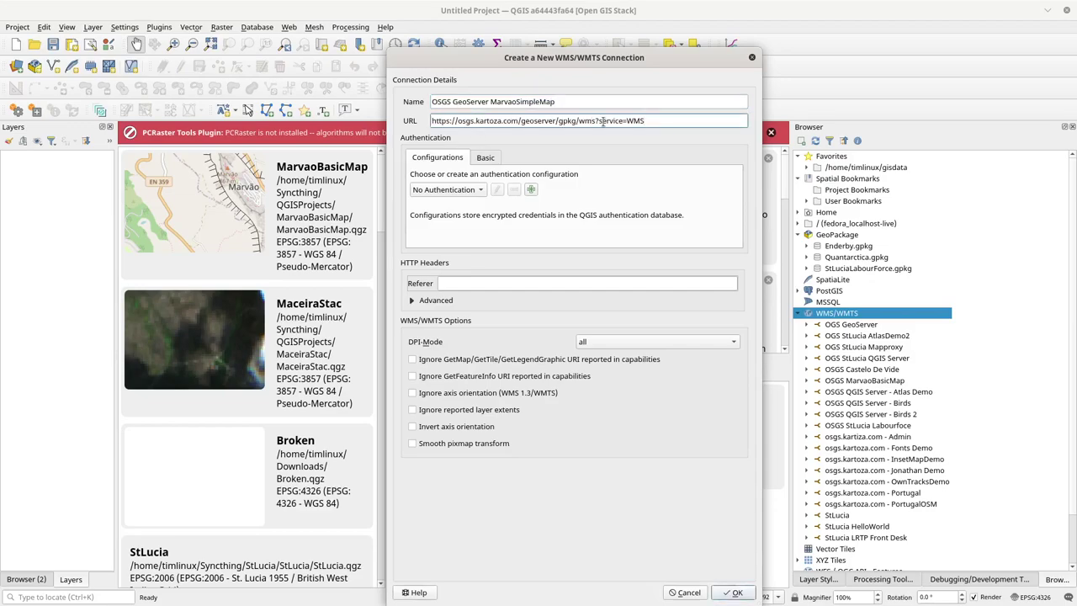
pyautogui.moveTo(596, 122); pyautogui.dragTo(683, 125)
pyautogui.press('BackSpace')
pyautogui.click(732, 593)
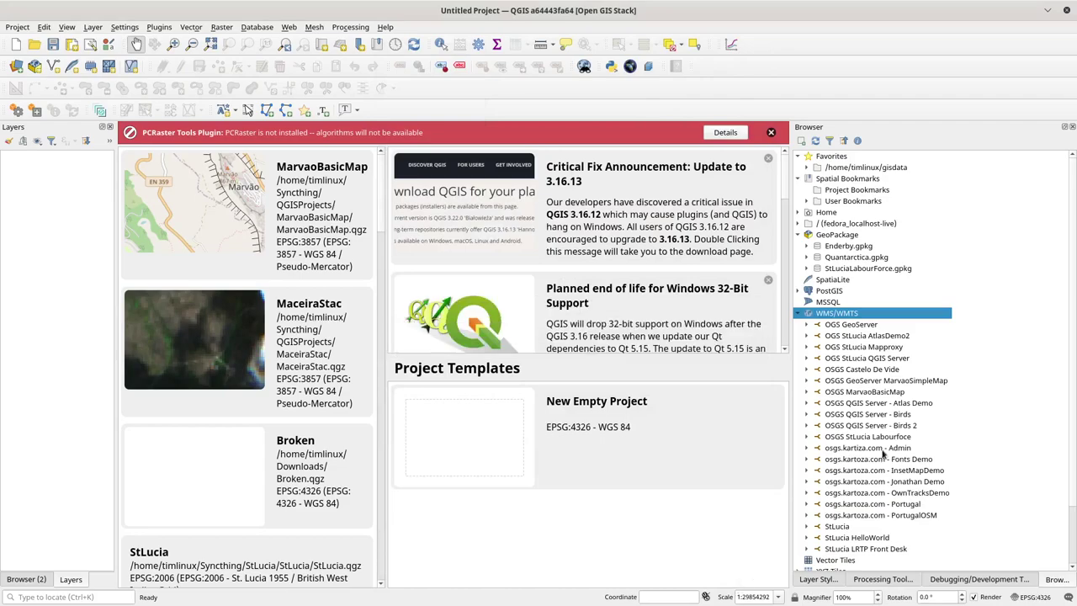
# Step: Expand the new connection to list its three layers and compare with GeoServer's Layer Preview
pyautogui.click(807, 381)
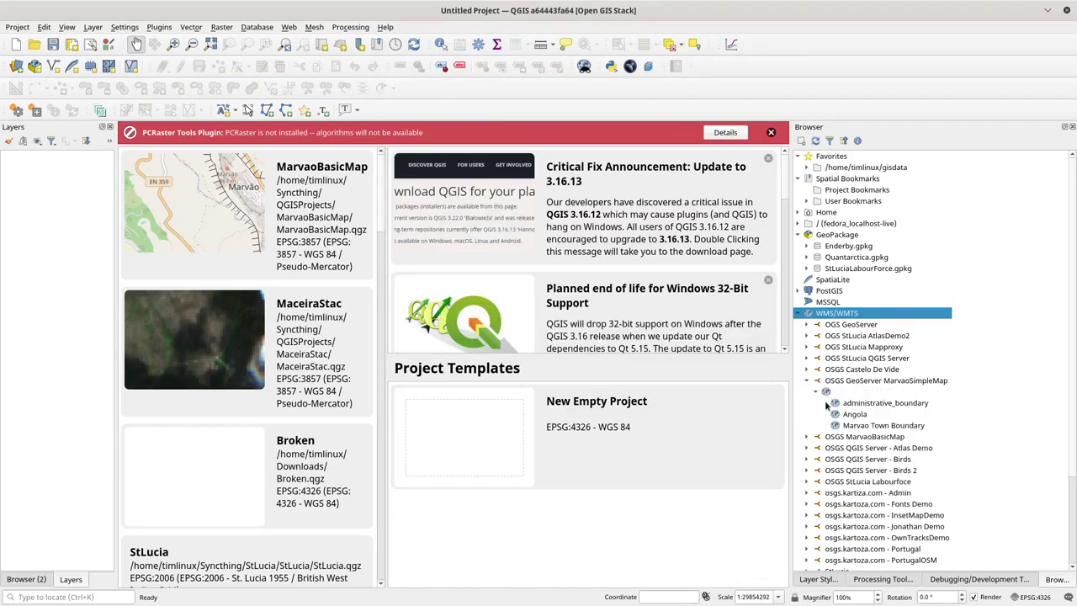
pyautogui.hotkey('alt', 'Tab')
pyautogui.hotkey('alt', 'Tab')
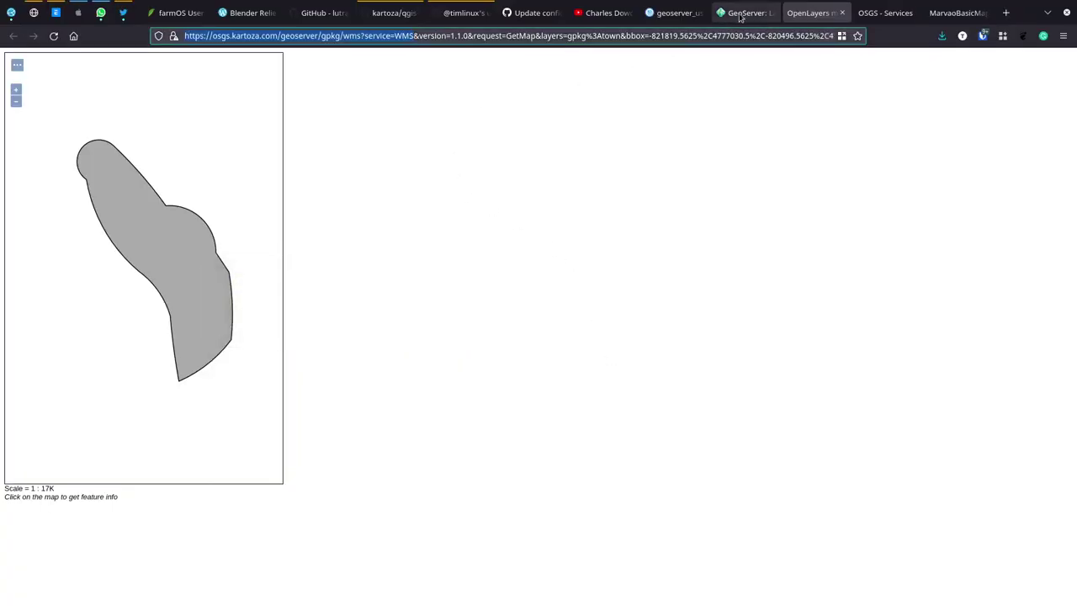
pyautogui.click(746, 12)
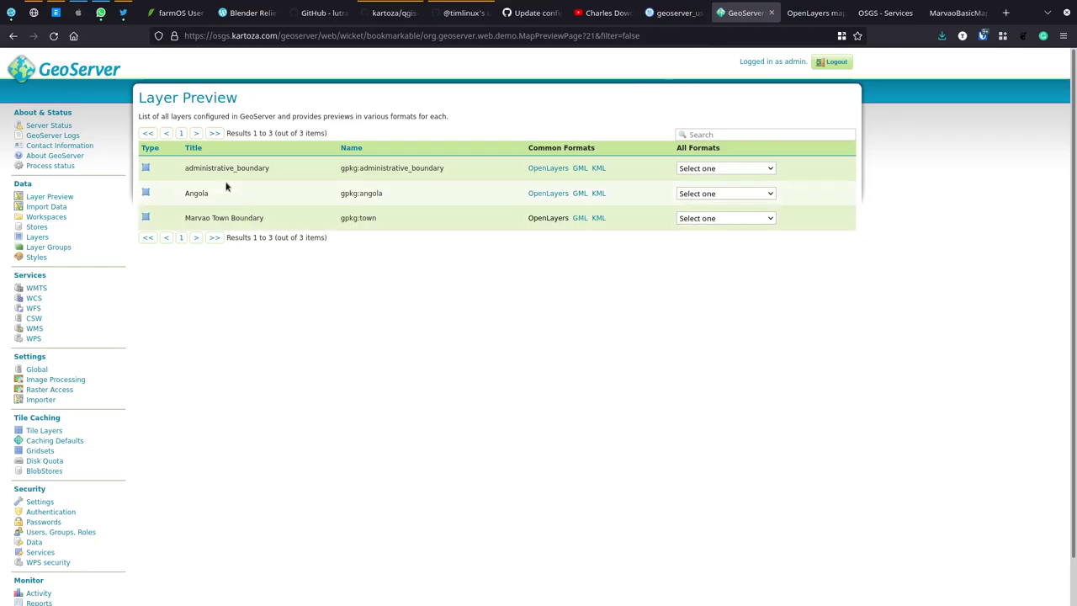
pyautogui.hotkey('alt', 'Tab')
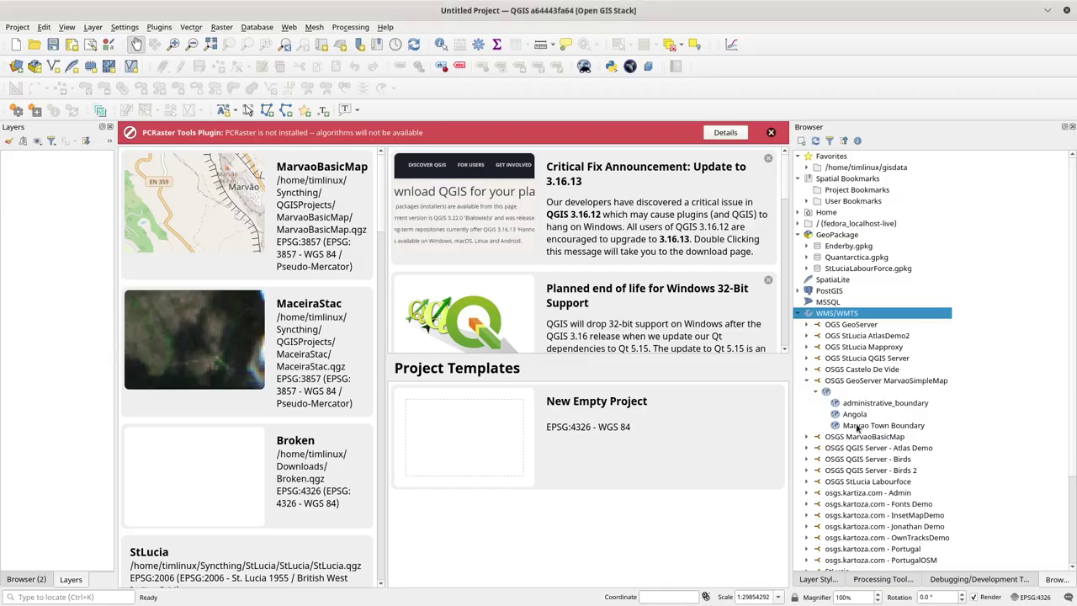
# Step: Add the Marvao Town Boundary WMS layer to the map and dismiss the PCRaster warning
pyautogui.click(867, 427)
pyautogui.moveTo(898, 427); pyautogui.dragTo(473, 352)
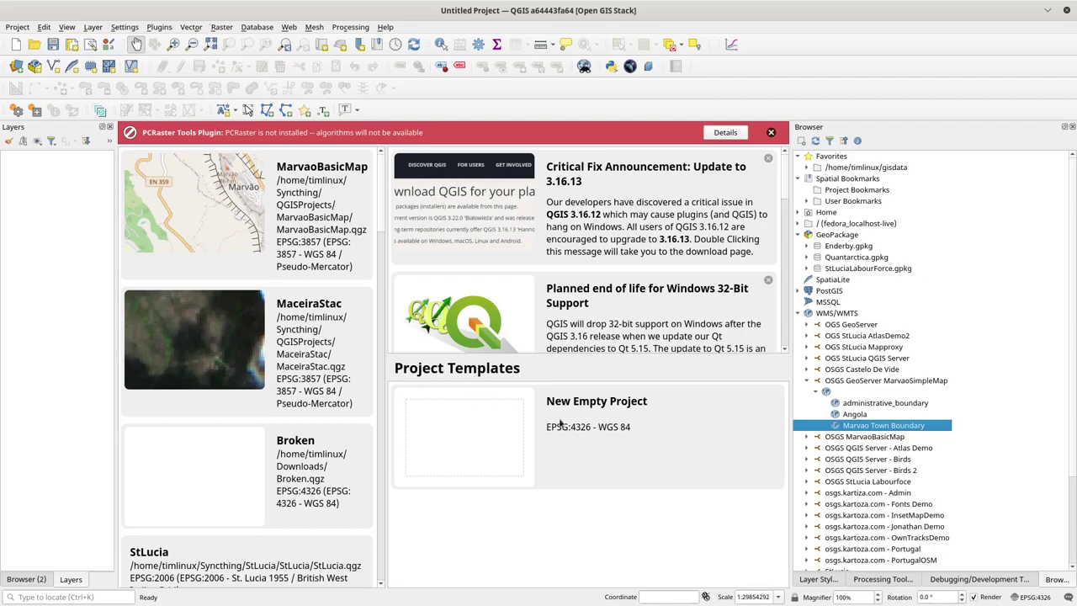
pyautogui.doubleClick(843, 428)
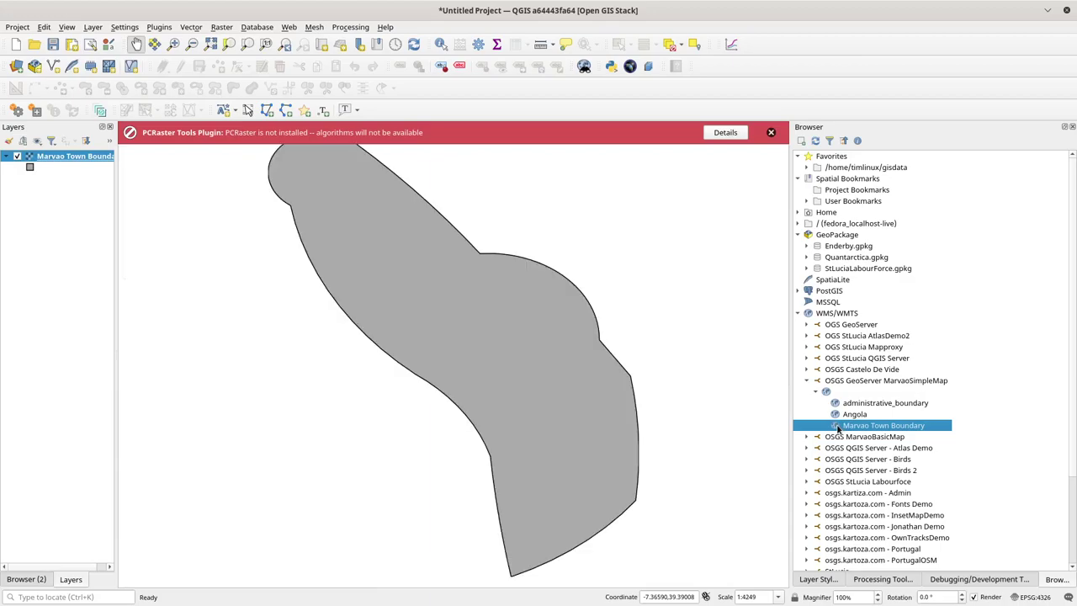
pyautogui.click(771, 132)
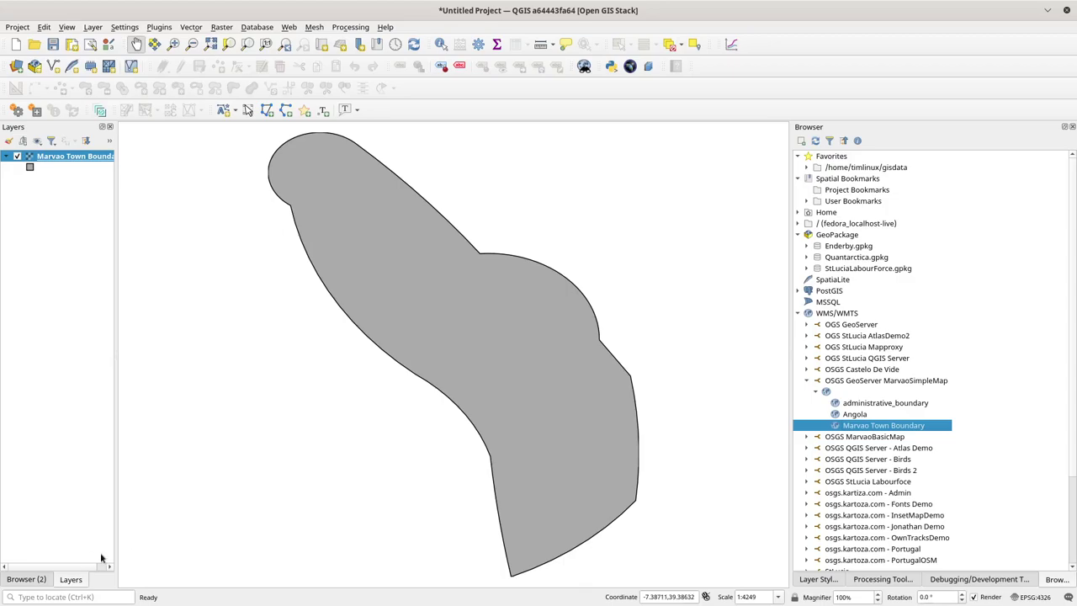
# Step: Show the Browser panel in the right dock with the WMS/WMTS list collapsed
pyautogui.click(969, 580)
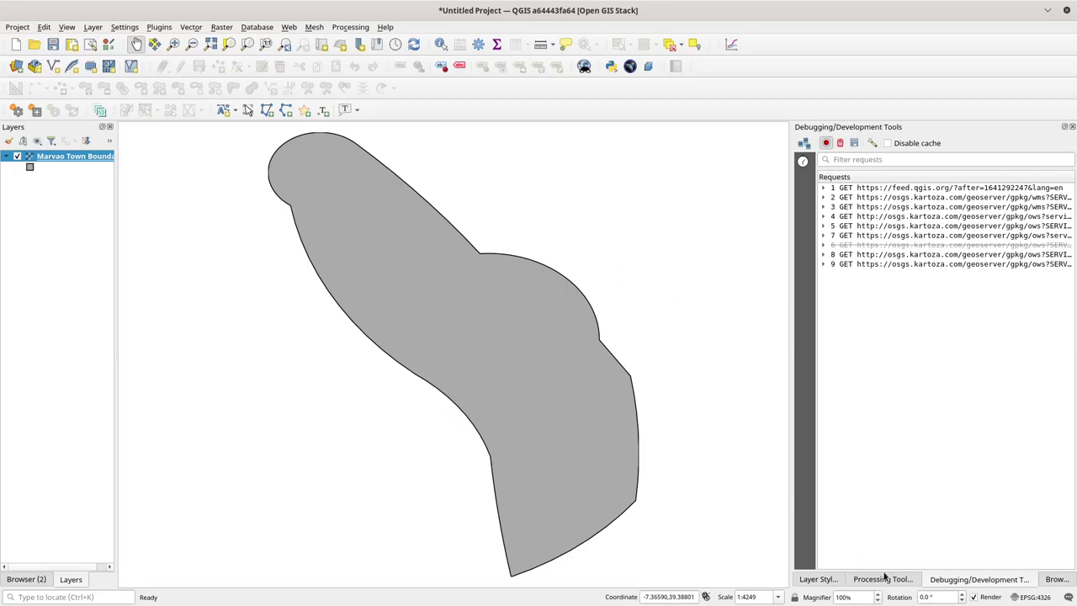
pyautogui.click(816, 580)
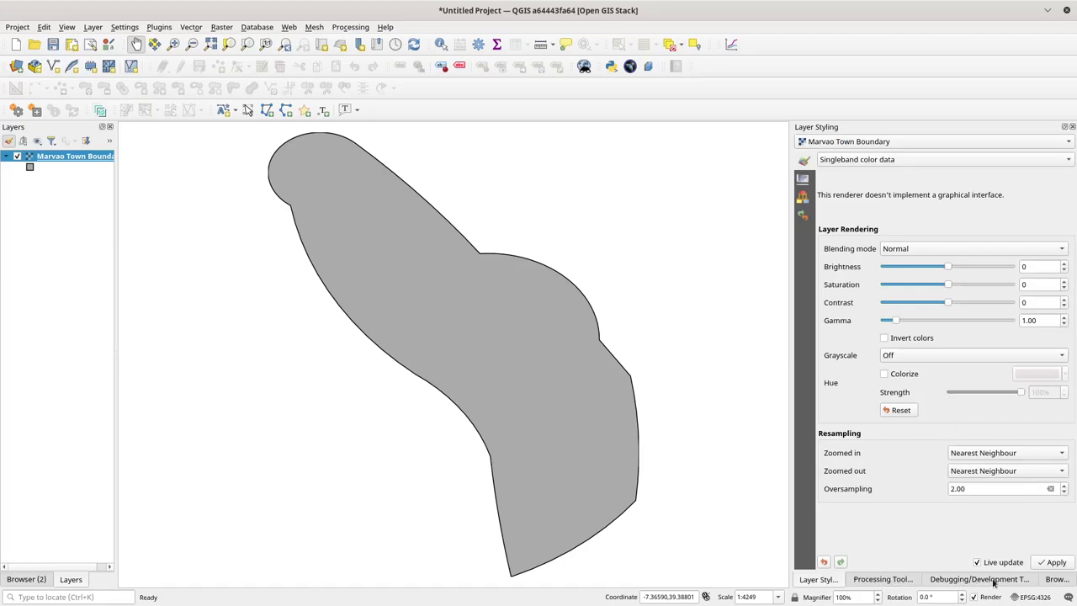
pyautogui.click(1057, 580)
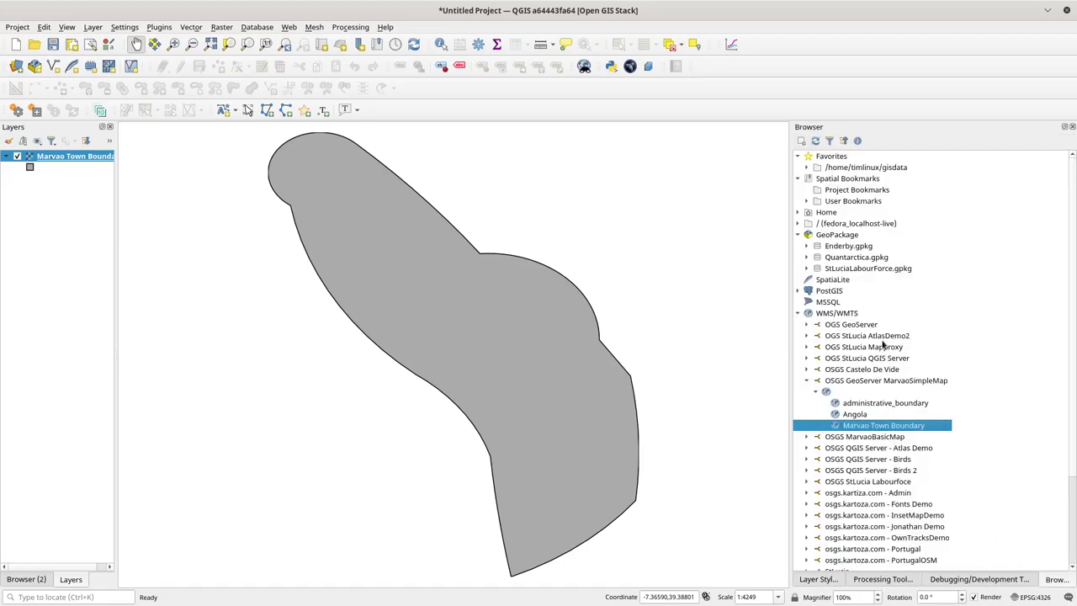
pyautogui.click(796, 315)
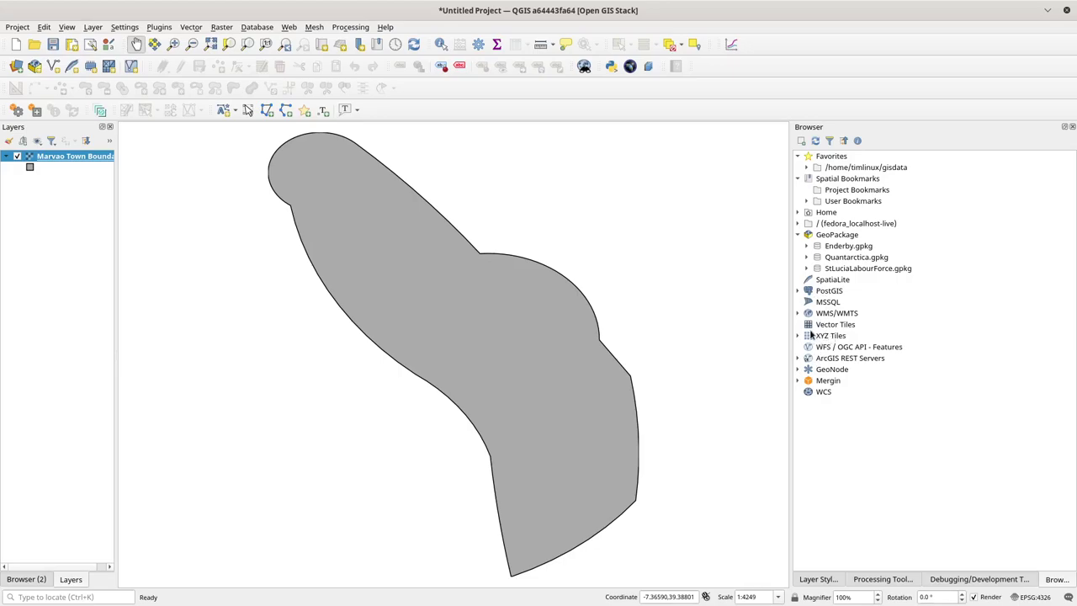
# Step: Create the WFS connection 'OSGS Geoserver Marvao Simple Map' using the GeoServer gpkg/wfs URL and expand its layers
pyautogui.click(829, 346)
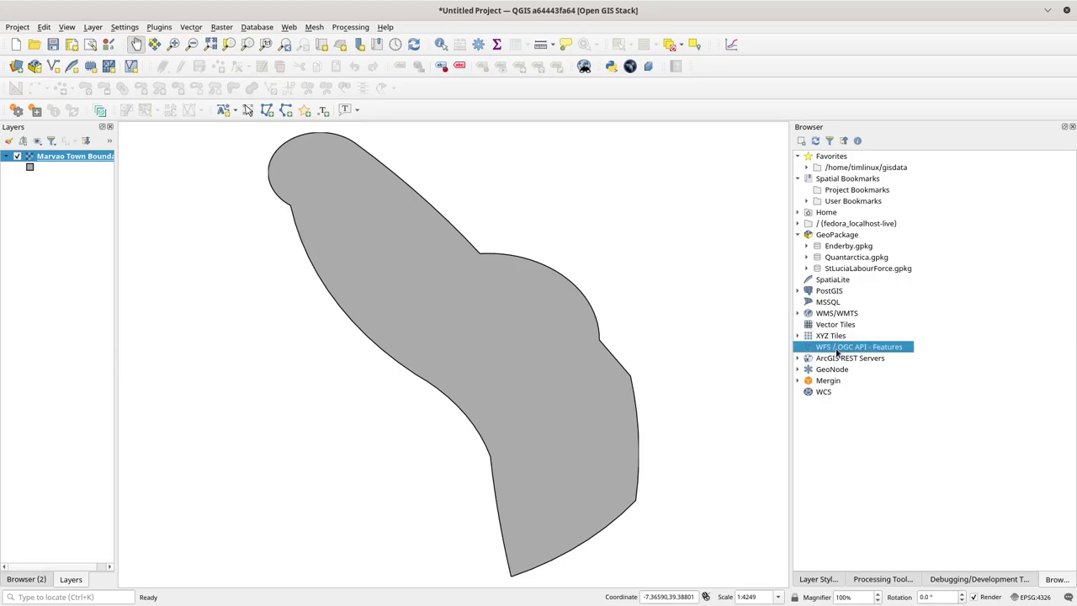
pyautogui.rightClick(835, 346)
pyautogui.click(867, 354)
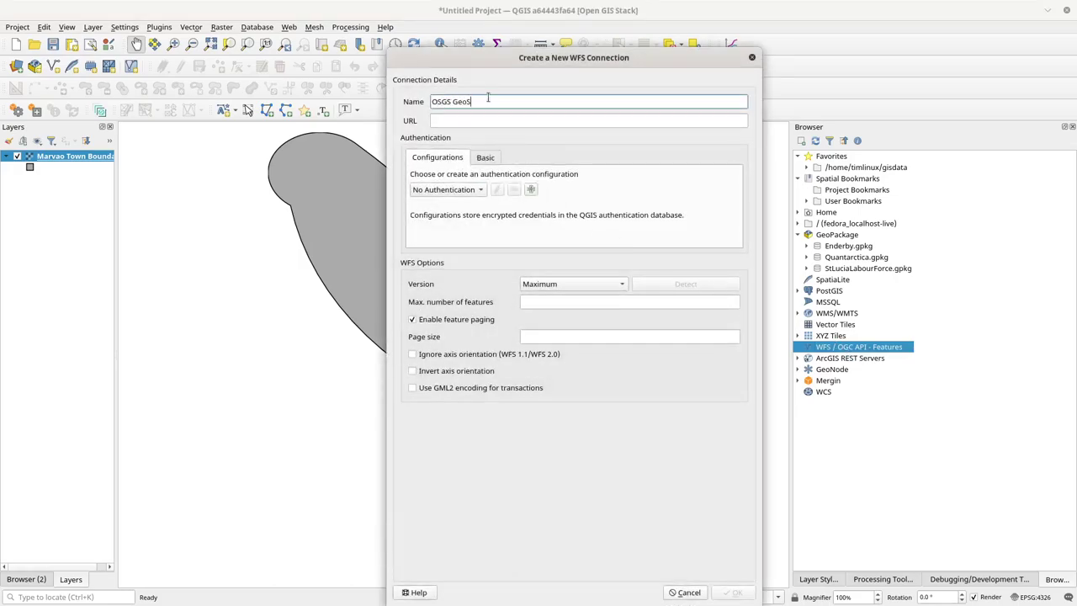
pyautogui.write('OSGS Geoserver')
pyautogui.write(' Marvao Simle M')
pyautogui.write('Map')
pyautogui.click(491, 117)
pyautogui.write('https://osgs.kartoza.com/geoserver/gpkg/wms?service=WMS')
pyautogui.doubleClick(634, 120)
pyautogui.press('BackSpace')
pyautogui.press('BackSpace')
pyautogui.press('BackSpace')
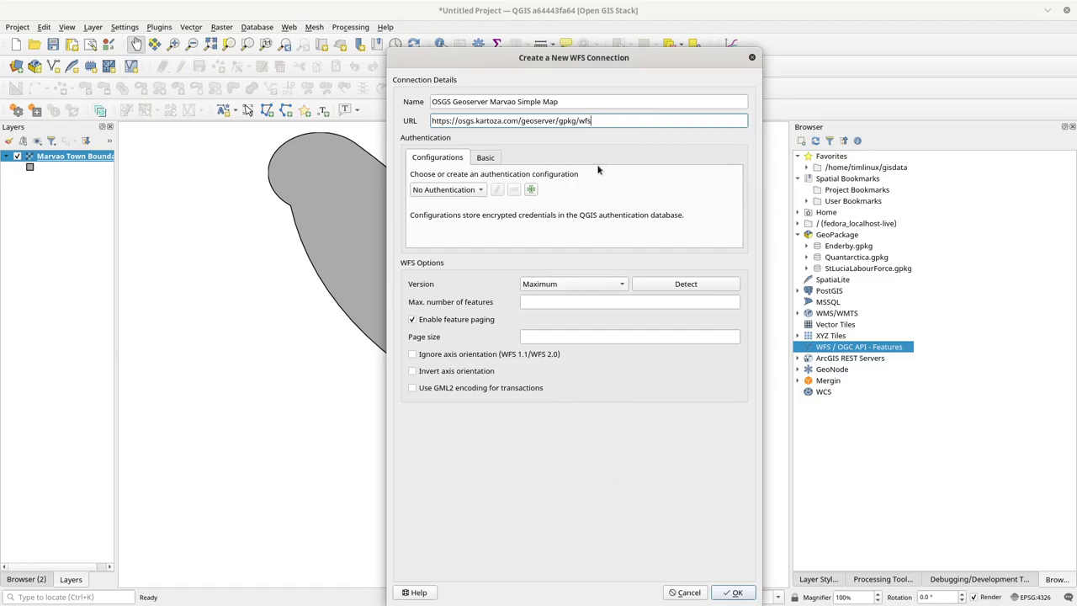
pyautogui.click(735, 594)
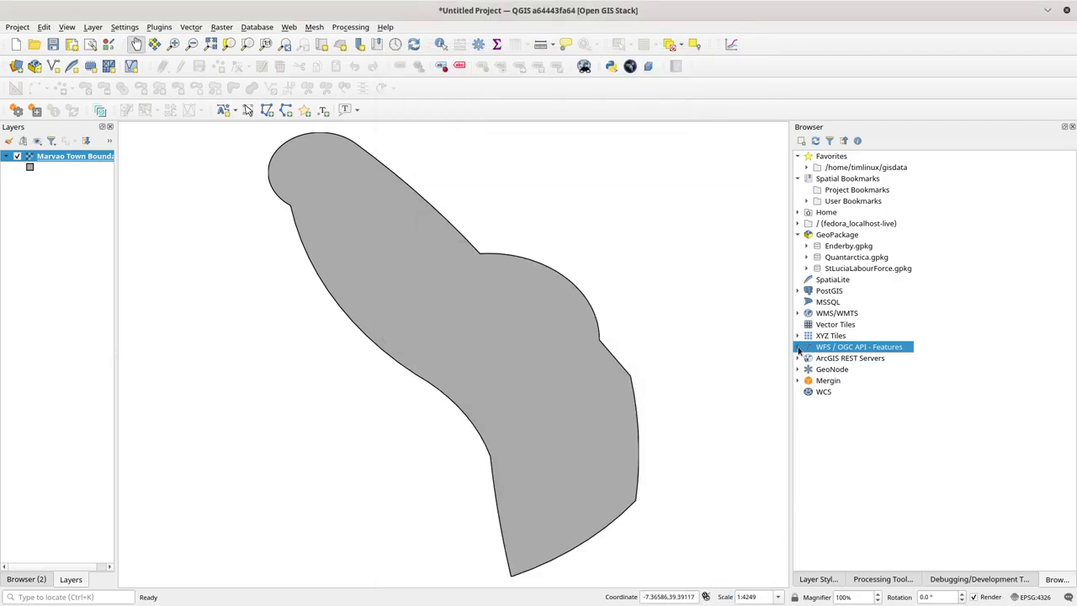
pyautogui.click(798, 347)
pyautogui.click(807, 358)
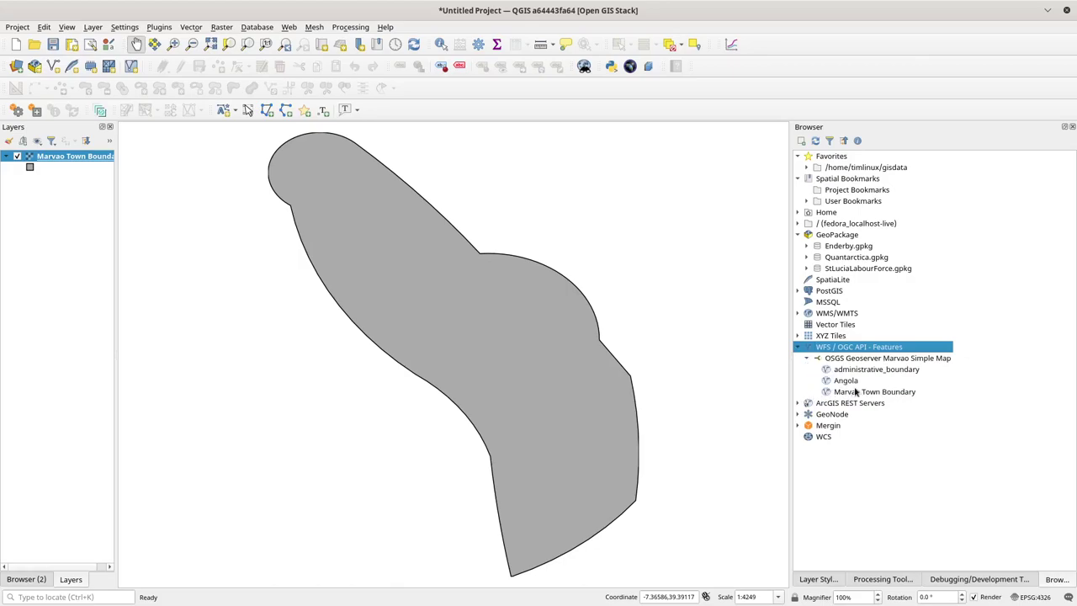
# Step: Add the WFS Marvao Town Boundary layer to the map, then toggle editing on and off
pyautogui.moveTo(863, 395); pyautogui.dragTo(472, 295)
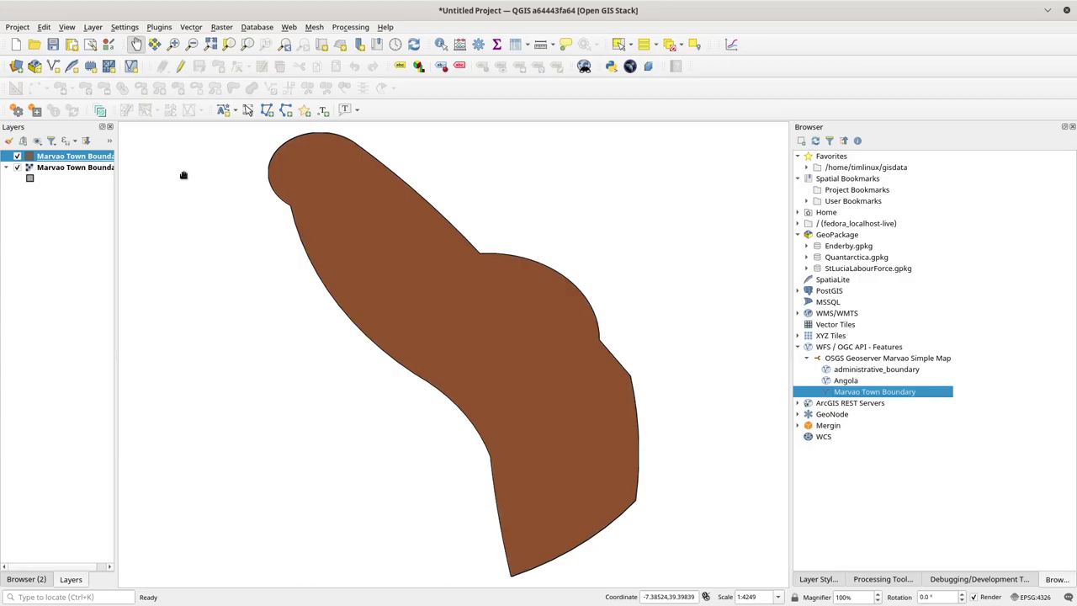
pyautogui.click(180, 66)
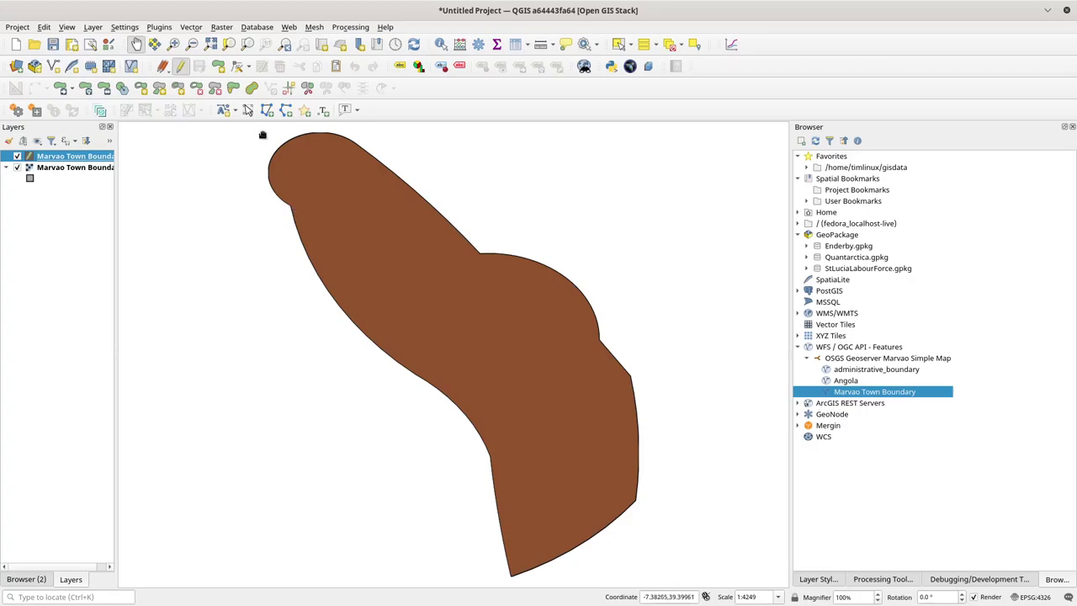
pyautogui.click(180, 66)
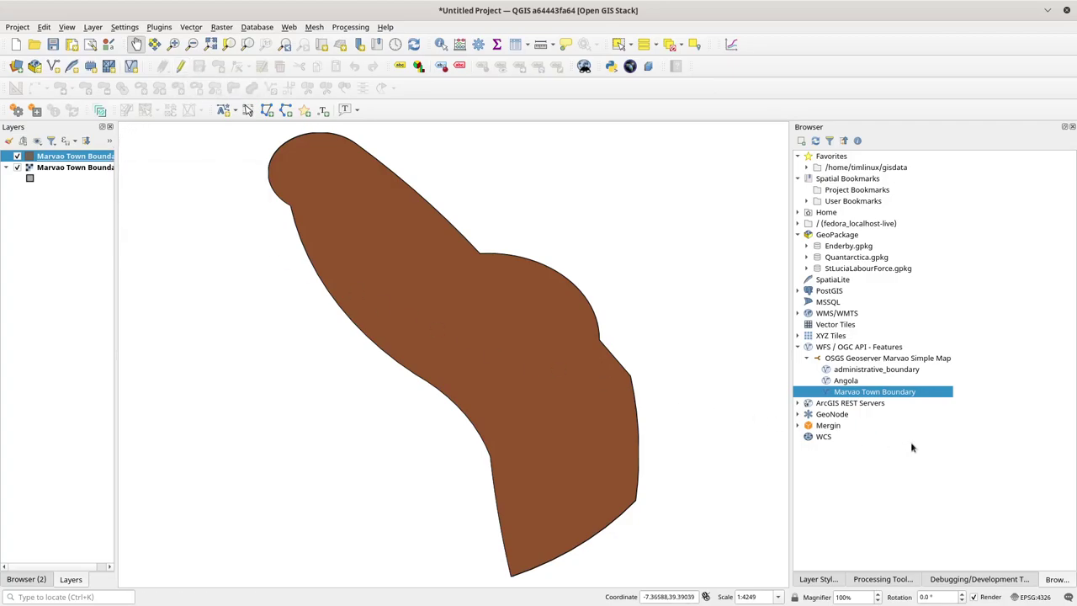
# Step: In Layer Styling, change the boundary's Simple Fill into an Outline: Simple Line symbol layer
pyautogui.click(819, 579)
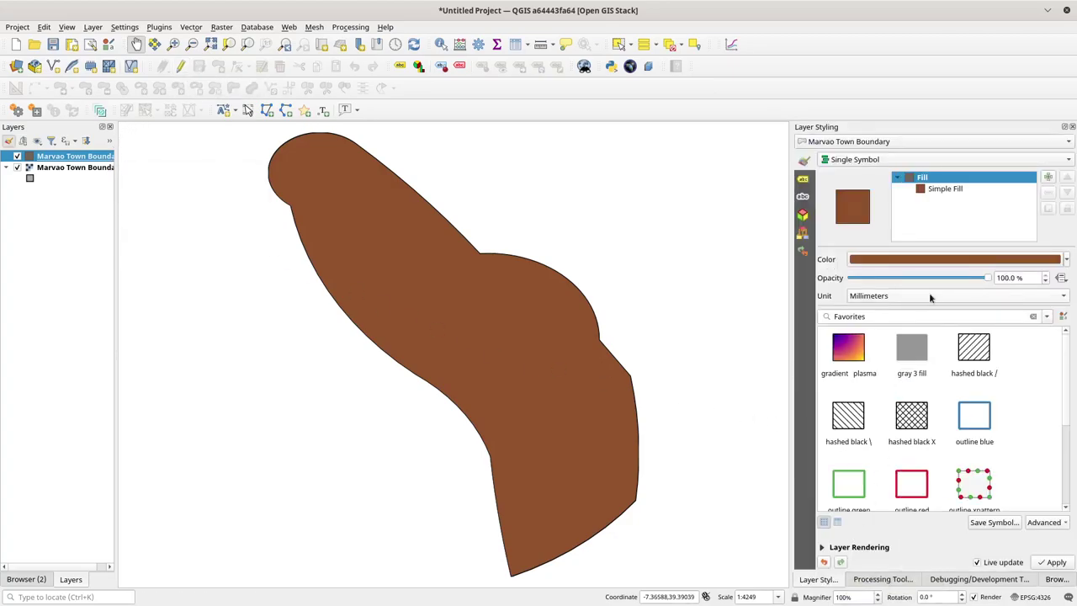
pyautogui.click(939, 189)
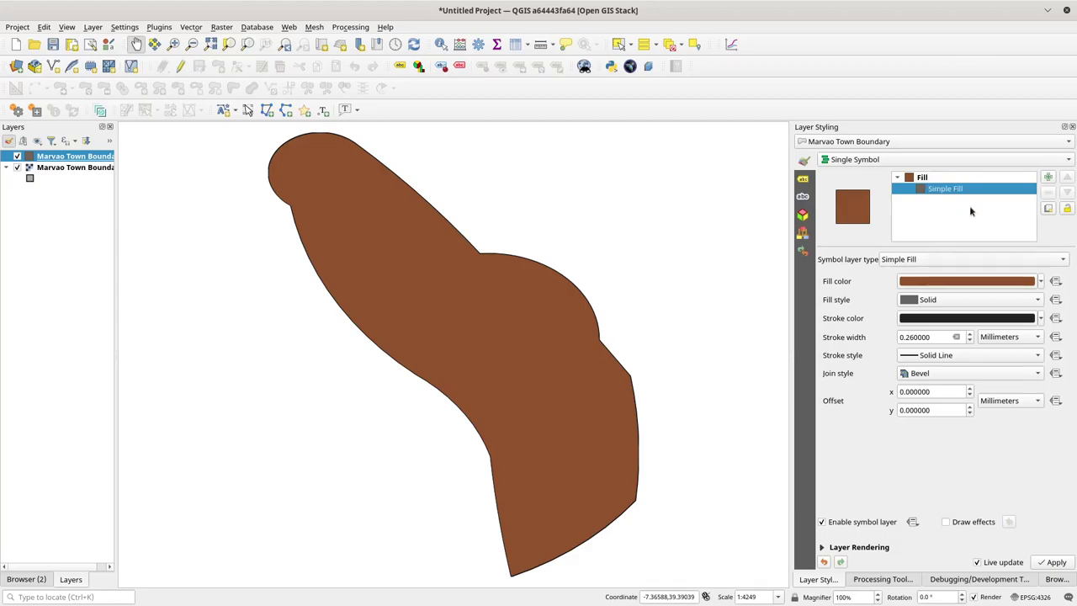
pyautogui.click(918, 259)
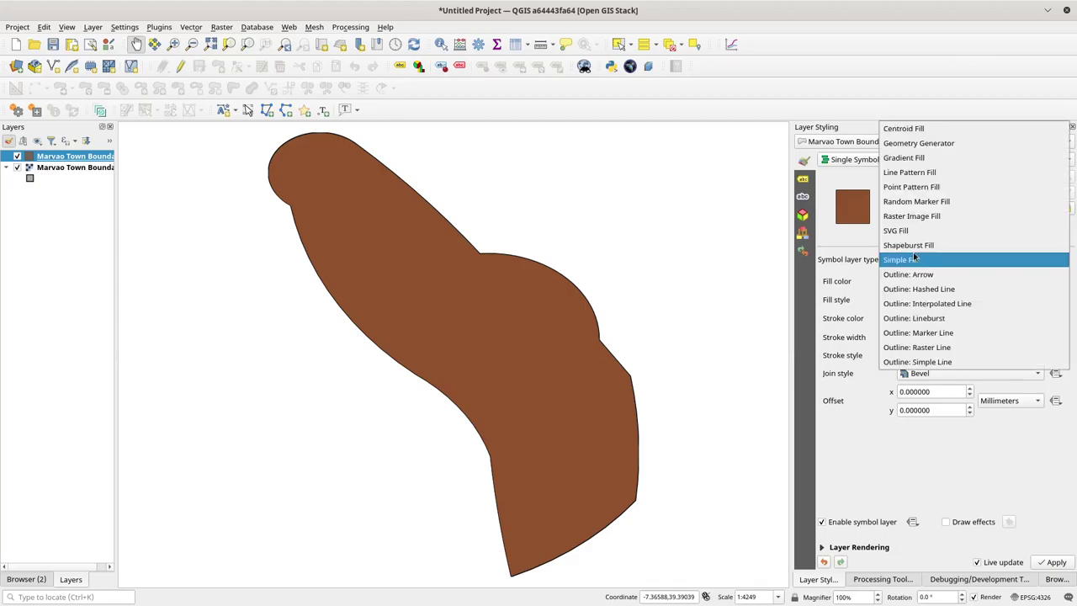
pyautogui.click(933, 360)
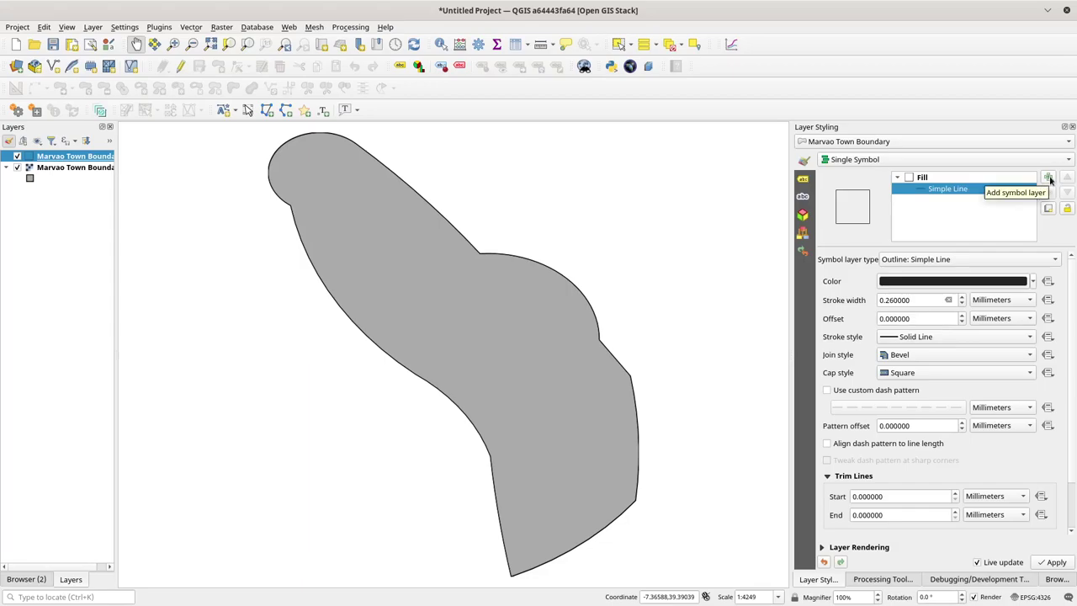
# Step: Duplicate the outline, turn the copy into a Hashed Line, and set its line offset to -1.8 mm
pyautogui.click(1049, 209)
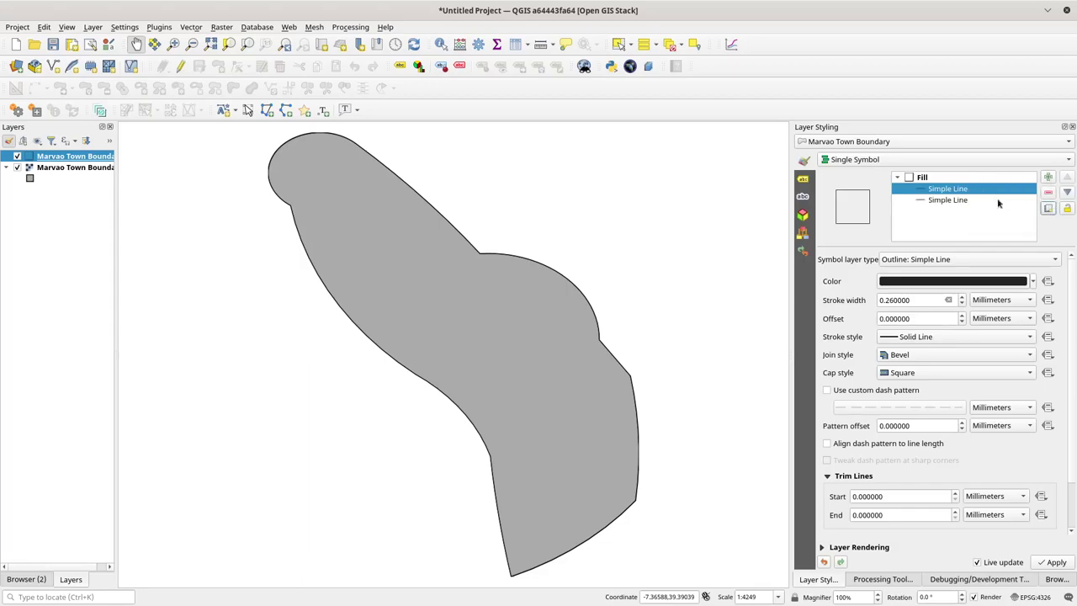
pyautogui.click(947, 202)
pyautogui.click(947, 258)
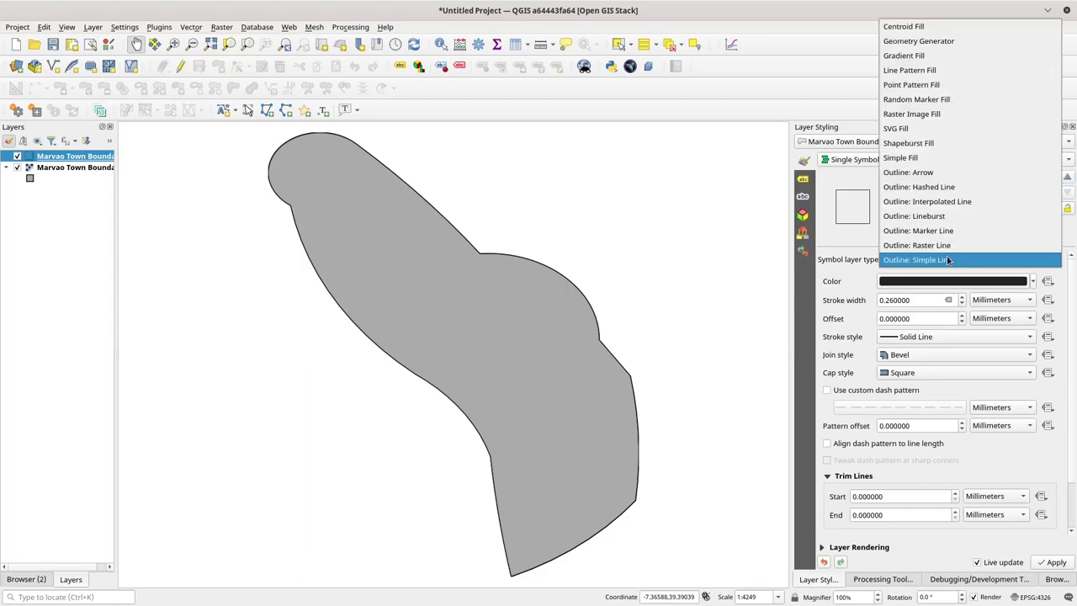
pyautogui.click(958, 188)
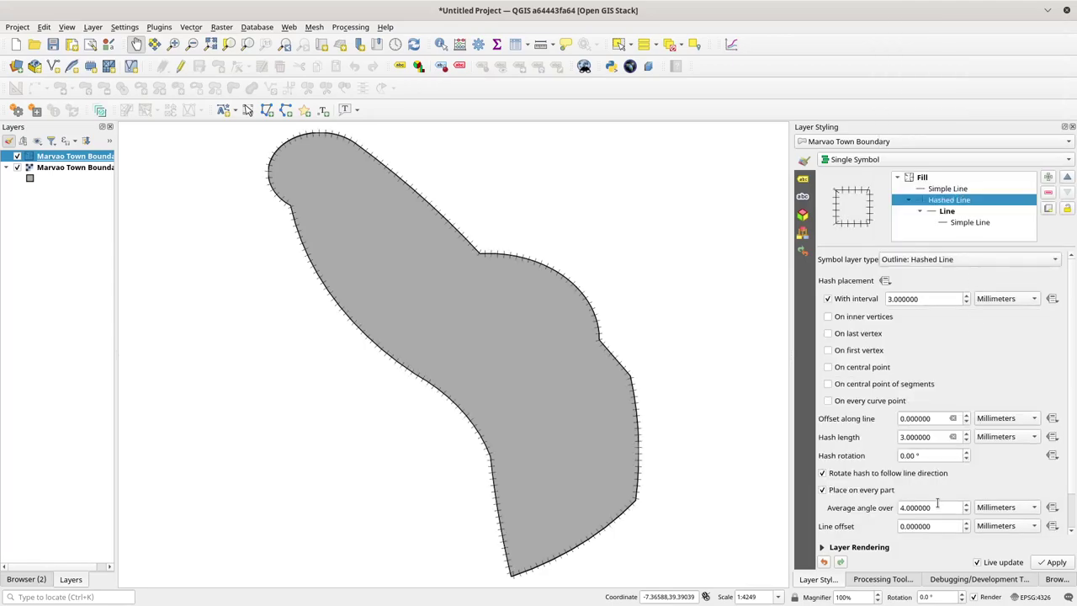
pyautogui.scroll(7, 966, 528)
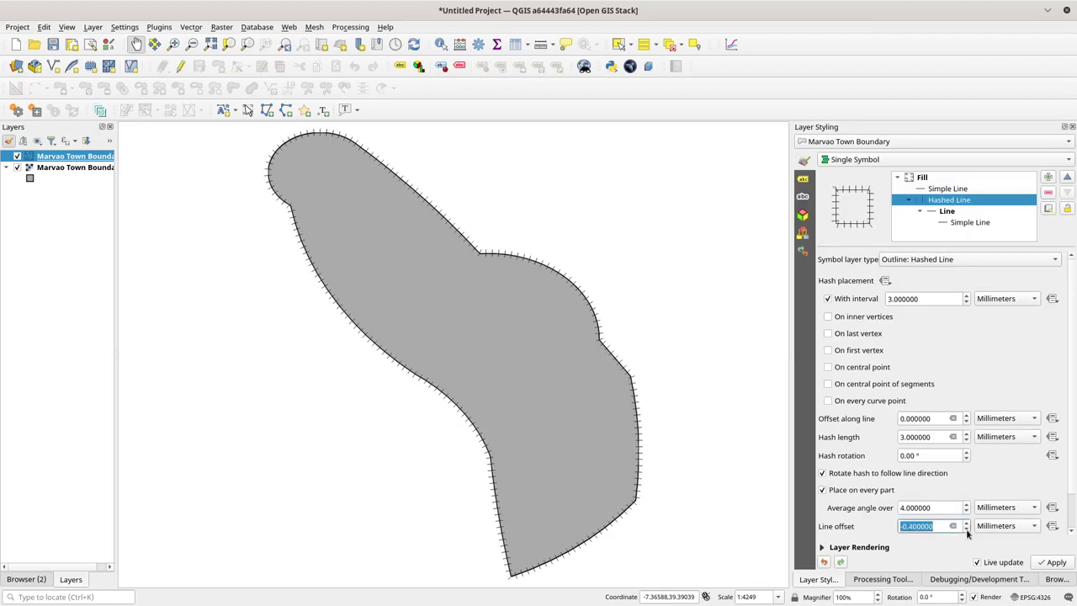
pyautogui.scroll(4, 966, 528)
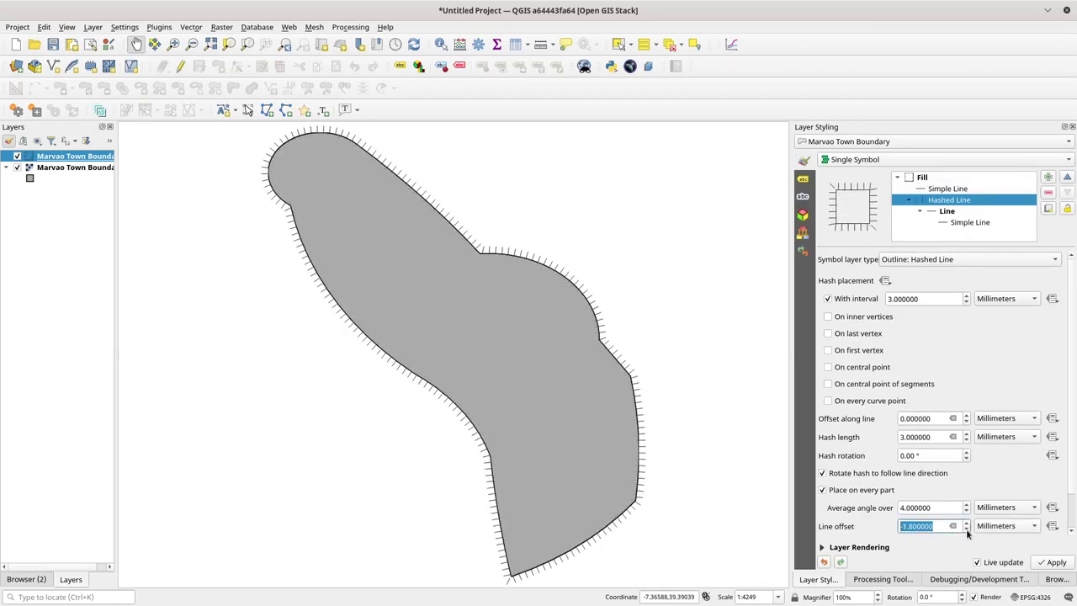
pyautogui.click(82, 156)
pyautogui.doubleClick(82, 156)
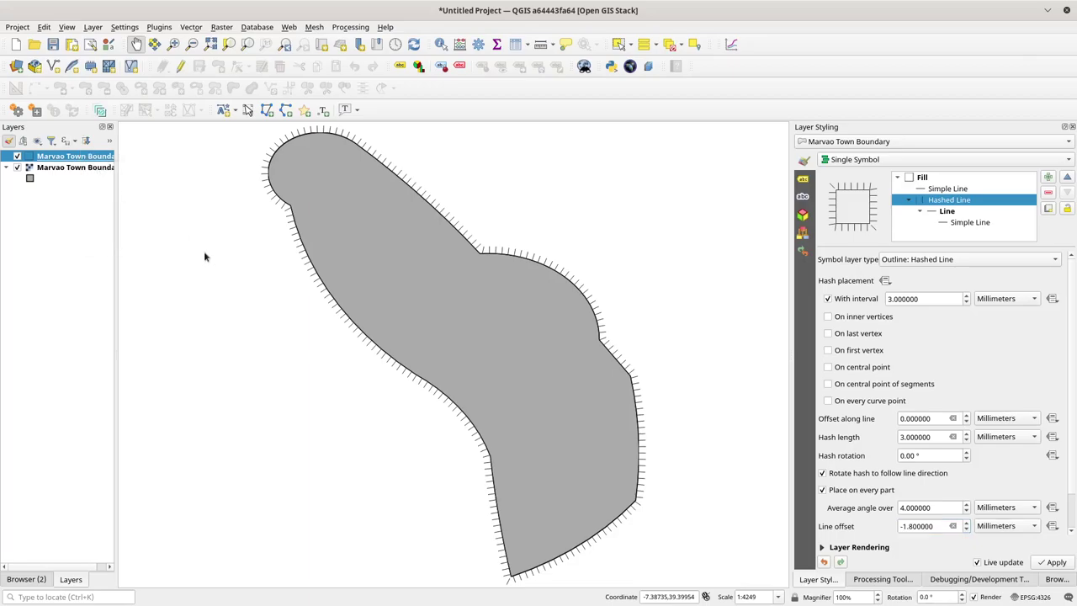
# Step: Export the town boundary style as an SLD style file named marvao.sld in Downloads
pyautogui.click(345, 576)
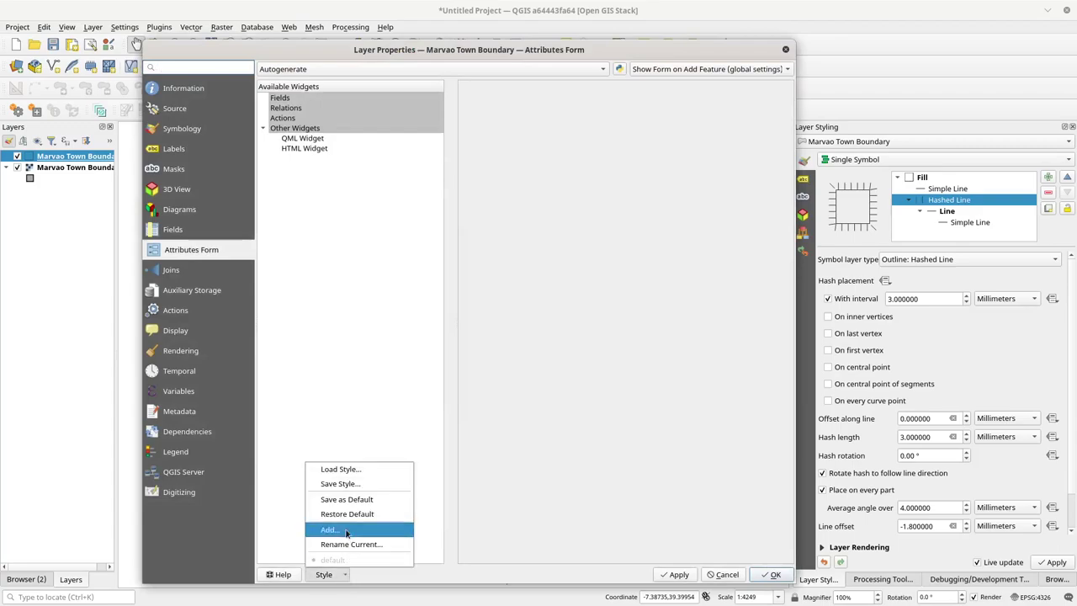
pyautogui.click(352, 485)
pyautogui.click(569, 143)
pyautogui.click(480, 159)
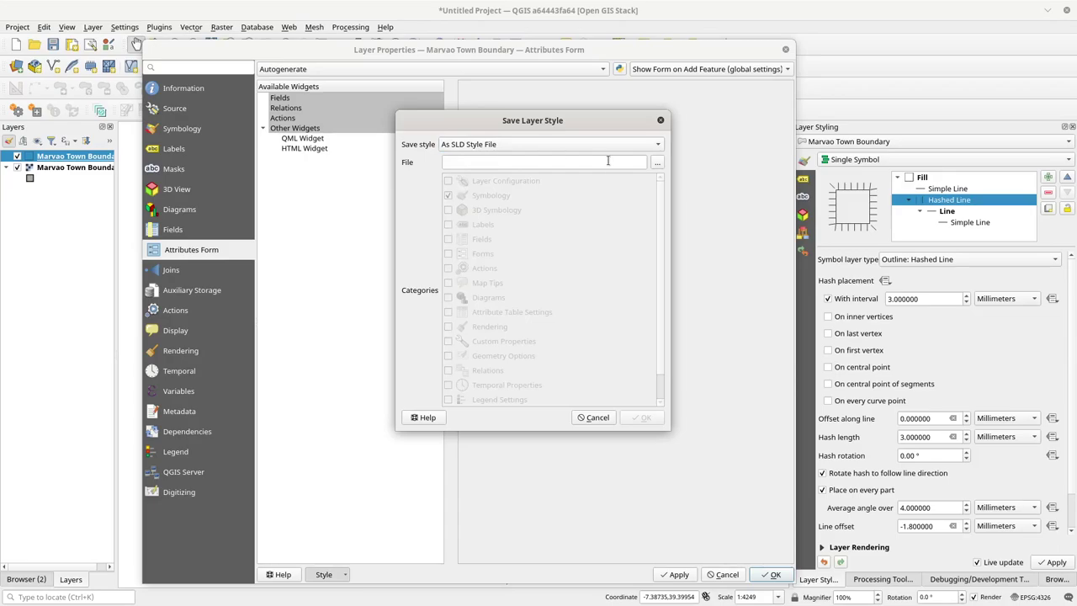
pyautogui.click(657, 162)
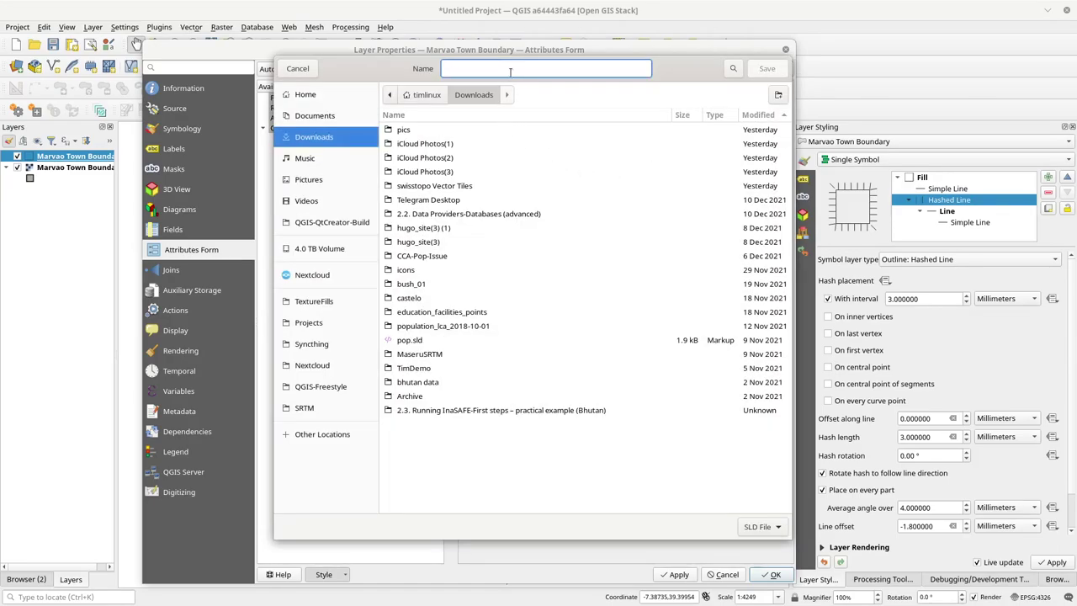
pyautogui.write('marv')
pyautogui.press('Return')
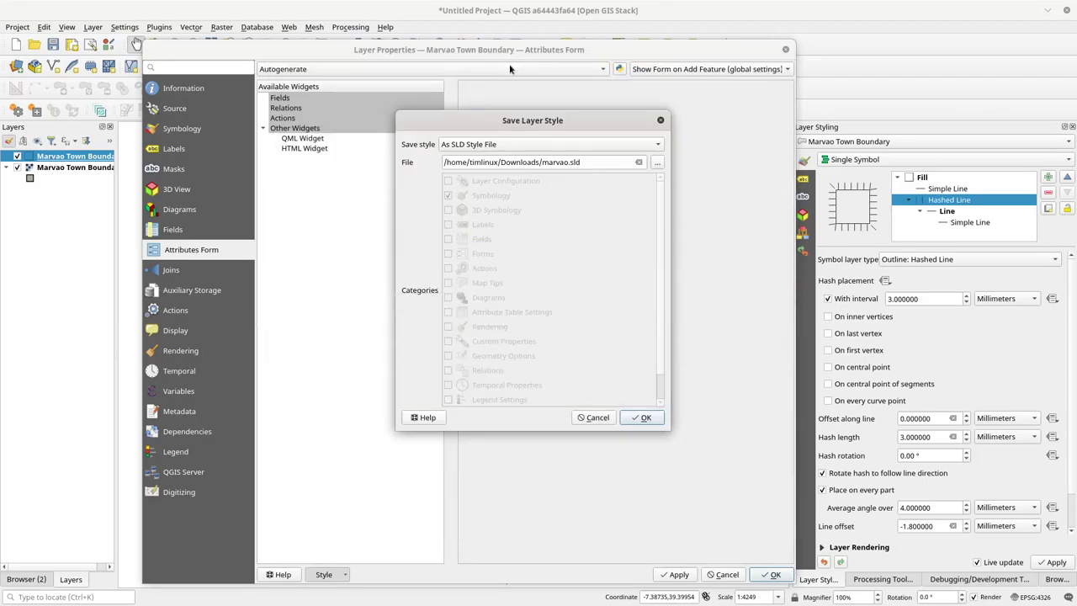
pyautogui.click(641, 417)
pyautogui.click(771, 575)
pyautogui.hotkey('alt', 'Tab')
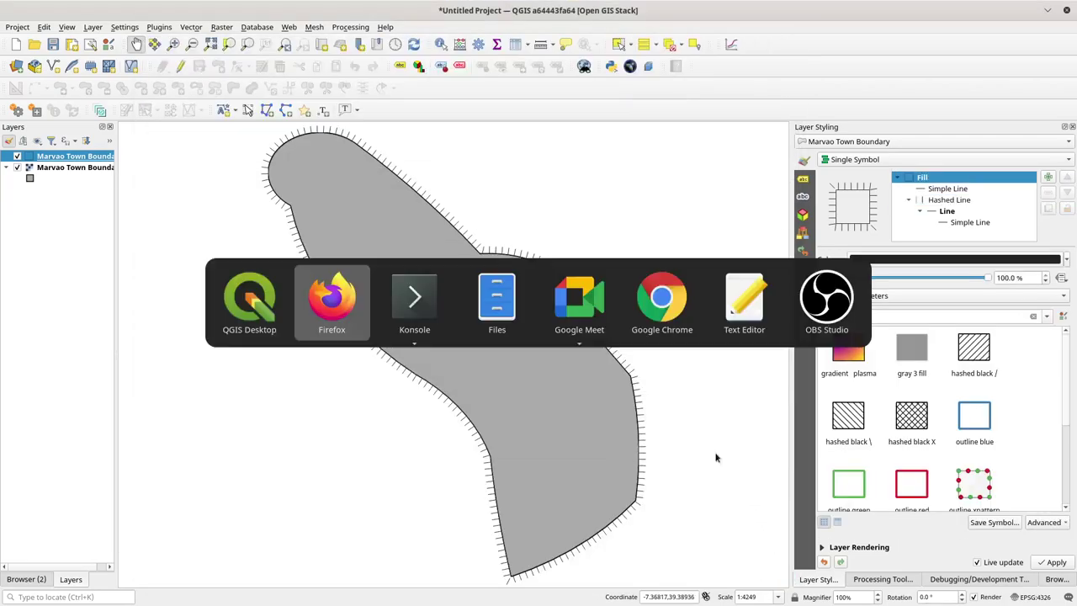
# Step: Open Downloads/marvao.sld in Text Editor and mark the HashLine not-implemented comment on line 10
pyautogui.hotkey('alt', 'Tab')
pyautogui.hotkey('alt', 'Tab')
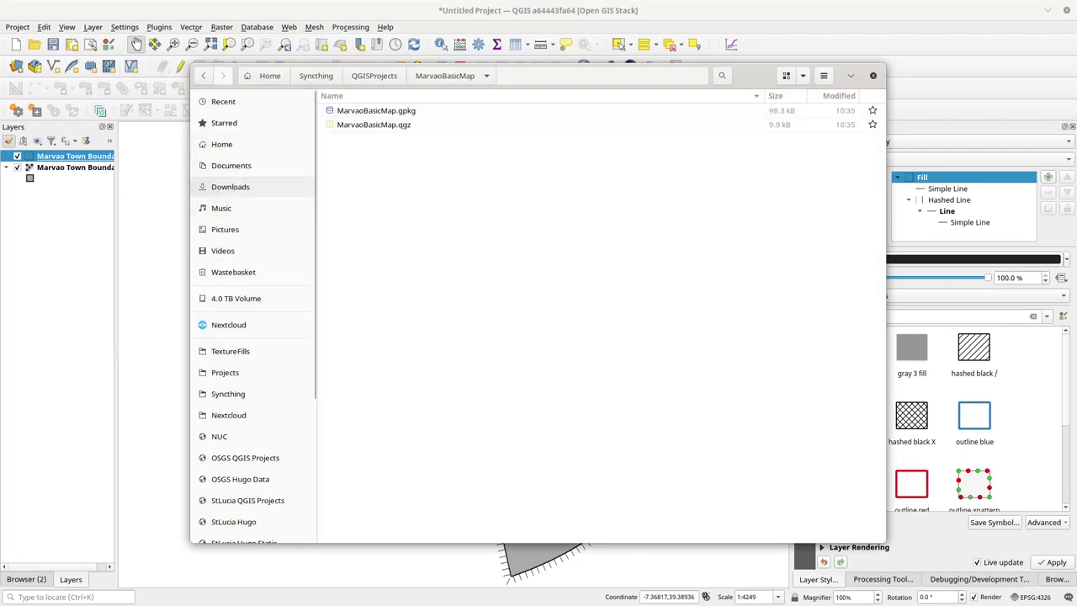
pyautogui.click(230, 186)
pyautogui.click(357, 110)
pyautogui.rightClick(358, 110)
pyautogui.click(413, 122)
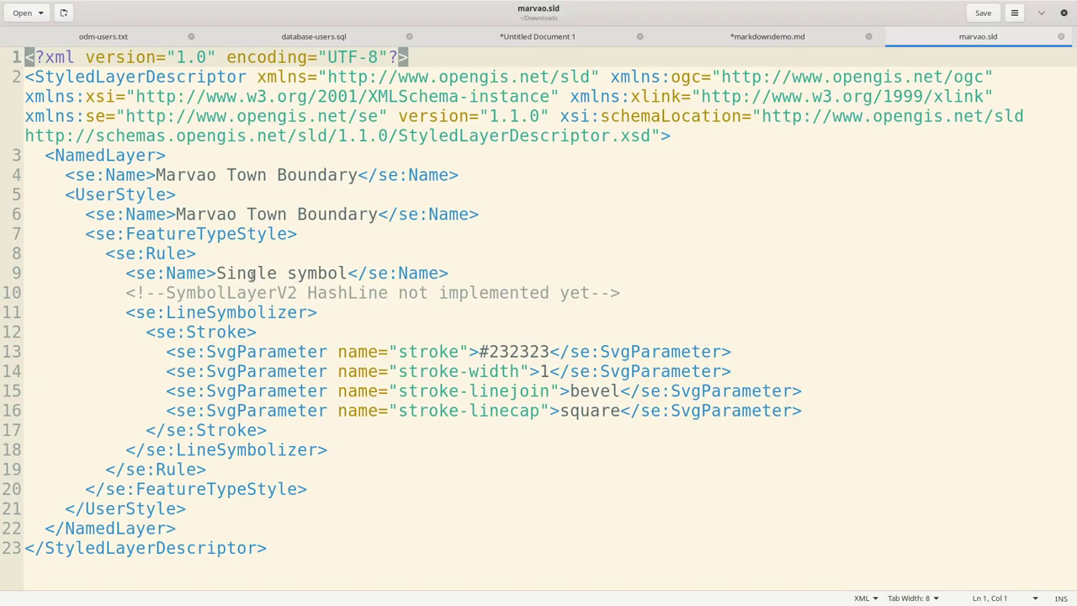
pyautogui.moveTo(126, 293); pyautogui.dragTo(611, 293)
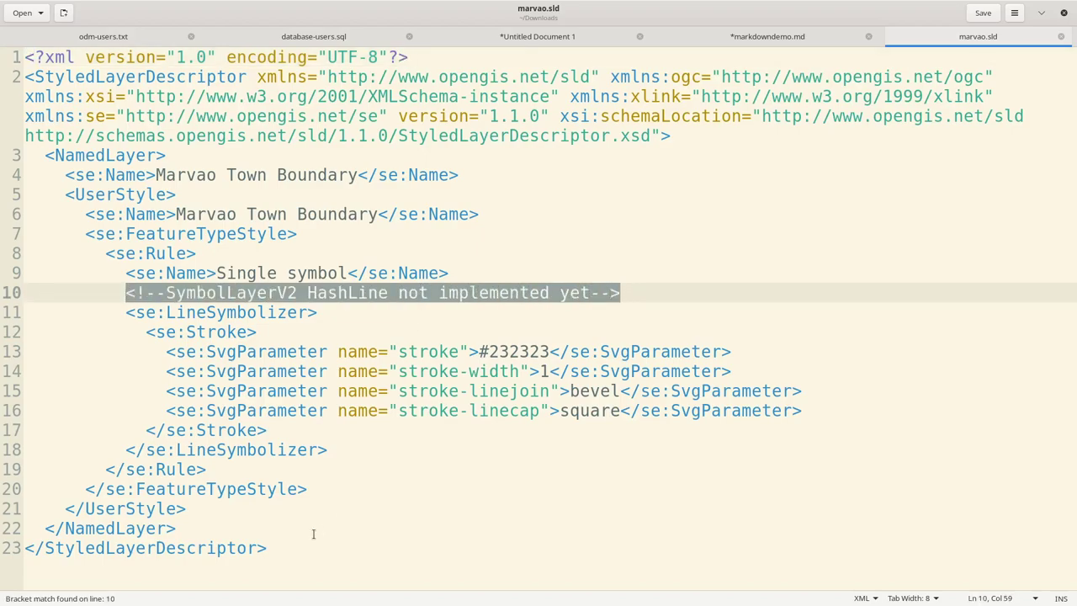
# Step: Select the whole SLD document and return to GeoServer's Layer Preview in Firefox
pyautogui.moveTo(278, 558); pyautogui.dragTo(3, 50)
pyautogui.hotkey('ctrl', 'c')
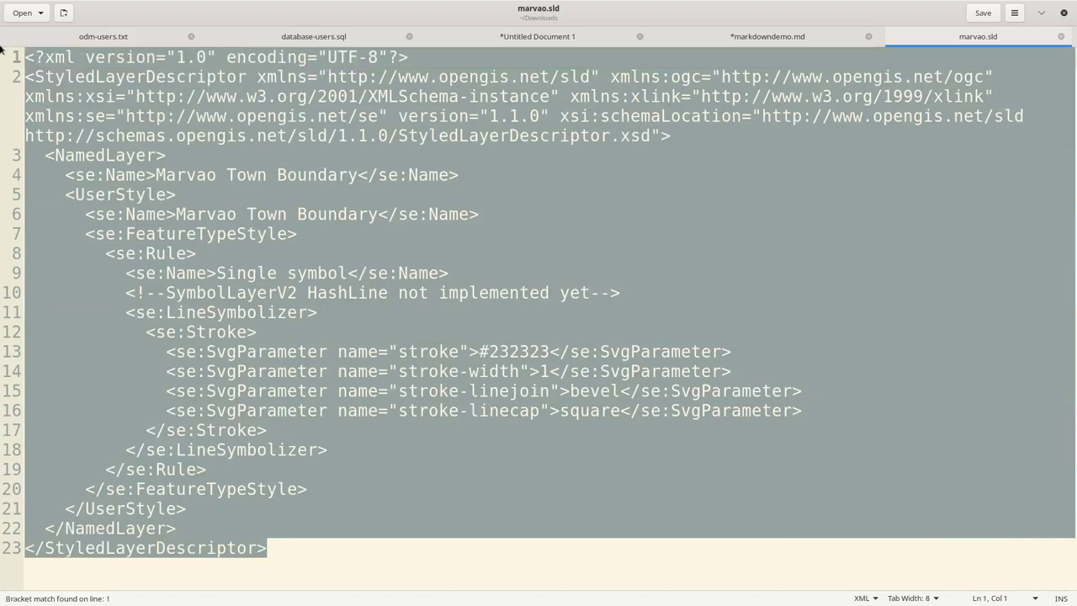
pyautogui.hotkey('alt', 'Tab')
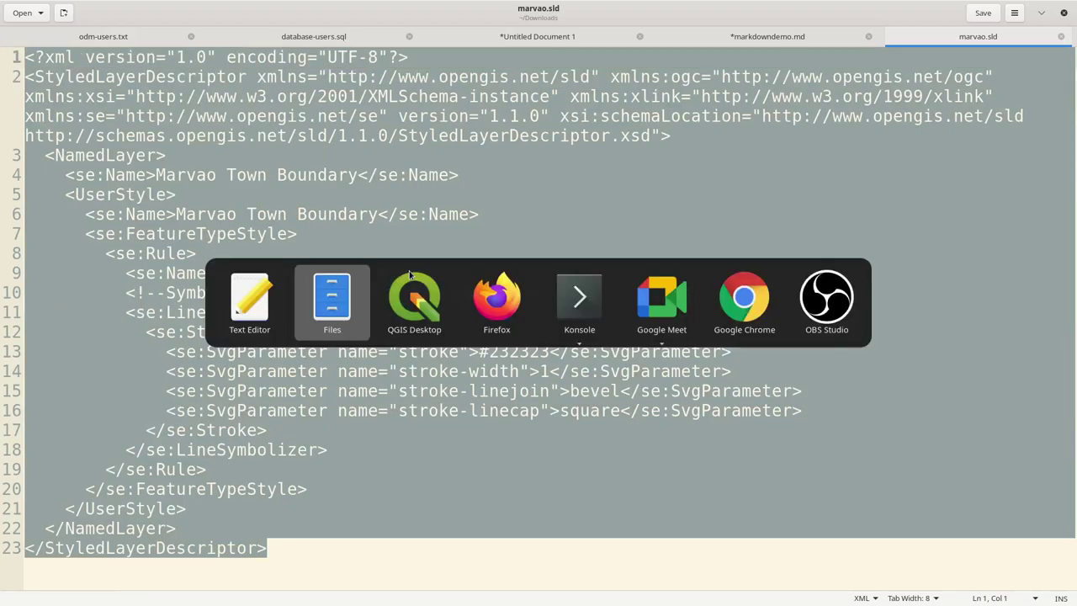
pyautogui.hotkey('alt', 'Tab')
pyautogui.hotkey('alt', 'Tab')
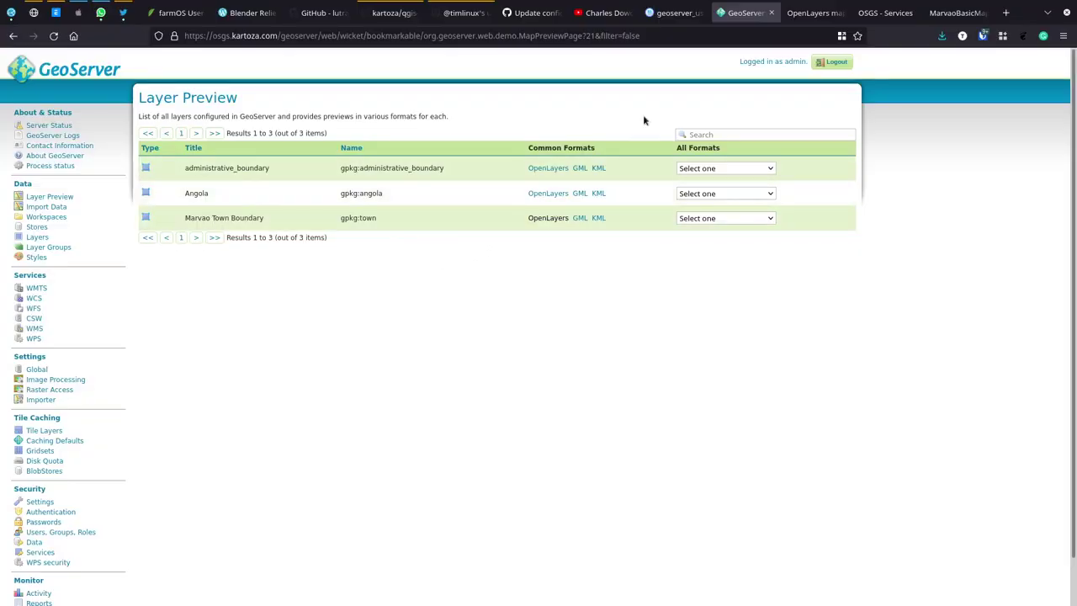
# Step: Start a new GeoServer style named MarvaoTown in the marvao workspace with SLD format
pyautogui.click(37, 257)
pyautogui.click(182, 130)
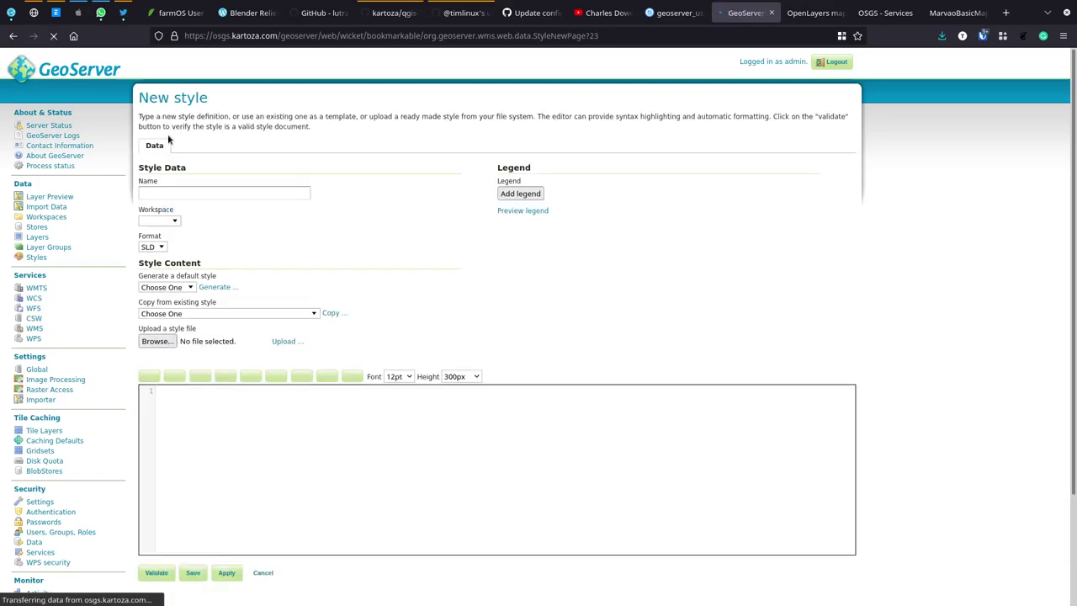
pyautogui.click(170, 191)
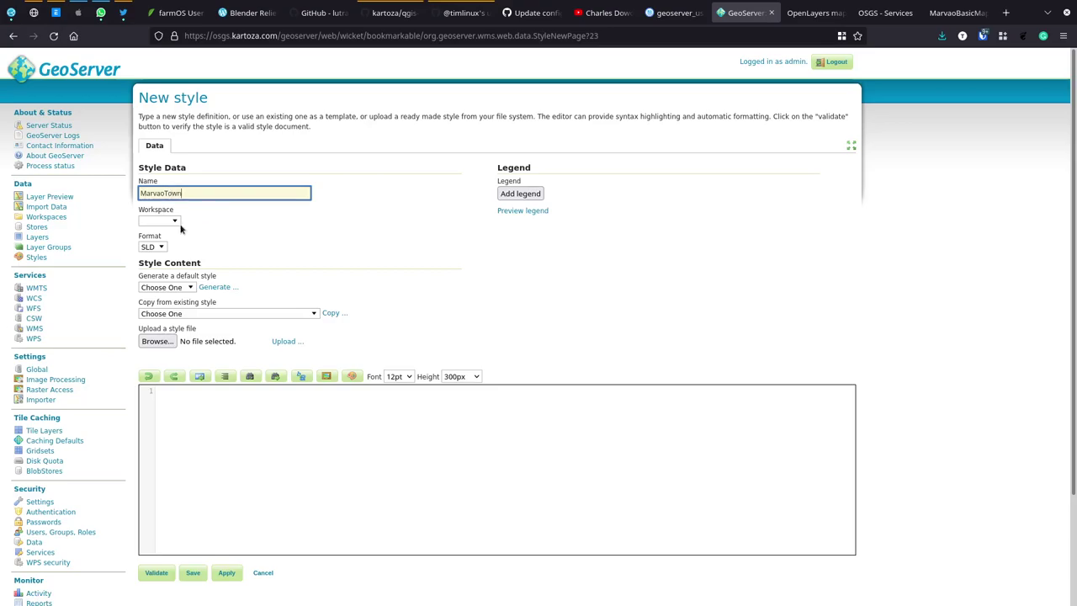
pyautogui.click(175, 222)
pyautogui.click(173, 244)
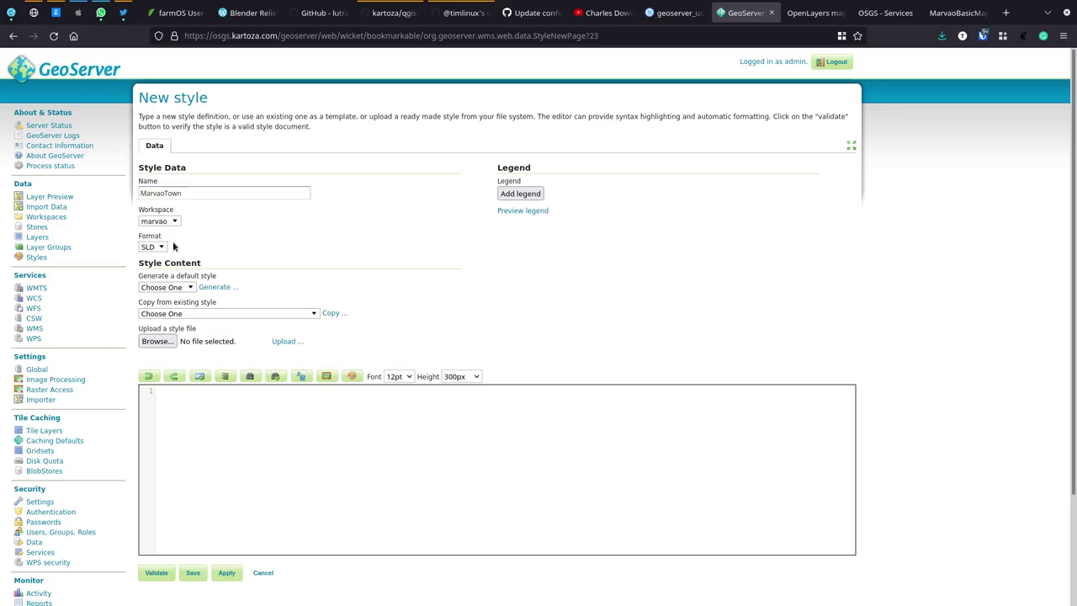
pyautogui.click(160, 247)
pyautogui.click(228, 247)
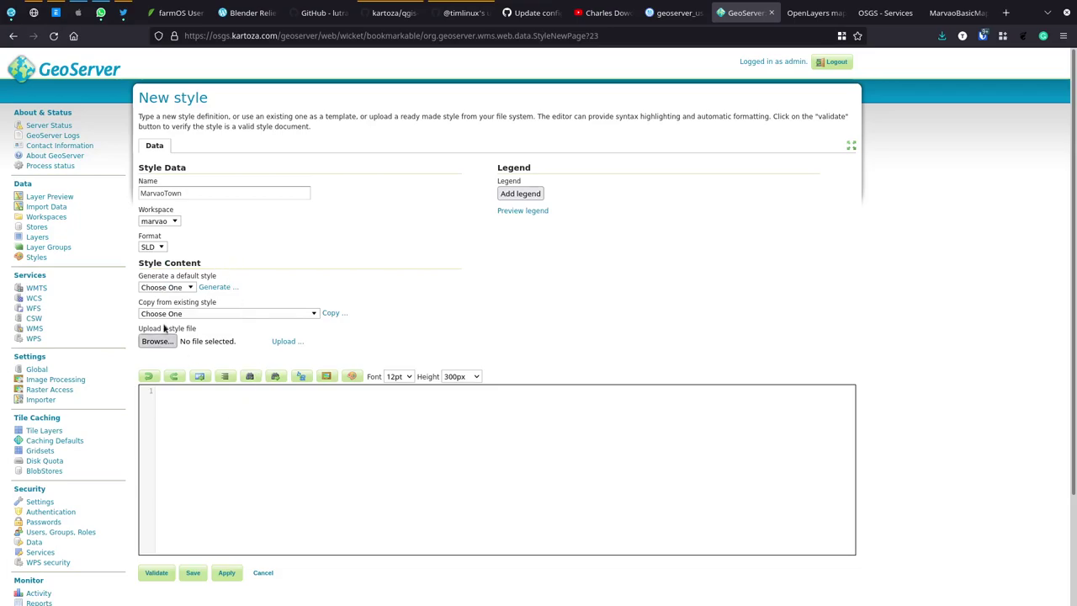
pyautogui.click(160, 248)
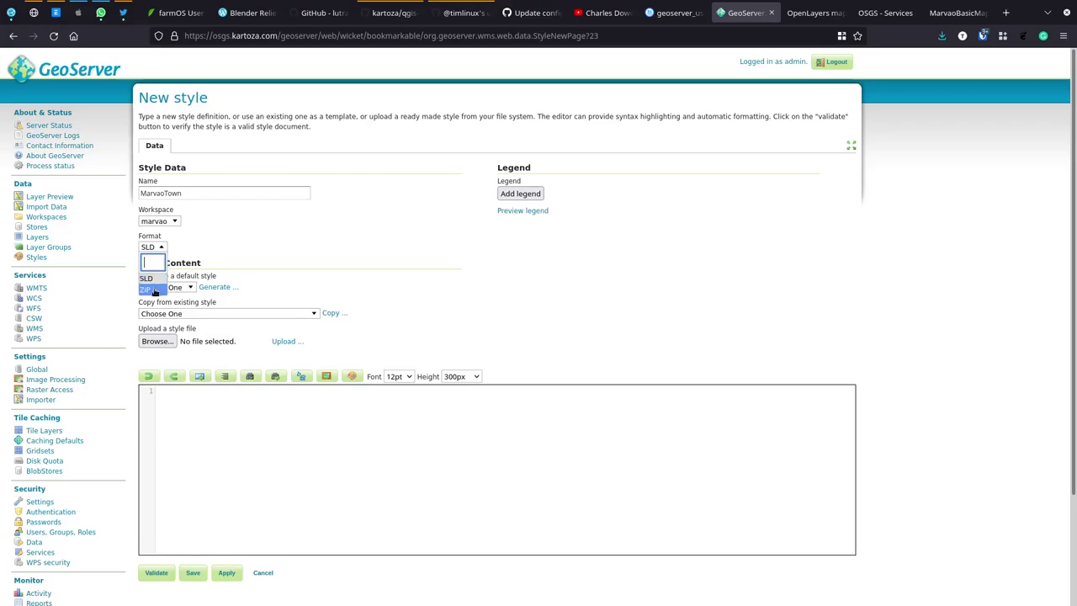
pyautogui.click(245, 249)
# Step: Paste the copied SLD definition, validate it without errors, and save the MarvaoTown style
pyautogui.click(248, 433)
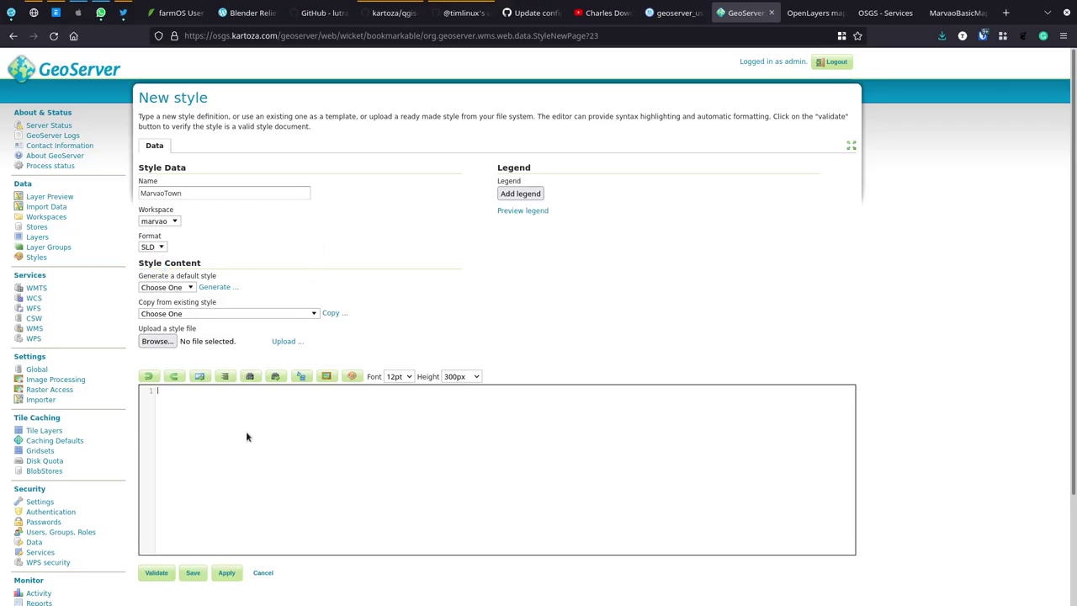
pyautogui.hotkey('ctrl', 'v')
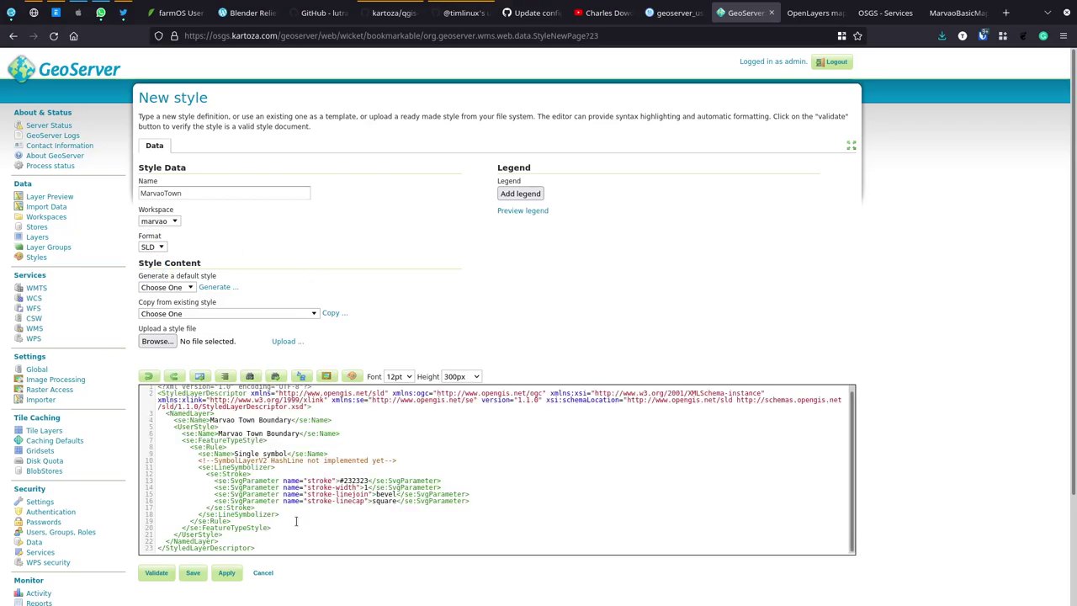
pyautogui.click(157, 573)
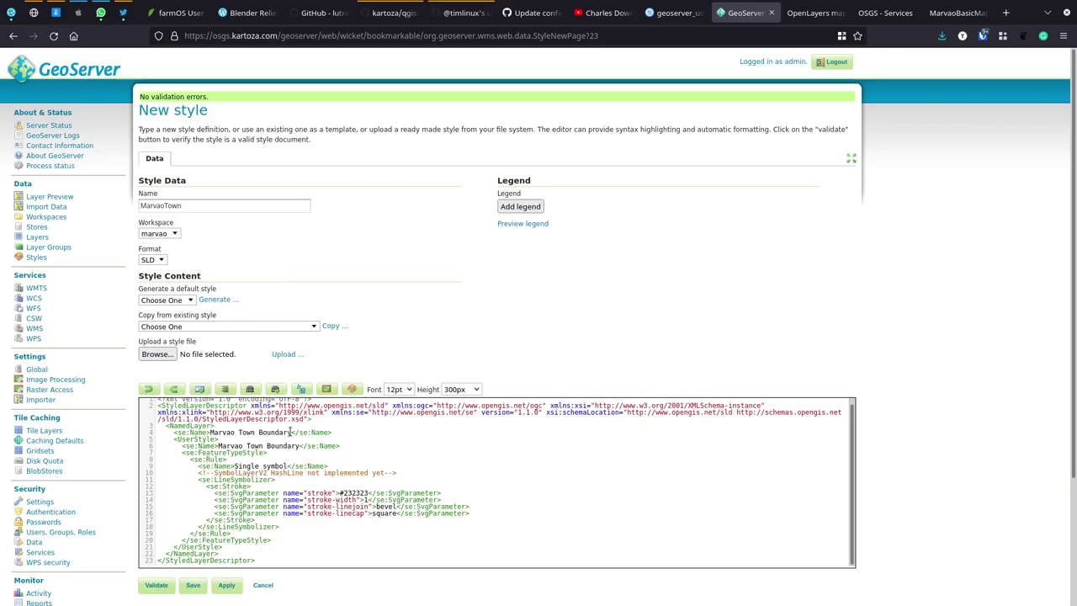
pyautogui.doubleClick(354, 492)
pyautogui.click(192, 585)
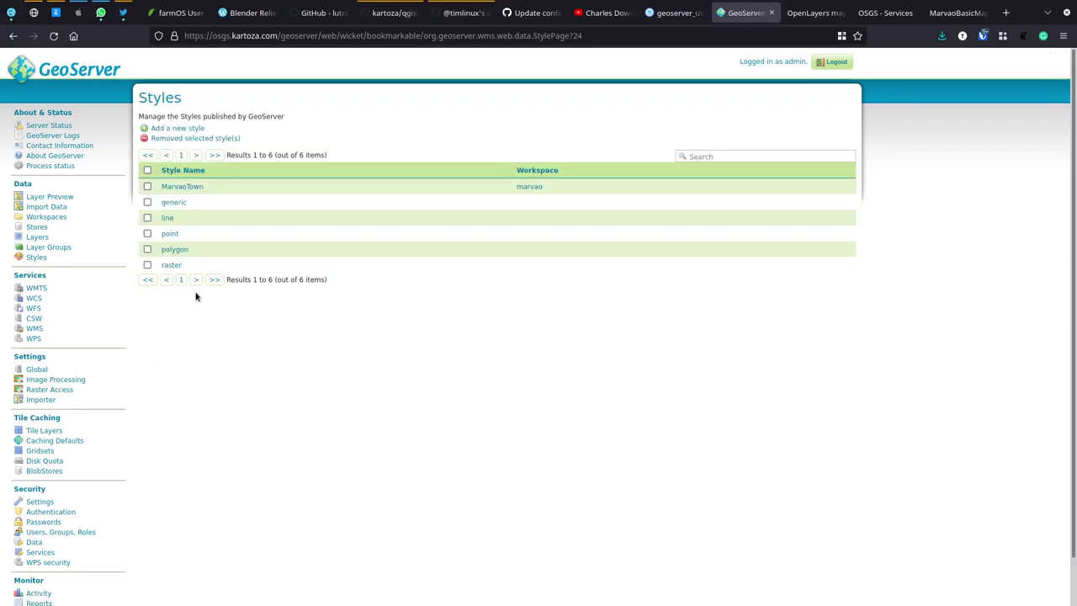
# Step: Open MarvaoTown's Publishing settings and layer preview, briefly checking the GeoServer data files
pyautogui.click(180, 186)
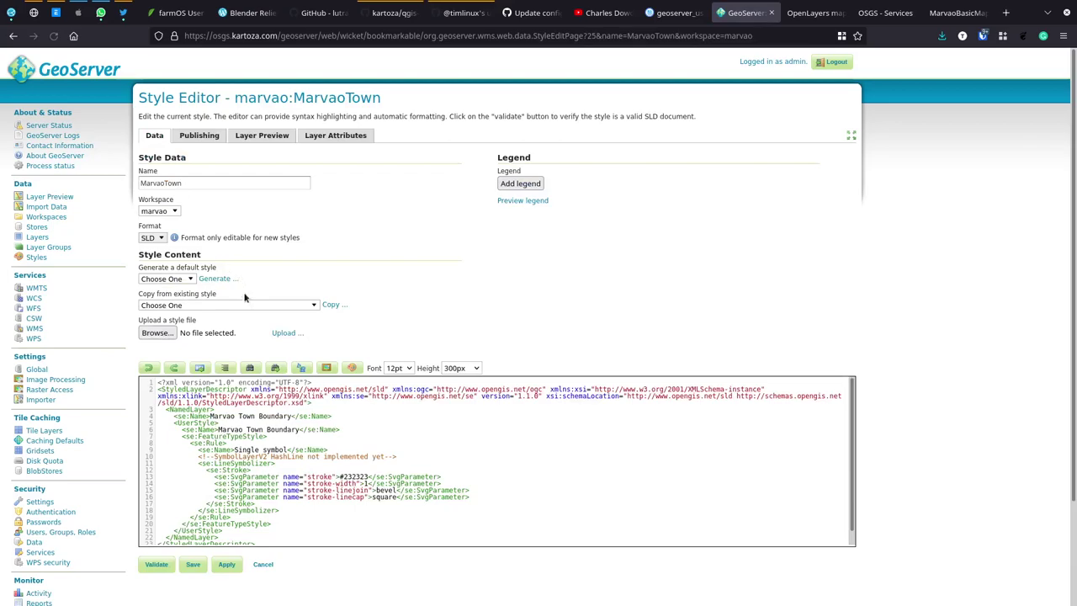
pyautogui.click(202, 139)
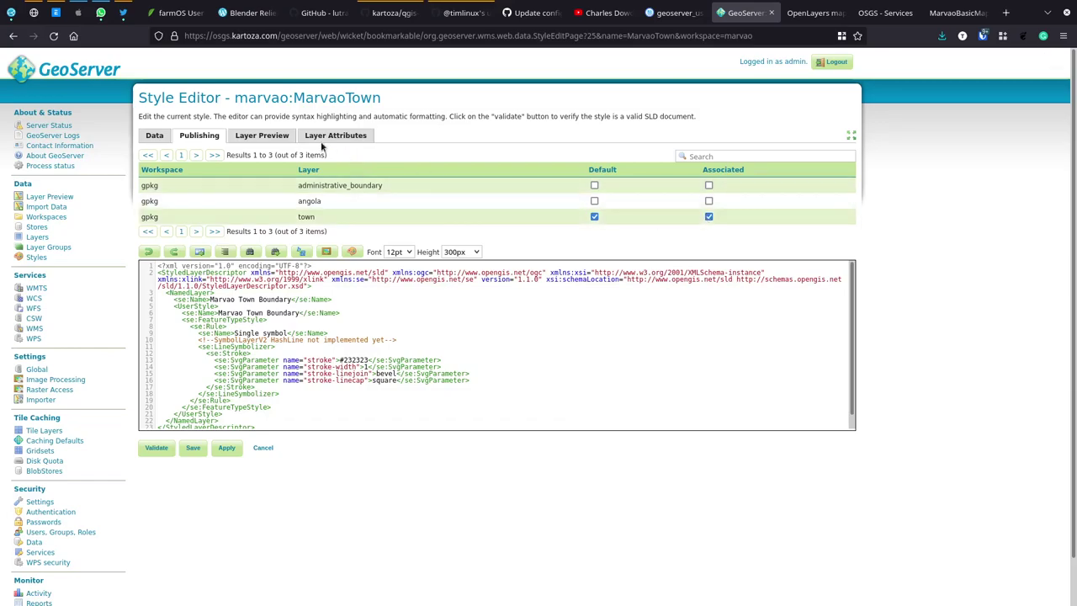
pyautogui.click(273, 139)
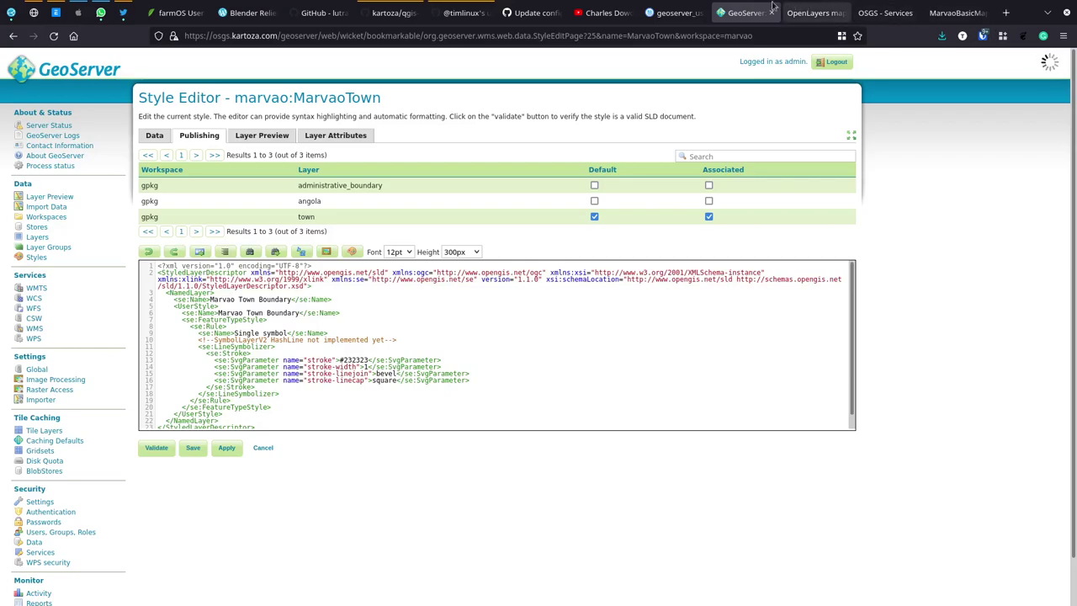
pyautogui.click(680, 13)
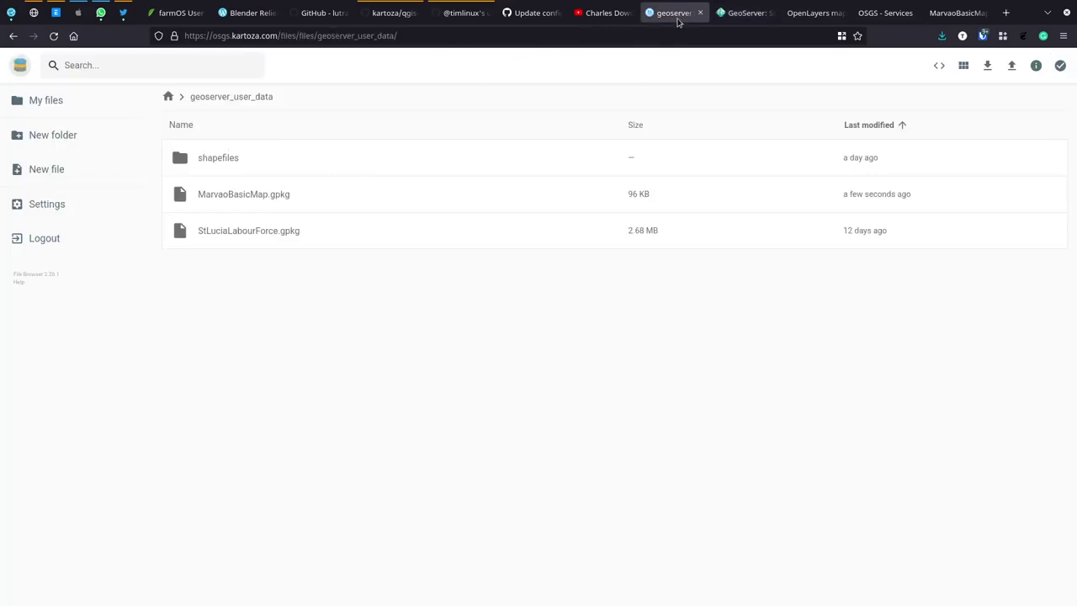
pyautogui.click(746, 13)
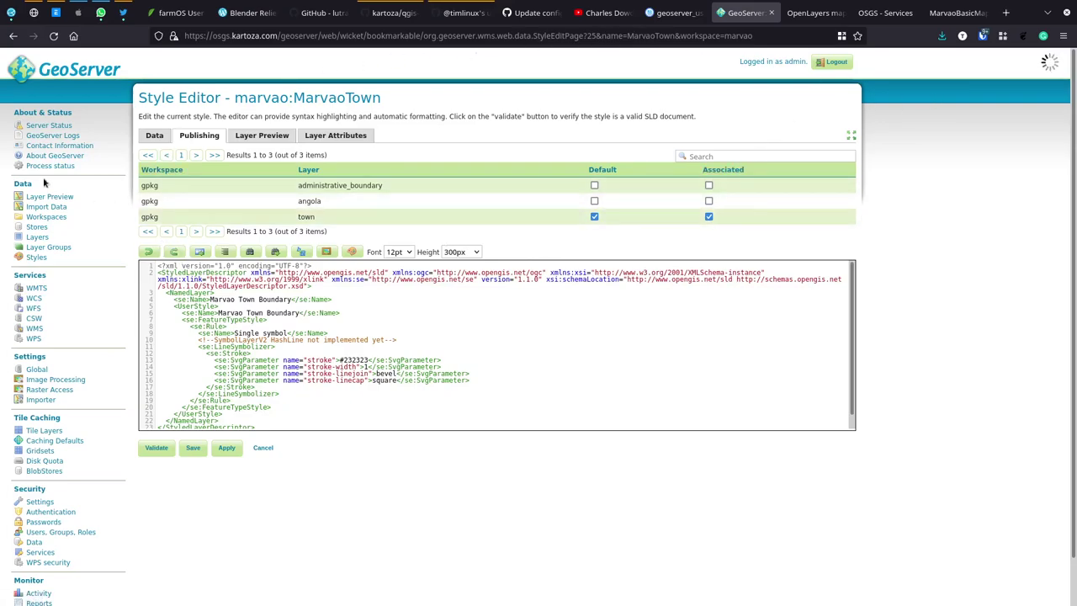
# Step: Hide the hatched Marvao Town Boundary layer in QGIS, recentre the map, and return to GeoServer
pyautogui.hotkey('alt', 'Tab')
pyautogui.hotkey('alt', 'Tab')
pyautogui.hotkey('alt', 'Tab')
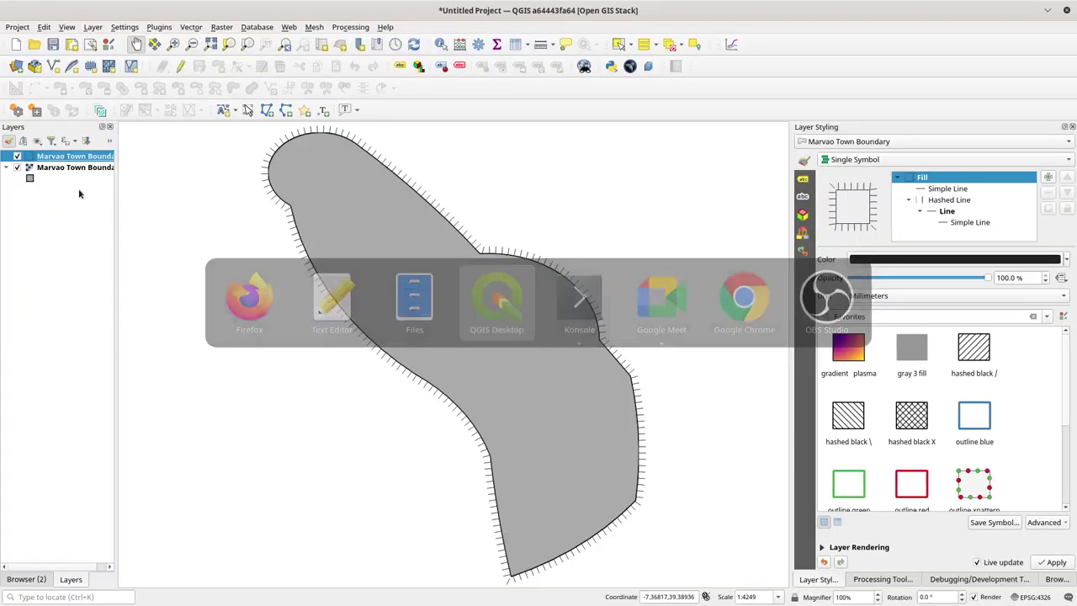
pyautogui.click(17, 157)
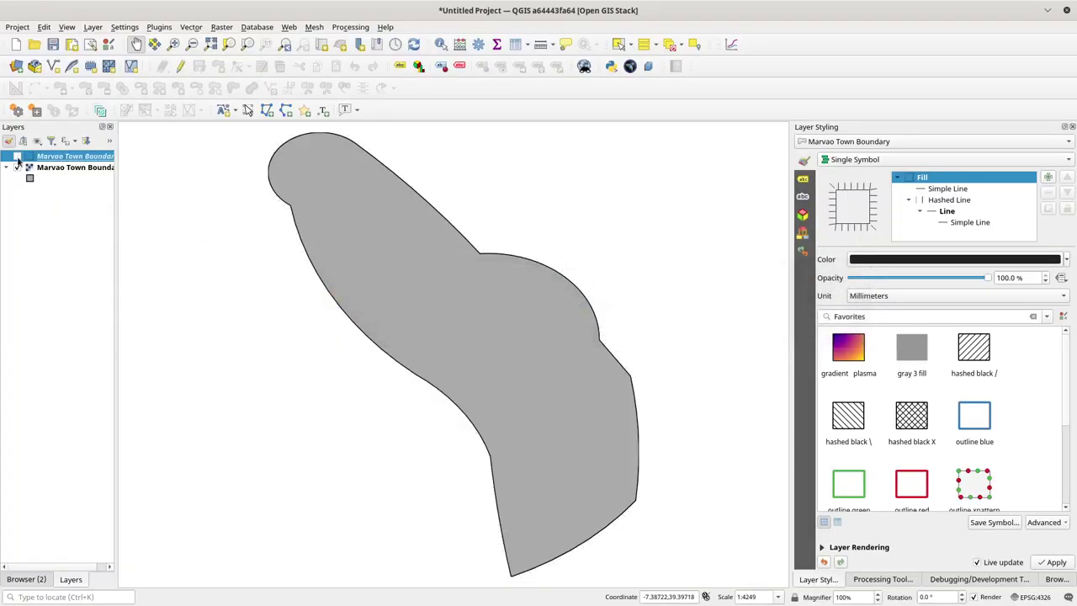
pyautogui.moveTo(525, 221); pyautogui.dragTo(474, 241)
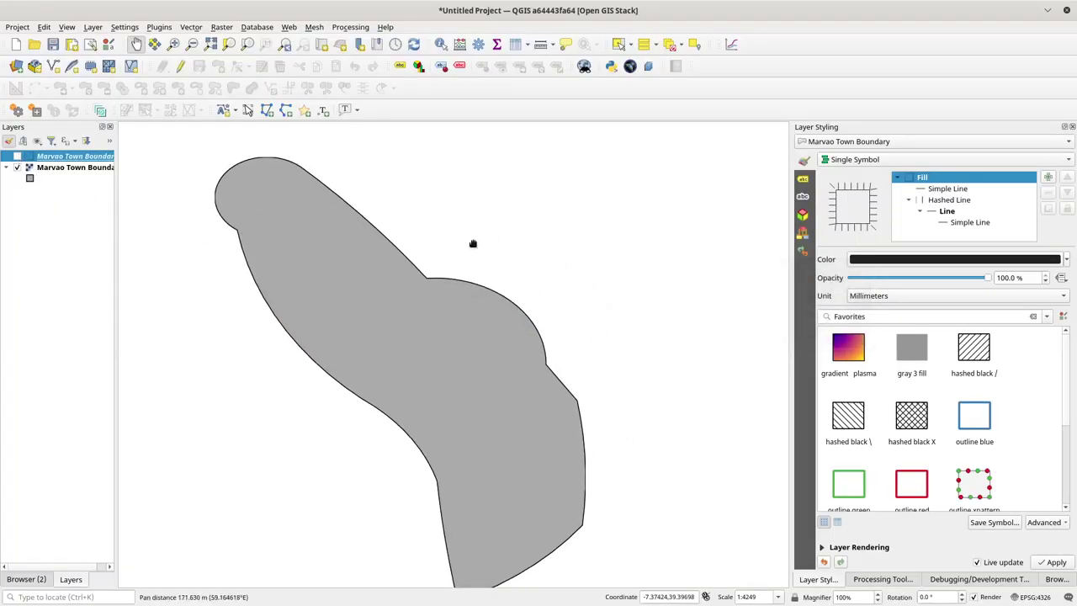
pyautogui.moveTo(426, 278); pyautogui.dragTo(485, 257)
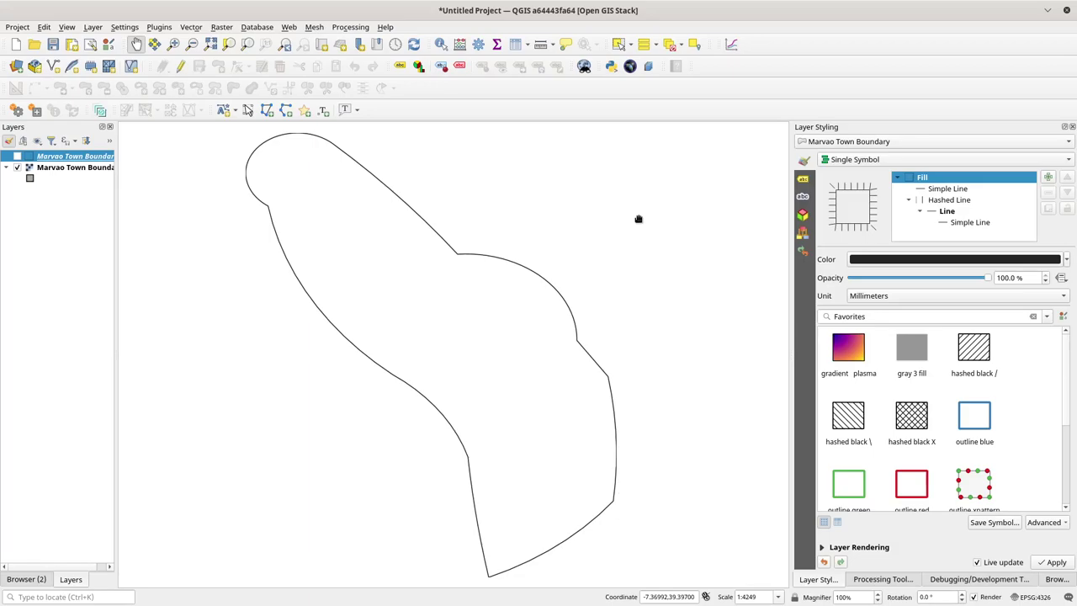
pyautogui.hotkey('alt', 'Tab')
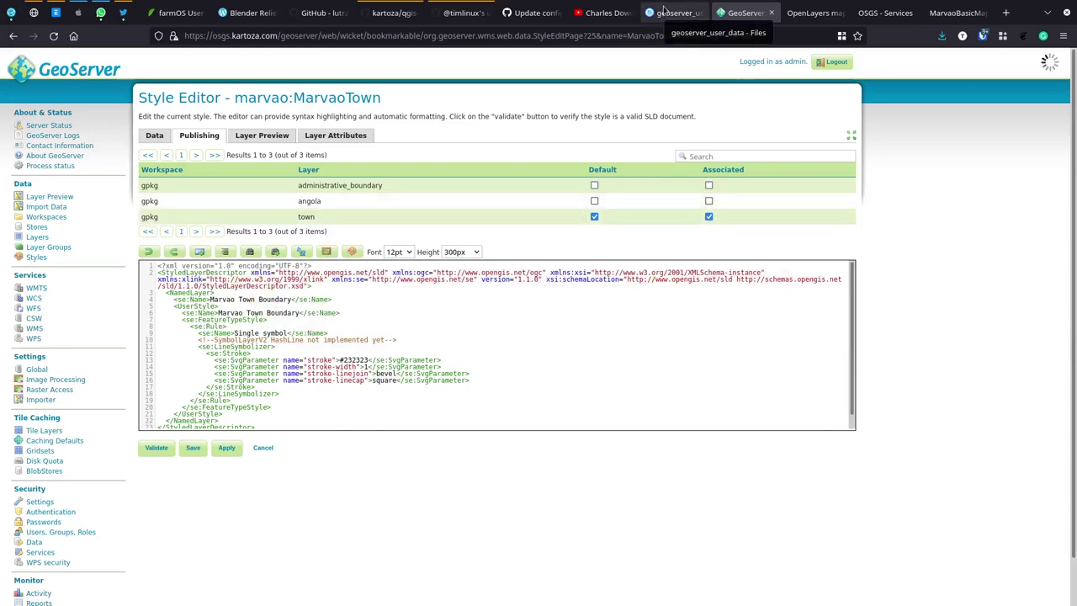
# Step: View the town layer's OpenLayers preview, drawn in plain grey, then the OSGS Services documentation page
pyautogui.click(872, 10)
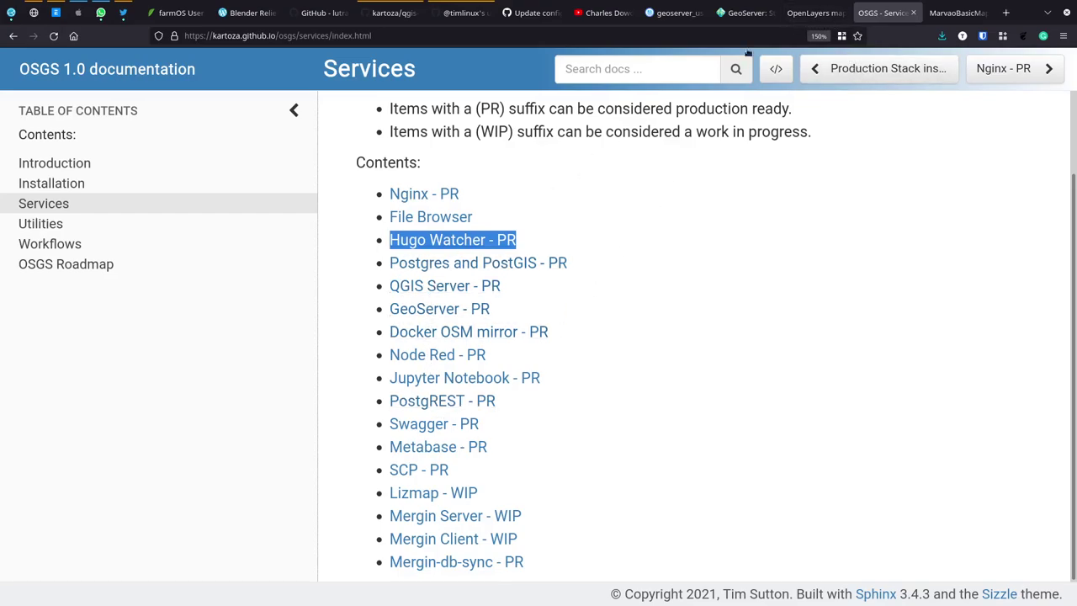
pyautogui.click(824, 11)
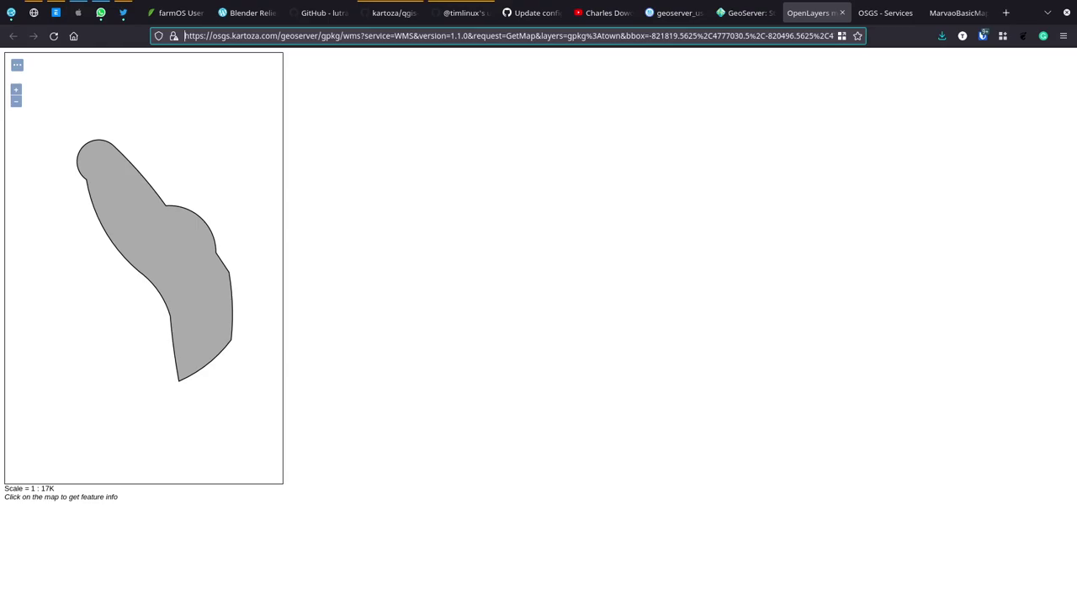
pyautogui.click(881, 14)
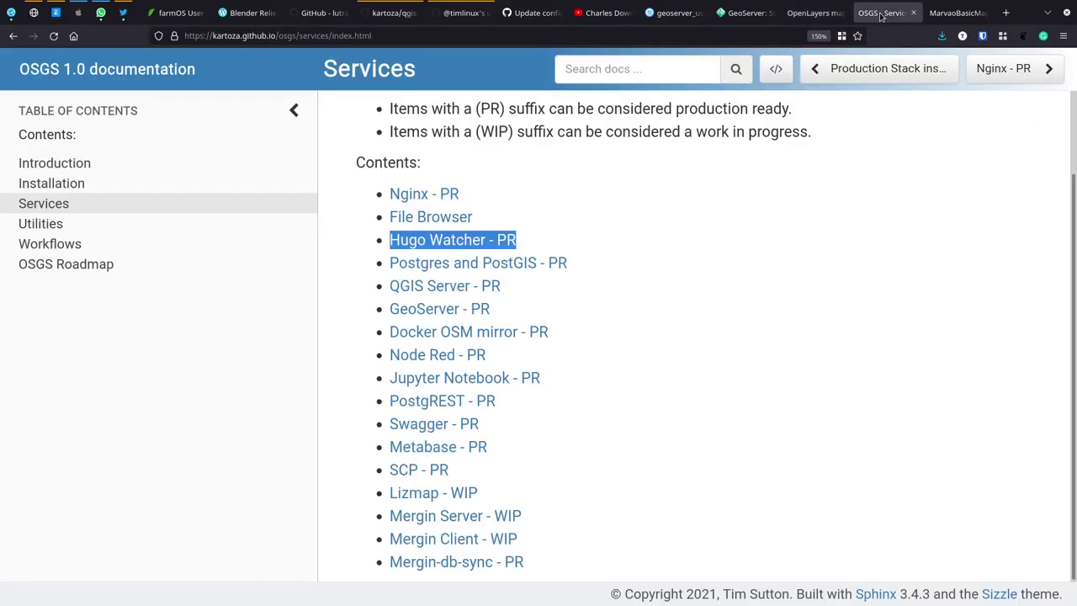